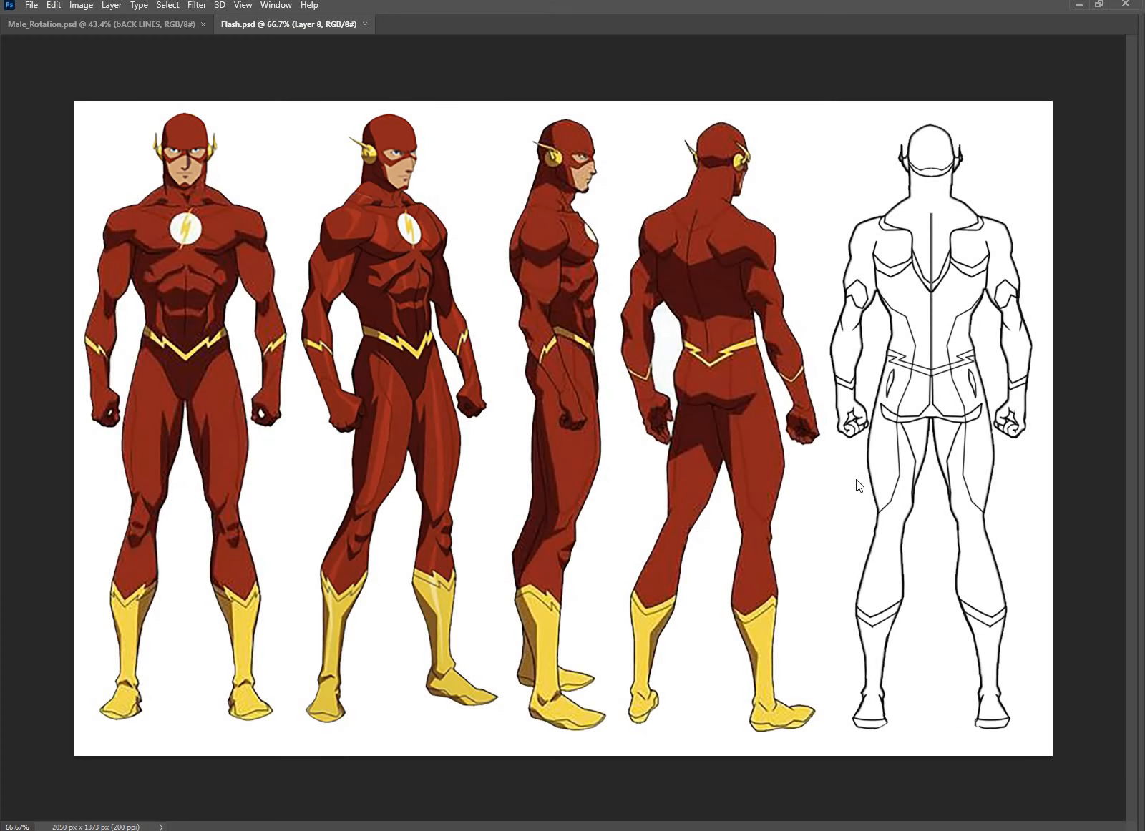
Step: Make Layer 4 visible and active, and get the Brush tool ready for drawing on it
key(Tab)
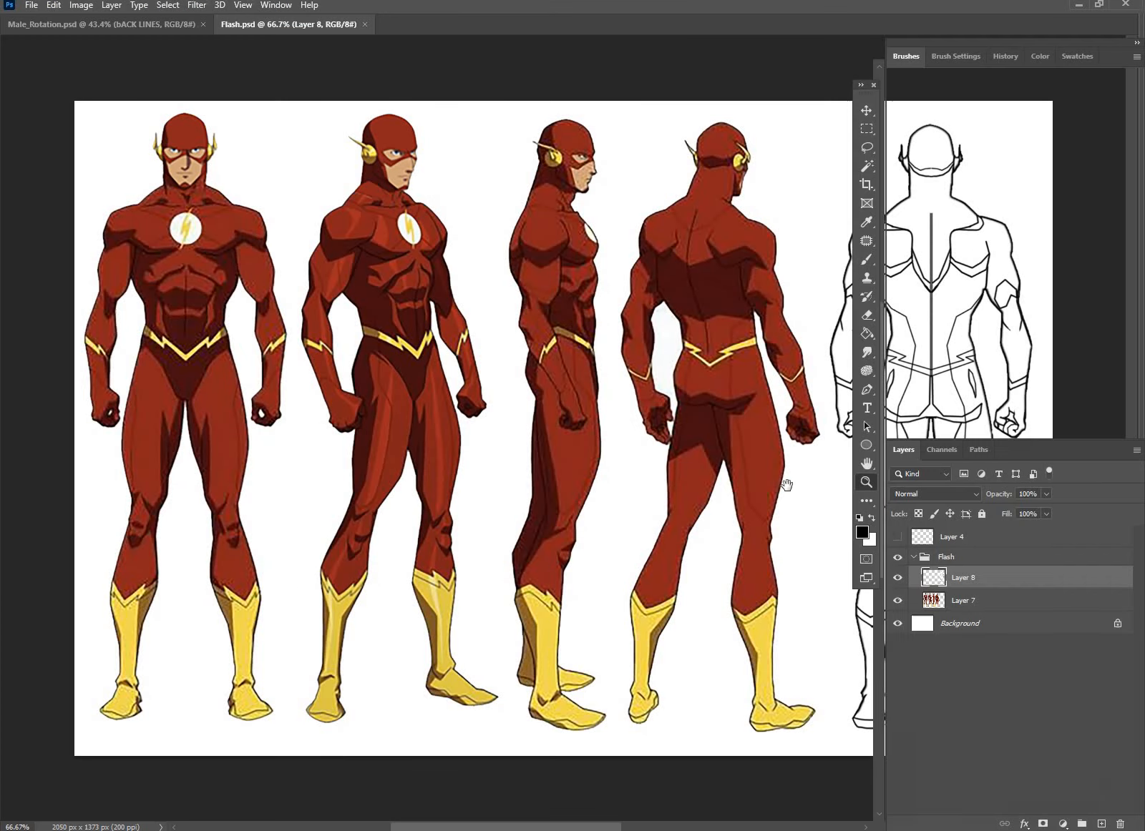
drag(718, 540, 572, 554)
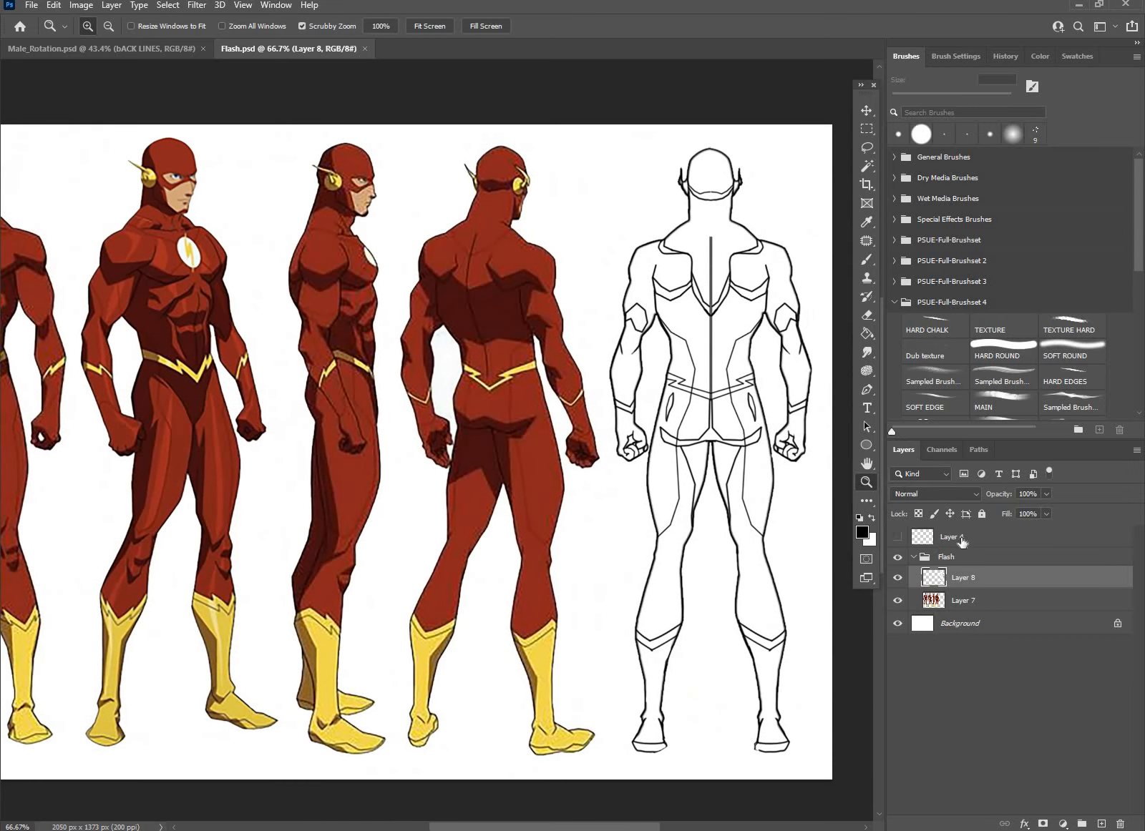
click(908, 541)
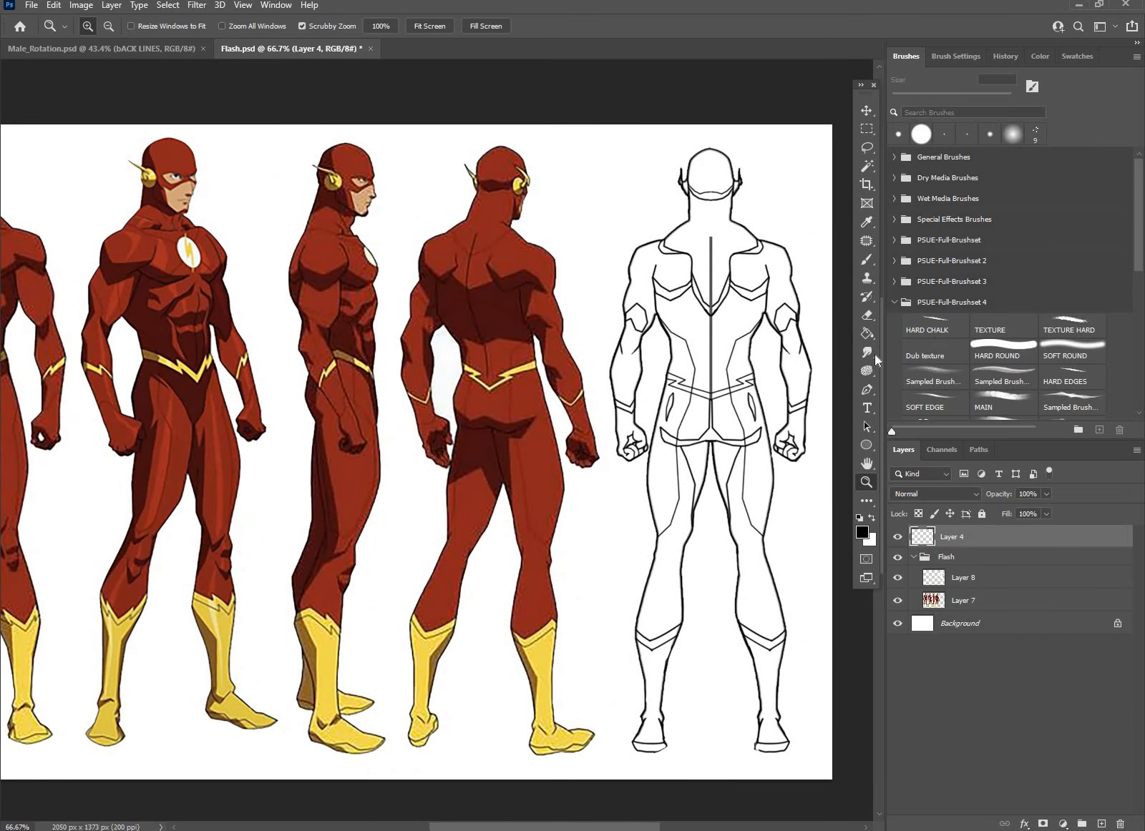
click(866, 259)
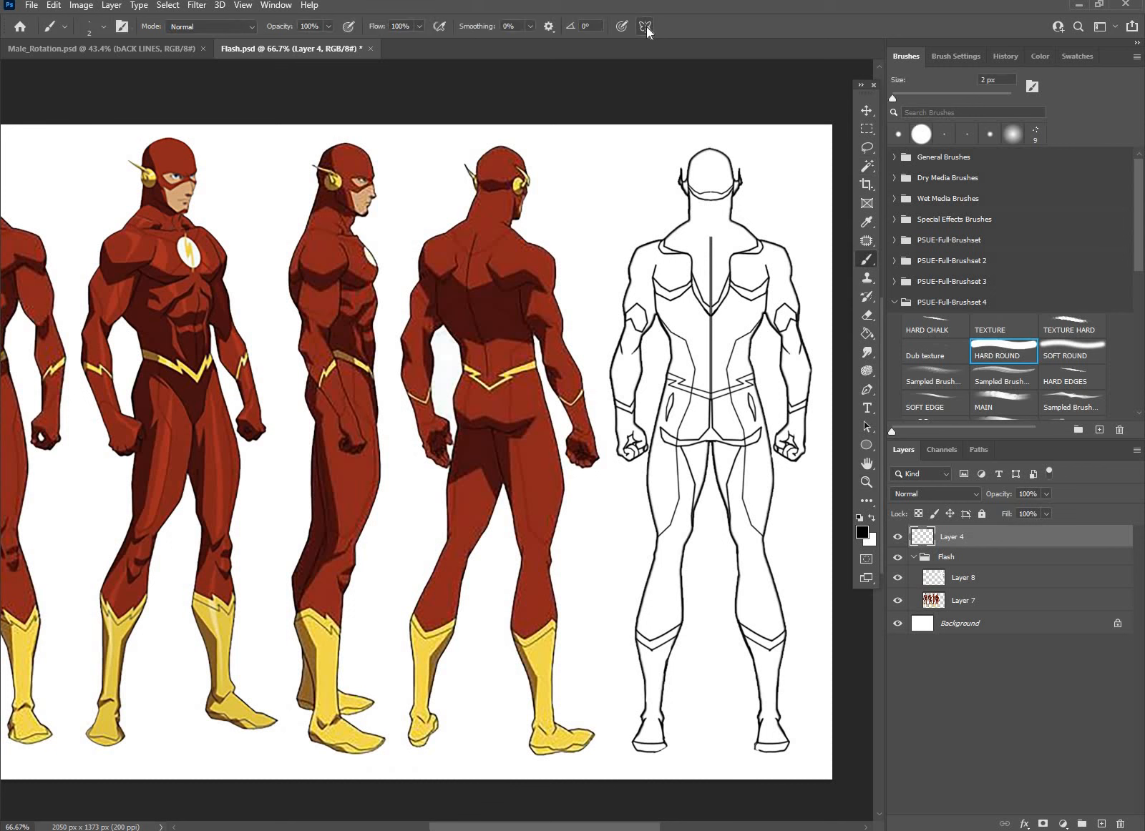
Step: Set up a vertical paint symmetry axis on the centre line of the back-view line drawing, stretched from above the head to below the feet
click(646, 29)
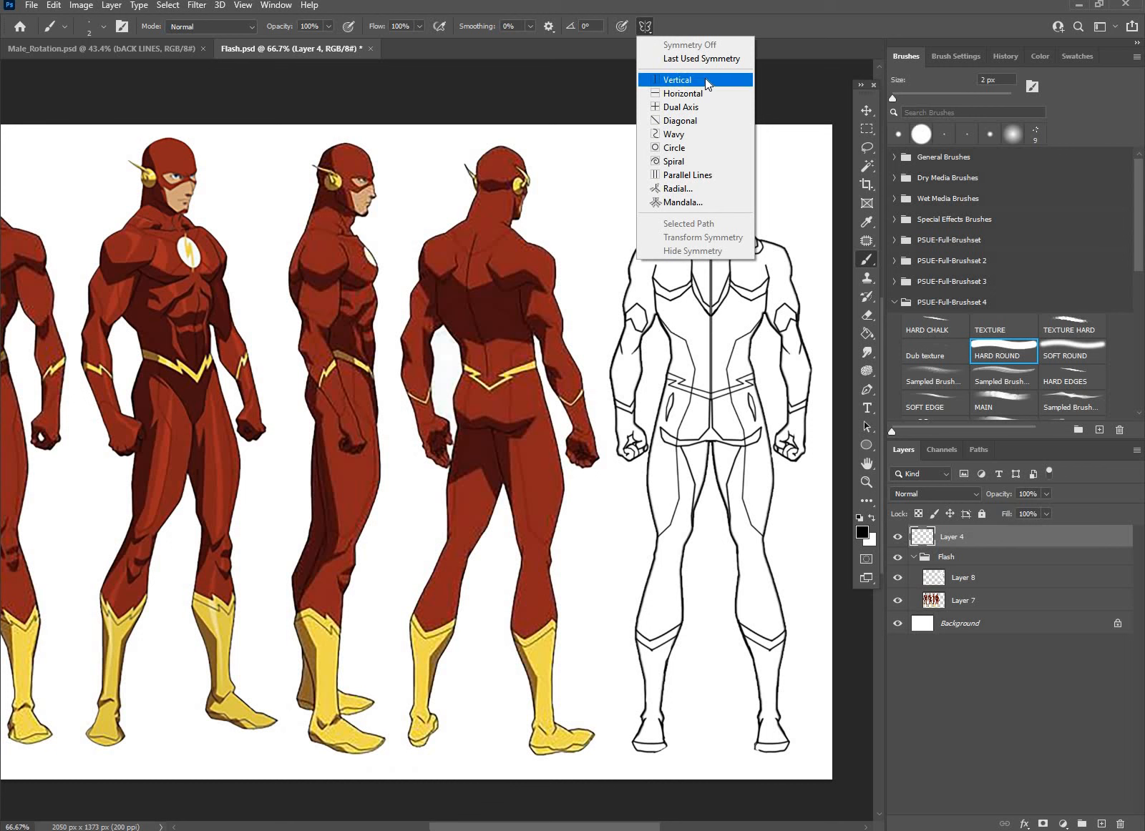
click(707, 82)
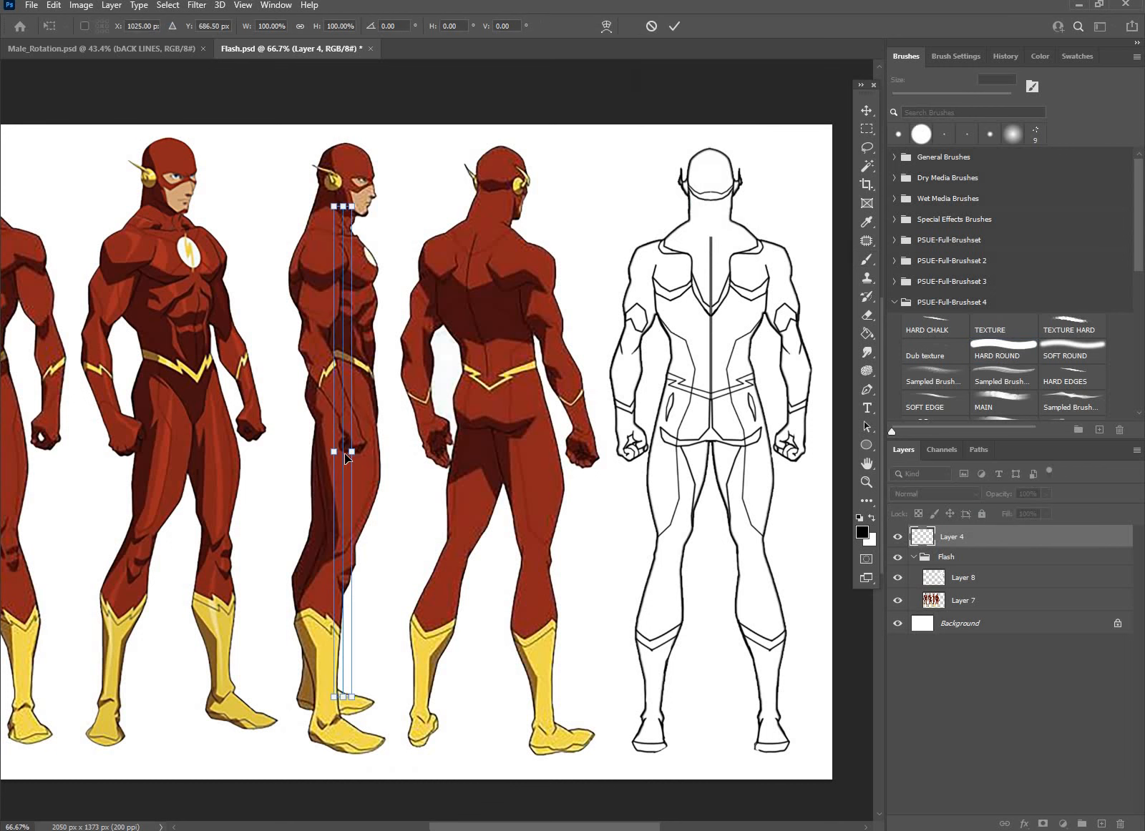
drag(344, 460, 751, 351)
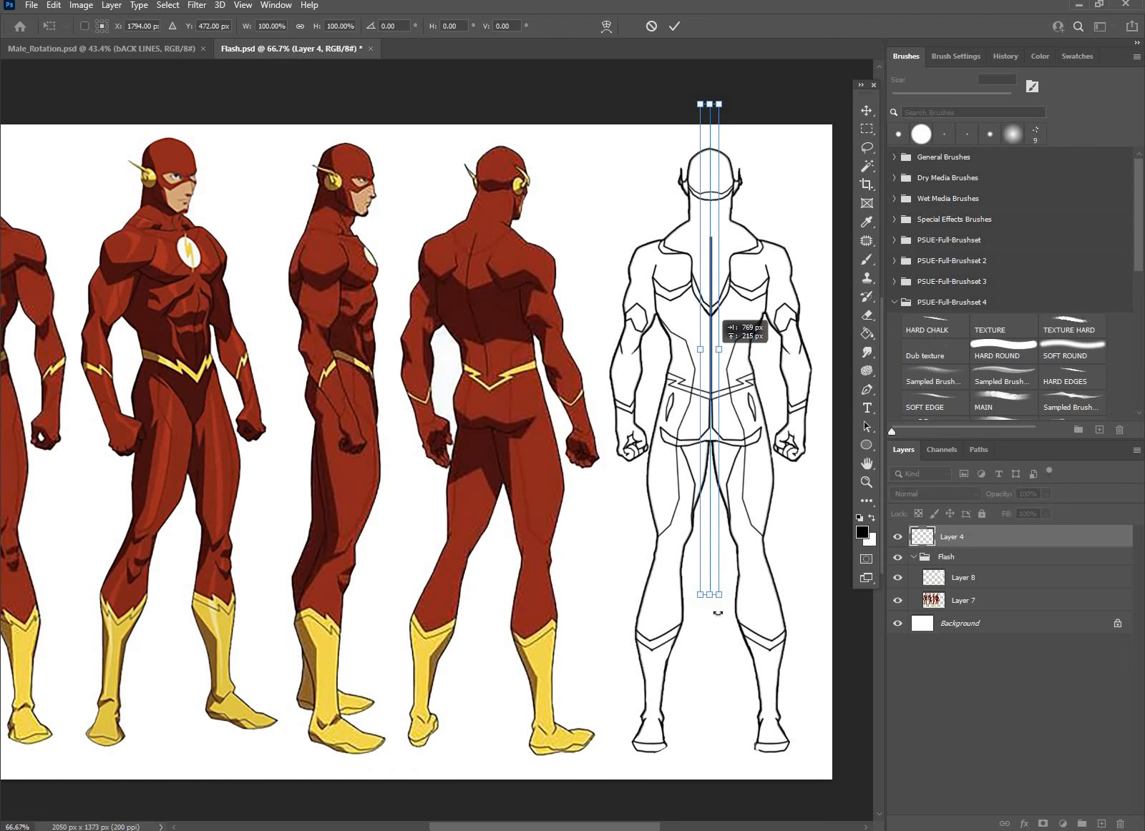
drag(711, 594, 709, 759)
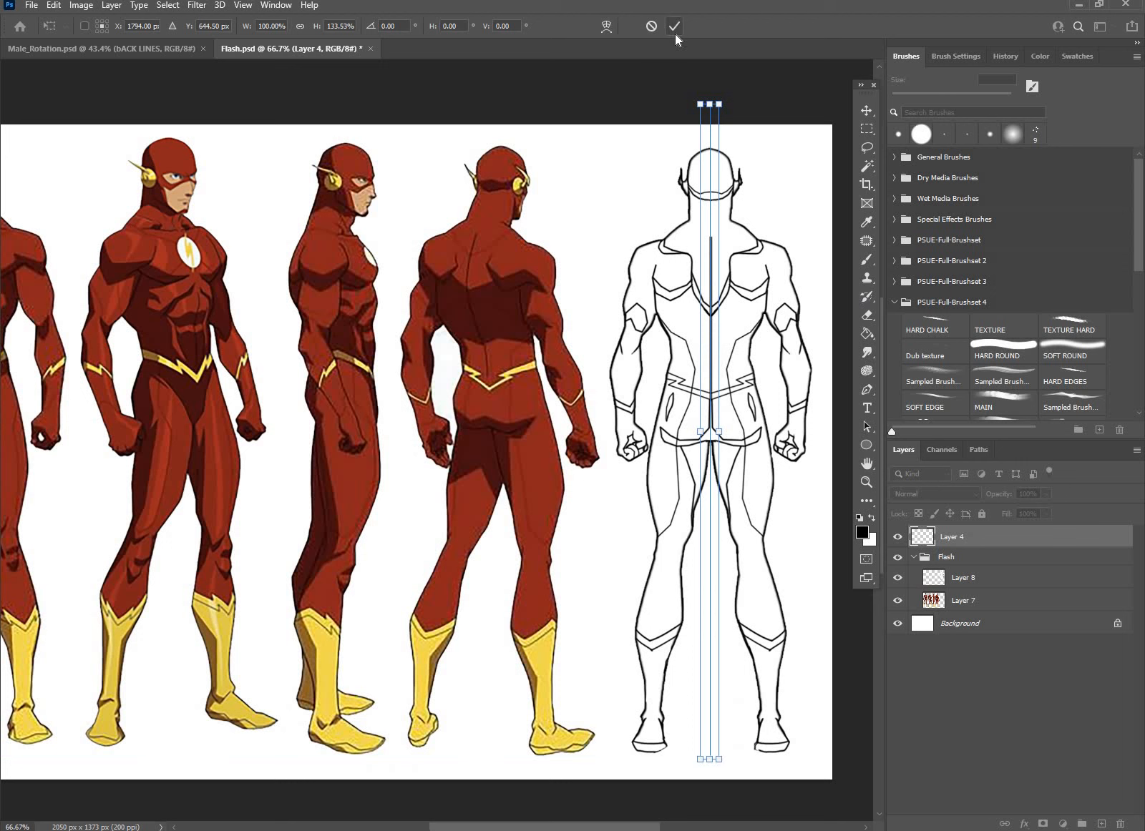
key(Return)
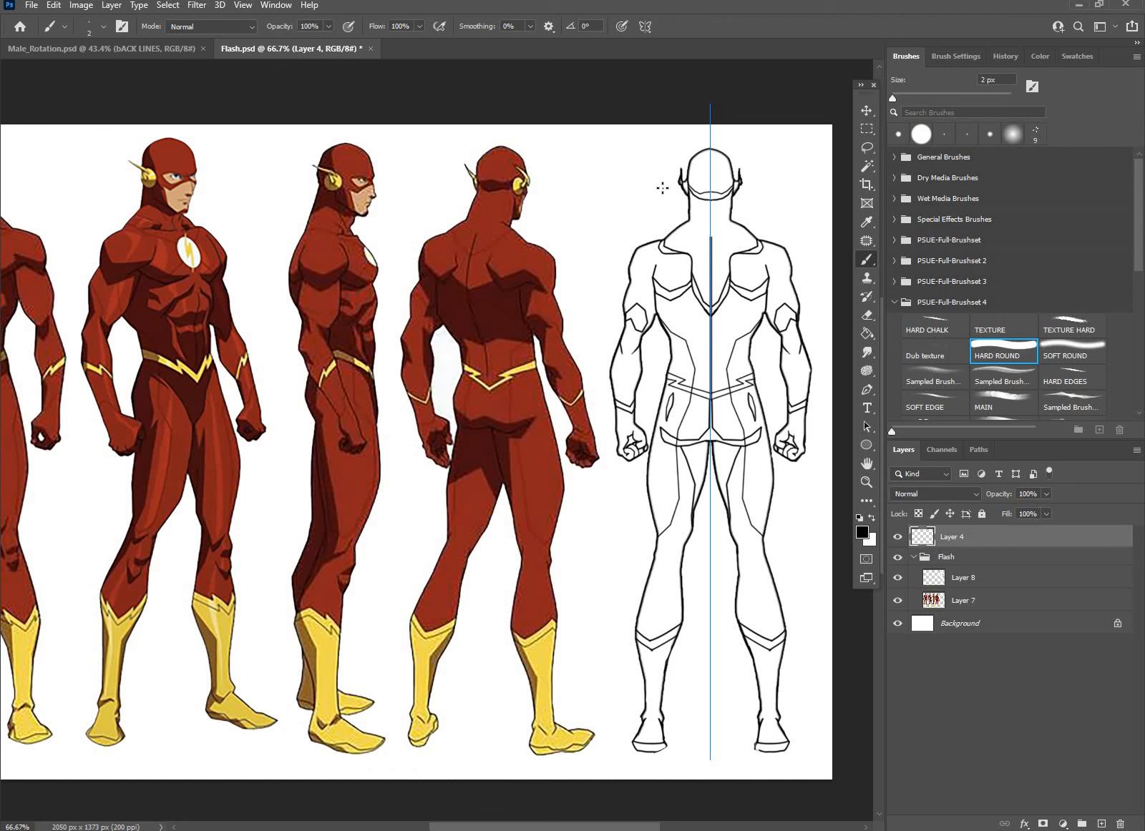
Step: Try mirrored freehand strokes around the line drawing's head, shoulders, arms and hands, then undo them
drag(685, 138, 603, 285)
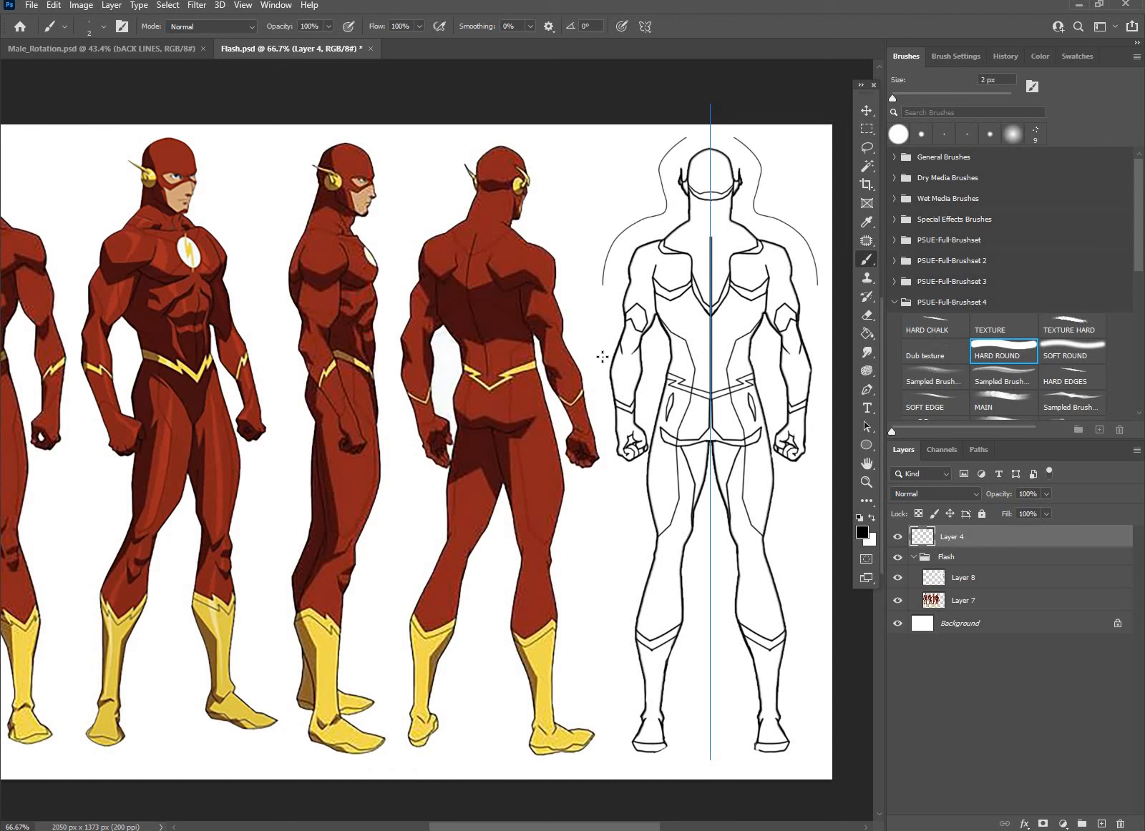
drag(809, 302, 821, 363)
drag(609, 430, 614, 462)
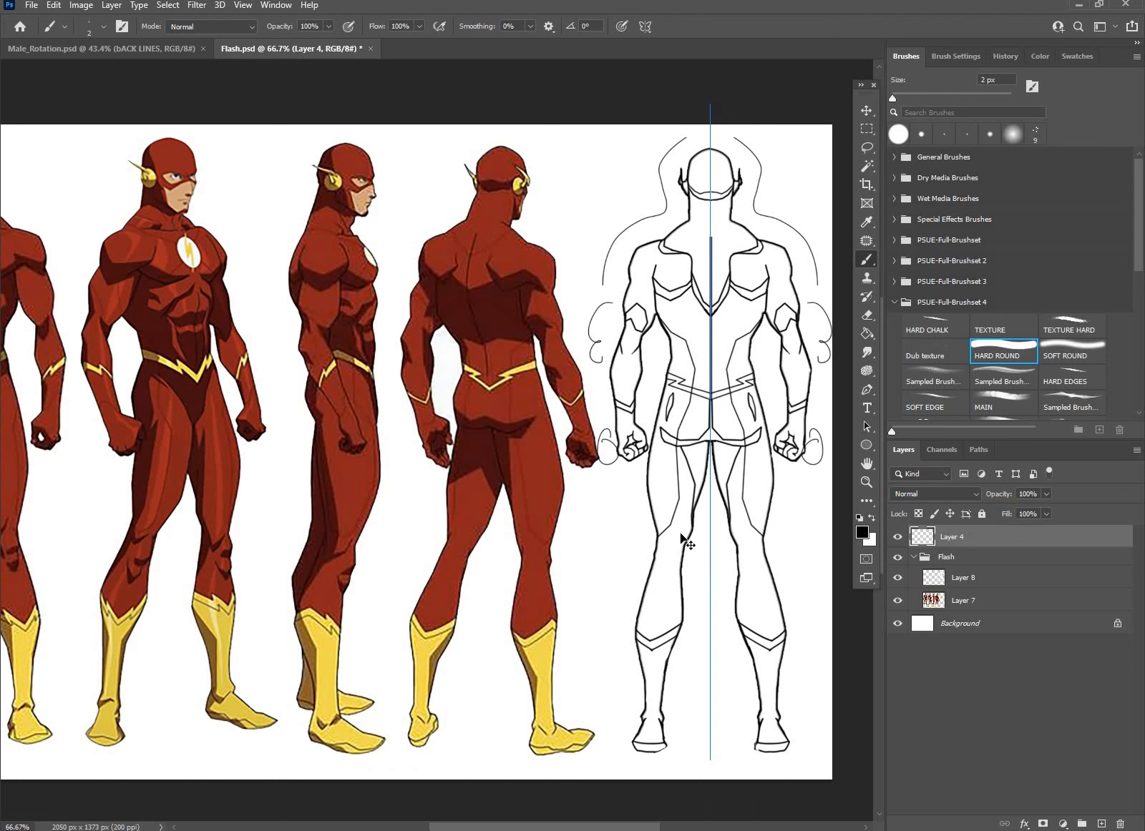
key(ctrl+z)
key(ctrl+z)
key(ctrl+z)
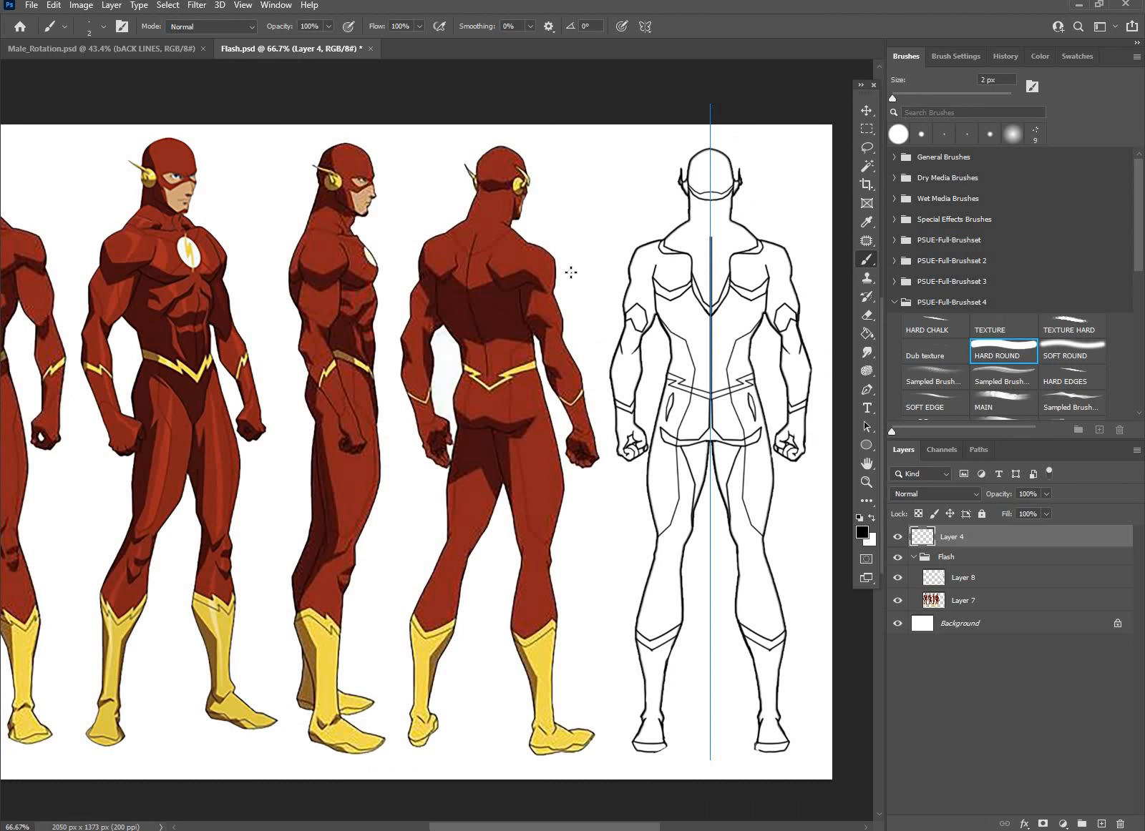
Step: Set the brush size to 3 px and draw straight mirrored segments from the line drawing's neck to its shoulders
key(])
drag(564, 249, 562, 269)
key(ctrl+z)
drag(589, 364, 591, 402)
key(ctrl+z)
shift+click(663, 233)
shift+click(637, 238)
Step: Try extending the straight mirrored segments down the outside of the line drawing's arms, then undo them
shift+click(625, 286)
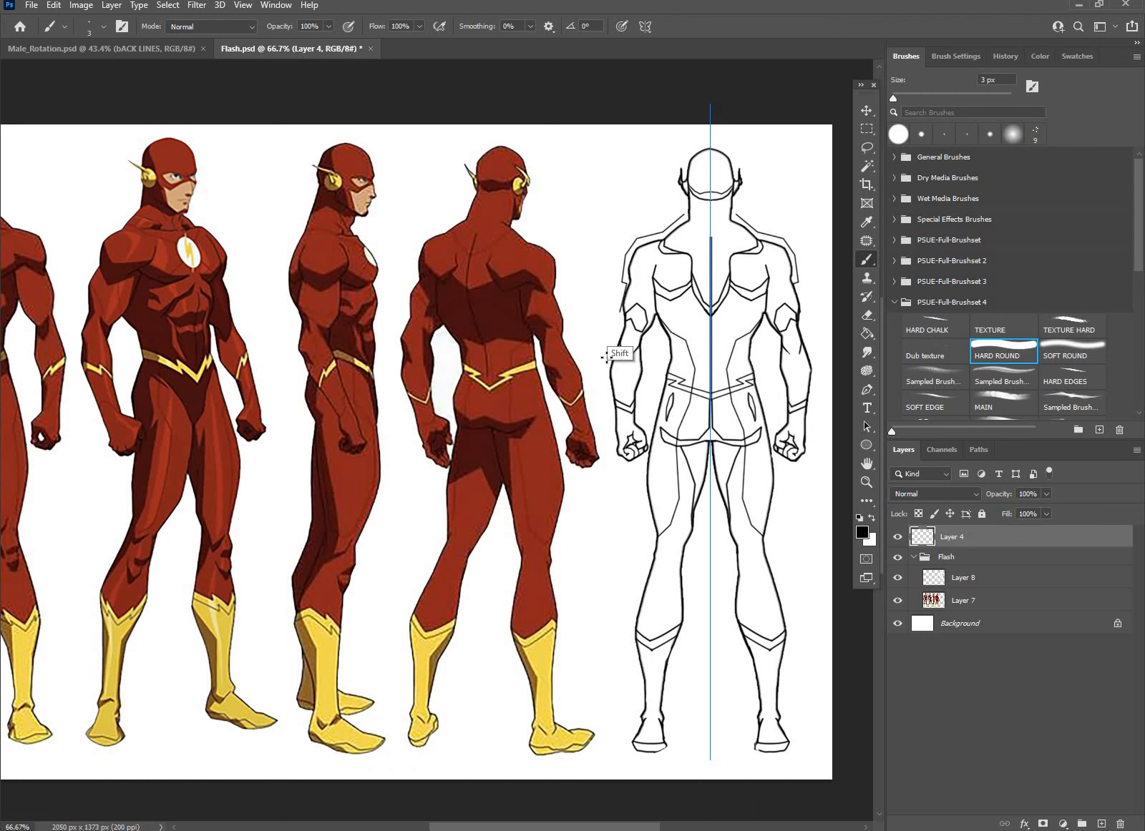
shift+click(607, 368)
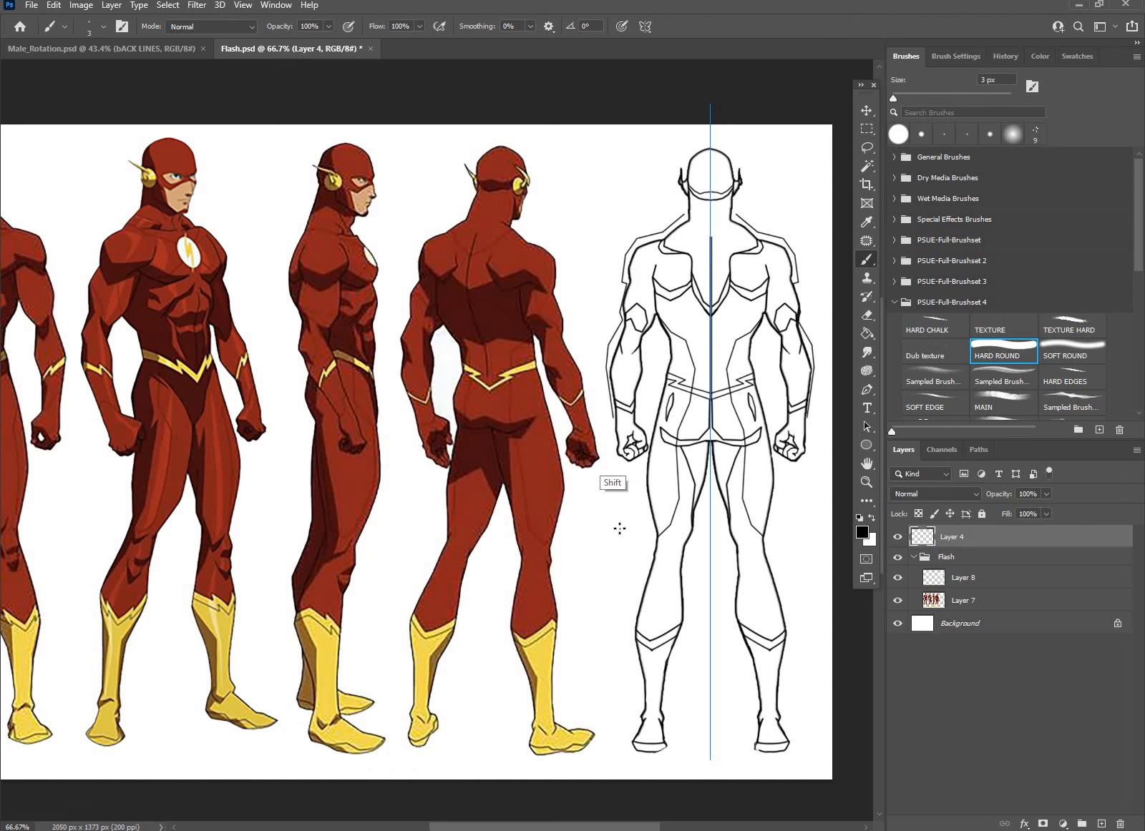
key(ctrl+z)
key(ctrl+z)
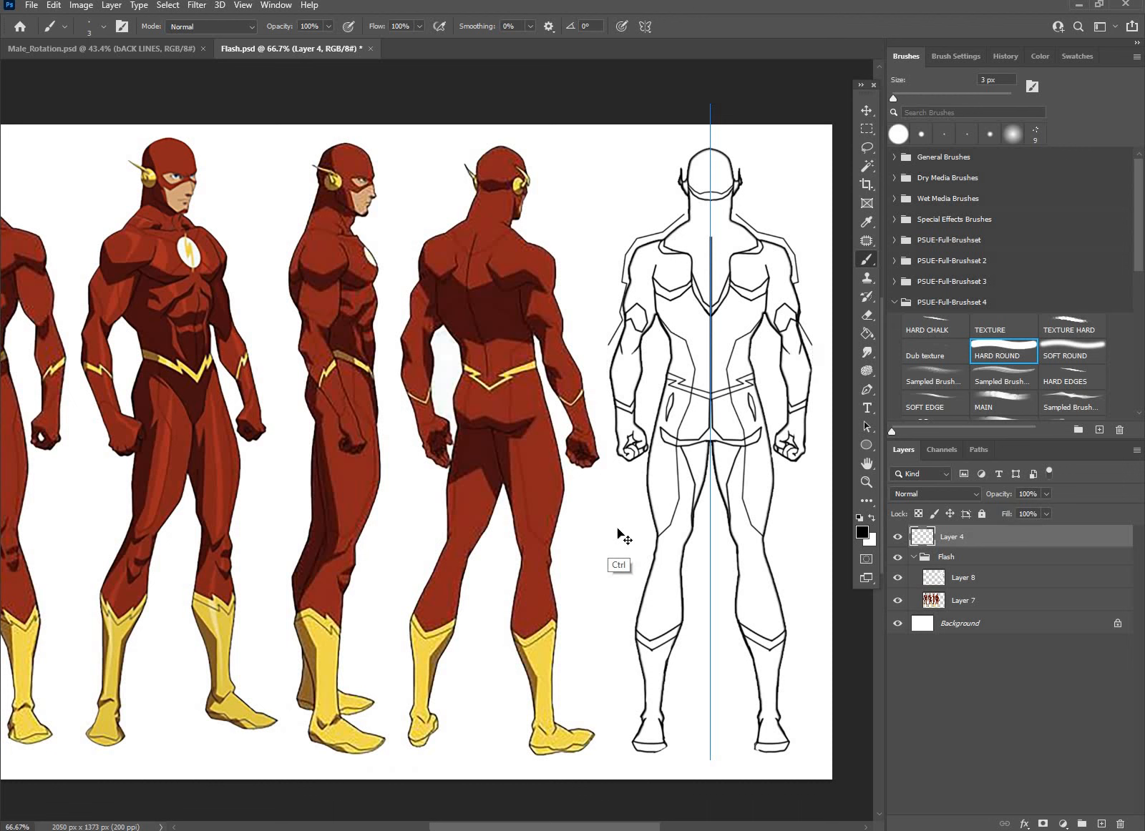
key(ctrl+z)
key(ctrl+z)
Step: Try freehand contour strokes beside the shoulder and upper arm of the coloured back-view figure, then undo them
drag(562, 254, 559, 297)
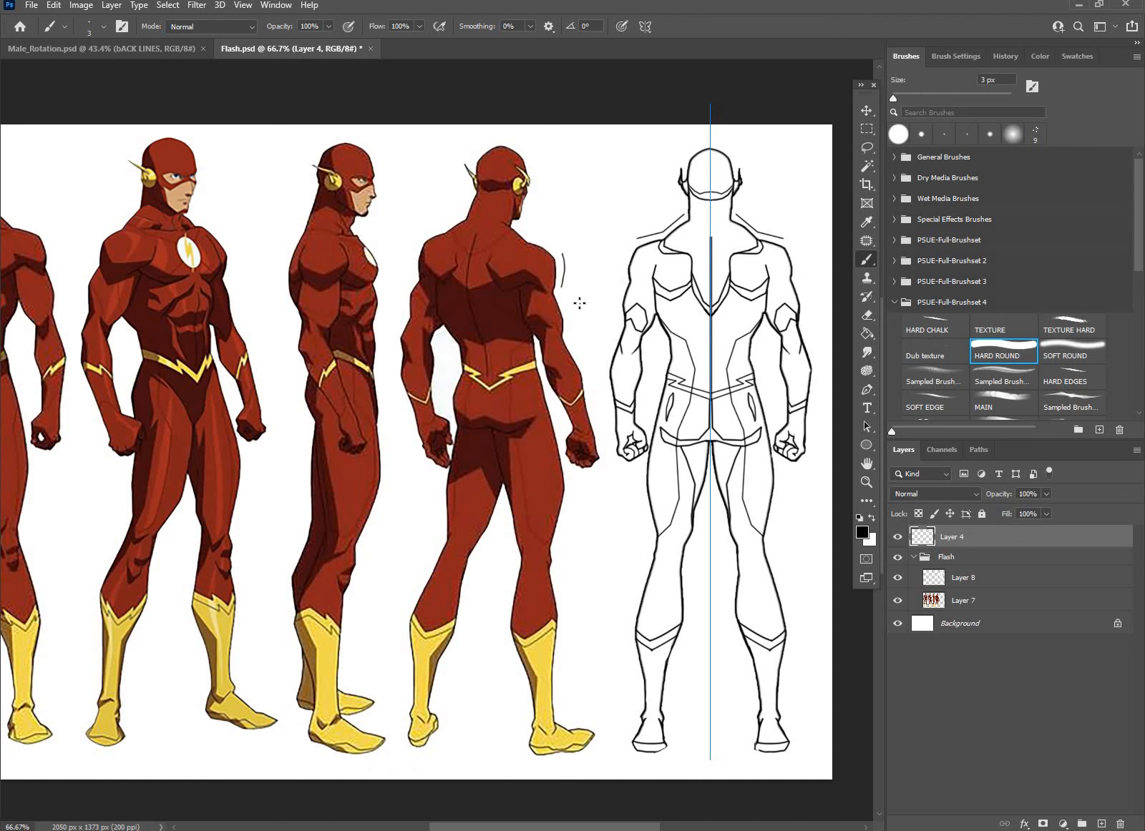
key(ctrl+z)
key(z)
click(583, 236)
key(b)
drag(583, 218, 566, 350)
key(ctrl+z)
drag(548, 208, 548, 300)
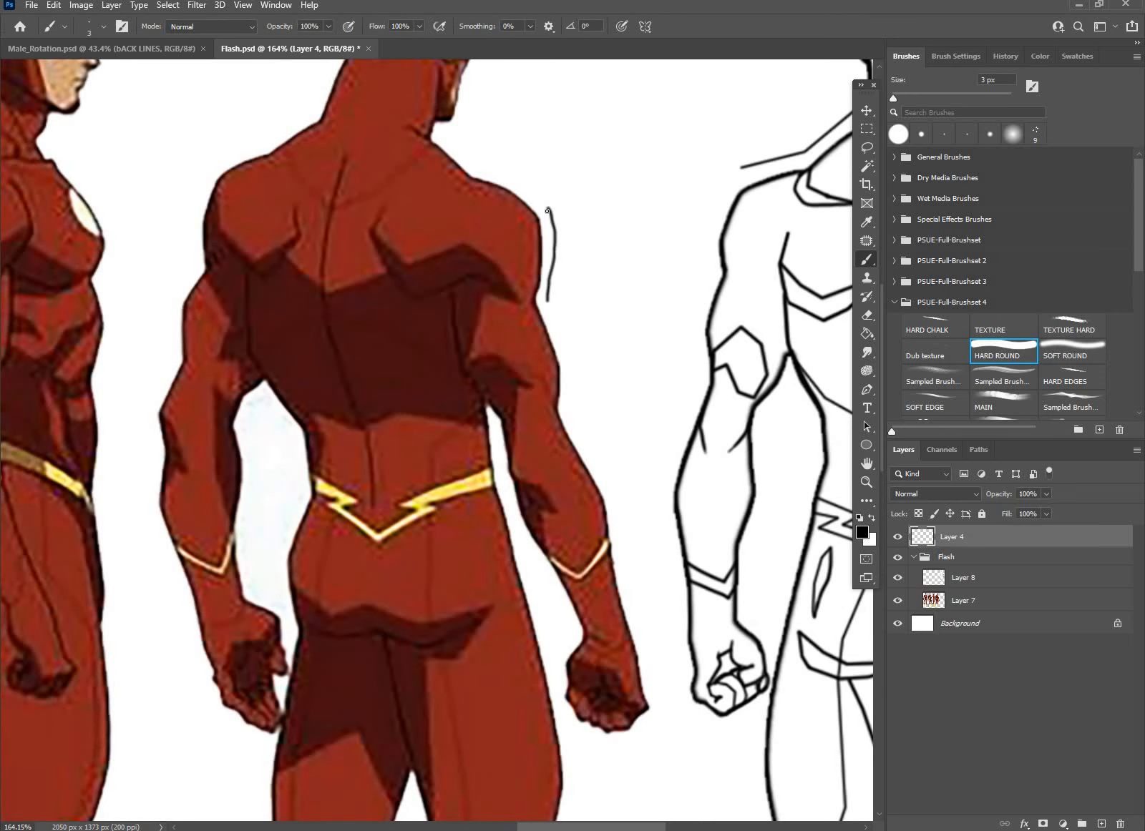
key(ctrl+z)
Step: Draw a freehand contour over the coloured back-view figure's shoulder and upper arm, erasing the overshoot where the strokes cross
drag(483, 167, 558, 213)
key(ctrl+z)
drag(479, 165, 565, 226)
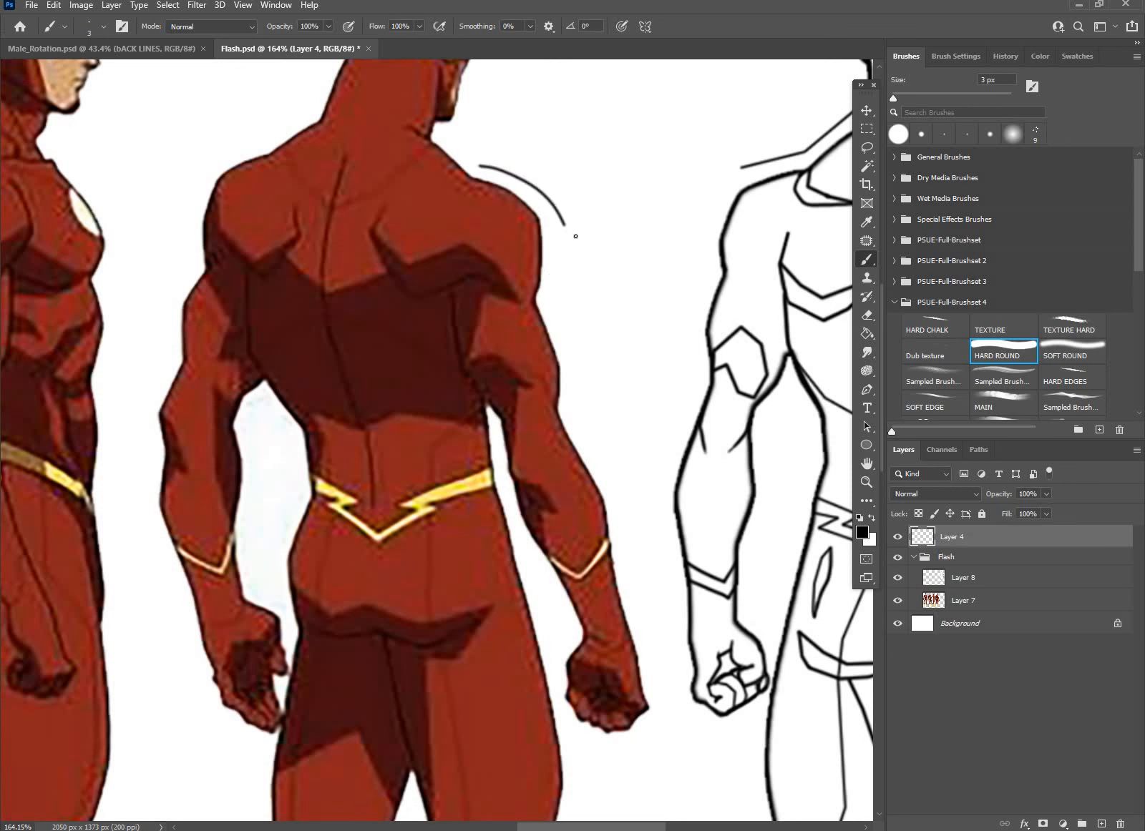
drag(538, 170, 548, 315)
key(e)
mouse_move(565, 224)
mouse_down()
mouse_move(536, 166)
mouse_move(556, 197)
mouse_move(535, 168)
mouse_move(552, 197)
mouse_up()
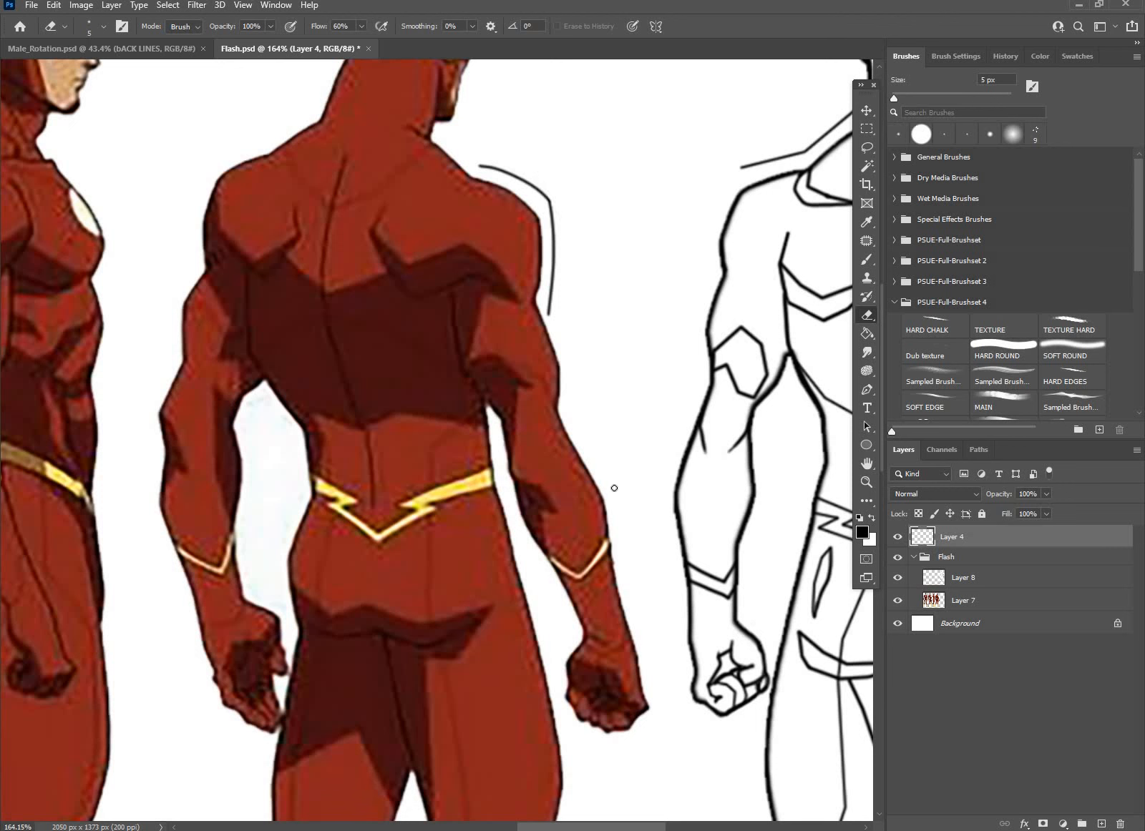
Step: Continue the contour past the coloured figure's elbow and along the forearm, erasing the overlapping stroke ends
key(b)
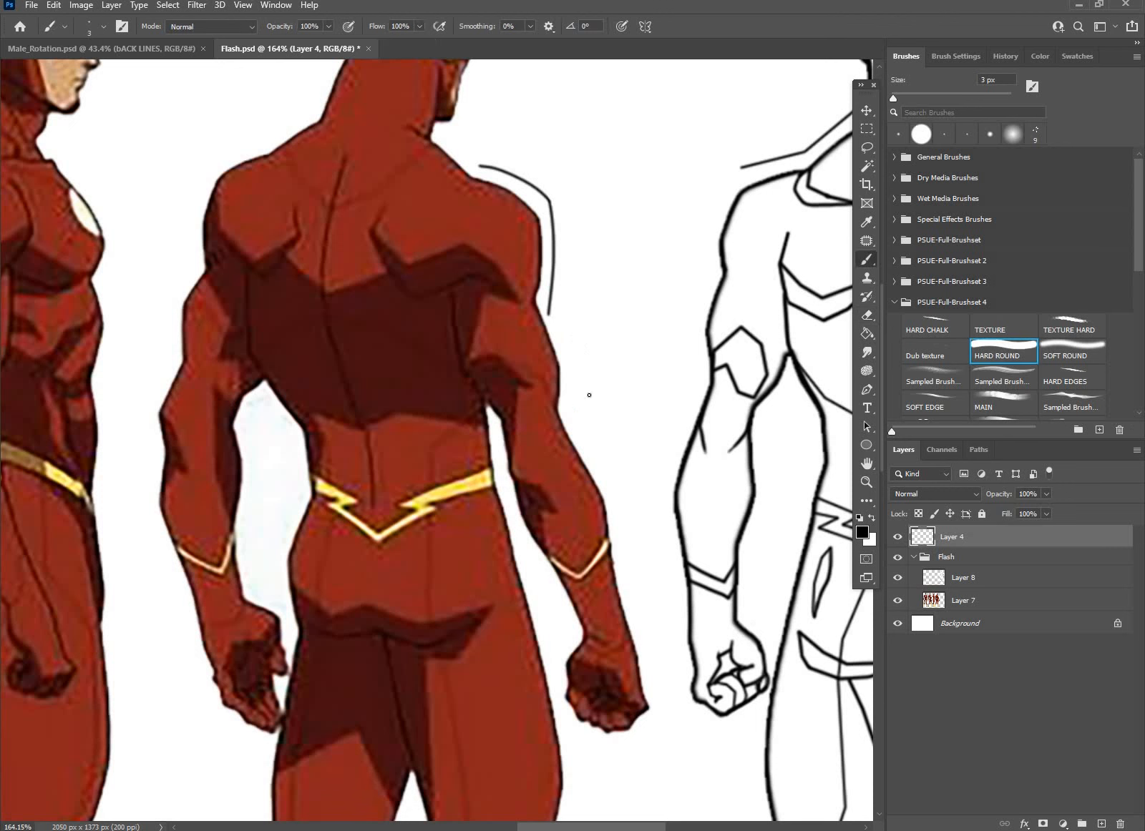
drag(539, 290, 583, 427)
mouse_move(572, 337)
mouse_down()
mouse_move(564, 415)
mouse_move(615, 529)
mouse_up()
key(ctrl+z)
drag(565, 412, 627, 530)
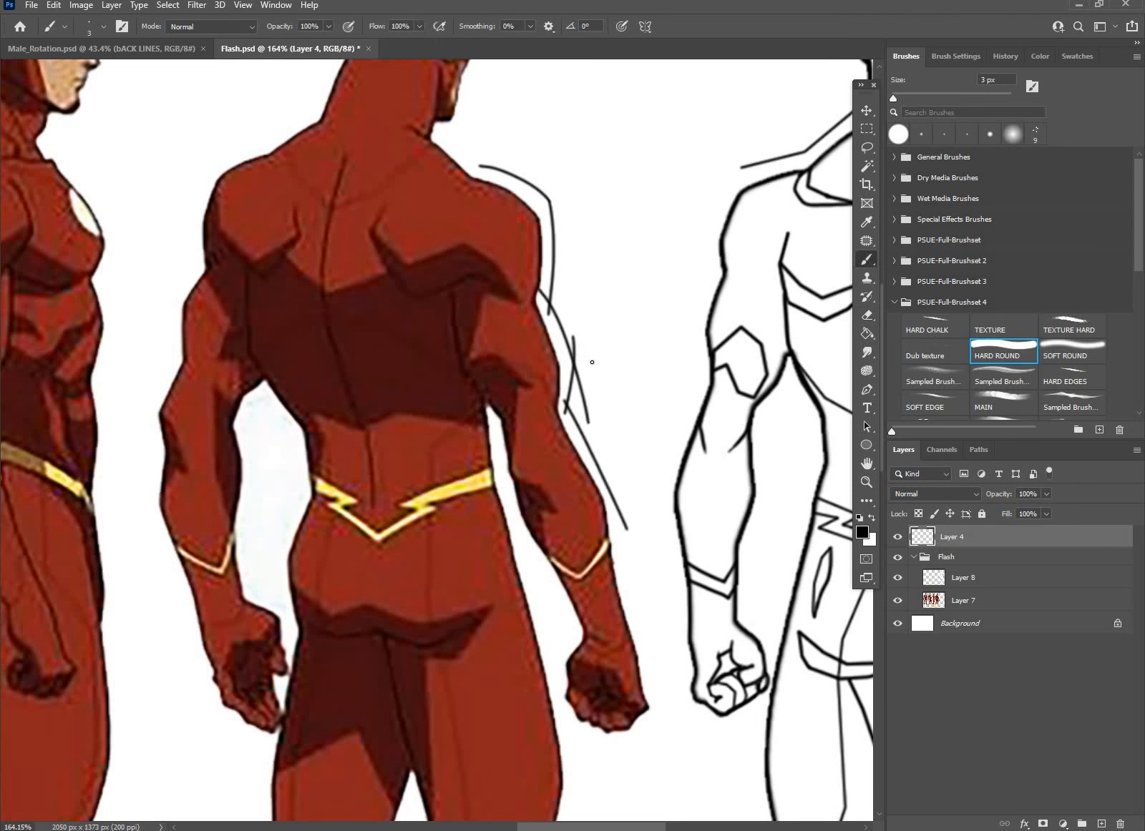
key(e)
mouse_move(582, 390)
mouse_down()
mouse_move(577, 326)
mouse_move(576, 356)
mouse_up()
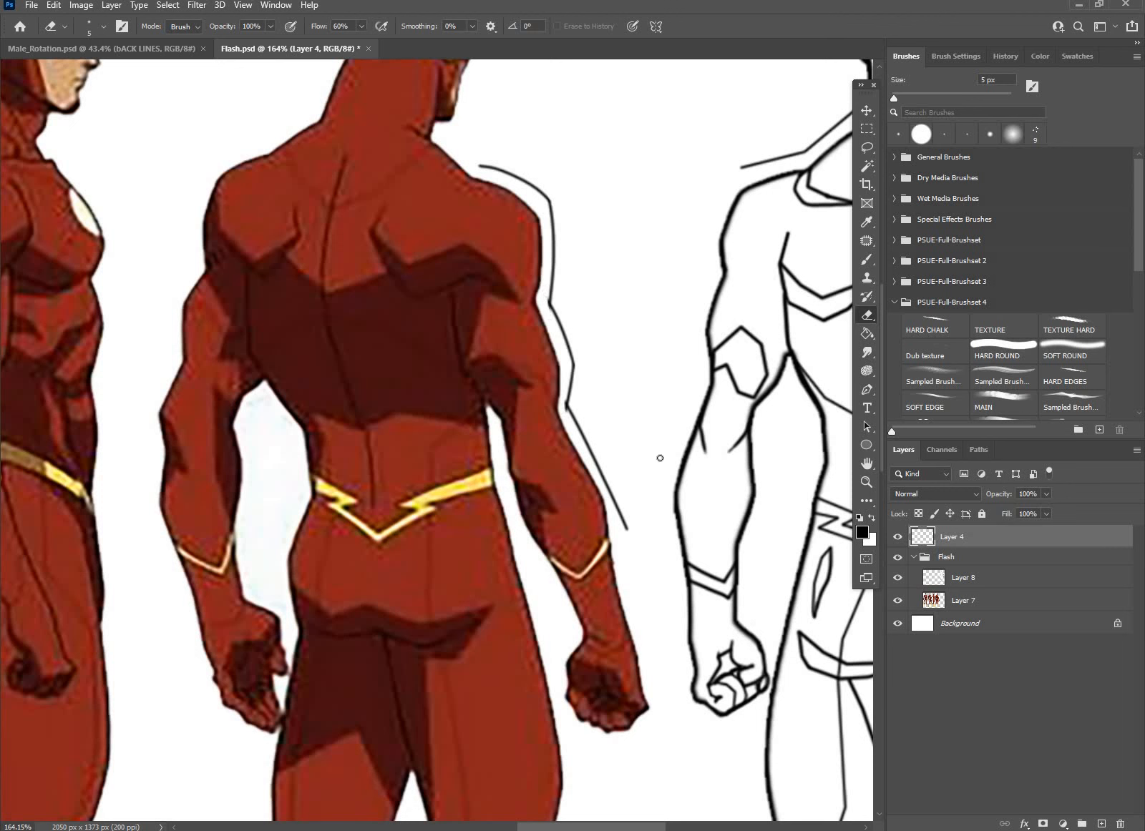
Step: Extend the contour with straight segments along the coloured figure's lower forearm and hand, erasing the overlapping ends
scroll(601, 546, right, 3)
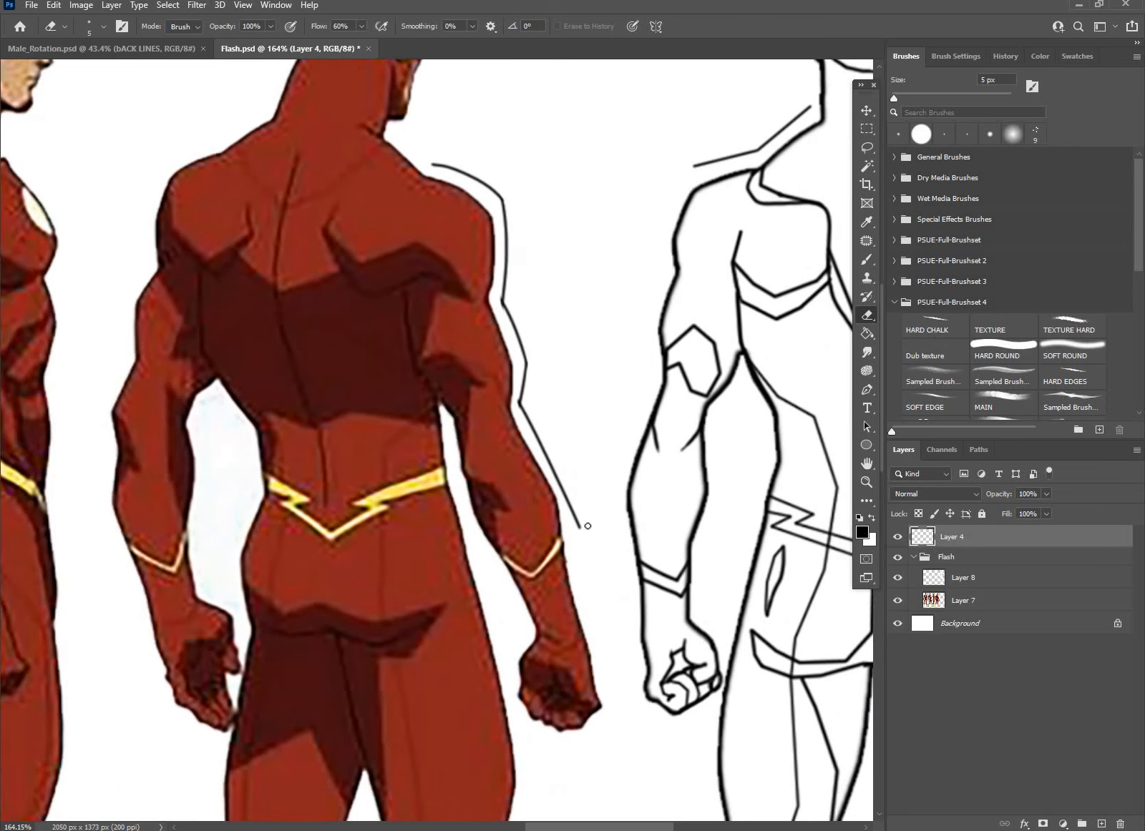
key(b)
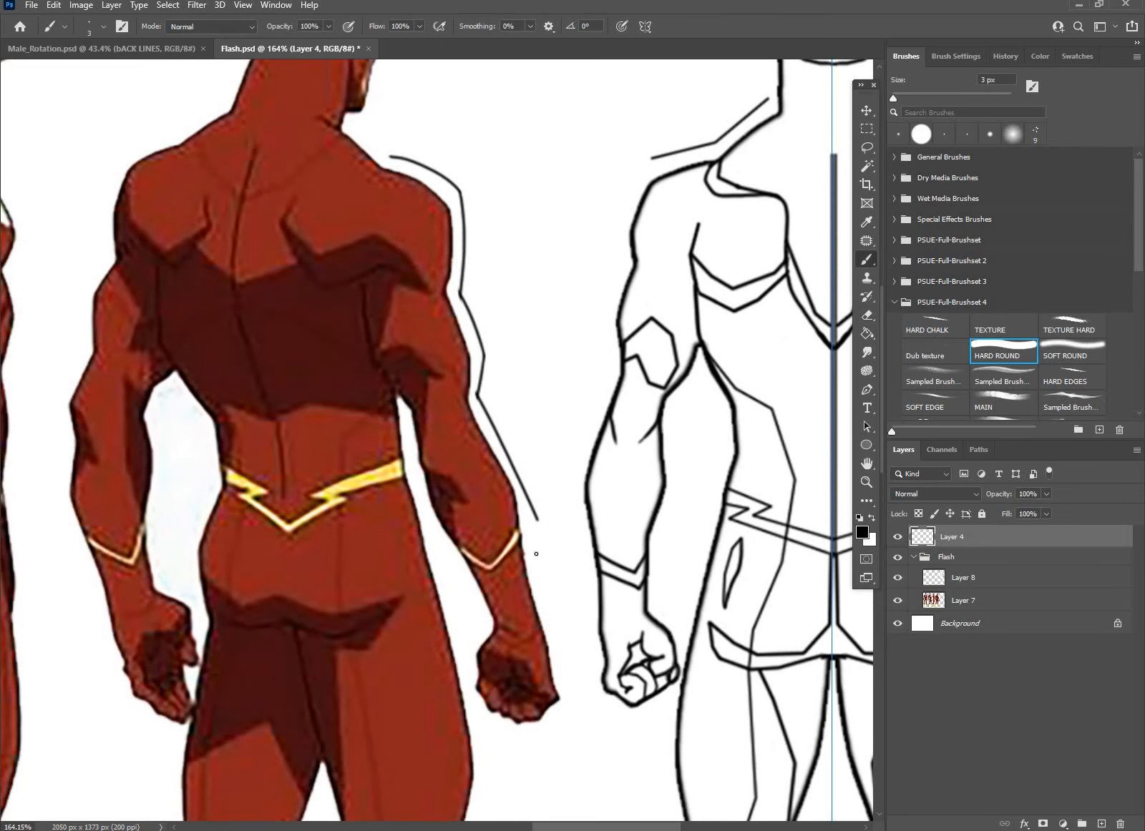
shift+click(560, 650)
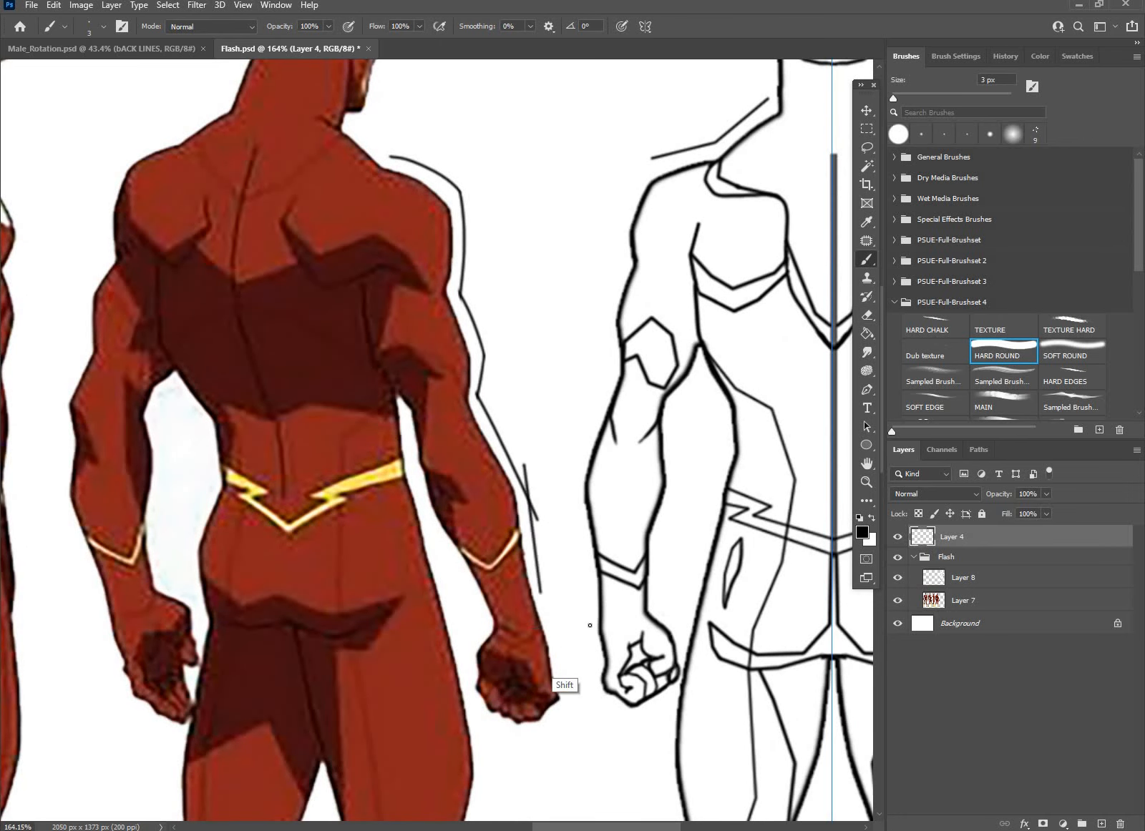
shift+click(568, 695)
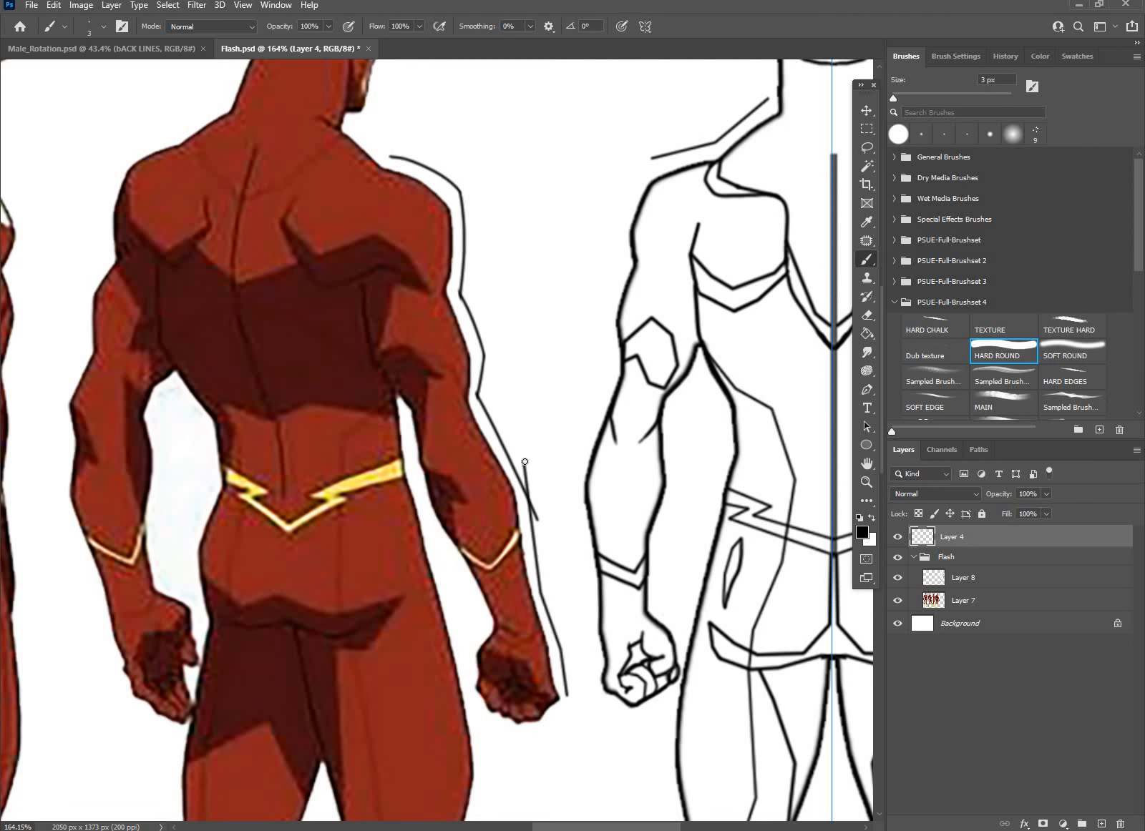
key(e)
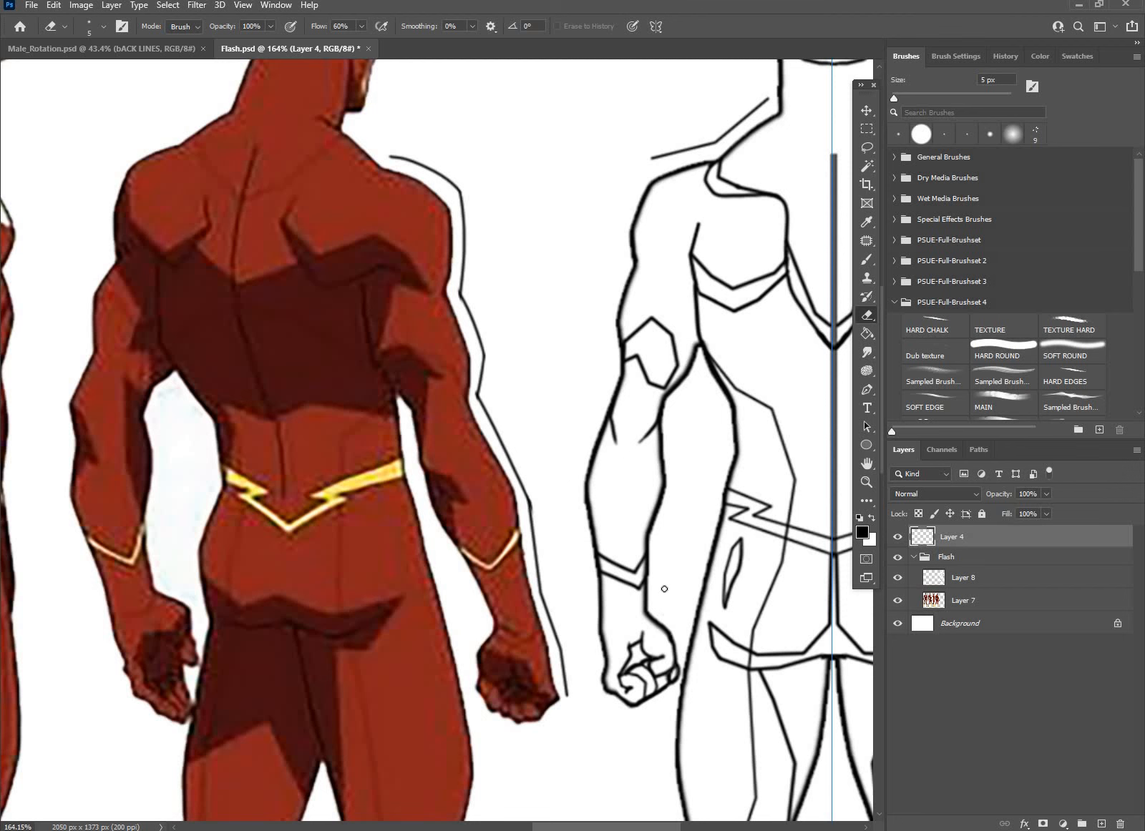
scroll(565, 516, right, 4)
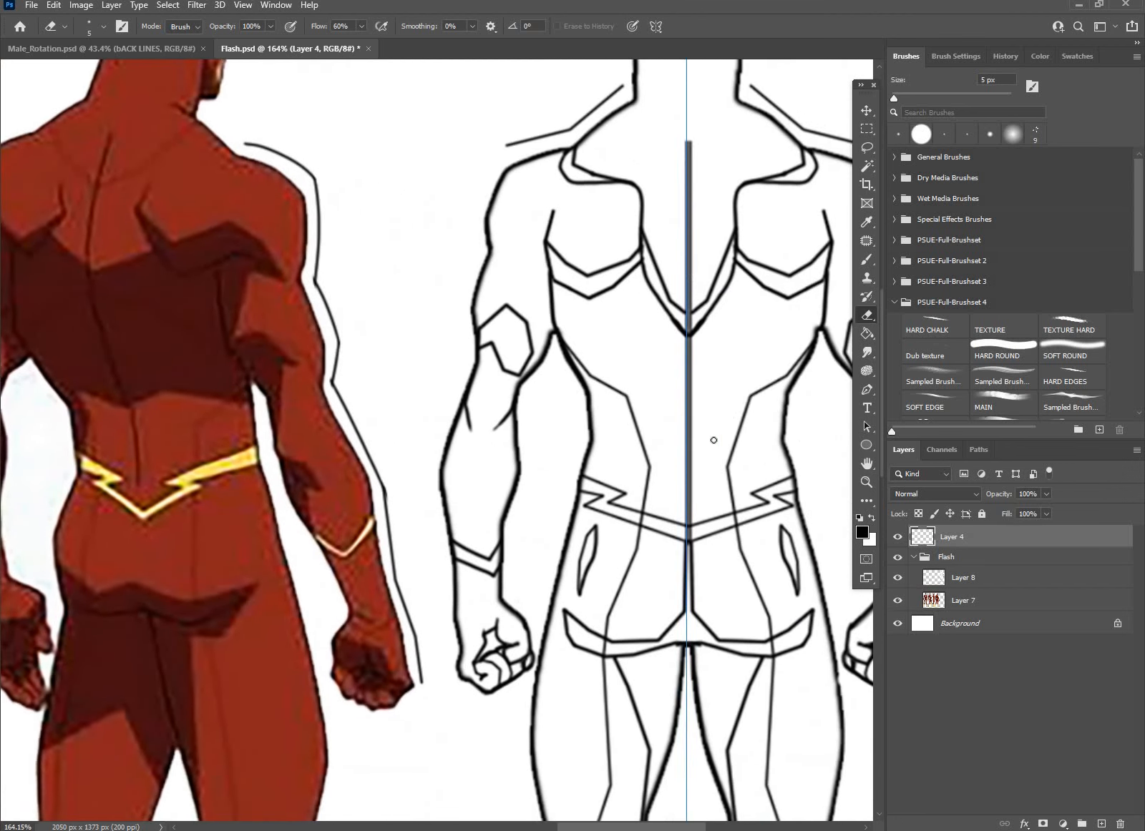
scroll(605, 430, right, 4)
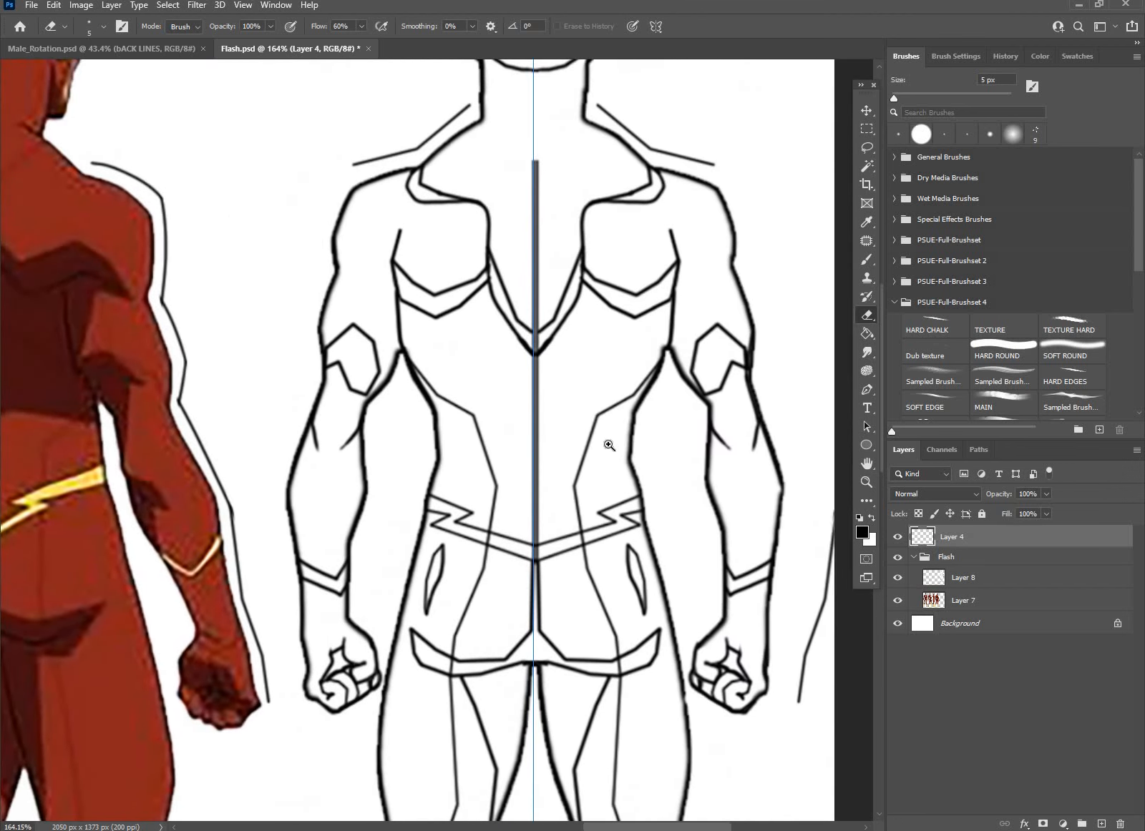
key(z)
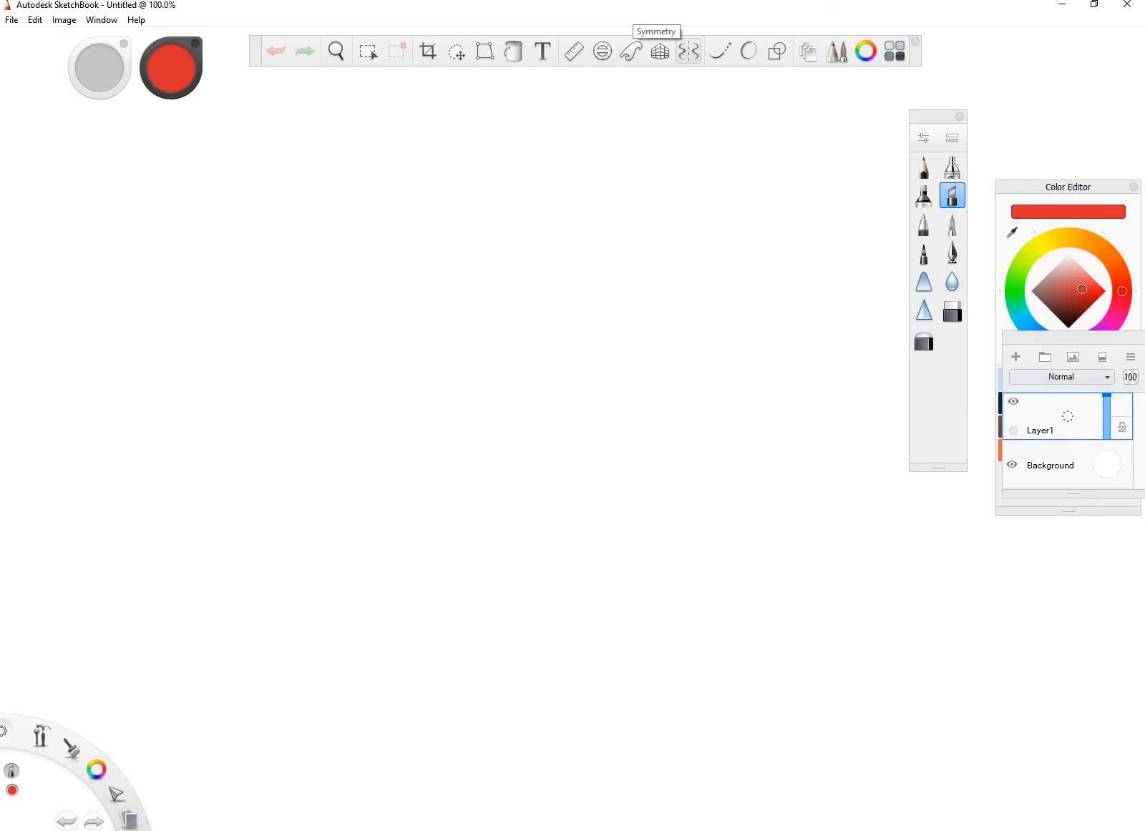
Step: In Autodesk SketchBook, turn on vertical-axis symmetry and sketch a mirrored red head shape at the upper centre of the canvas
click(688, 51)
mouse_move(571, 128)
mouse_down()
mouse_move(529, 247)
mouse_move(572, 294)
mouse_up()
key(ctrl+z)
mouse_move(572, 124)
mouse_down()
mouse_move(537, 157)
mouse_move(527, 226)
mouse_move(554, 281)
mouse_move(526, 151)
mouse_move(572, 227)
mouse_up()
key(ctrl+z)
Step: Sketch the mirrored neck muscles, sloping shoulder lines and collarbones below the head
mouse_move(529, 176)
mouse_down()
mouse_move(546, 262)
mouse_move(572, 266)
mouse_move(556, 317)
mouse_up()
mouse_move(528, 236)
mouse_down()
mouse_move(526, 299)
mouse_move(490, 289)
mouse_move(456, 315)
mouse_up()
drag(566, 339, 461, 322)
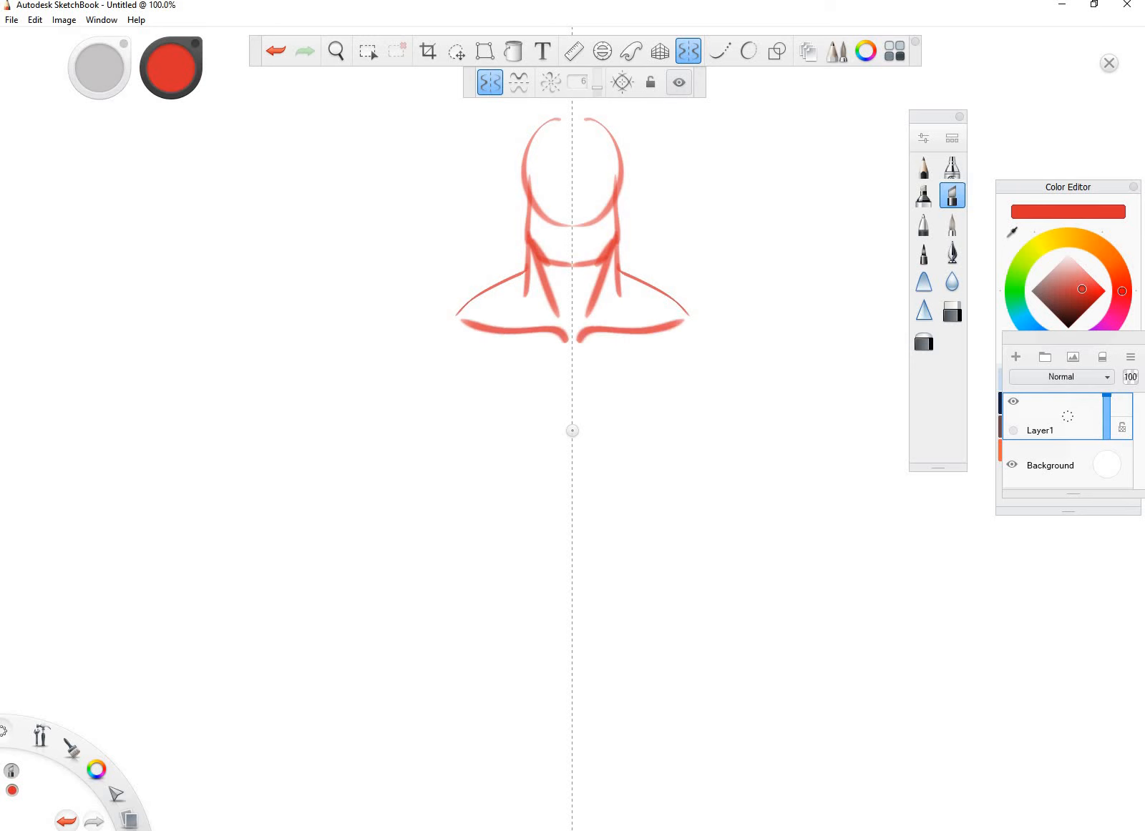
Step: Sketch the mirrored chest muscles, rounded shoulders and upper arms
drag(568, 406, 456, 398)
mouse_move(466, 302)
mouse_down()
mouse_move(393, 342)
mouse_move(397, 405)
mouse_move(430, 497)
mouse_move(392, 504)
mouse_up()
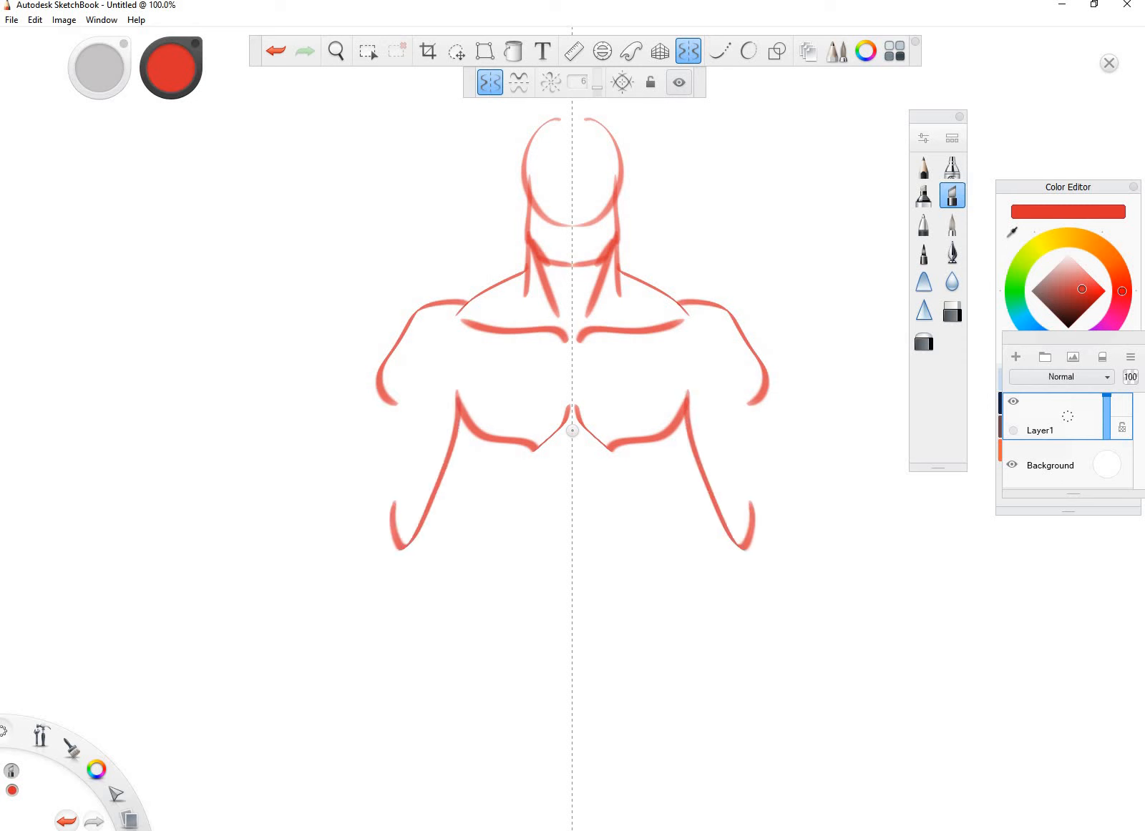
drag(382, 383, 350, 554)
Step: Sketch the mirrored forearms from elbow to wrist, with inner and outer contours and short muscle lines between them
drag(389, 501, 391, 667)
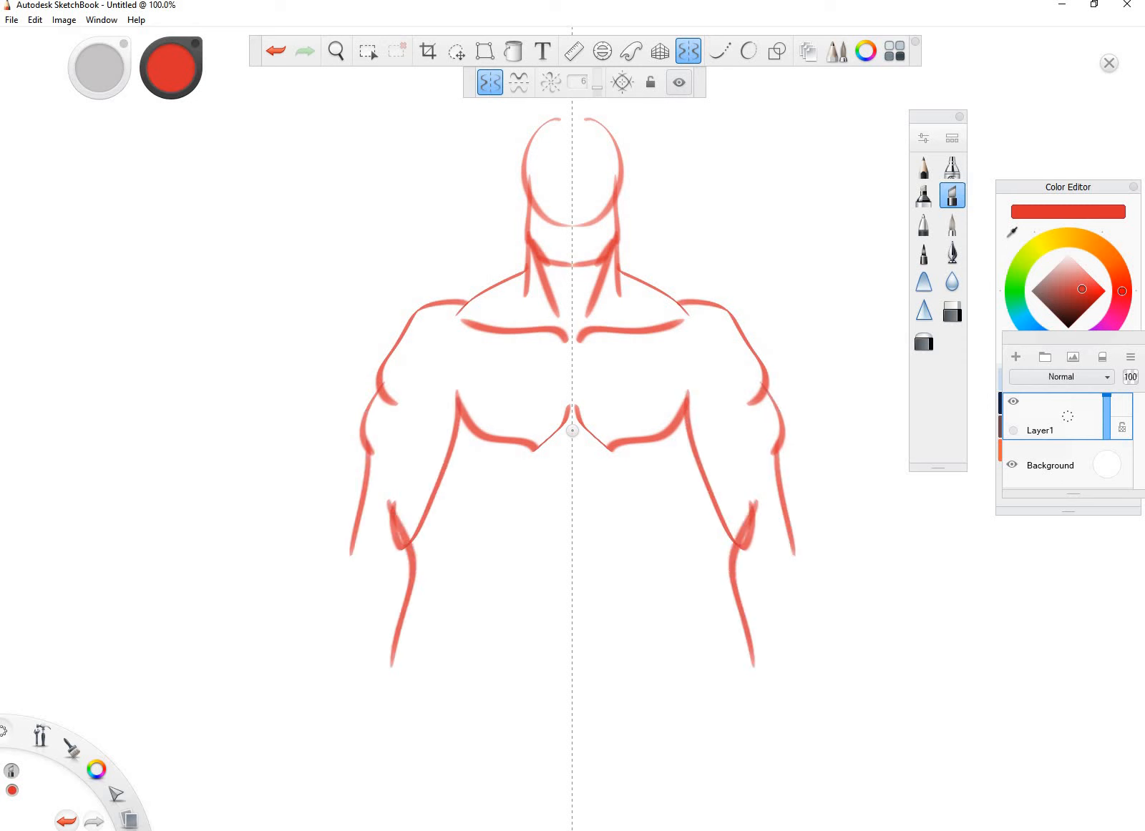
drag(377, 533, 373, 616)
drag(366, 564, 348, 664)
drag(351, 534, 360, 745)
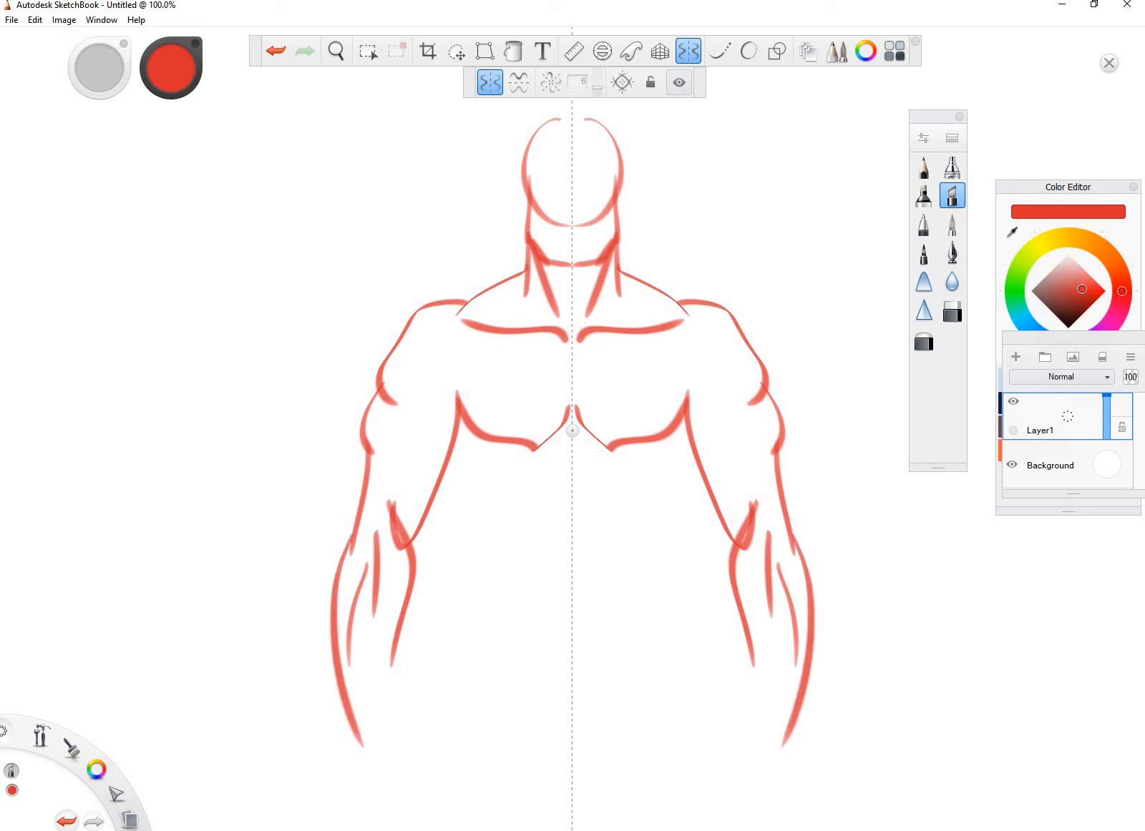
drag(392, 638, 393, 708)
key(ctrl+z)
drag(391, 630, 395, 736)
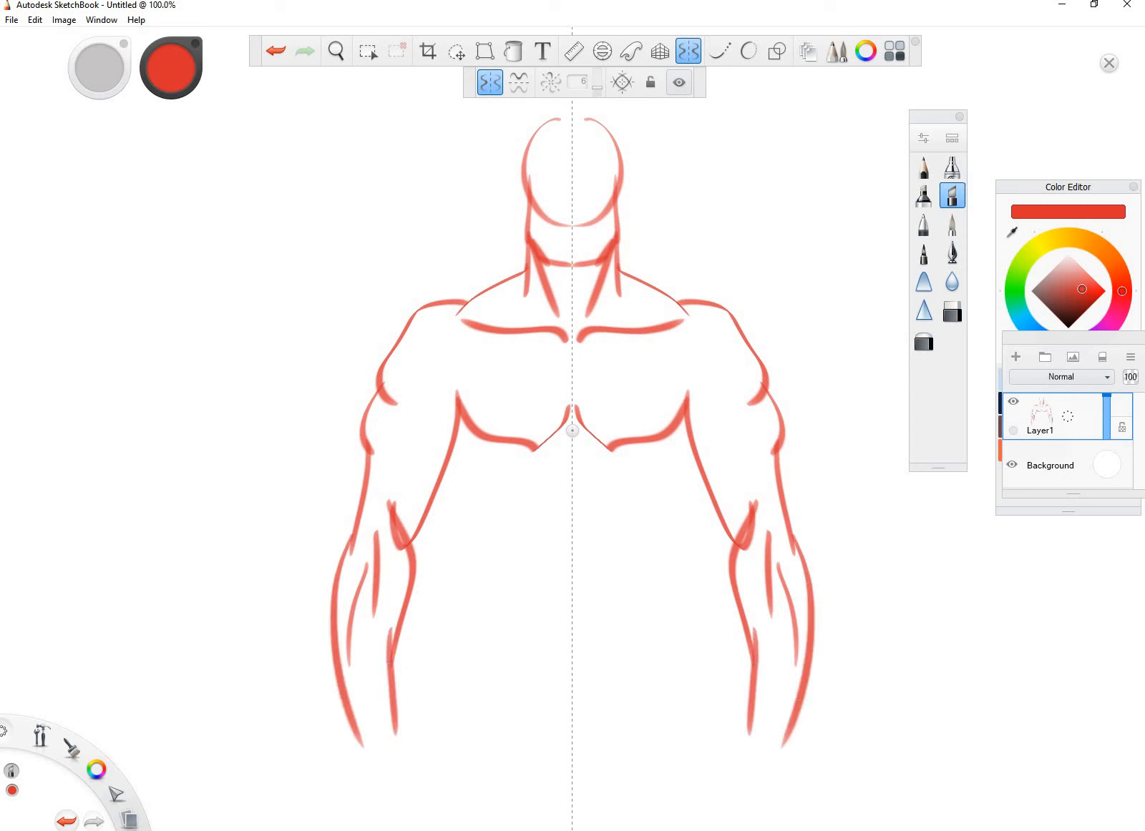
Step: Sketch the mirrored torso: rib and waist contours, abdominal muscles, hip lines and outer thighs
mouse_move(442, 399)
mouse_down()
mouse_move(500, 514)
mouse_move(499, 591)
mouse_up()
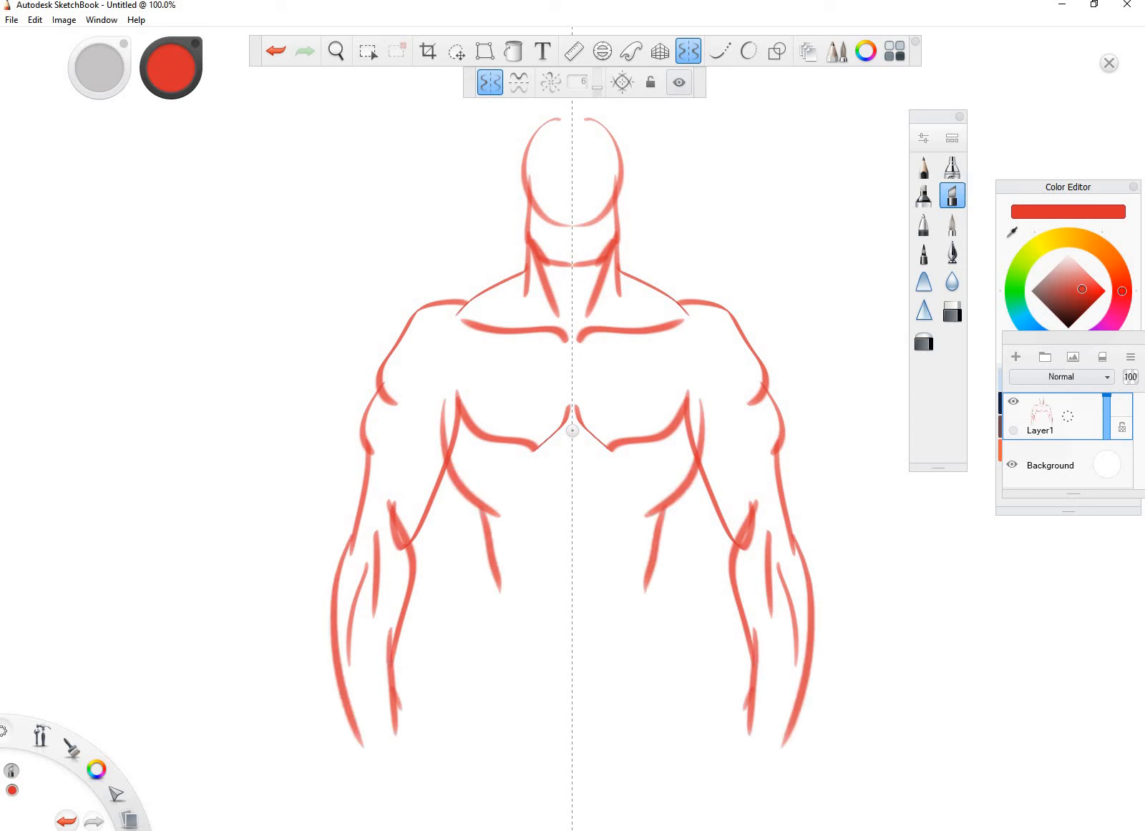
mouse_move(487, 524)
mouse_down()
mouse_move(473, 636)
mouse_move(503, 648)
mouse_up()
mouse_move(571, 464)
mouse_down()
mouse_move(518, 508)
mouse_move(554, 541)
mouse_move(555, 583)
mouse_move(550, 660)
mouse_move(520, 692)
mouse_up()
drag(477, 630, 442, 823)
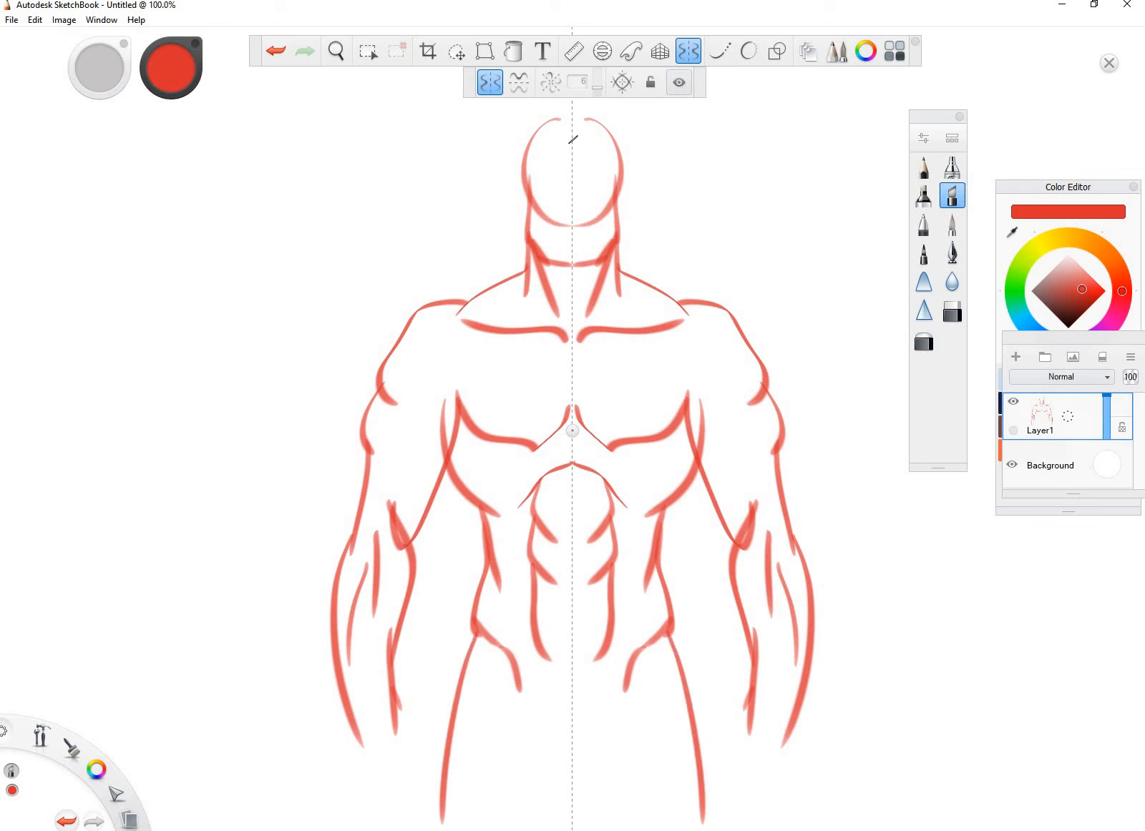
Step: Add mirrored ears, face features and shoulder creases, and a vertical centre line through the abdomen
mouse_move(538, 173)
mouse_down()
mouse_move(586, 176)
mouse_move(580, 215)
mouse_move(571, 235)
mouse_move(515, 188)
mouse_move(528, 218)
mouse_up()
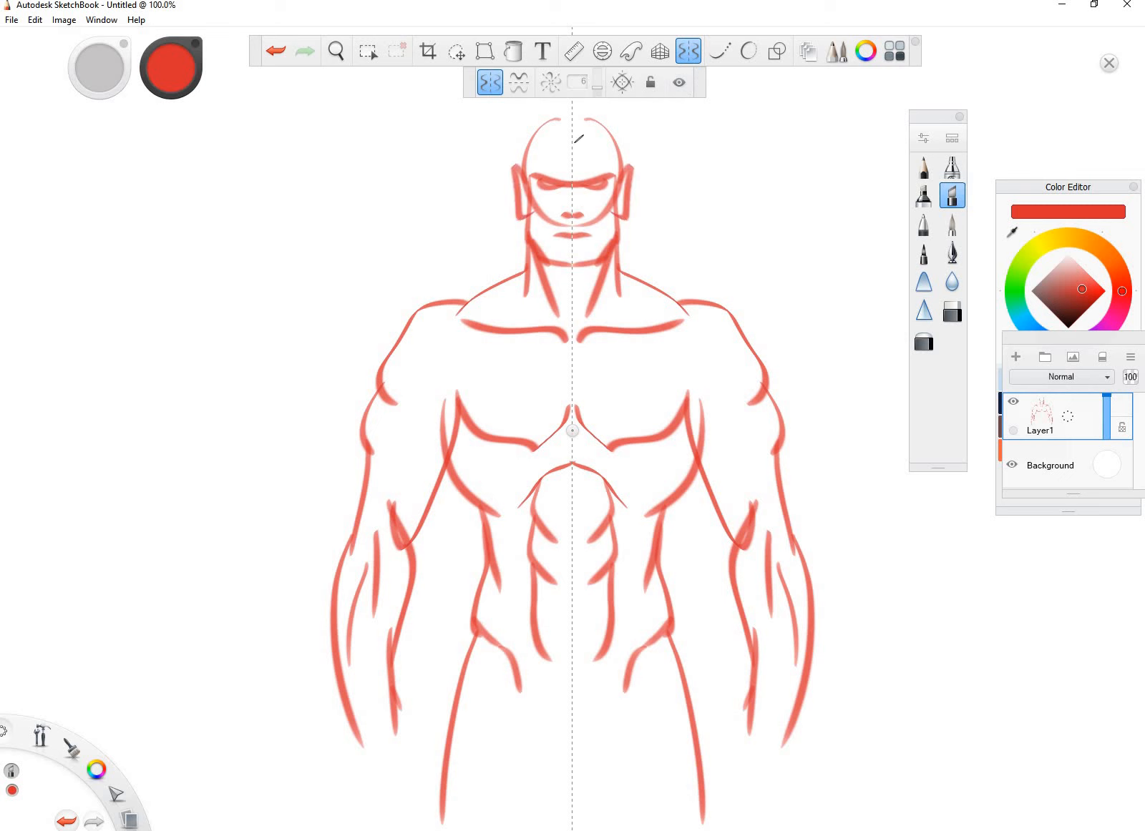
drag(513, 311, 420, 420)
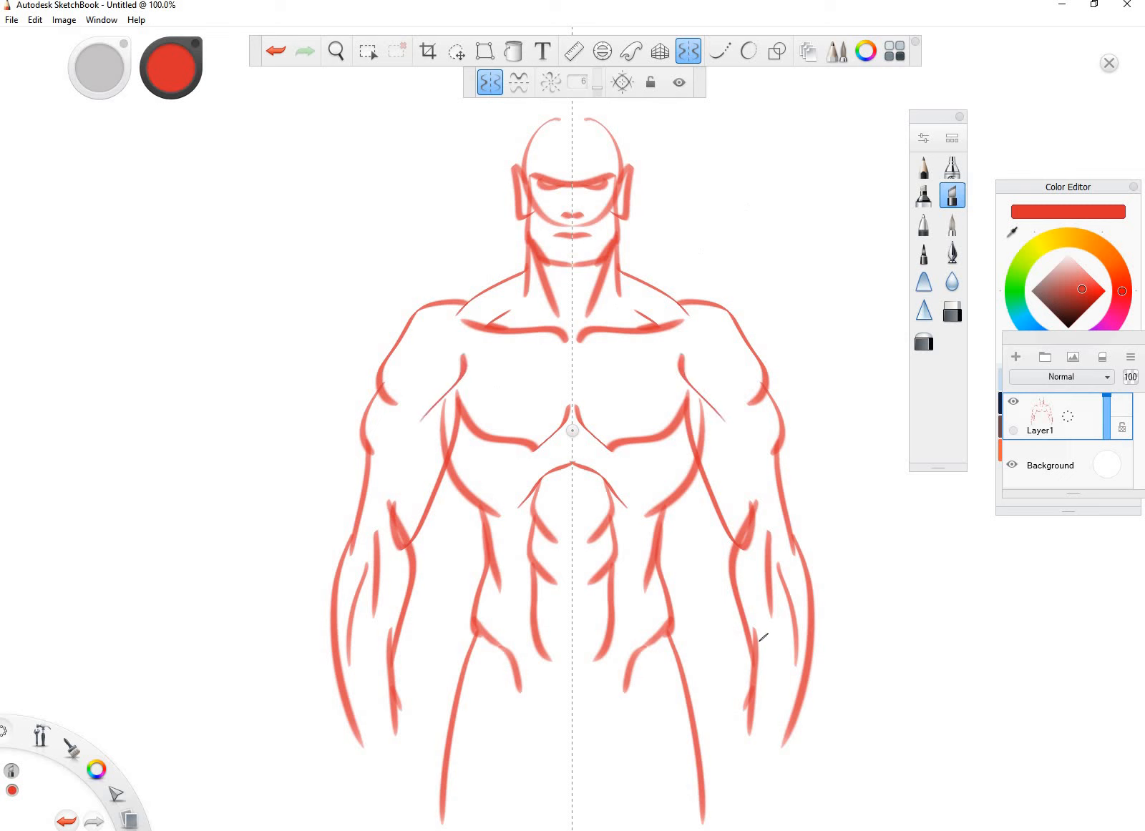
drag(572, 464, 573, 648)
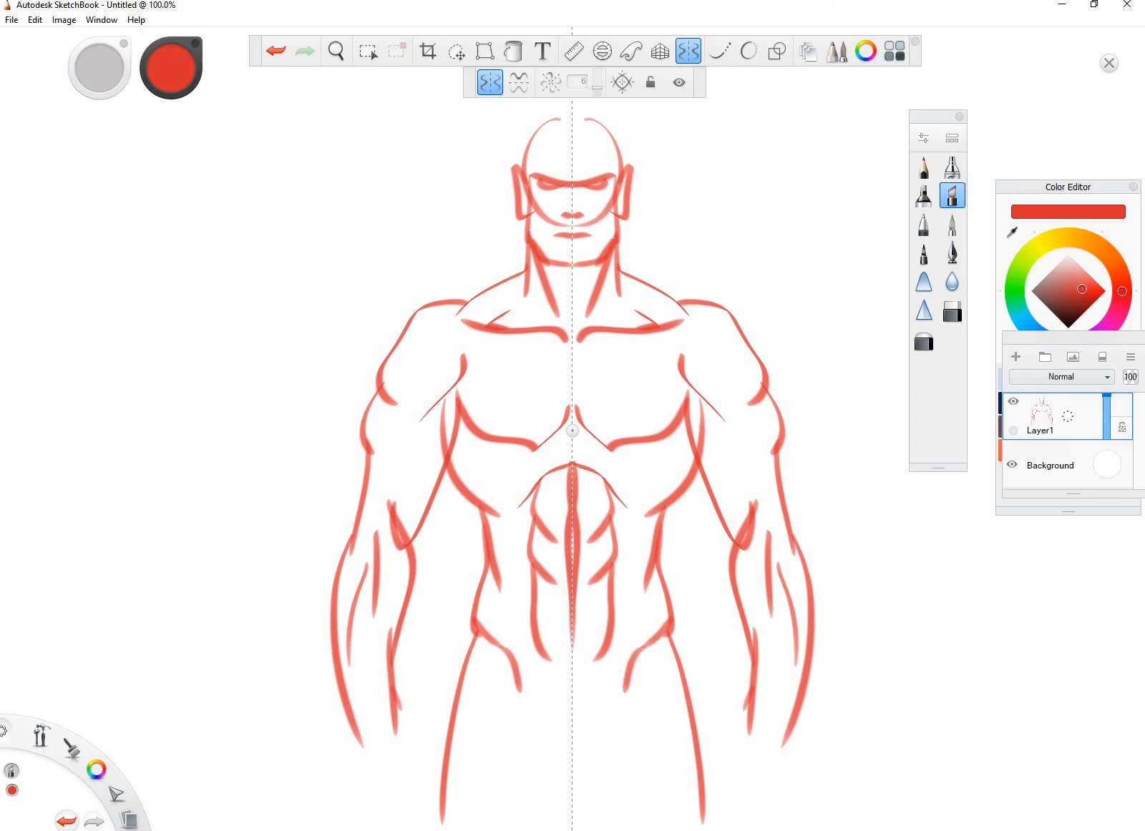
Step: Switch to the image viewer, advance to 3.jpg and capture the coloured character turnaround with the Snipping Tool
mouse_move(818, 829)
click(817, 748)
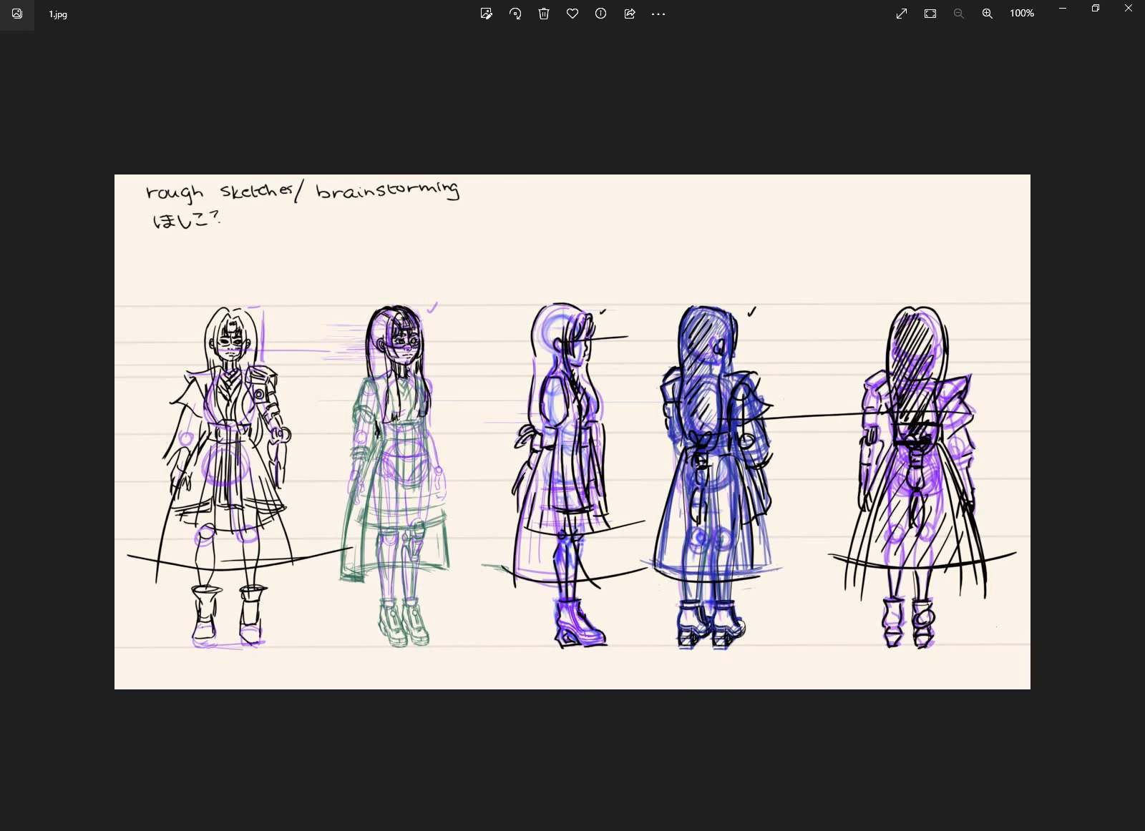
key(Right)
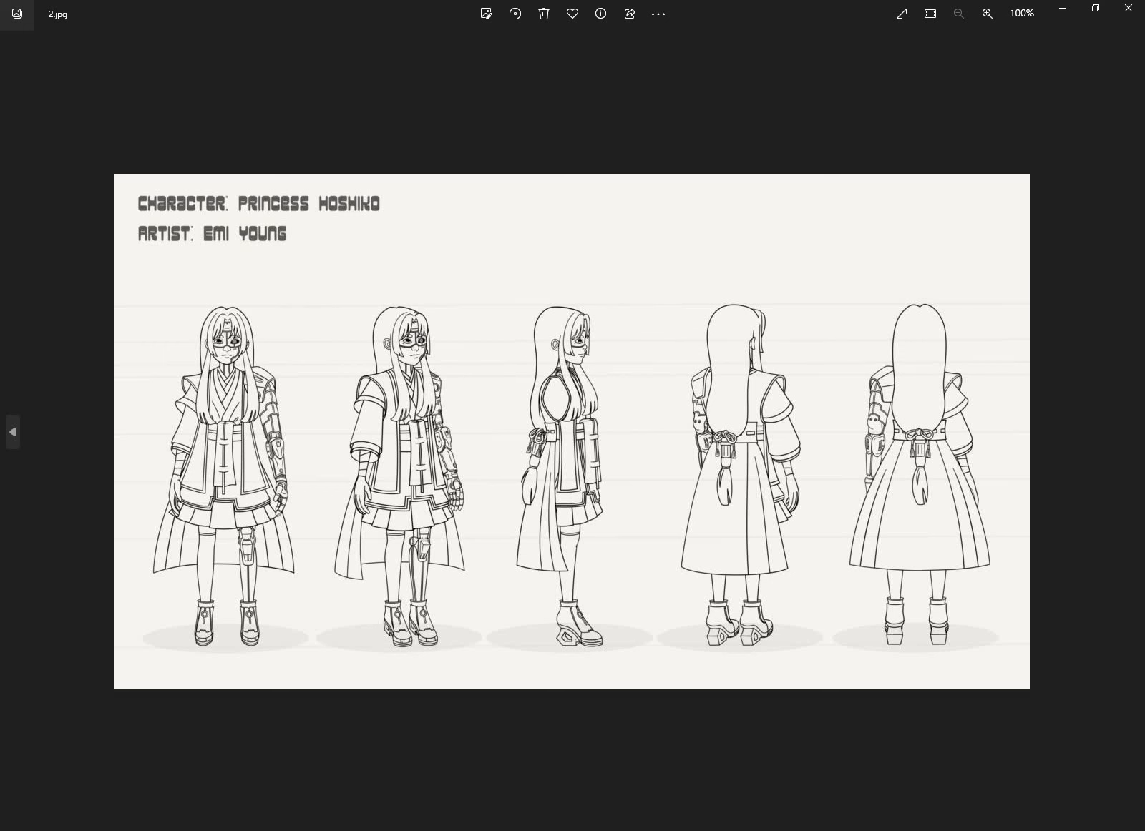
key(Right)
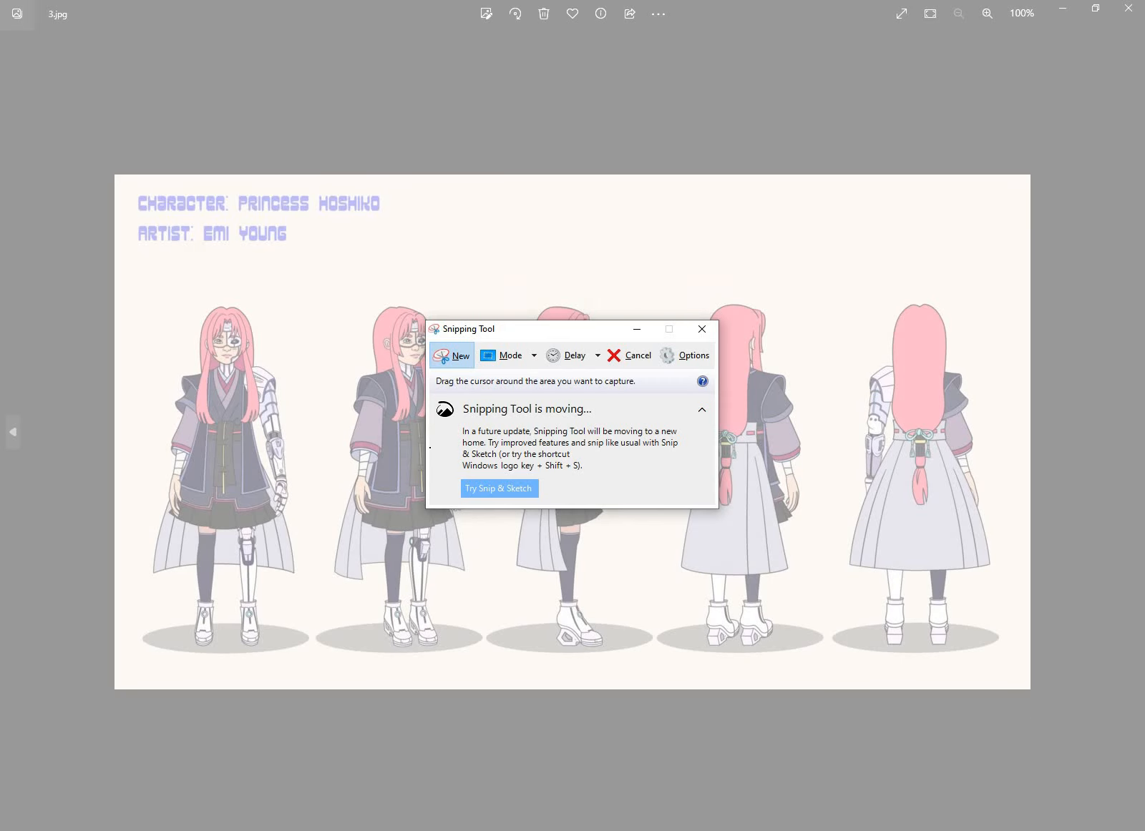
mouse_move(78, 162)
mouse_down()
mouse_move(833, 565)
mouse_move(1032, 707)
mouse_up()
mouse_move(251, 375)
mouse_down()
mouse_move(443, 393)
mouse_move(304, 405)
mouse_move(437, 406)
mouse_up()
mouse_move(121, 385)
mouse_down()
mouse_move(202, 377)
mouse_move(149, 478)
mouse_up()
drag(196, 390, 152, 503)
drag(151, 478, 152, 501)
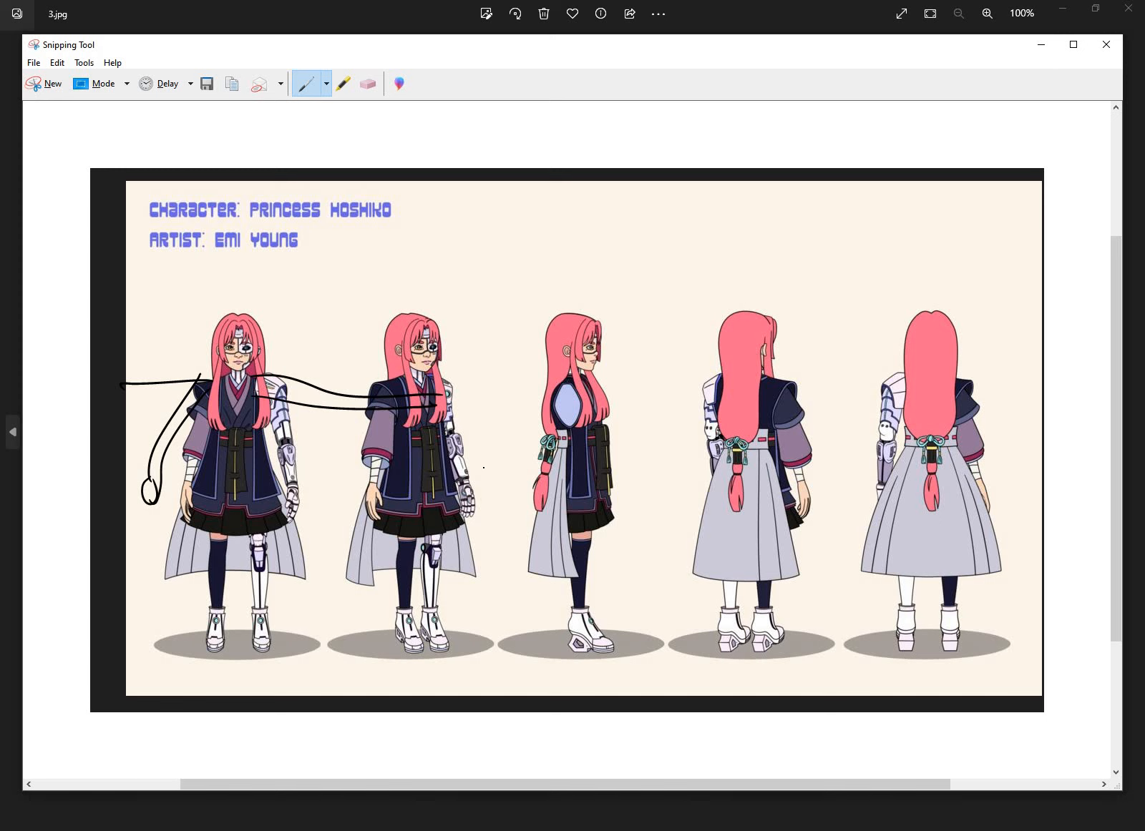
click(370, 93)
mouse_move(345, 349)
mouse_down()
mouse_move(334, 396)
mouse_move(206, 412)
mouse_move(155, 483)
mouse_move(200, 377)
mouse_up()
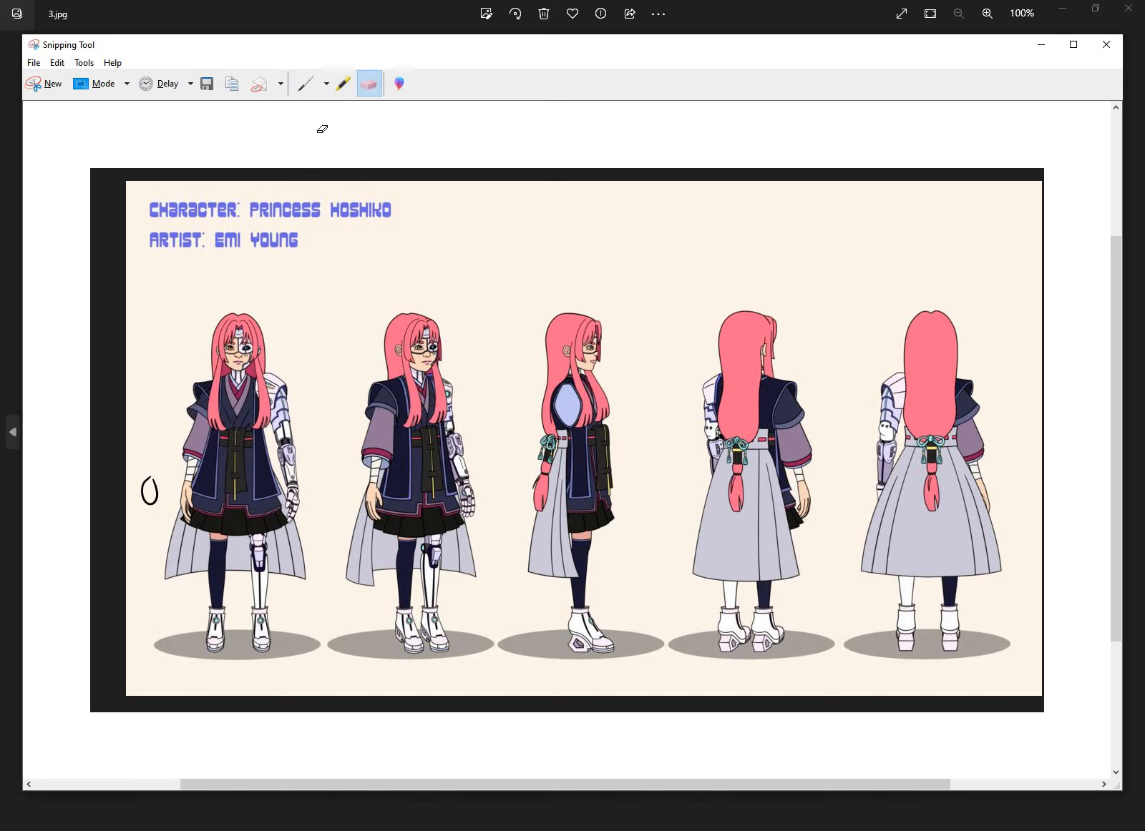
Step: Draw an outstretched arm with a small elbow circle on the front-view figure and a downward arrow above the second figure's head
click(305, 84)
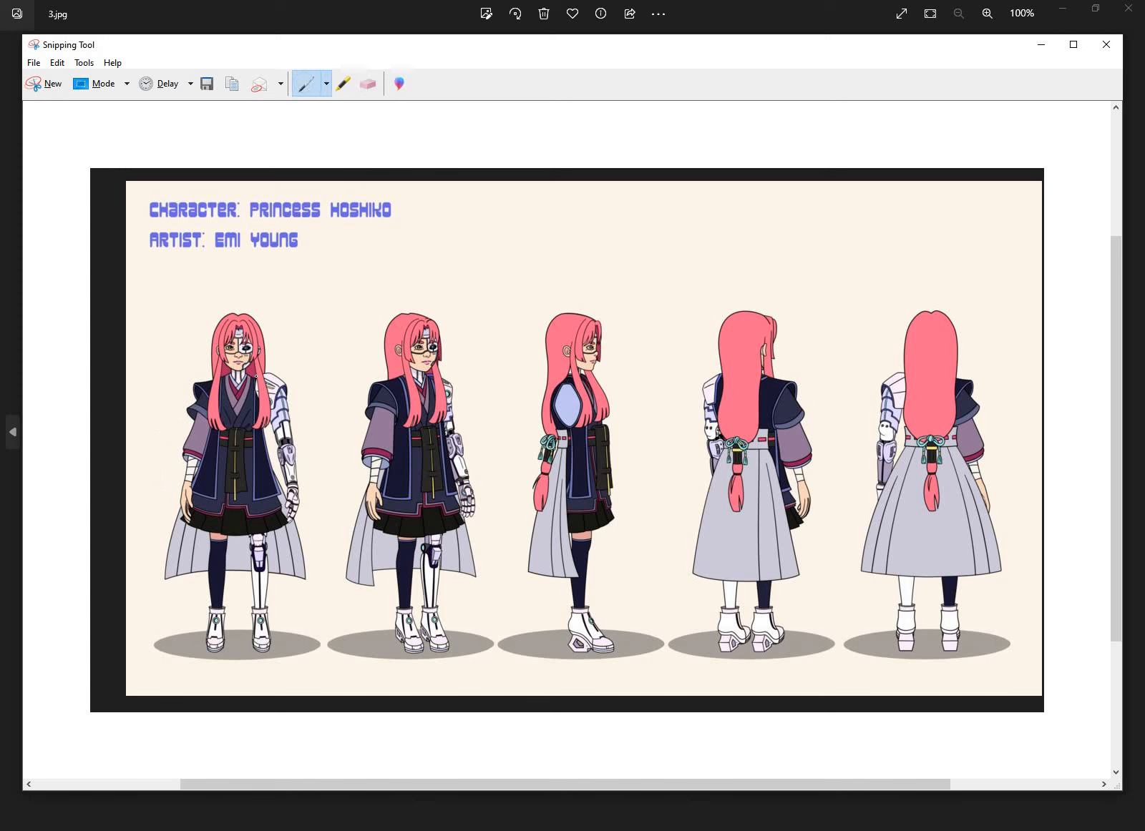
drag(257, 377, 329, 378)
mouse_move(255, 401)
mouse_down()
mouse_move(338, 402)
mouse_move(329, 383)
mouse_move(377, 387)
mouse_up()
drag(337, 401, 379, 399)
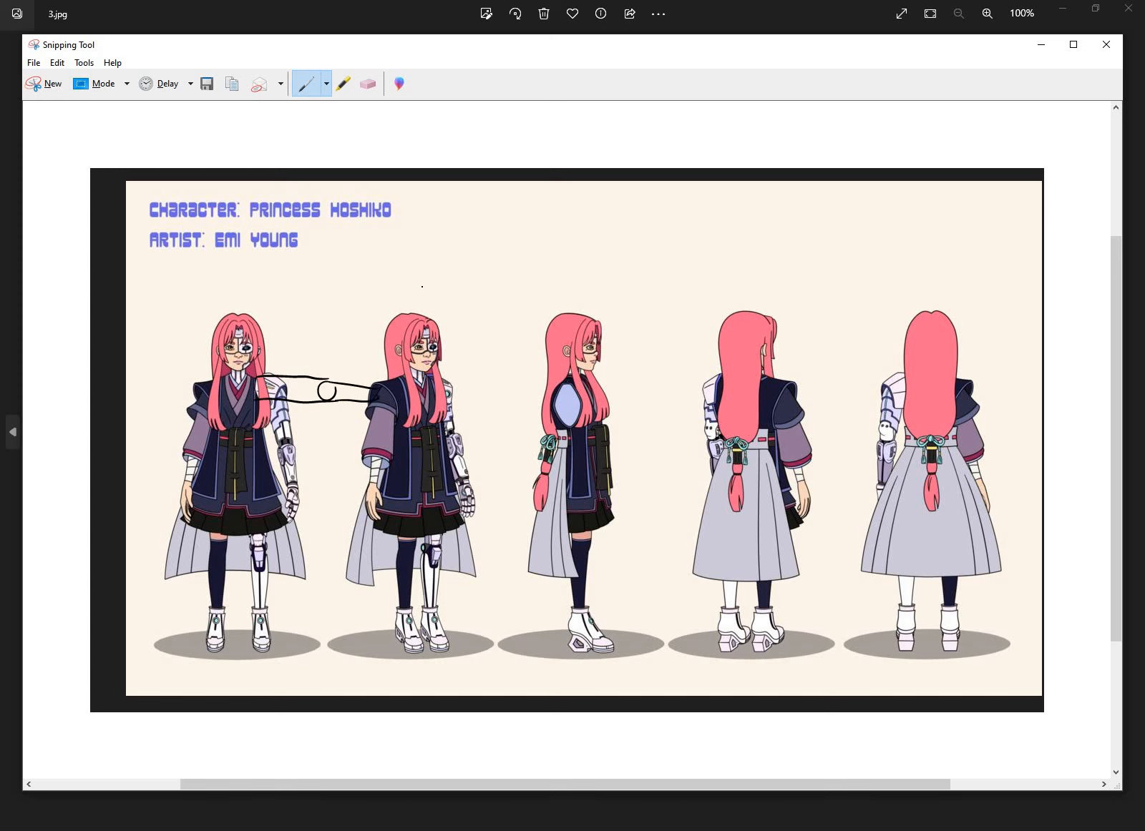
mouse_move(420, 209)
mouse_down()
mouse_move(423, 287)
mouse_move(443, 218)
mouse_up()
click(368, 84)
click(447, 218)
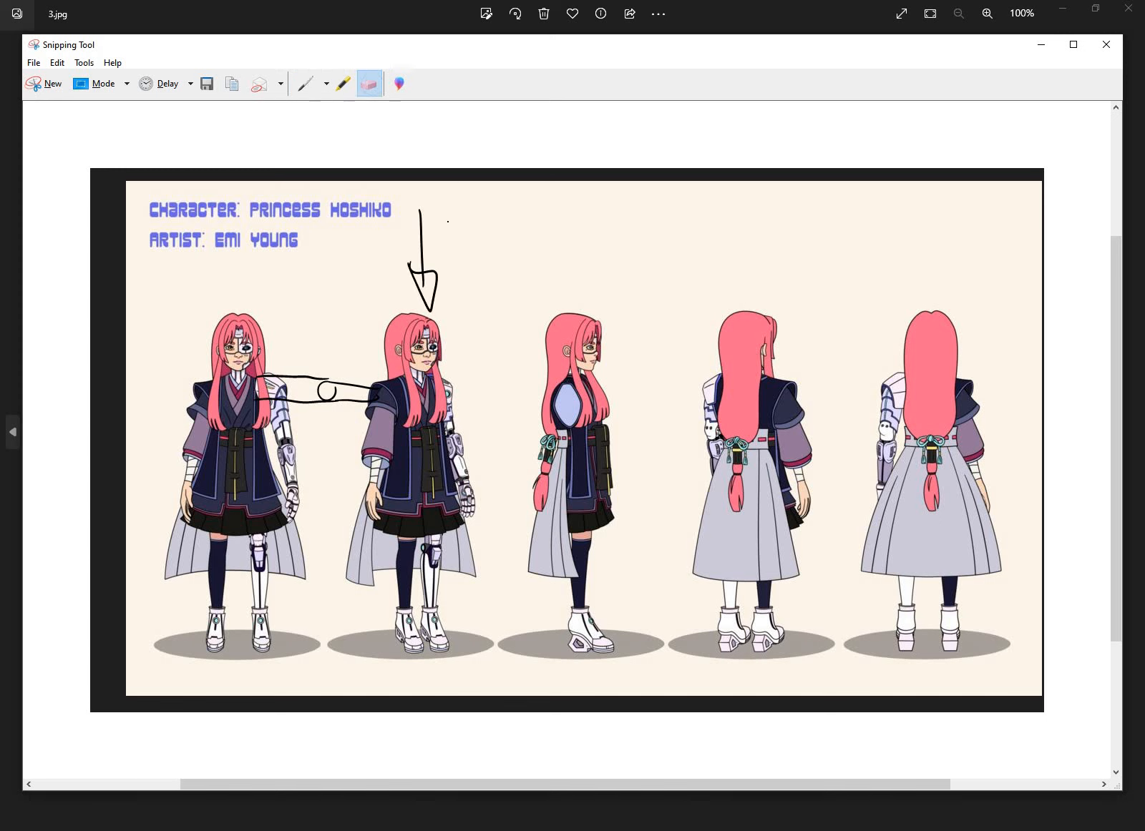
Step: Handwrite "Top view" beside the downward arrow and sketch an open hand next to the second figure's shoulder
click(307, 83)
drag(442, 204, 445, 233)
mouse_move(432, 208)
mouse_down()
mouse_move(458, 202)
mouse_move(456, 214)
mouse_up()
drag(472, 213, 483, 223)
mouse_move(458, 252)
mouse_down()
mouse_move(467, 271)
mouse_move(474, 249)
mouse_up()
mouse_move(480, 258)
mouse_down()
mouse_move(482, 269)
mouse_move(521, 235)
mouse_up()
mouse_move(465, 390)
mouse_down()
mouse_move(496, 364)
mouse_move(478, 391)
mouse_move(515, 406)
mouse_move(502, 427)
mouse_move(476, 431)
mouse_move(469, 412)
mouse_move(478, 435)
mouse_move(504, 424)
mouse_move(466, 398)
mouse_move(513, 401)
mouse_move(505, 367)
mouse_up()
drag(467, 388, 501, 361)
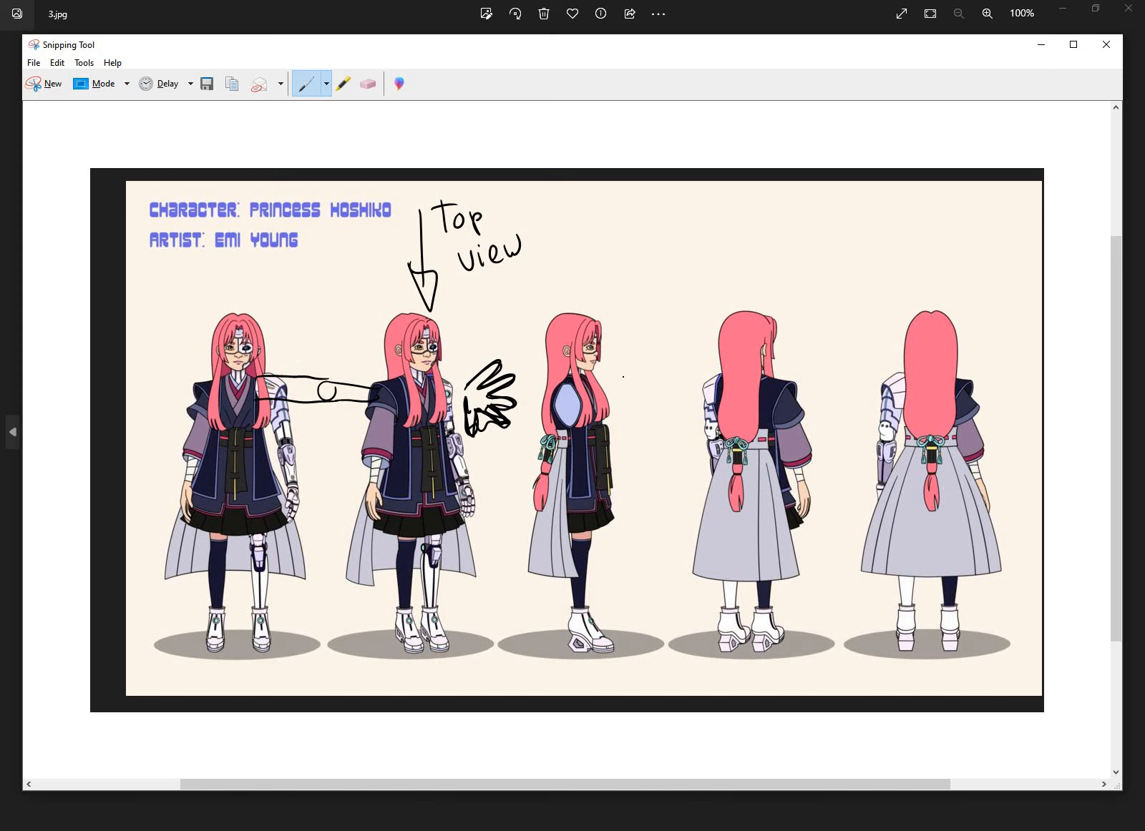
Step: Draw an arrow pointing at the side-view figure's face and cross out its shoulder
mouse_move(656, 240)
mouse_down()
mouse_move(621, 333)
mouse_move(630, 316)
mouse_up()
drag(552, 382, 593, 418)
drag(593, 390, 547, 435)
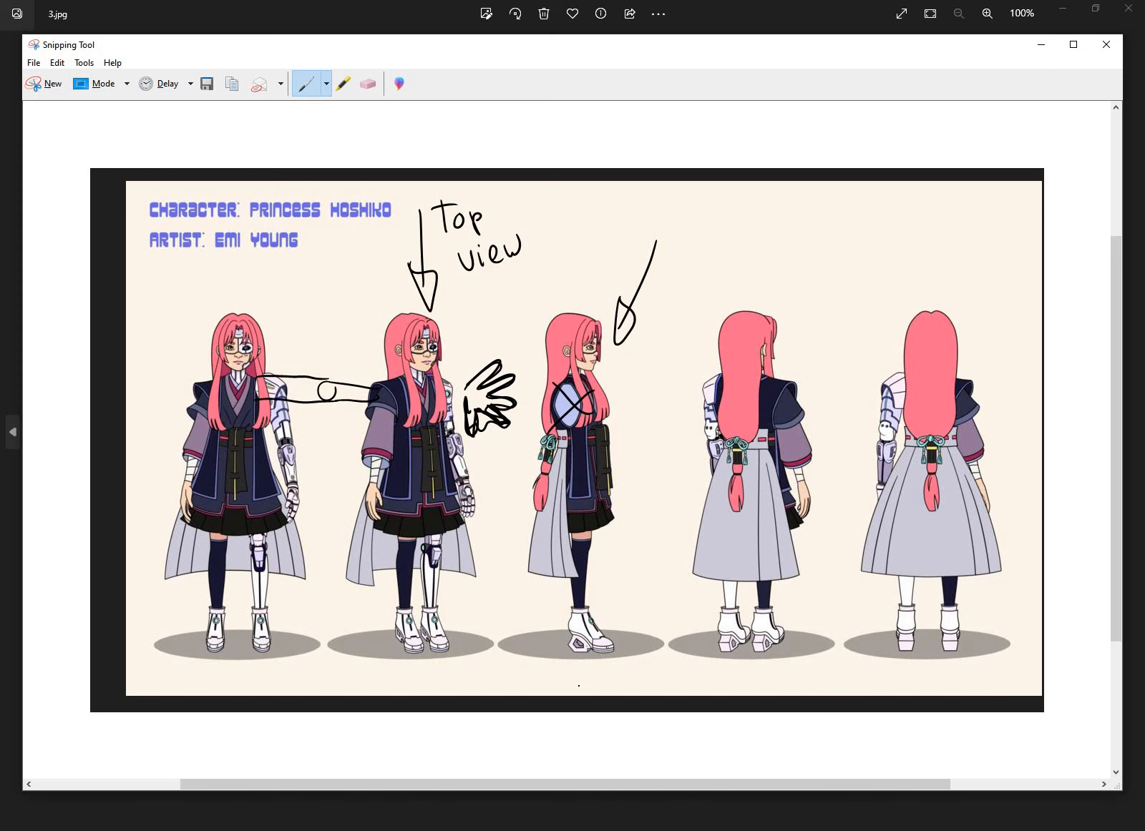
Step: Switch to Photoshop, hide Layer 4 in Flash.psd and show the whole Flash turnaround
click(1043, 50)
click(1062, 9)
click(1062, 9)
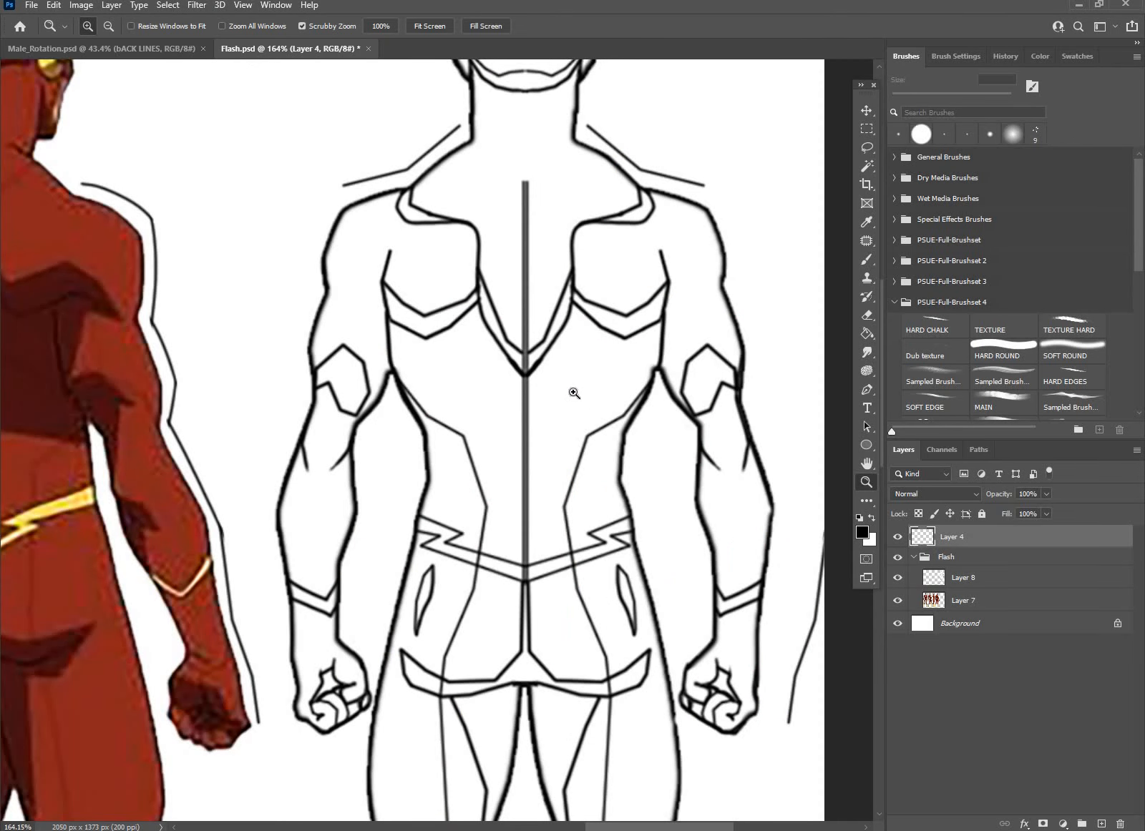
key(alt)
alt+click(556, 435)
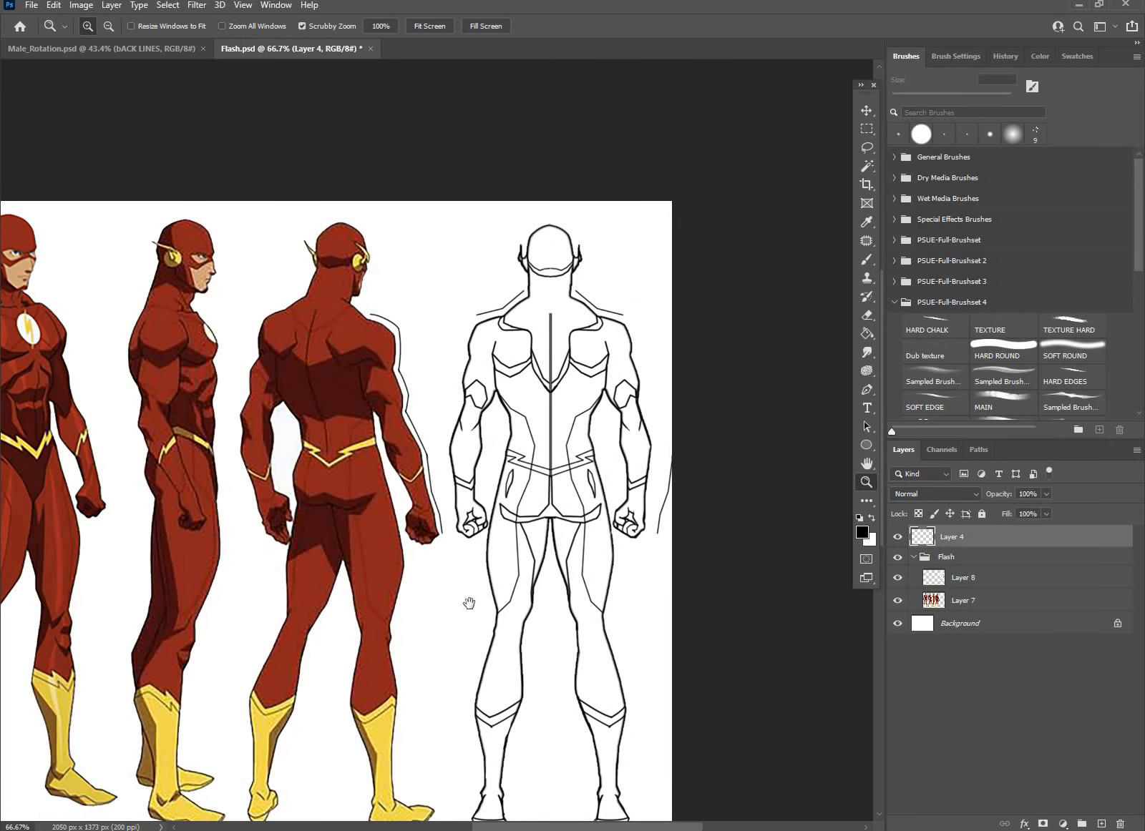
key(ctrl+comma)
drag(359, 593, 545, 542)
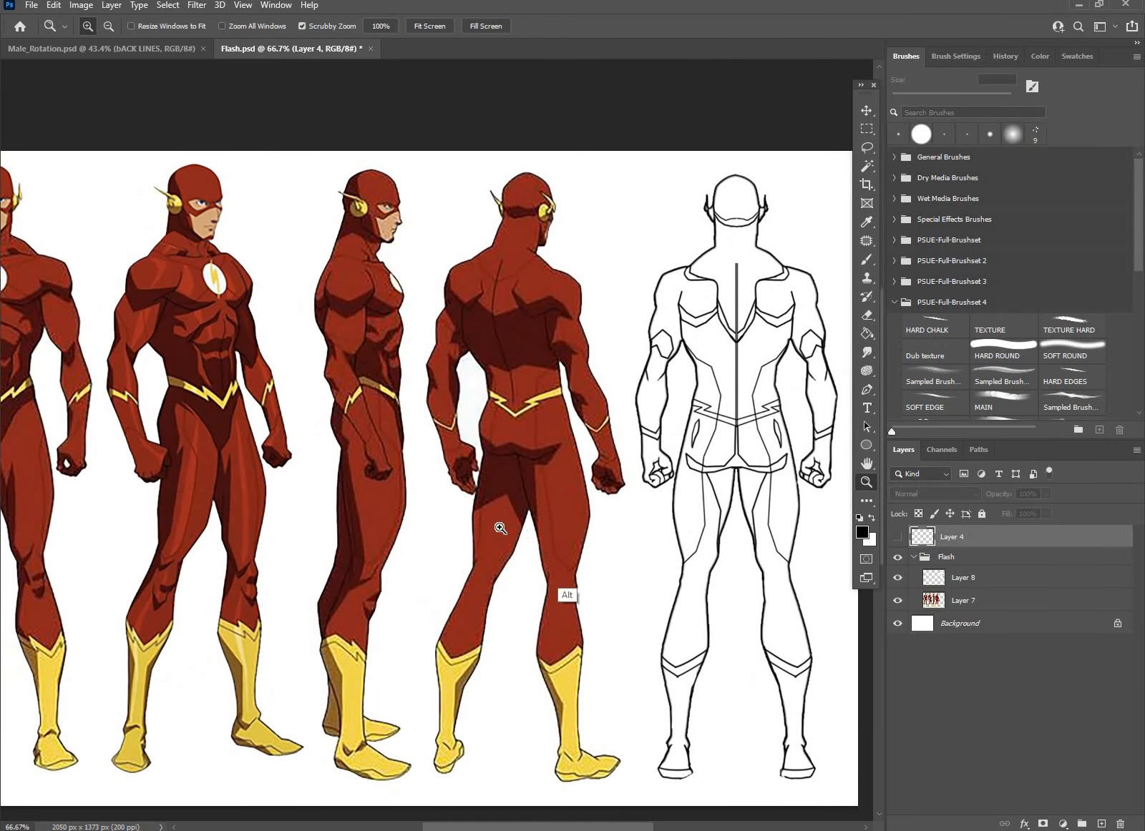
alt+click(507, 530)
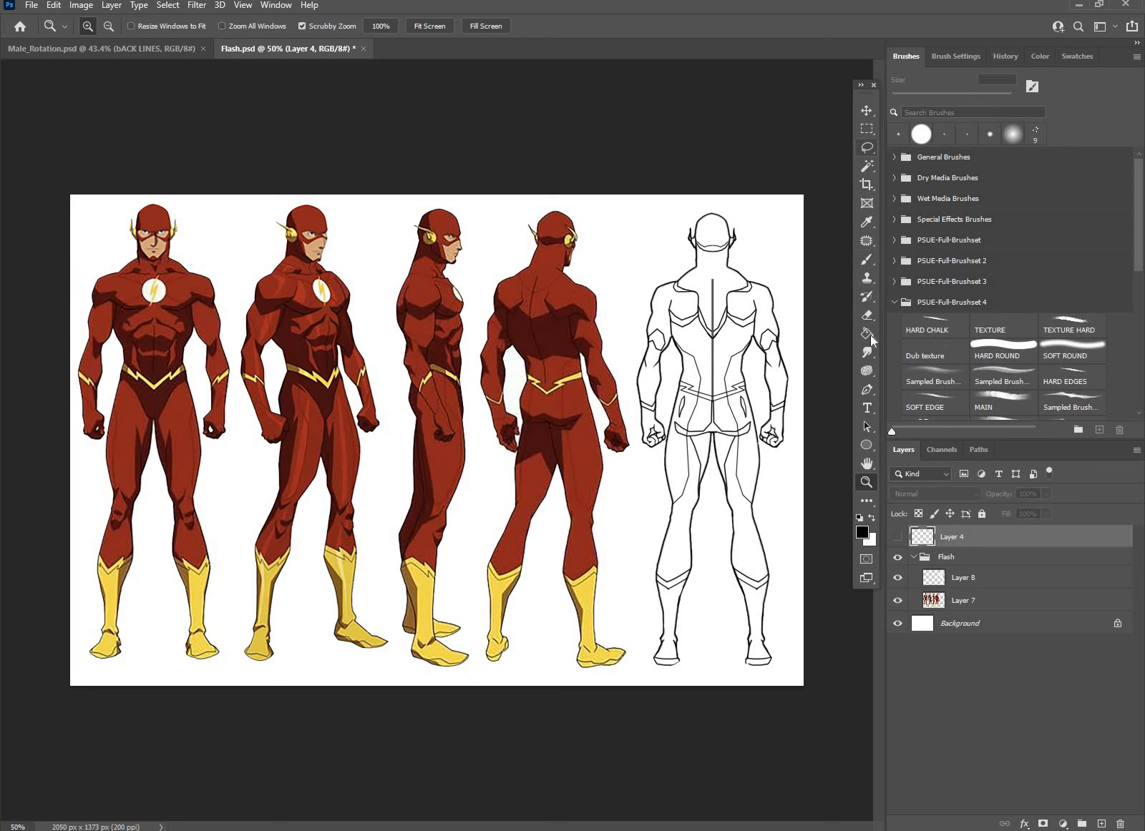
Step: Activate the Brush tool, then show Layer 4 and make it the active layer
click(866, 259)
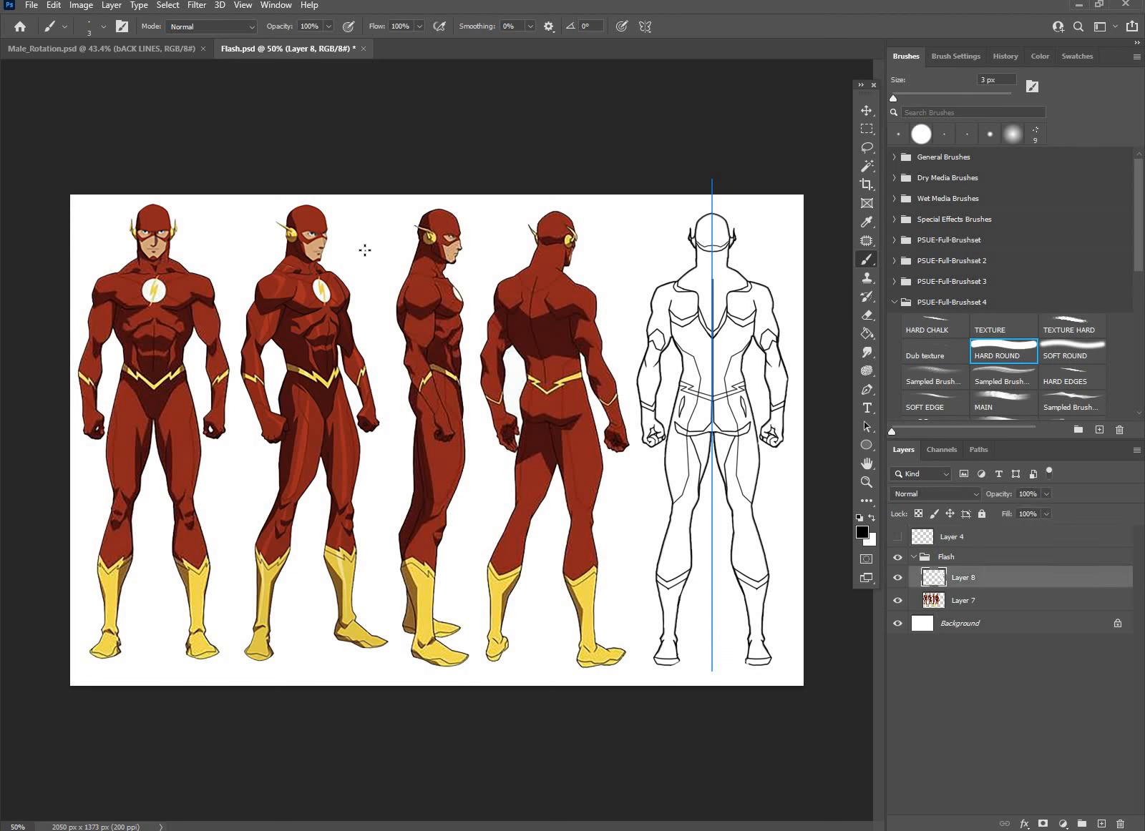
click(897, 536)
click(951, 536)
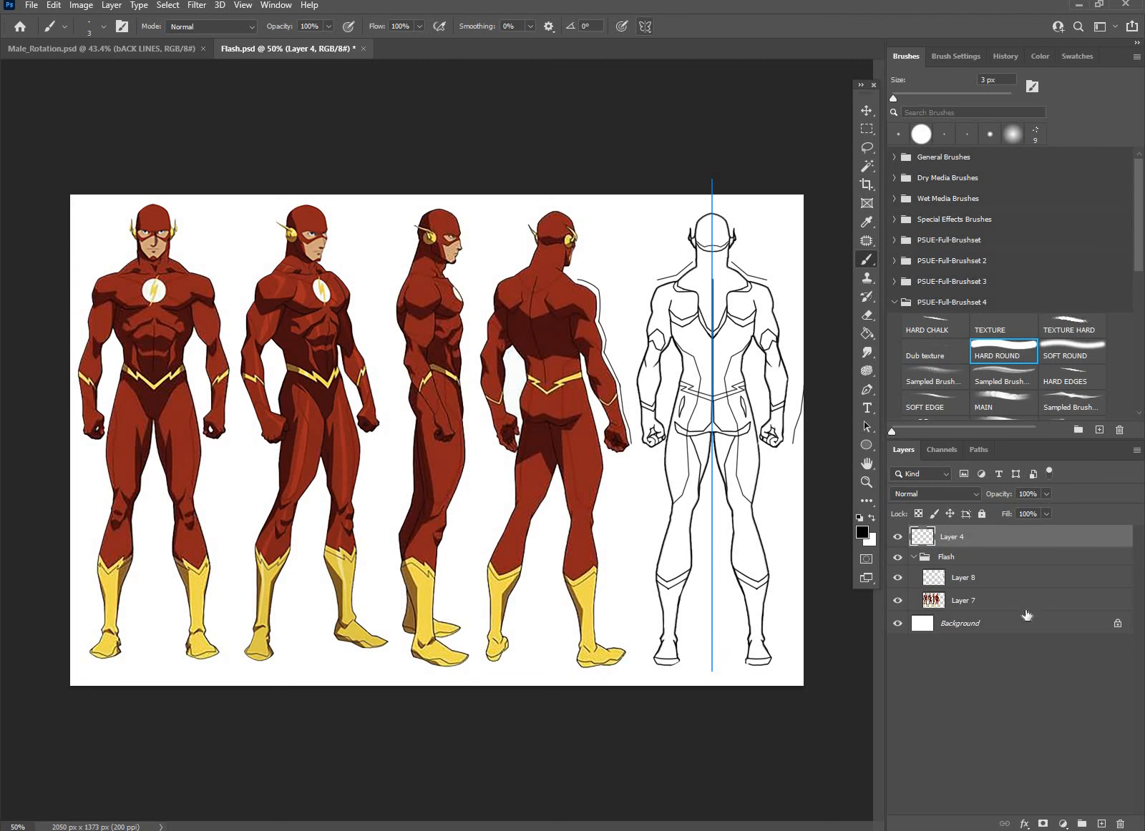
Step: Move Layer 4 into the Flash group below Layer 7 and enable pen pressure for brush size
key(ctrl+shift+alt+n)
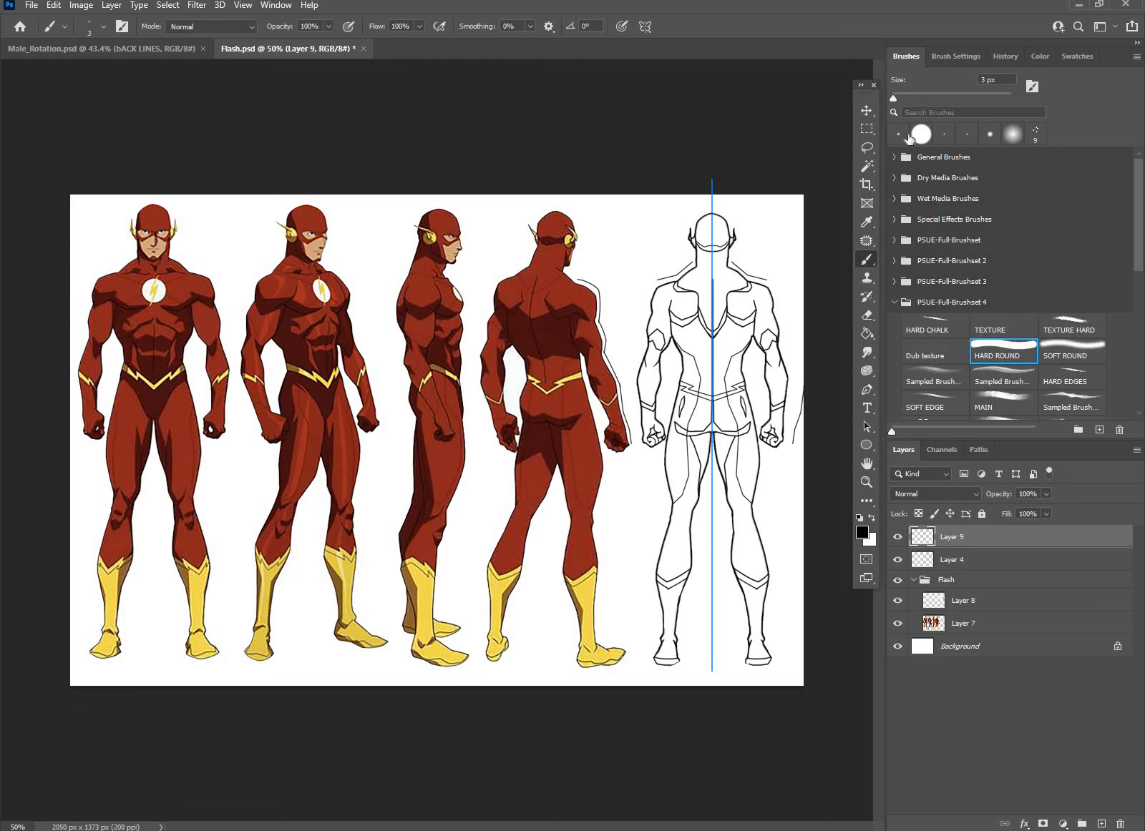
key(ctrl+z)
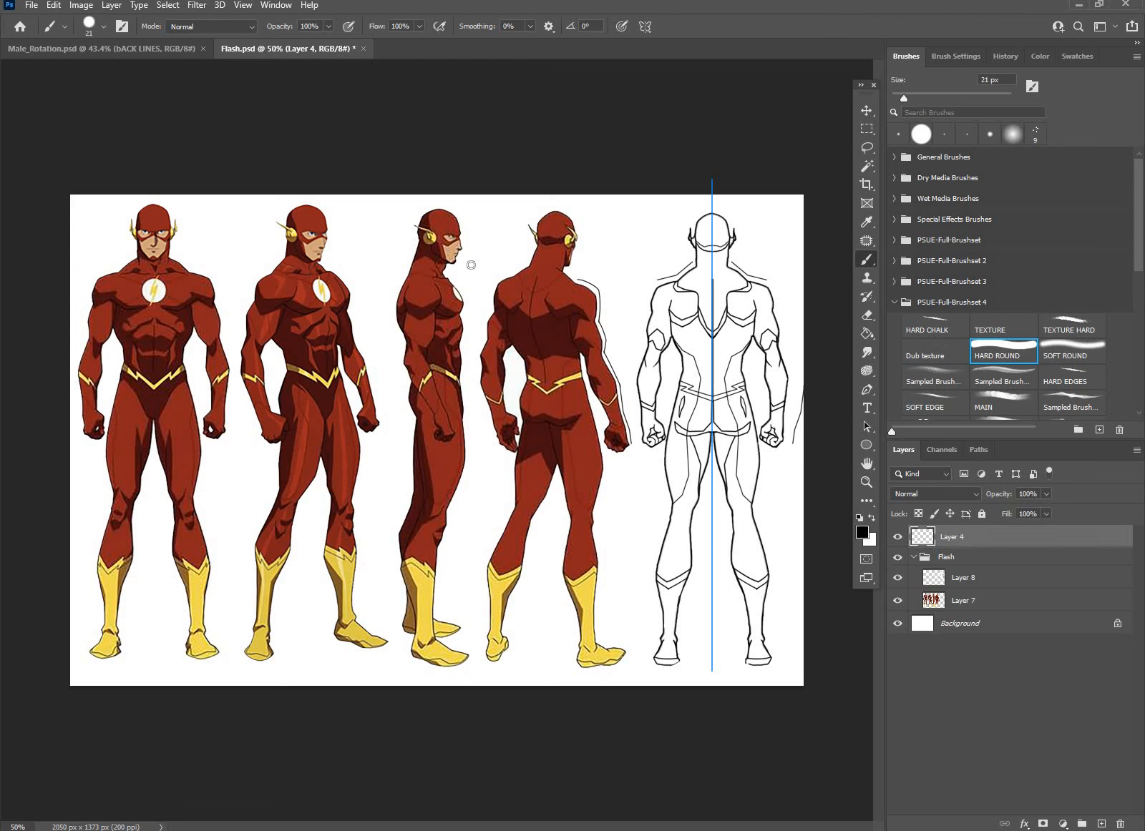
drag(1022, 606, 941, 603)
click(622, 26)
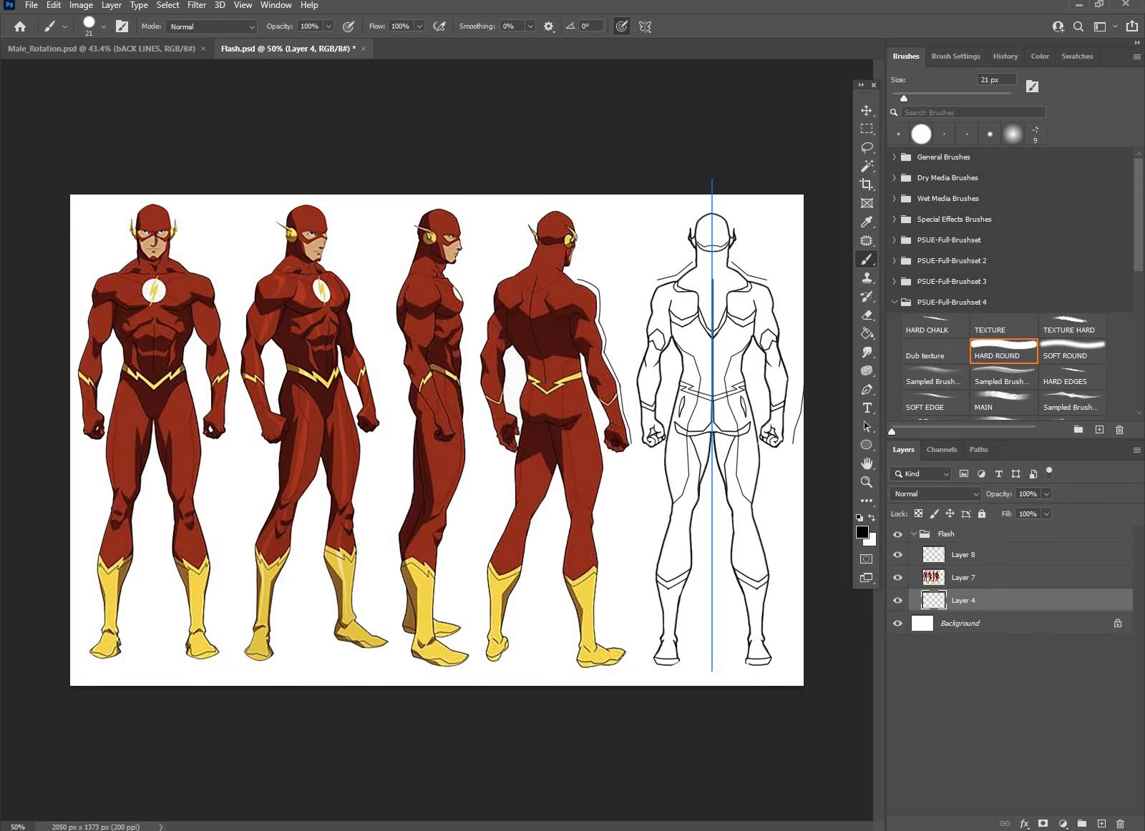
Step: In the Snipping Tool, draw red horizontal guide lines across all five figures at head top, neck, skirt, ankle and sole height
key(alt+Tab)
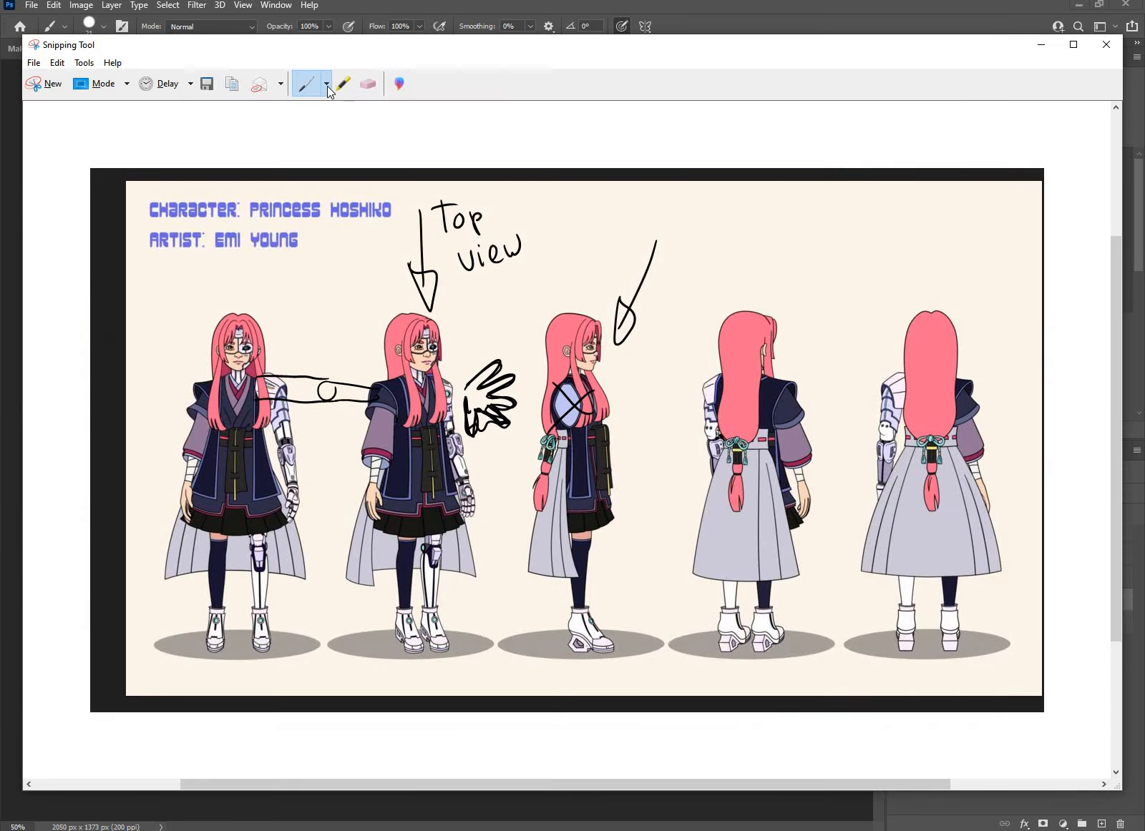
click(326, 83)
click(251, 106)
drag(105, 376, 1097, 377)
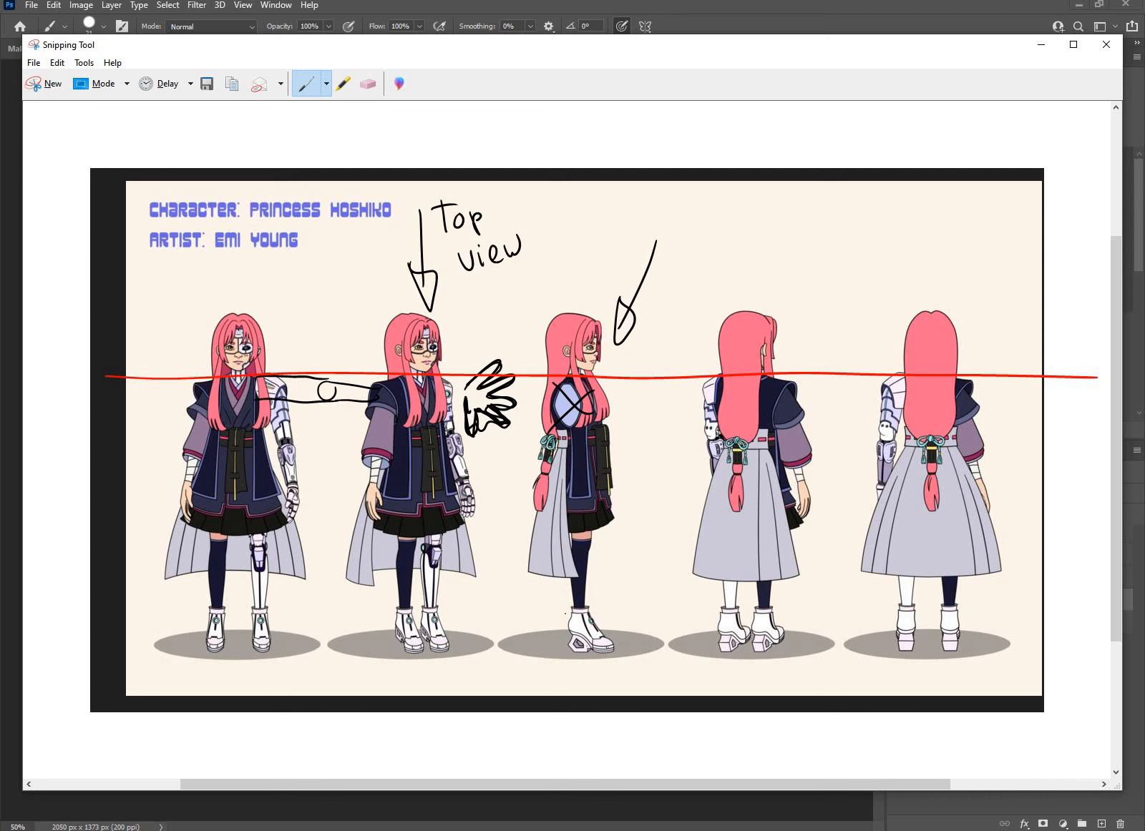
mouse_move(178, 607)
mouse_down()
mouse_move(844, 616)
mouse_move(1071, 608)
mouse_up()
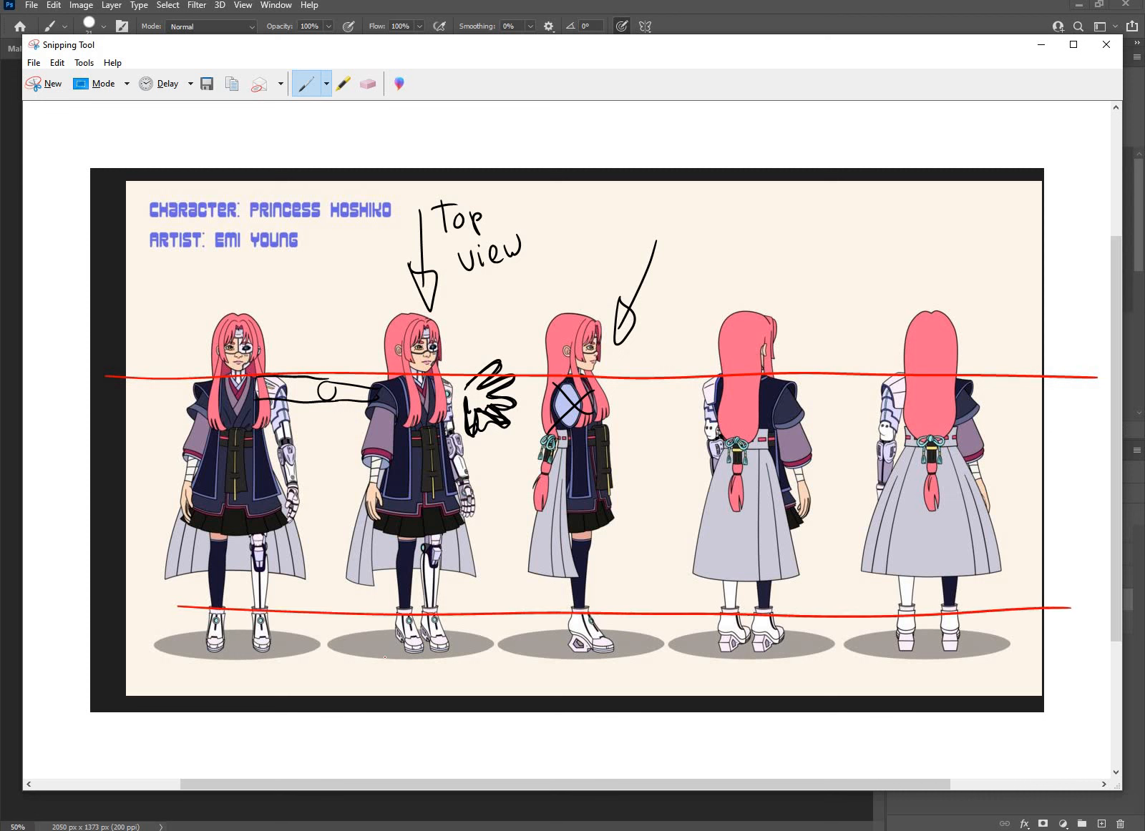
drag(168, 653, 1081, 664)
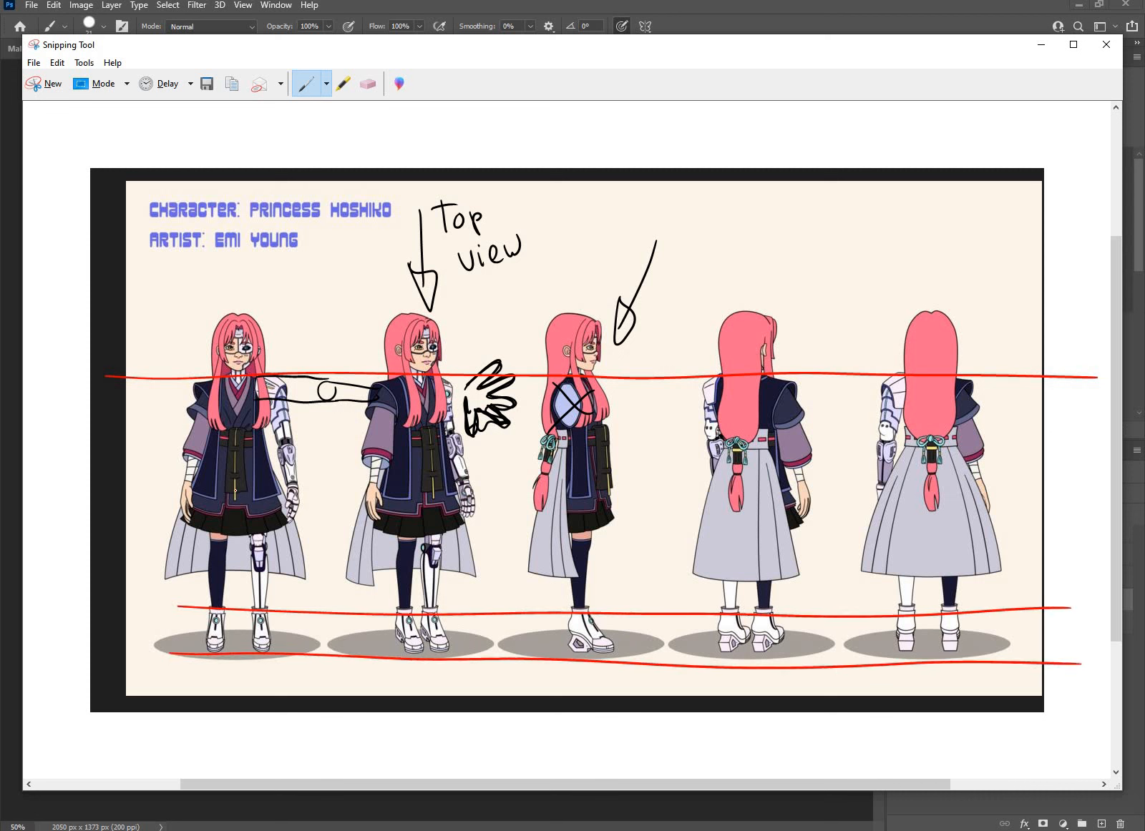
mouse_move(135, 515)
mouse_down()
mouse_move(671, 514)
mouse_move(1108, 542)
mouse_up()
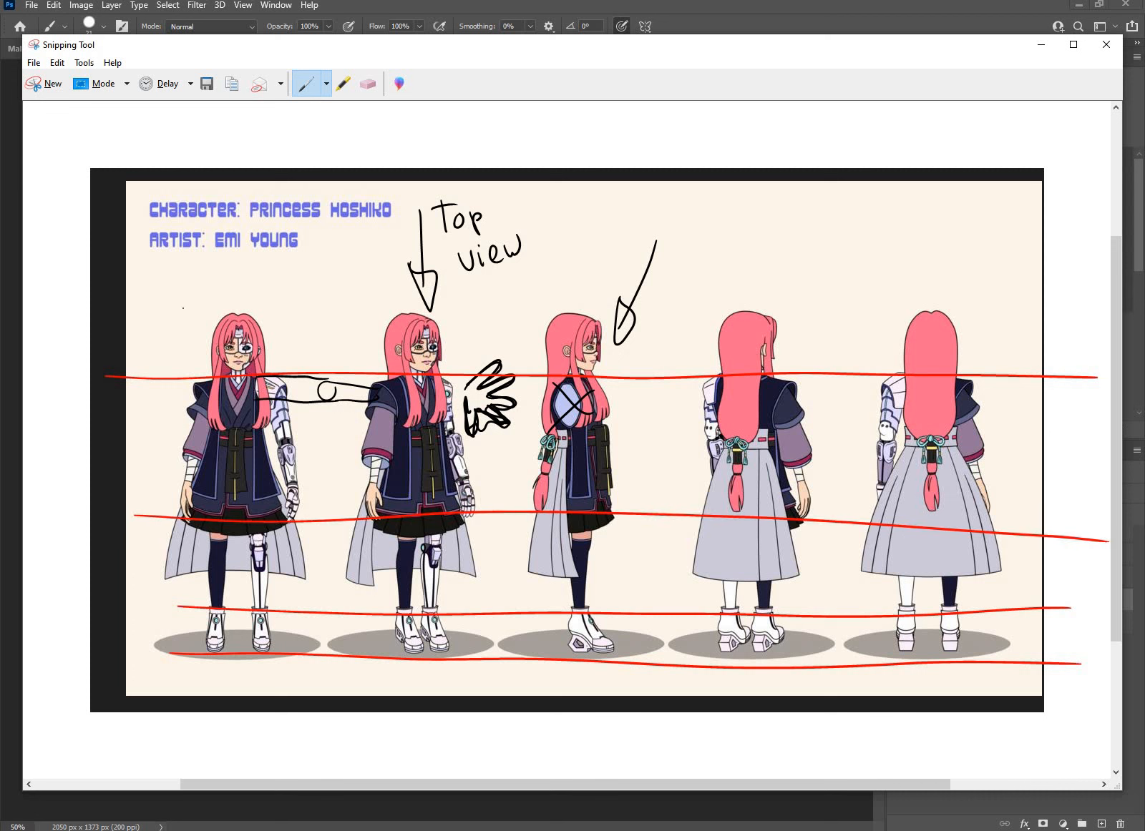
drag(128, 308, 1052, 310)
Step: Switch to the Toon Boom Harmony scene with its Composite, Write and Display nodes
click(1081, 18)
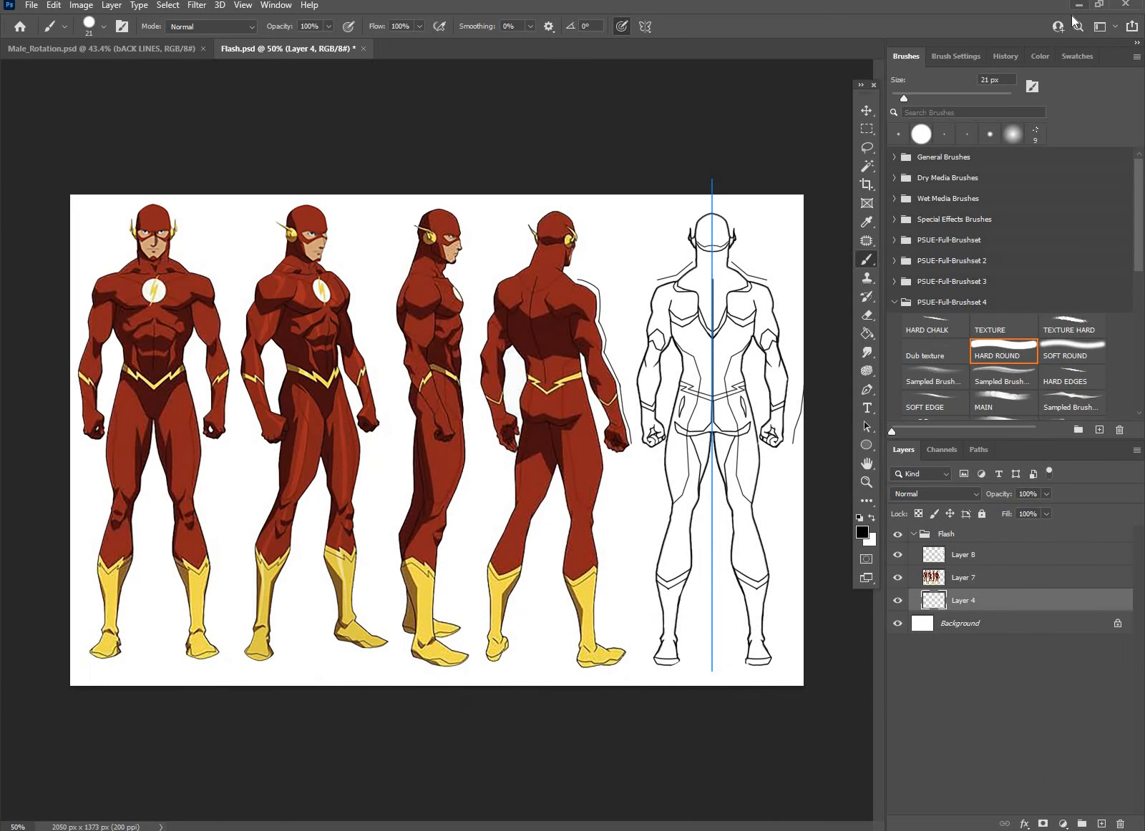
click(1077, 5)
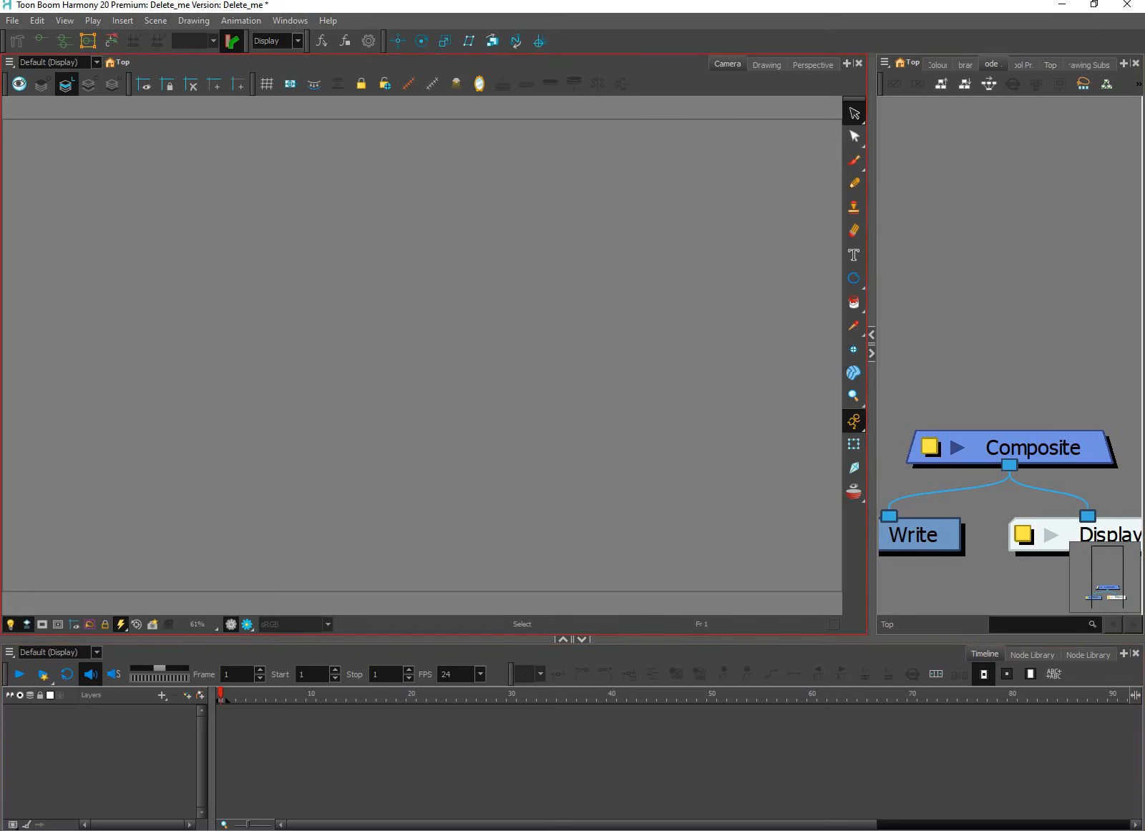
key(alt+Tab)
click(1043, 46)
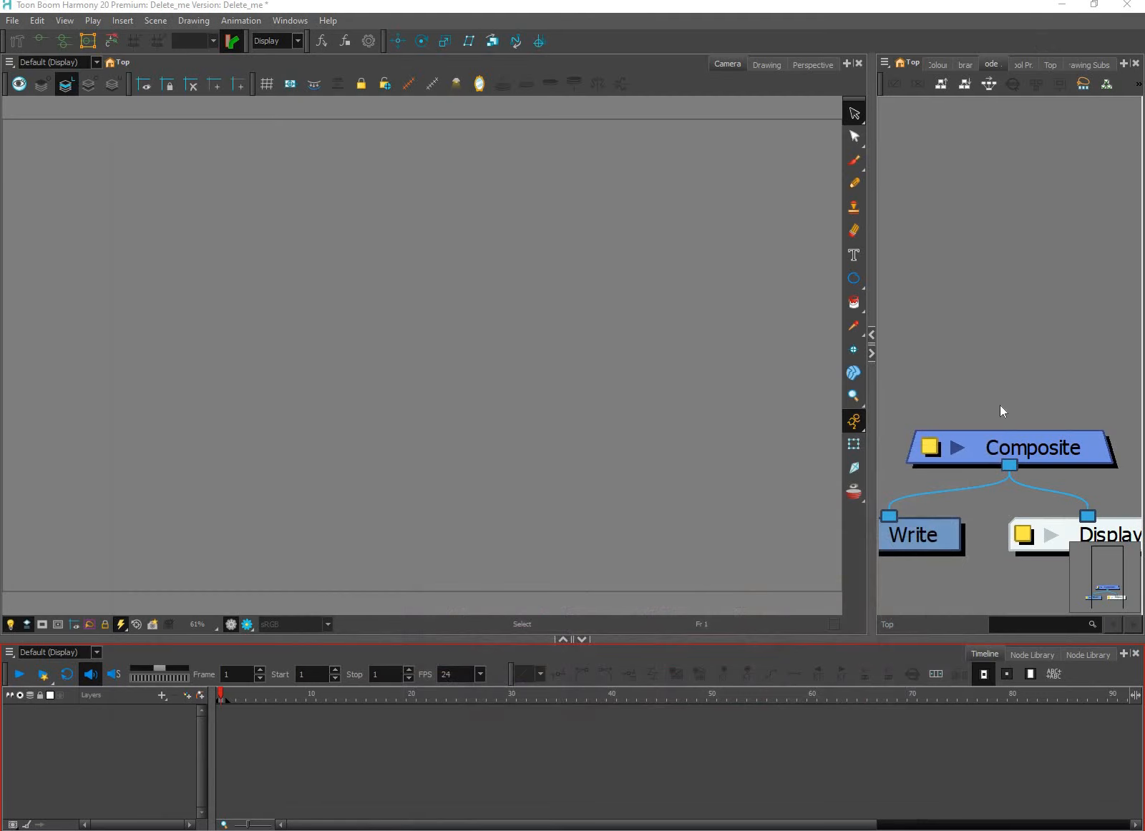
scroll(1031, 395, down, 3)
scroll(999, 359, down, 2)
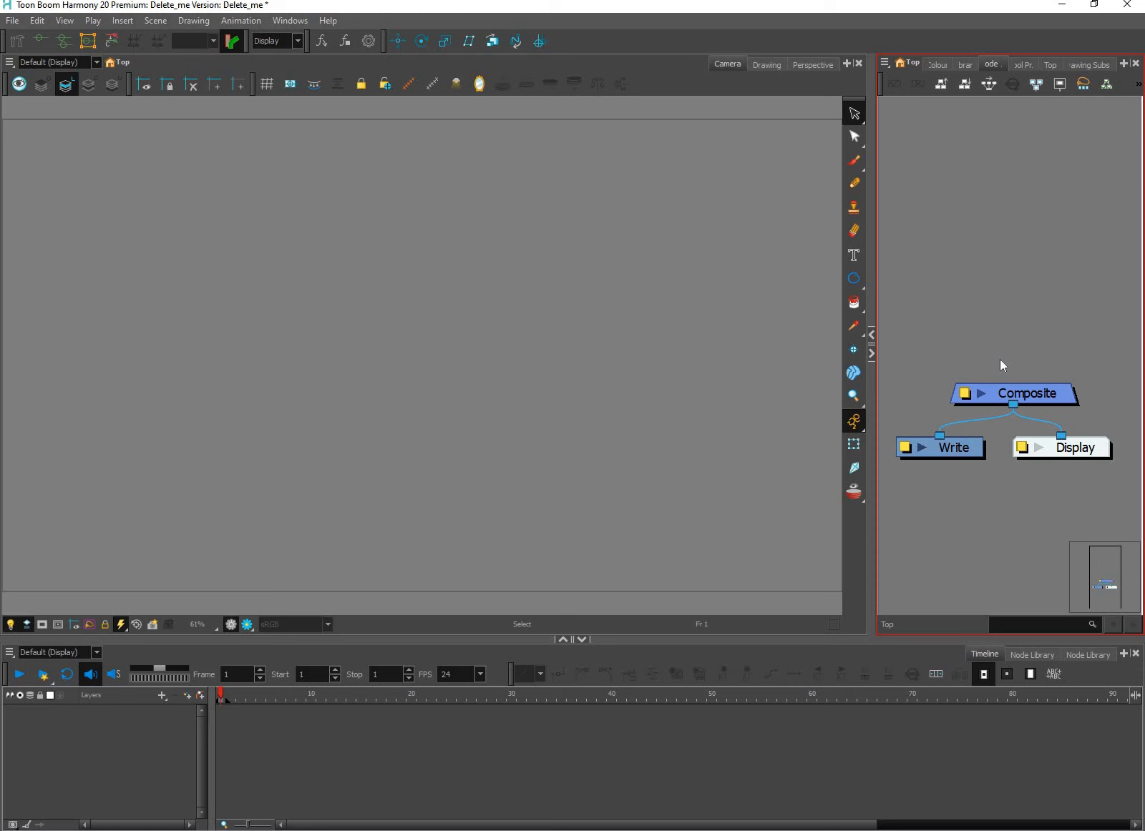
Step: Import Ultra-Magnus.png as a Toon Boom bitmap drawing on a layer based on its filename, with Horizontal Fit alignment and Straight alpha
click(15, 21)
mouse_move(56, 199)
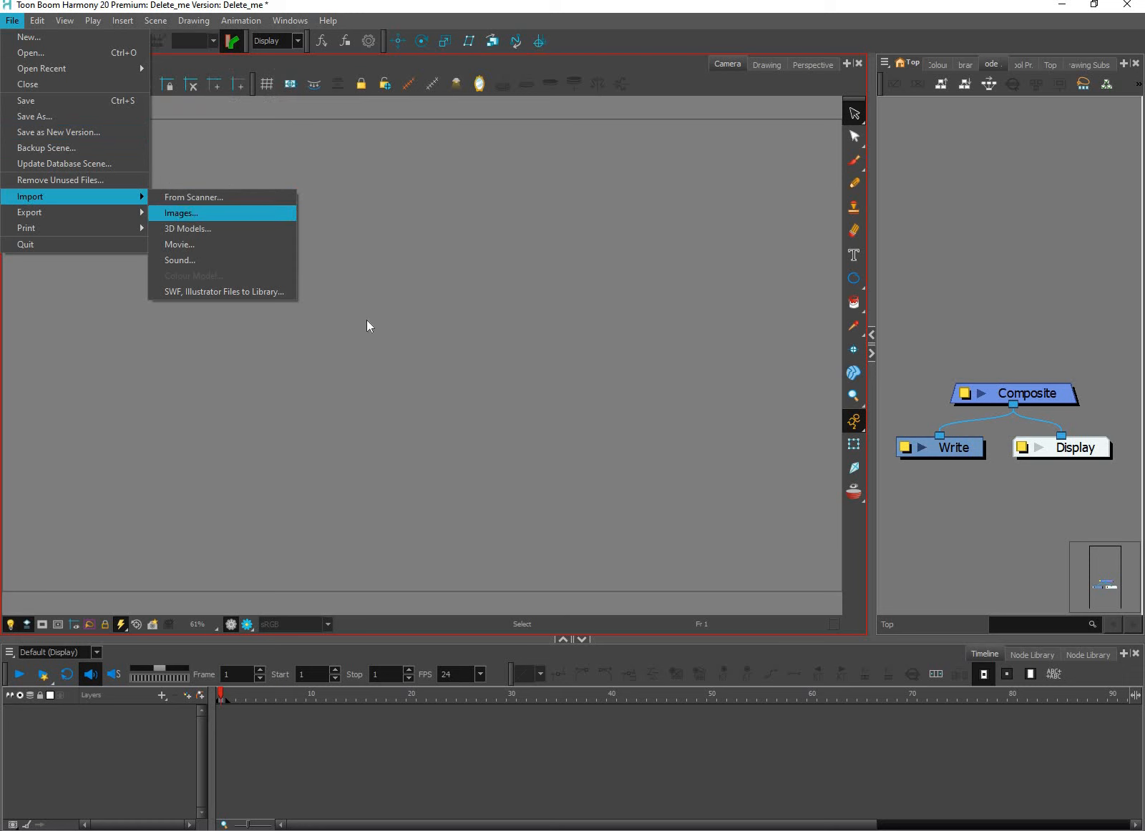
click(639, 266)
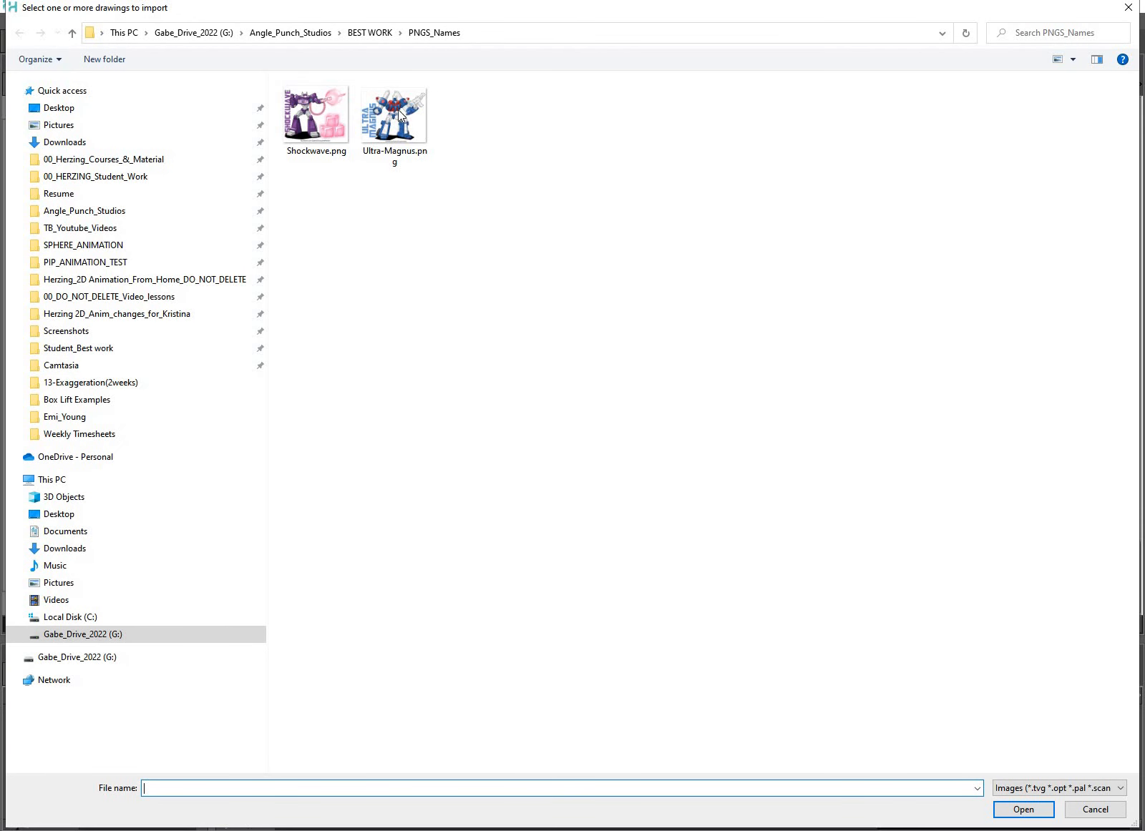
click(401, 123)
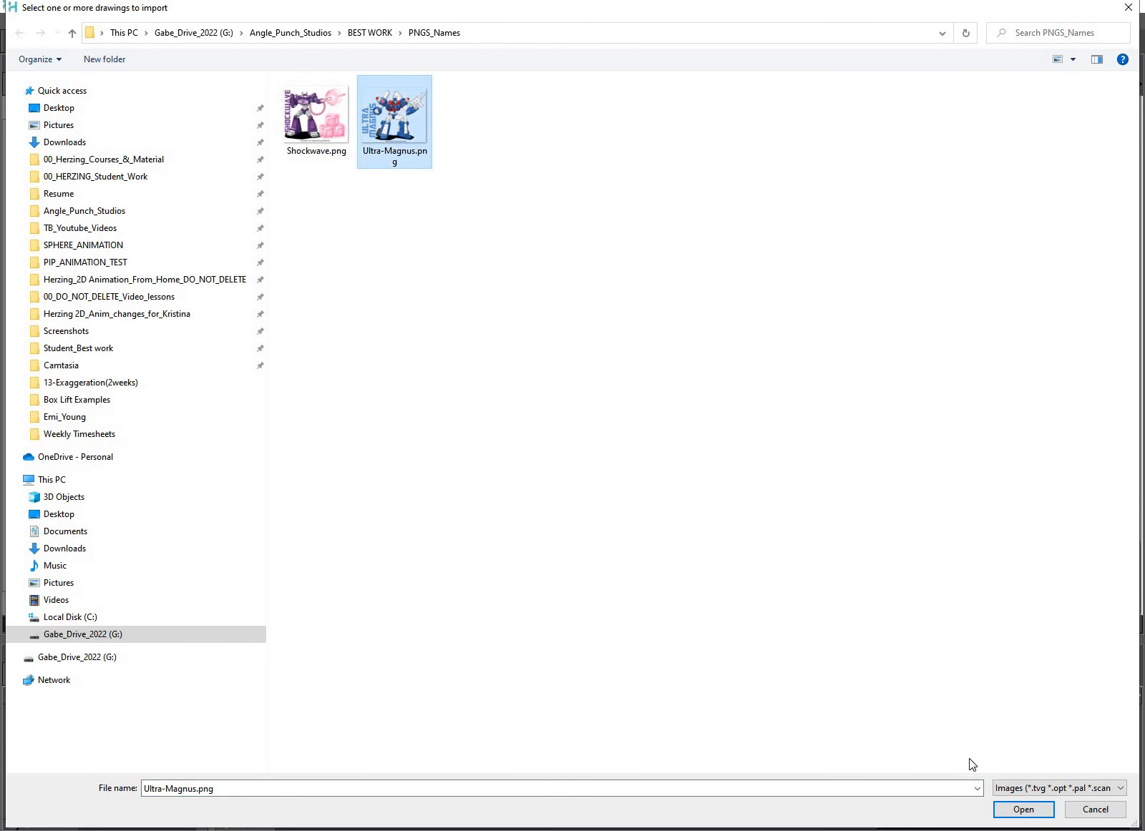
click(1023, 809)
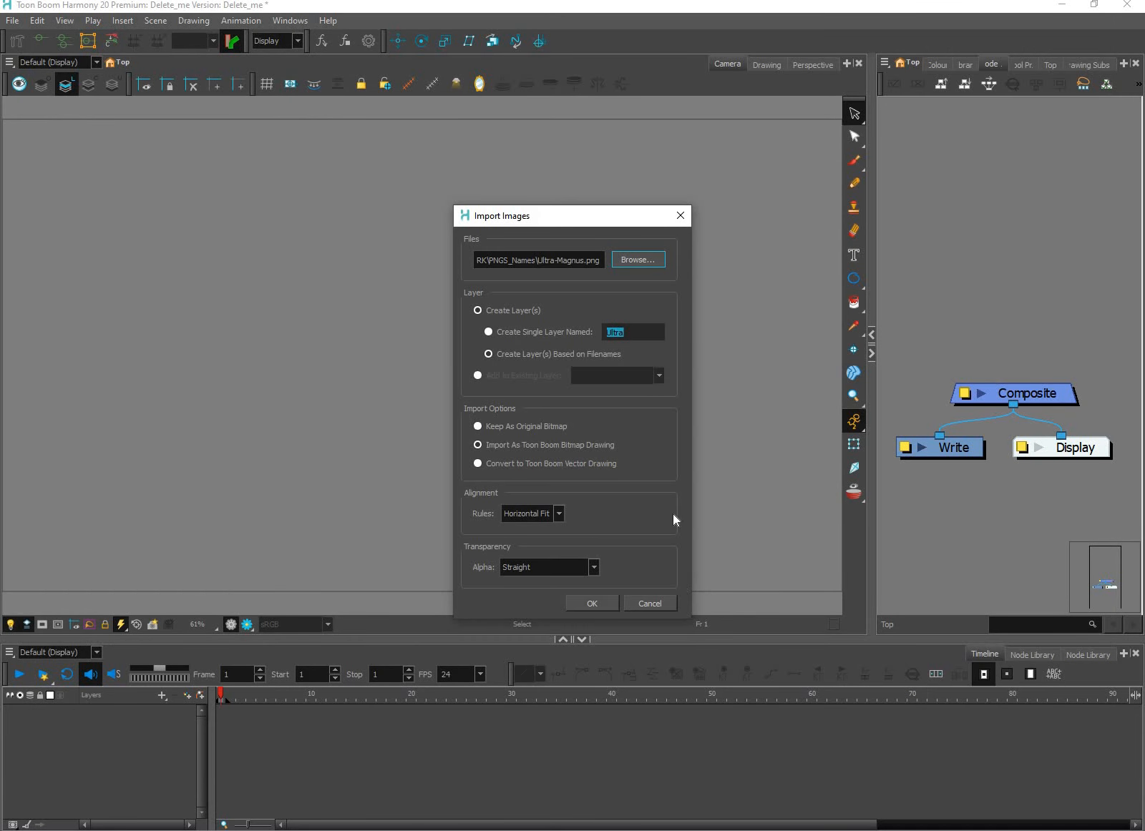
click(594, 569)
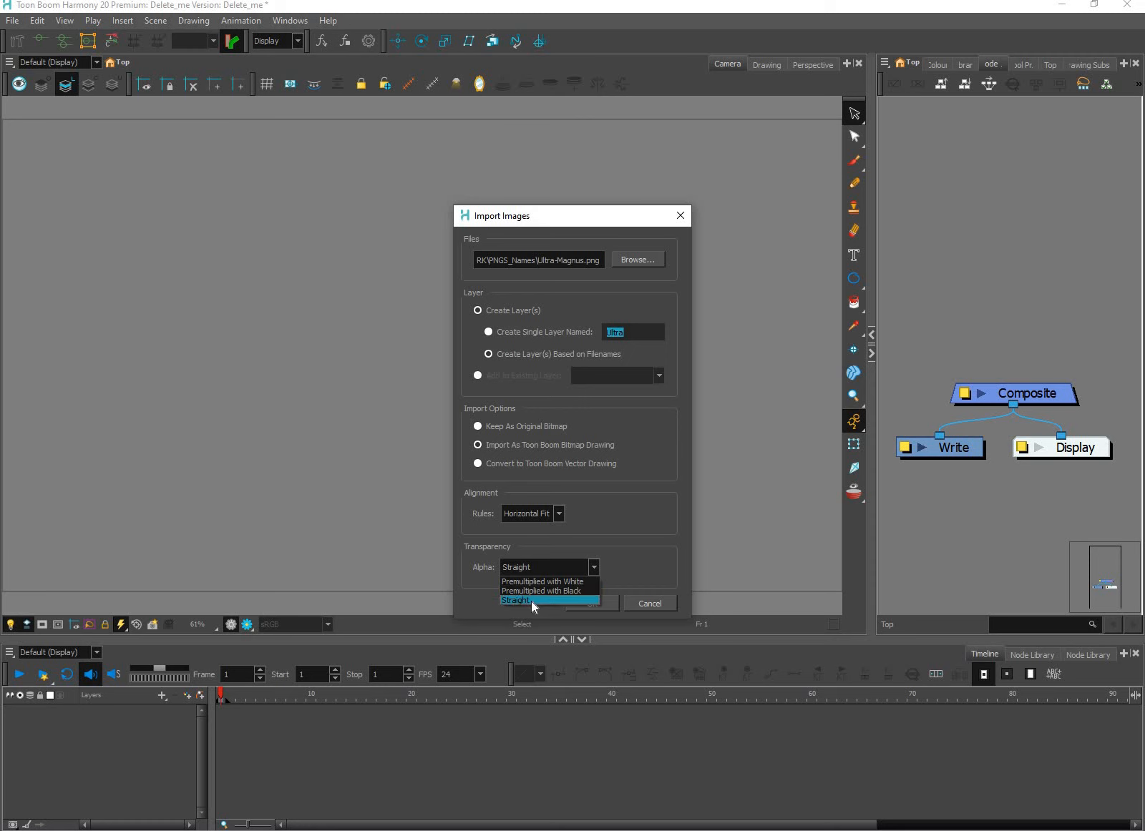
click(599, 601)
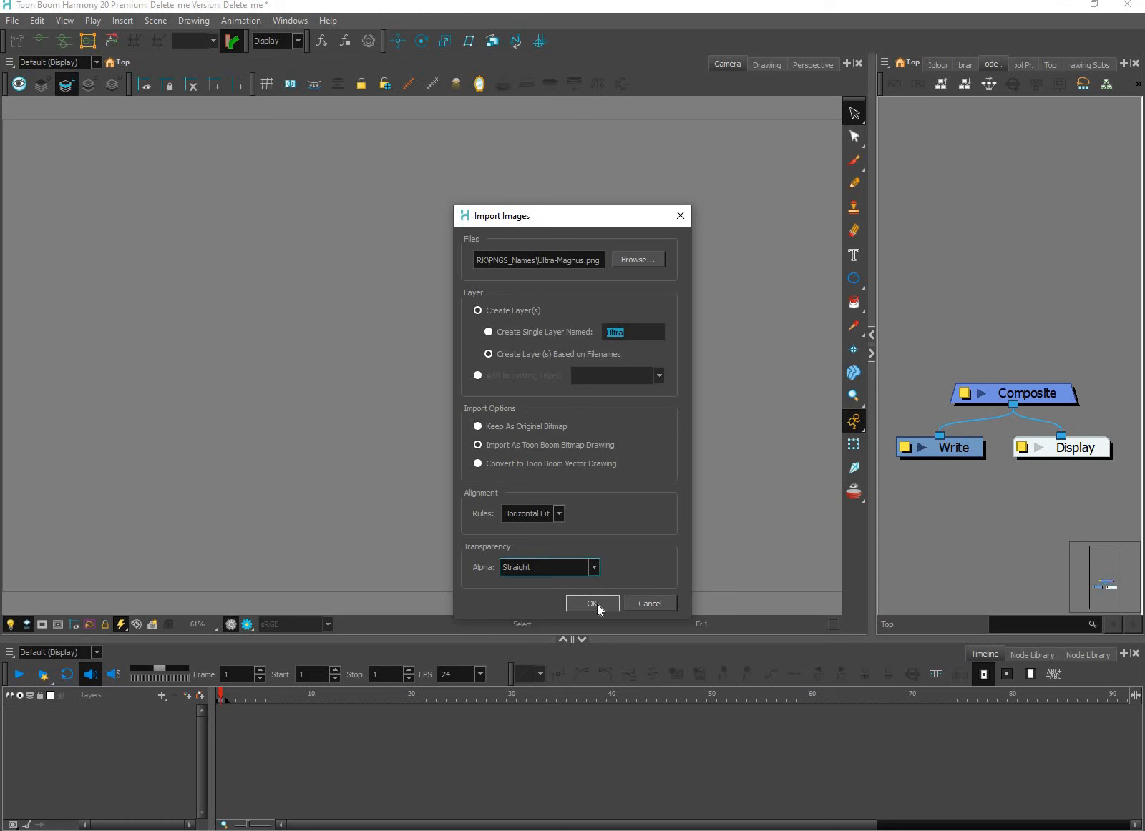
click(598, 605)
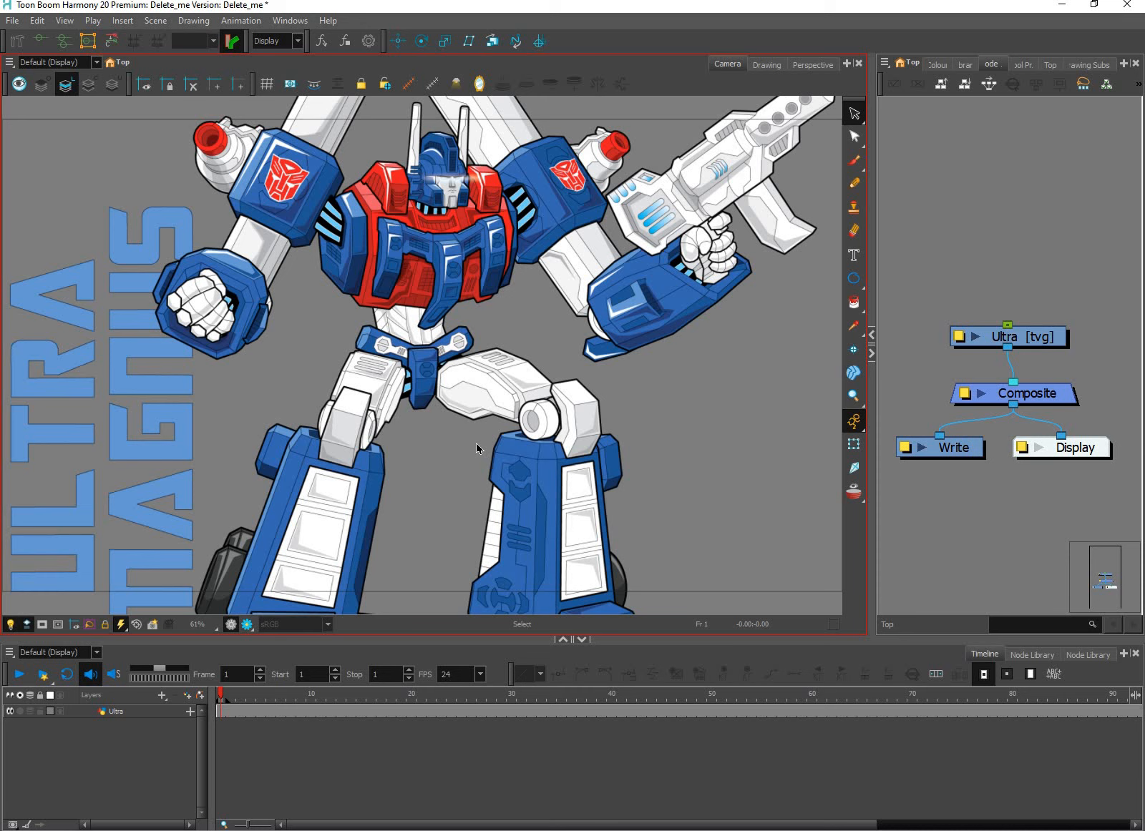
Step: Examine the imported Ultra Magnus artwork in the Camera view, comparing the OpenGL display with Render View and ending in Render View
scroll(505, 476, down, 2)
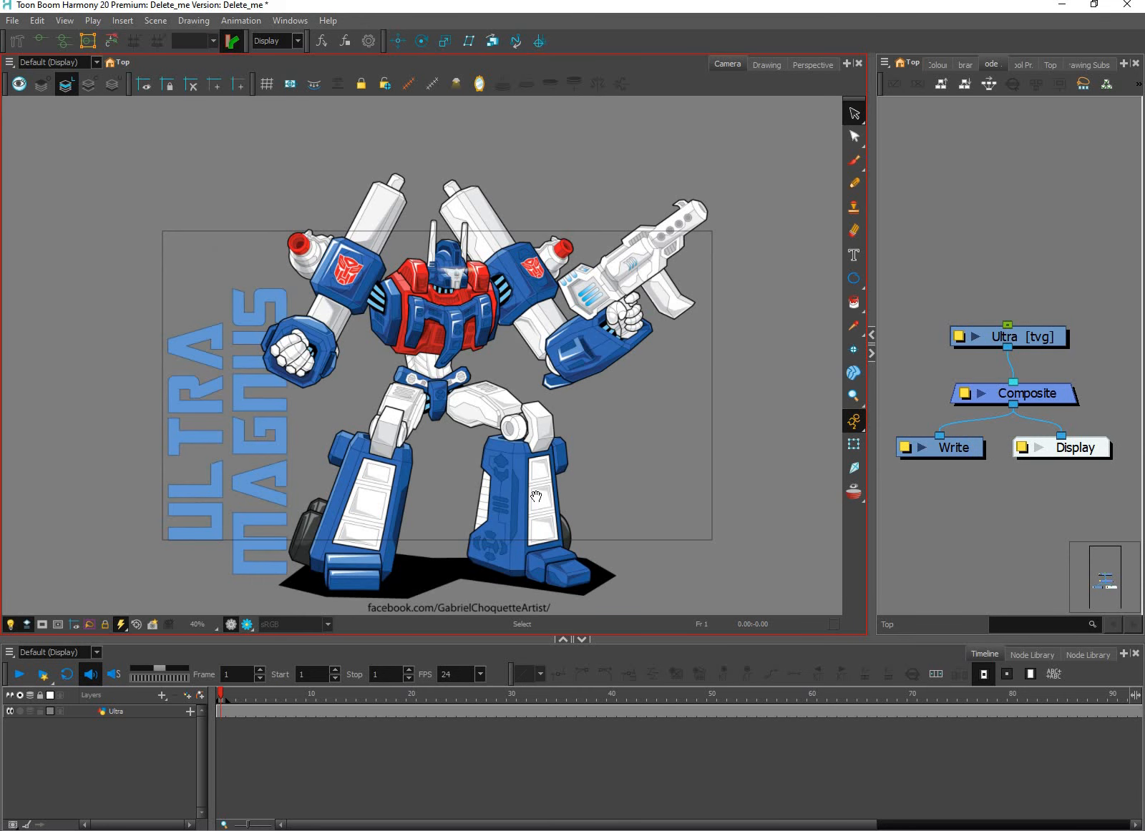
scroll(522, 401, up, 3)
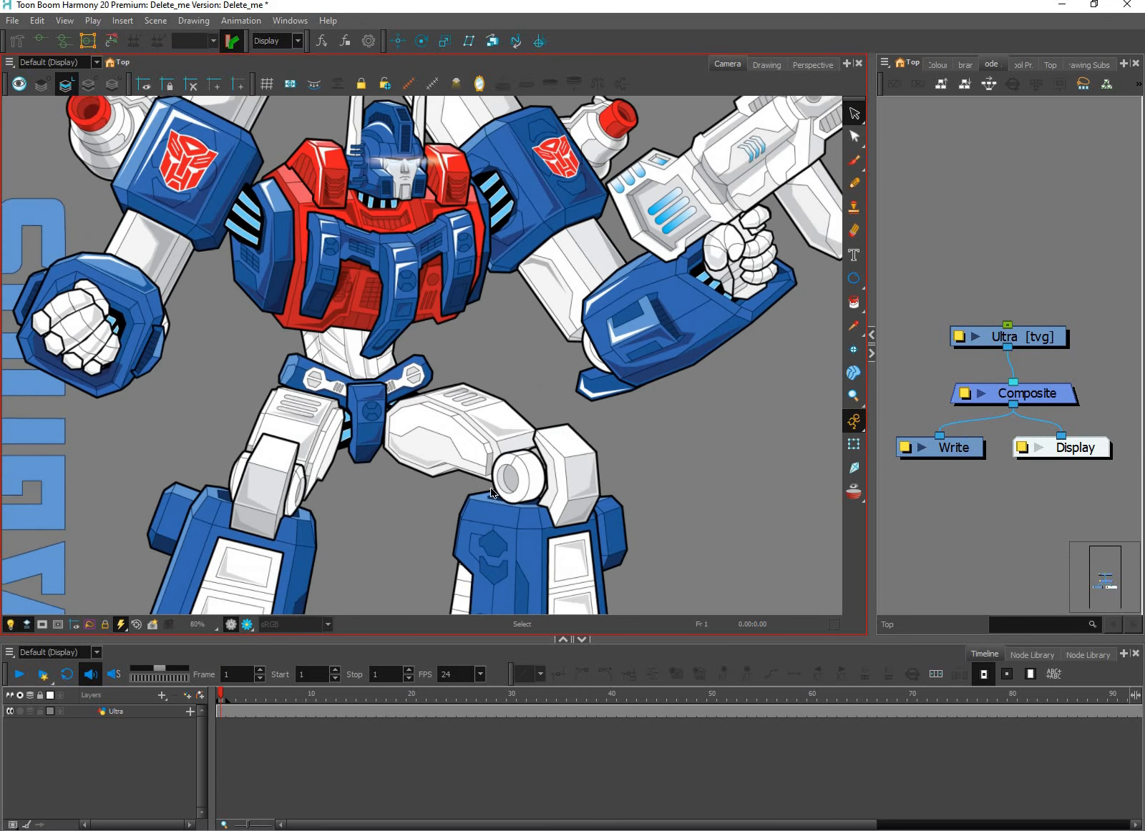
drag(513, 379, 565, 553)
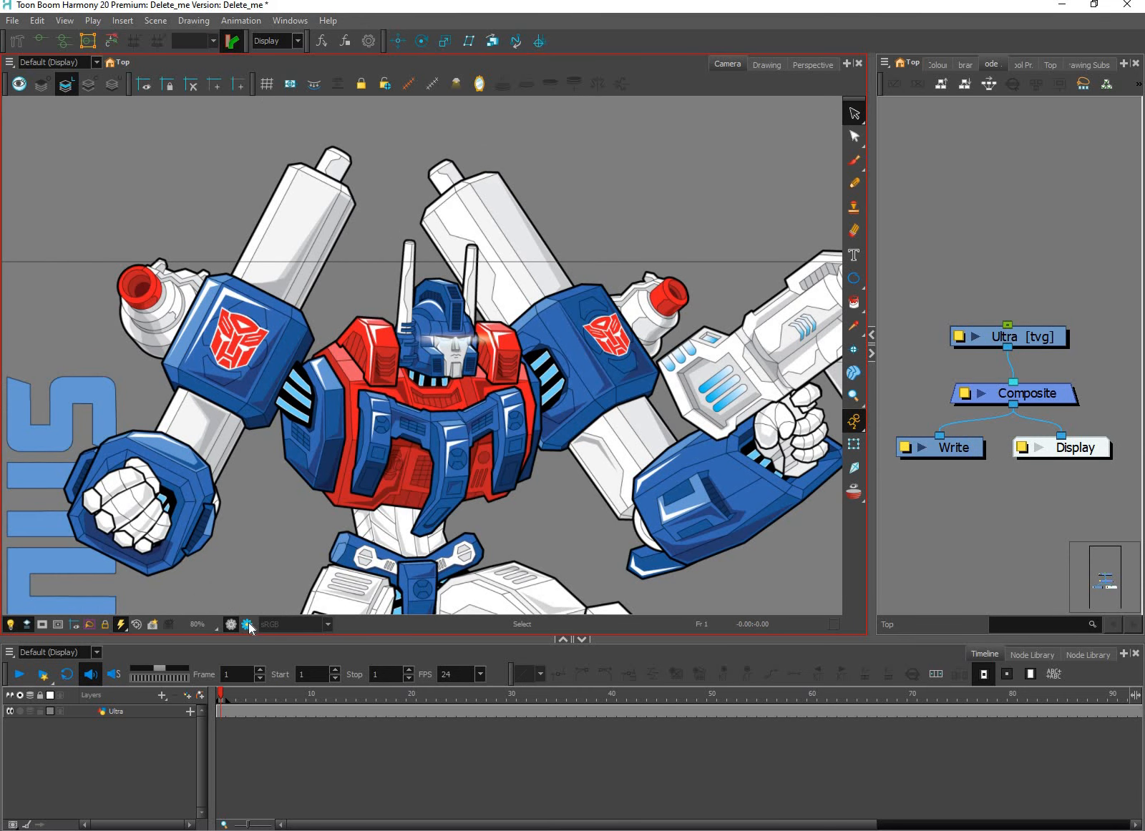
scroll(333, 607, up, 1)
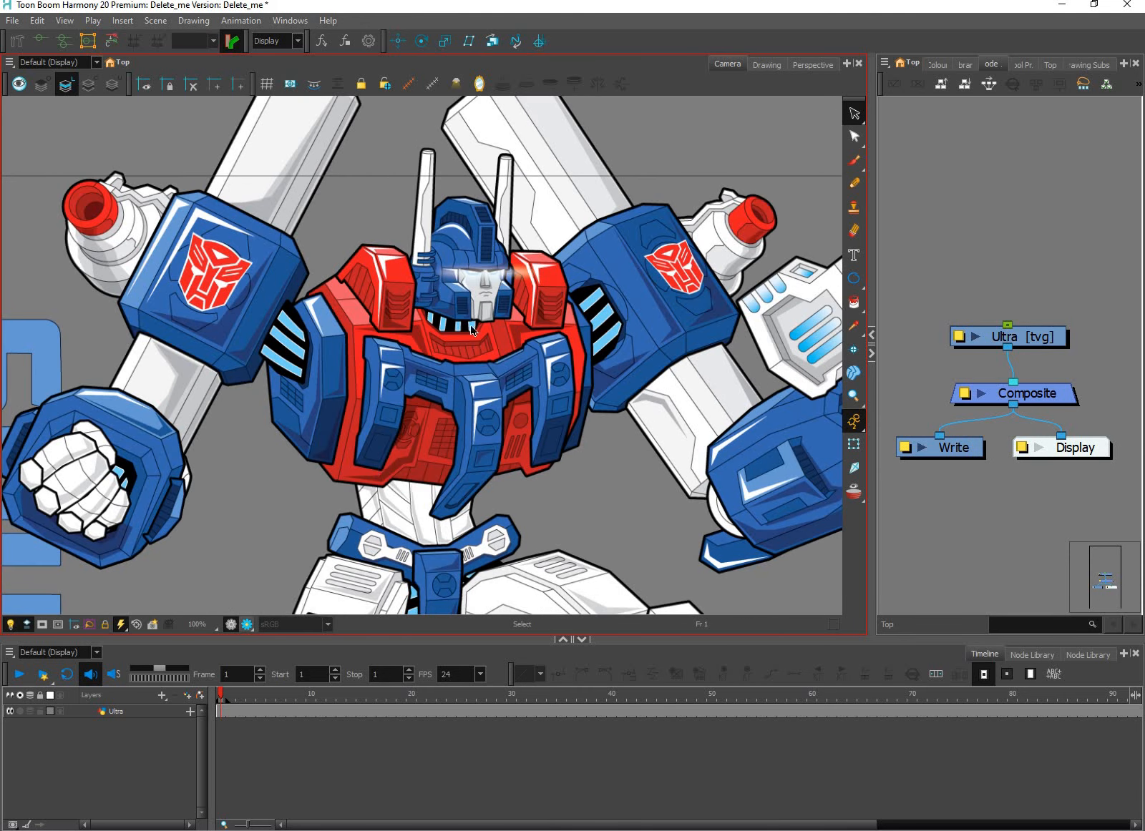
click(247, 625)
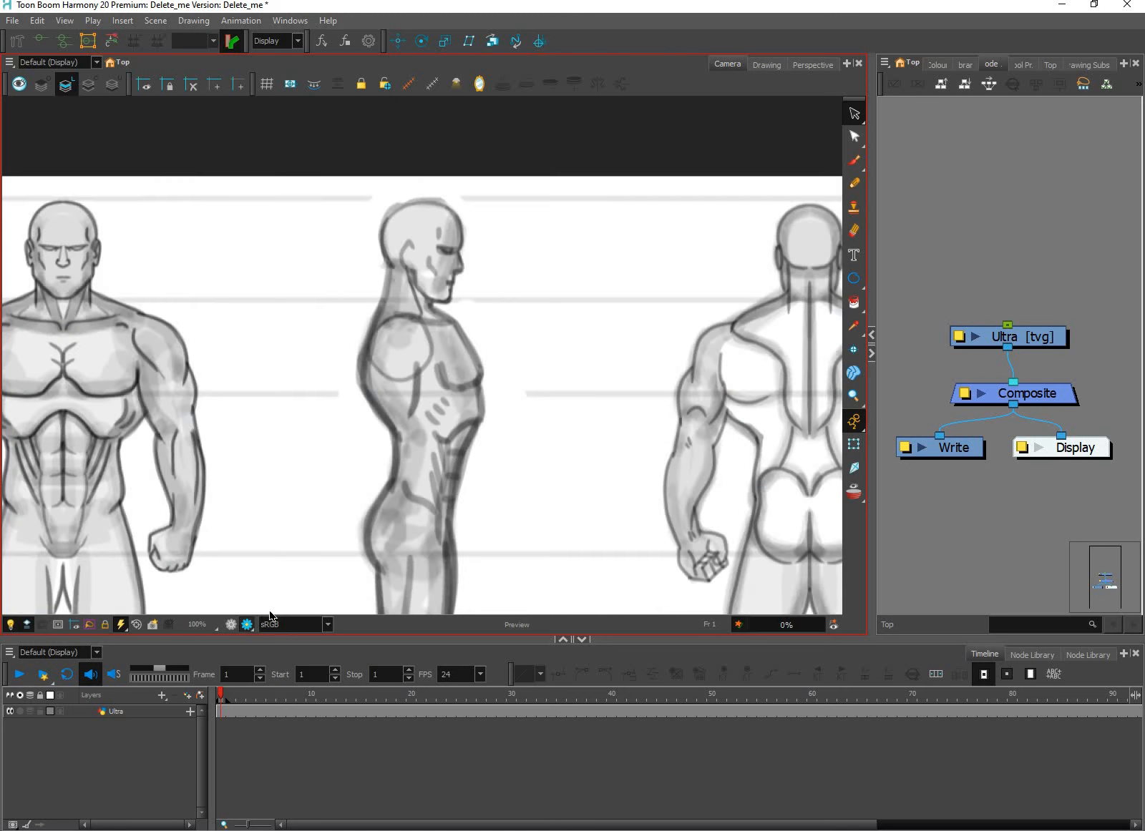
scroll(614, 494, down, 3)
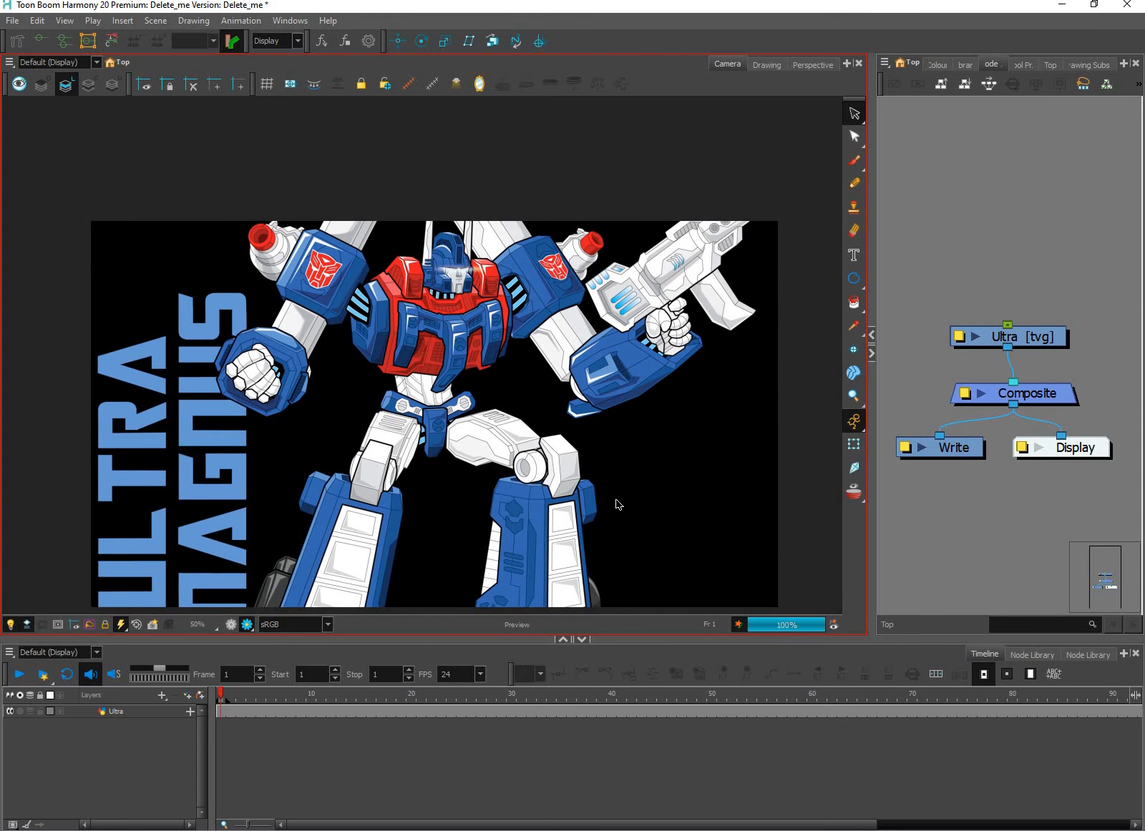
click(231, 625)
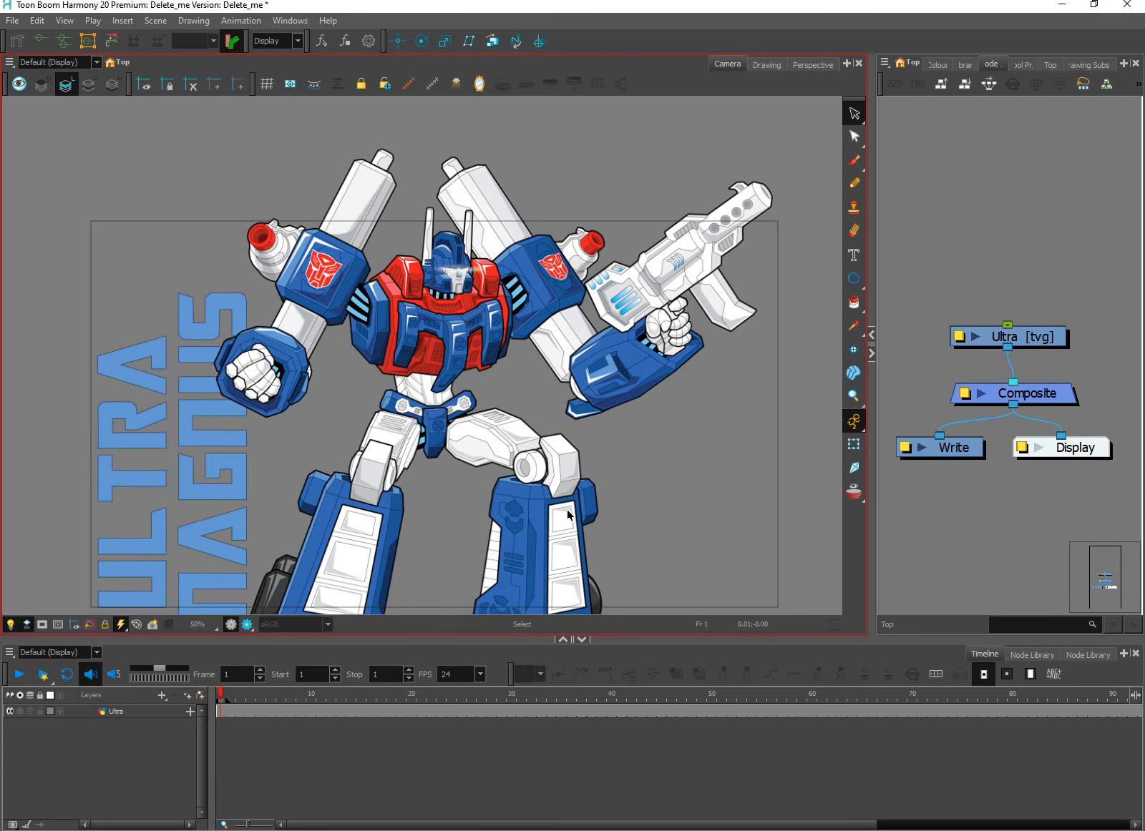
click(247, 629)
Step: Widen the Node View and replace the Node Library search term with COLOUR
drag(871, 507, 755, 519)
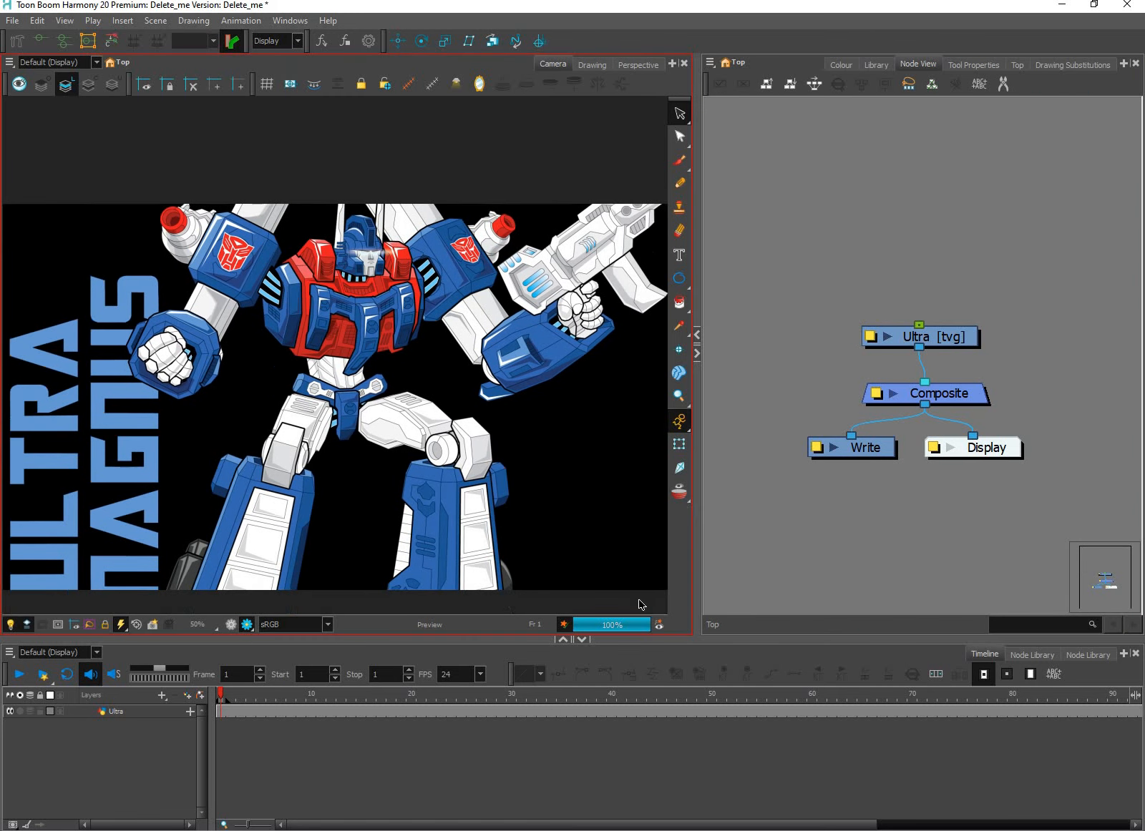
click(1087, 655)
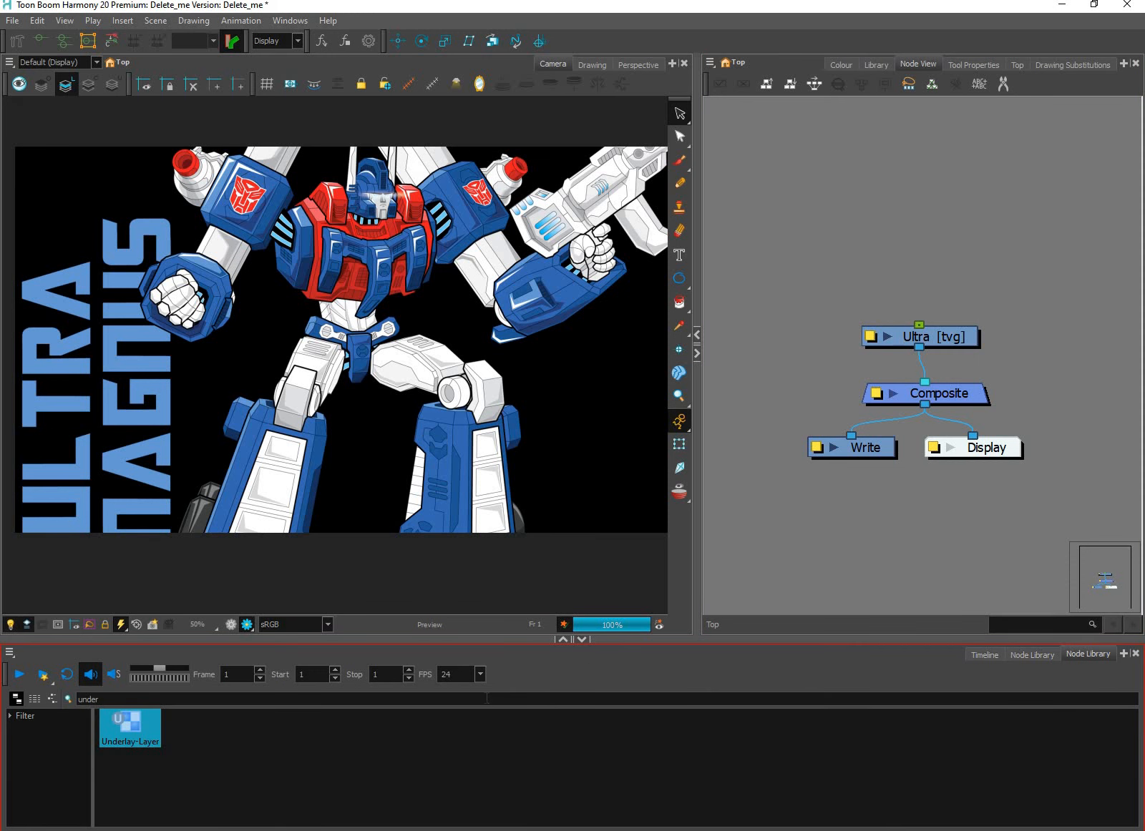
click(483, 701)
key(BackSpace)
key(BackSpace)
key(BackSpace)
key(BackSpace)
key(BackSpace)
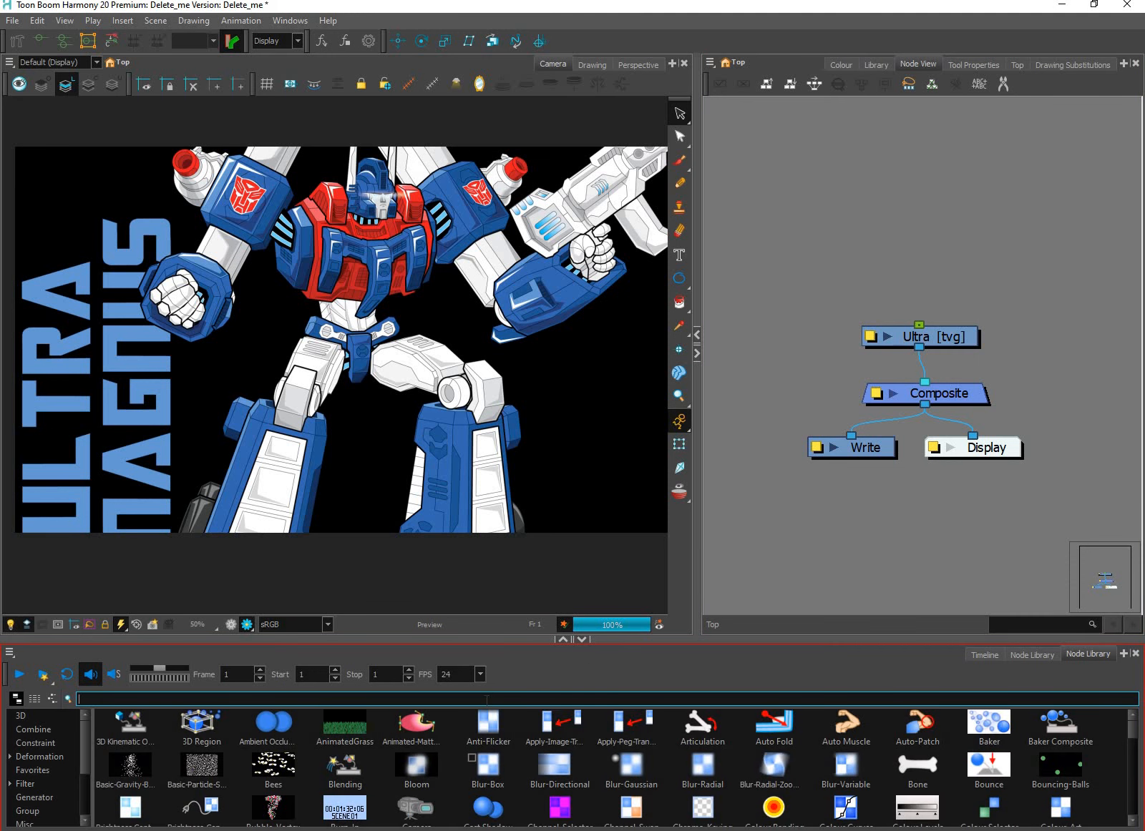
text(c)
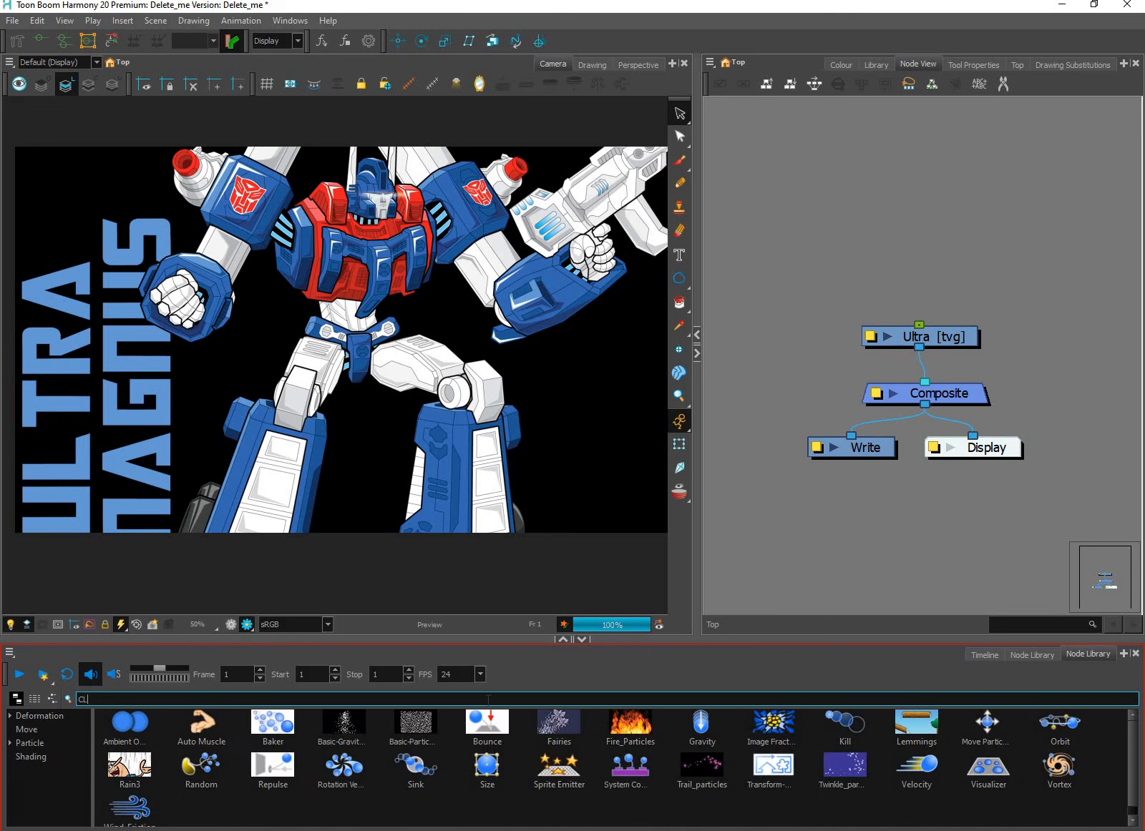
text(OLO)
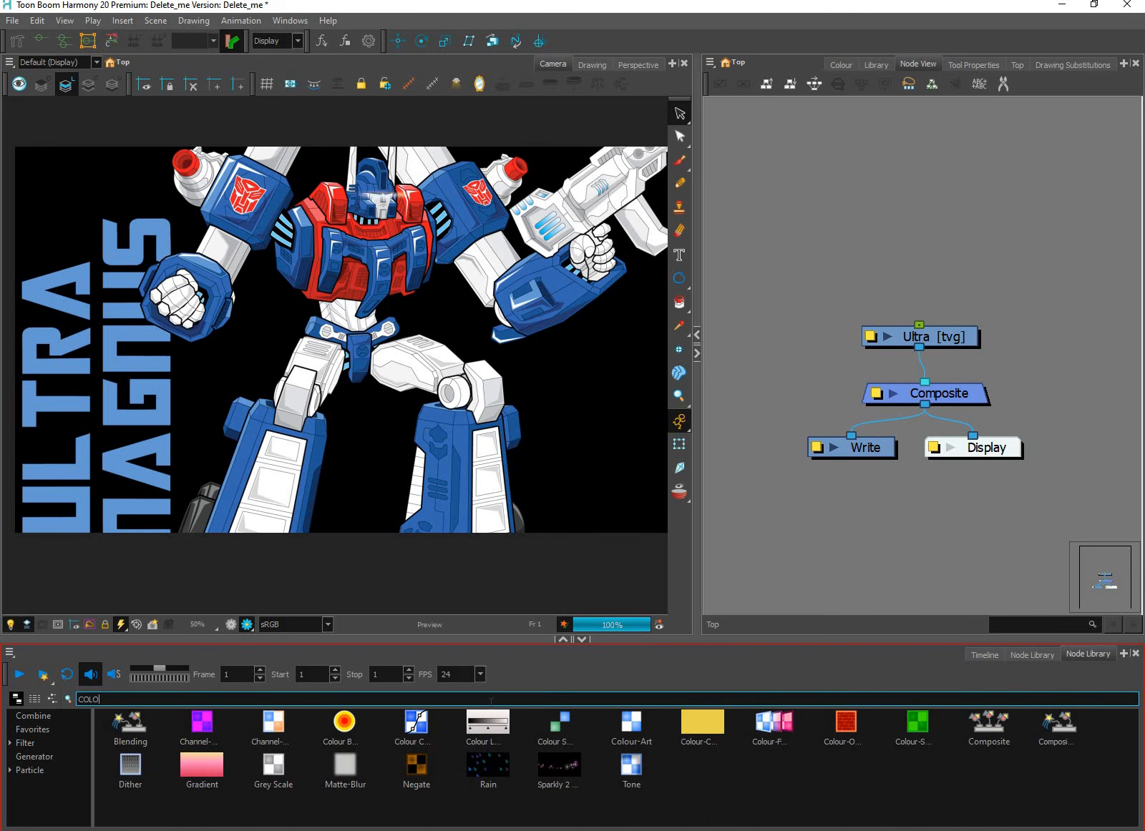
text(R)
key(BackSpace)
text(UR)
Step: Add a Colour-Card node connected to the Composite behind the Ultra drawing, and return the Camera view to OpenGL display
click(705, 724)
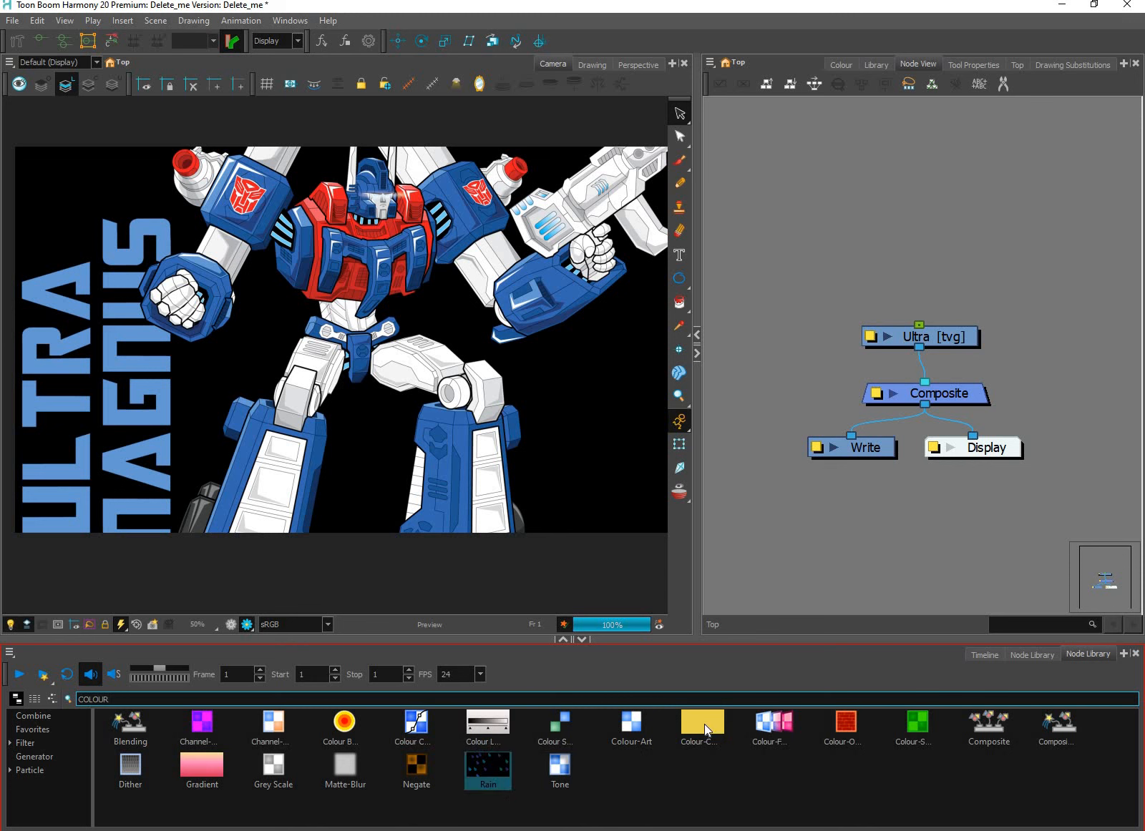
drag(704, 724, 944, 381)
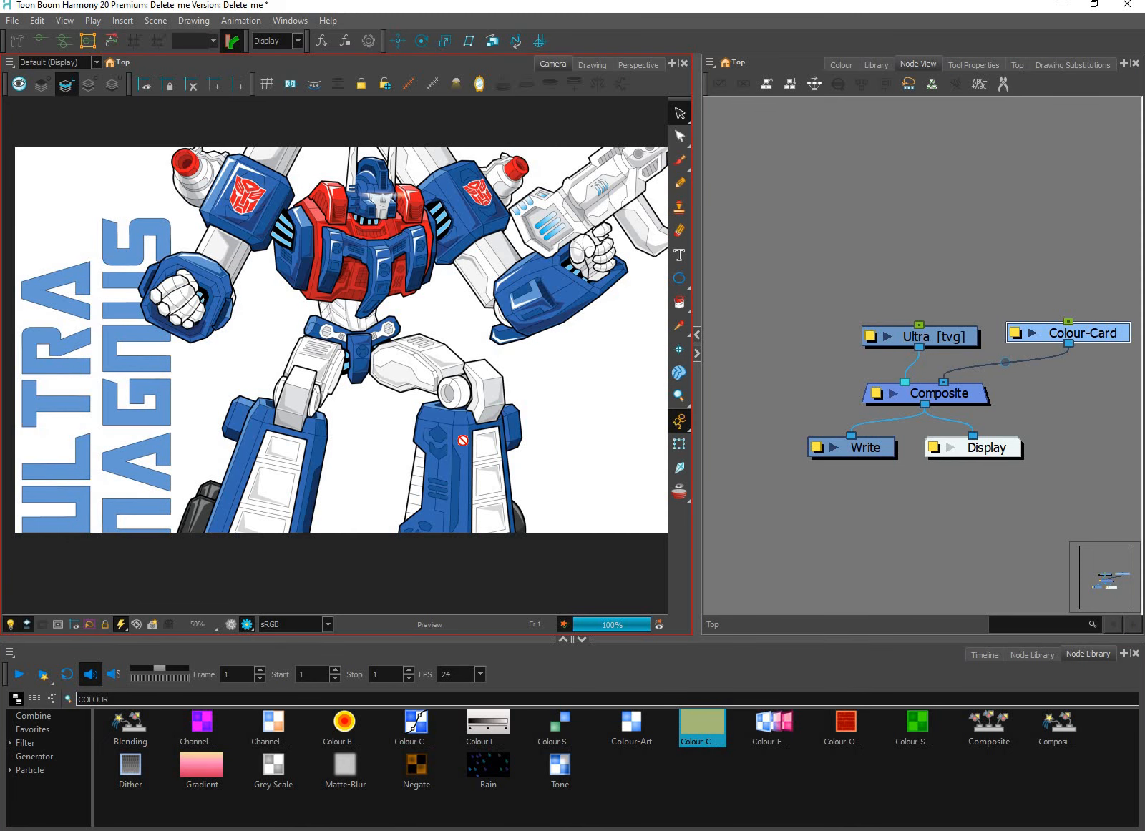
click(230, 625)
click(760, 400)
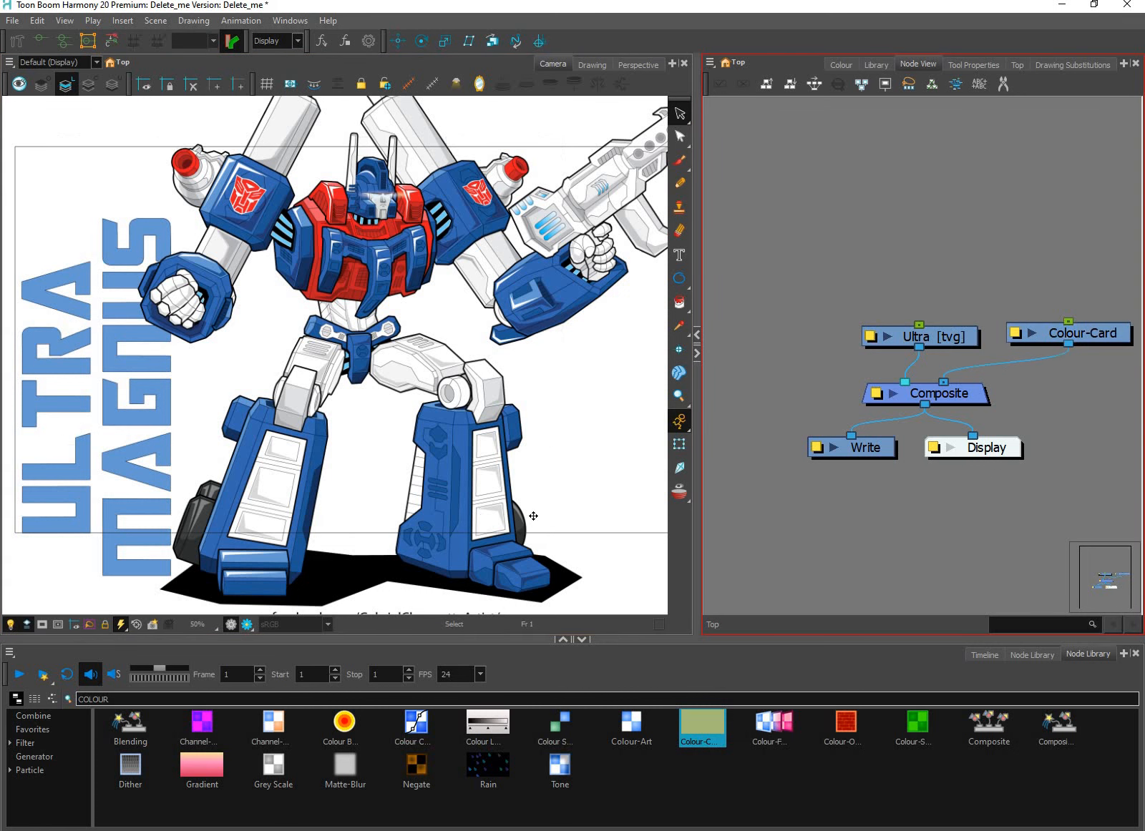
Step: Nudge the Ultra node slightly away from the Colour-Card node, then deselect it
drag(920, 336, 913, 333)
scroll(533, 538, down, 2)
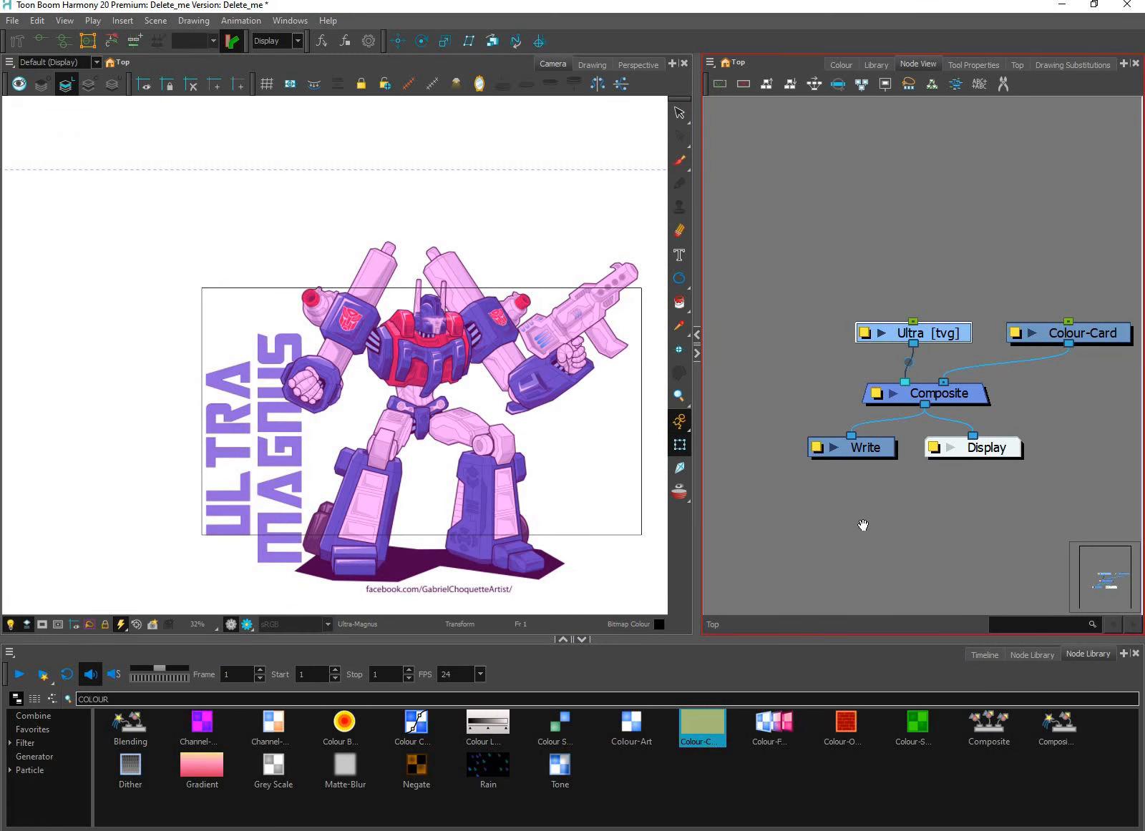
drag(863, 525, 781, 553)
key(Escape)
Step: Set the Colour-Card node's colour to a muted purple with red 86, green 67 and blue 141
scroll(933, 361, up, 1)
scroll(932, 361, up, 1)
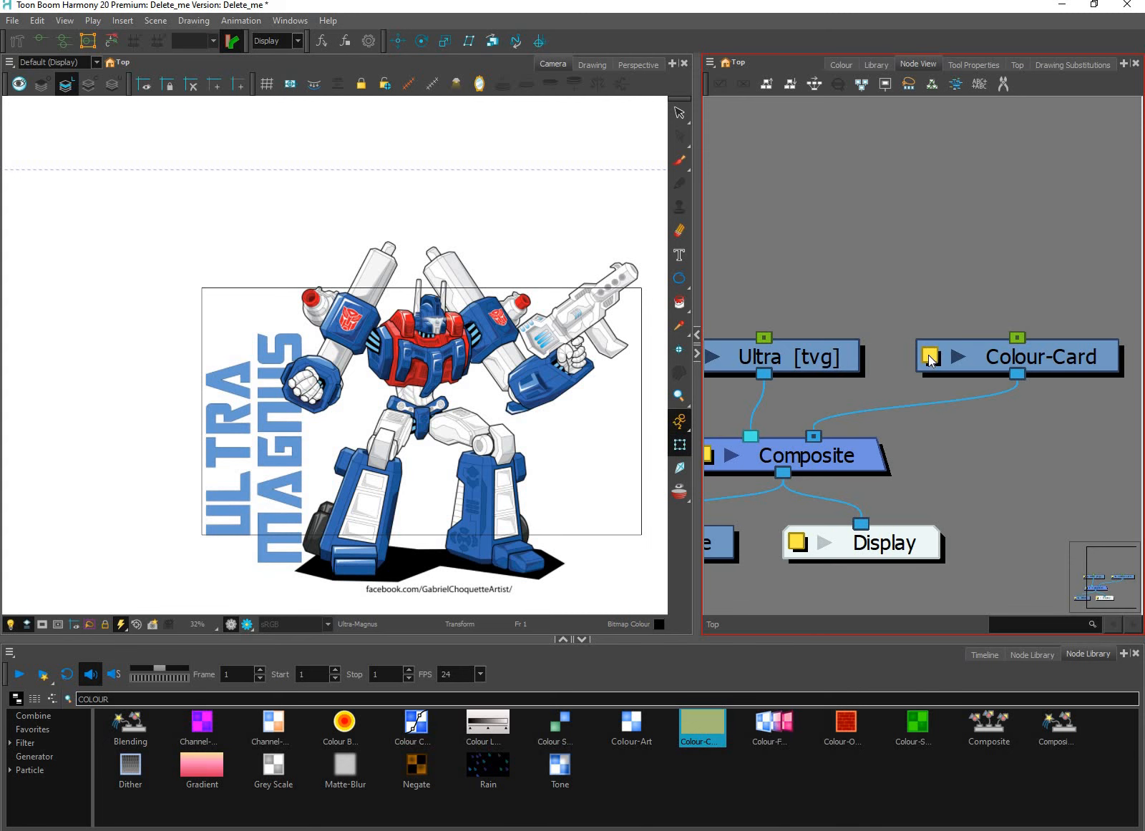
click(930, 357)
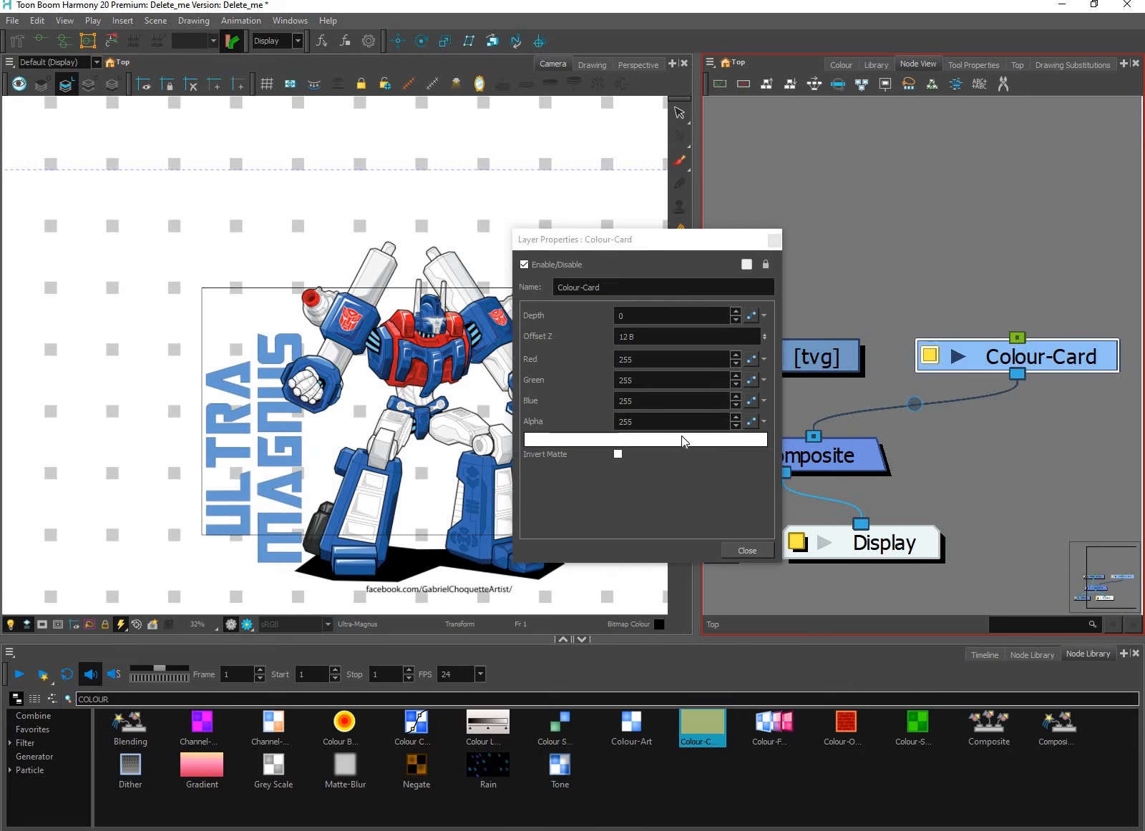
click(681, 440)
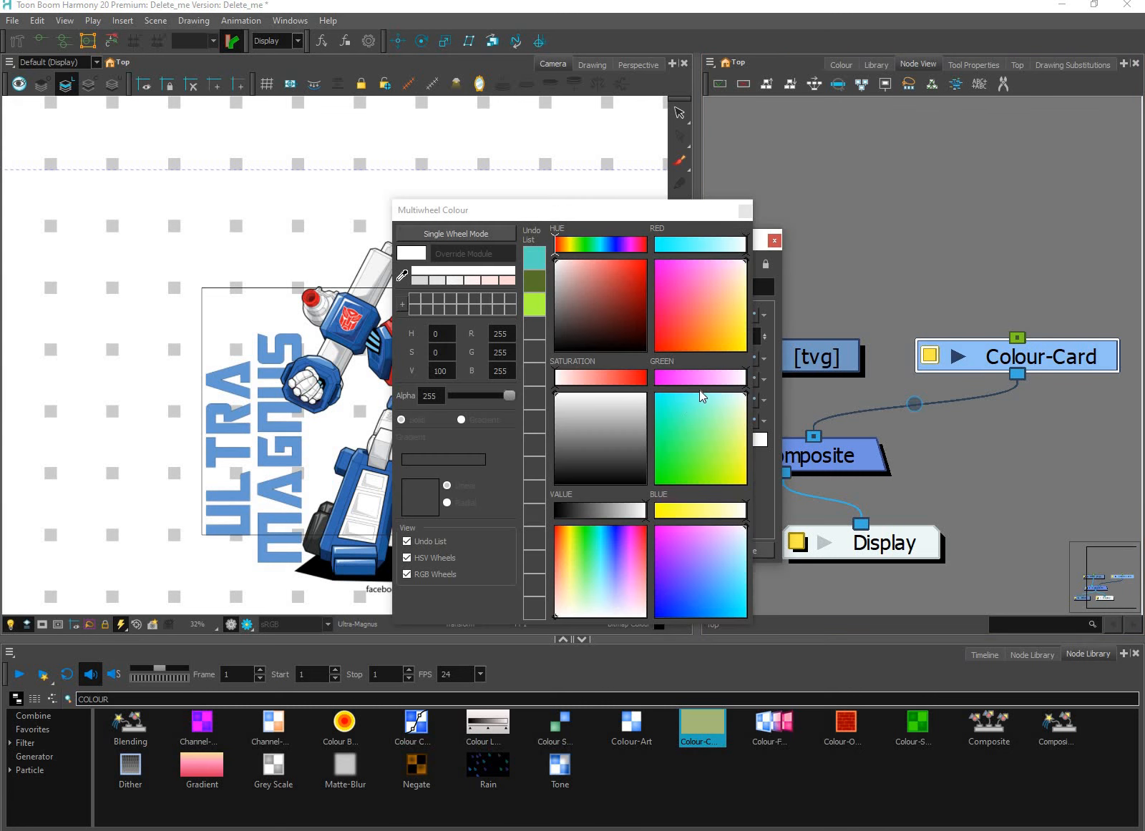
drag(682, 440, 687, 422)
click(680, 292)
drag(594, 312, 602, 300)
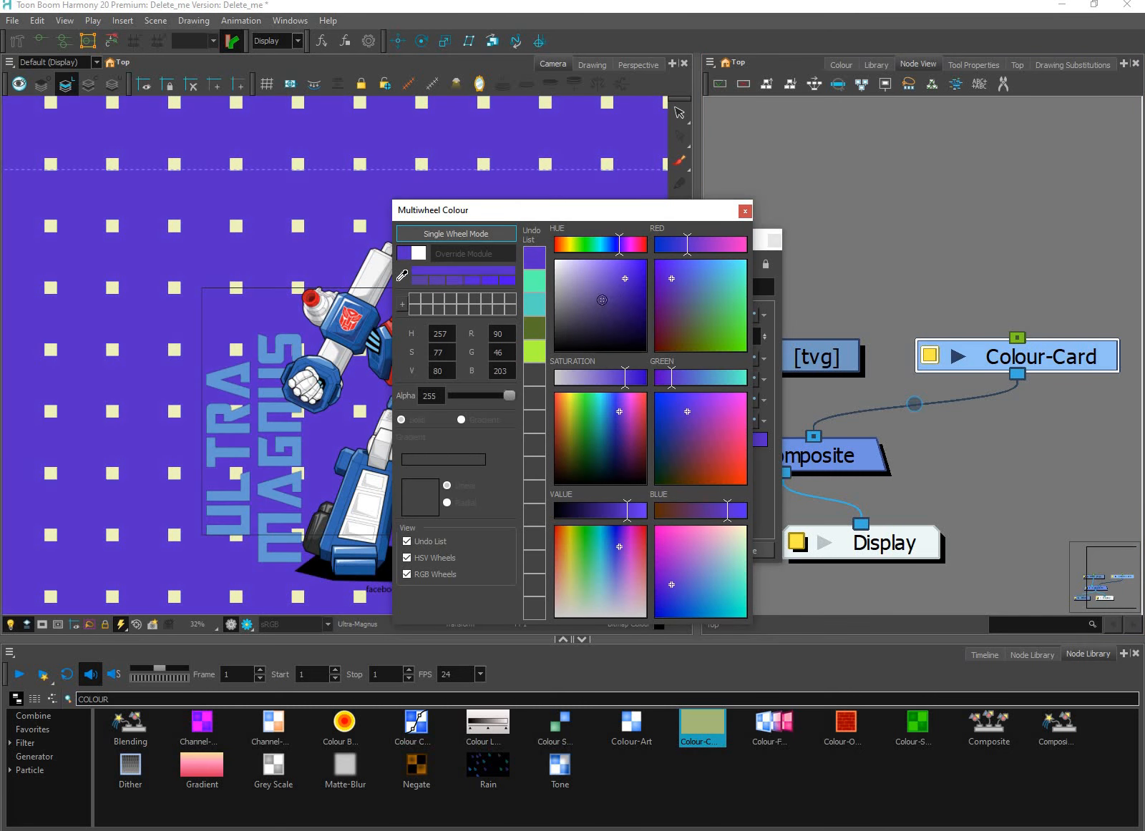
click(744, 211)
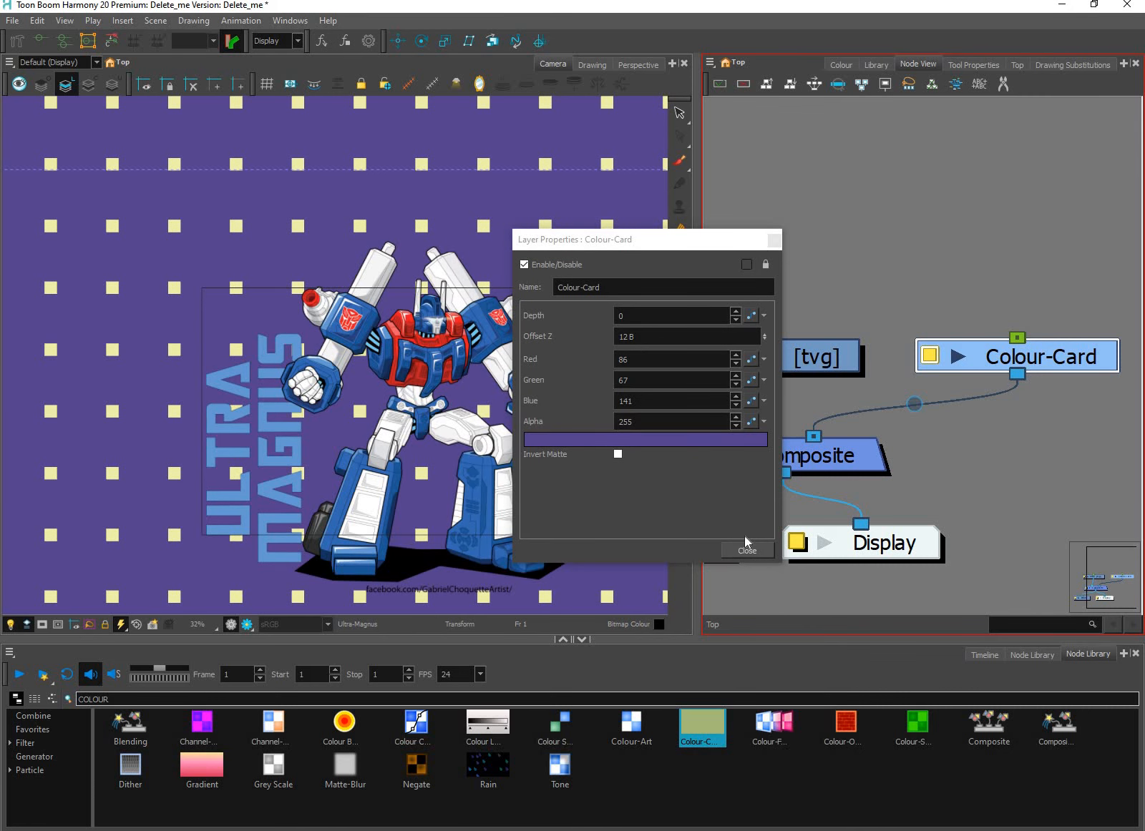
click(747, 550)
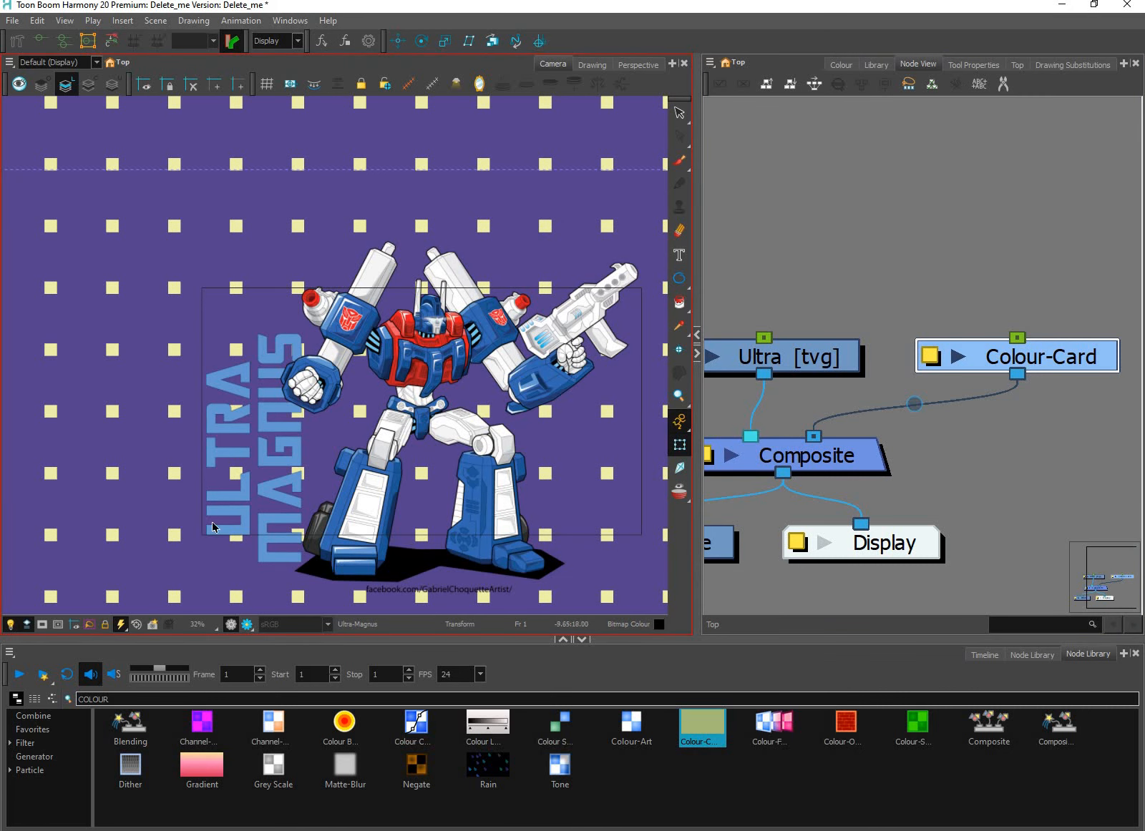
Step: Deselect and reselect the Colour-Card node to compare how the background appears in the Camera view
click(1031, 438)
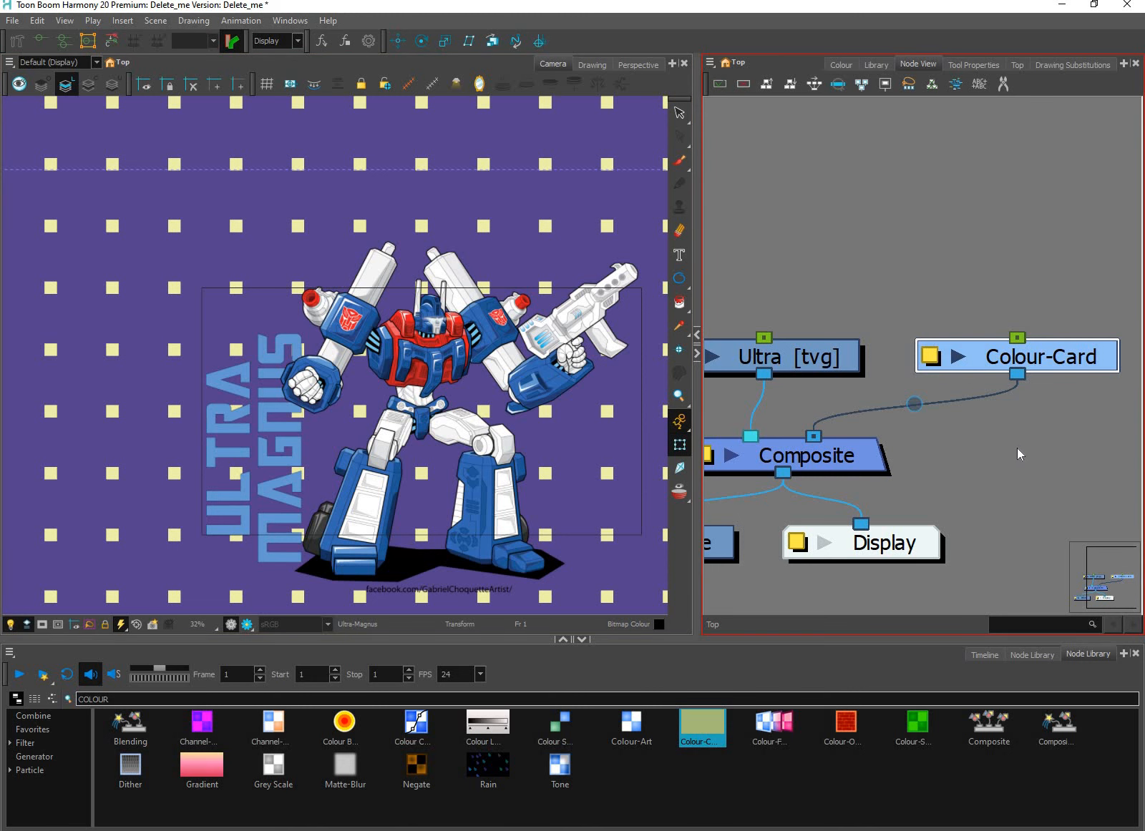
click(1027, 453)
click(531, 198)
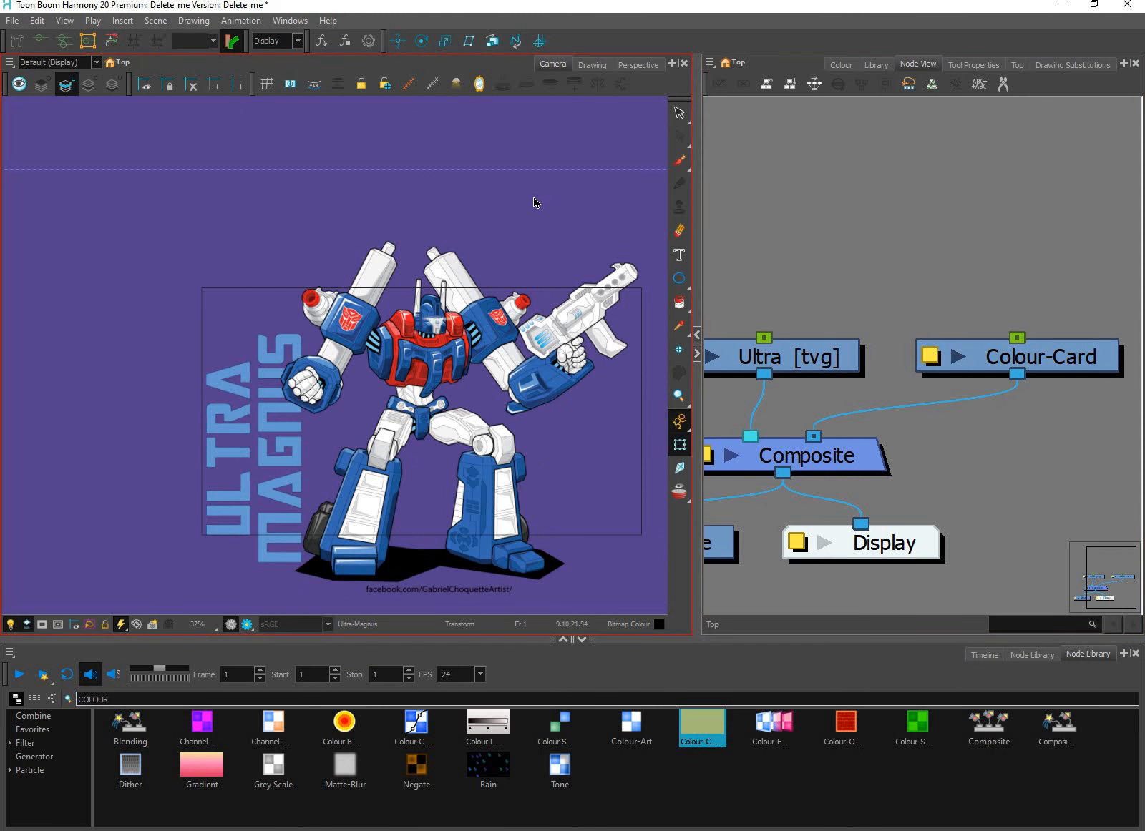
click(1036, 359)
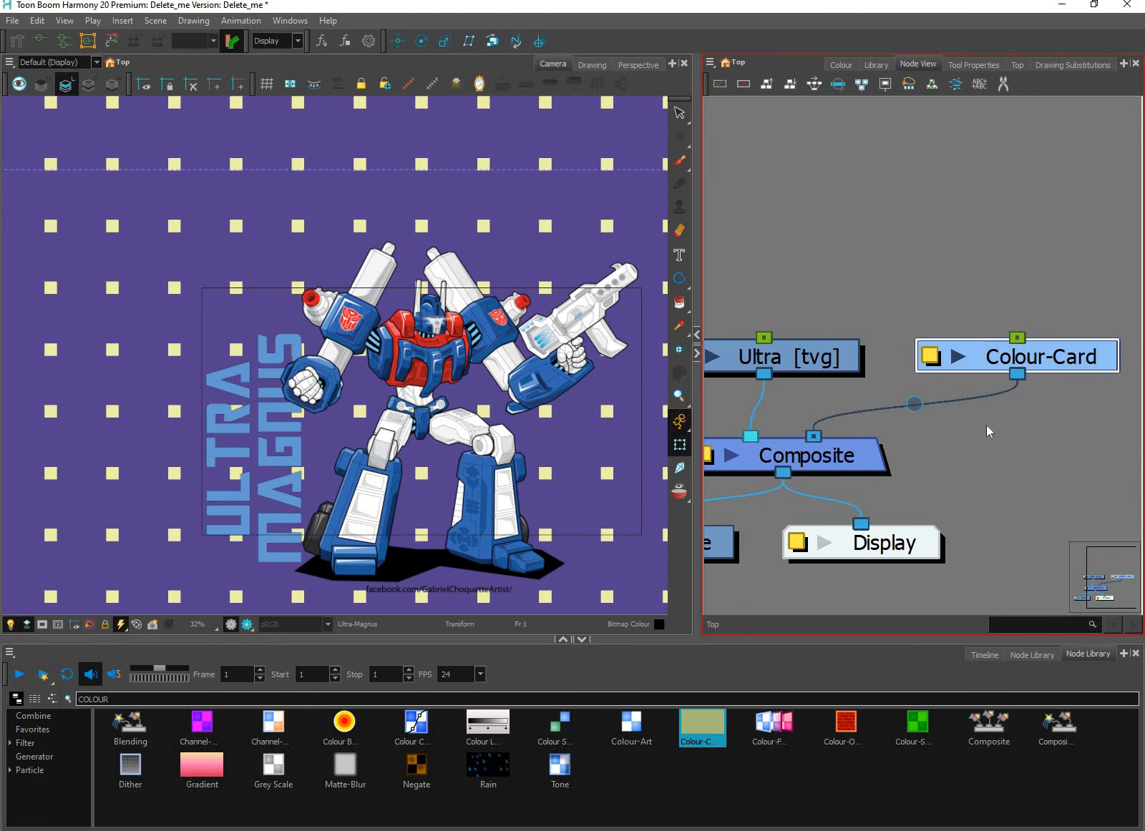
key(Escape)
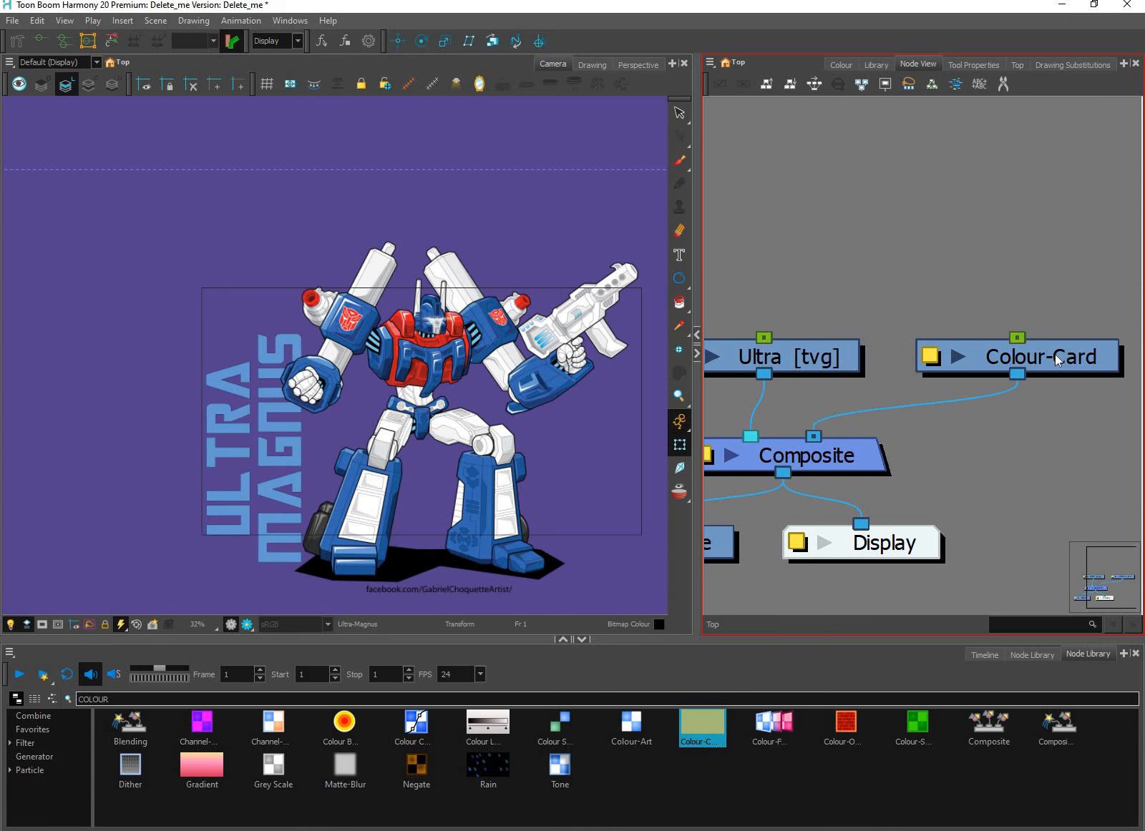
click(973, 358)
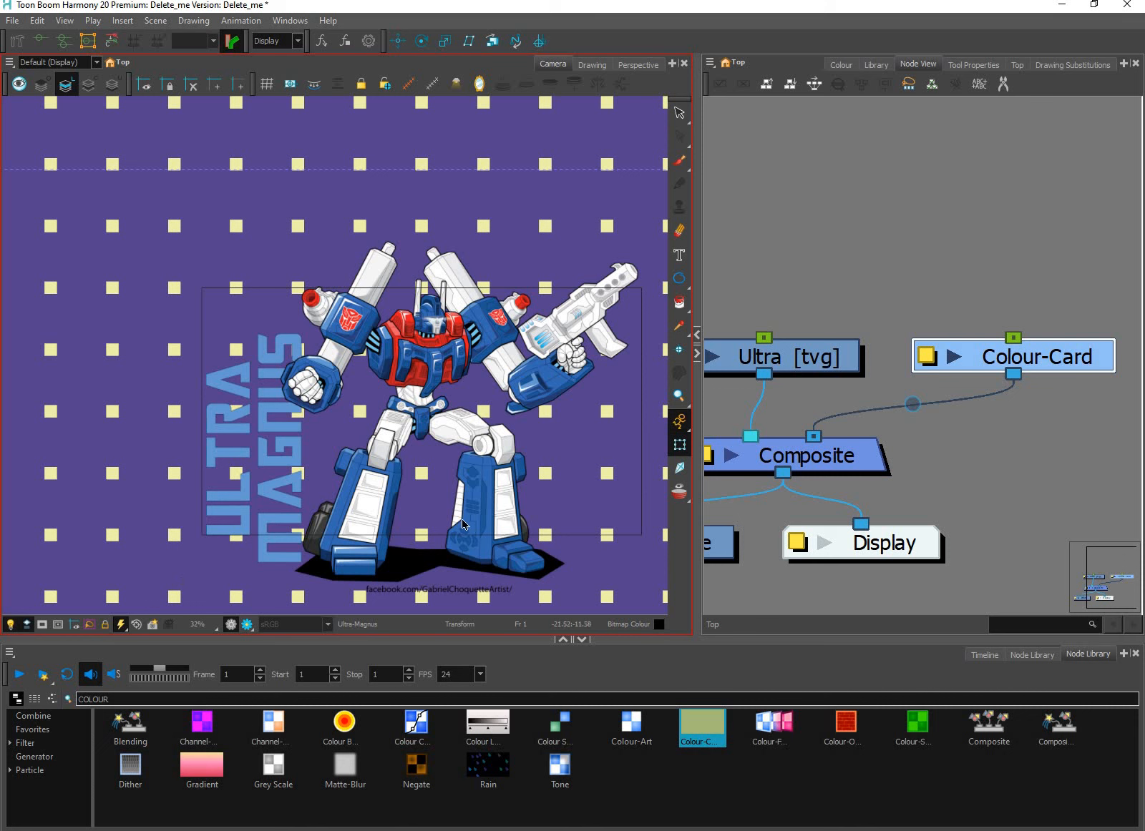
click(1051, 362)
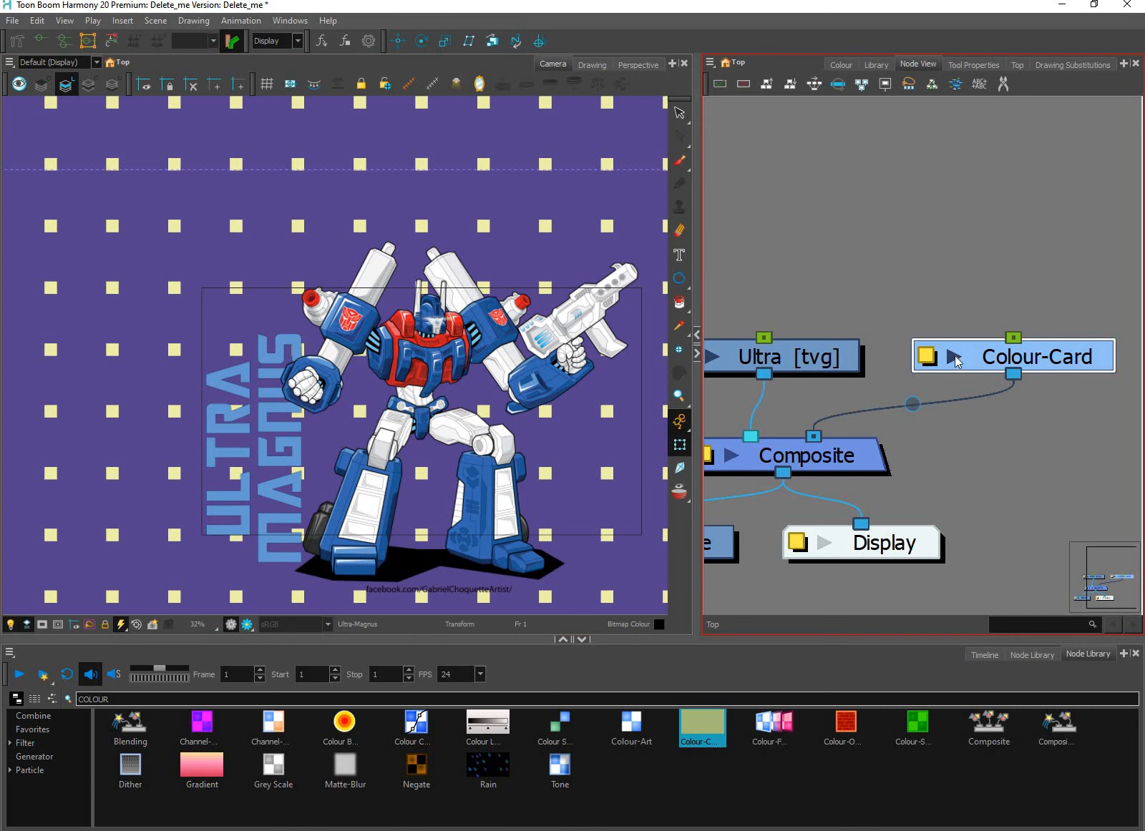
Step: Lock the Colour-Card node in its layer properties, then deselect it and show the drawing against the purple background in the Camera view
click(929, 357)
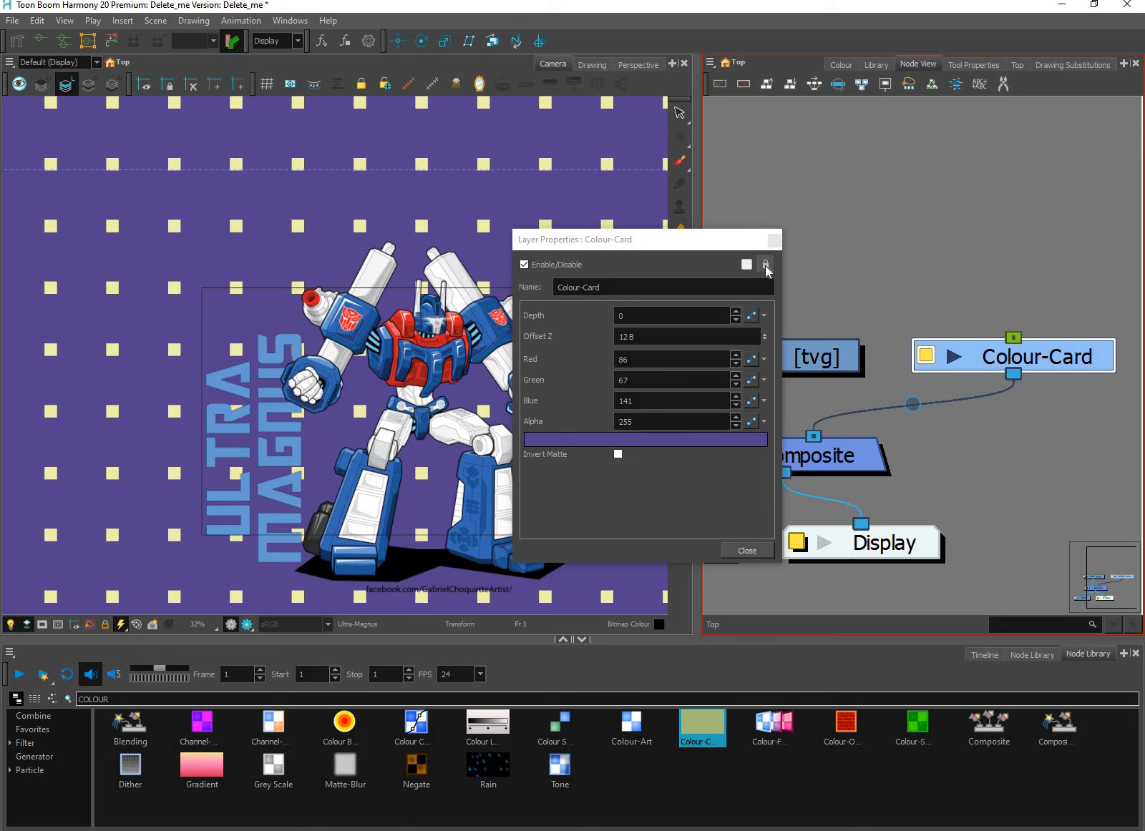
click(766, 266)
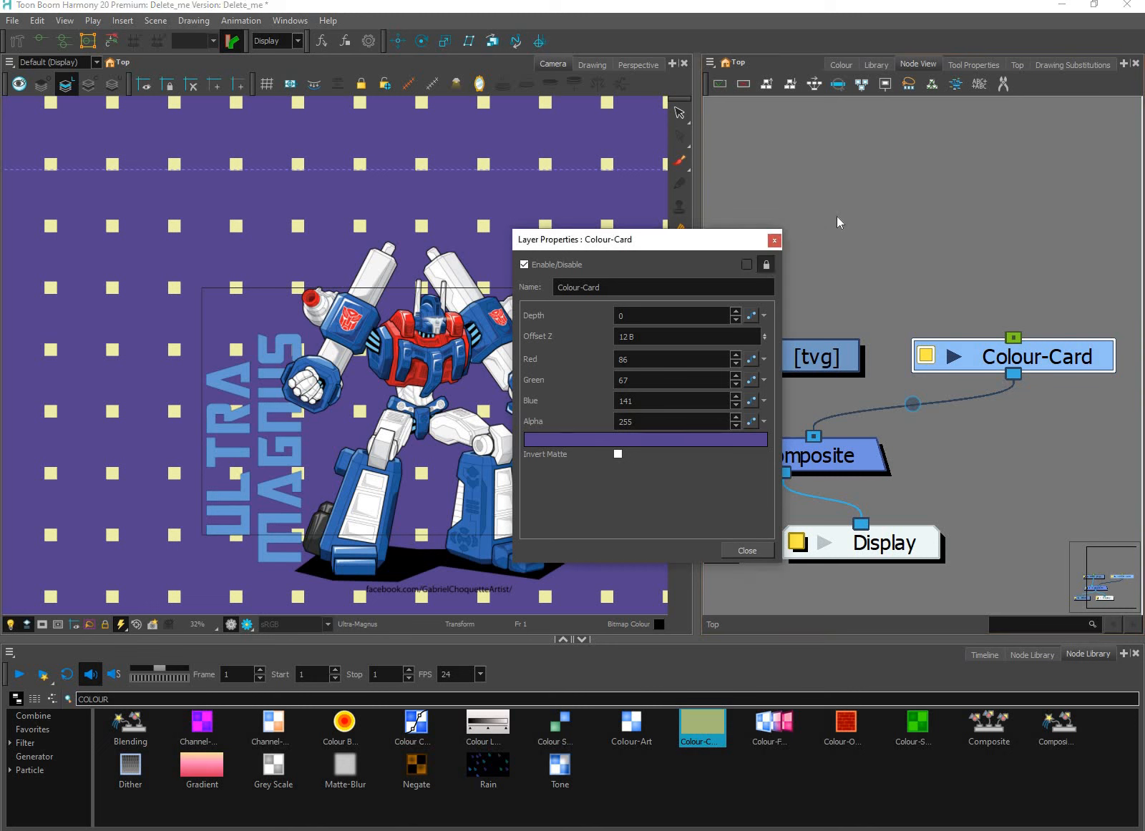
click(866, 223)
click(572, 206)
click(377, 132)
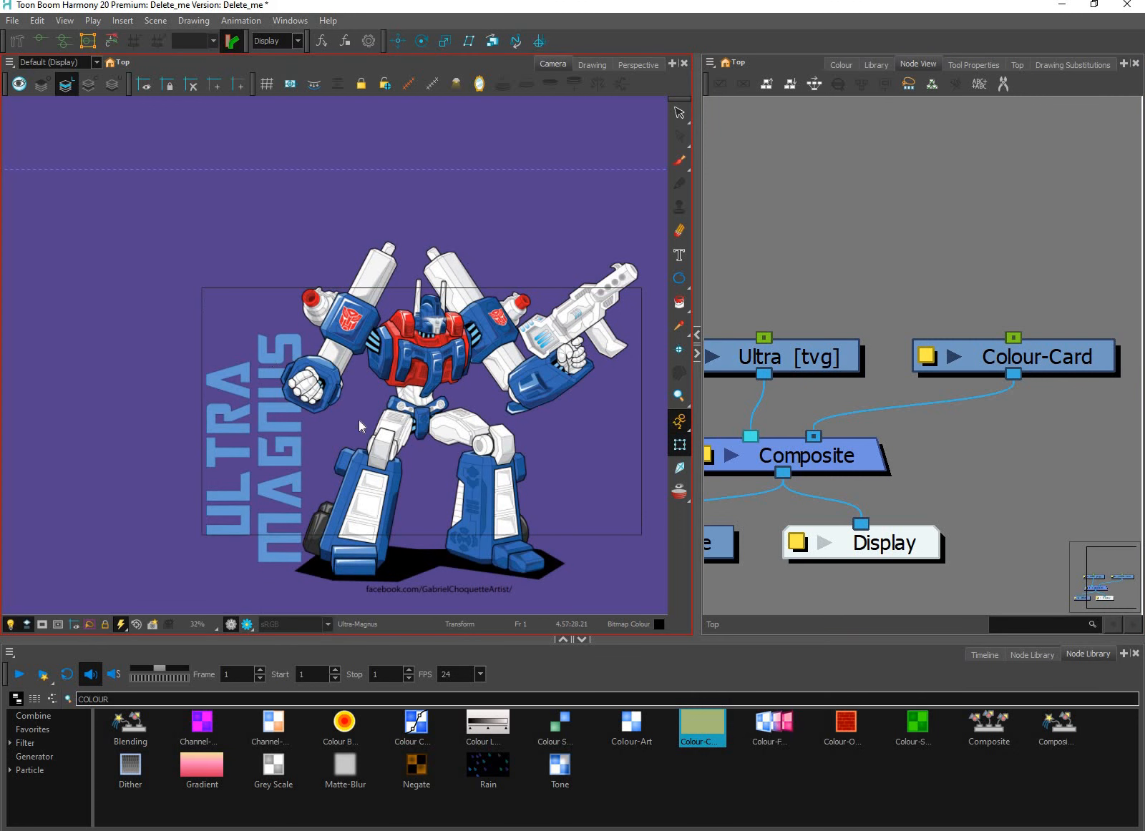
scroll(595, 488, down, 1)
key(space)
drag(609, 564, 585, 491)
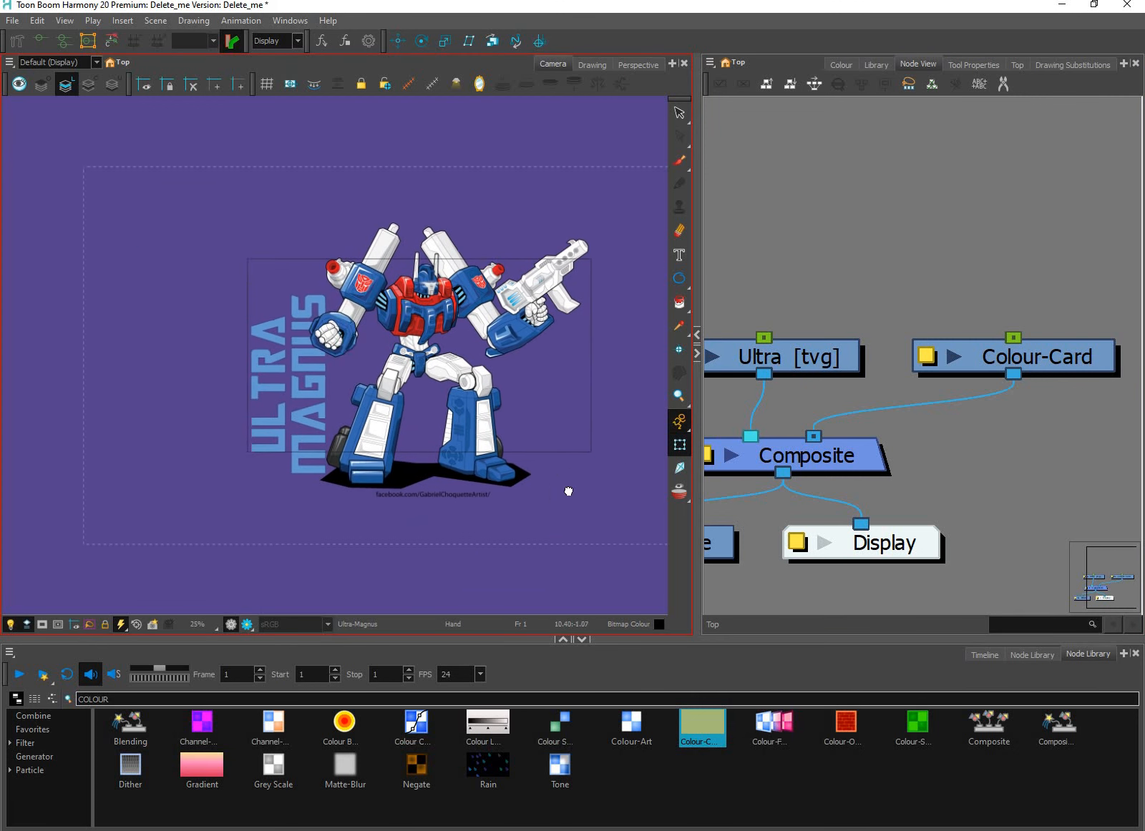
scroll(585, 491, up, 2)
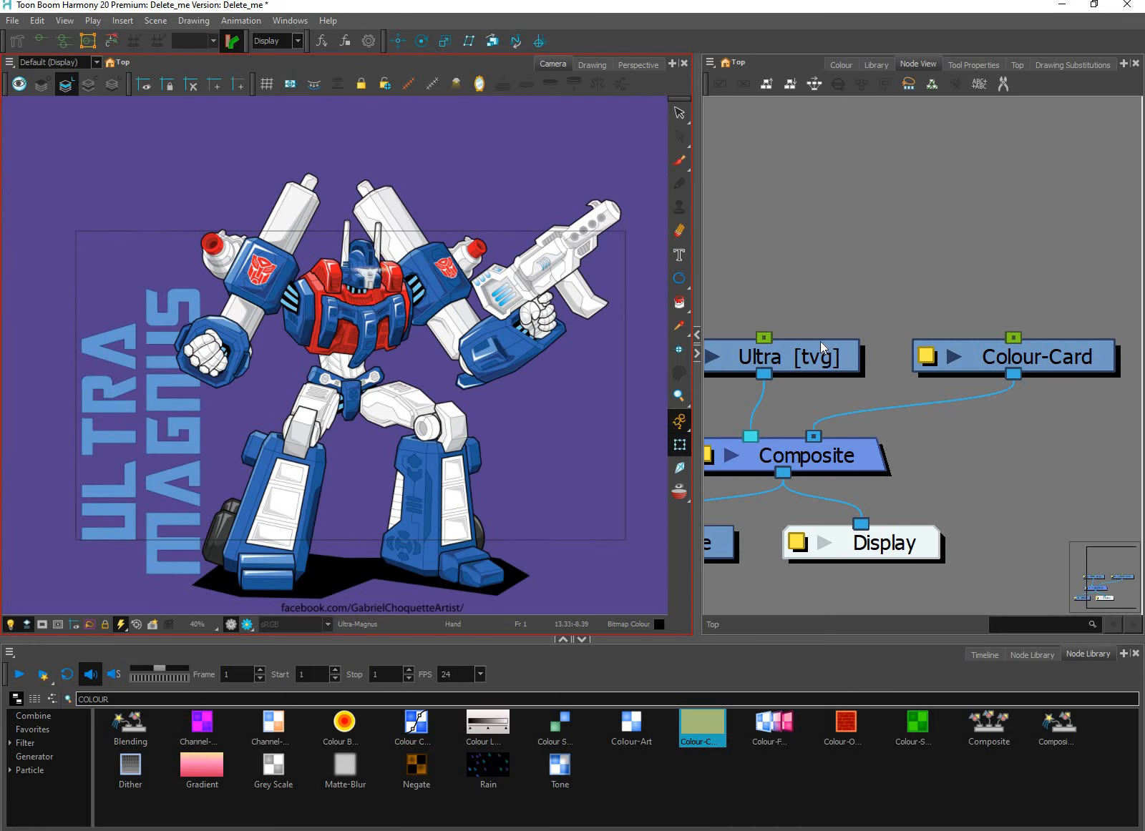
Step: Delete the Ultra drawing node and the Colour-Card node from the network
click(813, 378)
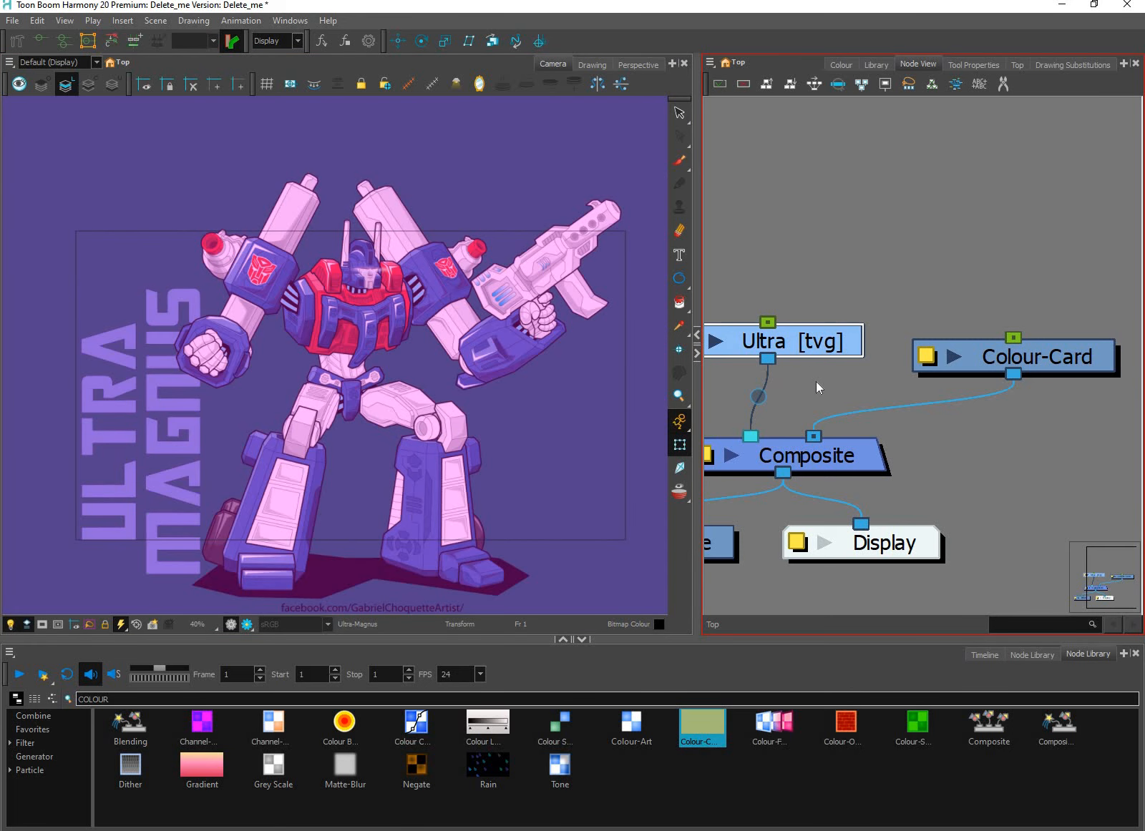
key(Delete)
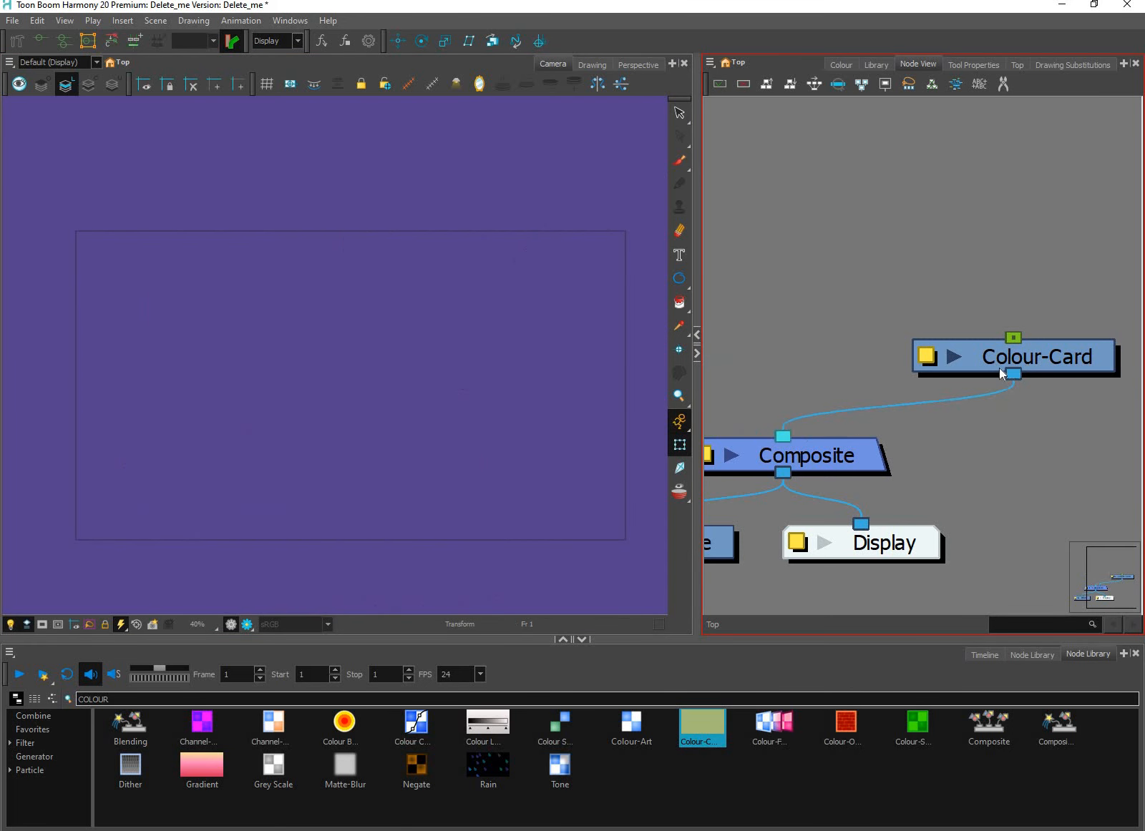
click(937, 356)
key(Delete)
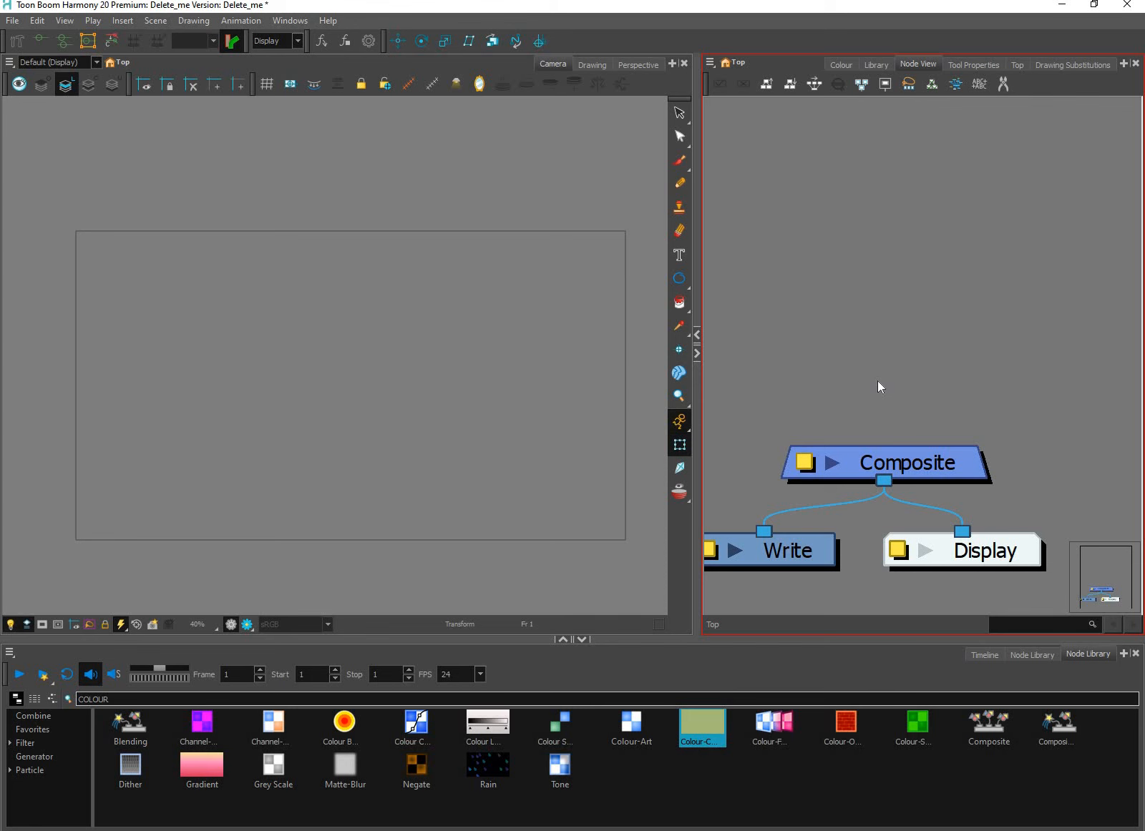
Step: Add a new vector drawing layer named The_Flash, connected to the Composite
key(ctrl+r)
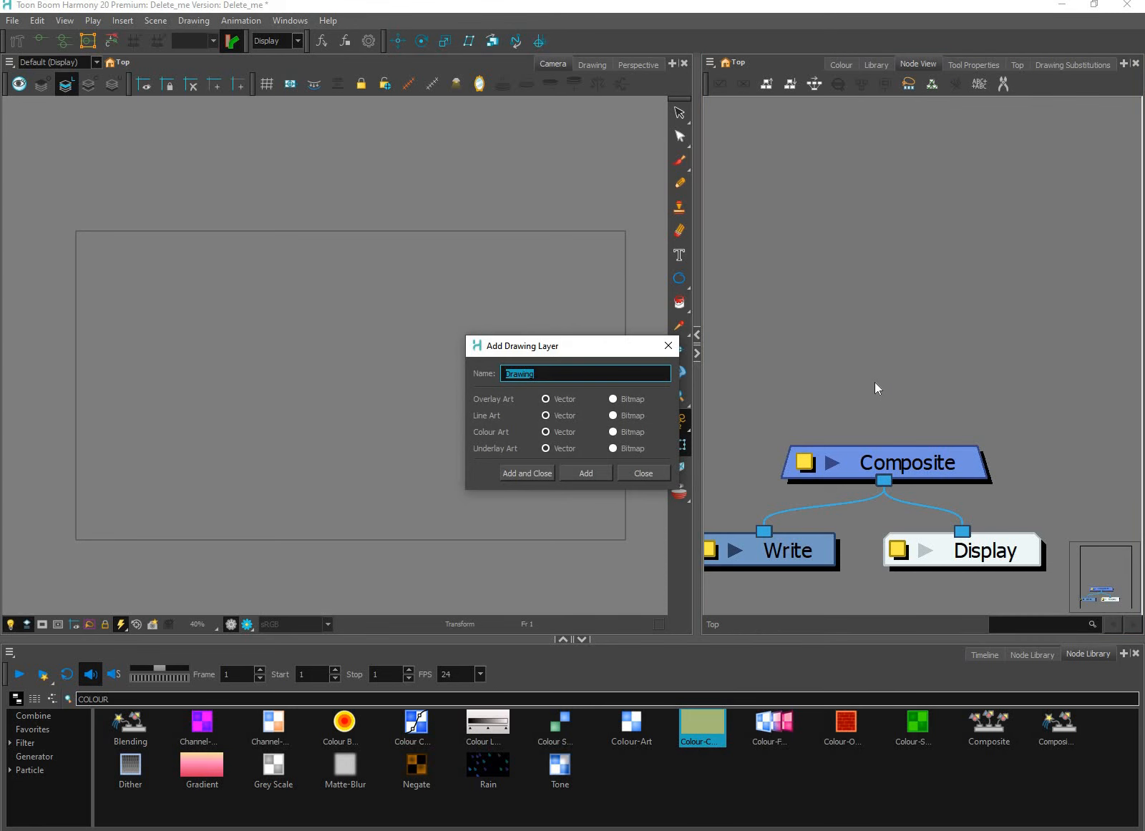
text(t)
key(BackSpace)
key(BackSpace)
text(tH)
key(BackSpace)
key(BackSpace)
text(The_)
key(Return)
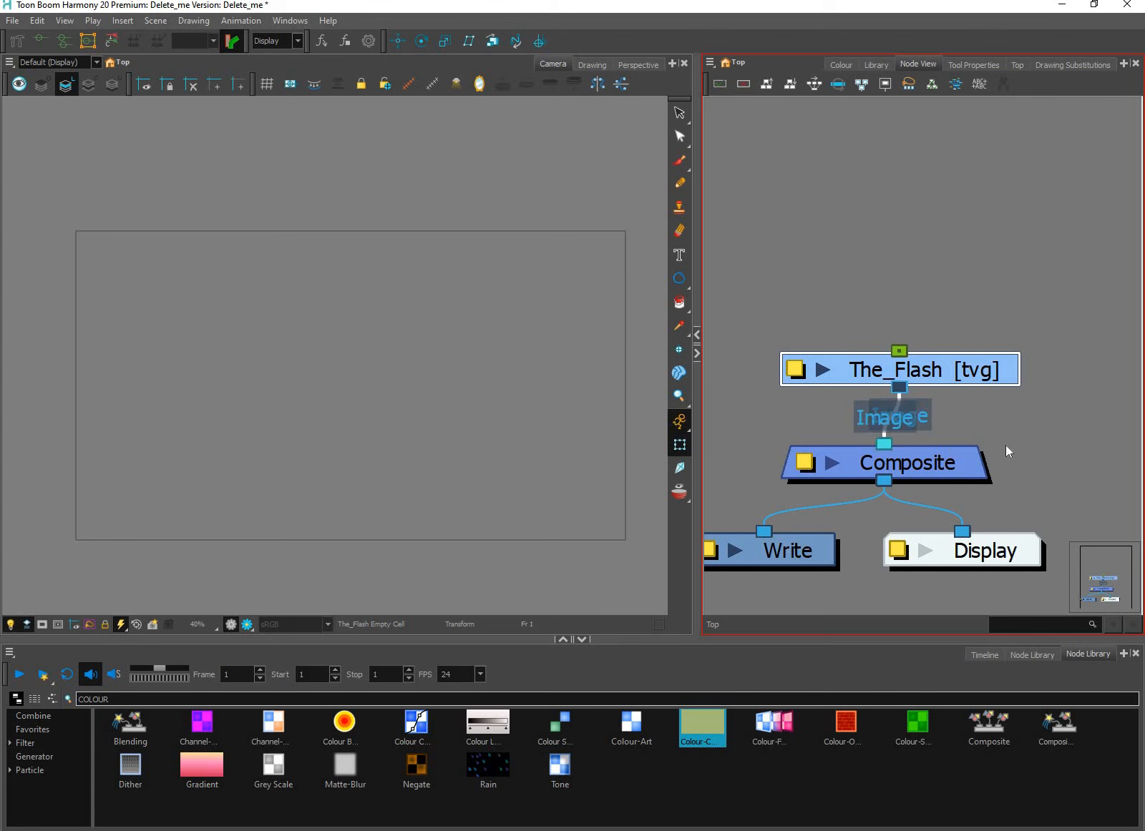
Step: Move the The_Flash node higher above the Composite, deselect it, and activate the Select tool
drag(973, 350, 957, 280)
click(726, 195)
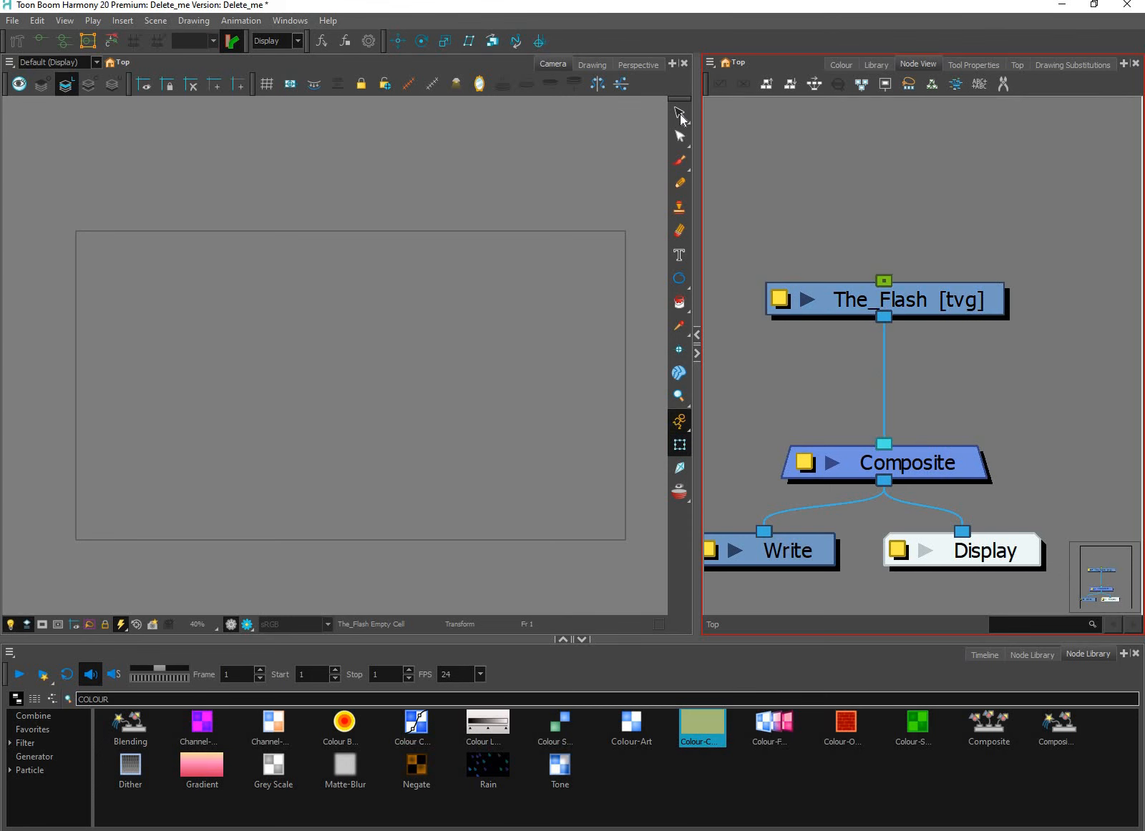
click(679, 113)
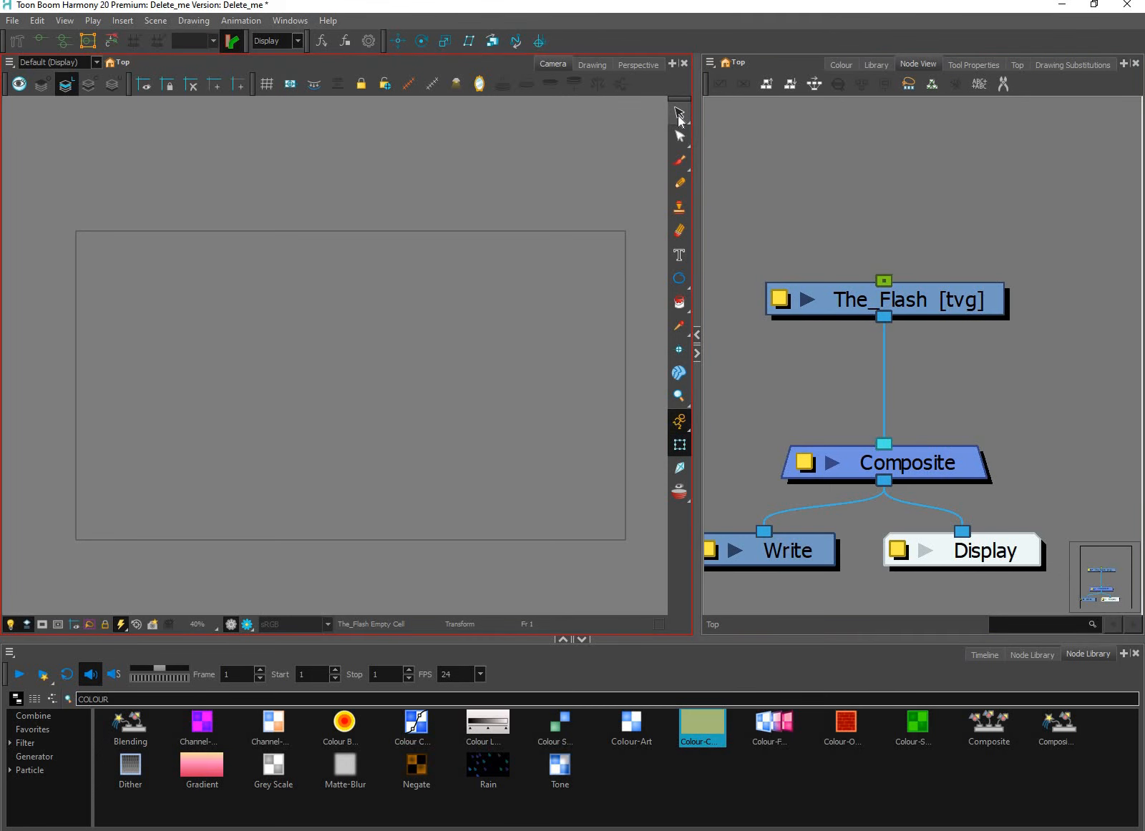
Step: Switch to Photoshop's Flash.psd and turn off the vertical symmetry guide over the back view
click(682, 747)
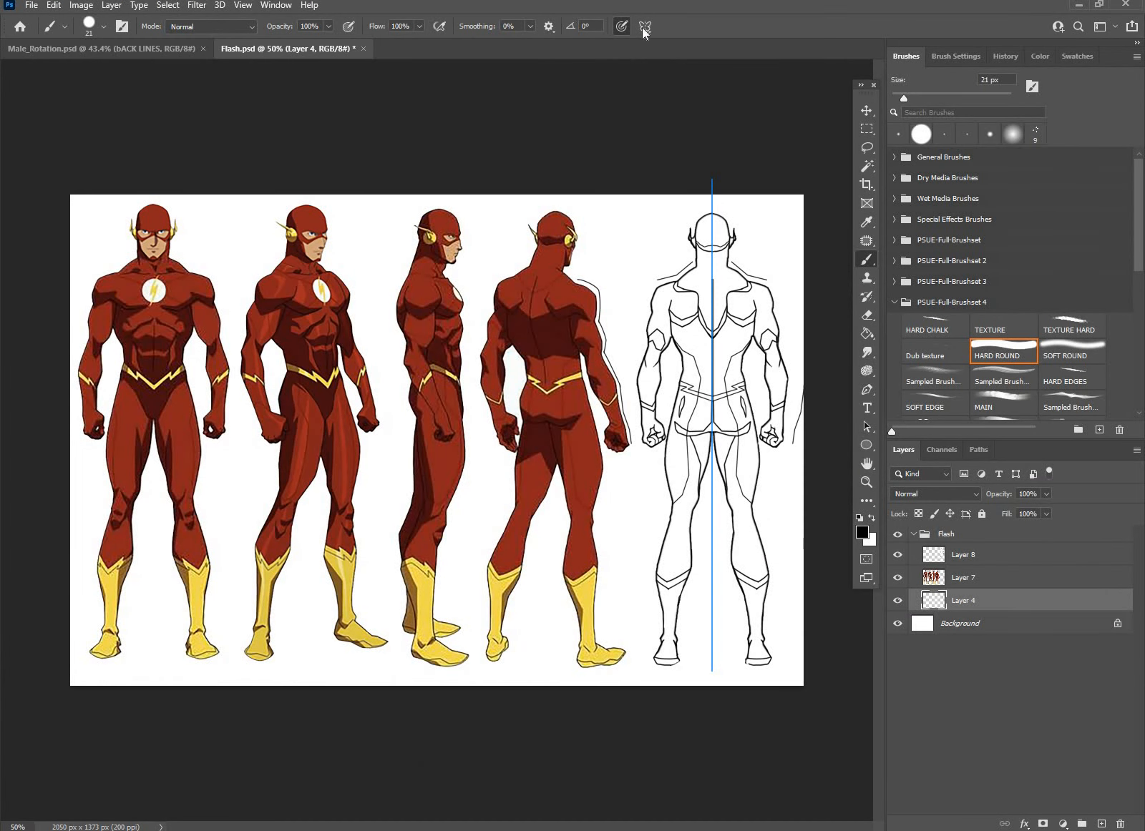
click(645, 26)
click(722, 45)
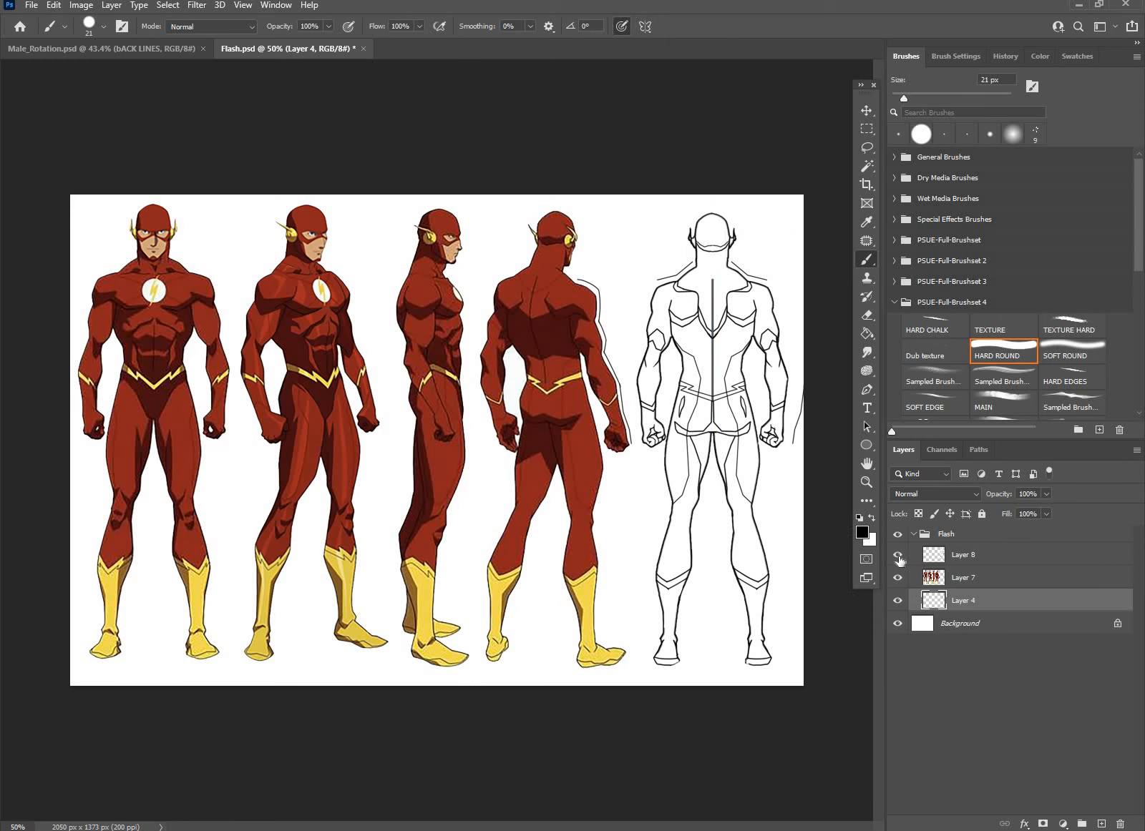
Step: Undo the recent brush strokes and layer changes in Flash.psd, and display Layer 8 with Layer 4 hidden
click(898, 556)
drag(934, 600, 943, 603)
key(ctrl+z)
key(ctrl+z)
key(ctrl+z)
key(ctrl+z)
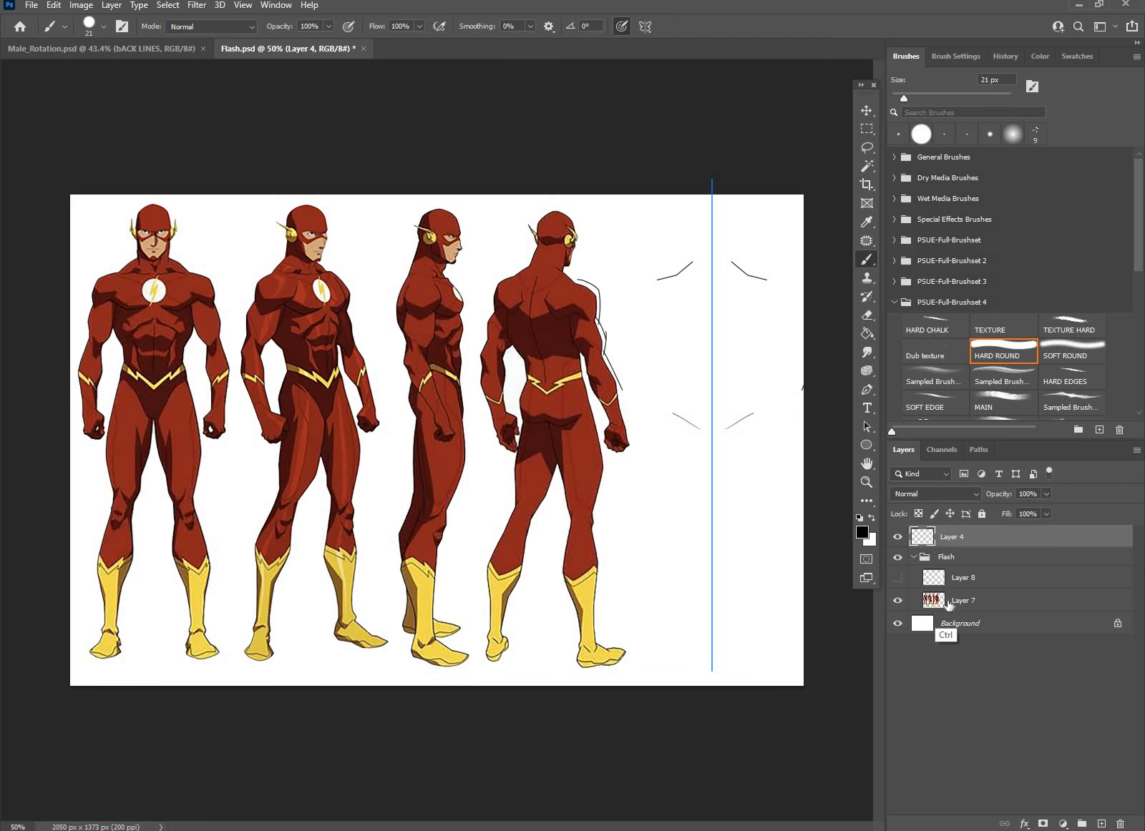
key(ctrl+z)
key(ctrl+z)
key(ctrl+z)
key(ctrl+z)
key(ctrl+z)
key(ctrl+z)
key(ctrl+z)
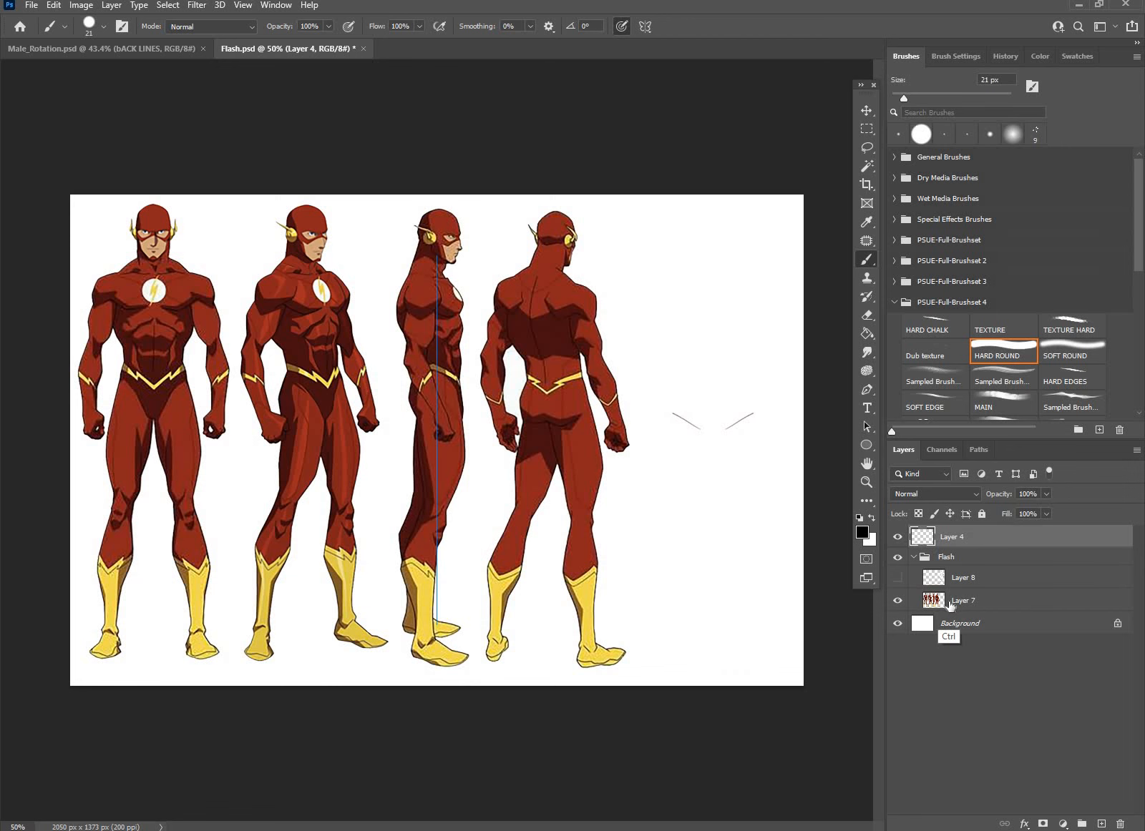
key(ctrl+minus)
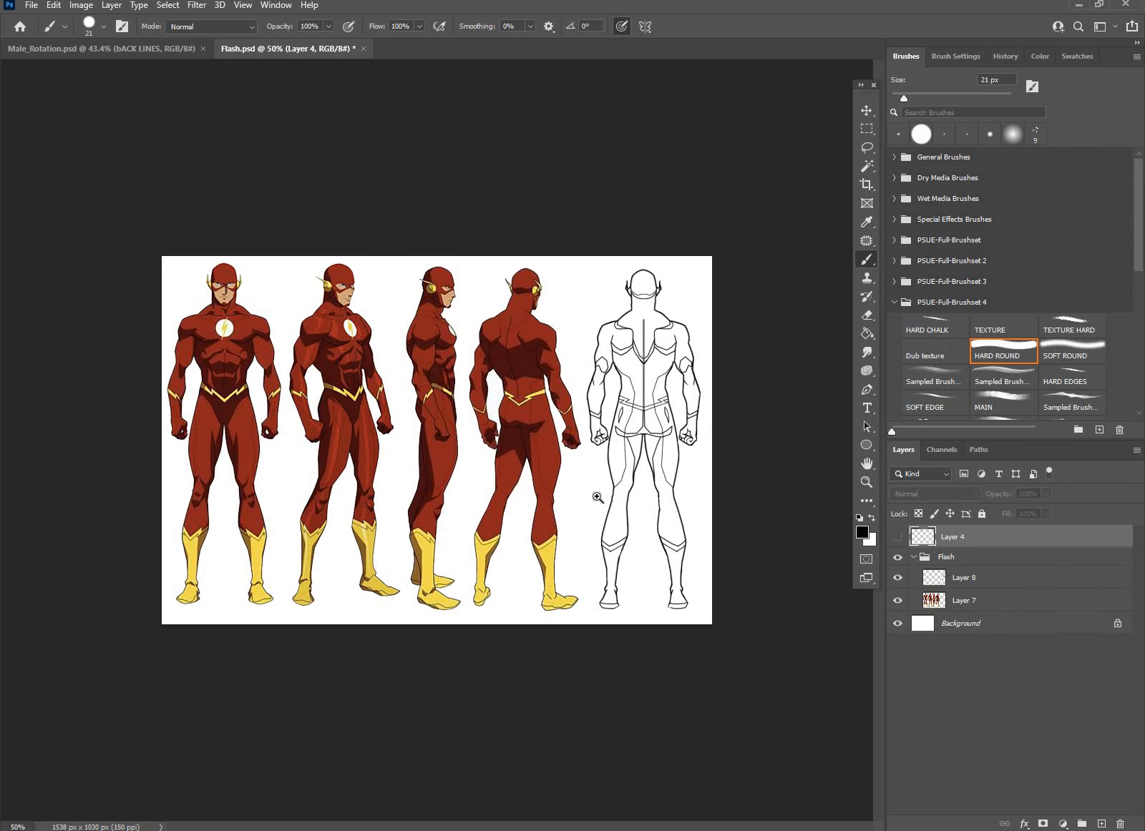
Step: Hide the interface panels and enlarge the Flash turnaround sheet to 100%
key(z)
click(607, 495)
key(Tab)
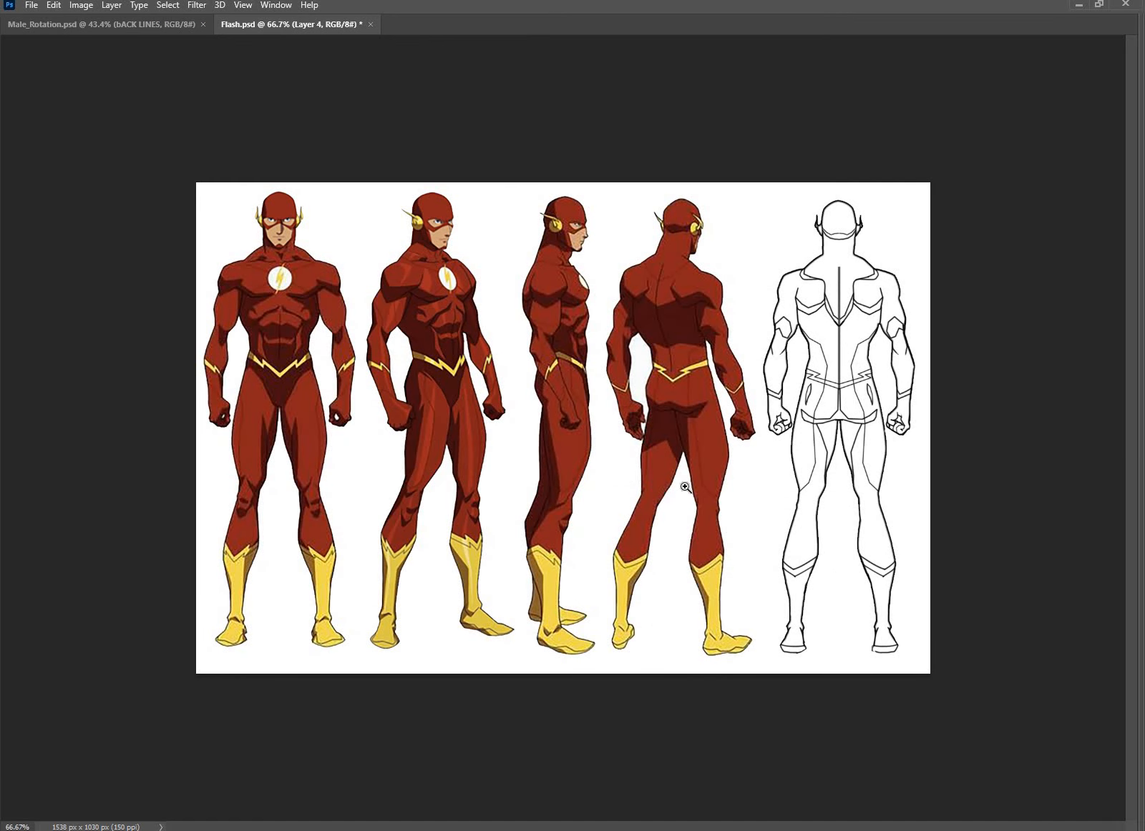
click(780, 526)
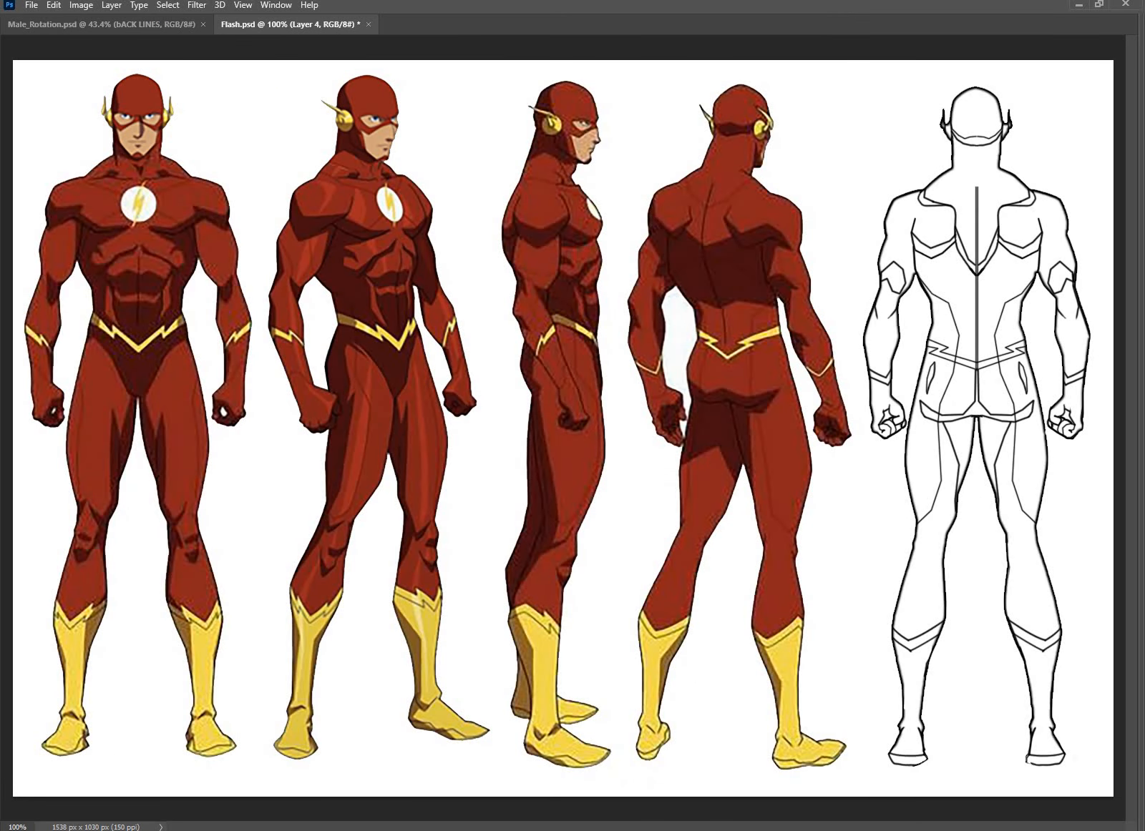
Step: Switch to Snipping Tool and close the old annotated turnaround snip without saving its changes
click(691, 777)
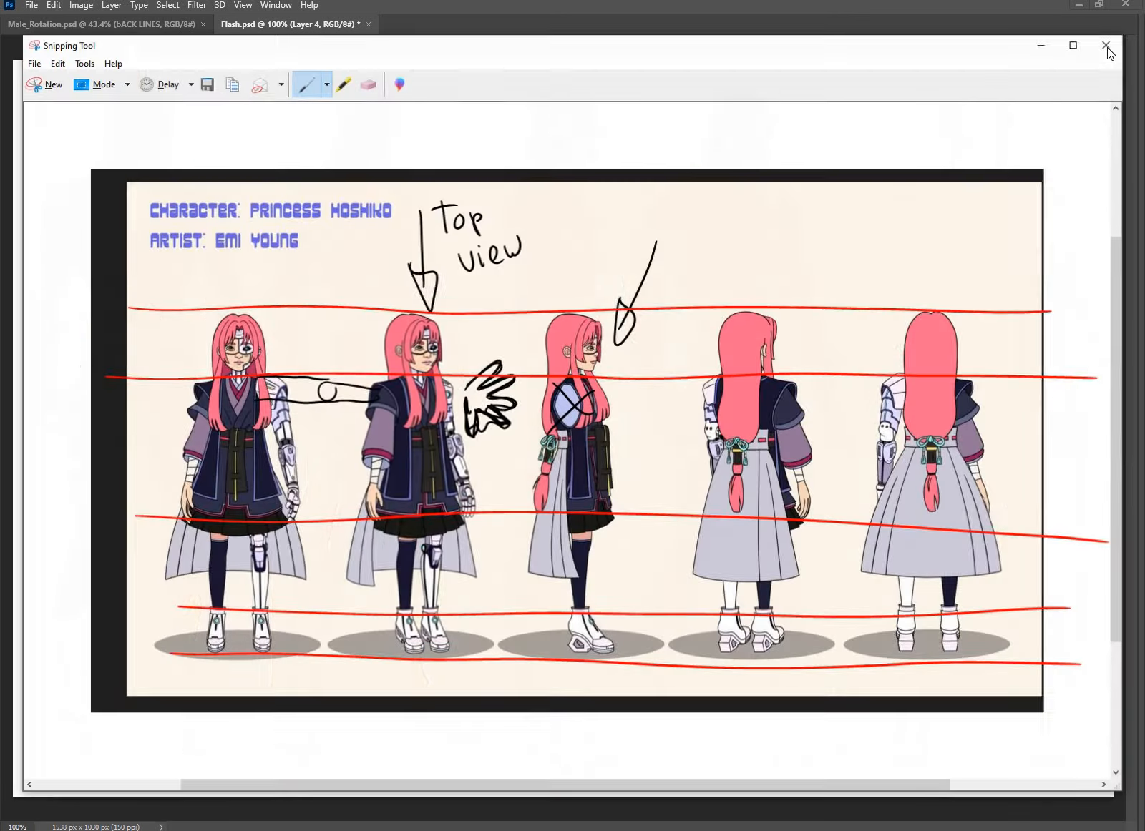
click(1105, 45)
click(631, 426)
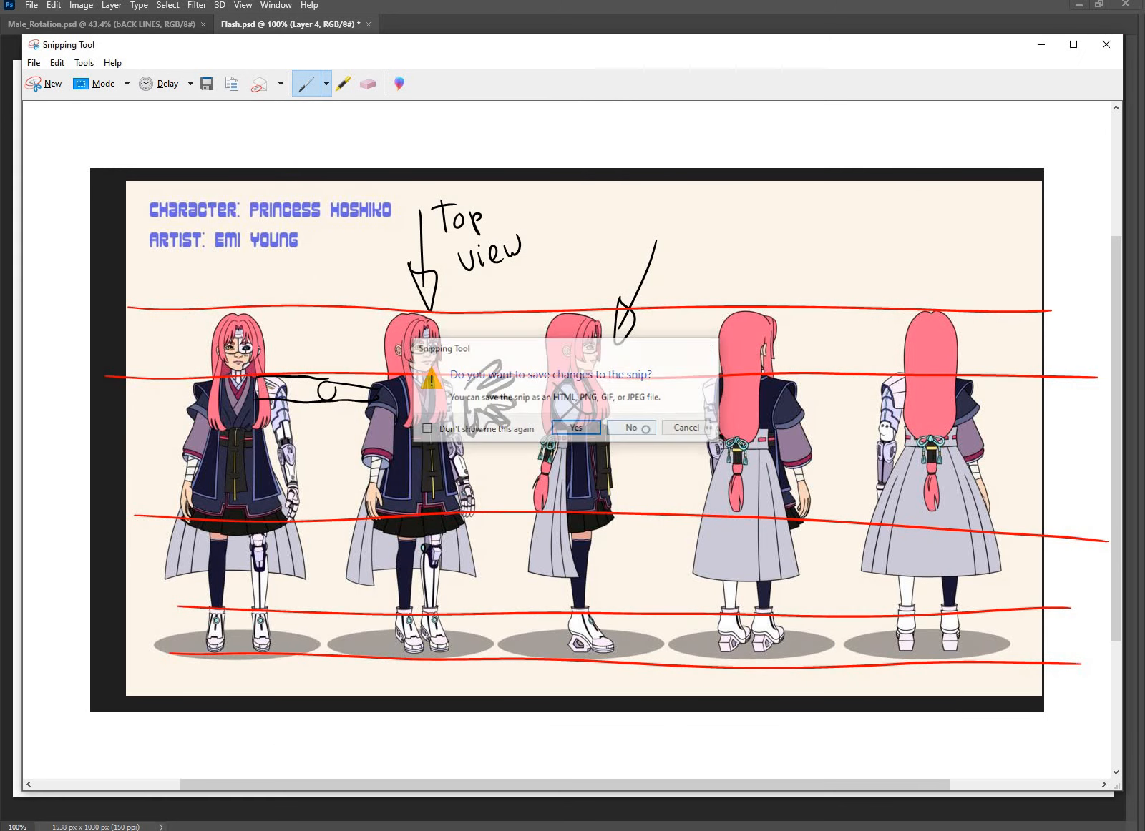
Step: Search for Snipping Tool in Windows and launch it again
key(super)
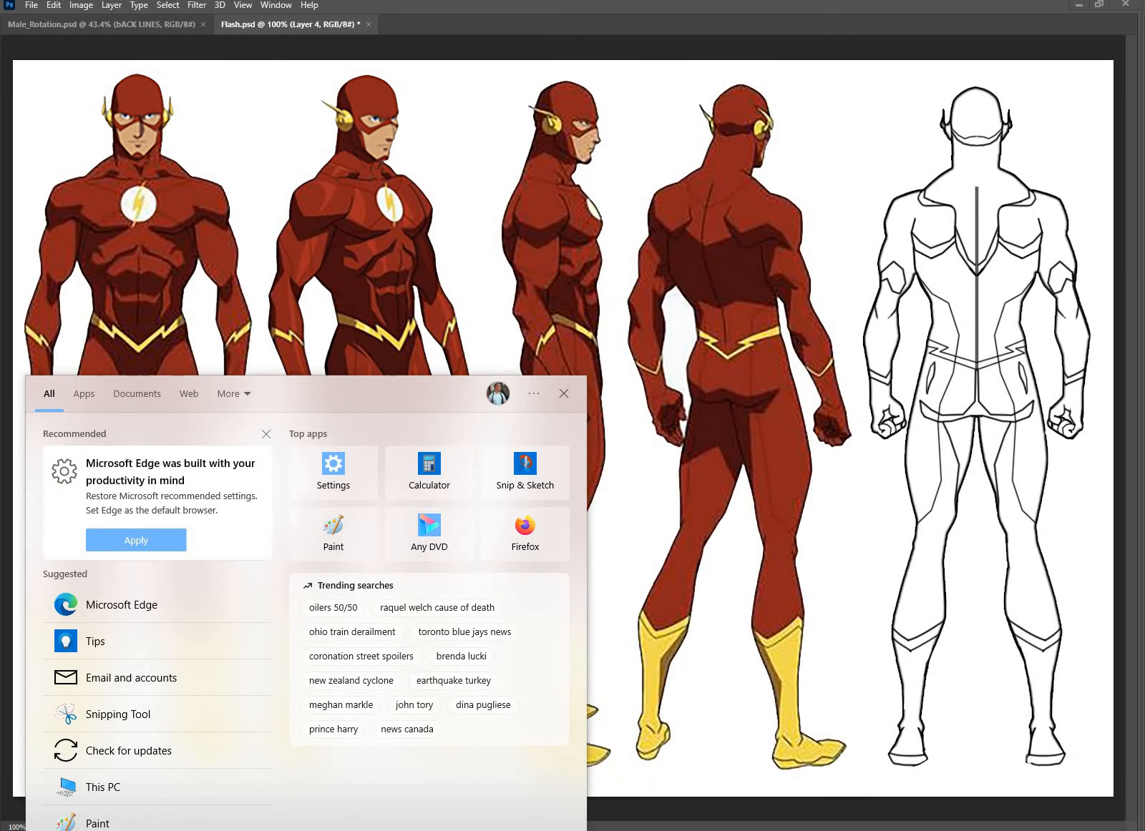
text(sni)
key(BackSpace)
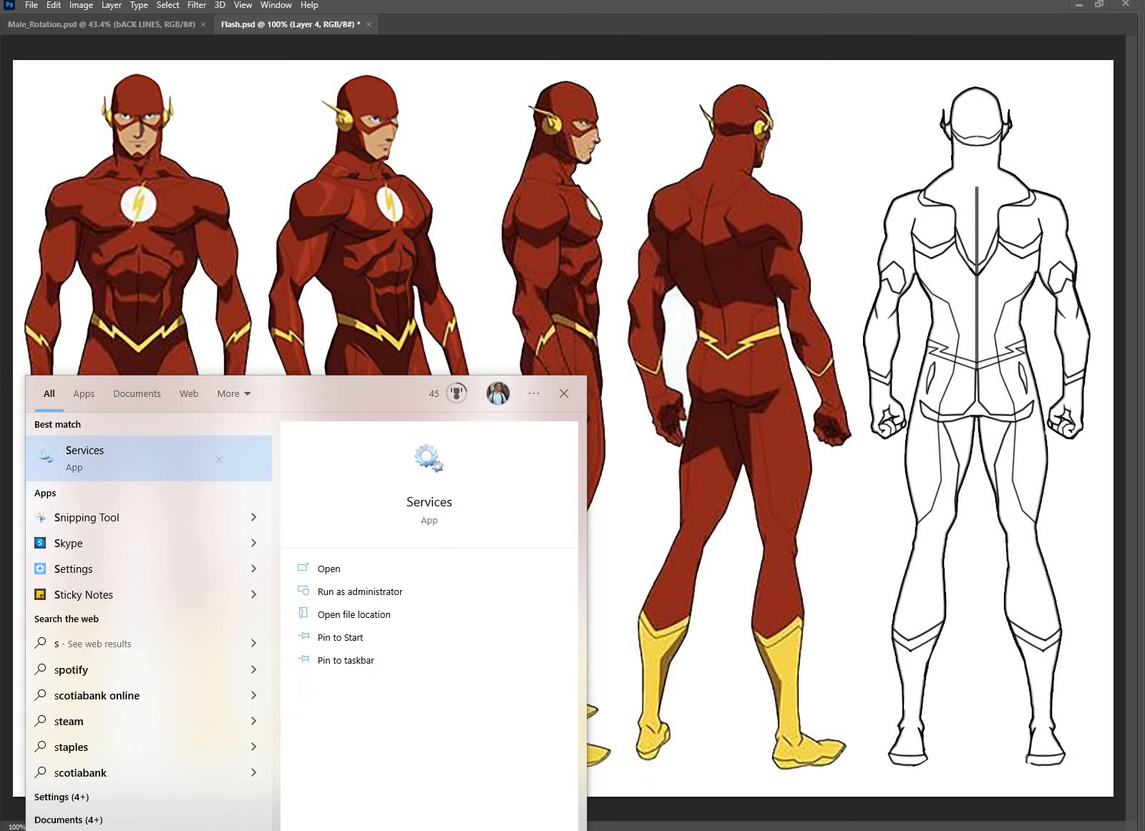
text(ni)
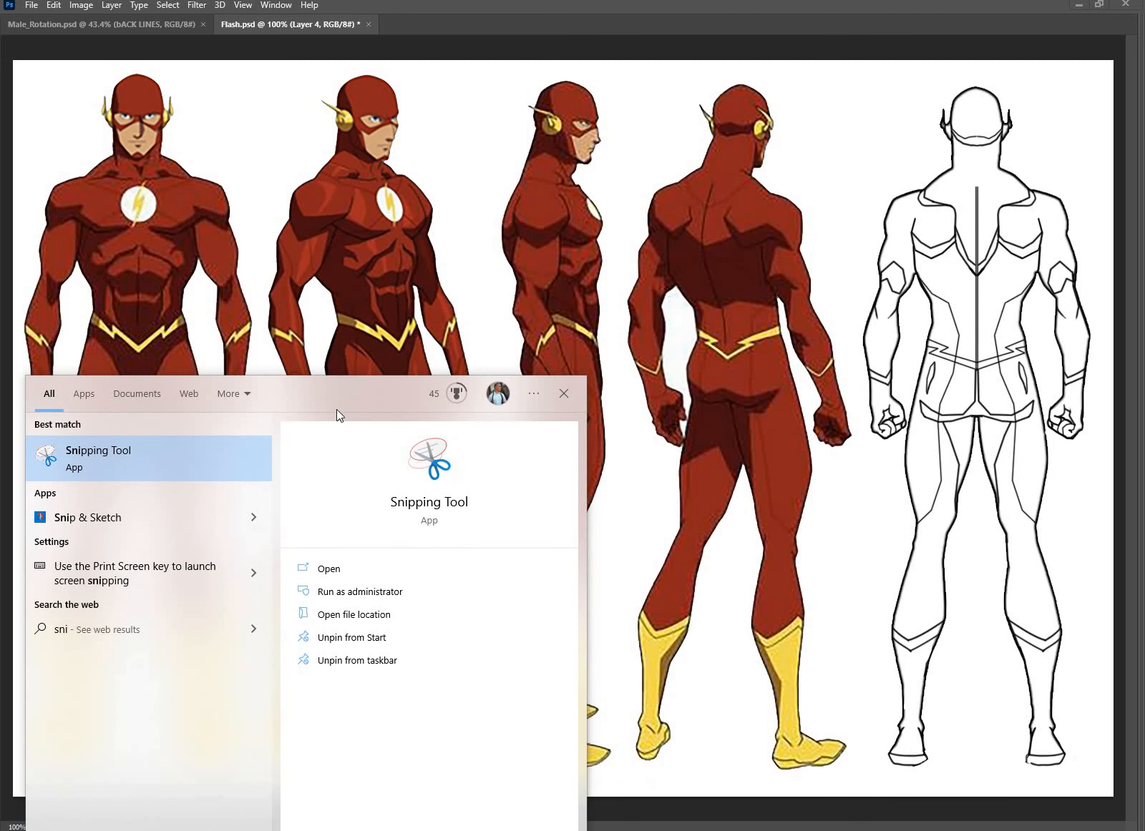
key(Return)
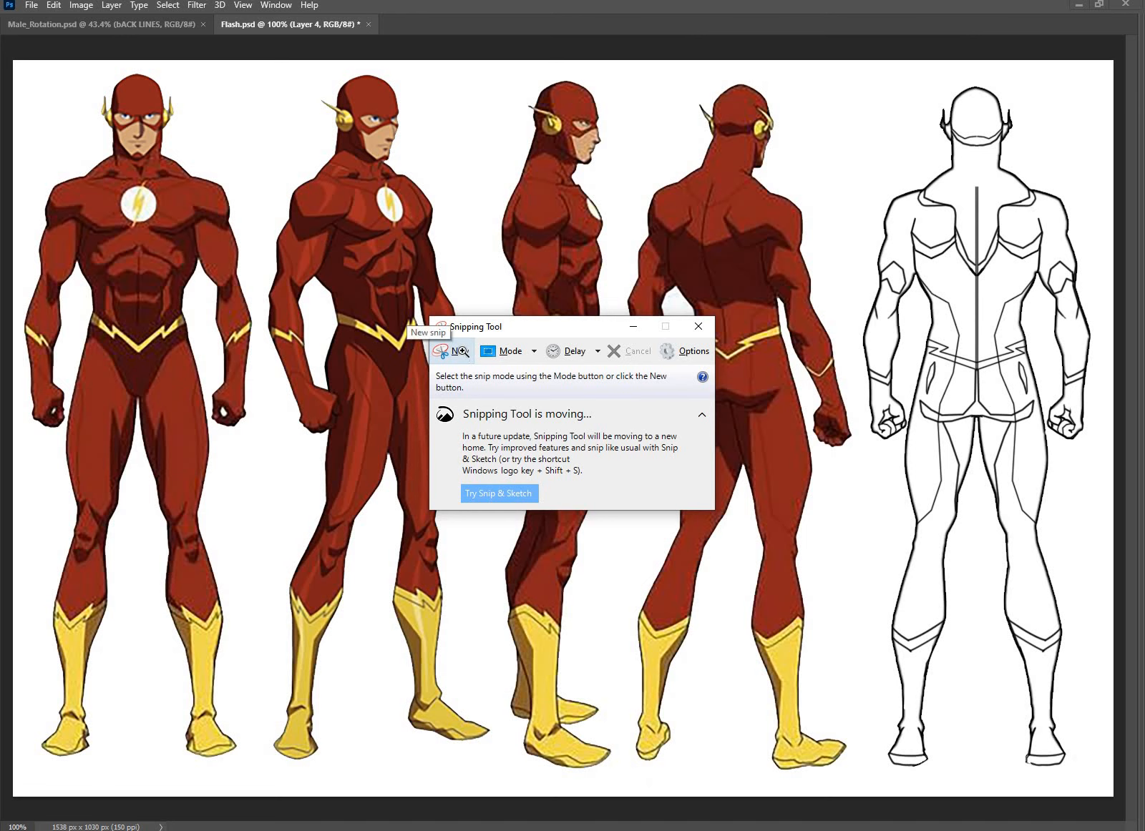
Step: Capture a rectangular snip of the whole Flash turnaround sheet and minimize the windows to return to Harmony
click(459, 351)
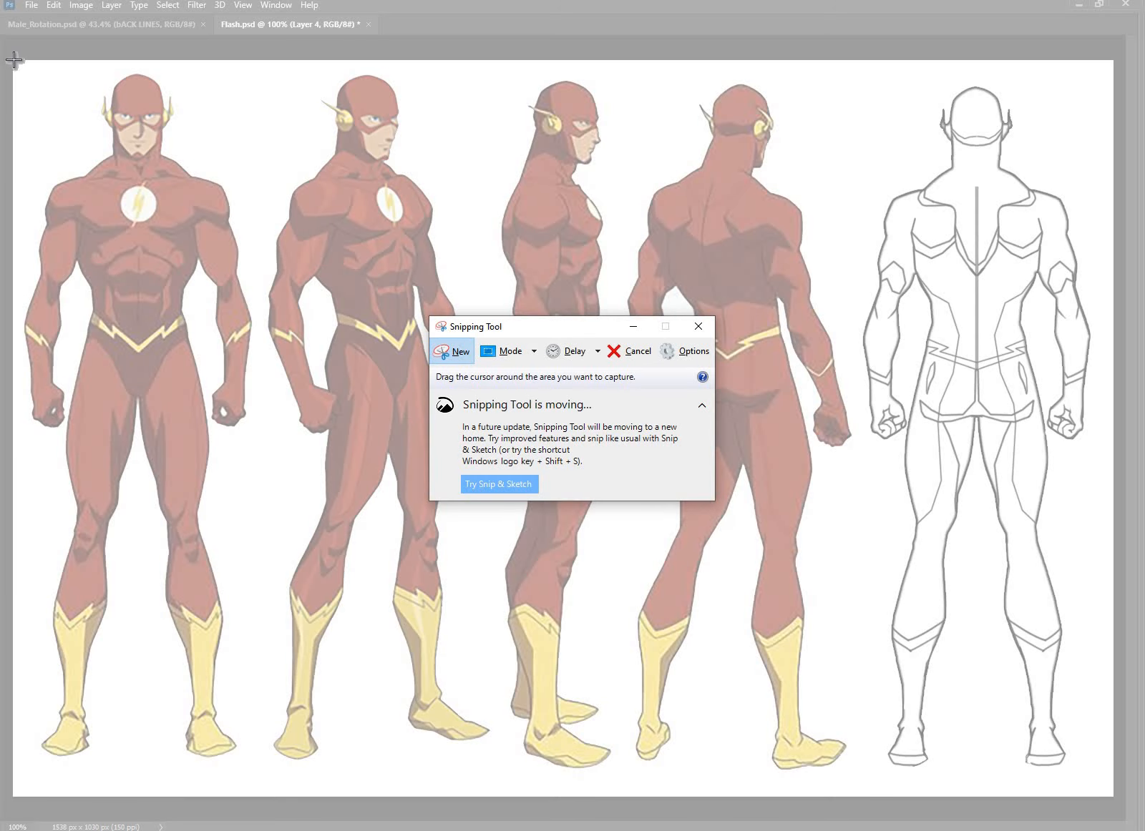
drag(13, 59, 472, 351)
drag(1064, 783, 1110, 795)
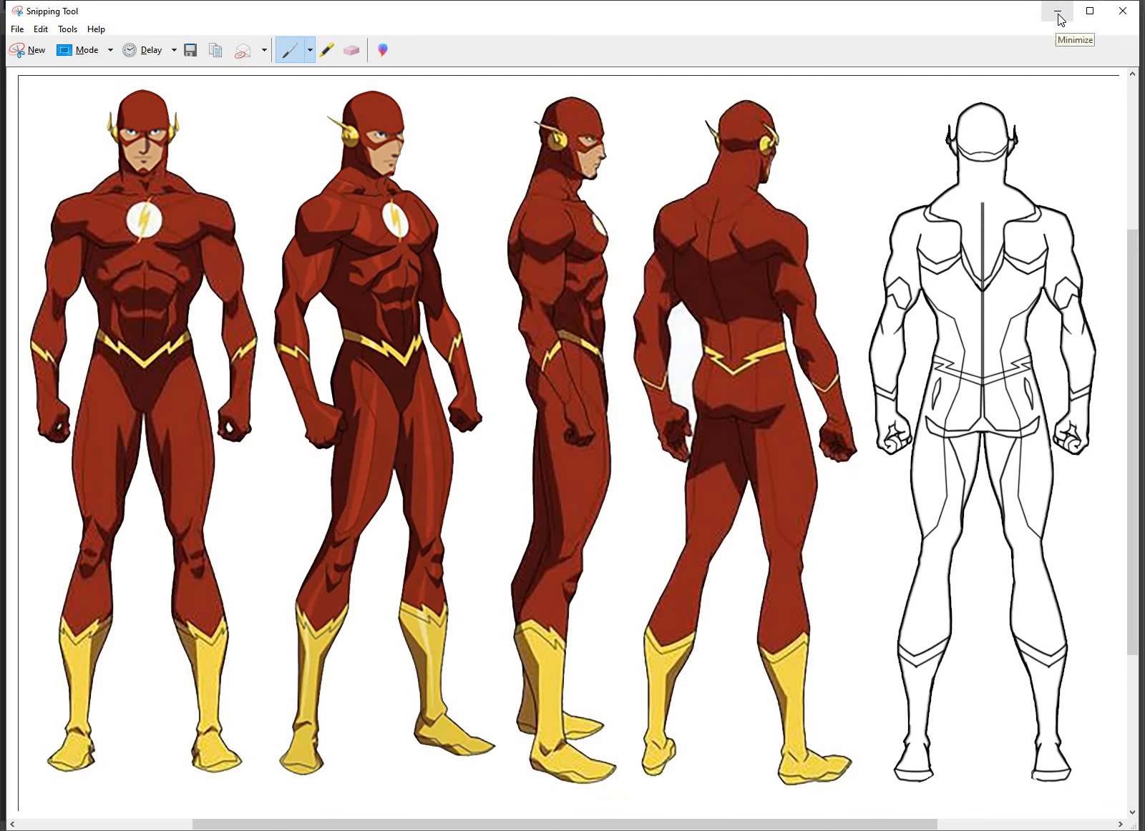
click(1059, 12)
click(1081, 7)
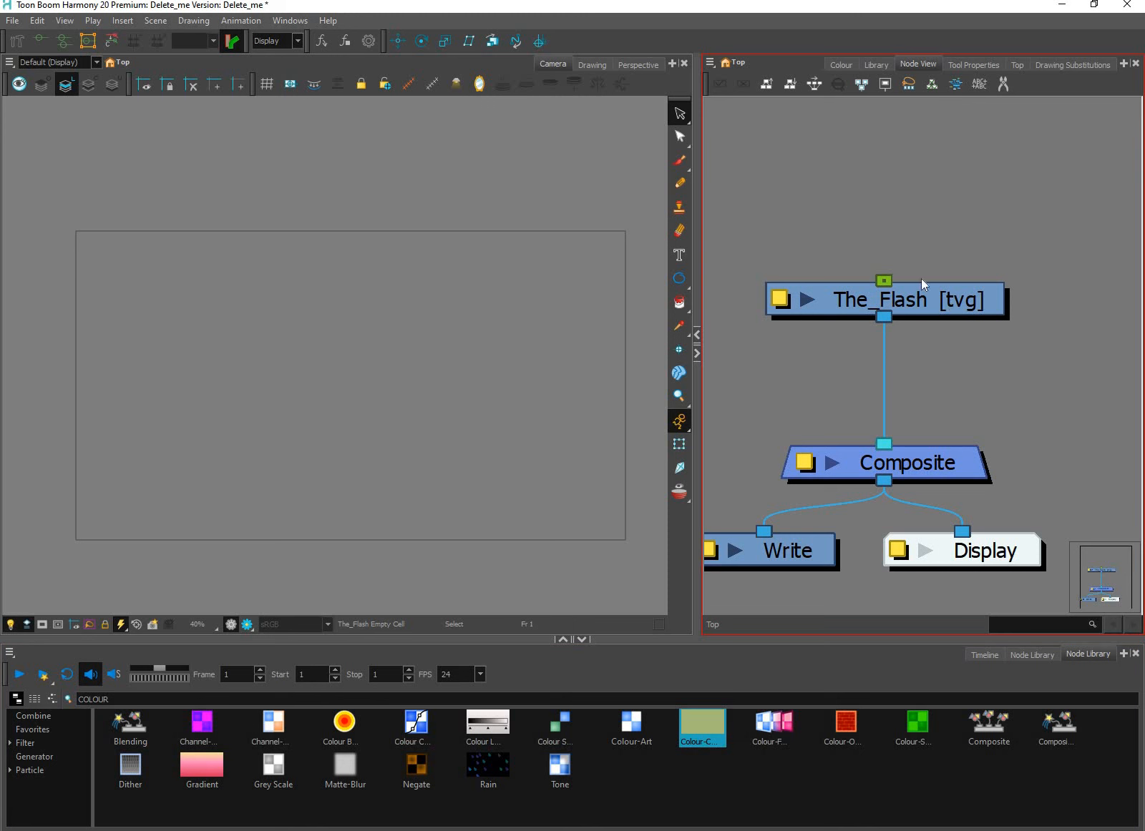
Step: Paste the captured Flash turnaround as a drawing object into the The_Flash layer in the Camera view
click(945, 300)
click(351, 344)
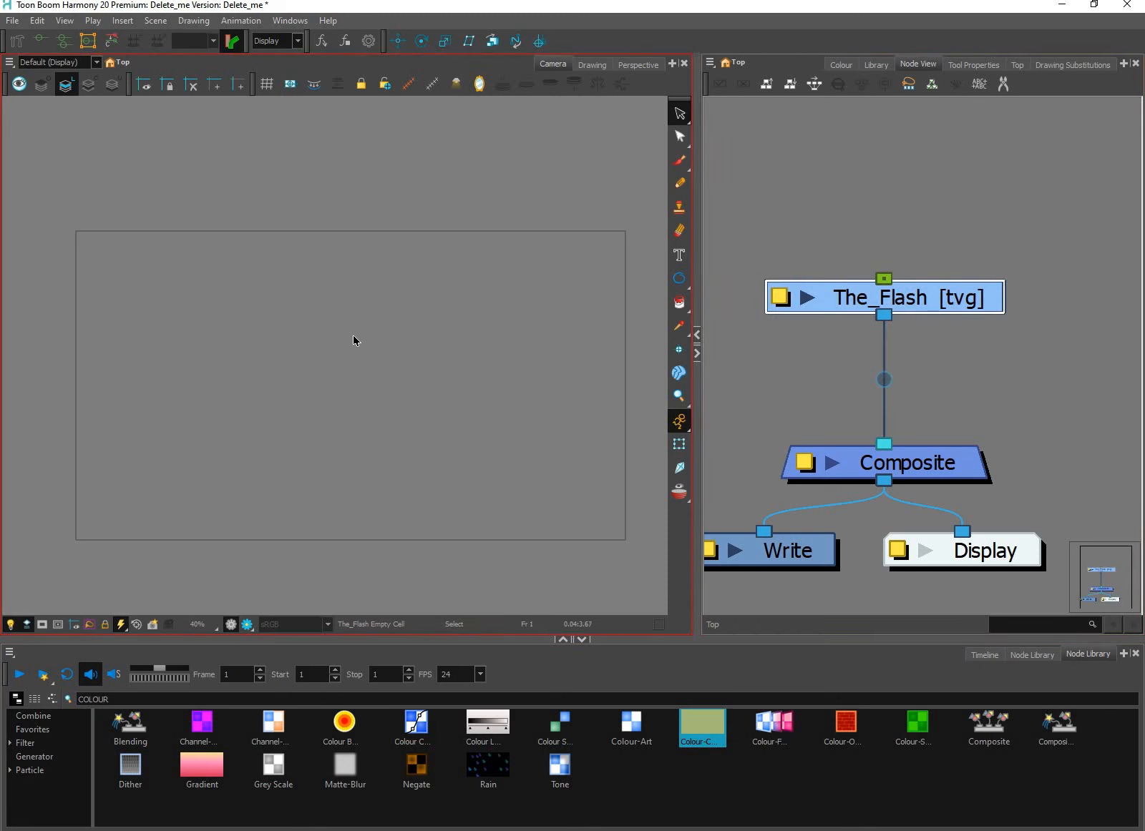
right_click(351, 334)
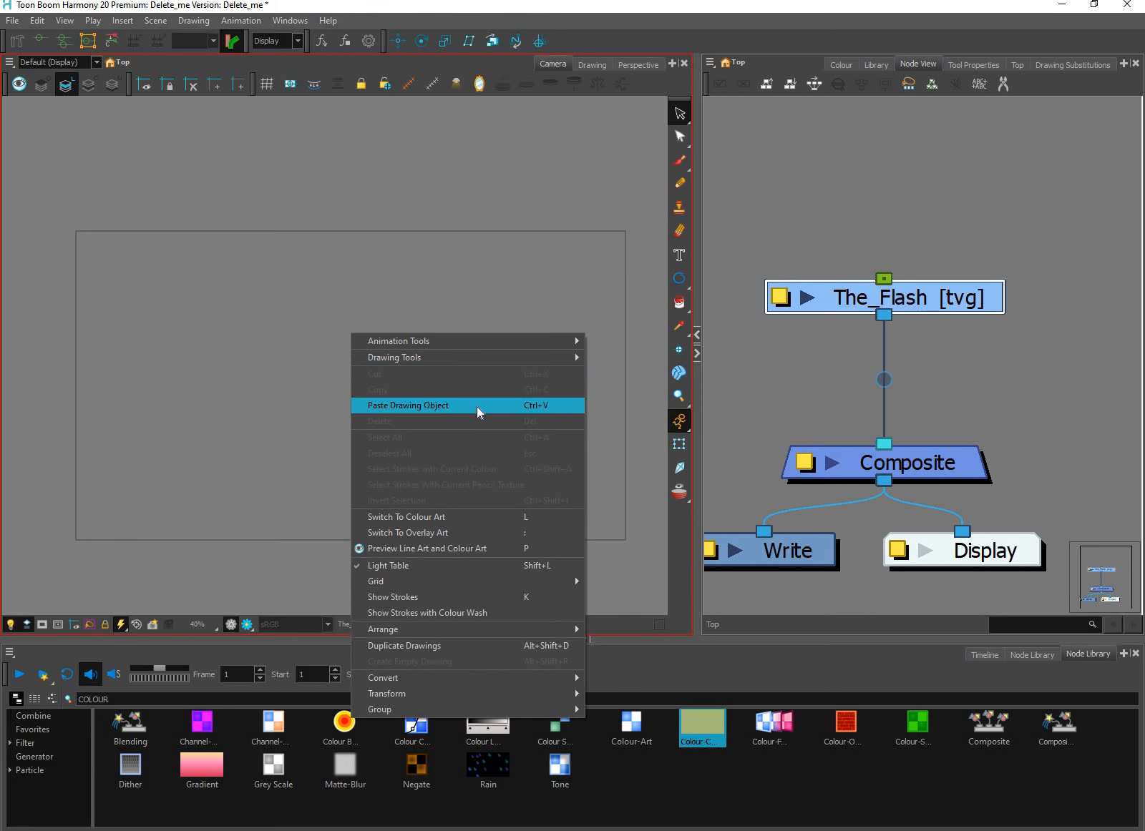
click(536, 417)
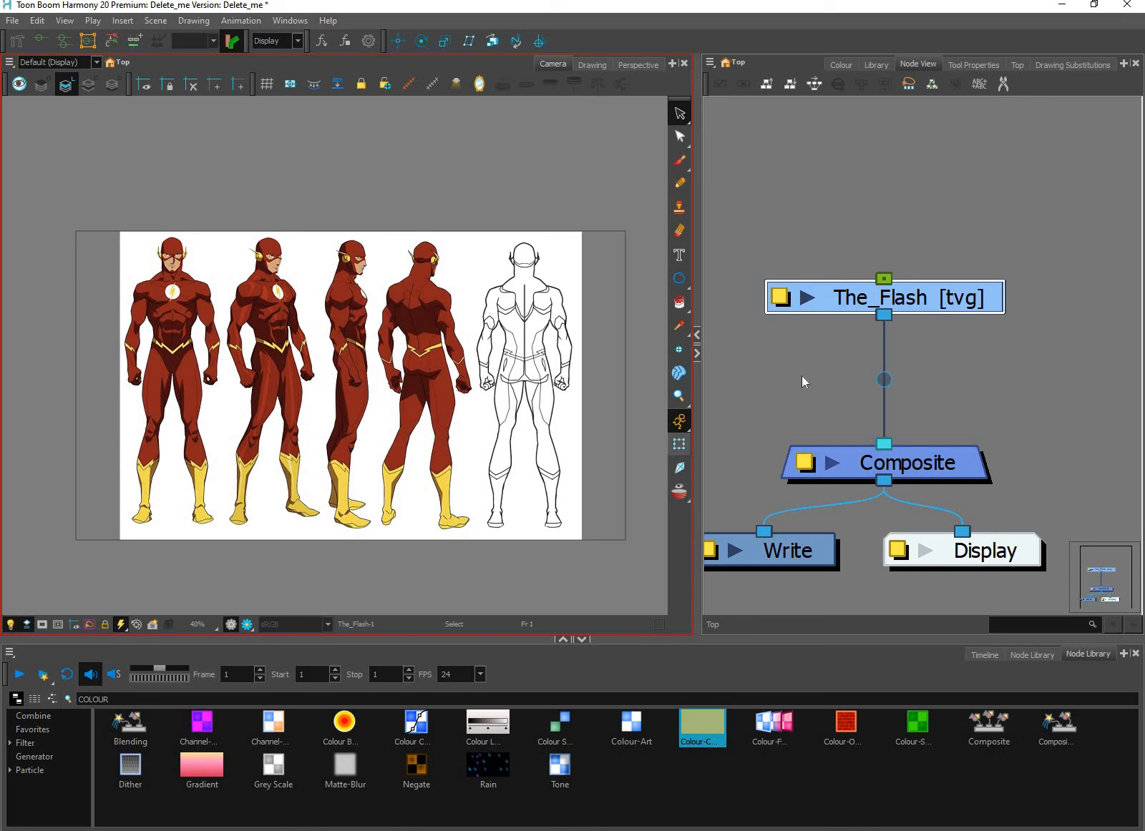
Step: Move the The_Flash node slightly closer to the Composite, lock it in its layer properties, and deselect it
click(934, 350)
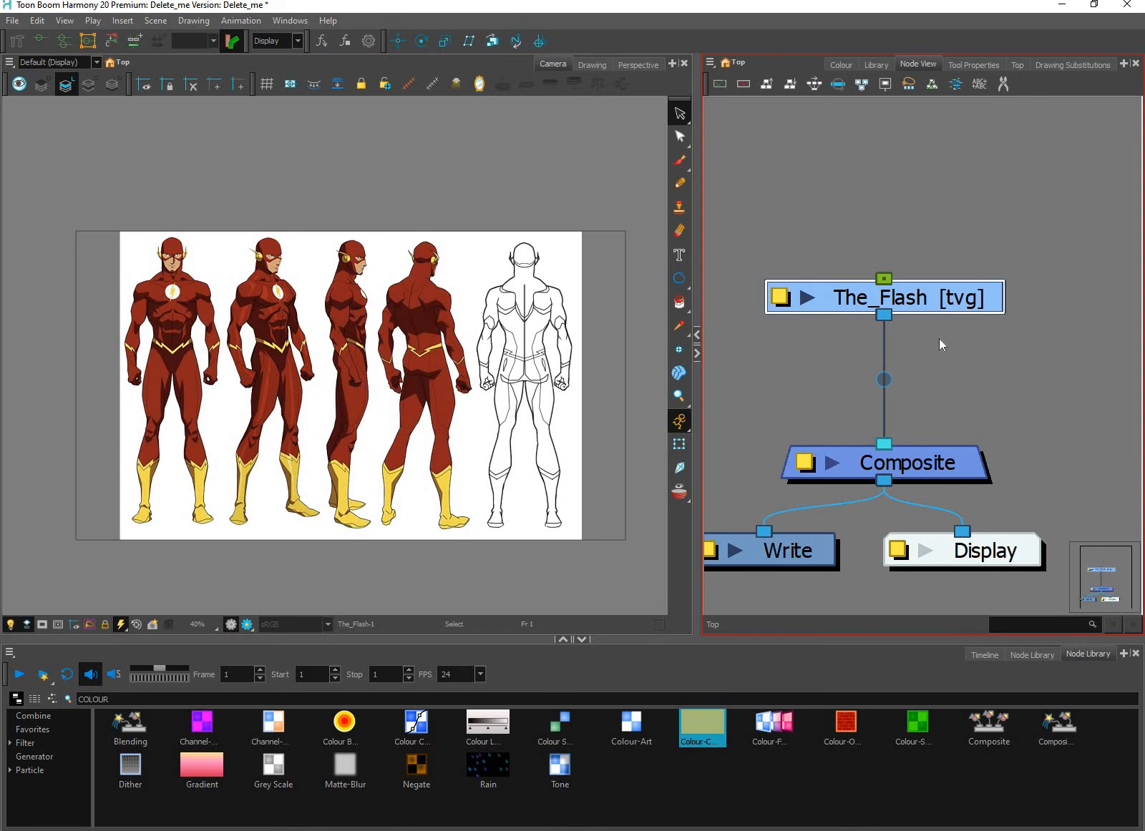
drag(924, 302, 929, 330)
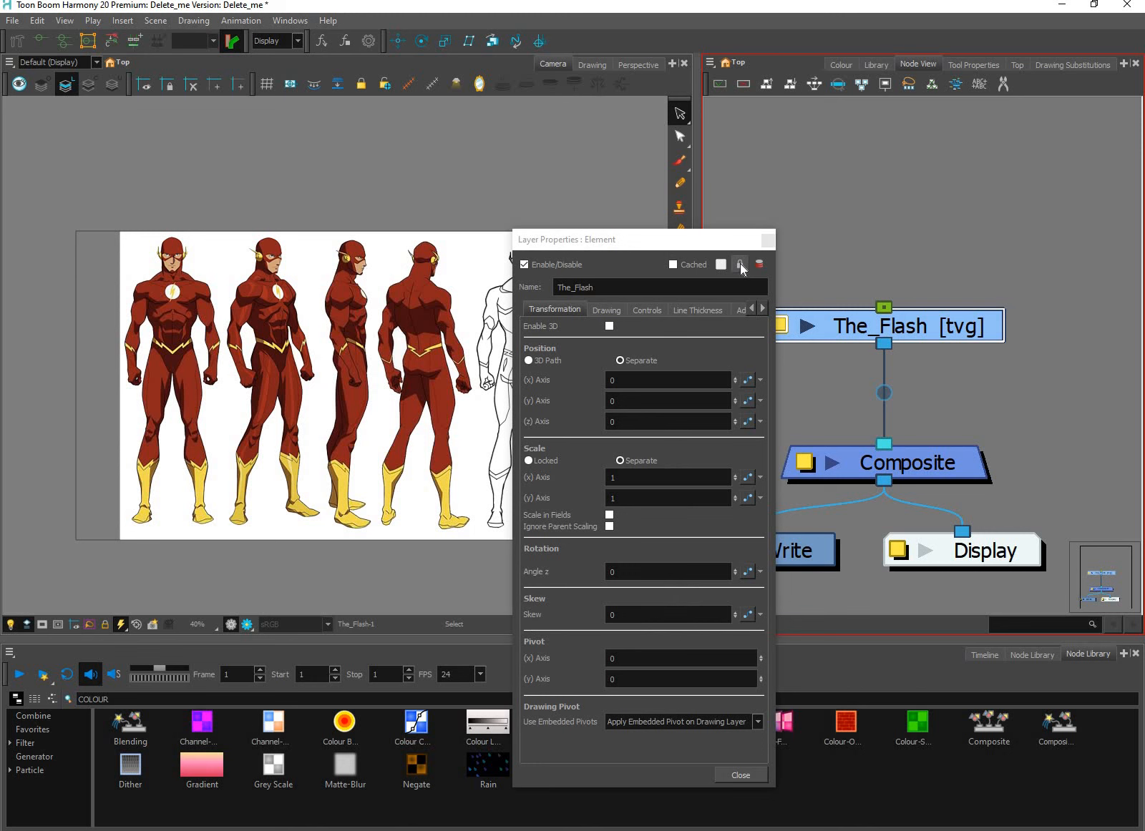
click(741, 265)
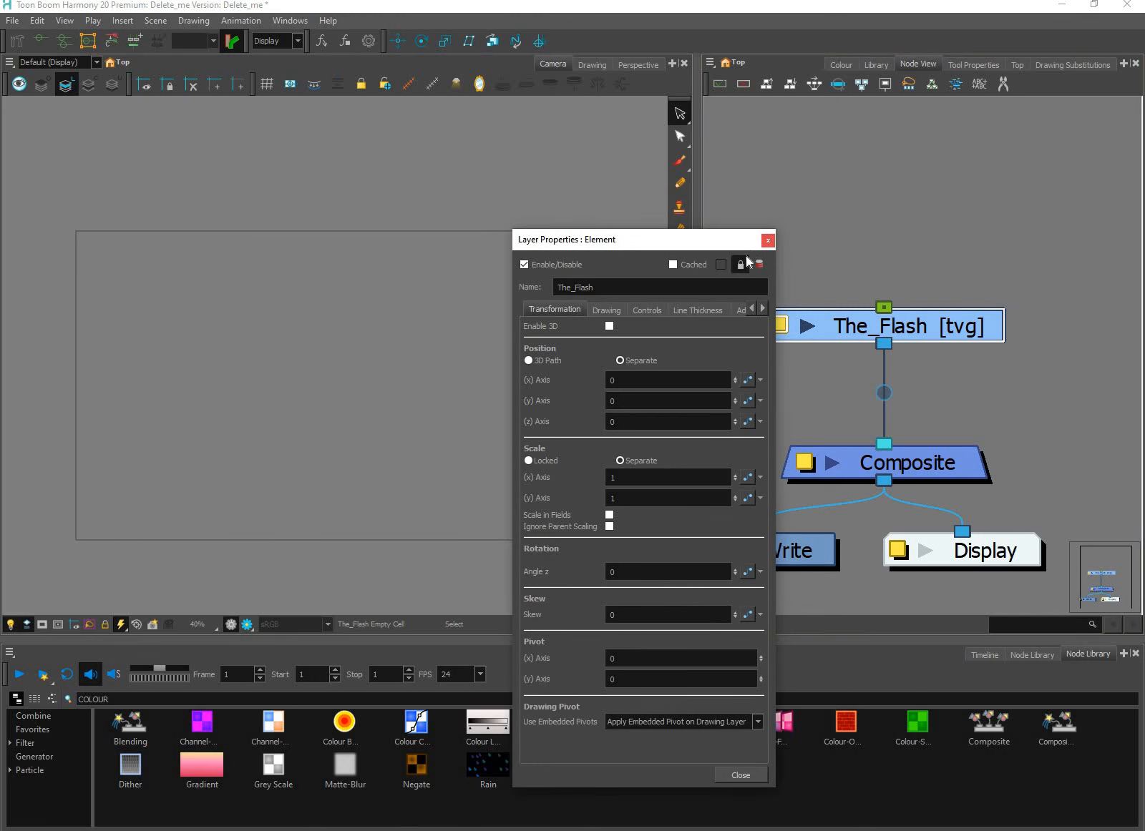
click(991, 262)
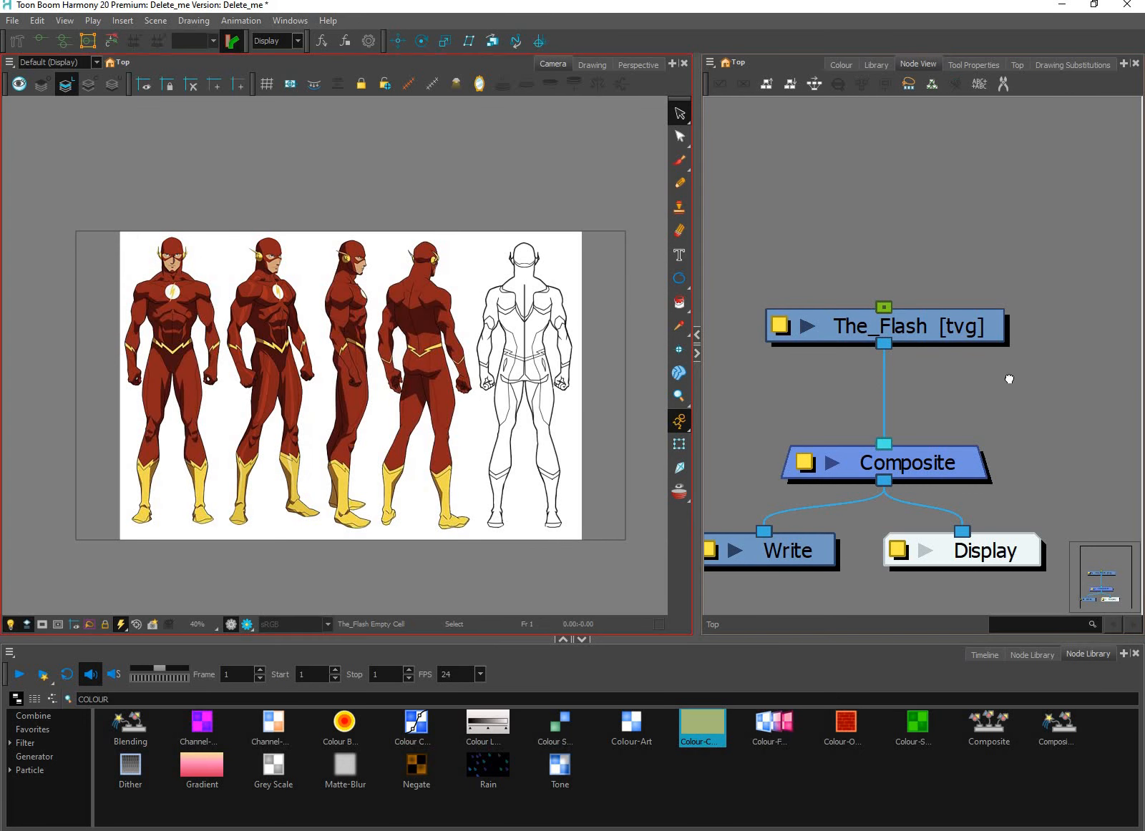
Step: Show the timeline and move the The_Flash node sideways to make room above the Composite, leaving it deselected
drag(1027, 433, 1092, 411)
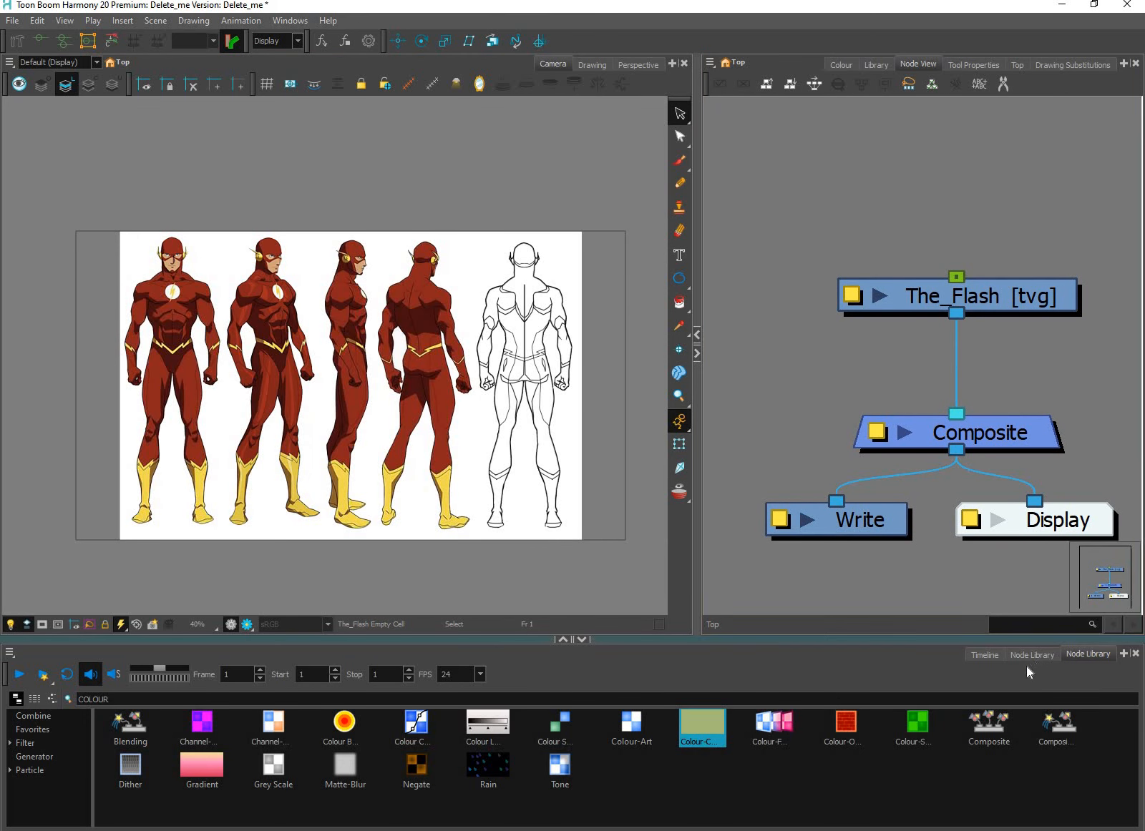
click(997, 657)
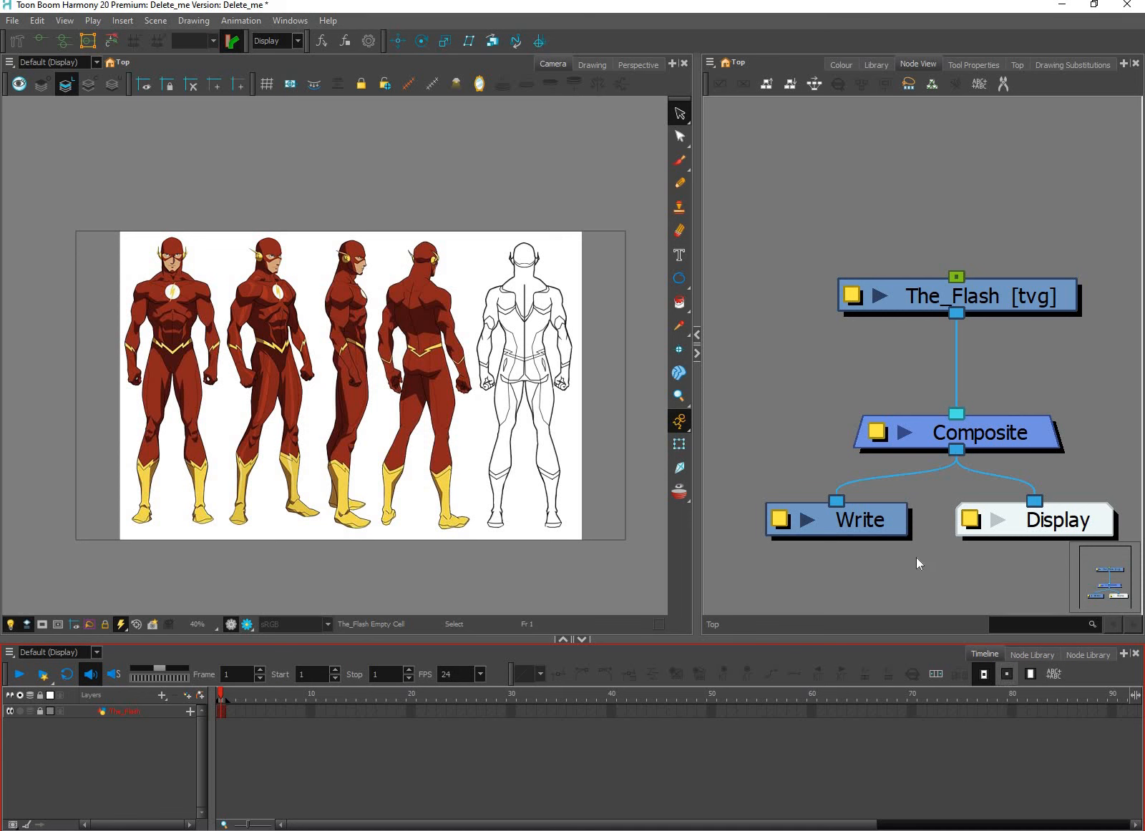
click(970, 327)
drag(906, 353, 866, 380)
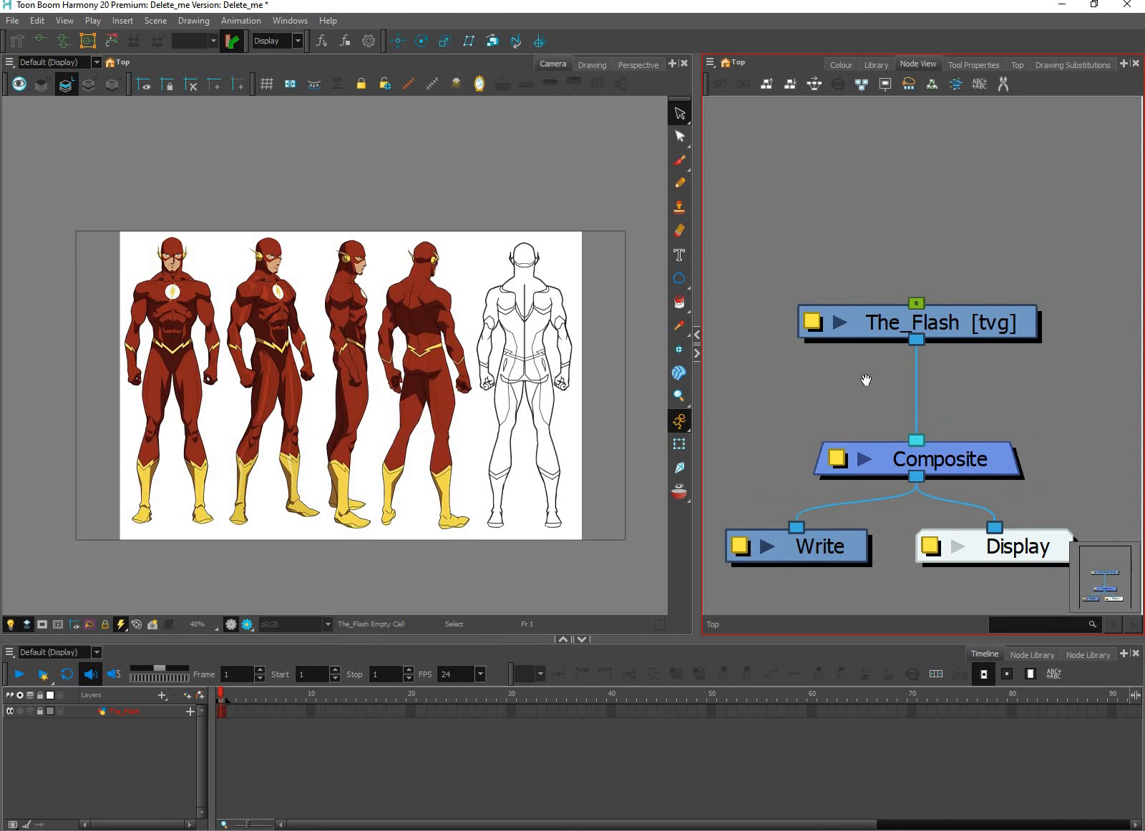
drag(863, 331, 968, 334)
scroll(865, 341, left, 3)
click(861, 341)
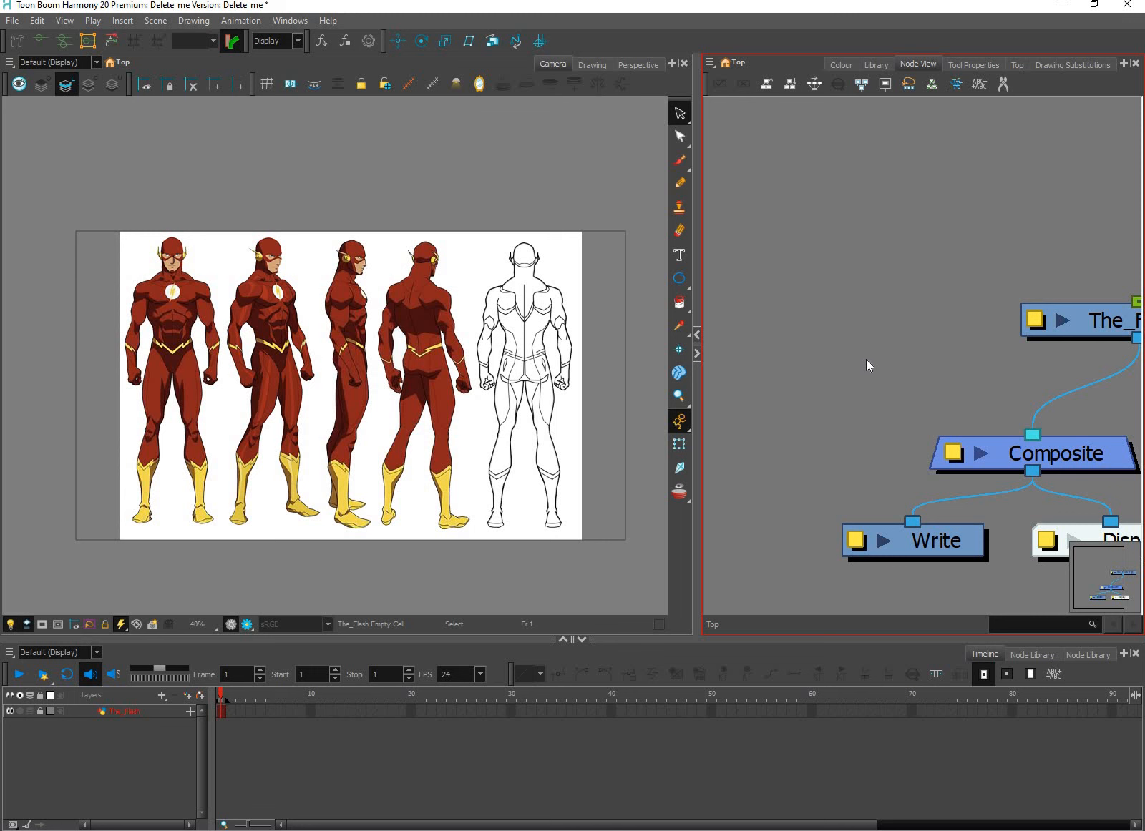
Step: Add a vector drawing layer named Drawing and connect it to the Composite in front of The_Flash
key(ctrl+r)
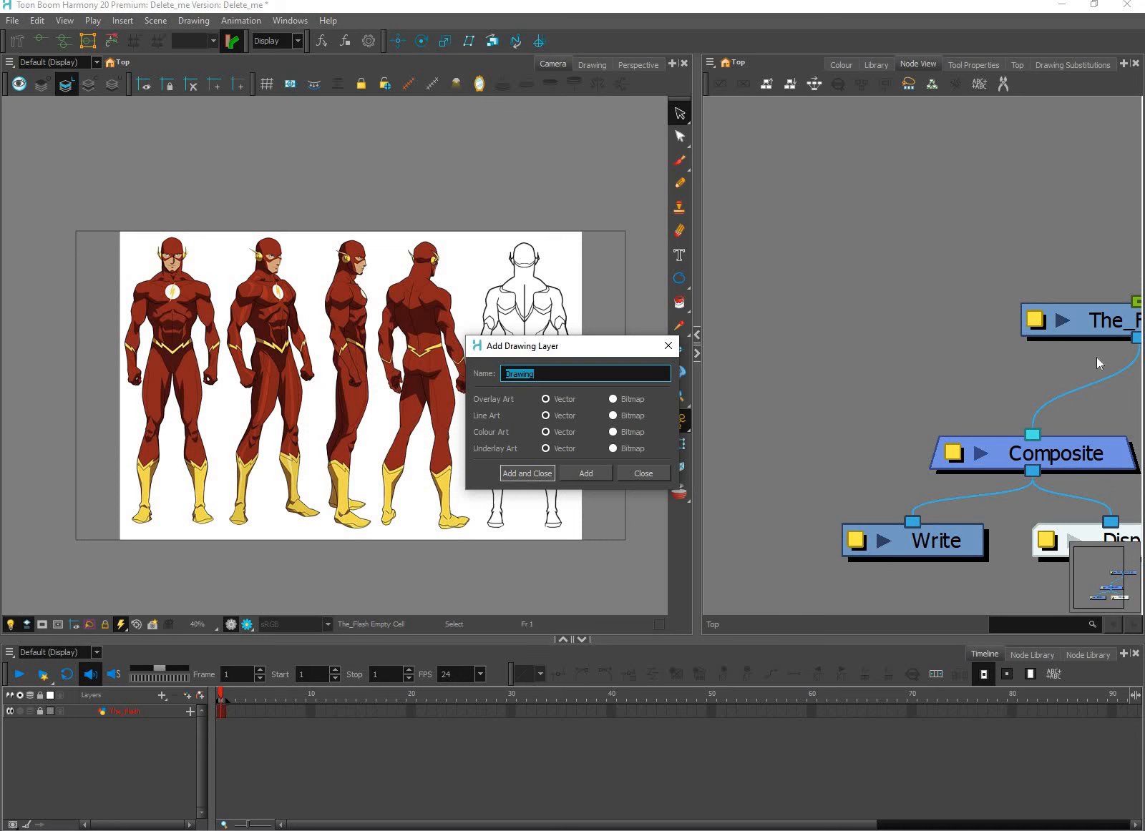
key(Return)
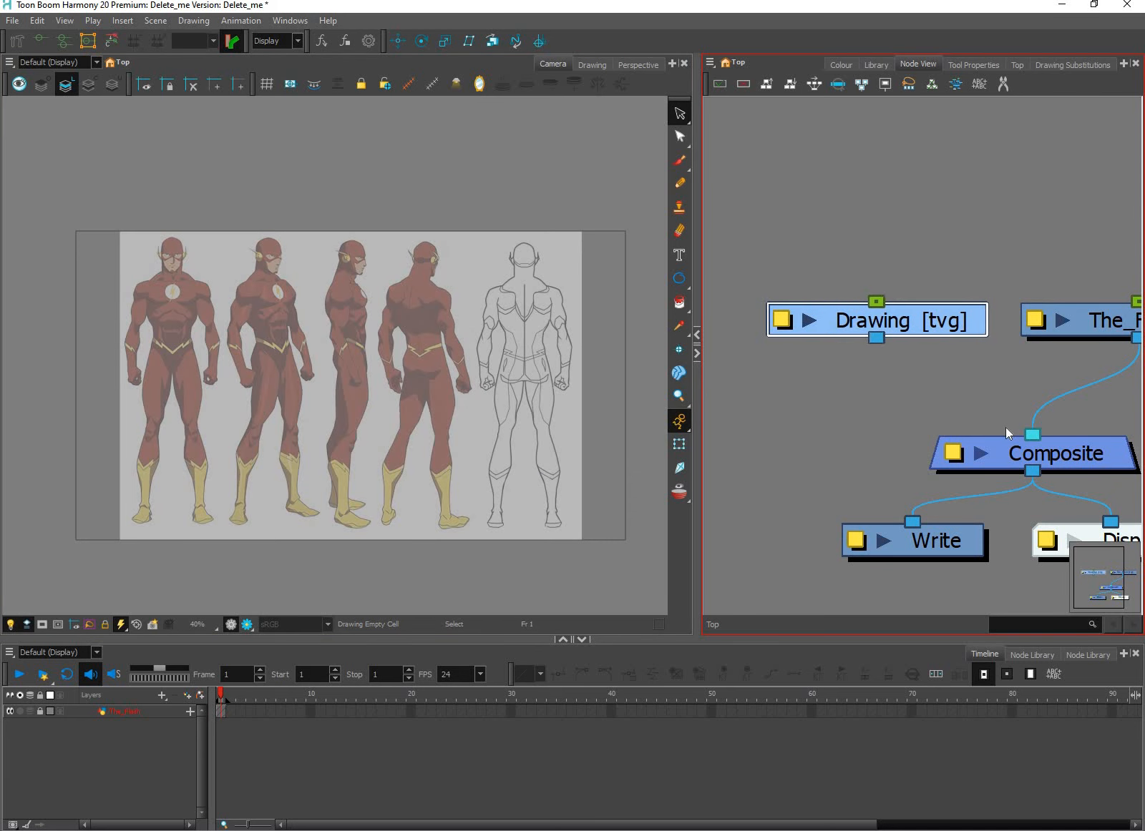
mouse_move(876, 338)
mouse_down()
mouse_move(877, 365)
mouse_move(1001, 433)
mouse_up()
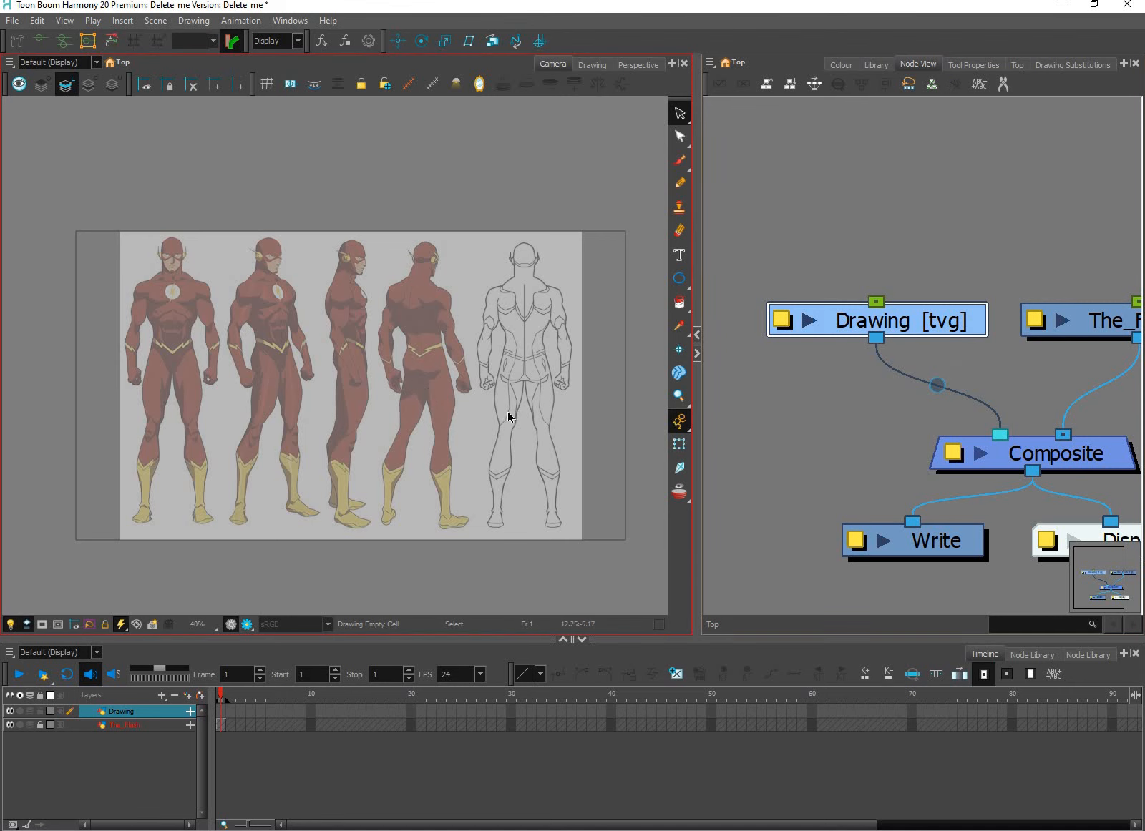
Step: Turn off the light table in the Camera view to show the Flash turnaround at full strength
drag(470, 409, 540, 423)
key(2)
key(2)
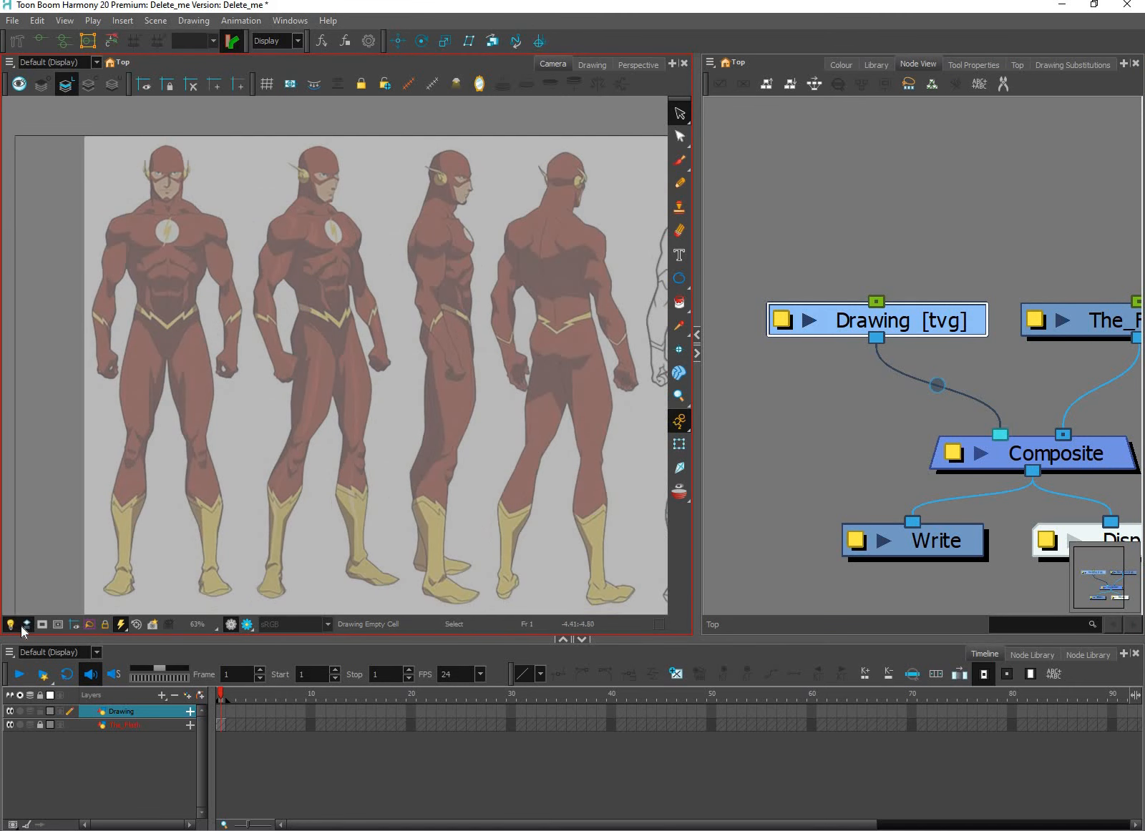
click(11, 625)
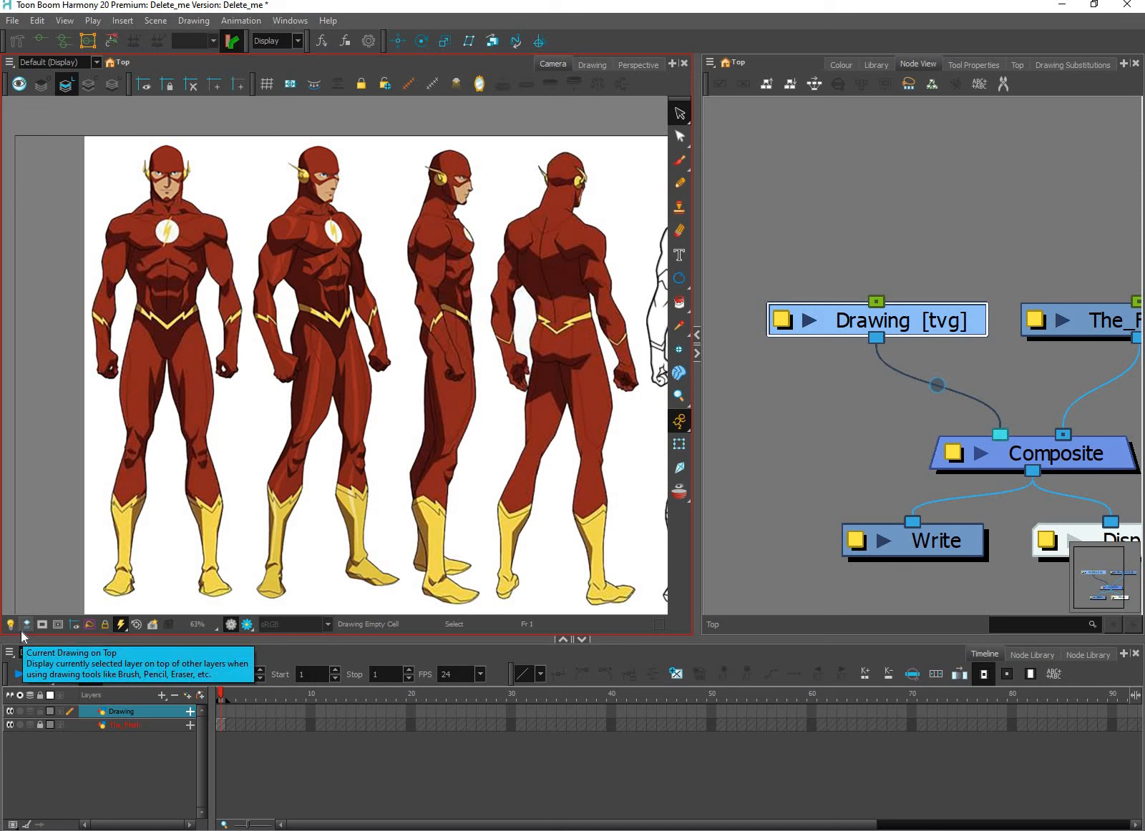
Step: Magnify the Camera view's status controls to examine the light table and Current Drawing on Top toggles
key(super+plus)
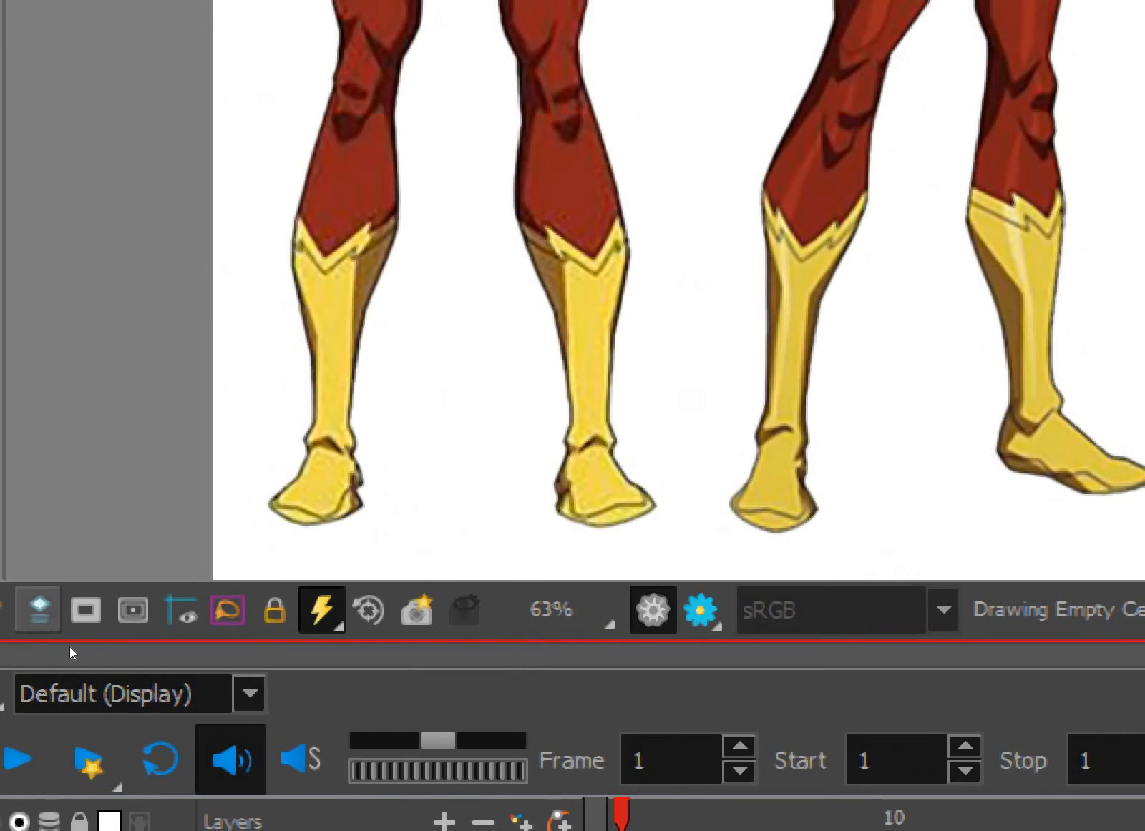
key(super+minus)
key(super+minus)
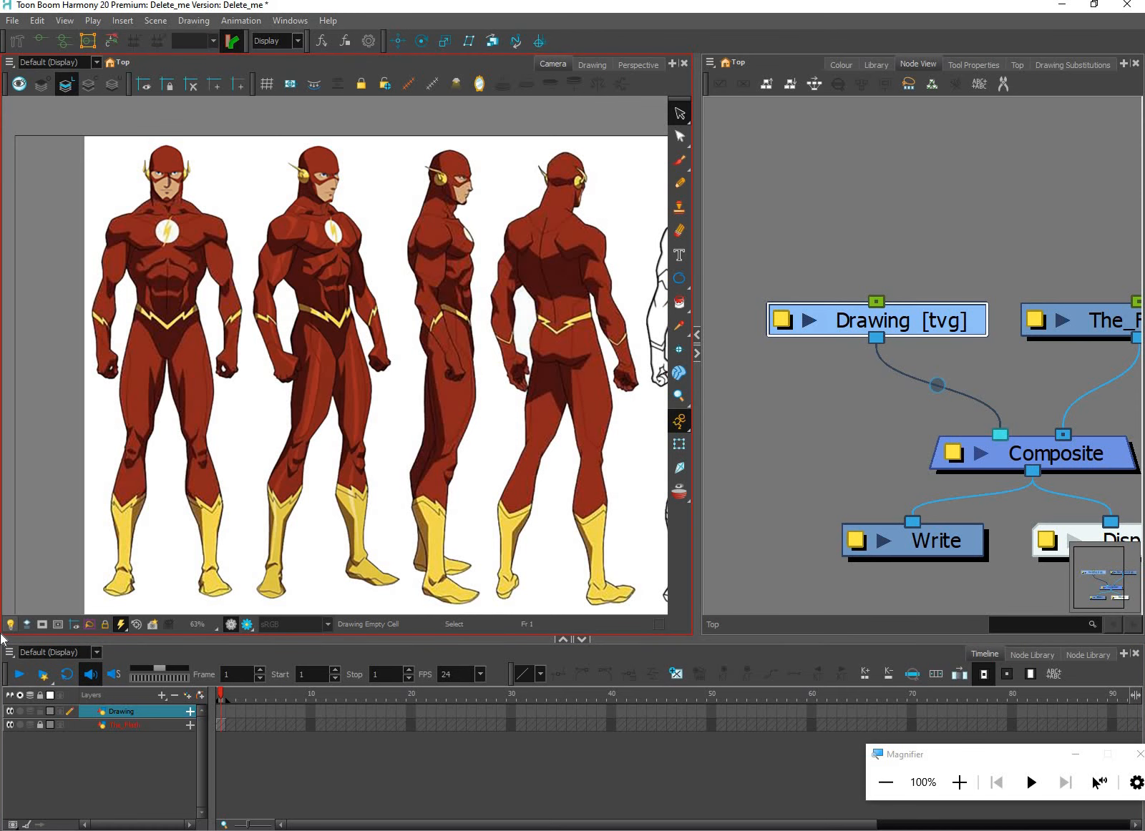
key(super+plus)
key(super+plus)
key(super+plus)
key(super+plus)
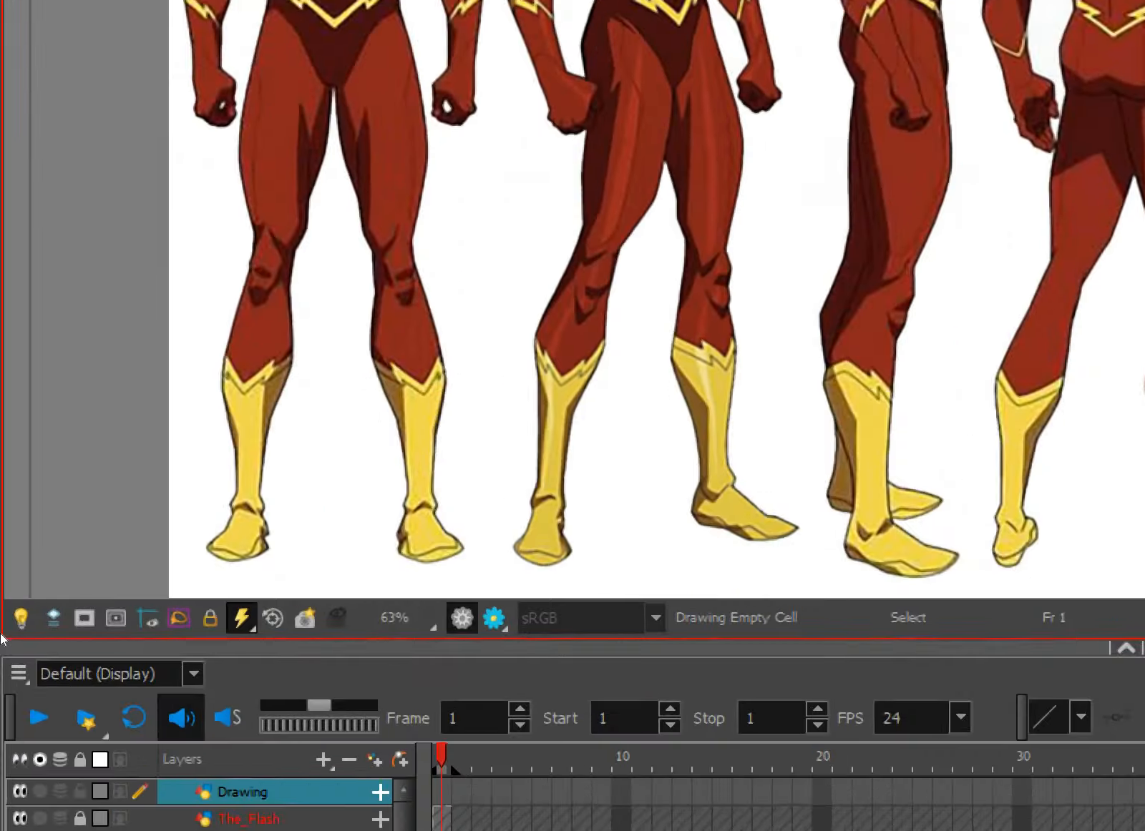
key(super+plus)
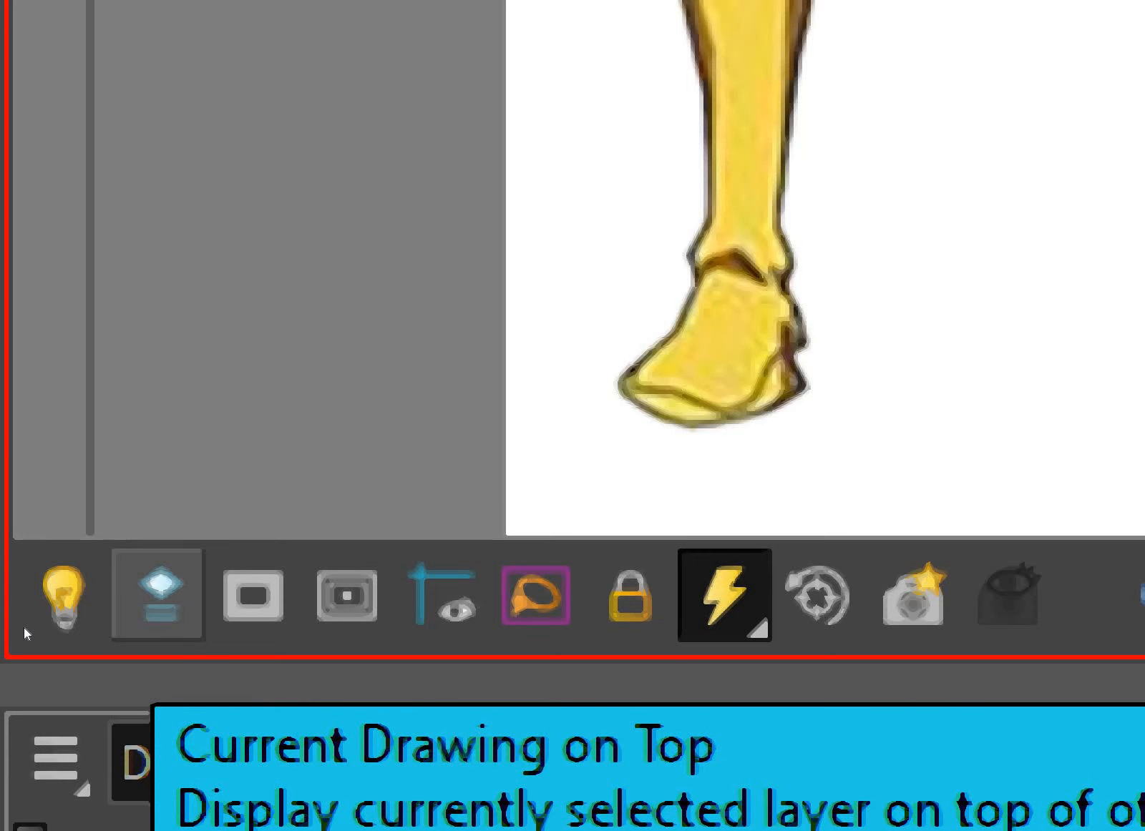
key(super+minus)
key(super+minus)
key(super+minus)
key(super+minus)
key(super+minus)
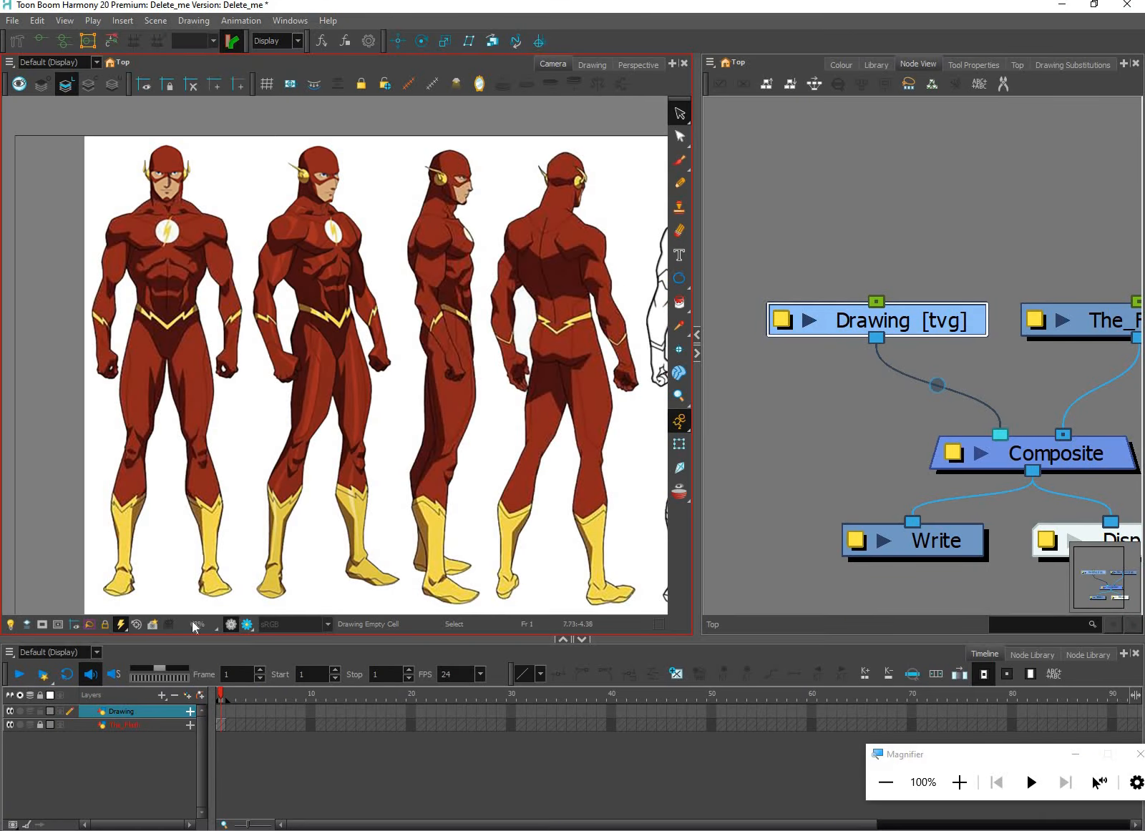
Step: Turn the light table back on and slightly raise LightTable Opacity in the Top Light transparency settings
key(shift+l)
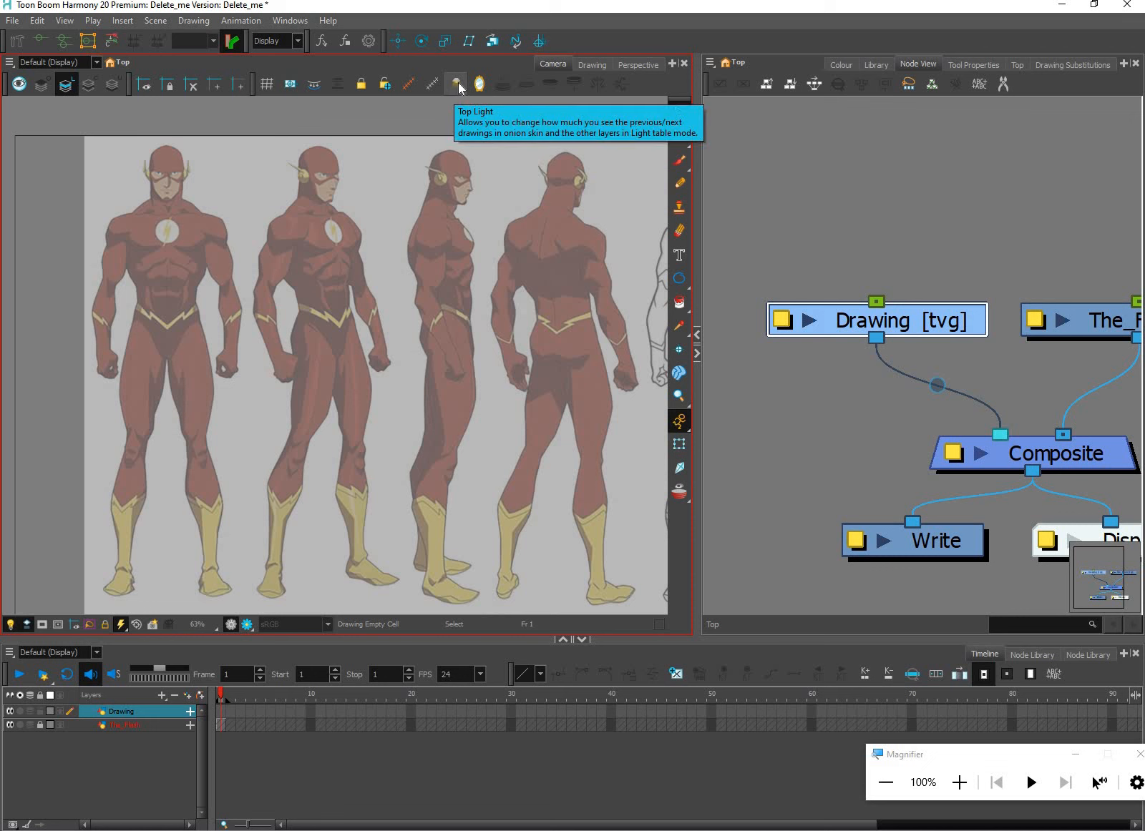
click(456, 85)
right_click(455, 64)
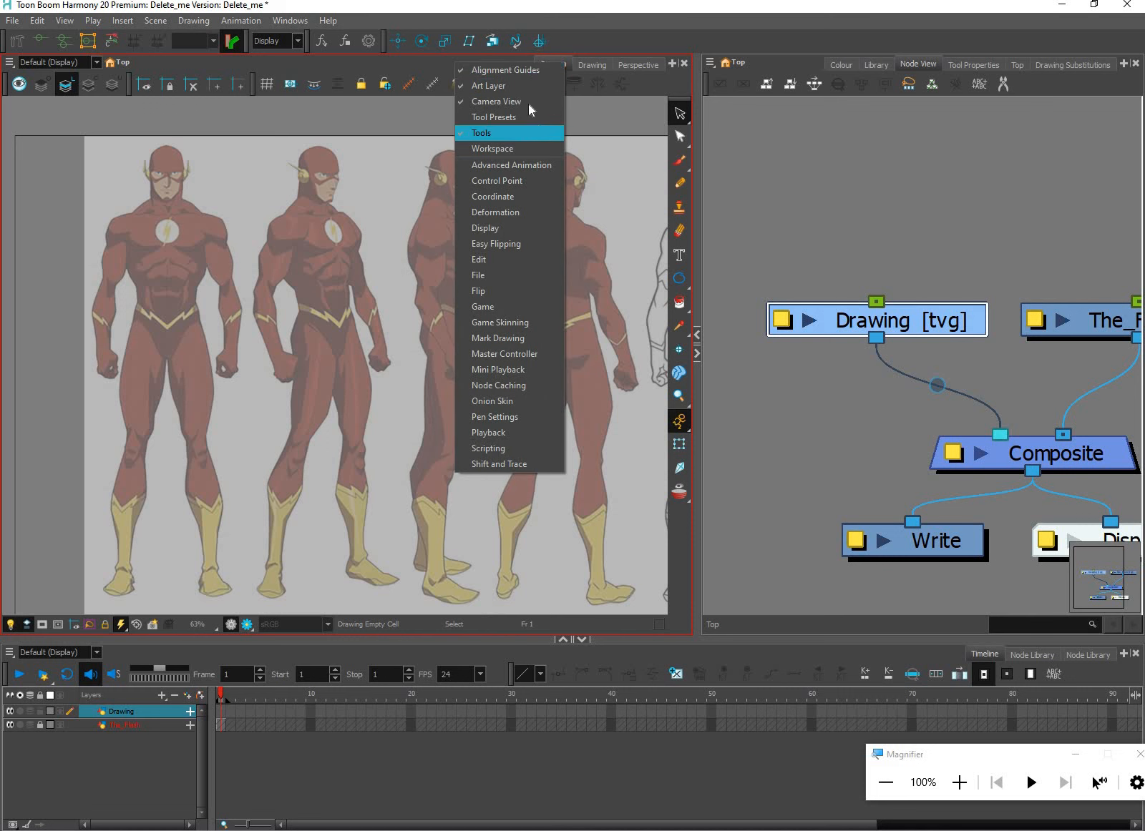
click(458, 85)
click(457, 84)
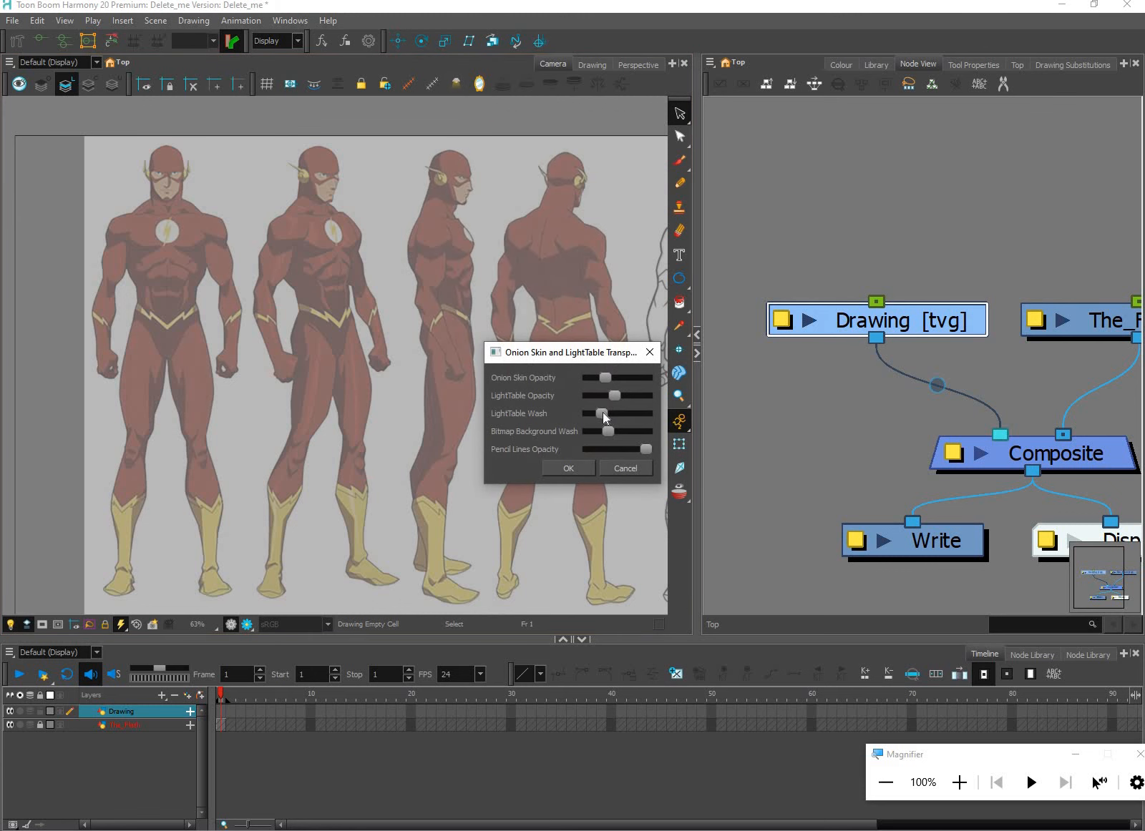
mouse_move(603, 417)
mouse_down()
mouse_move(626, 415)
mouse_move(594, 415)
mouse_move(621, 413)
mouse_move(598, 416)
mouse_move(607, 398)
mouse_move(631, 396)
mouse_move(618, 396)
mouse_move(621, 406)
mouse_up()
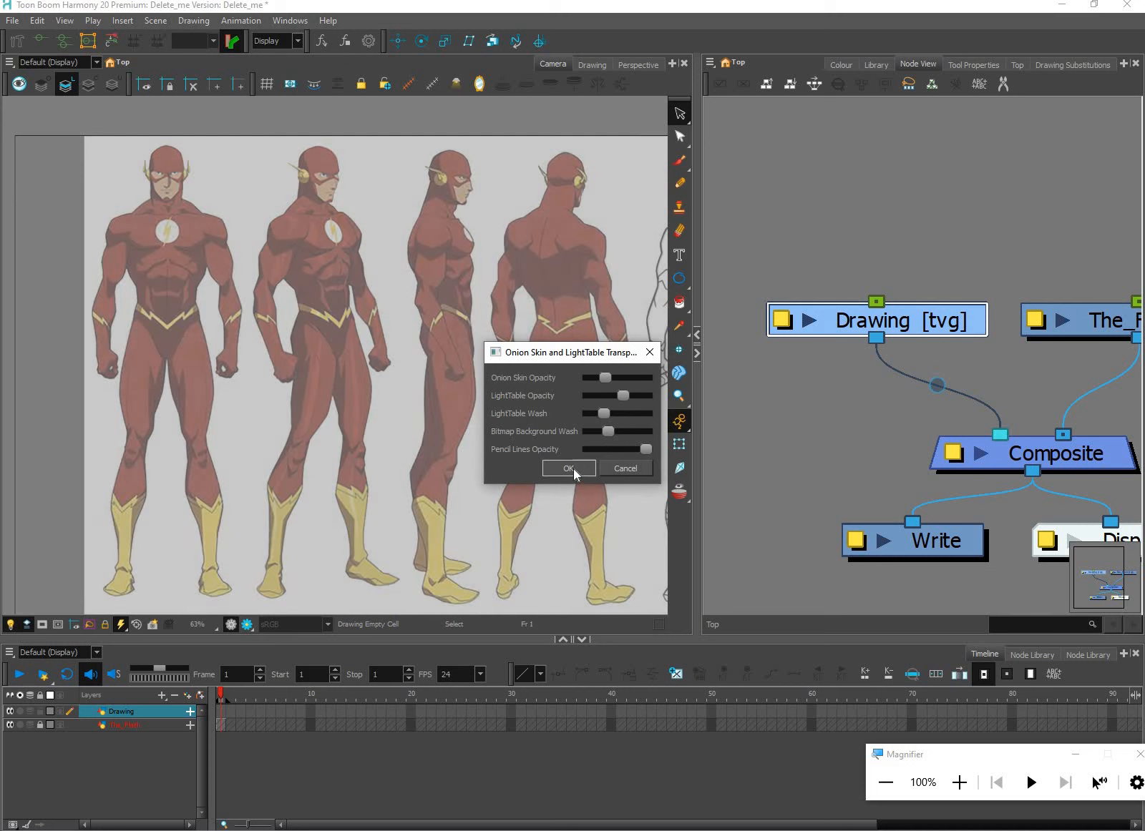
click(575, 474)
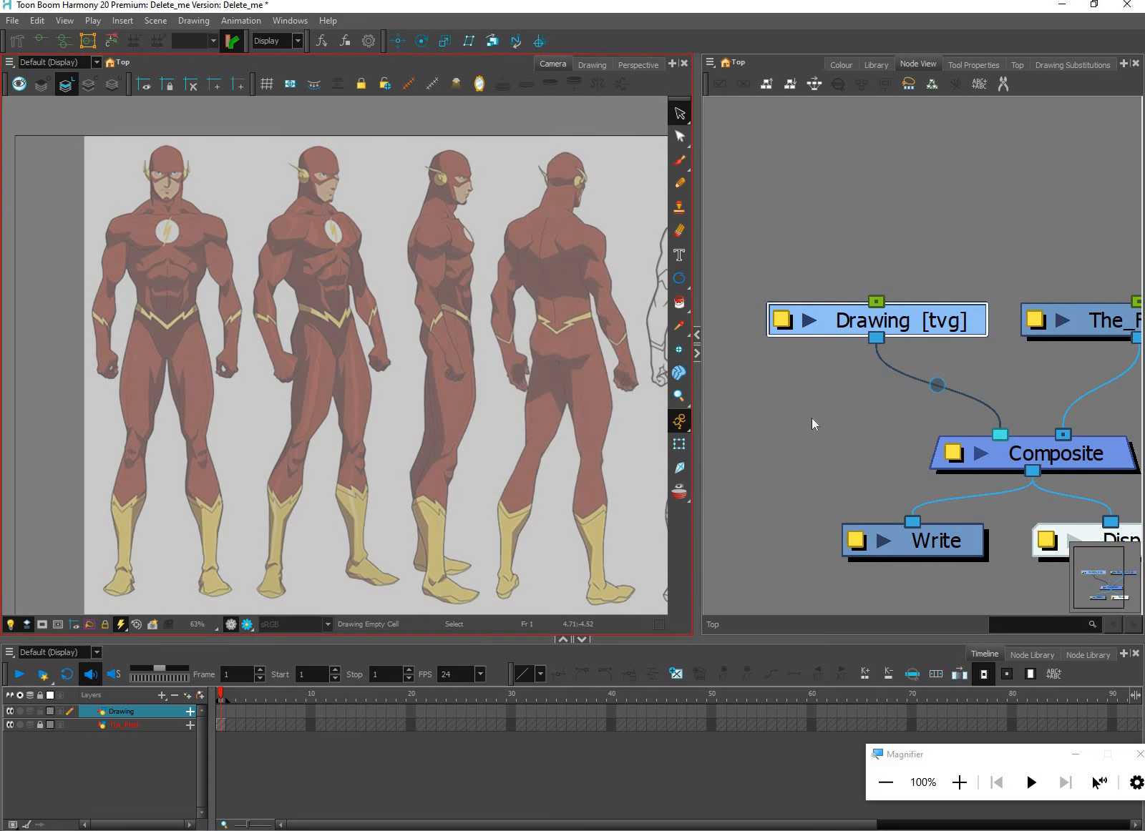
Step: Deselect the Drawing node, close the Windows Magnifier, and save the Delete_me scene
click(799, 437)
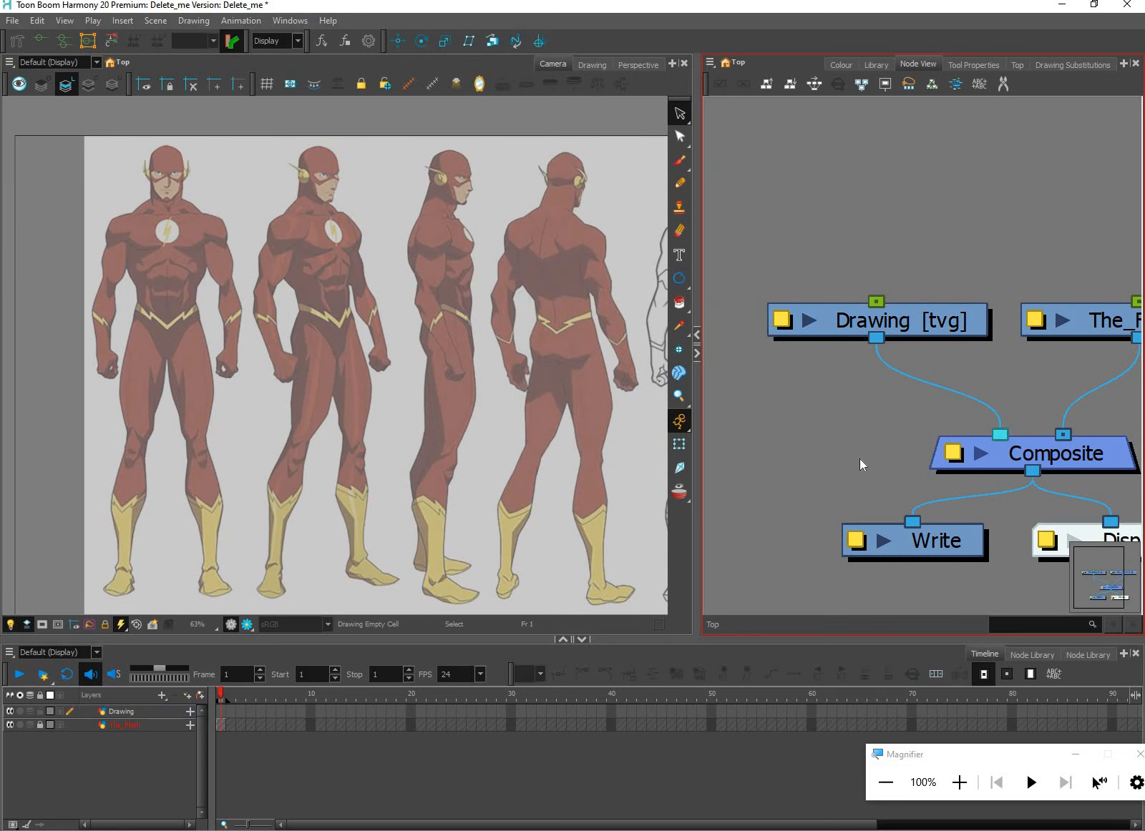
click(1134, 752)
key(ctrl+s)
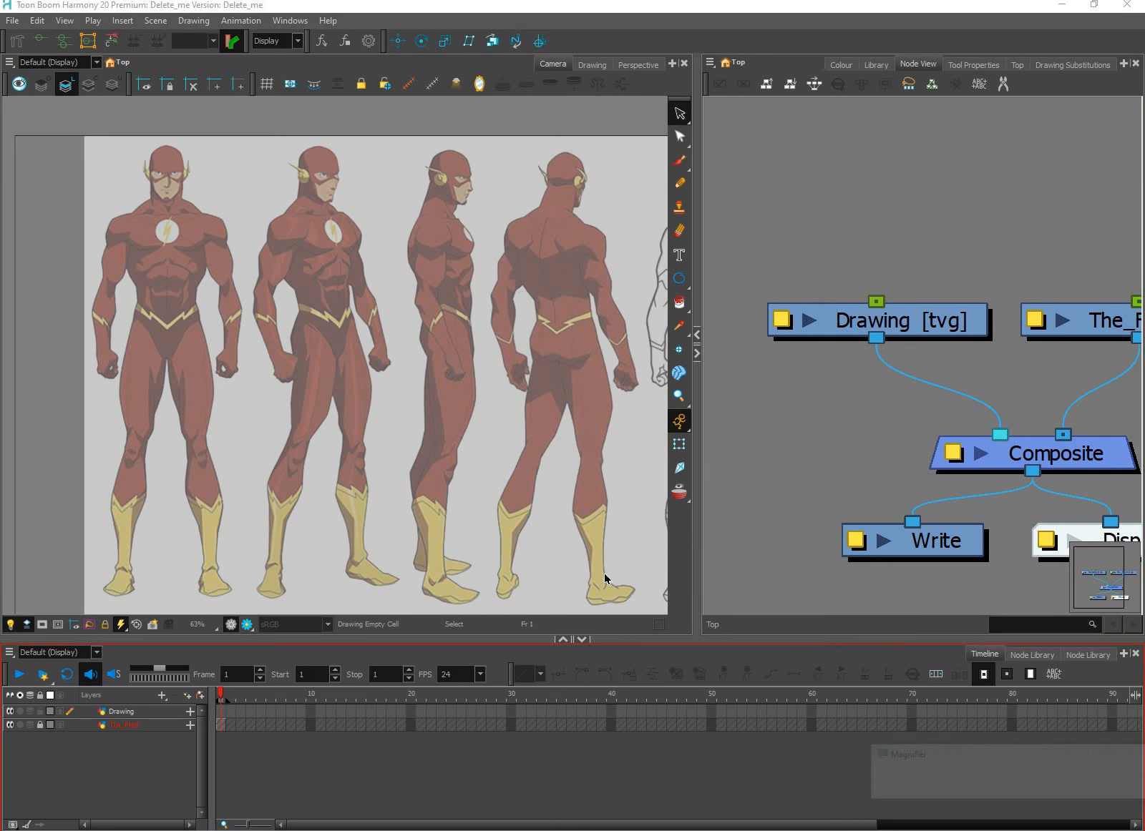
click(323, 356)
key(space)
drag(239, 299, 373, 310)
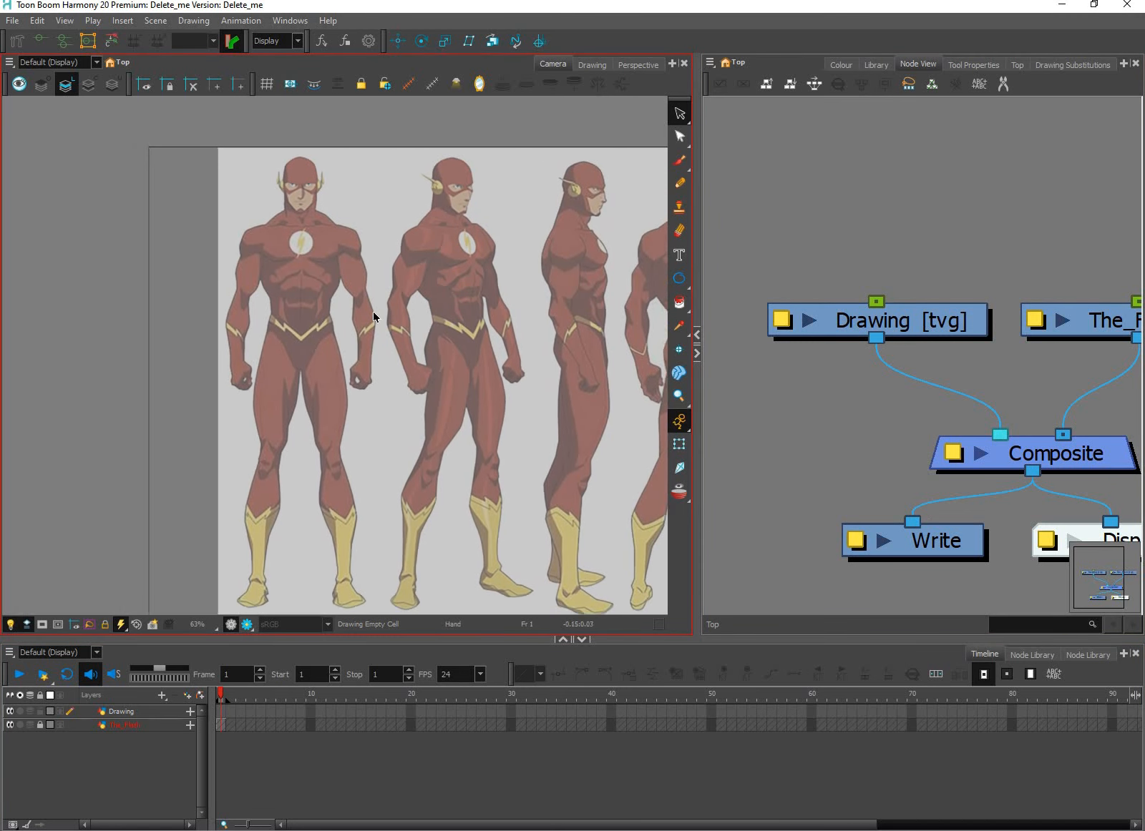
scroll(371, 327, up, 1)
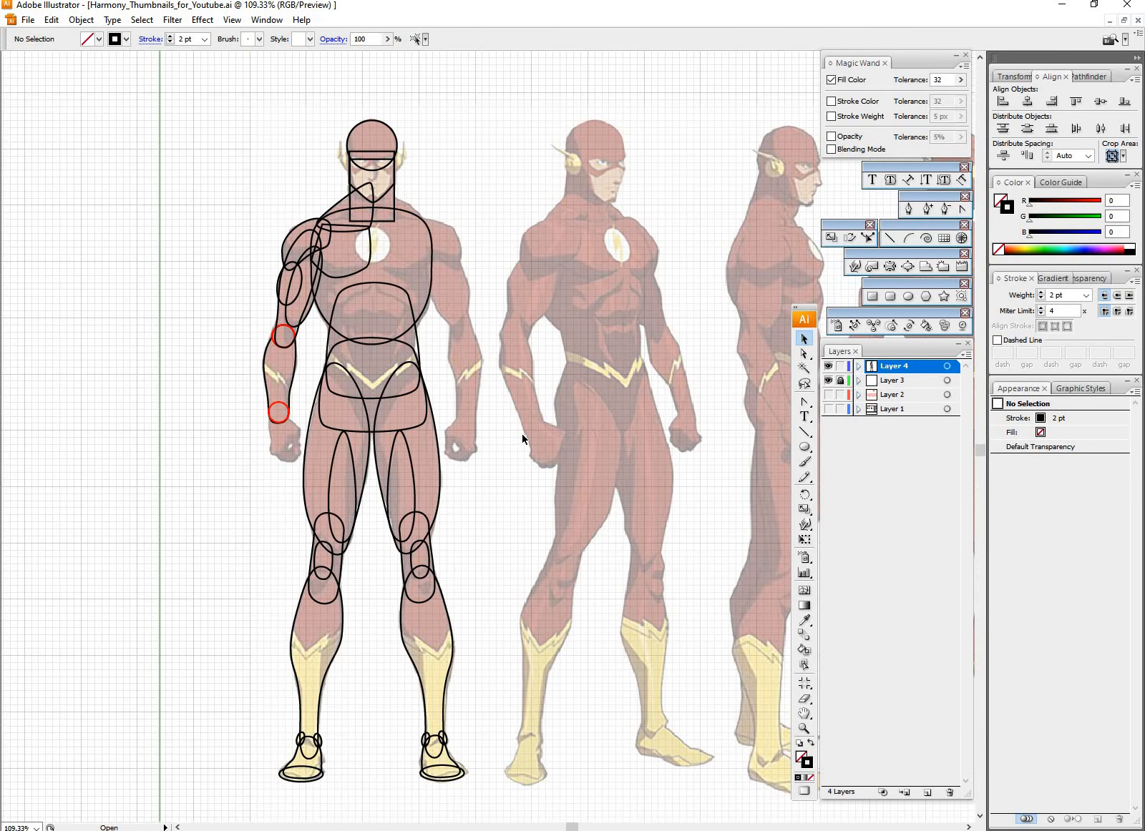
Step: In Illustrator, examine the construction shapes traced over the front-facing Flash at 200% zoom
drag(541, 530, 511, 485)
drag(452, 519, 501, 575)
drag(466, 430, 471, 454)
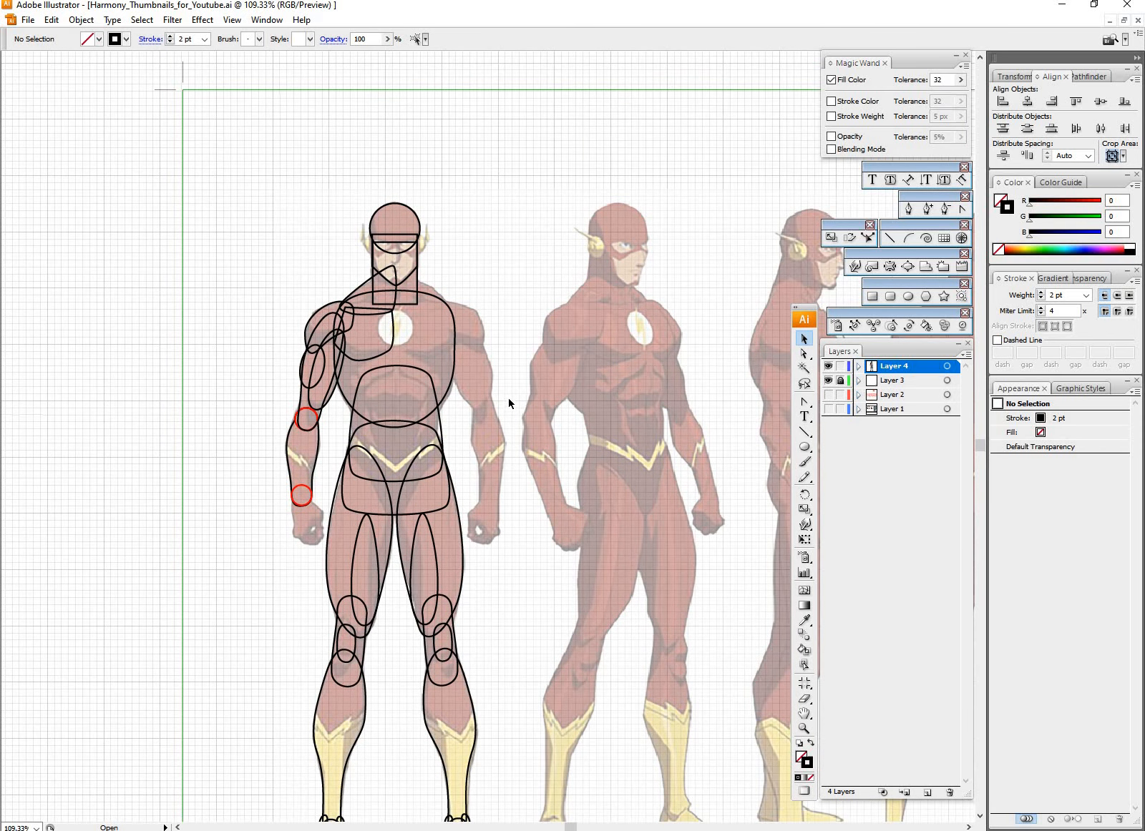
key(z)
click(500, 376)
click(501, 375)
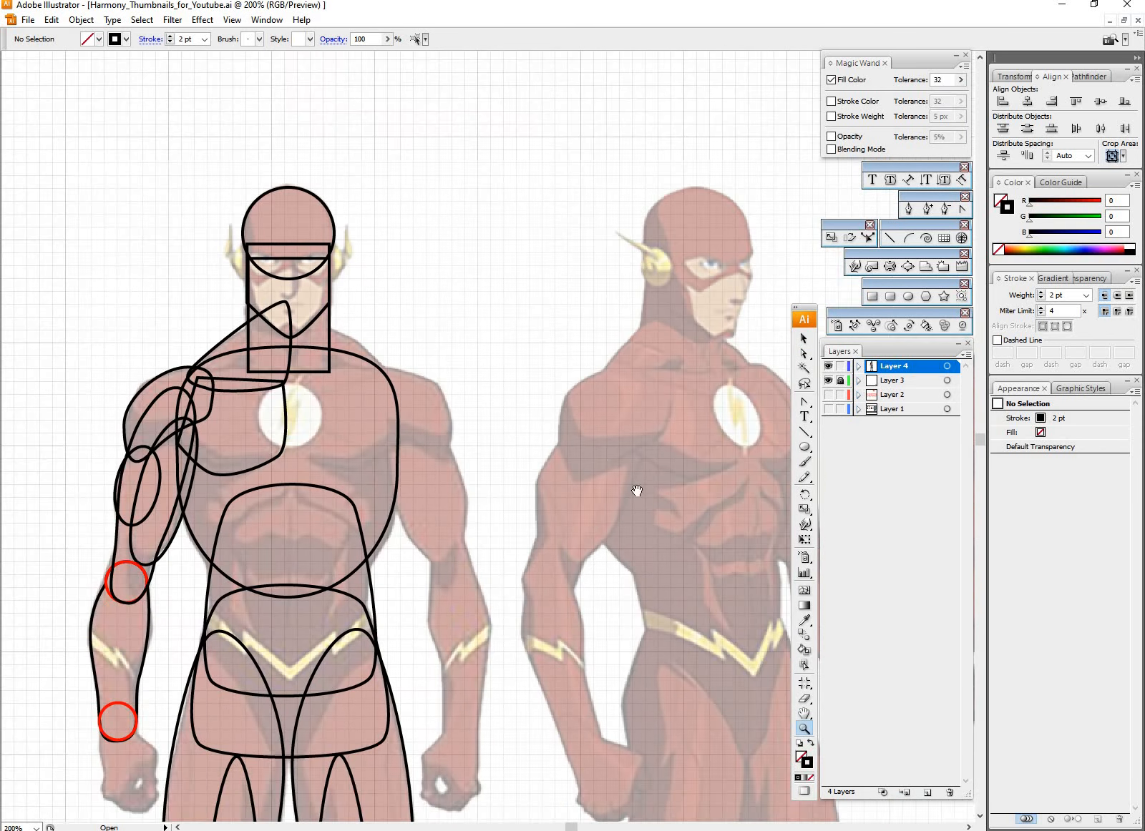
drag(332, 507, 439, 450)
key(v)
drag(300, 410, 292, 374)
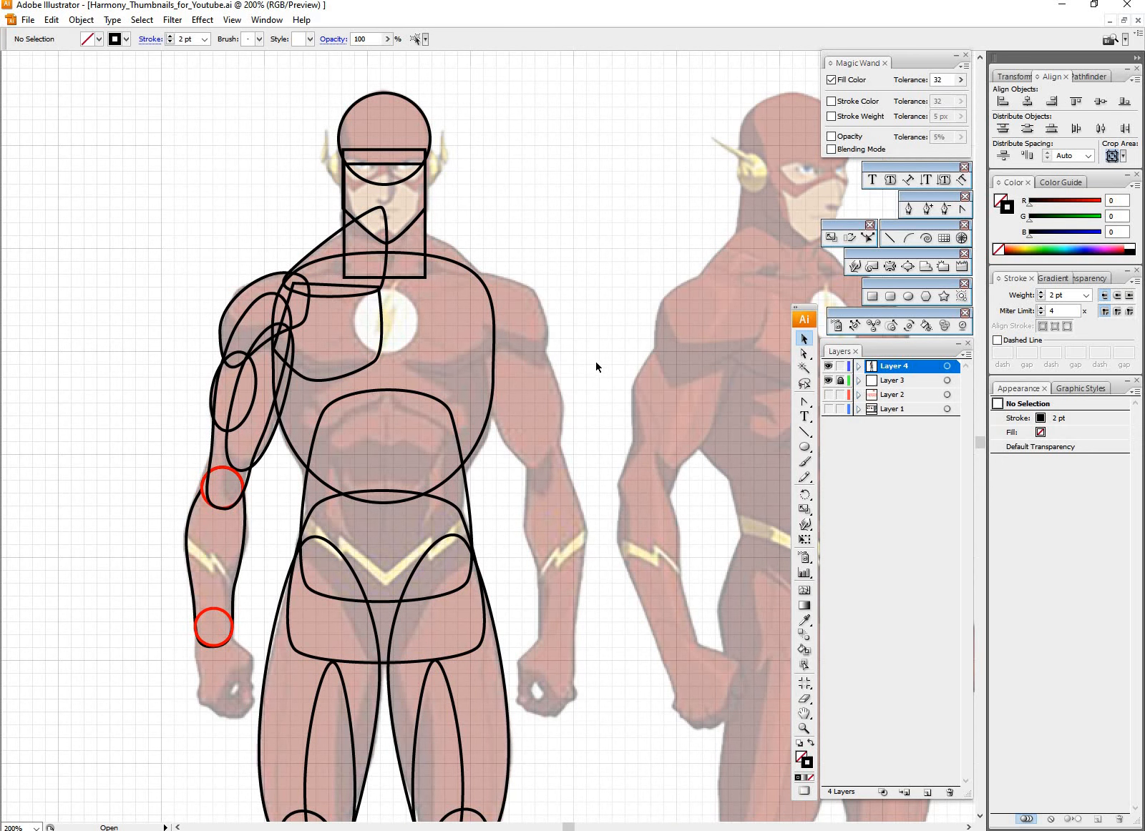
Step: Compare the three-quarter, side and back views of the Flash with the front view's body-part breakdown
scroll(601, 331, right, 3)
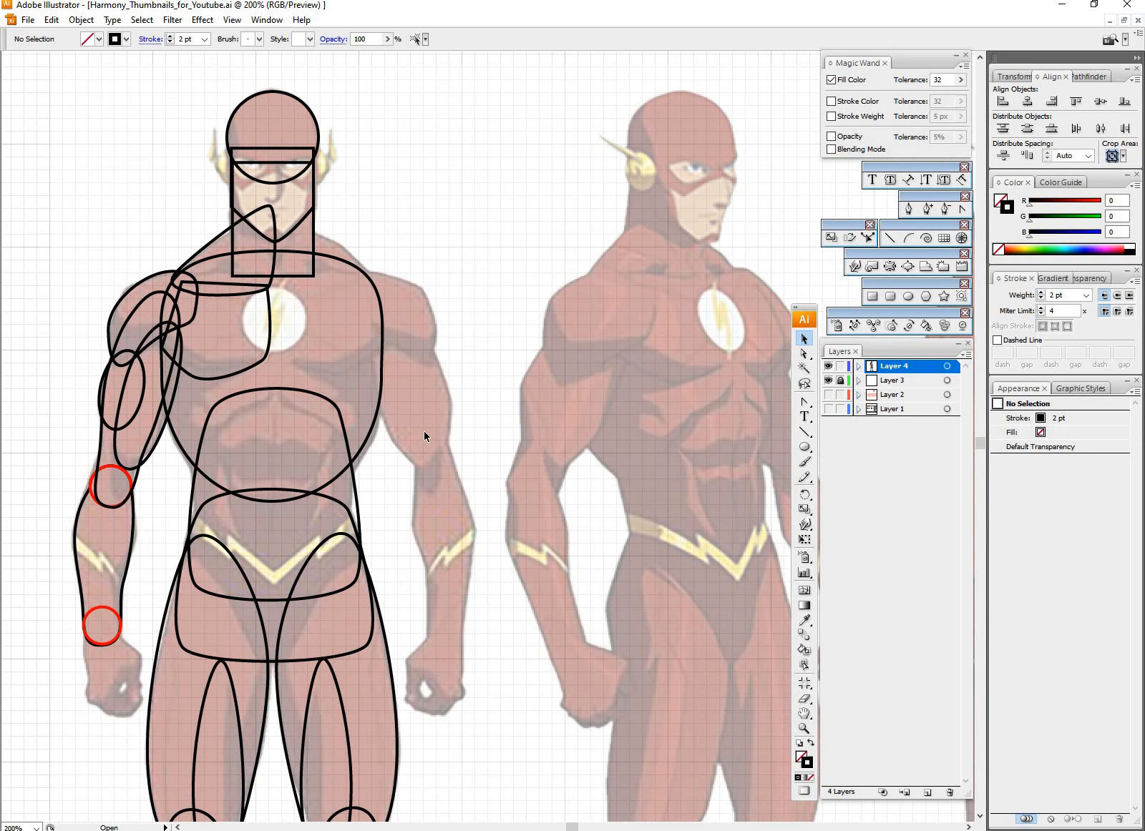
scroll(438, 423, right, 4)
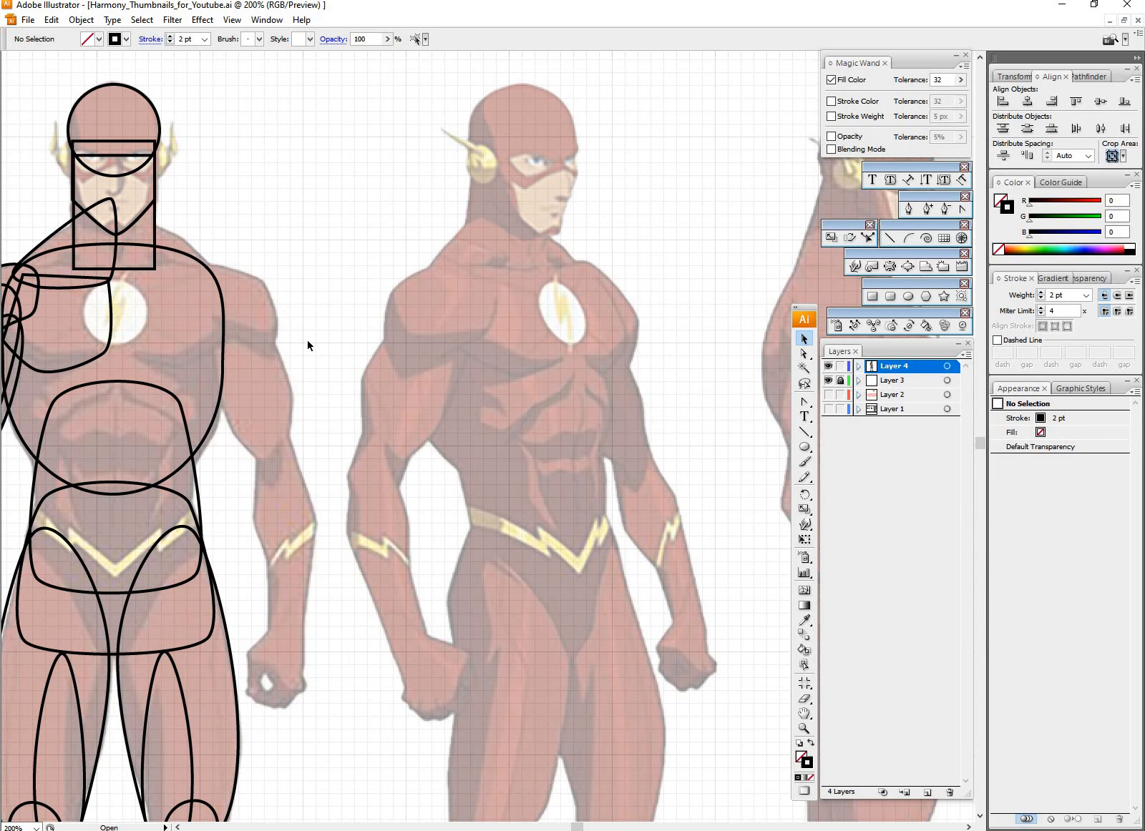
scroll(465, 412, right, 3)
scroll(602, 405, right, 4)
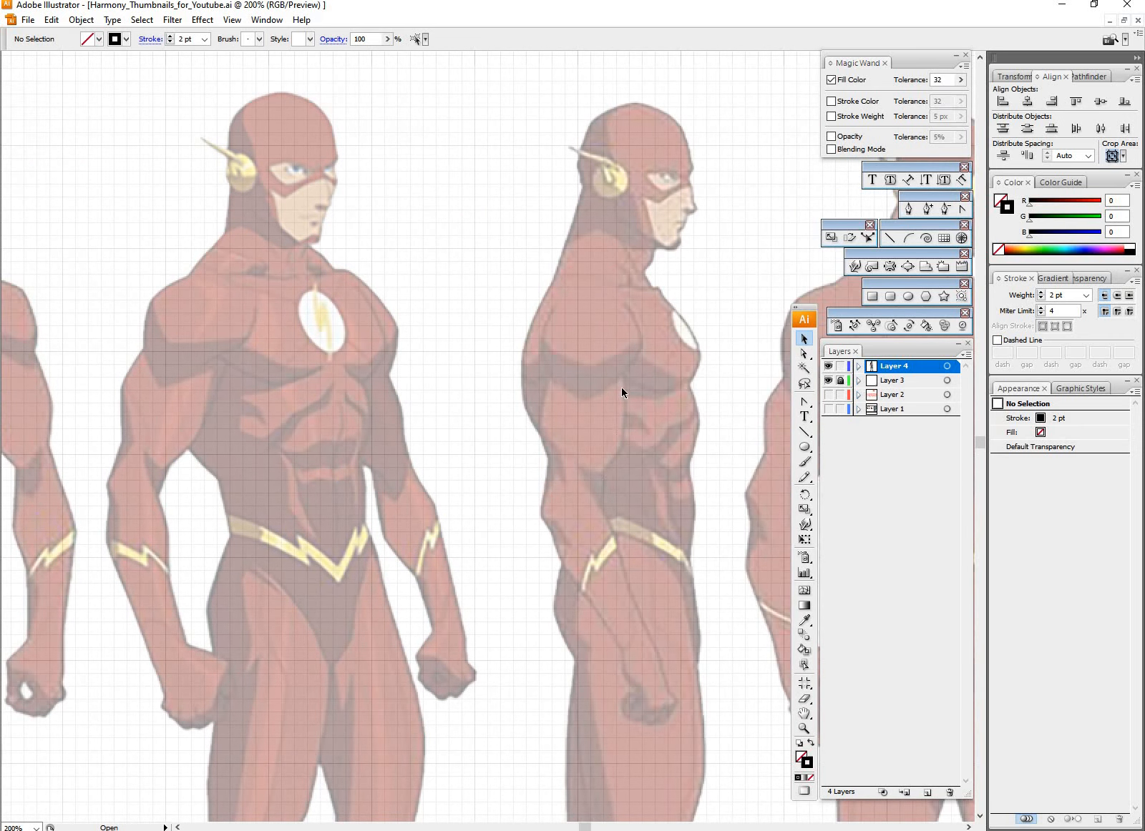
scroll(538, 503, right, 4)
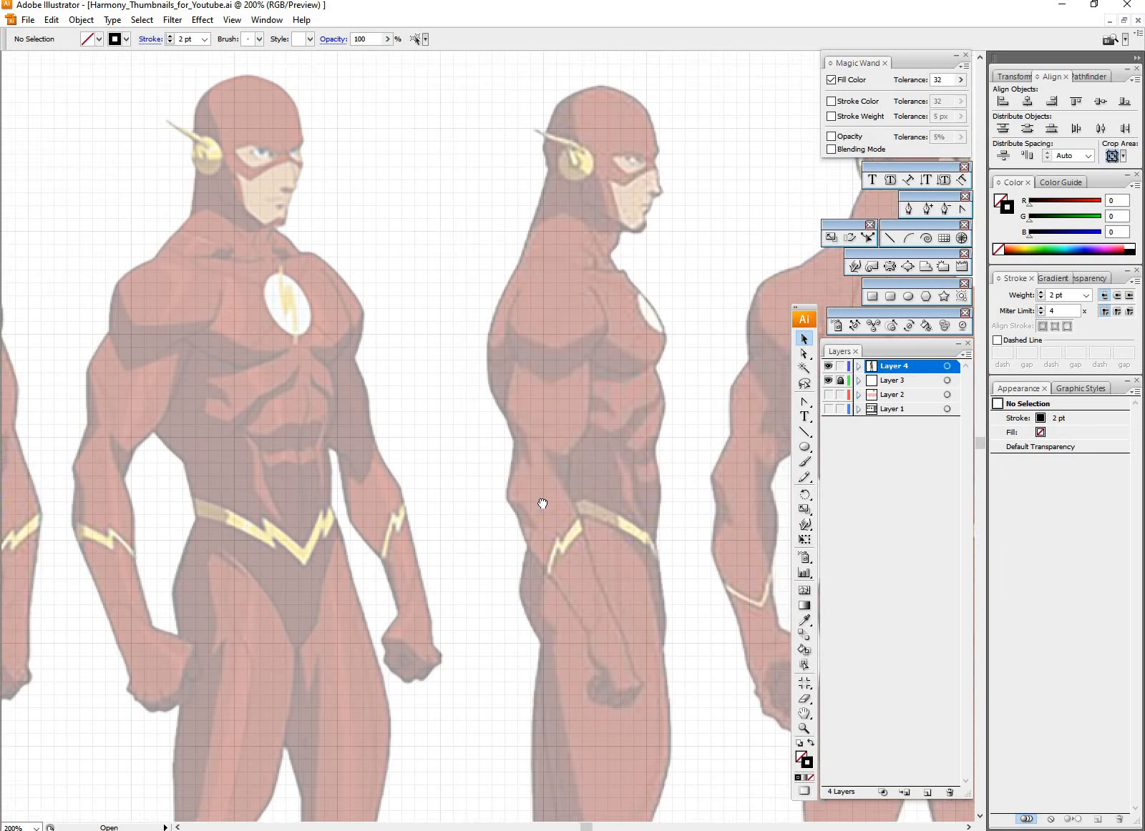
scroll(583, 435, left, 2)
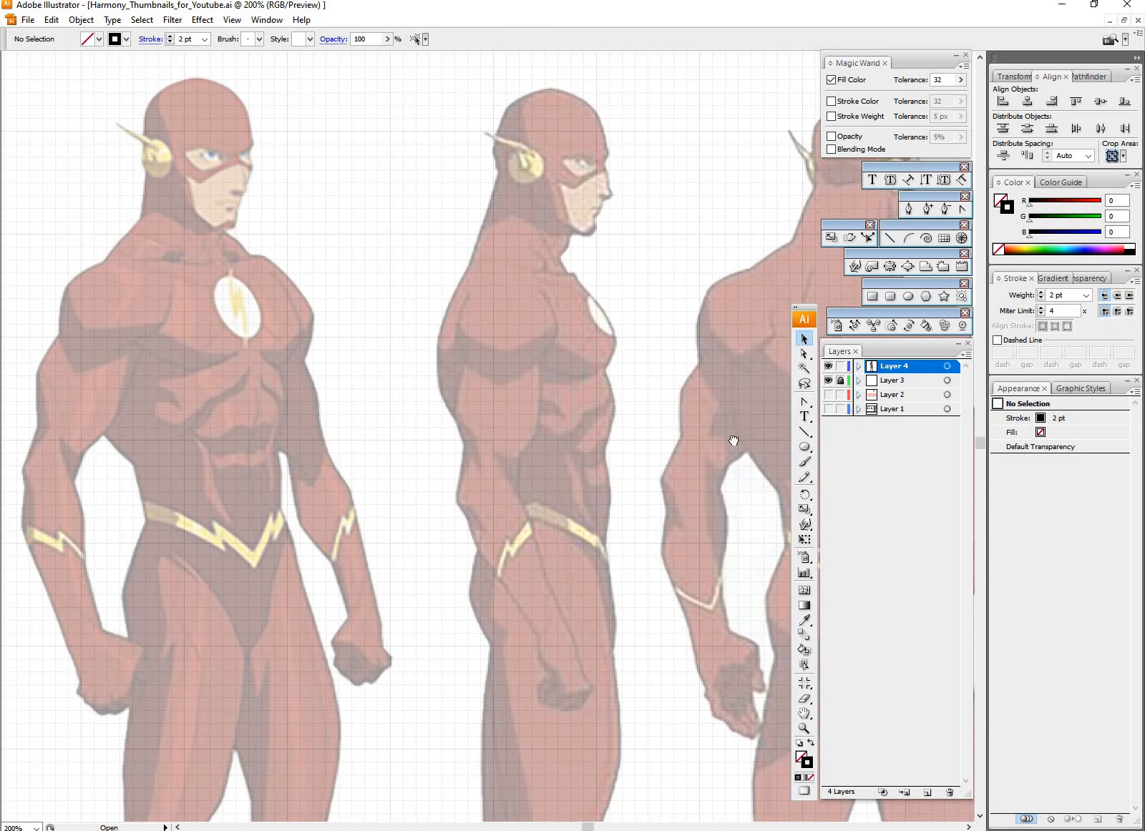
scroll(629, 472, left, 15)
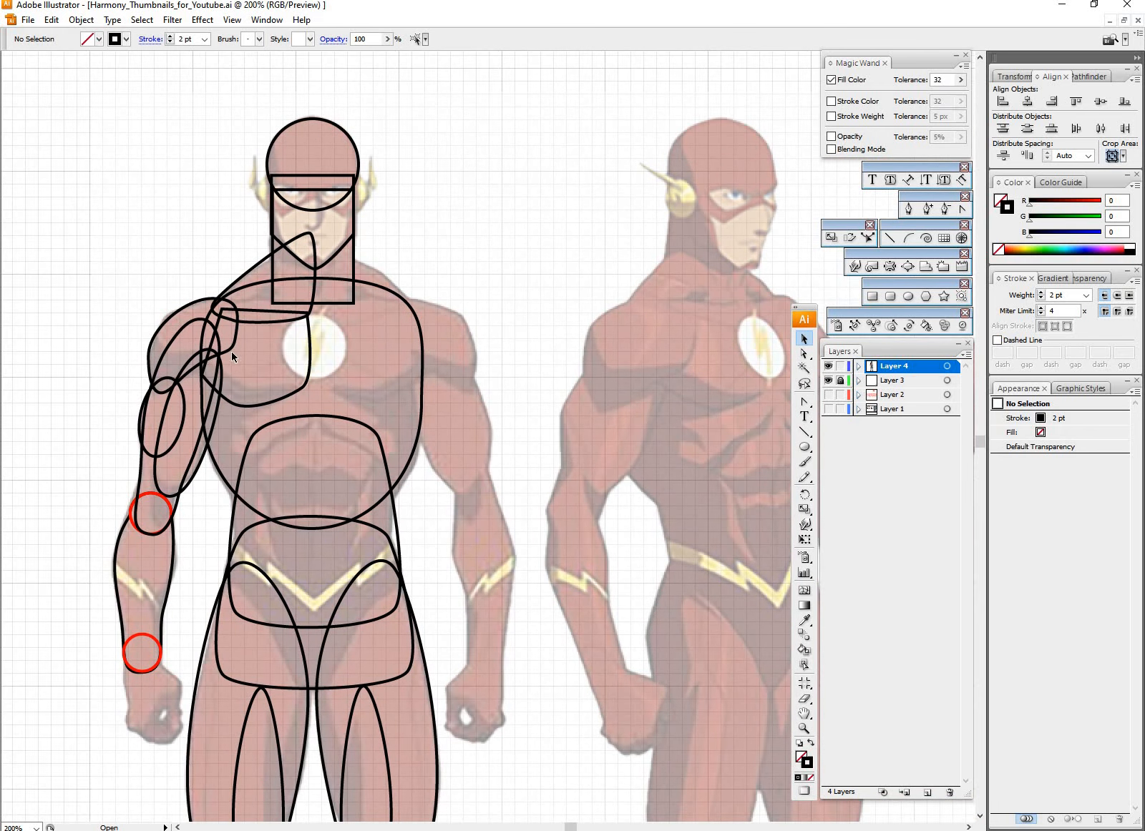
scroll(282, 407, left, 3)
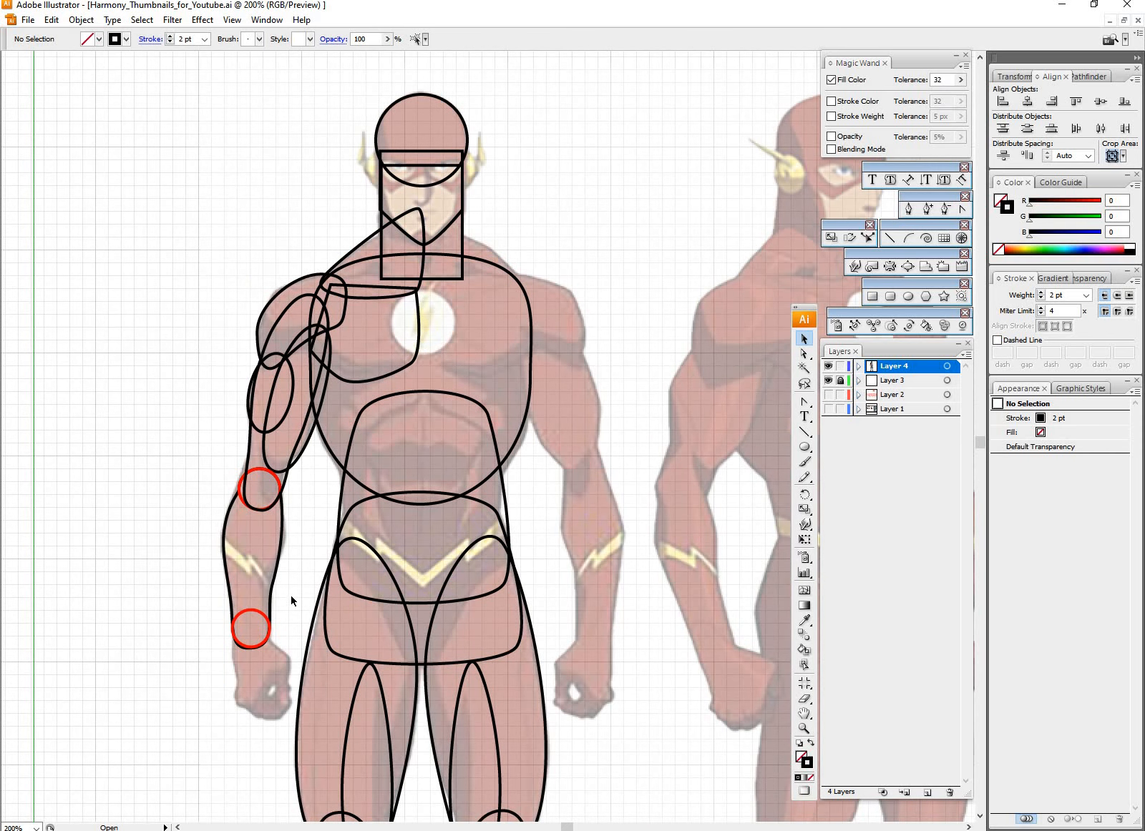
Step: Try moving the arm and joint shapes away from the front figure and selecting the shoulder shape, and undo the move
drag(229, 389, 286, 628)
drag(332, 327, 167, 329)
drag(339, 327, 273, 249)
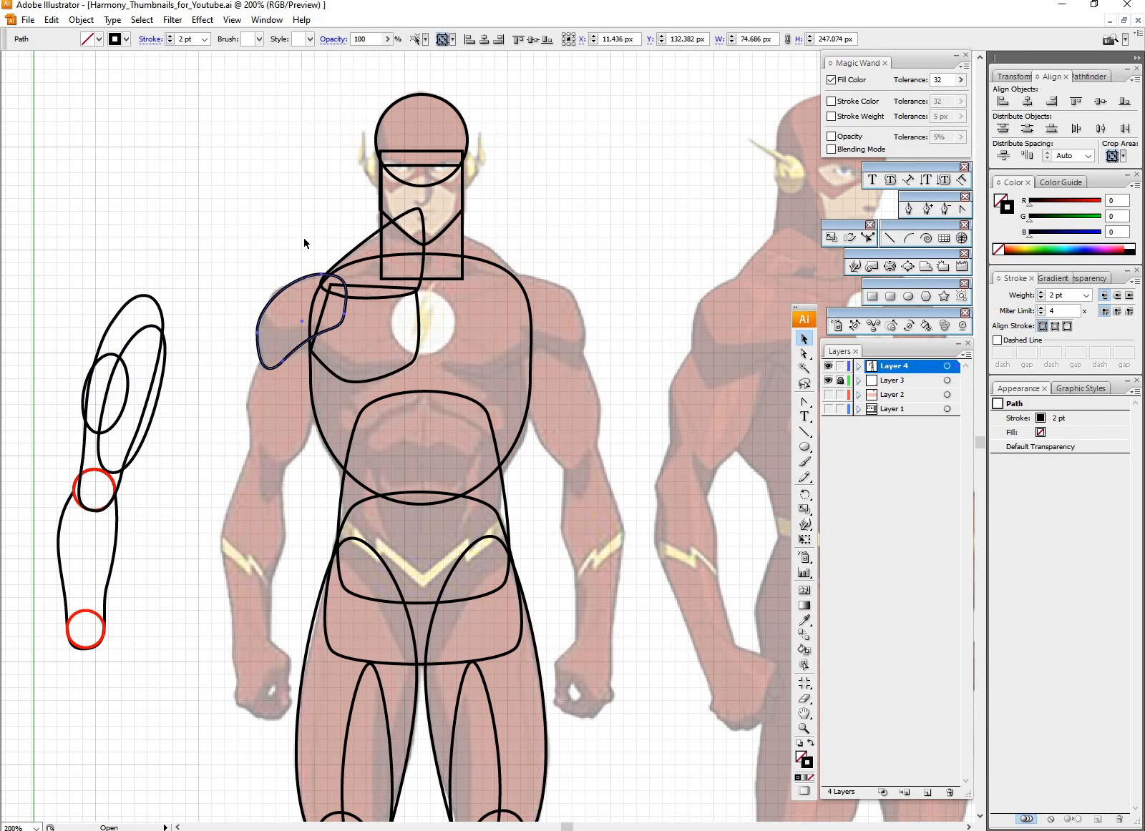
key(ctrl+z)
drag(540, 484, 476, 460)
key(ctrl+z)
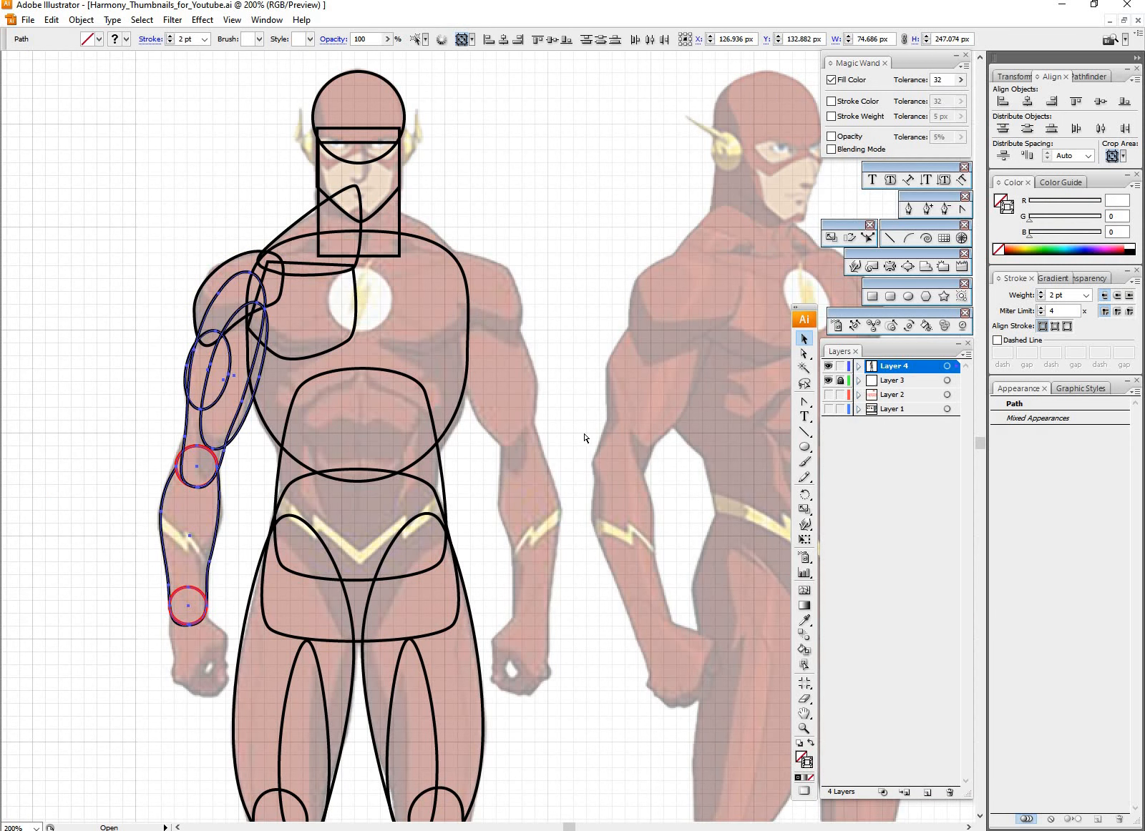
Step: Paste a copy of the shoulder shape and place it over the shoulder of the three-quarter Flash view
key(ctrl+z)
key(ctrl+v)
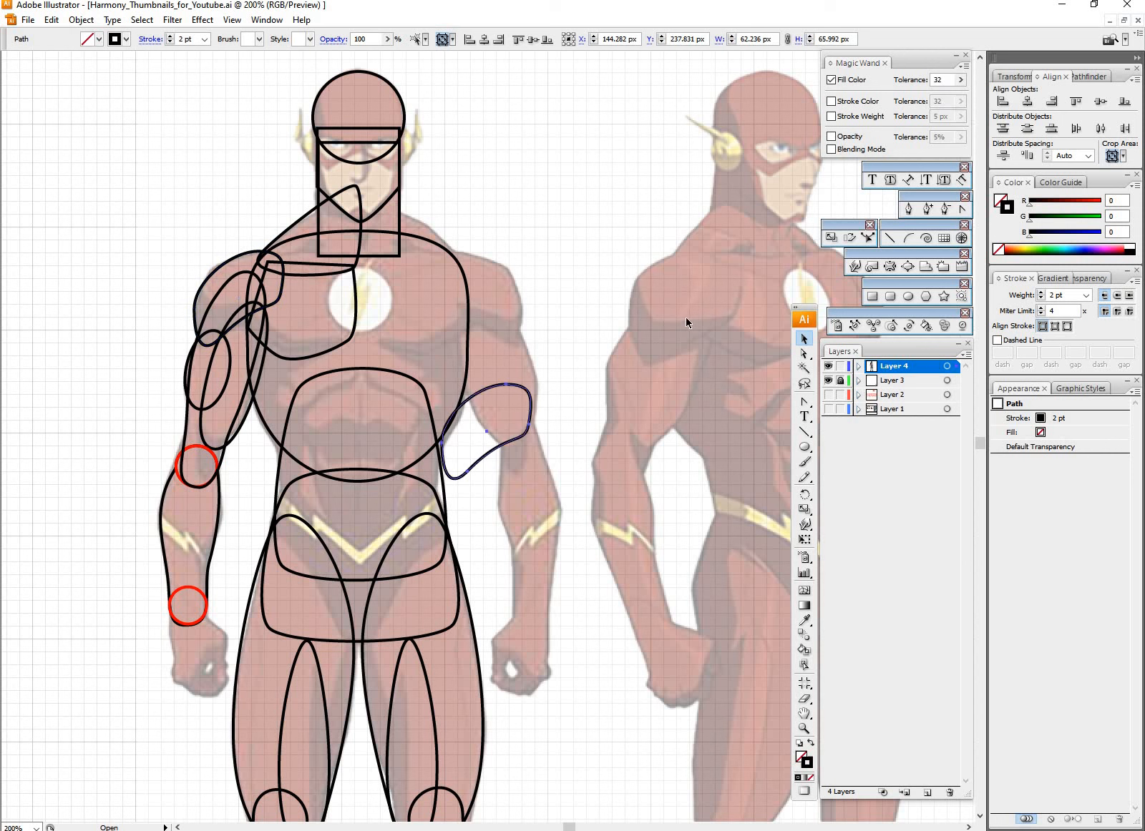
drag(530, 430, 708, 303)
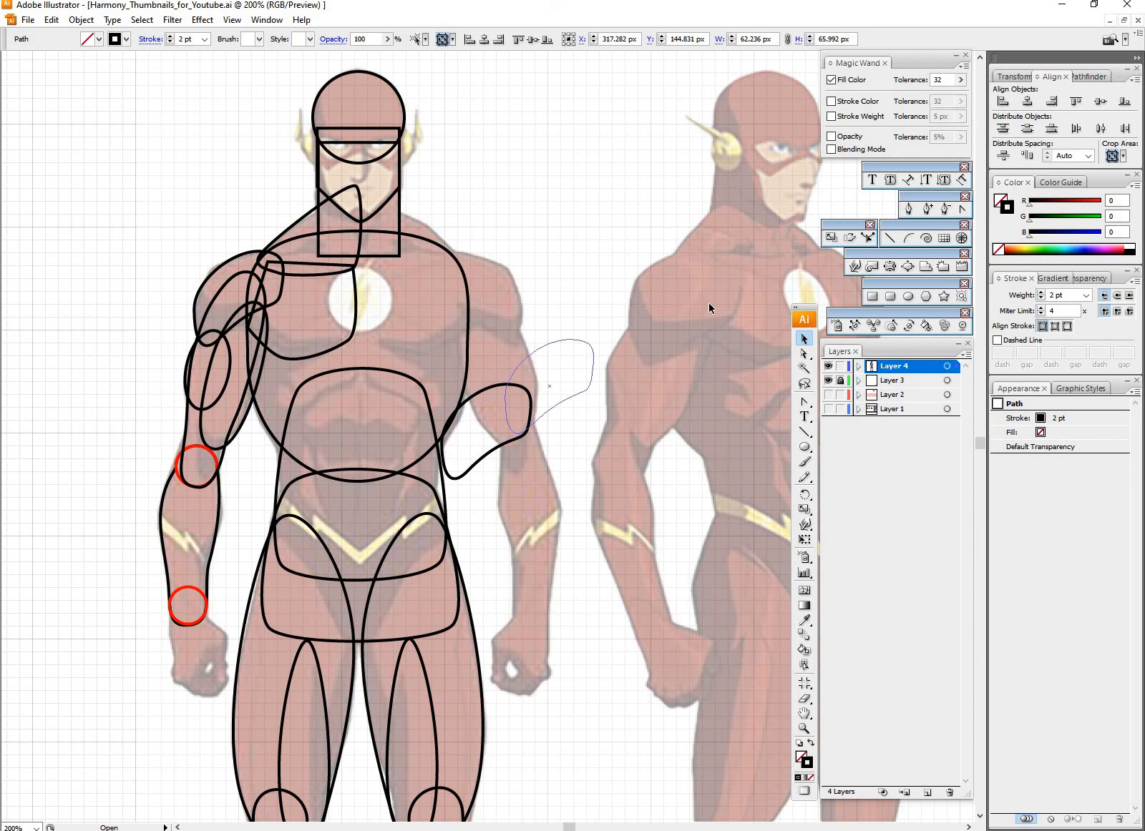
drag(661, 408, 600, 381)
Step: Reshape the pasted shape's anchor points to fit the three-quarter view's shoulder, undoing the unwanted point adjustments
key(a)
click(590, 371)
click(592, 360)
mouse_move(654, 314)
mouse_down()
mouse_move(685, 316)
mouse_move(649, 350)
mouse_up()
key(ctrl+z)
click(600, 381)
key(space)
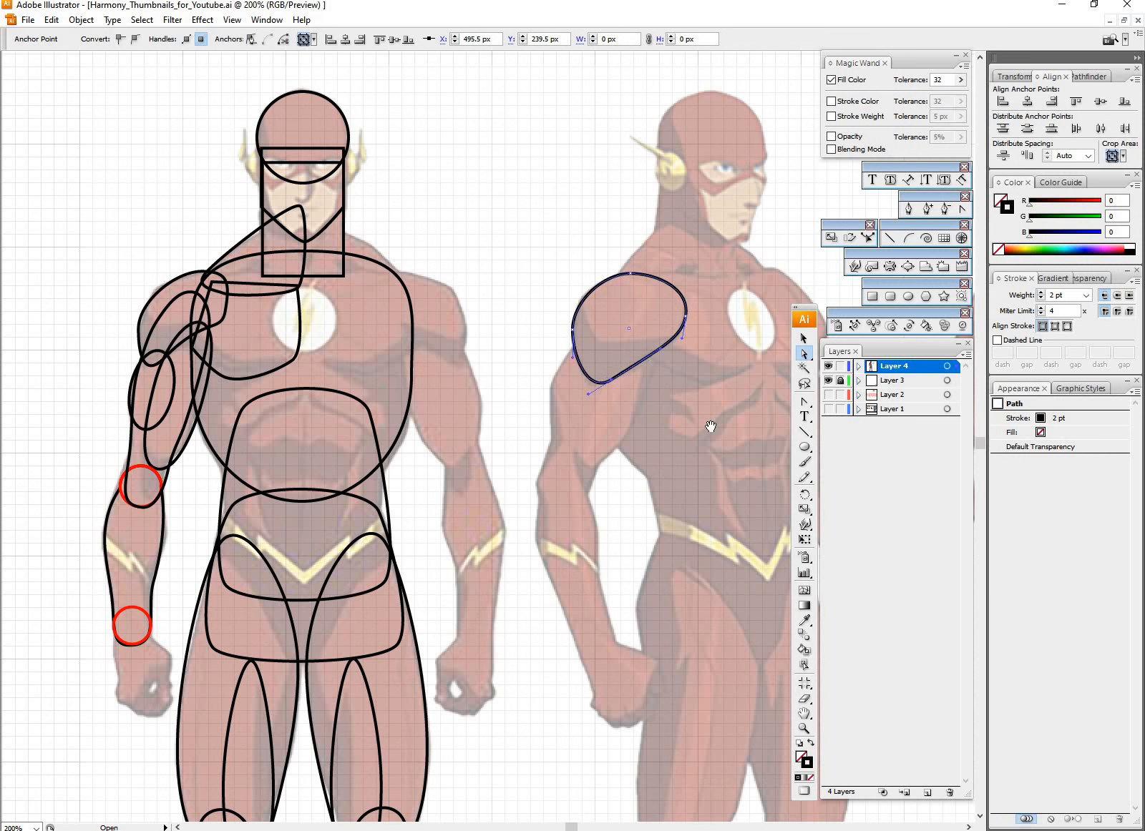
scroll(654, 400, right, 3)
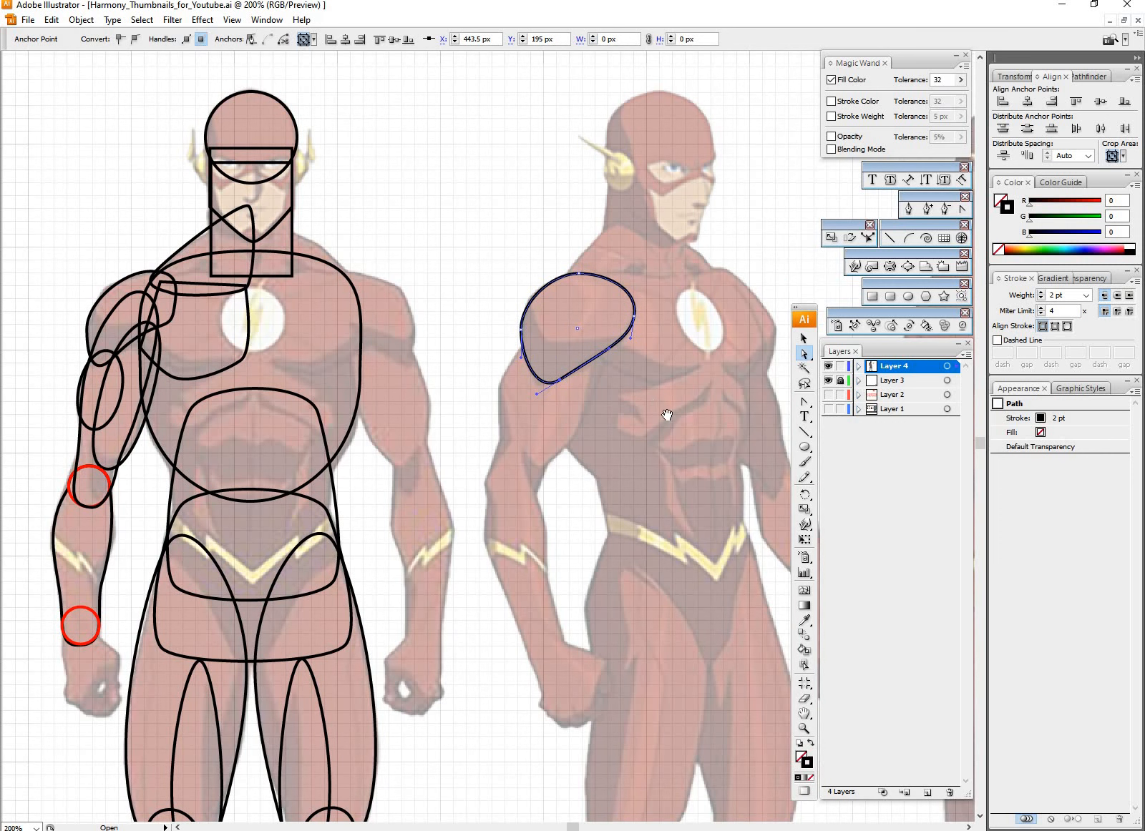
key(v)
drag(614, 368, 675, 397)
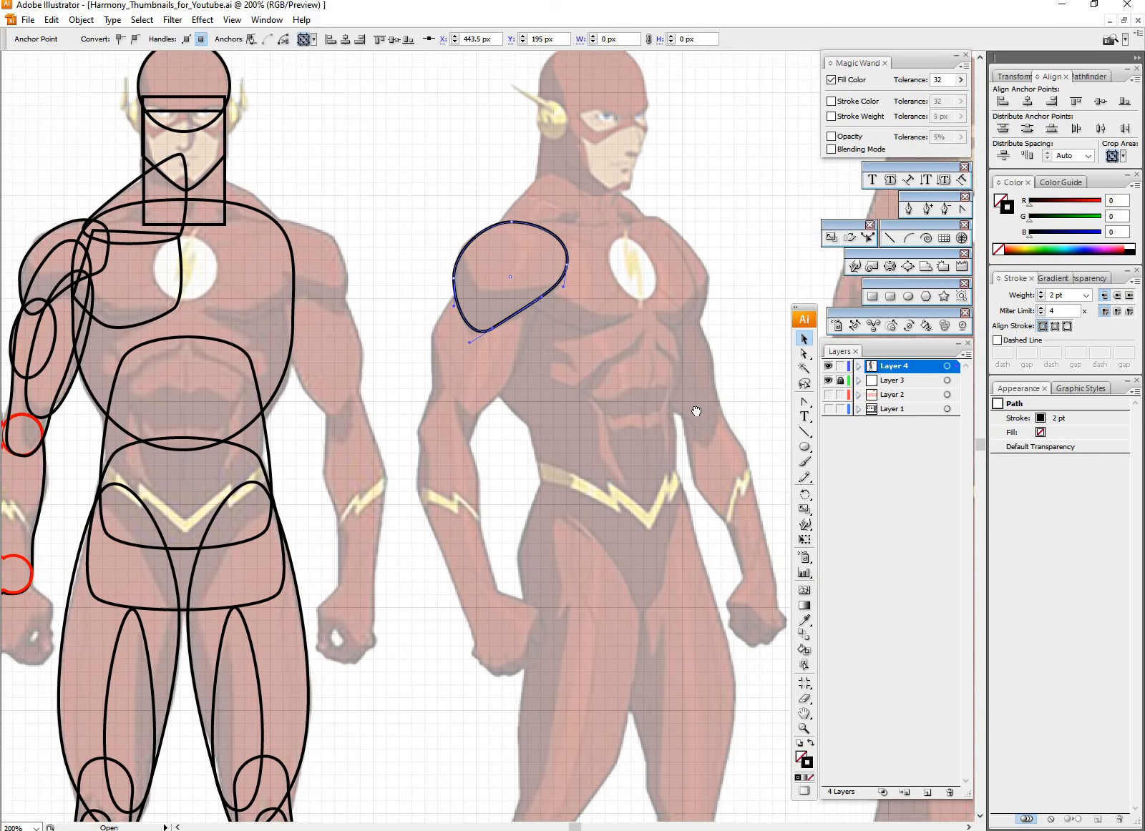
scroll(677, 429, left, 2)
scroll(675, 432, up, 3)
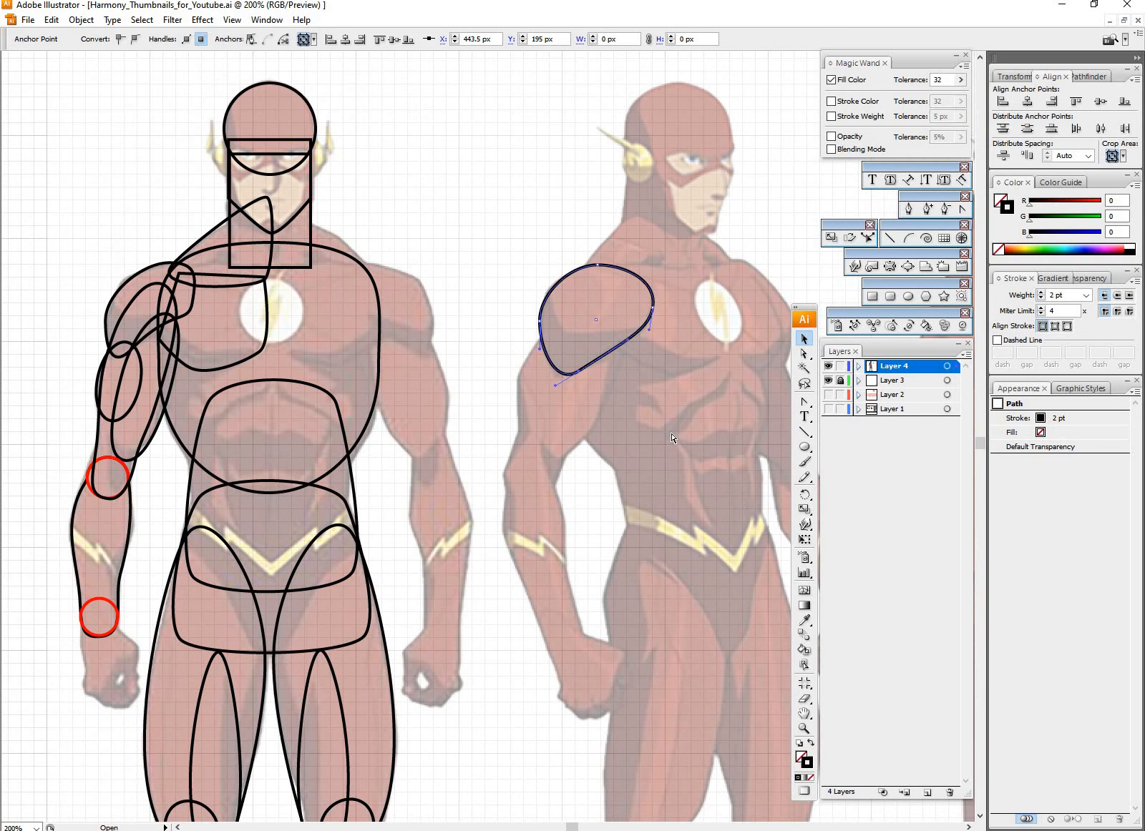
key(ctrl+z)
key(space)
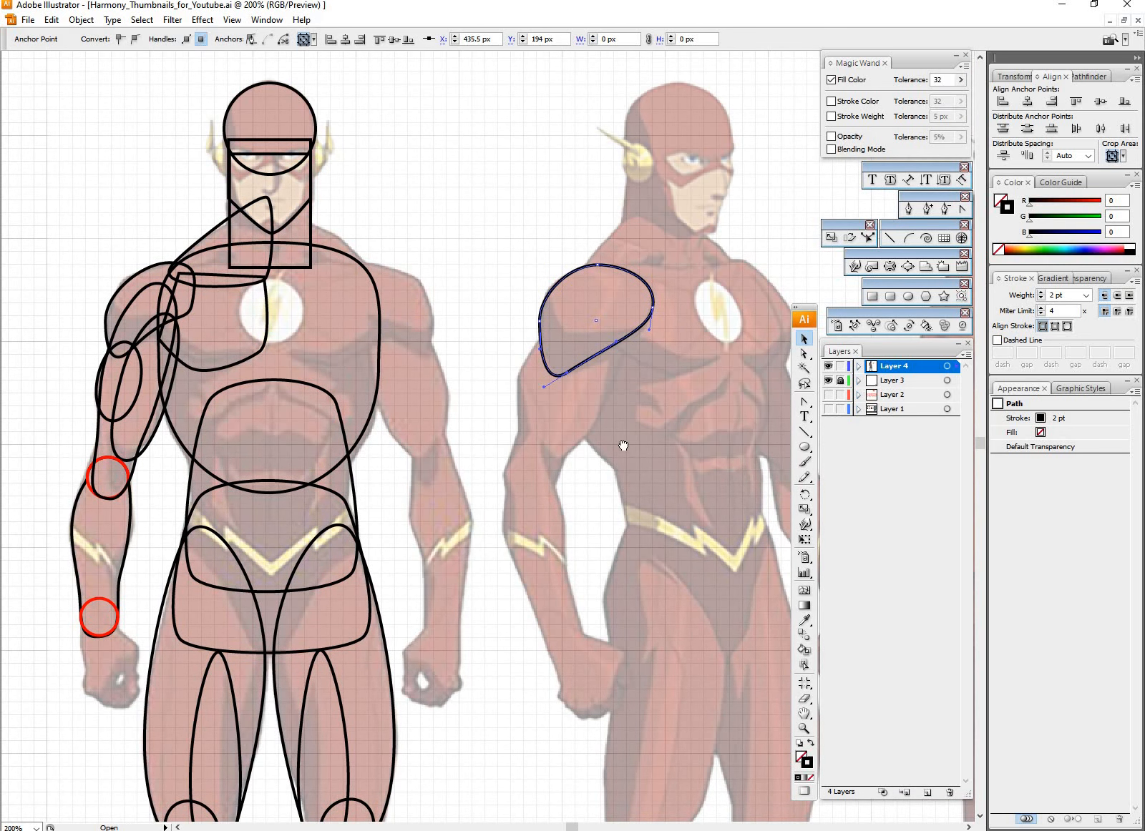
Step: Try pulling the head circle and the face shape away from the front figure, undoing each move
scroll(608, 475, left, 8)
scroll(462, 250, up, 7)
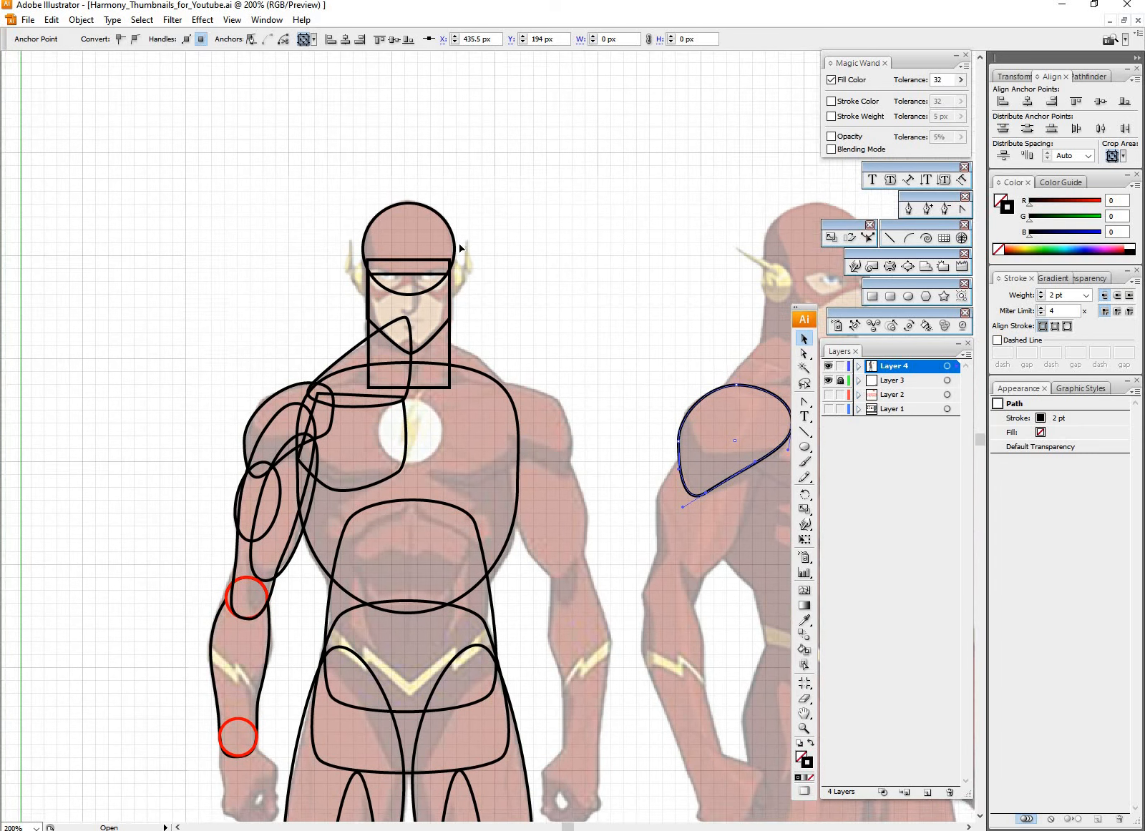
drag(457, 254, 576, 197)
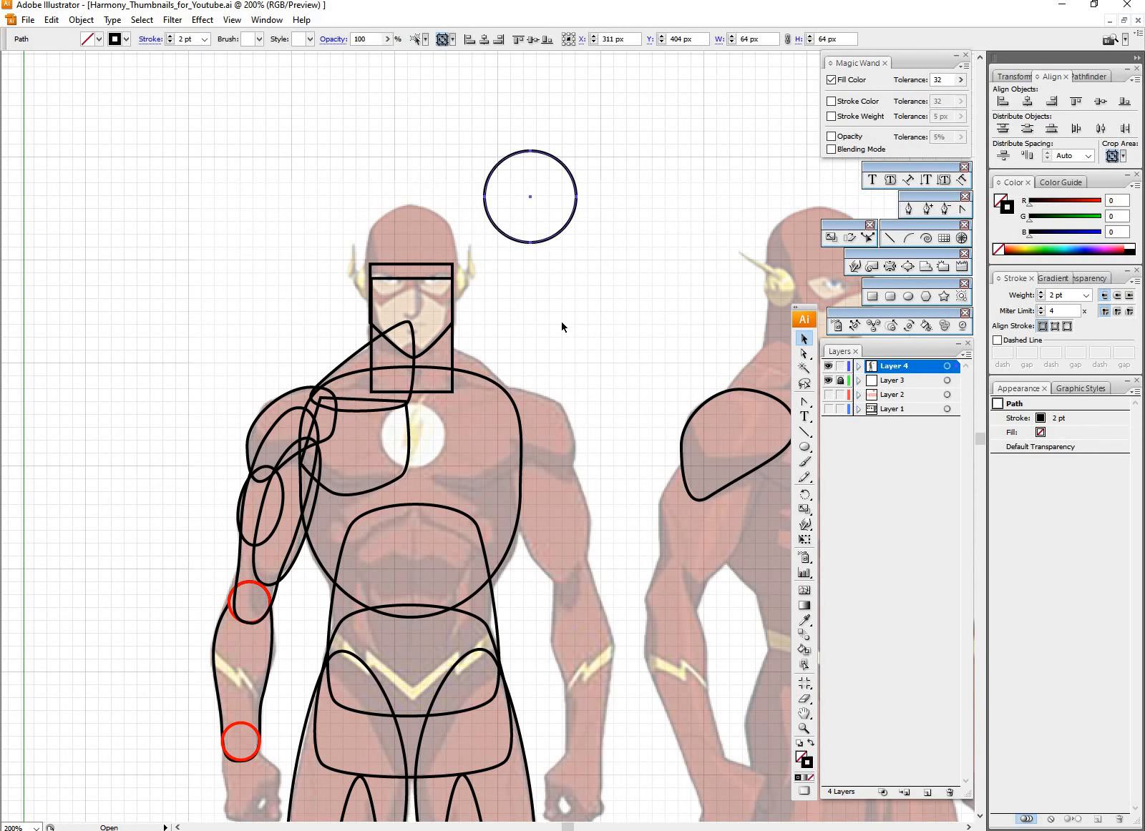
key(ctrl+z)
drag(439, 335, 610, 322)
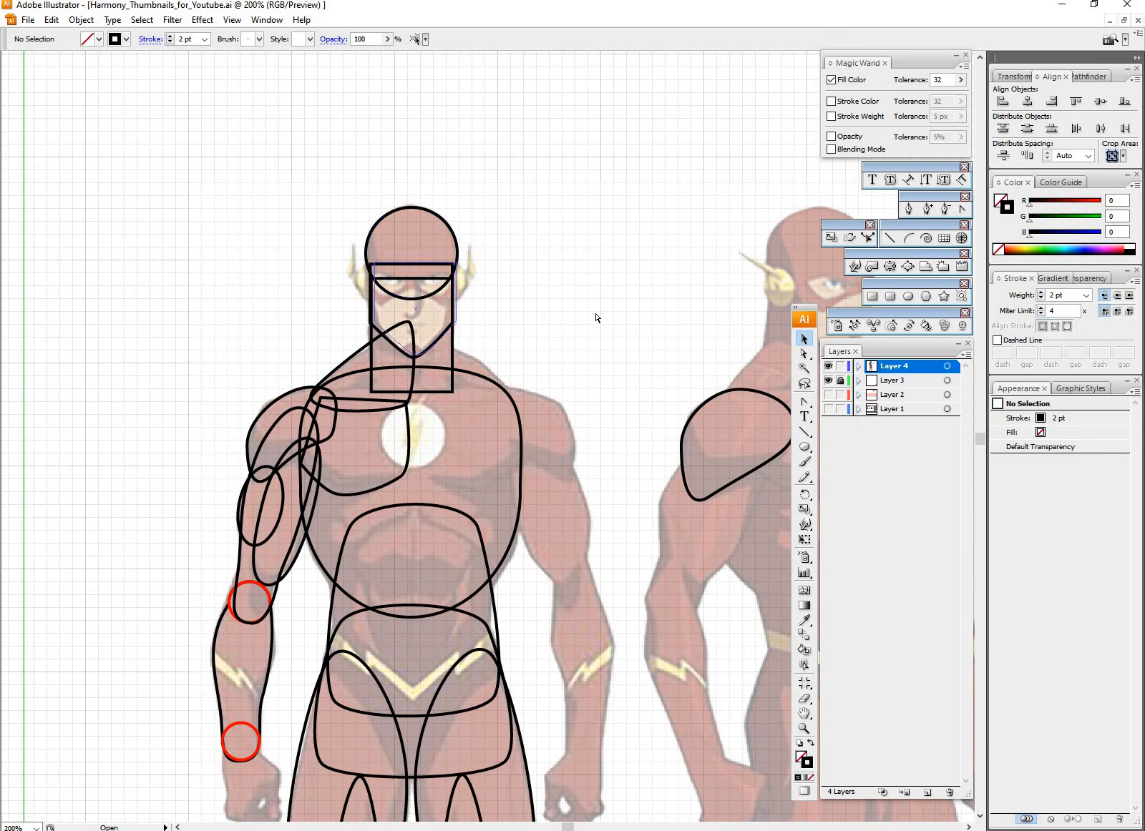
key(ctrl+z)
drag(457, 253, 561, 221)
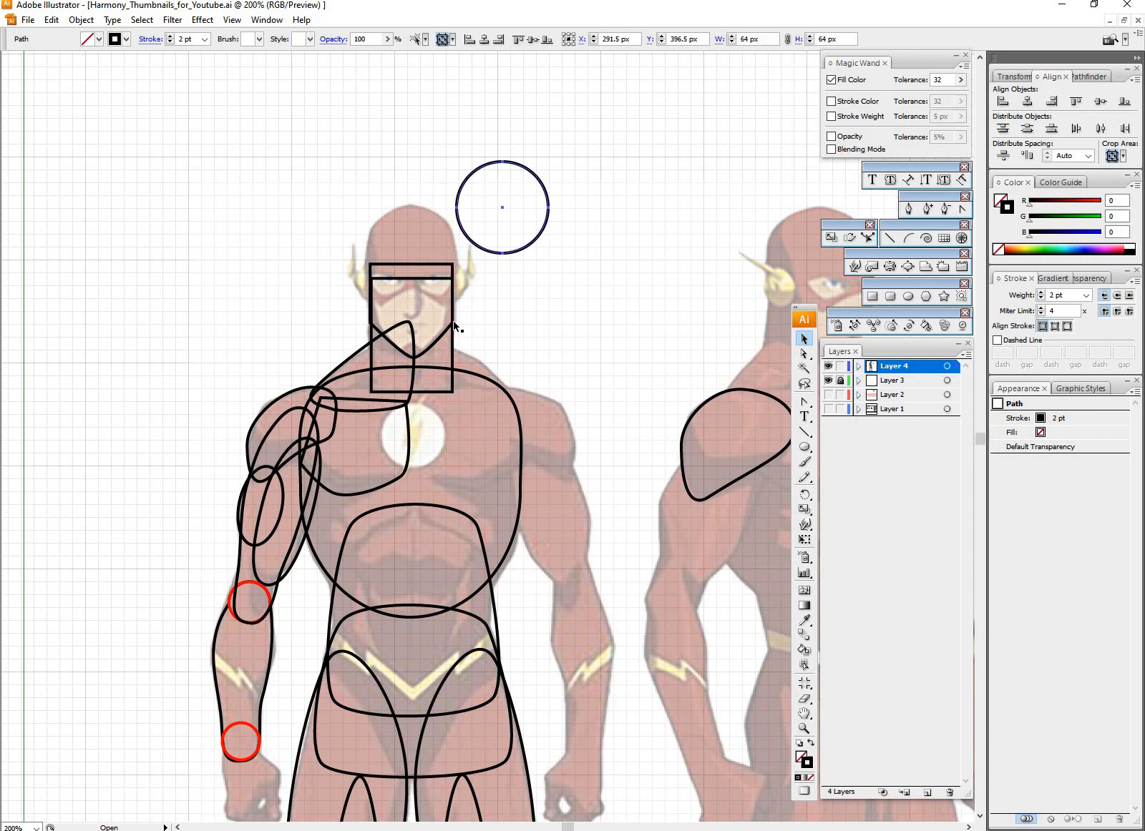
key(ctrl+z)
drag(442, 336, 642, 328)
key(ctrl+z)
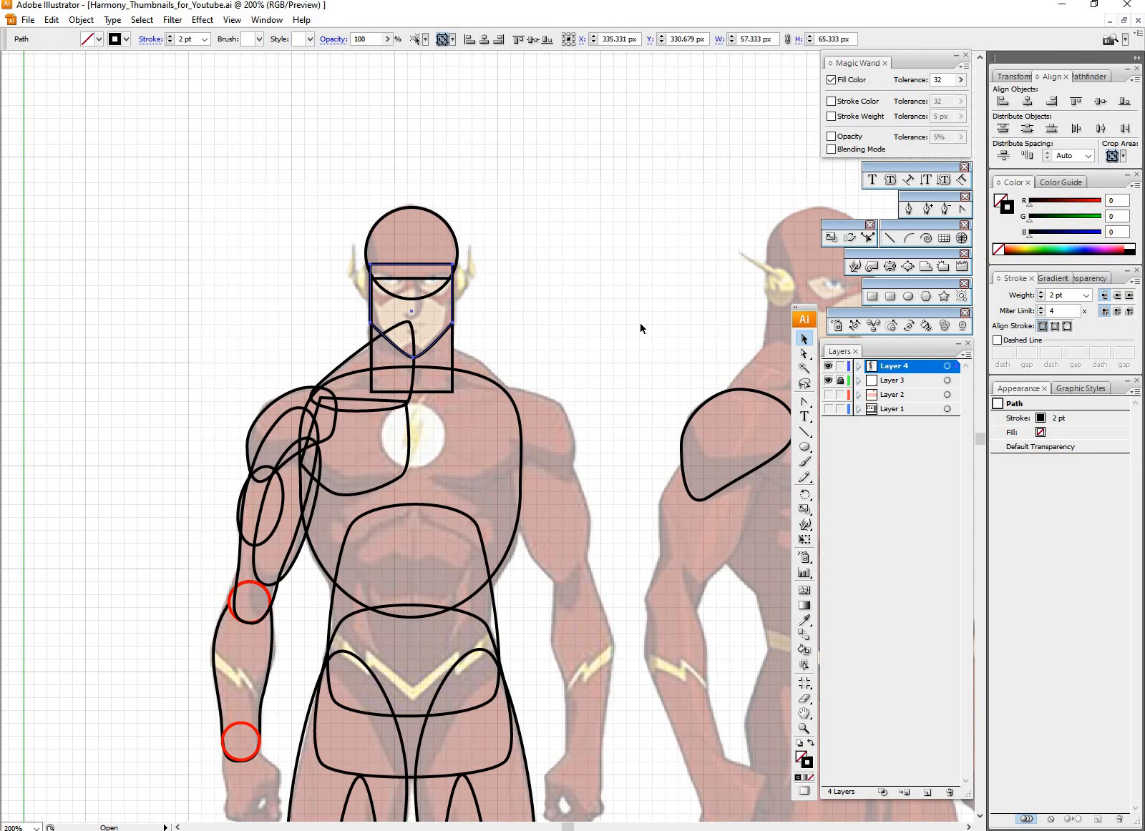
Step: Switch to Toon Boom Harmony and look closer at the front-facing Flash reference
drag(568, 332, 511, 199)
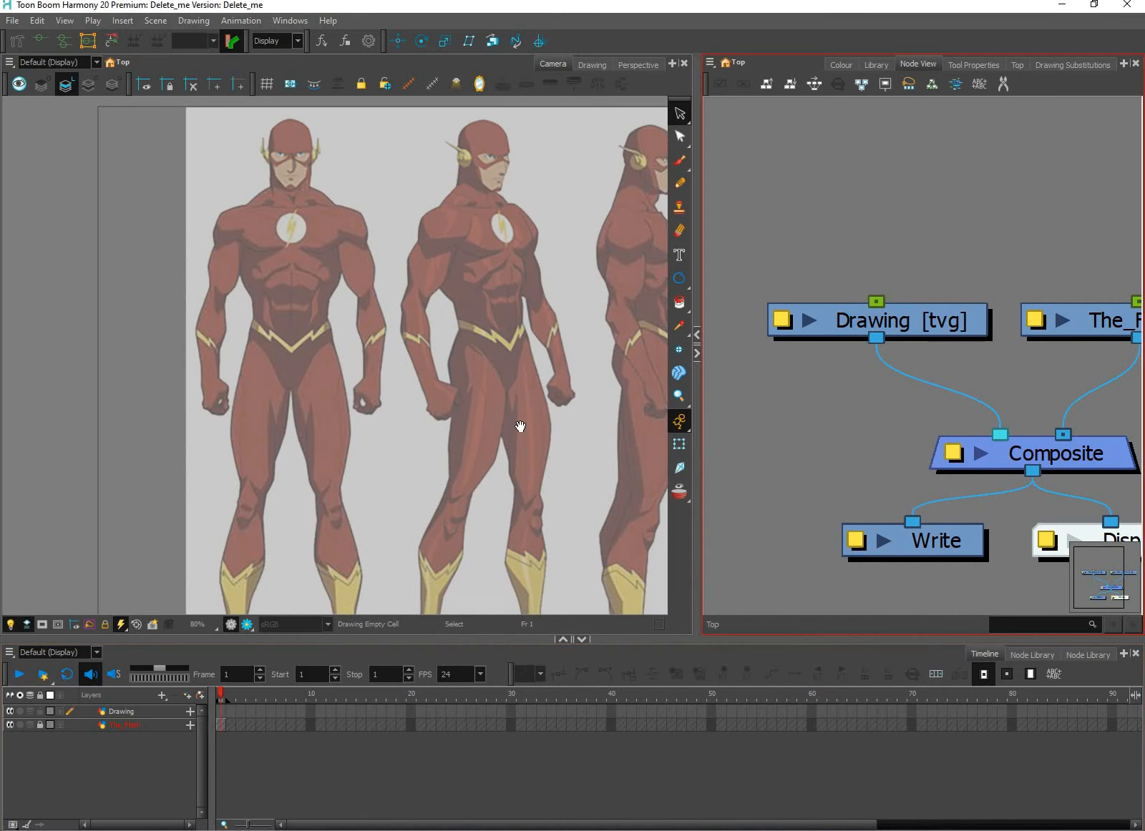
drag(420, 397, 436, 409)
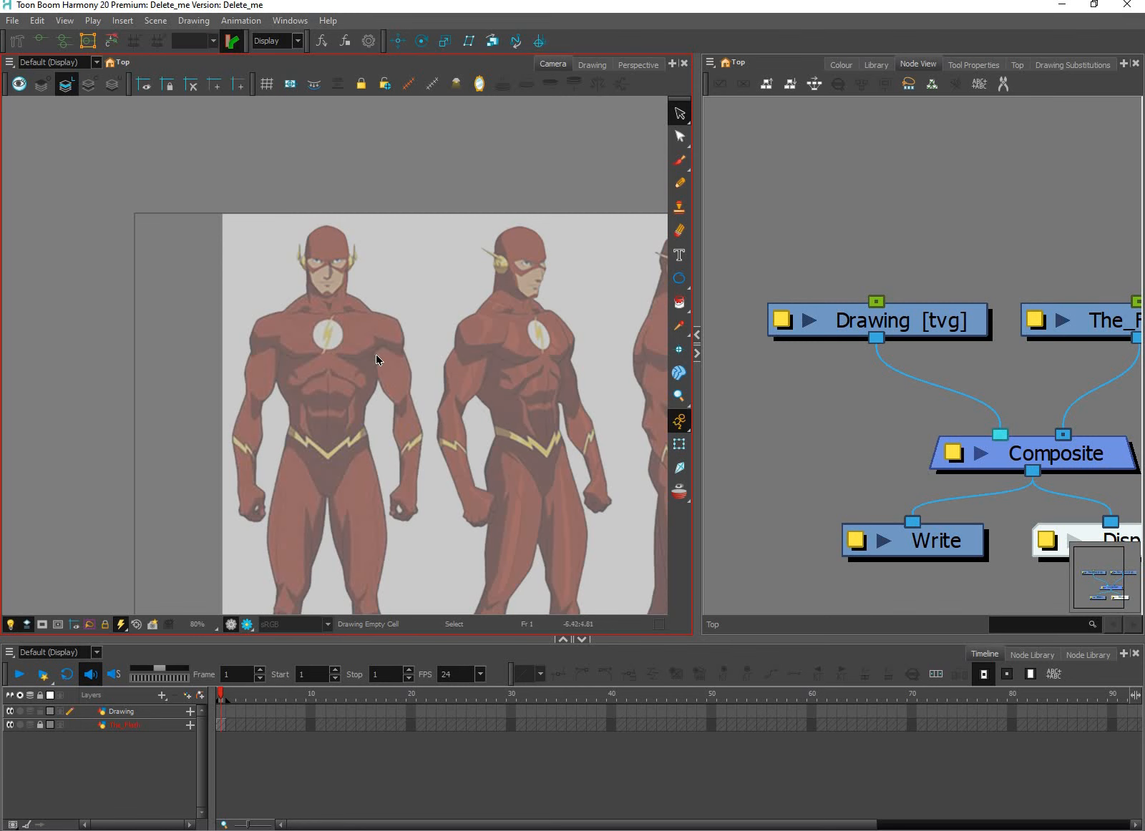
scroll(541, 412, up, 2)
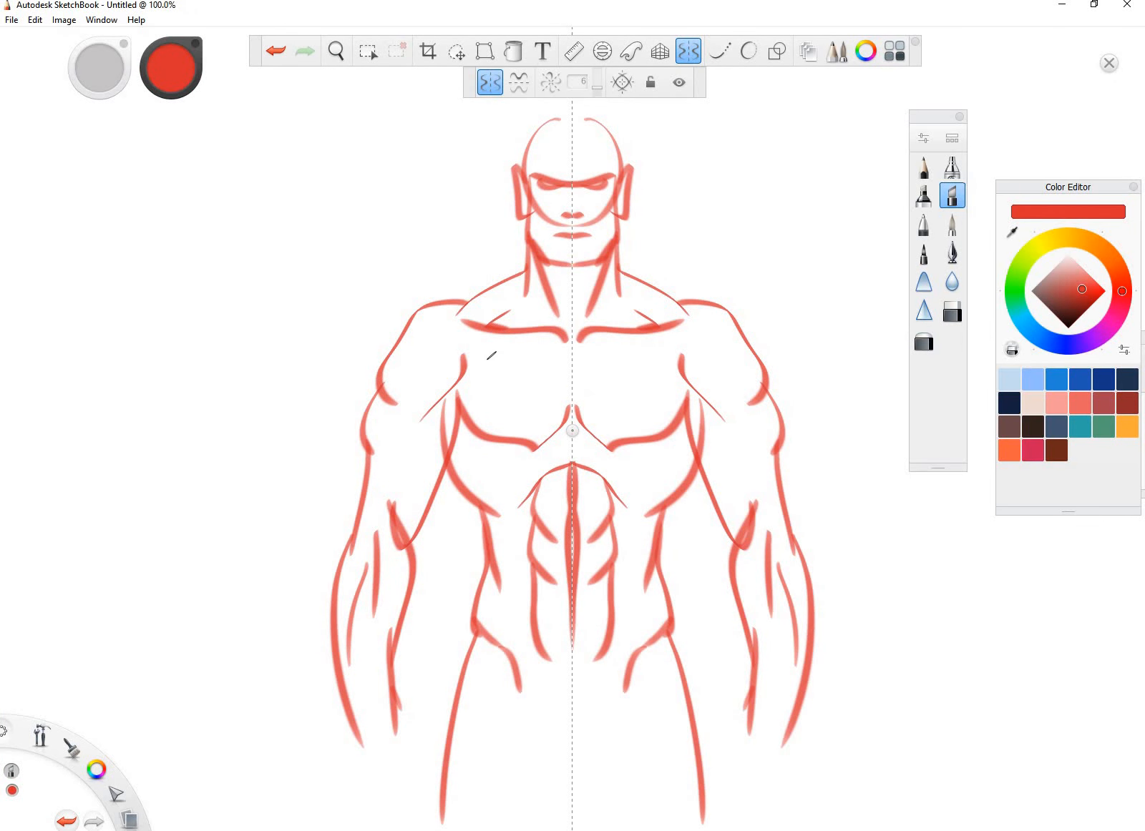
Step: In Autodesk SketchBook, add short mirrored red strokes to the chest and hips of the muscular torso sketch
drag(485, 338, 473, 423)
key(space)
mouse_move(643, 601)
mouse_down()
mouse_move(634, 453)
mouse_move(616, 416)
mouse_up()
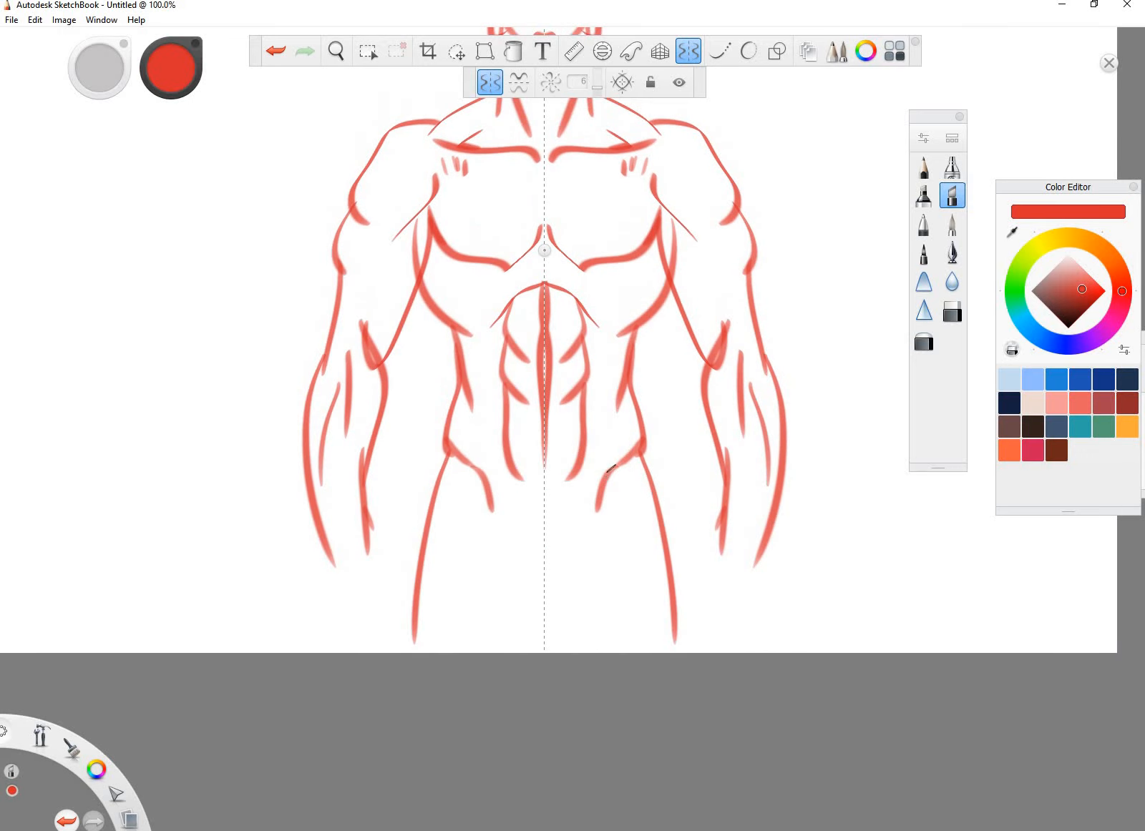
drag(612, 468, 647, 542)
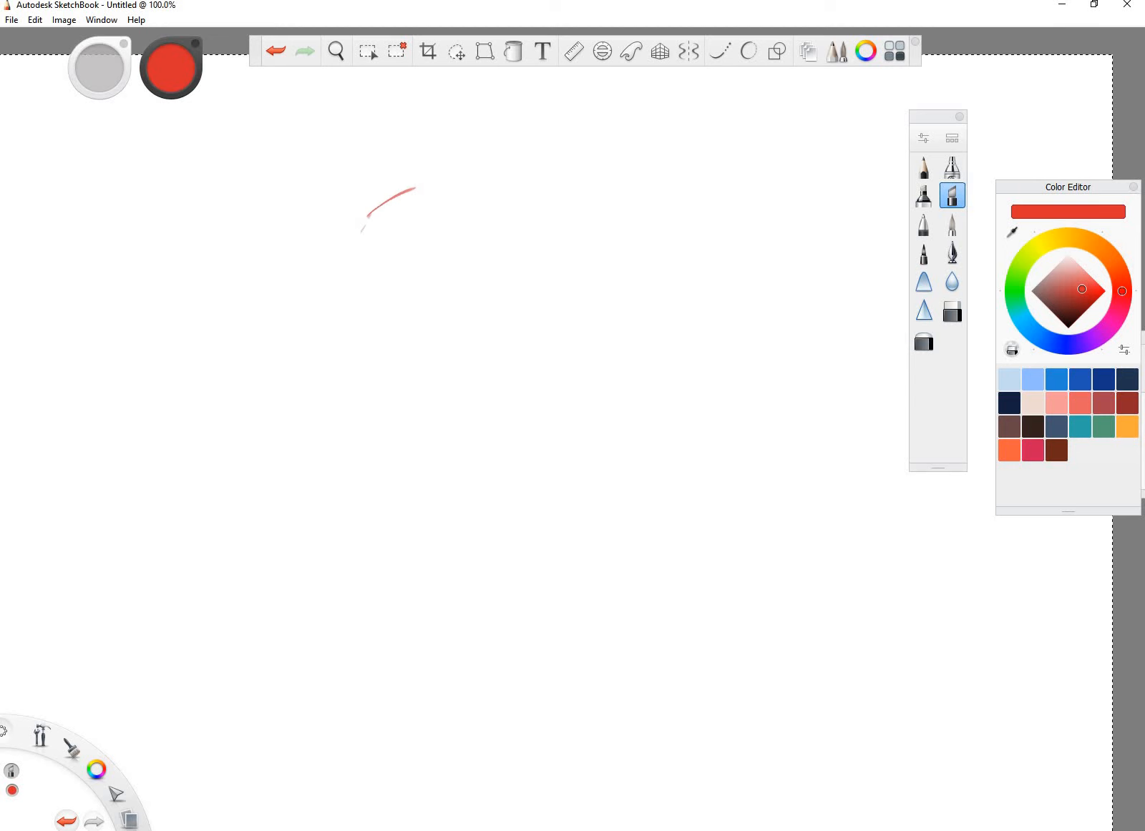
Step: Sketch a freehand red outline of a muscular arm on the empty canvas, from the shoulder down to the fist
mouse_move(370, 213)
mouse_down()
mouse_move(342, 261)
mouse_move(342, 311)
mouse_up()
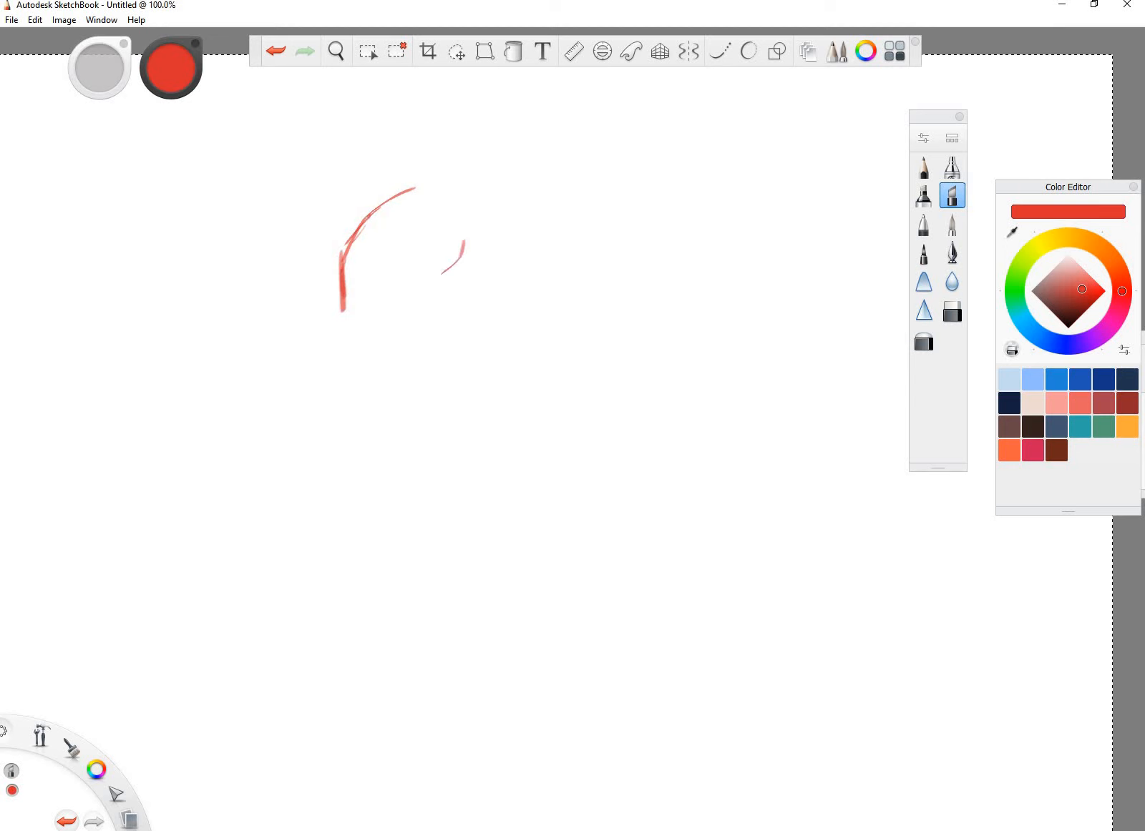
drag(441, 273, 375, 322)
mouse_move(432, 292)
mouse_down()
mouse_move(418, 390)
mouse_move(369, 452)
mouse_up()
mouse_move(336, 289)
mouse_down()
mouse_move(310, 338)
mouse_move(319, 372)
mouse_move(309, 415)
mouse_move(301, 411)
mouse_up()
drag(372, 413, 377, 526)
drag(301, 412, 303, 494)
mouse_move(307, 499)
mouse_down()
mouse_move(371, 621)
mouse_move(357, 599)
mouse_up()
drag(373, 508, 390, 613)
mouse_move(403, 564)
mouse_down()
mouse_move(429, 636)
mouse_move(402, 653)
mouse_up()
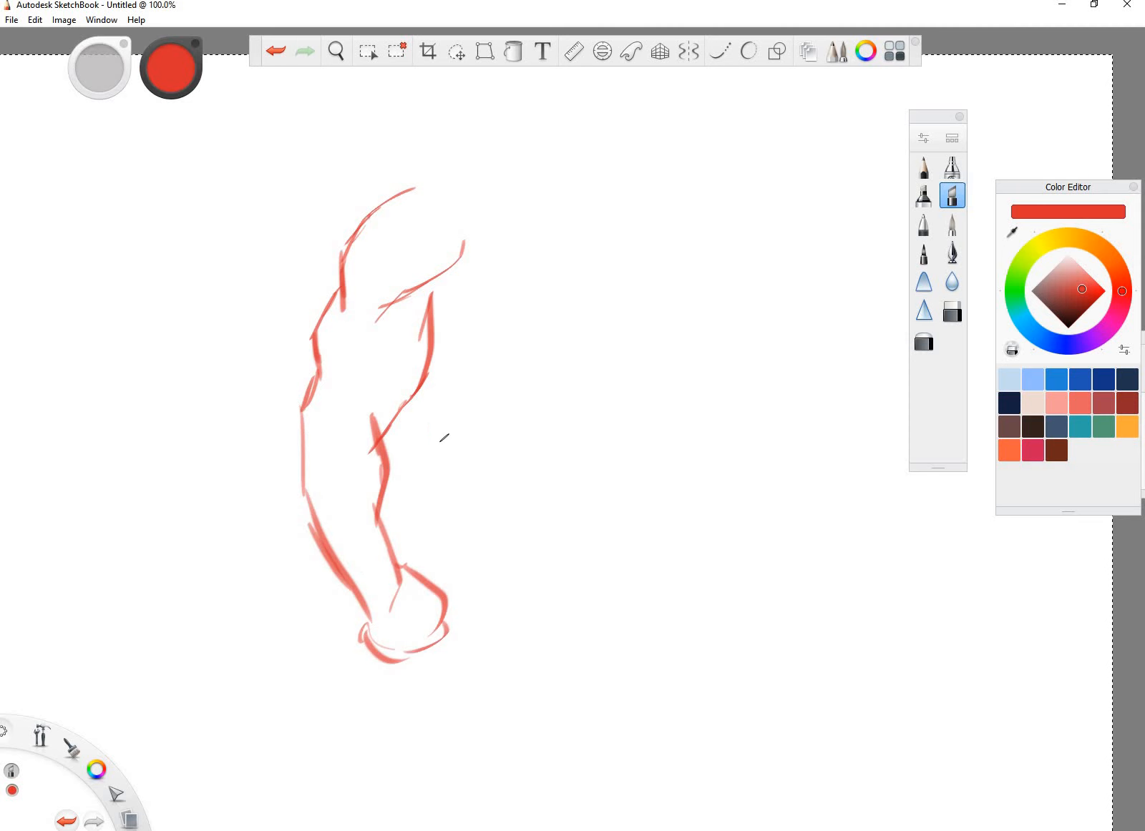
Step: Cross out the arm sketch with a large red X and return to Toon Boom Harmony
drag(243, 254, 538, 567)
mouse_move(558, 220)
mouse_down()
mouse_move(455, 286)
mouse_move(208, 552)
mouse_up()
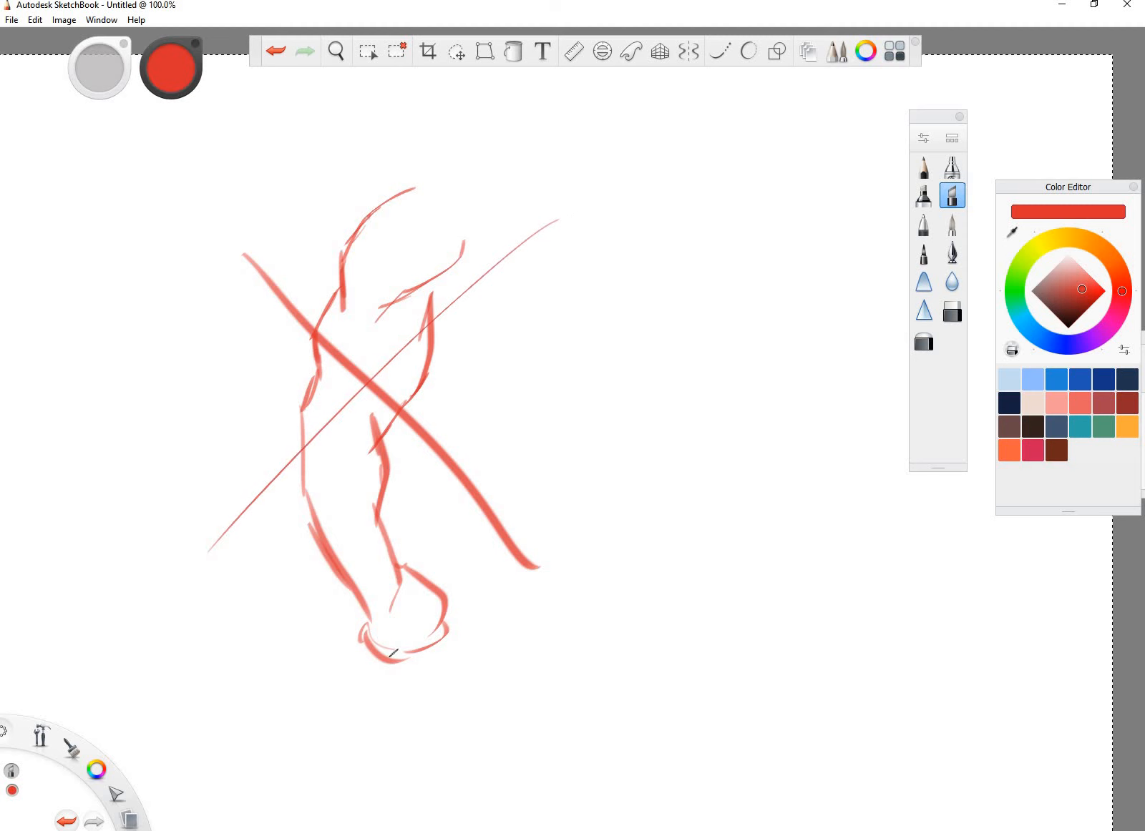
click(1062, 14)
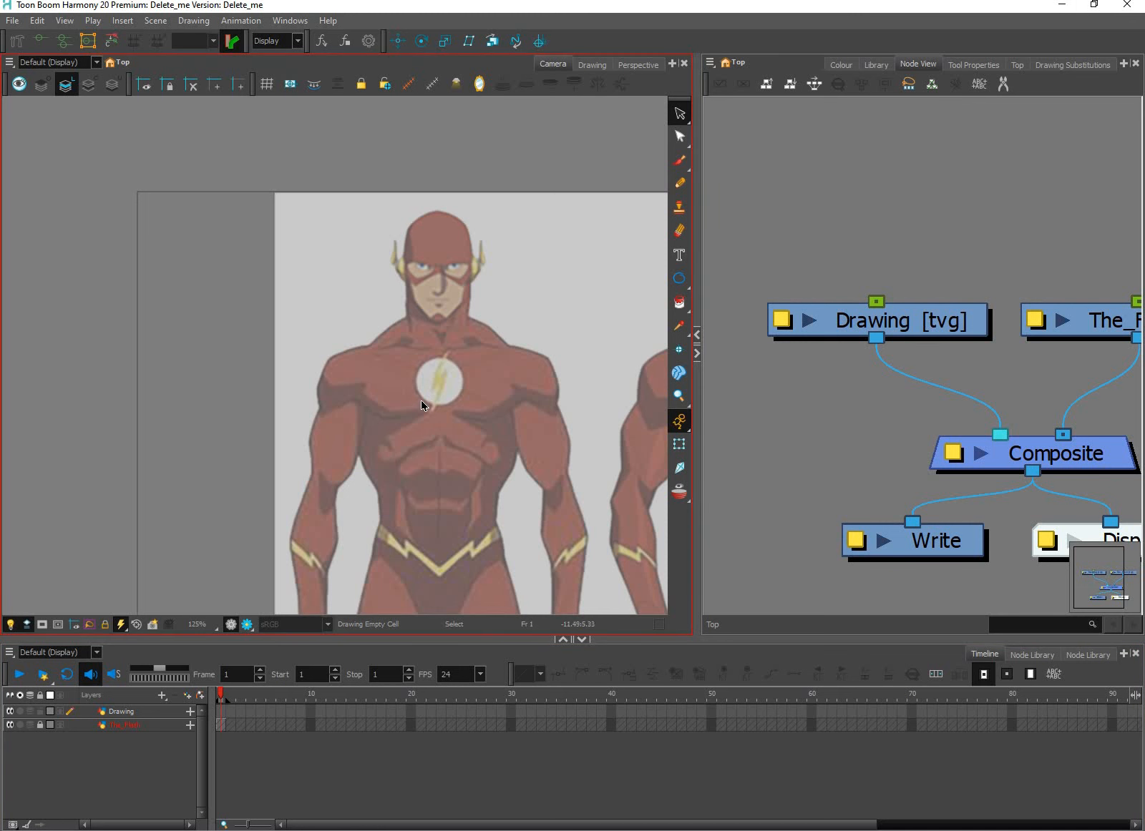
Step: Draw a circle with the Ellipse tool over the front-facing Flash's cowl and fit it around the upper head
scroll(423, 409, up, 3)
mouse_move(426, 414)
mouse_down()
mouse_move(431, 402)
mouse_move(426, 439)
mouse_move(430, 402)
mouse_up()
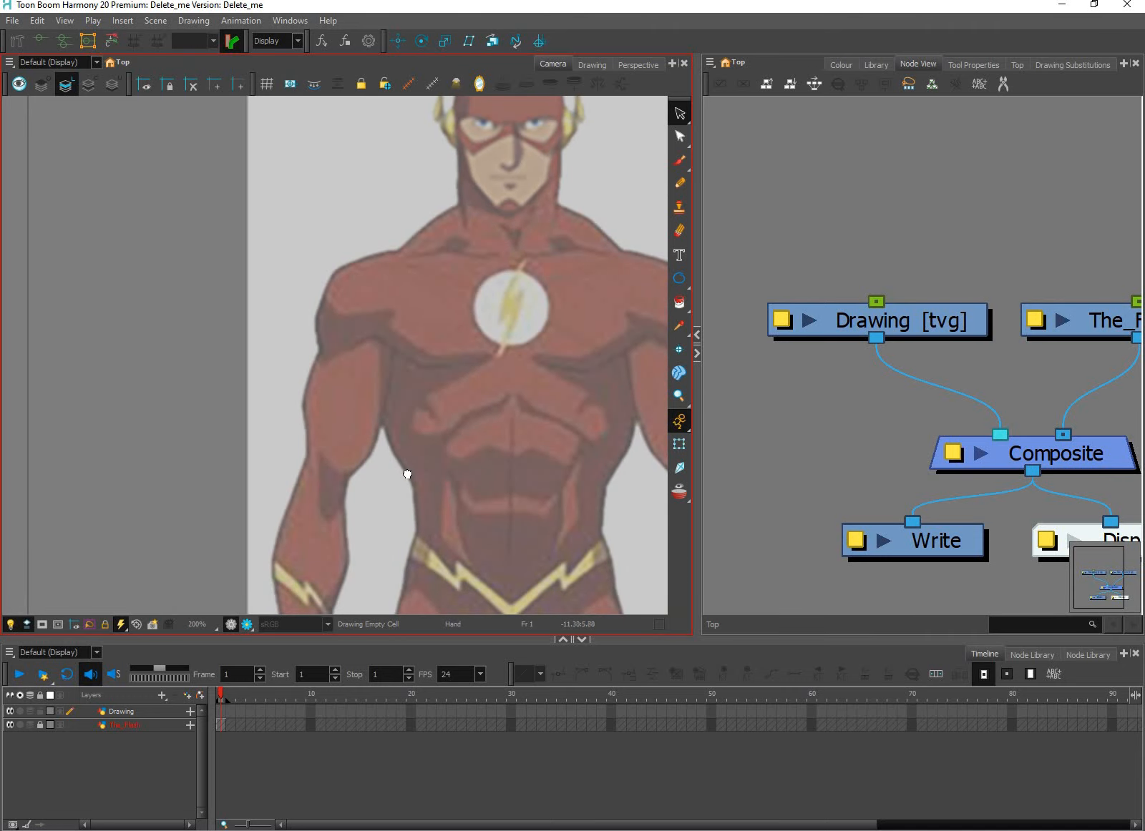
drag(407, 474, 338, 611)
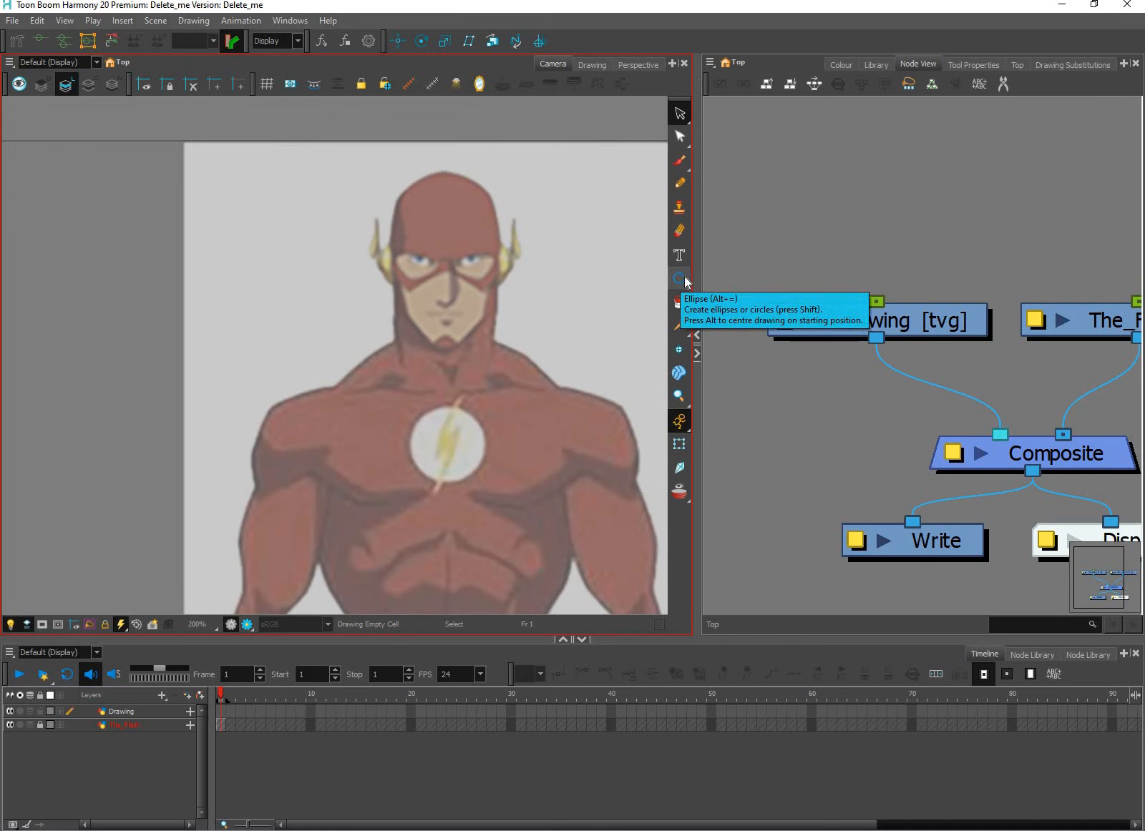
click(685, 280)
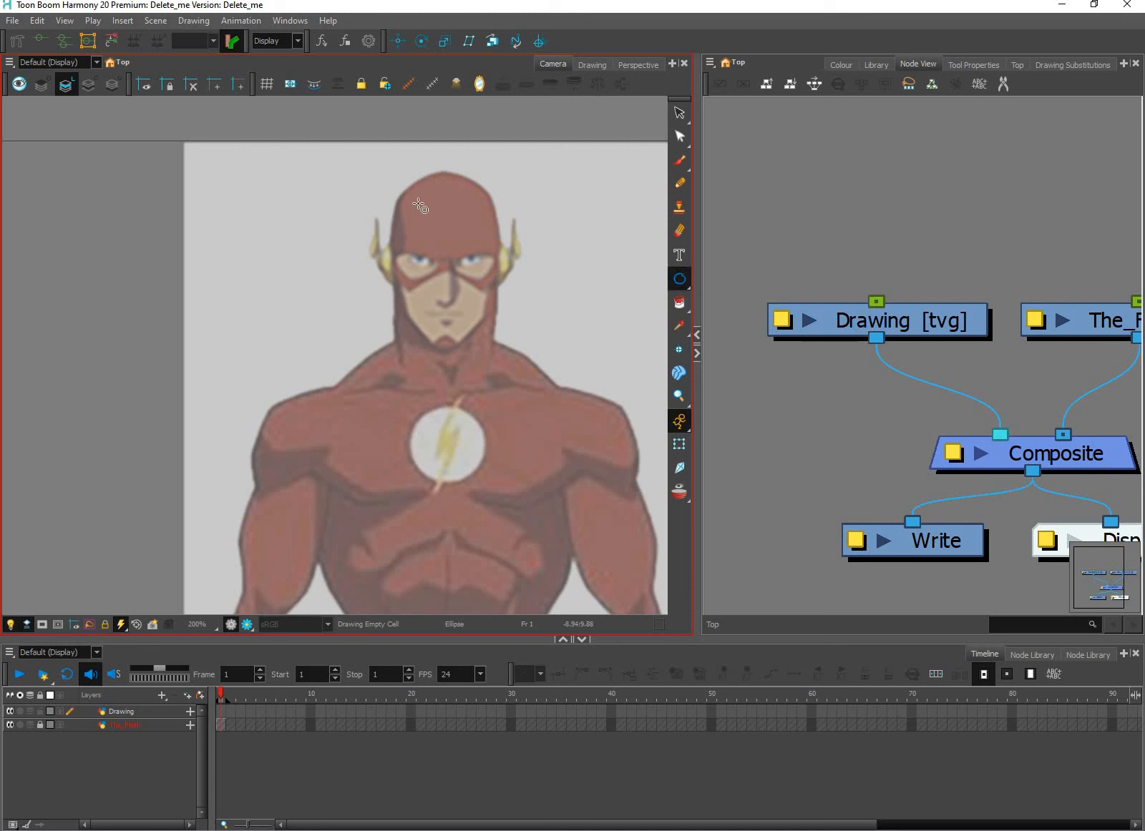
drag(395, 175, 503, 283)
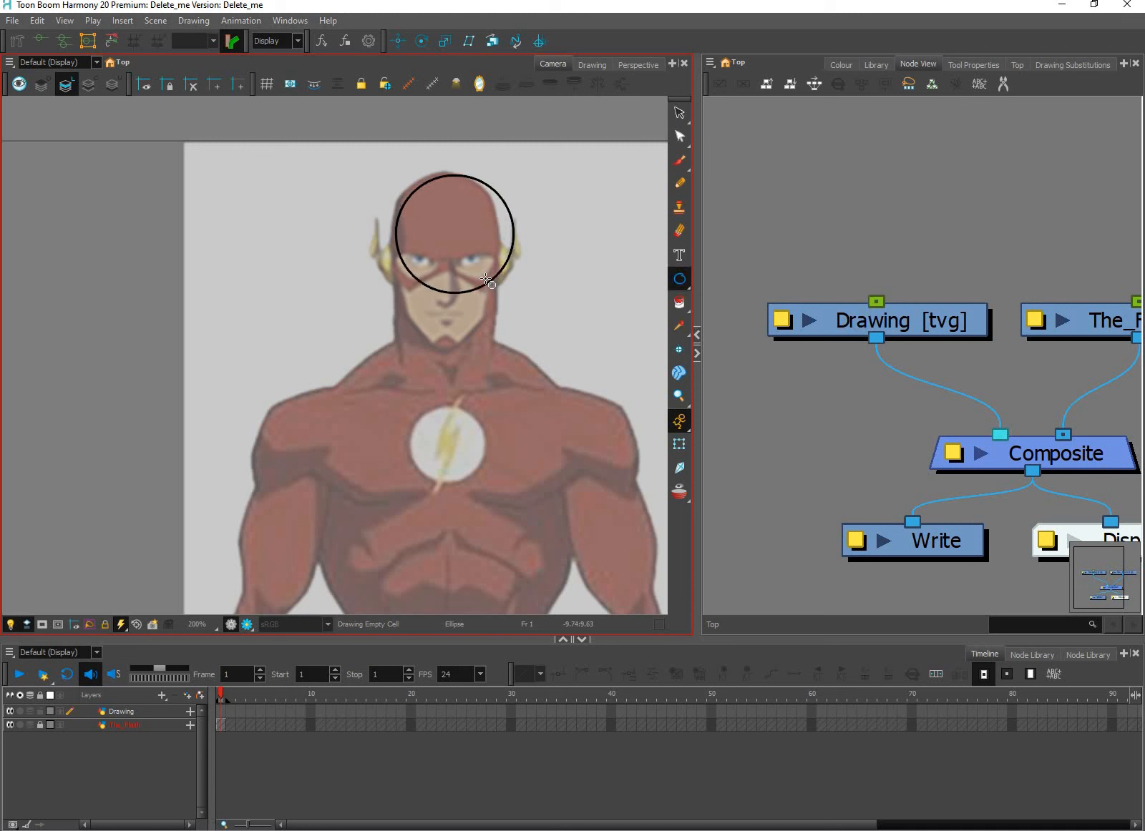
click(679, 113)
drag(544, 170, 388, 284)
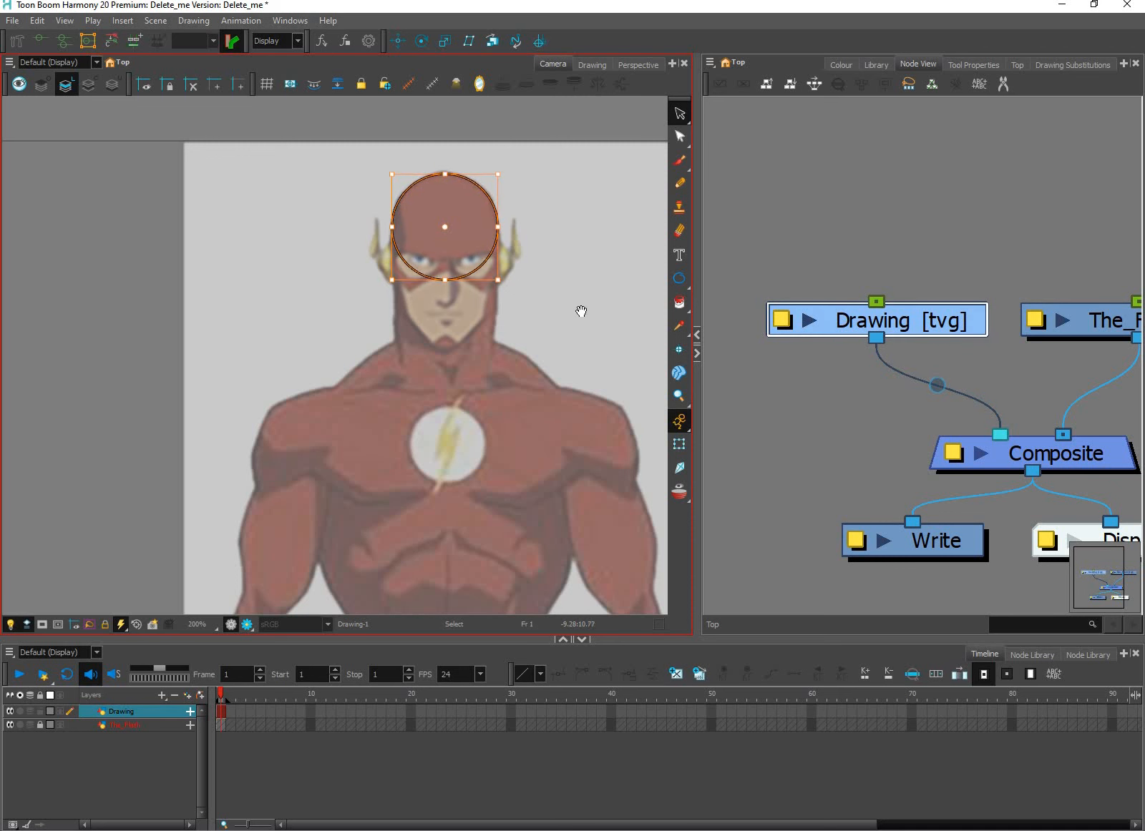
click(523, 311)
Step: Draw a rectangle over the Flash's face, as wide as the head circle and reaching from the forehead to the upper lip
drag(496, 264, 461, 297)
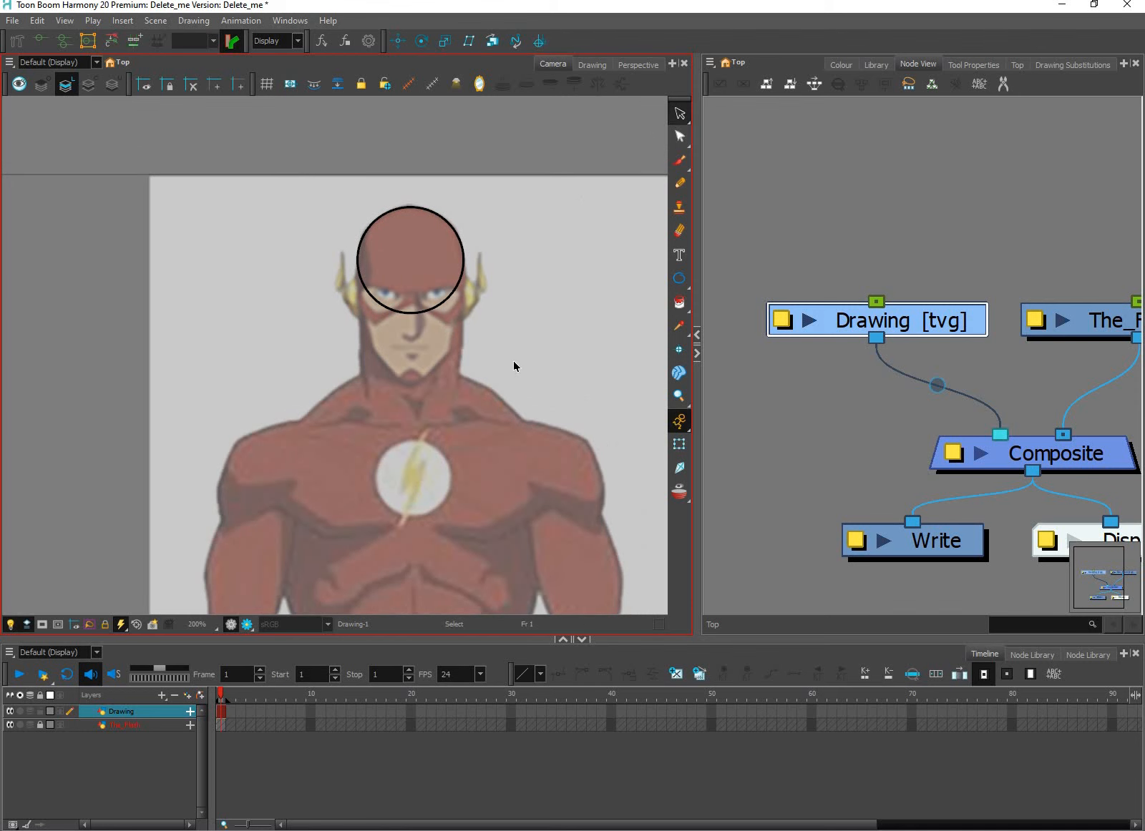
key(2)
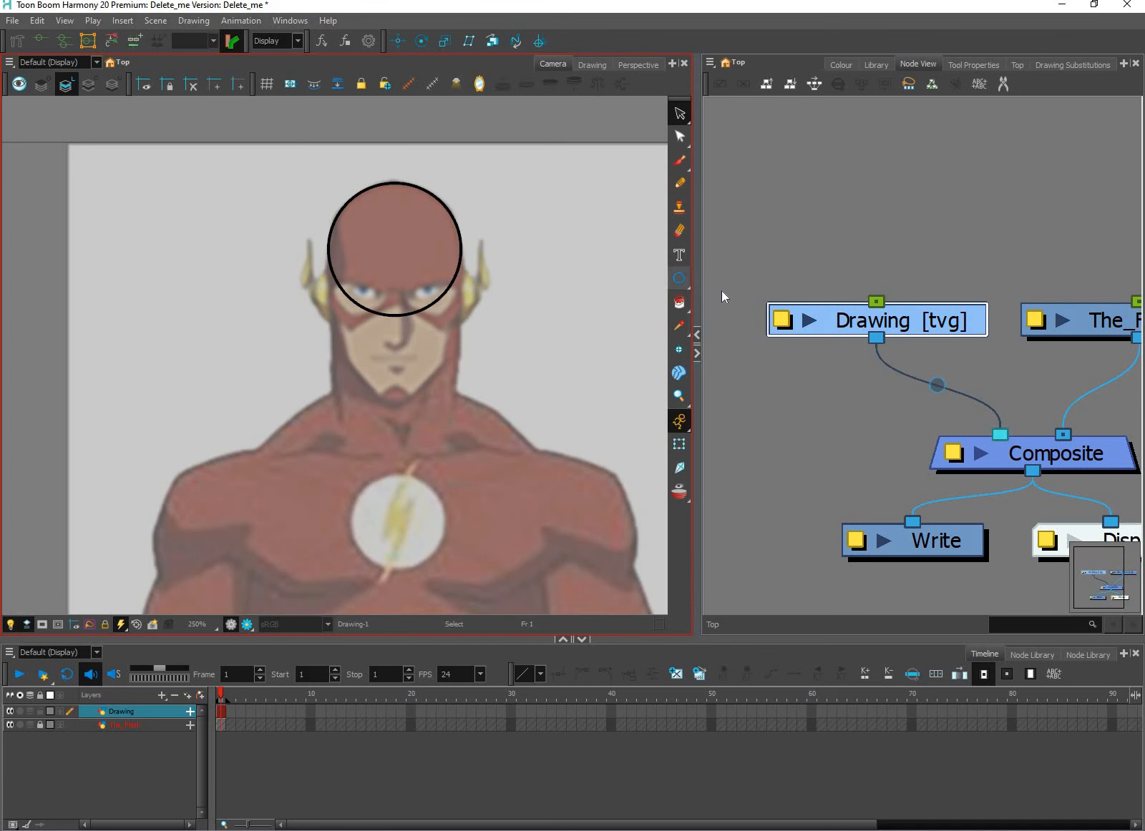
click(679, 279)
click(721, 276)
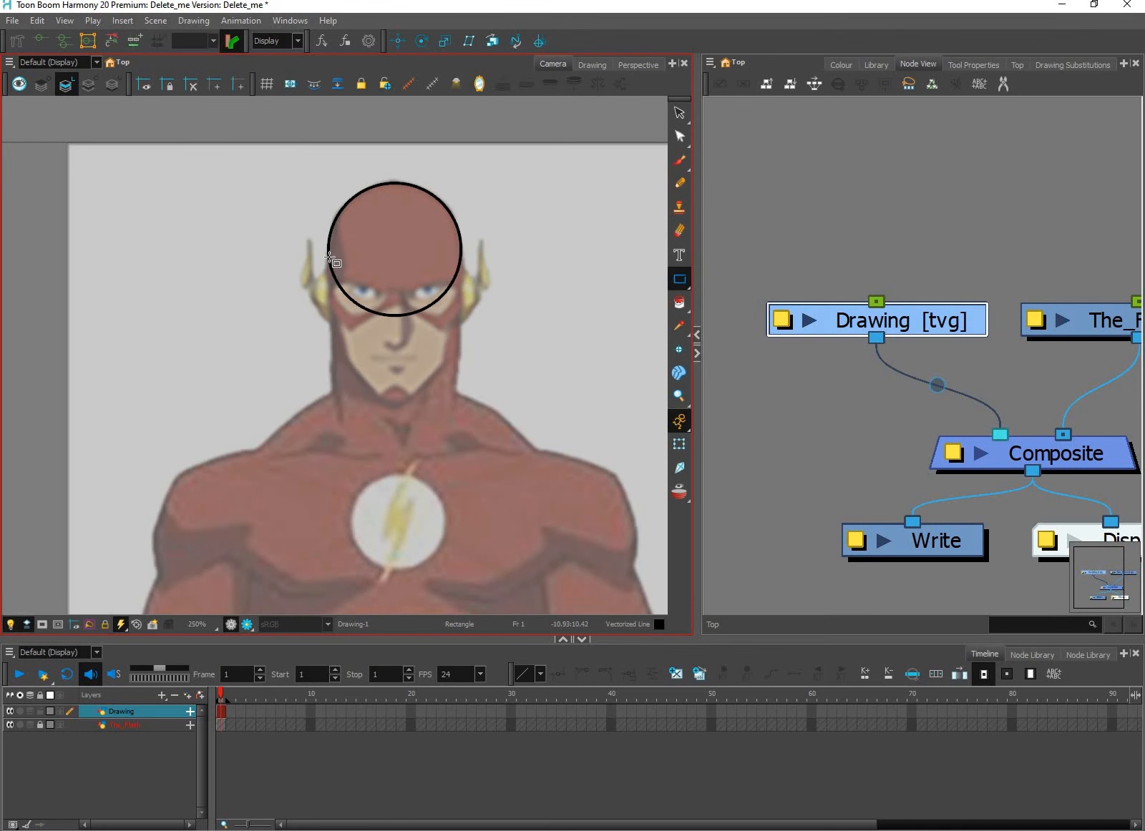
mouse_move(330, 258)
mouse_down()
mouse_move(430, 374)
mouse_move(459, 349)
mouse_up()
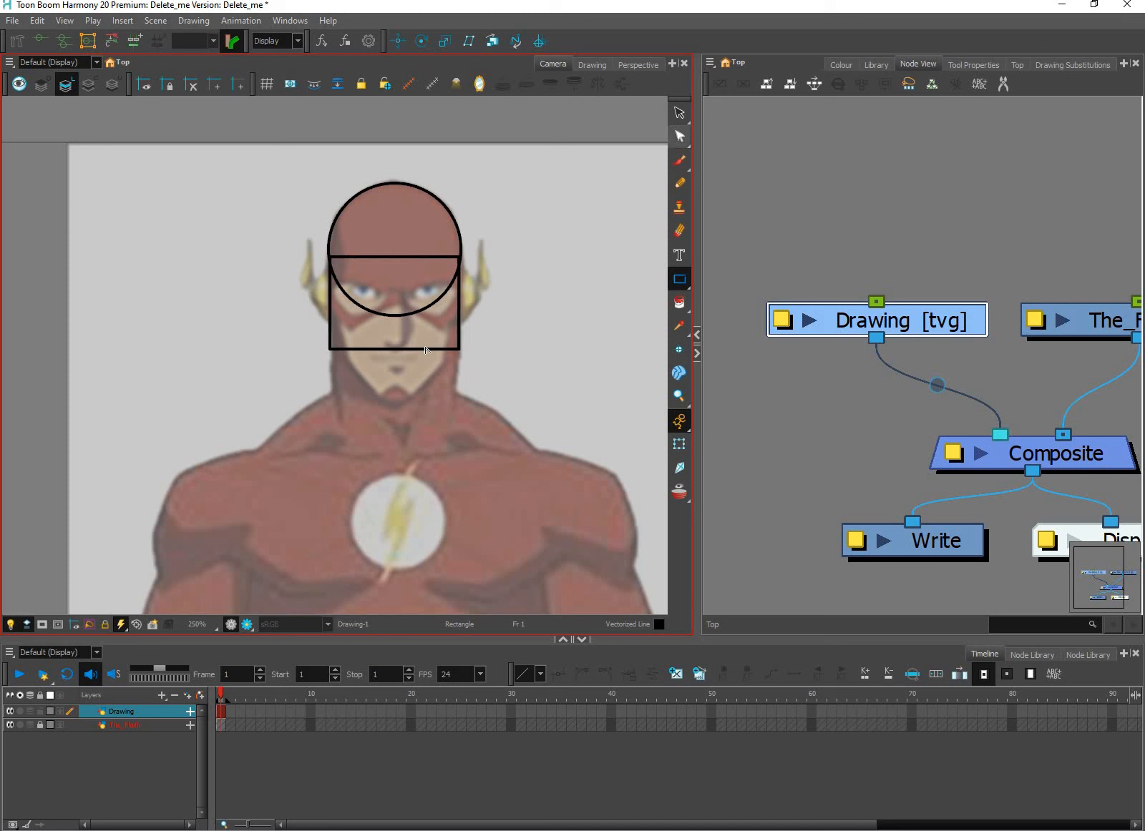
Step: With the Contour Editor, add a point midway along the face rectangle's lower edge, extend it to the chin and round it
click(679, 136)
click(395, 350)
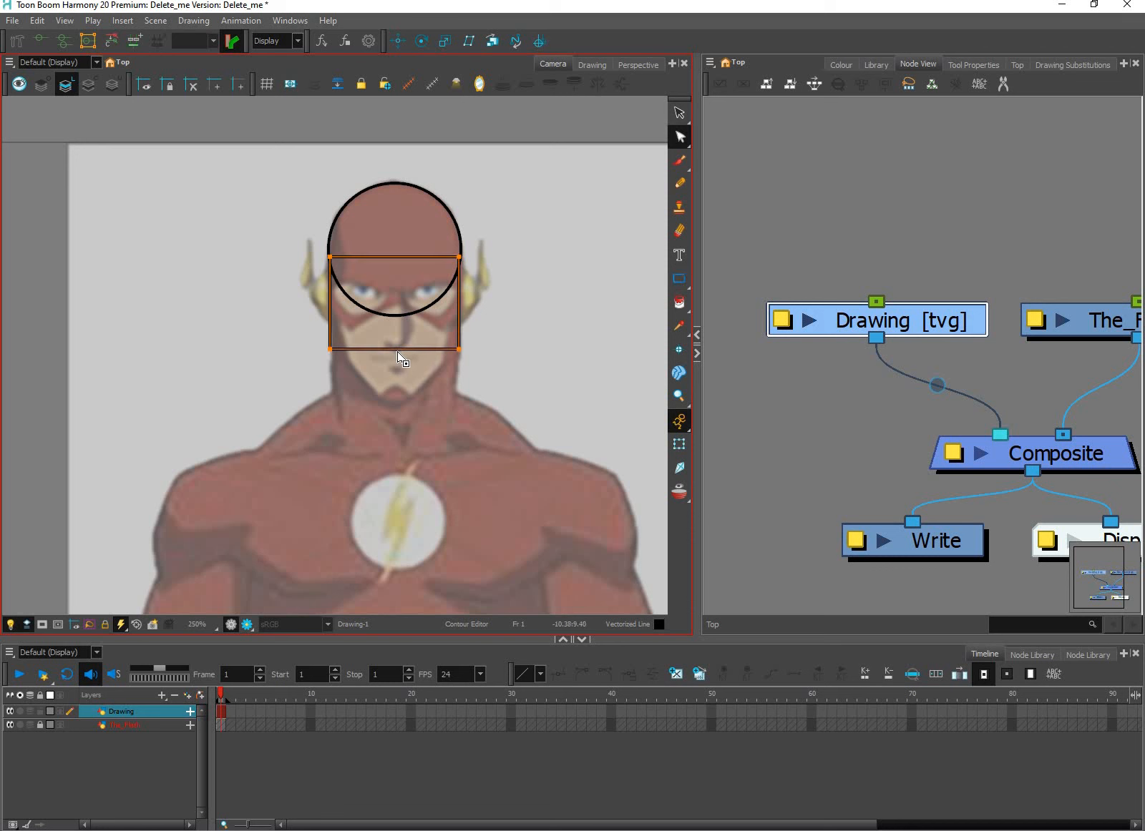
mouse_move(397, 410)
mouse_down()
mouse_move(406, 447)
mouse_move(405, 419)
mouse_up()
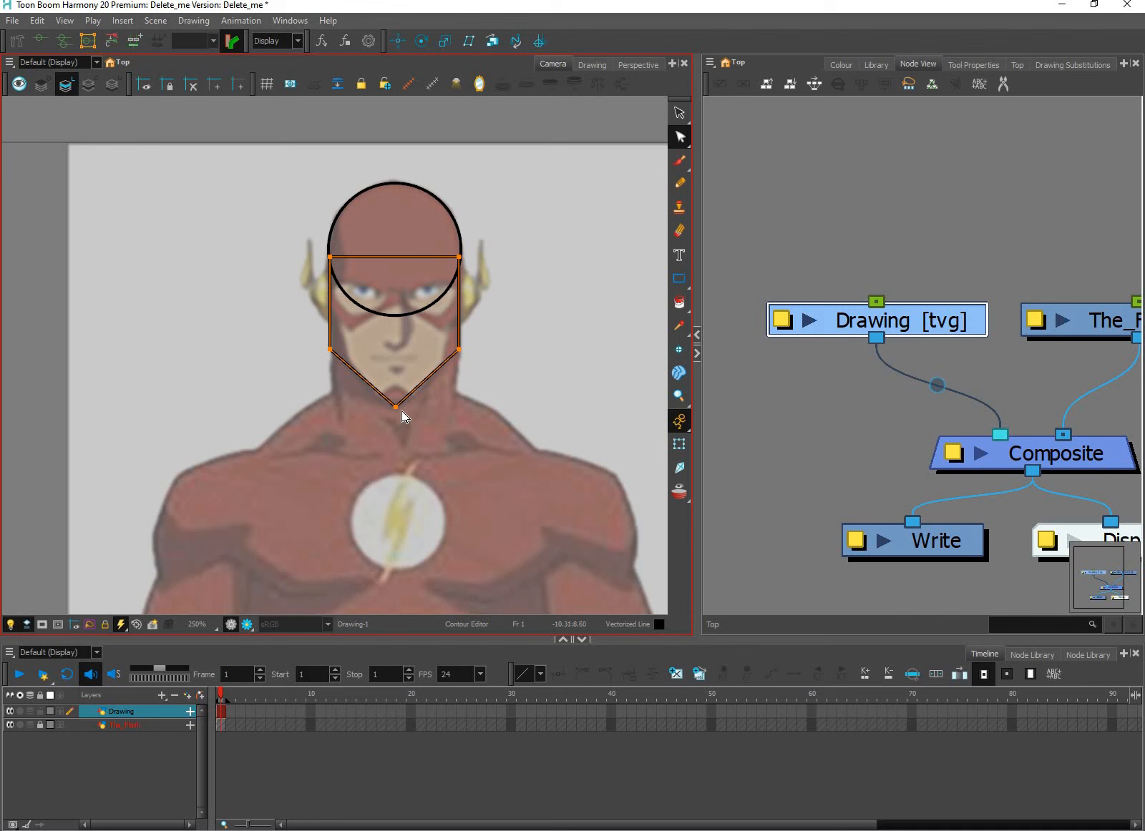
key(ctrl+z)
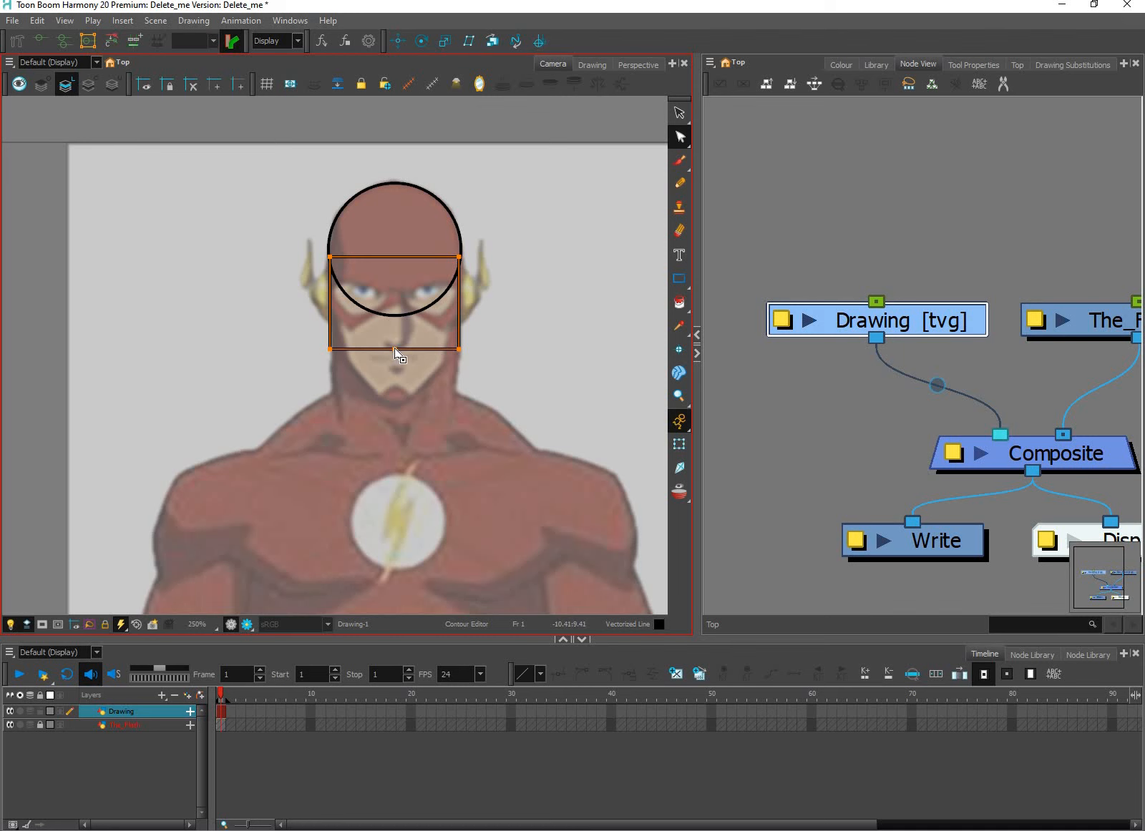
key(ctrl+shift+z)
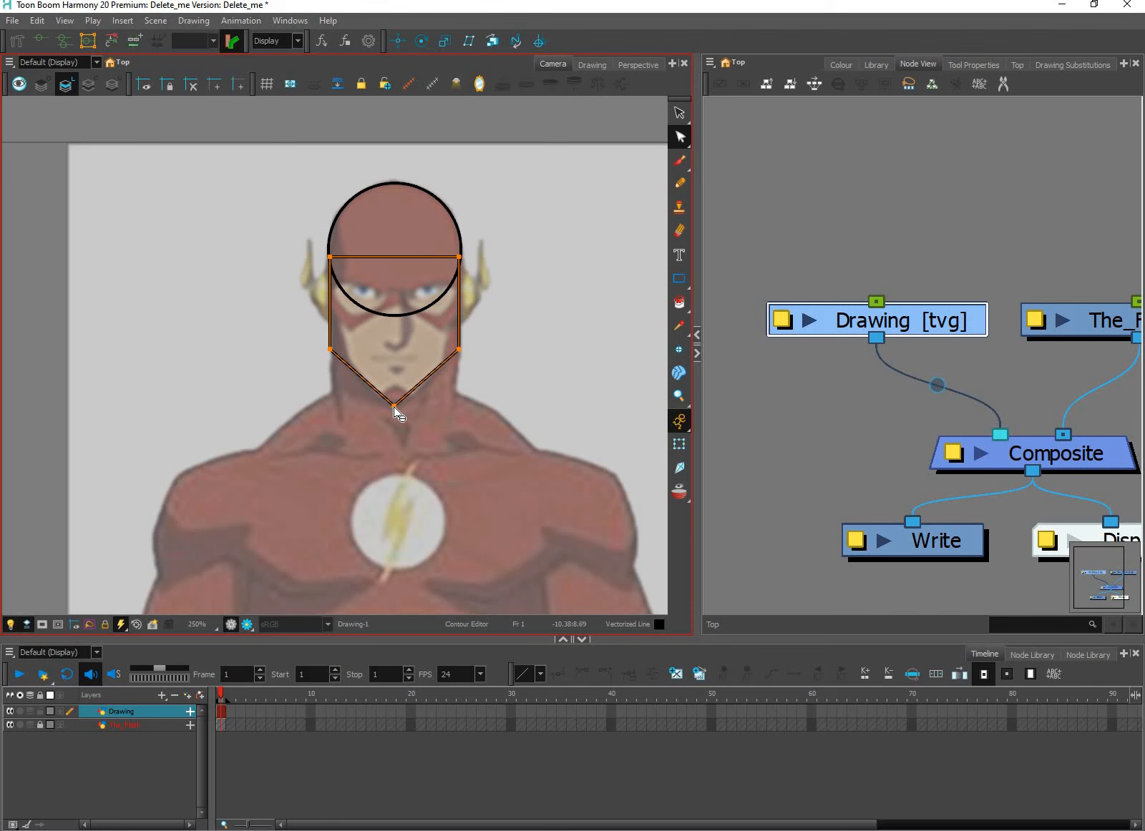
drag(395, 407, 409, 411)
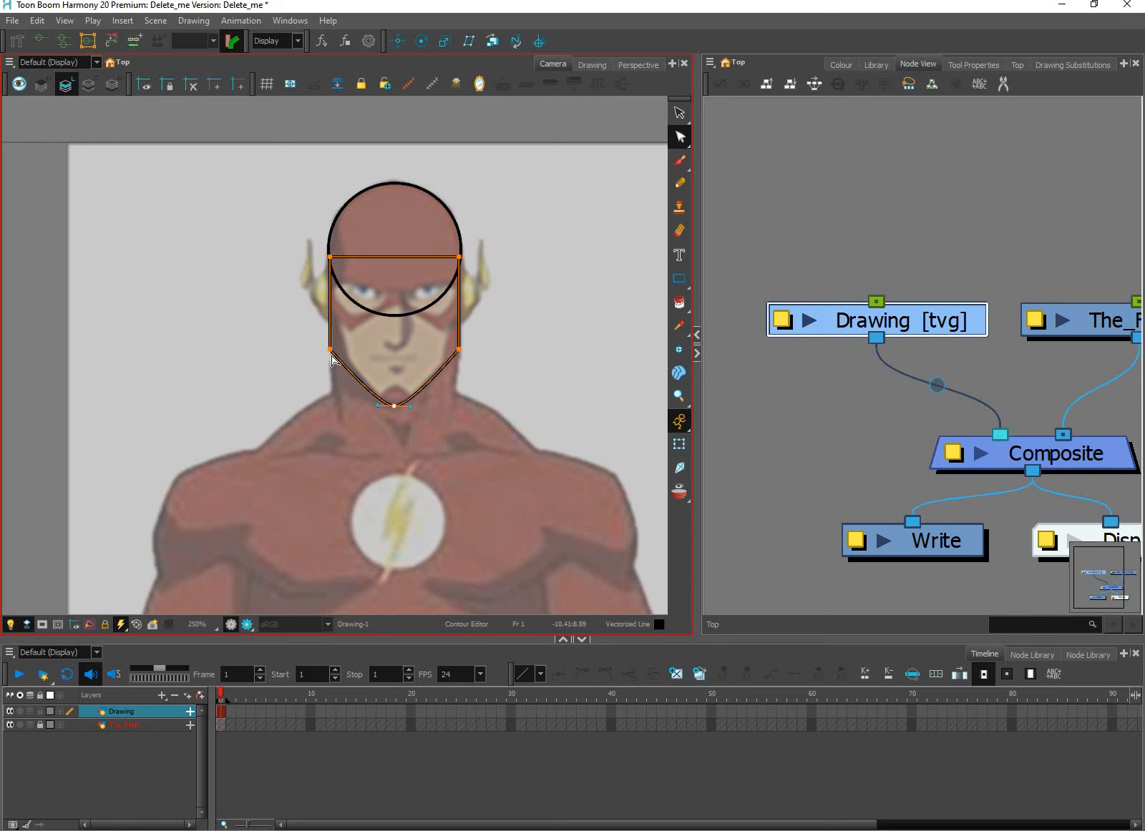
Step: Round the two lower side corners of the face shape so they follow the Flash's jaw, and deselect it
drag(330, 350, 332, 363)
mouse_move(459, 349)
mouse_down()
mouse_move(497, 365)
mouse_move(439, 331)
mouse_up()
click(493, 341)
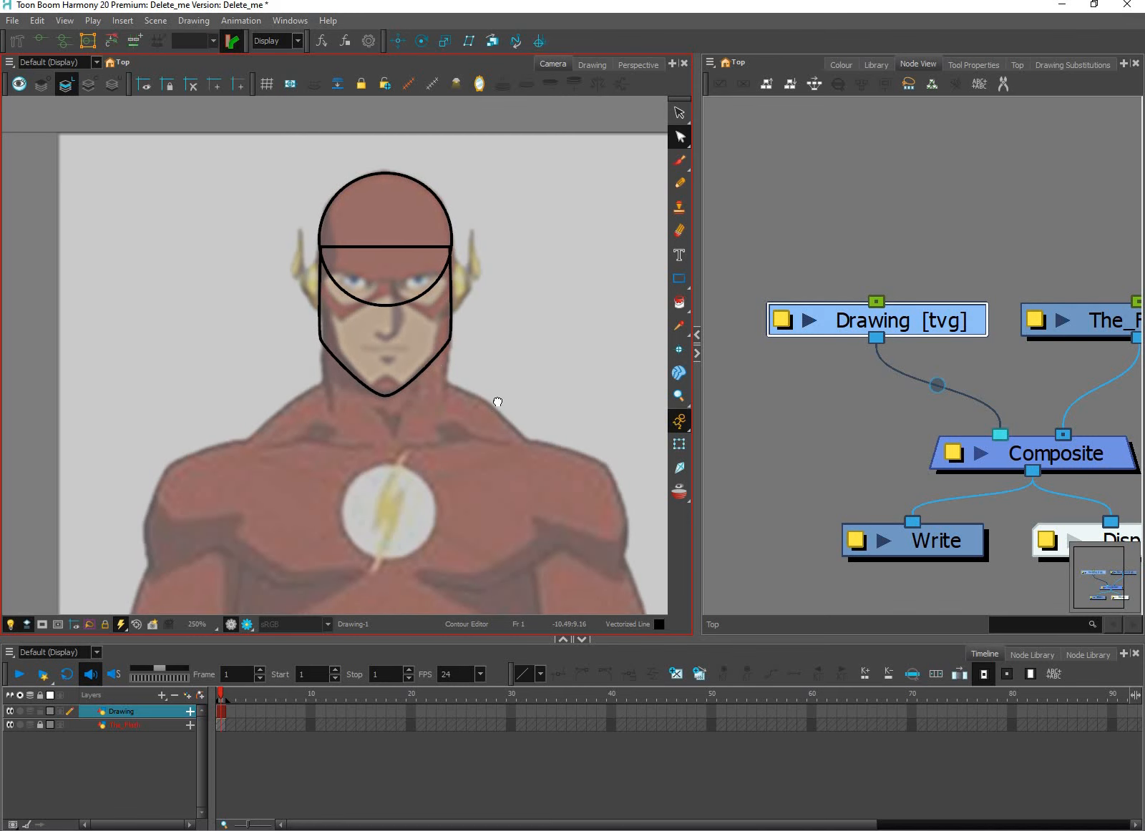
Step: Draw a rectangle over the neck with the Rectangle tool, reaching from the cheeks down to the collar and slightly narrower than the face
drag(506, 397, 523, 327)
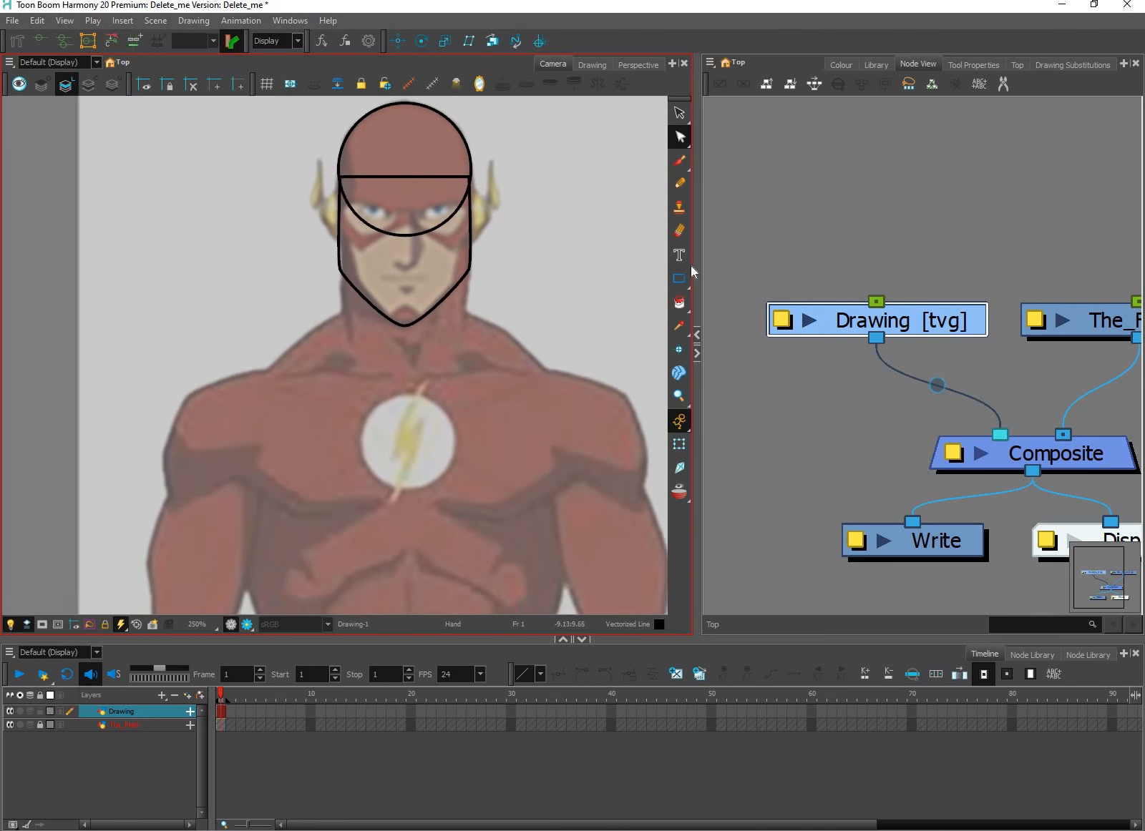
click(679, 279)
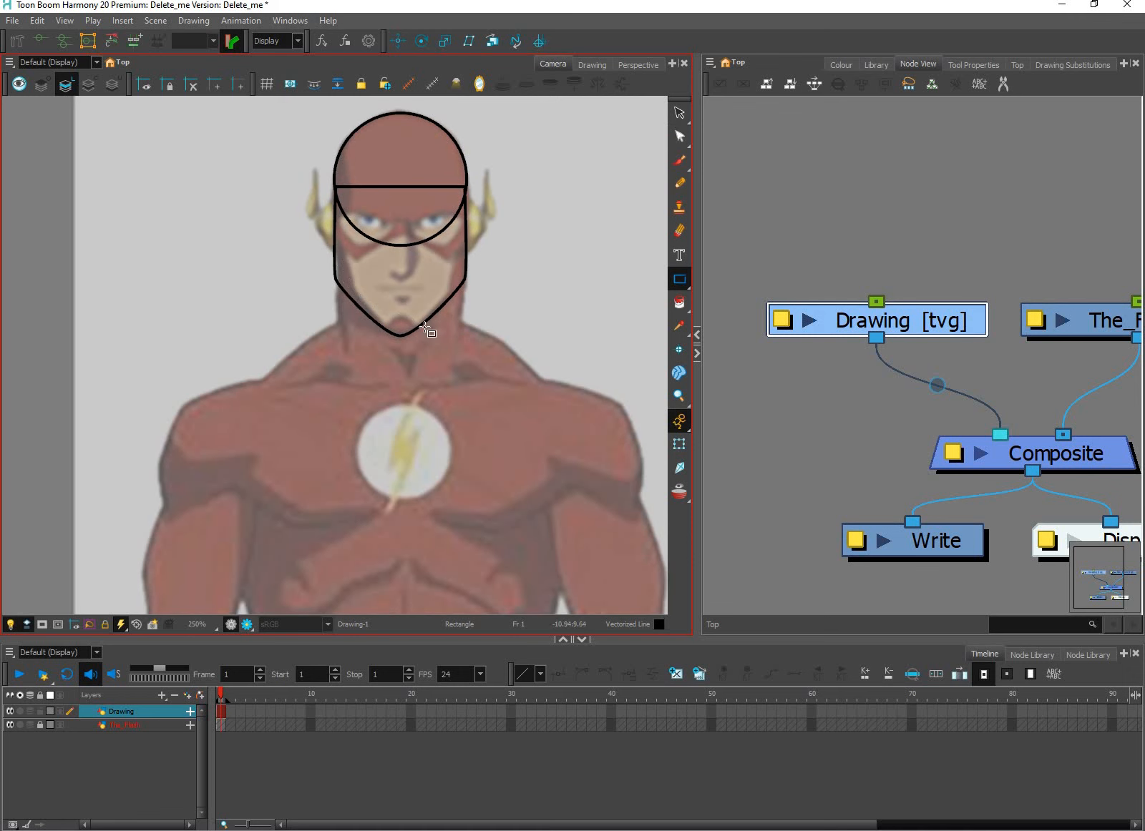
drag(340, 252, 461, 377)
drag(511, 414, 511, 486)
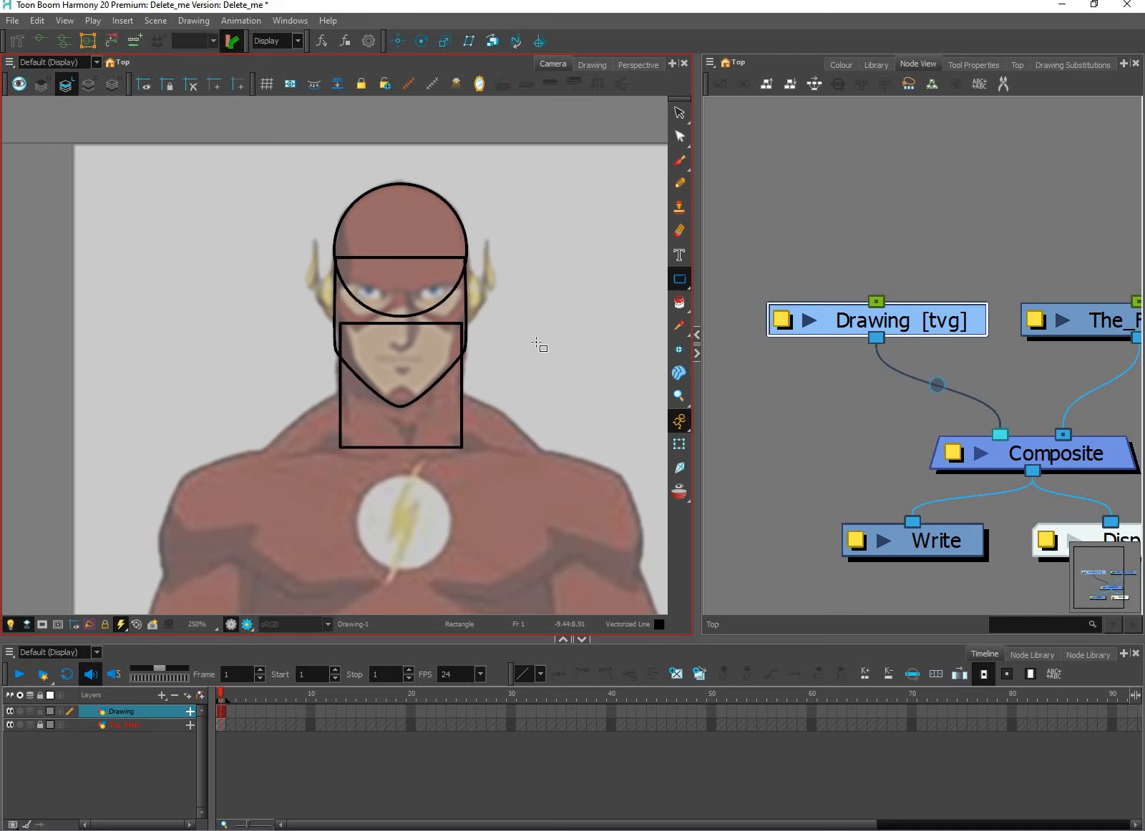
Step: With the Contour Editor, curve all four corners of the neck rectangle so its edges bow slightly outward
key(alt+q)
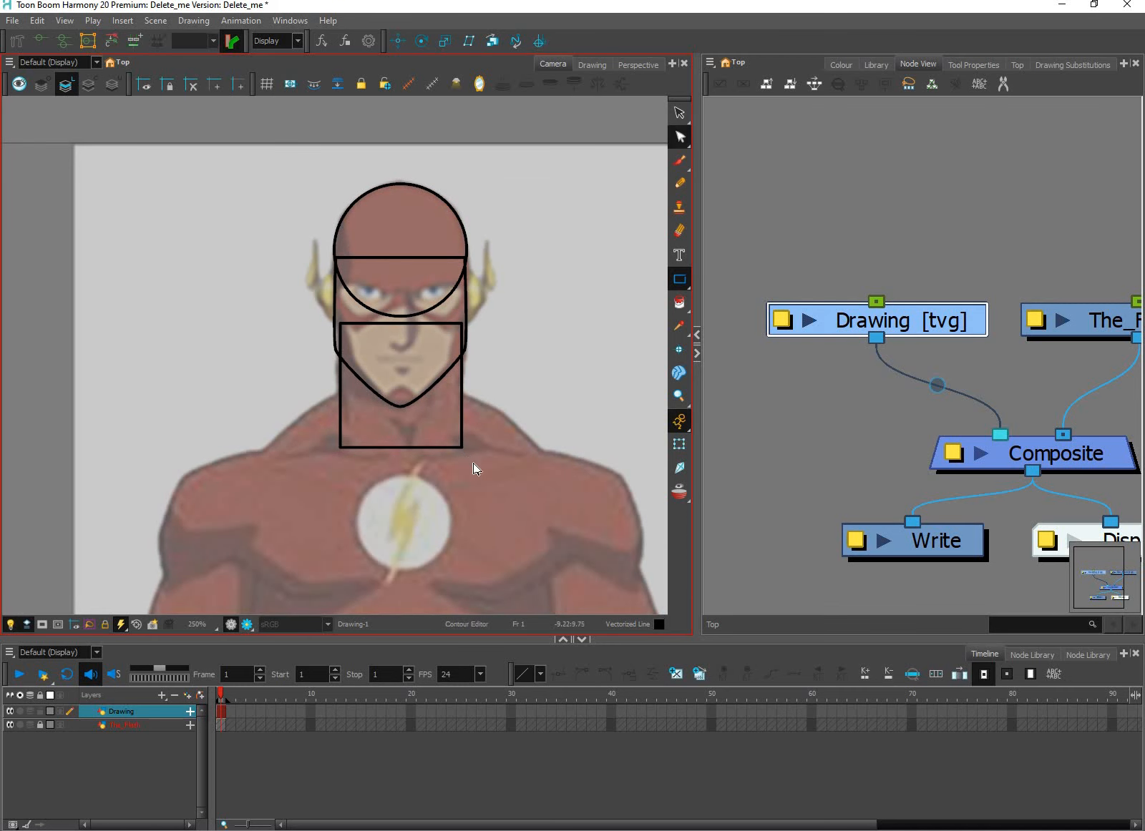
scroll(477, 486, up, 2)
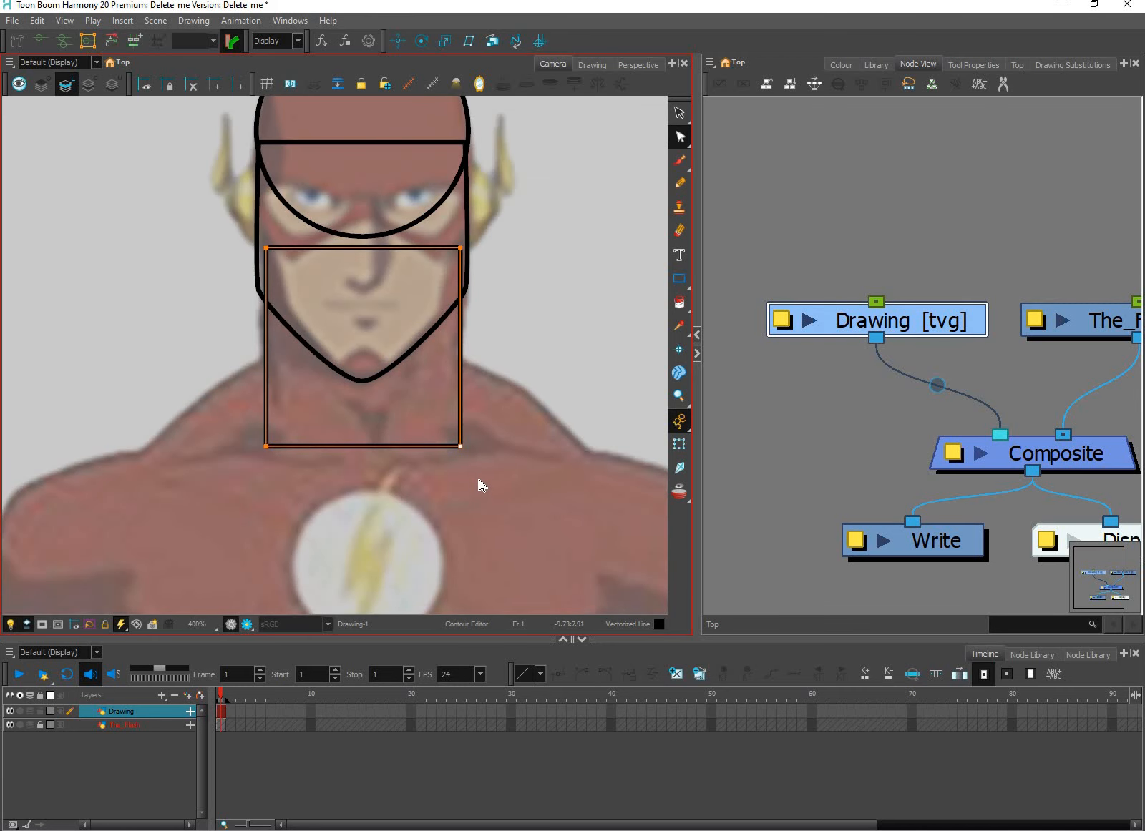
drag(460, 449, 467, 441)
drag(266, 447, 277, 459)
drag(266, 247, 271, 235)
drag(460, 247, 465, 260)
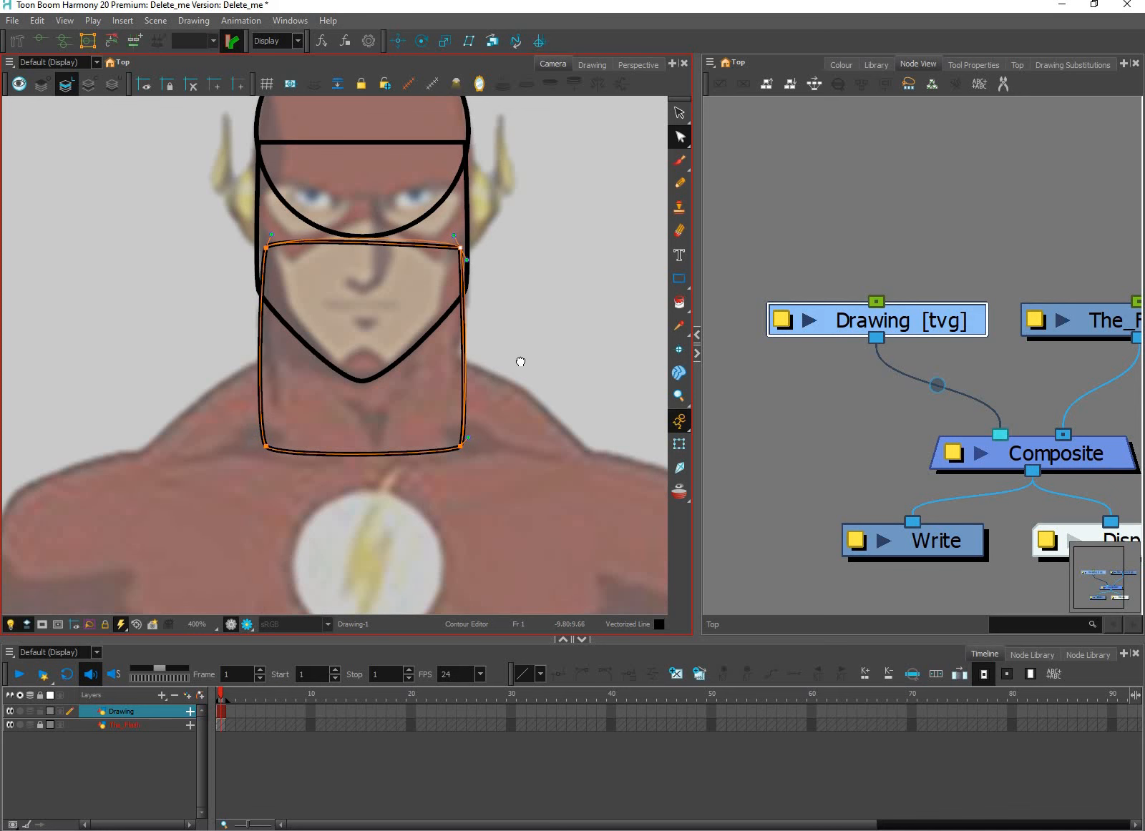
Step: Add a point midway along each vertical side of the neck shape and straighten the sides to match the neck
key(space)
drag(332, 402, 337, 453)
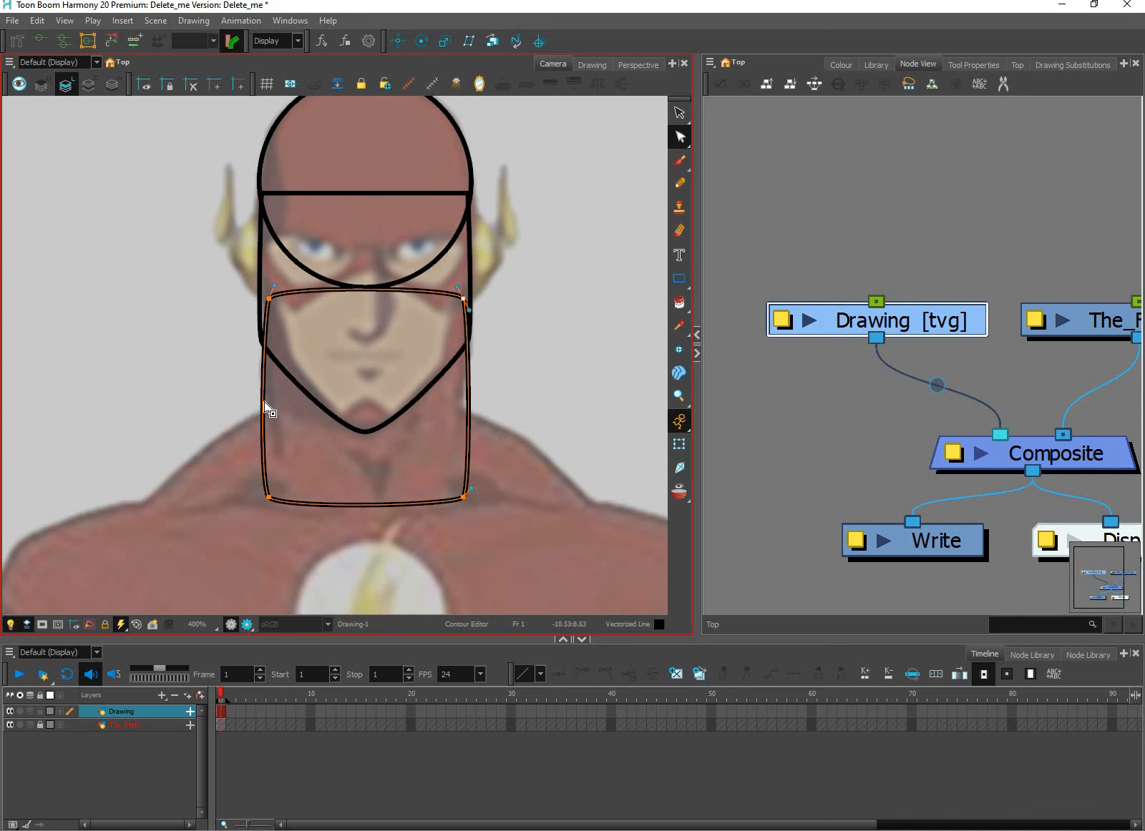
key(ctrl+z)
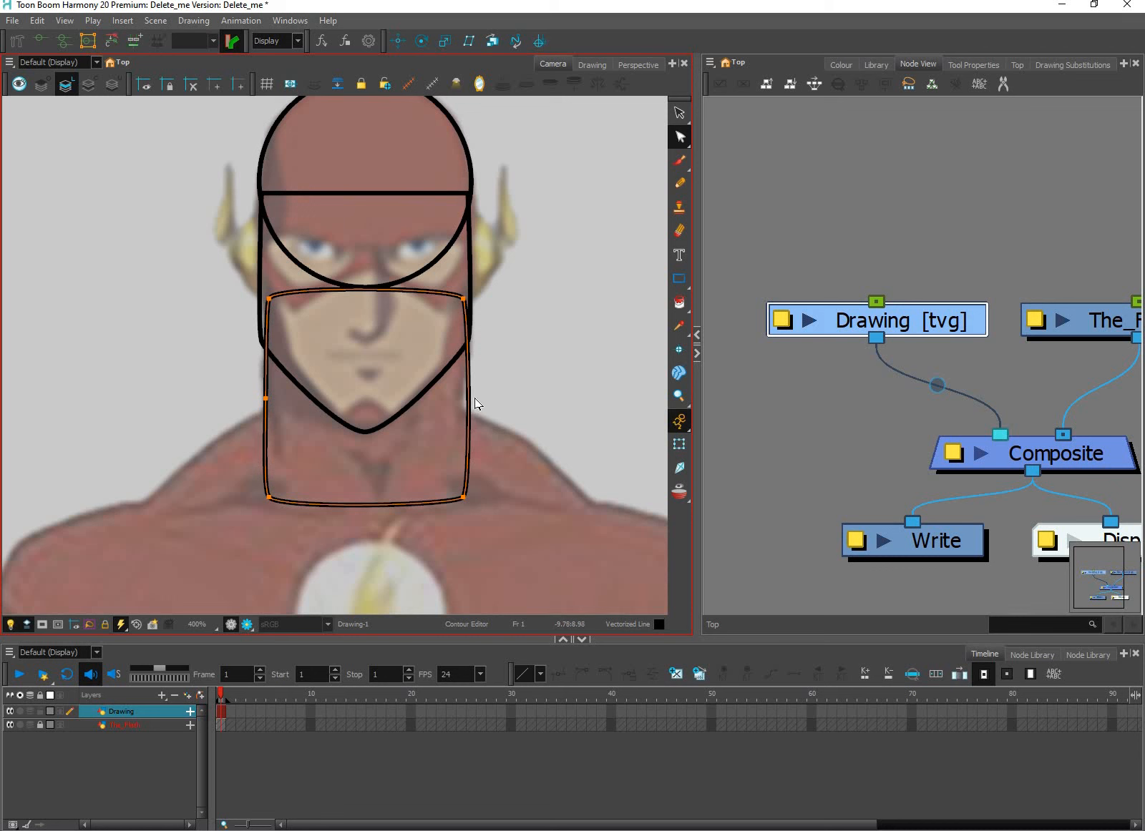
key(ctrl+z)
key(space)
drag(514, 425, 507, 489)
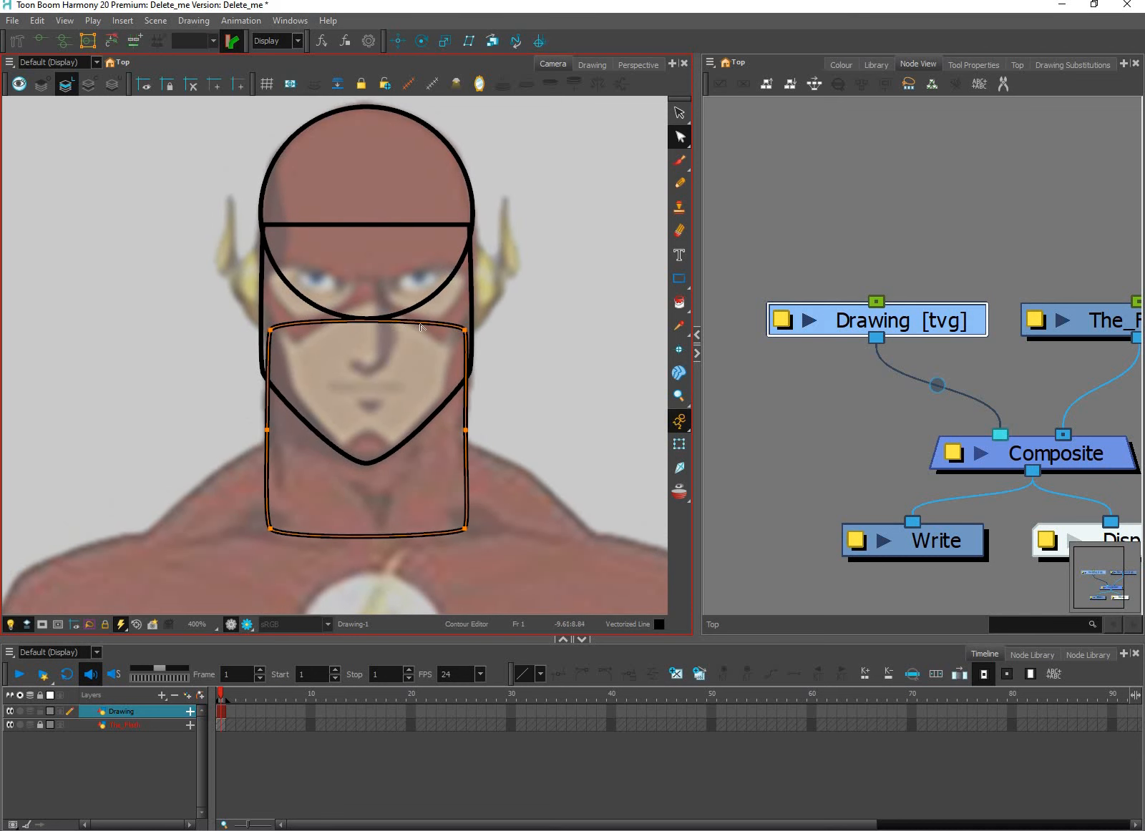
Step: Add a point midway along the neck shape's upper edge, raise it to the brow and round it into a dome
click(419, 324)
key(ctrl+z)
drag(370, 261, 369, 260)
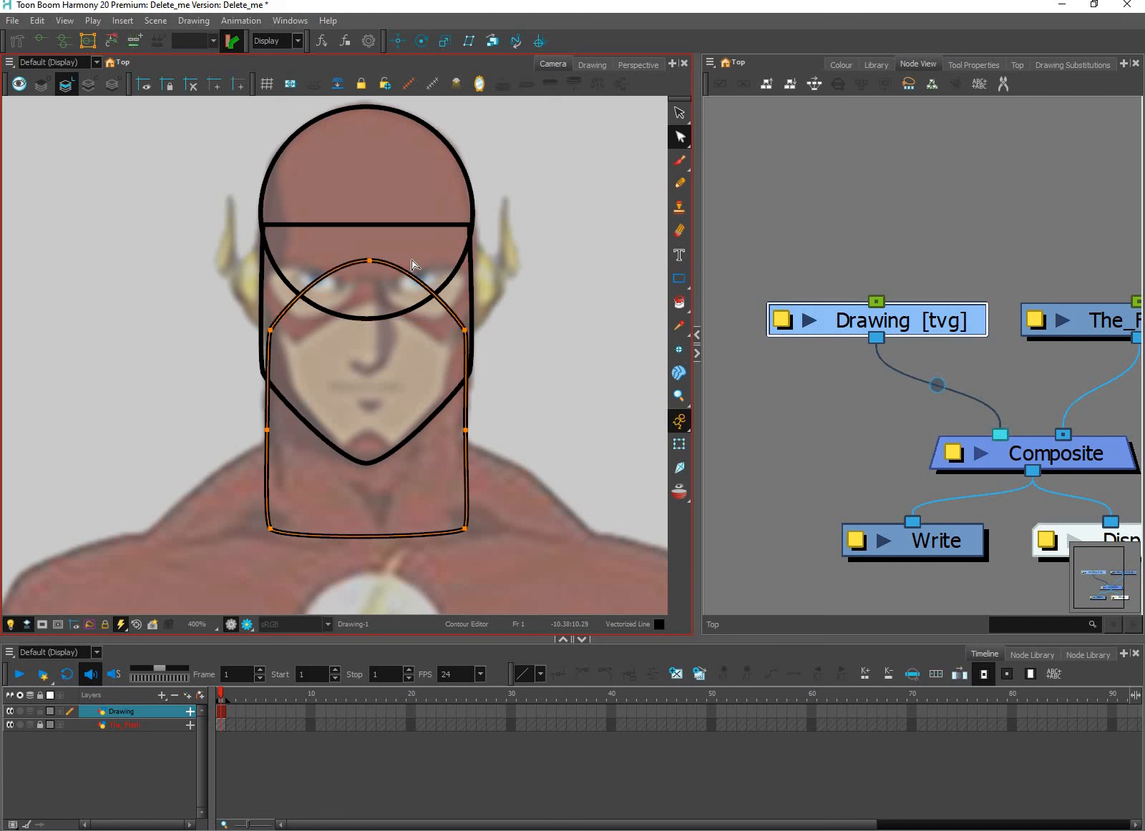
mouse_move(450, 266)
mouse_down()
mouse_move(469, 304)
mouse_move(451, 282)
mouse_up()
click(474, 229)
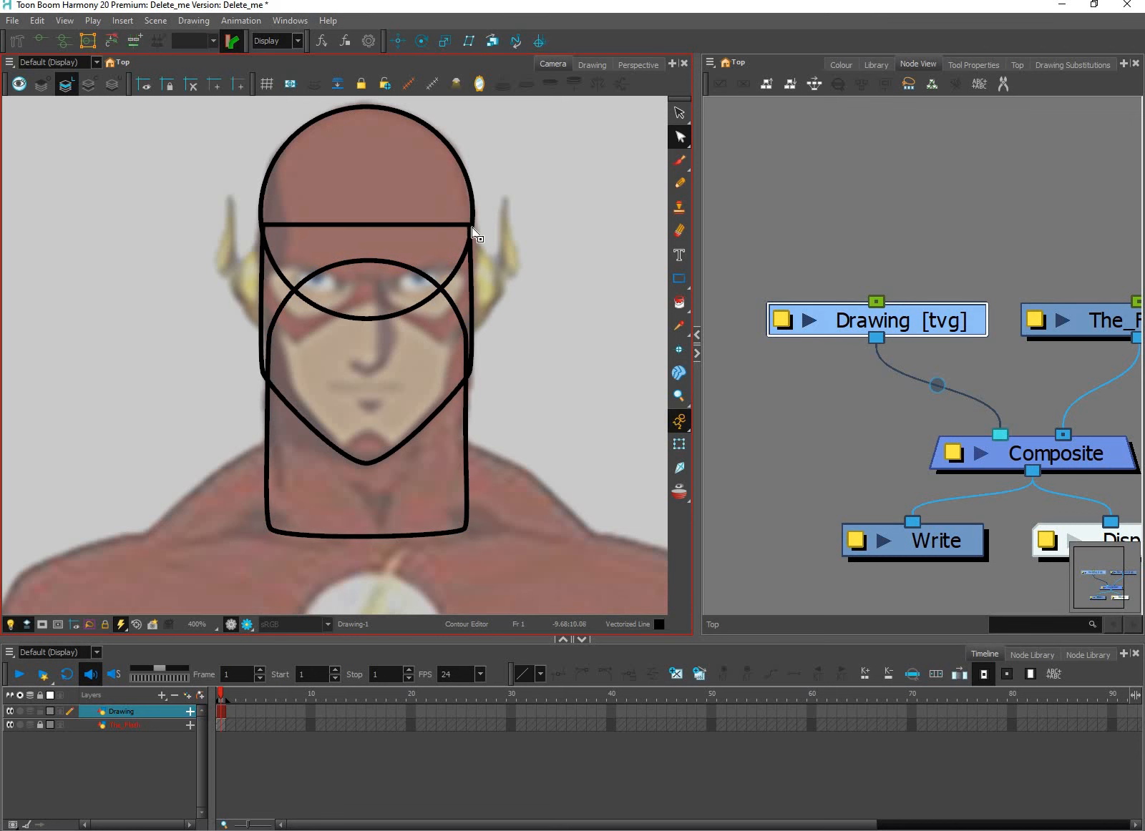
Step: Curve the two upper corners of the face shape so its forehead edge arches slightly upward
click(470, 227)
scroll(473, 227, up, 3)
drag(471, 237, 475, 234)
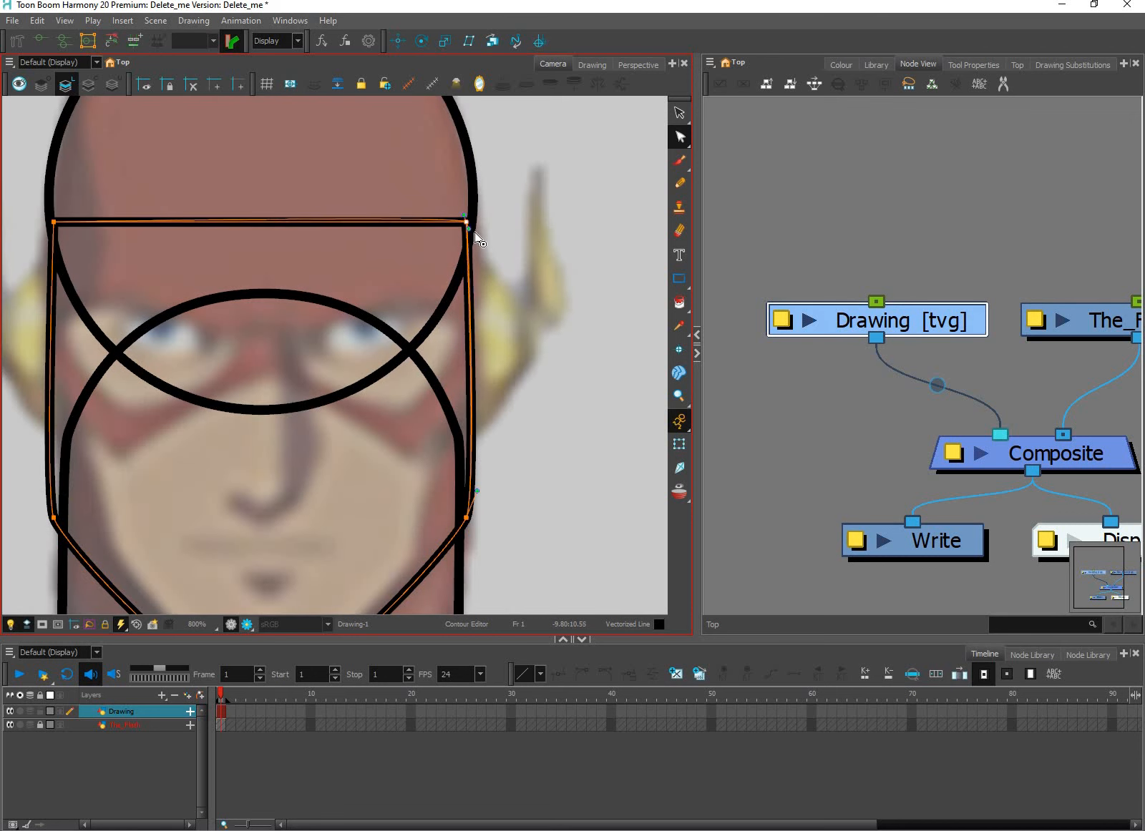
drag(55, 225, 54, 219)
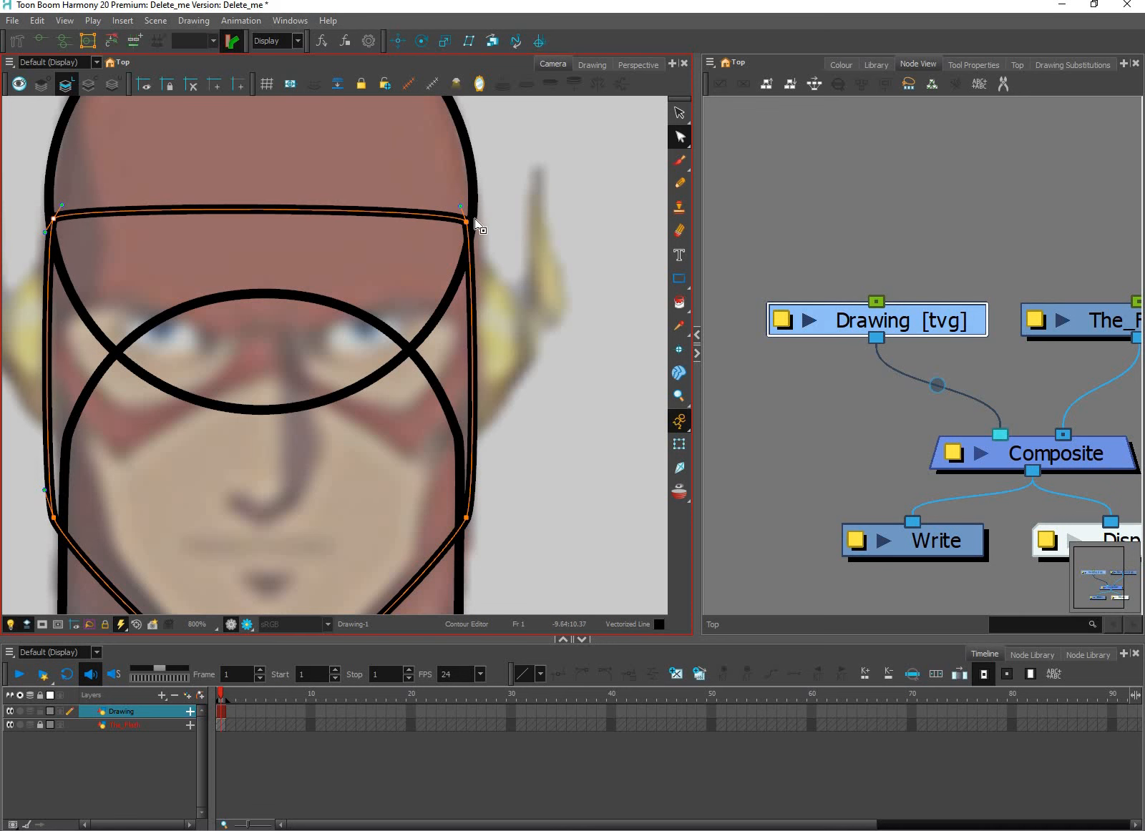
click(504, 237)
scroll(549, 338, down, 1)
scroll(550, 339, down, 5)
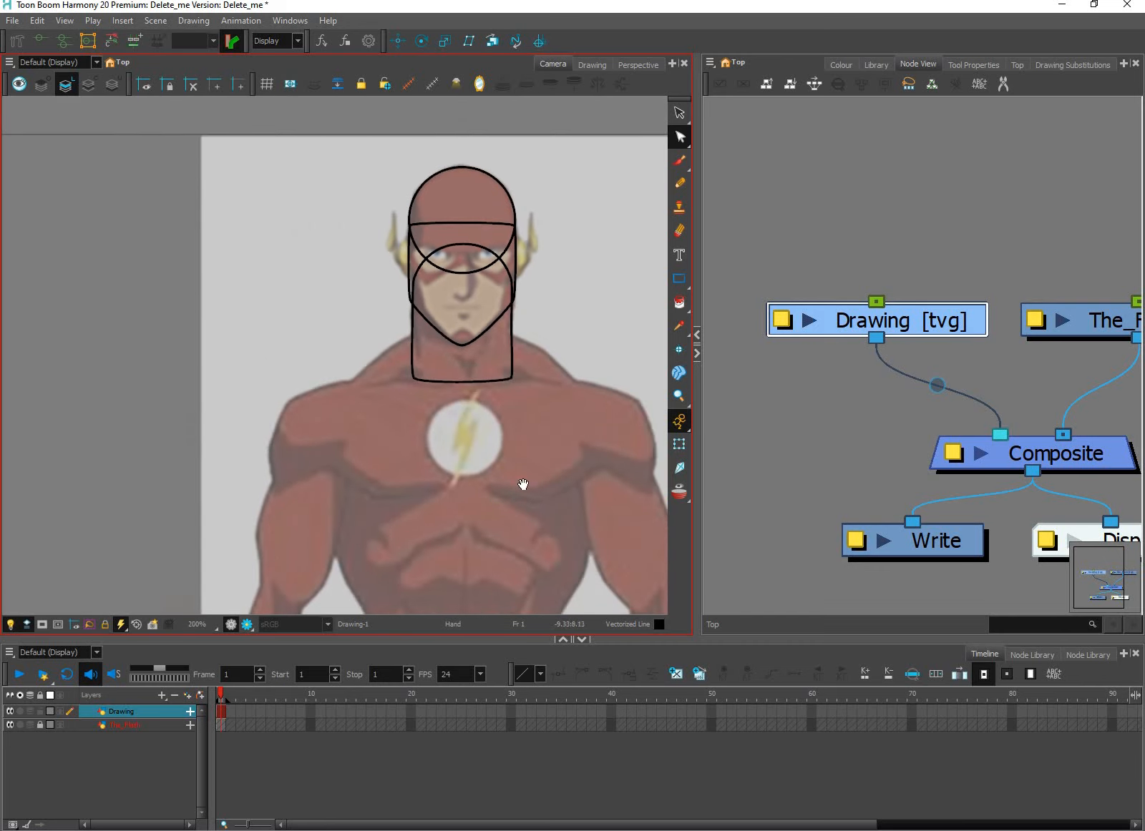
Step: Draw a rectangle over one pectoral muscle, spanning from near the armpit to the middle of the chest emblem
drag(511, 372, 512, 393)
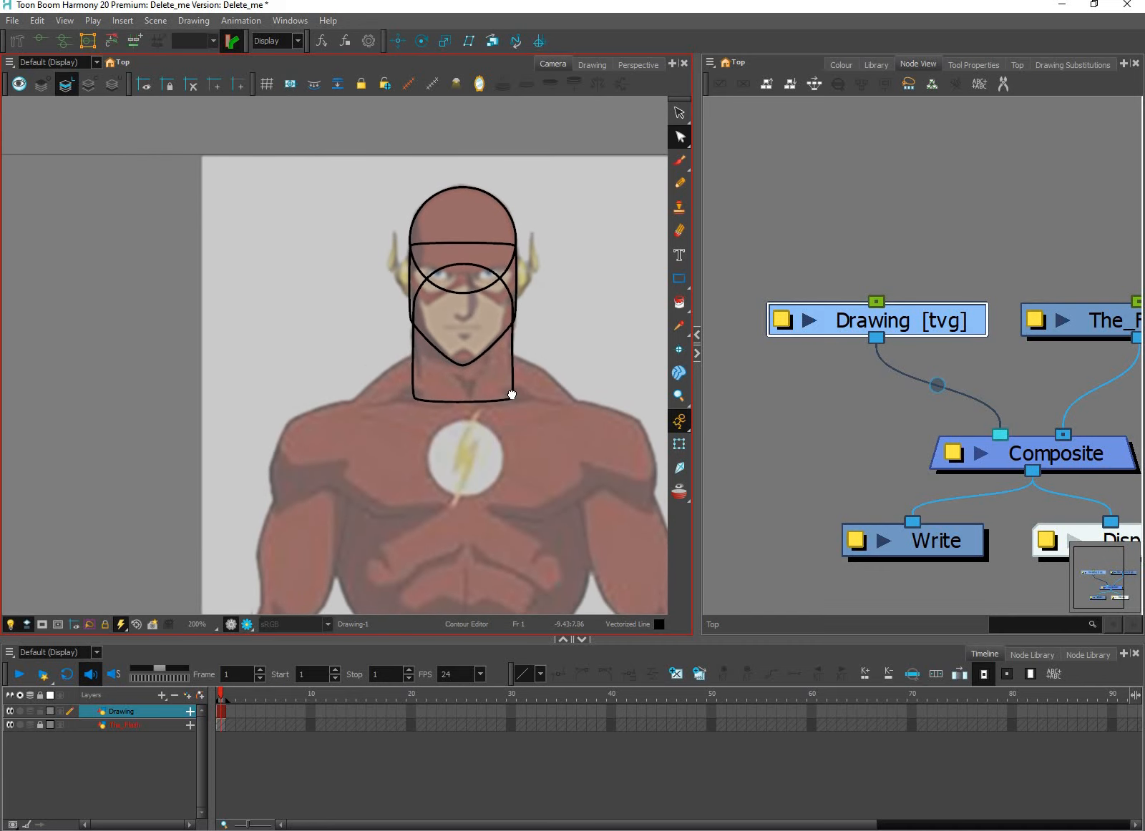
drag(517, 501, 507, 413)
drag(508, 412, 446, 494)
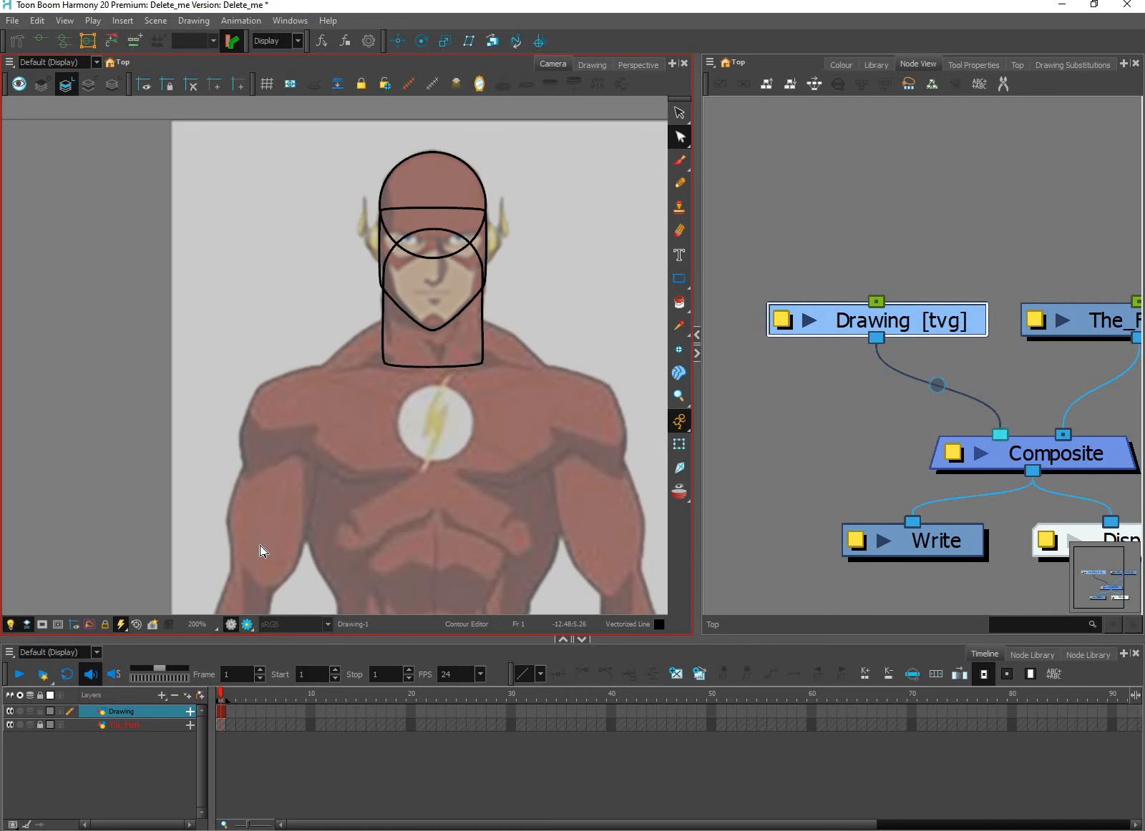
scroll(259, 543, down, 2)
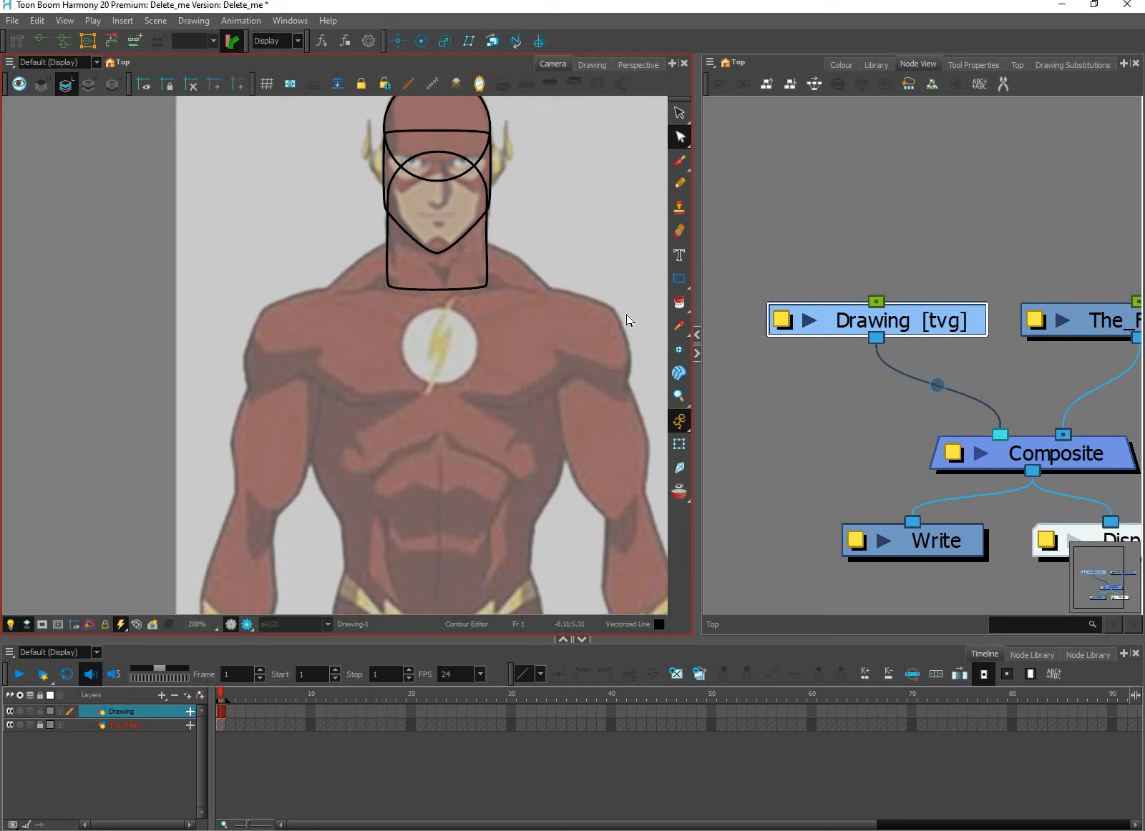
key(space)
mouse_move(334, 310)
mouse_down()
mouse_move(336, 326)
mouse_move(446, 413)
mouse_up()
click(679, 278)
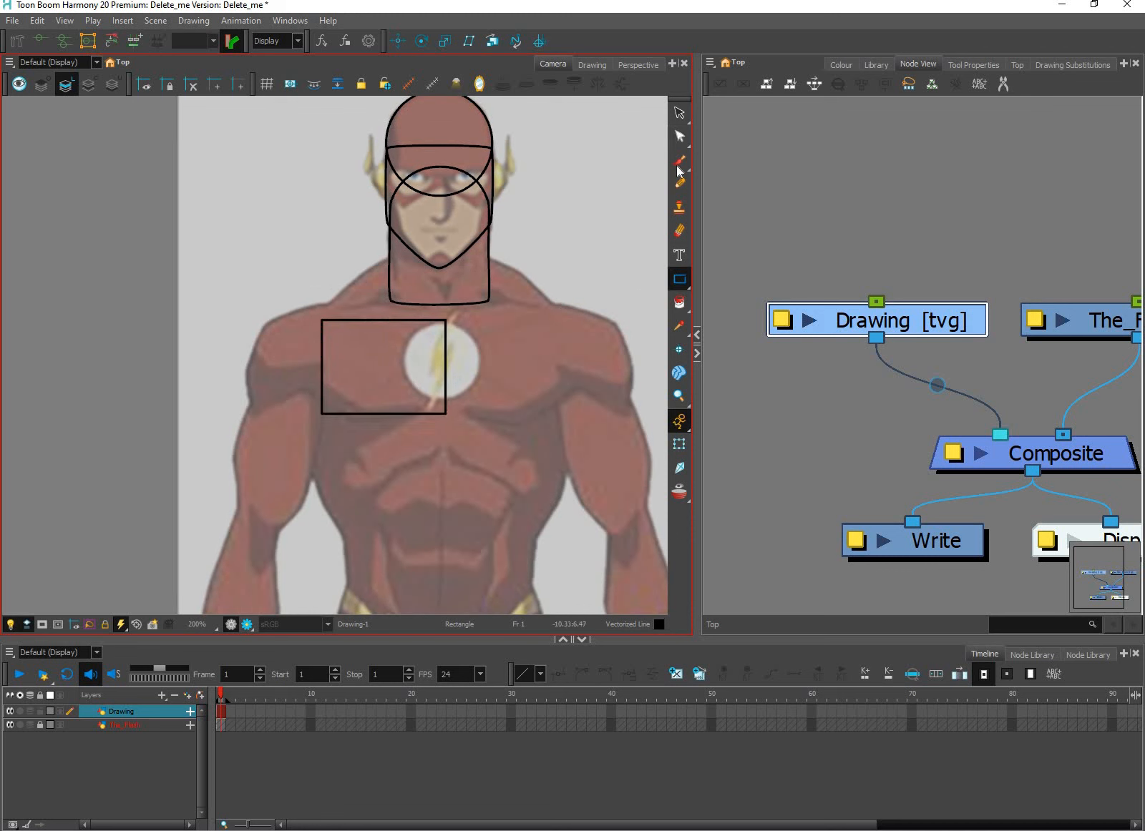
Step: With the Contour Editor, pull in and round the pectoral rectangle's corners to follow the chest muscle
key(alt+q)
drag(444, 415, 443, 332)
drag(322, 320, 338, 311)
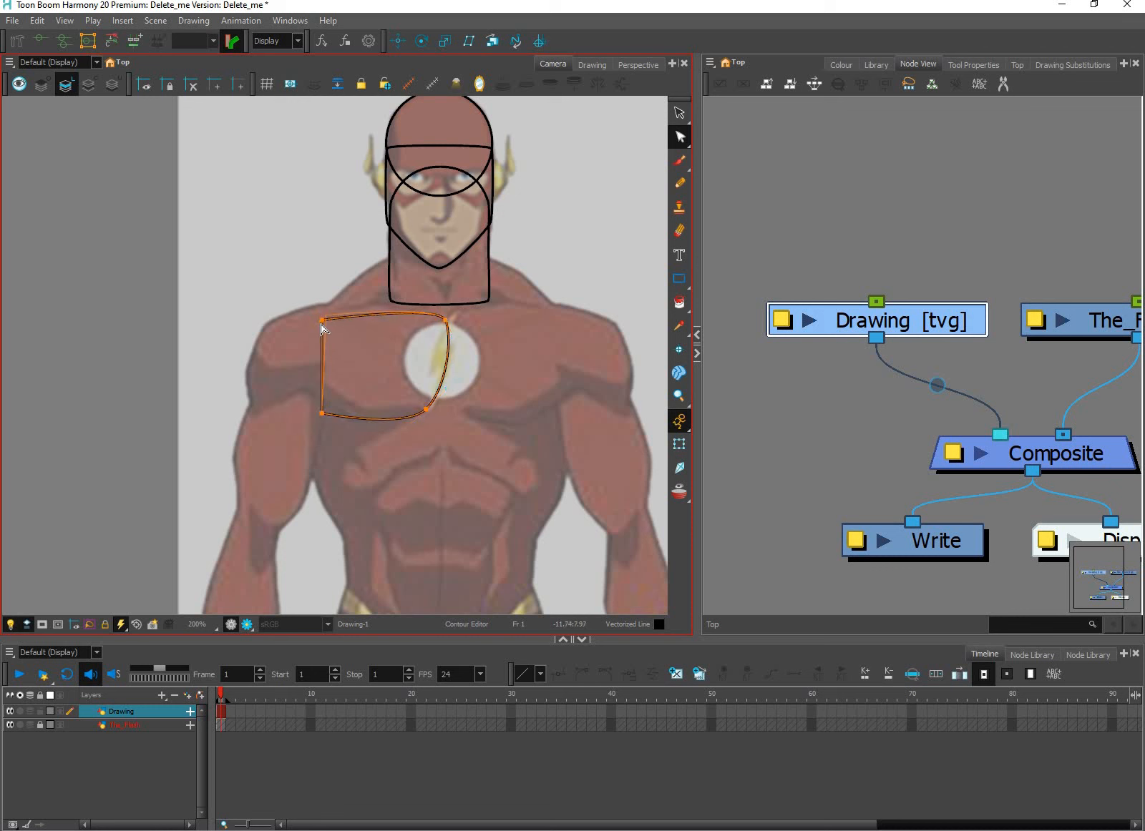
alt+click(322, 413)
drag(362, 422, 357, 421)
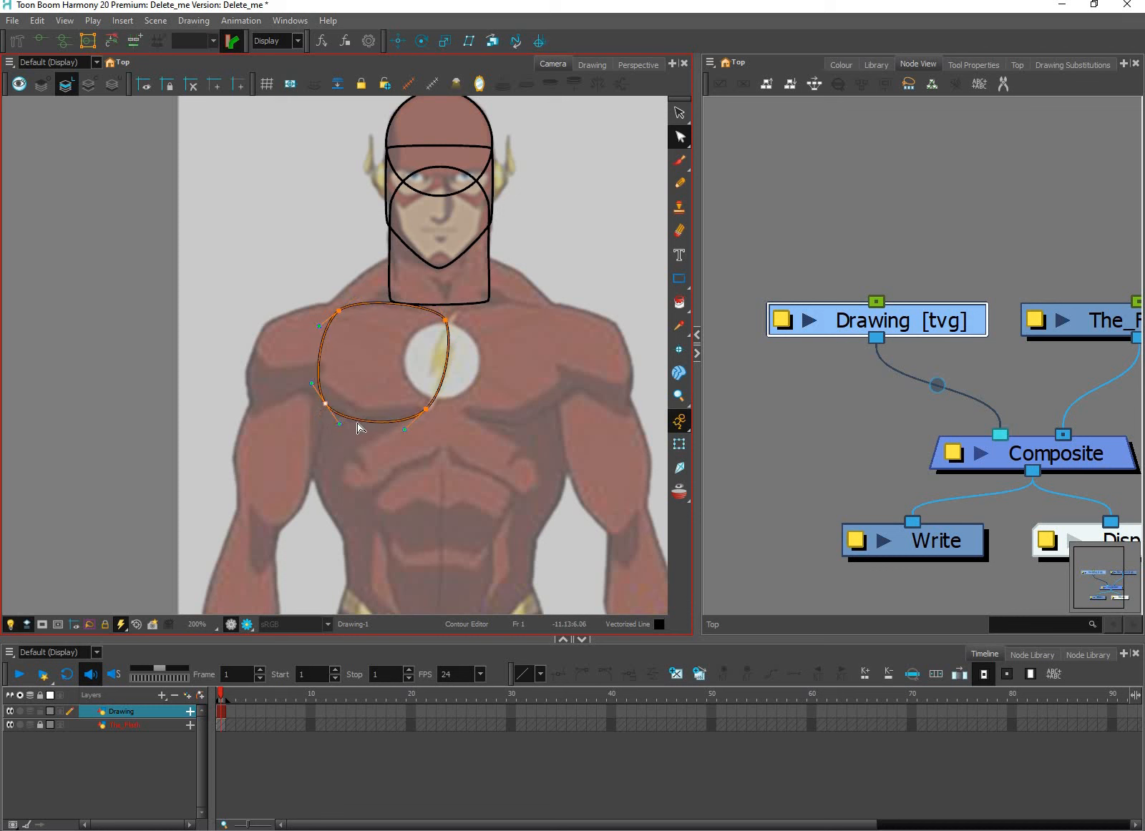
Step: Add points on the pectoral shape's lower and emblem-side edges and refine the curve along the muscle's lower border
alt+click(427, 409)
key(ctrl+z)
key(space)
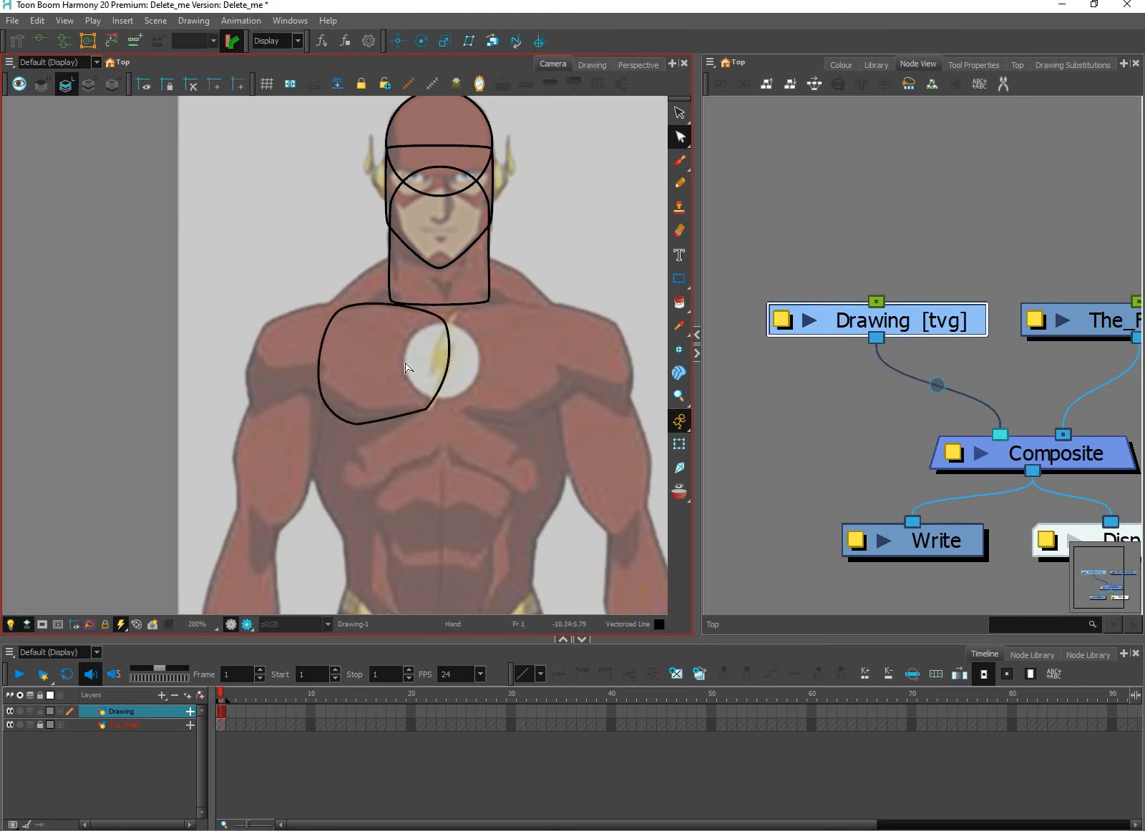
drag(405, 368, 388, 316)
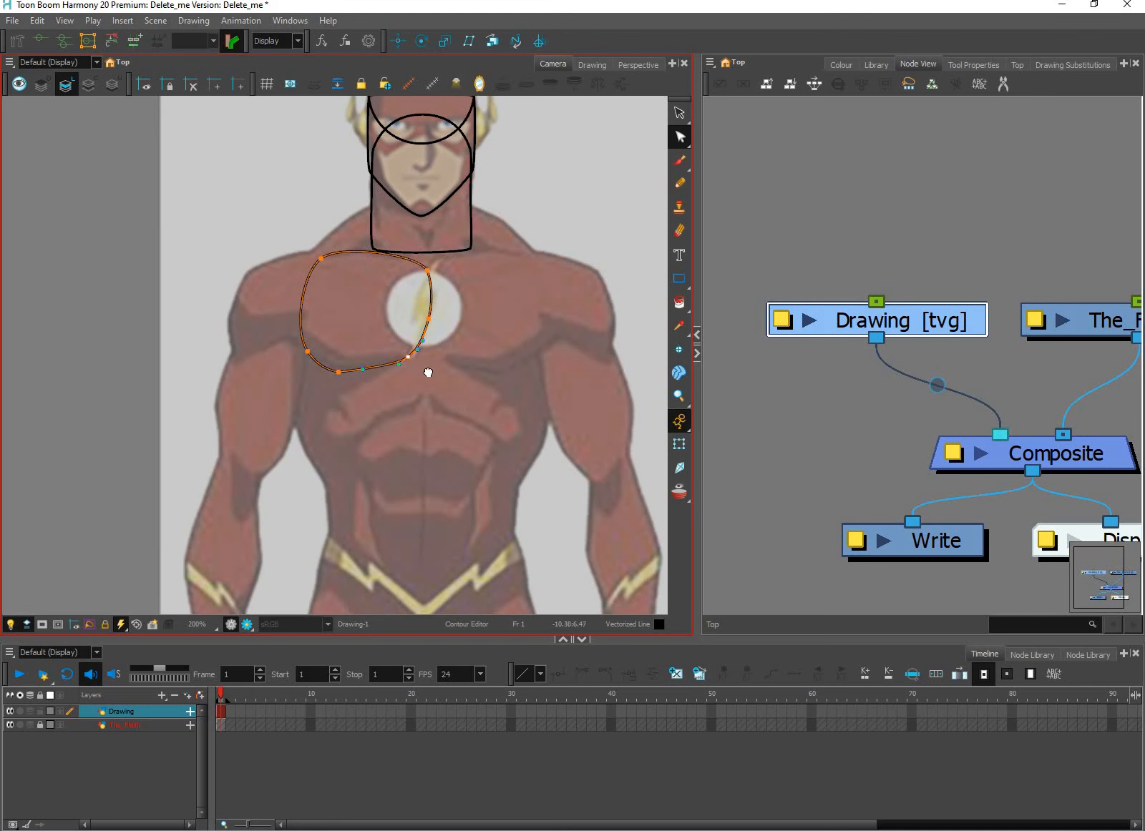
key(space)
drag(417, 379, 407, 330)
scroll(432, 356, down, 1)
scroll(419, 330, down, 2)
scroll(423, 307, up, 2)
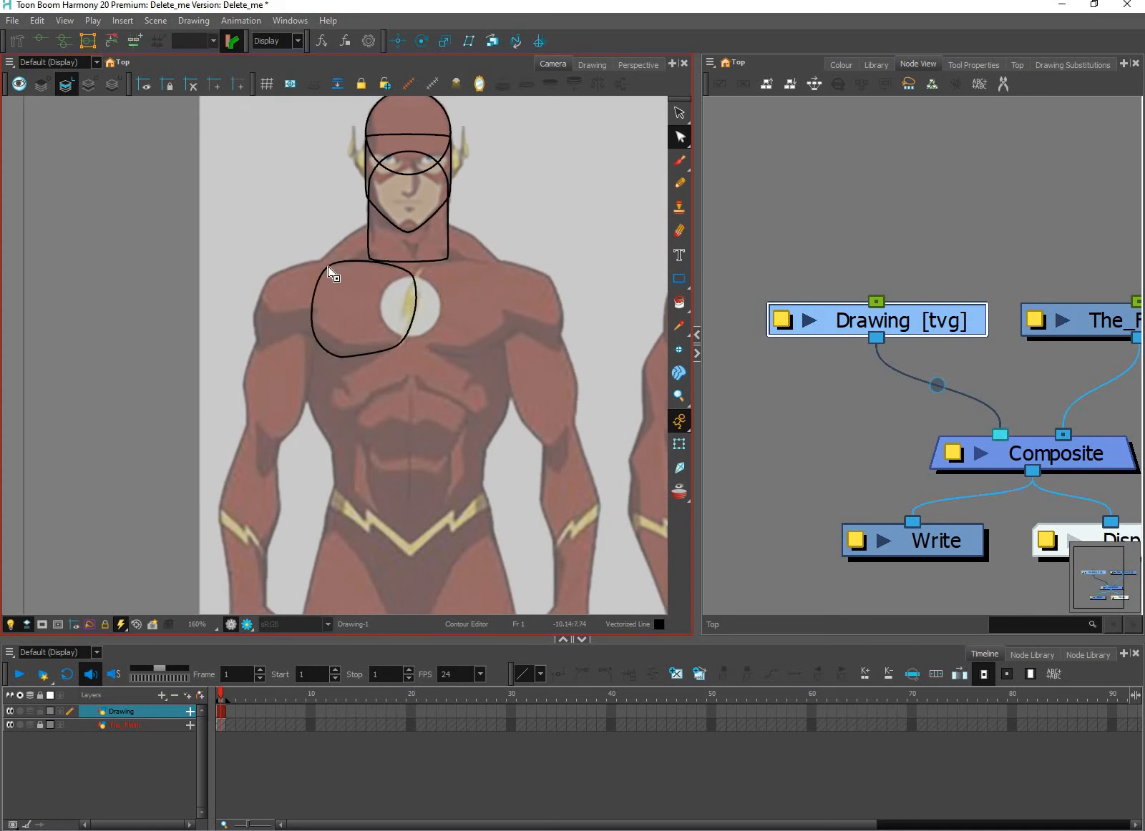
key(ctrl+z)
Step: Look over the front-view figure from the chest down to the fist beside the thigh
key(space)
drag(410, 274, 515, 282)
scroll(446, 322, up, 2)
click(451, 301)
key(space)
scroll(499, 379, down, 1)
scroll(518, 299, down, 1)
key(space)
drag(366, 609, 399, 406)
scroll(374, 462, up, 2)
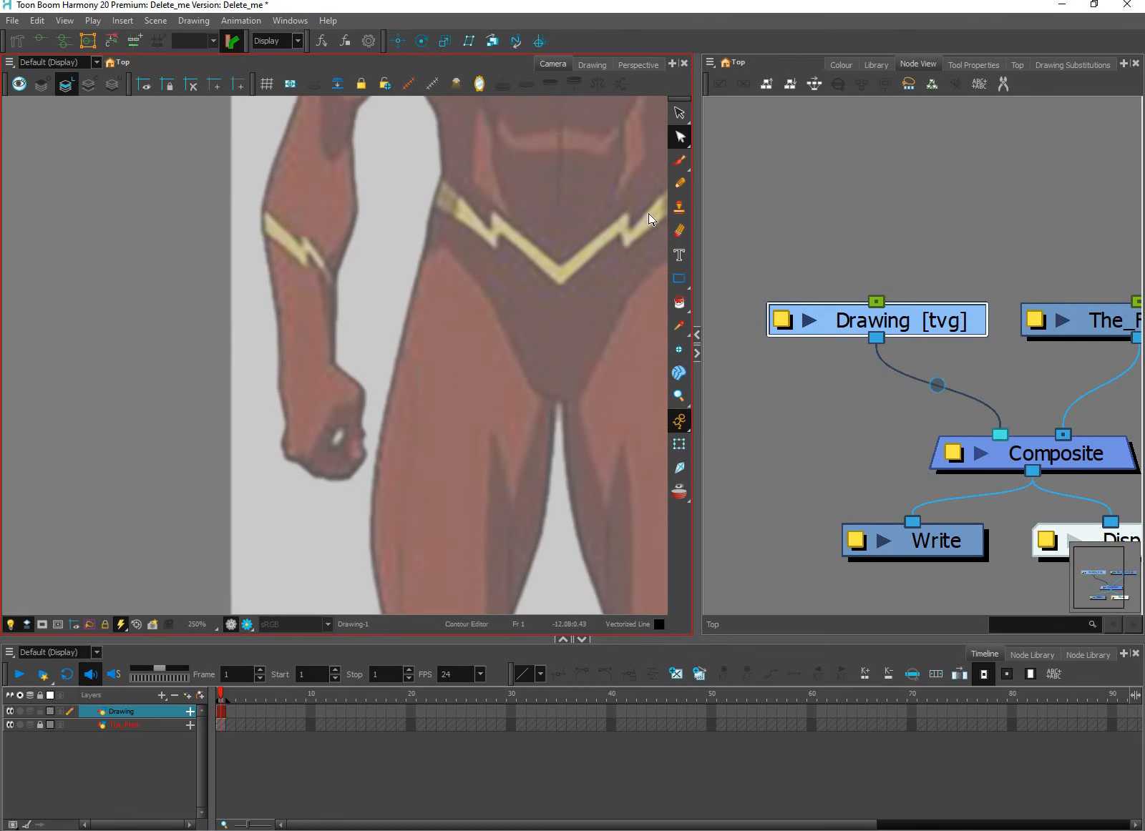
Step: Try to trace the thigh-side outline of the fist with the Pencil tool
click(679, 184)
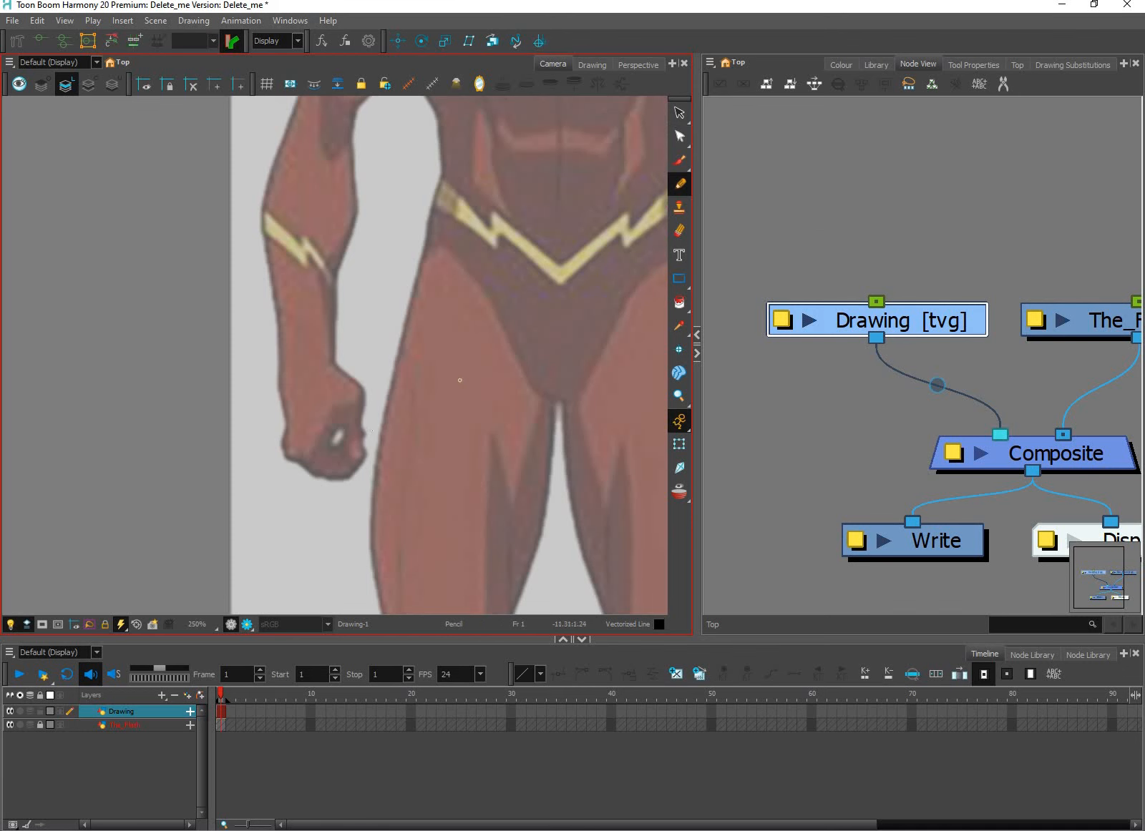
scroll(372, 431, up, 2)
scroll(372, 430, up, 1)
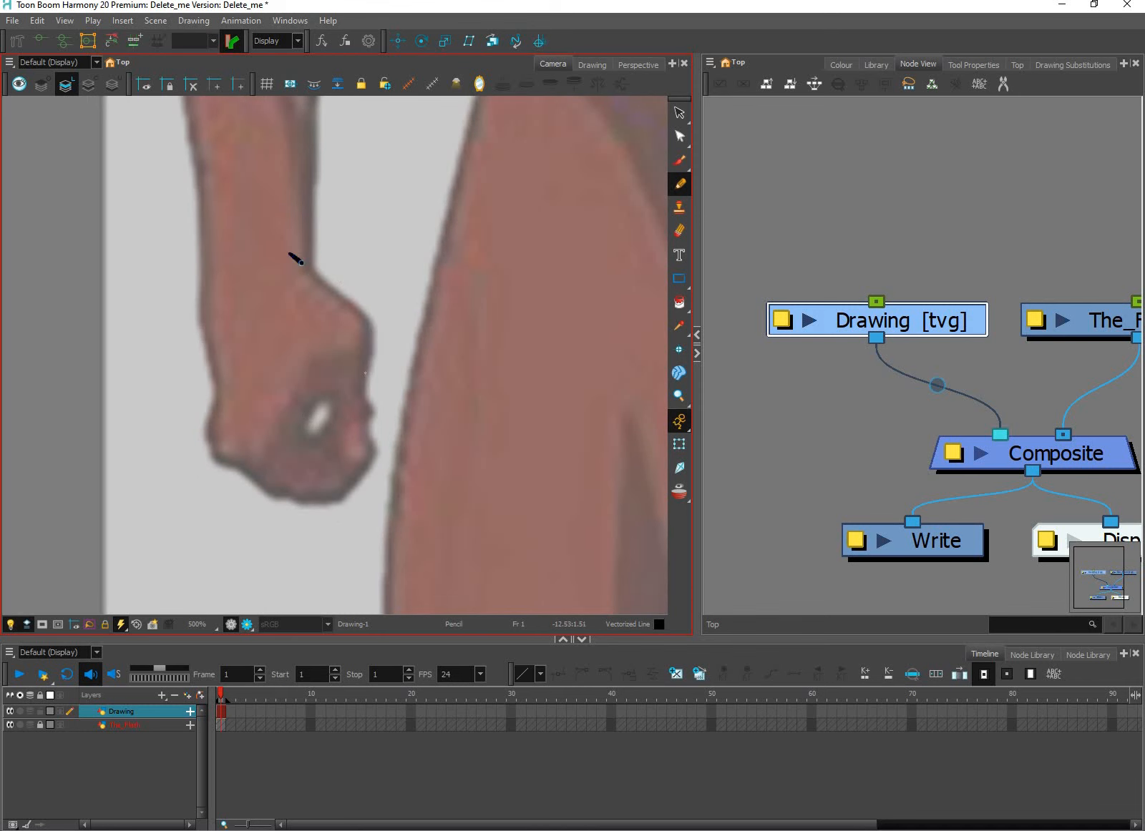
mouse_move(301, 263)
mouse_down()
mouse_move(365, 315)
mouse_move(371, 408)
mouse_up()
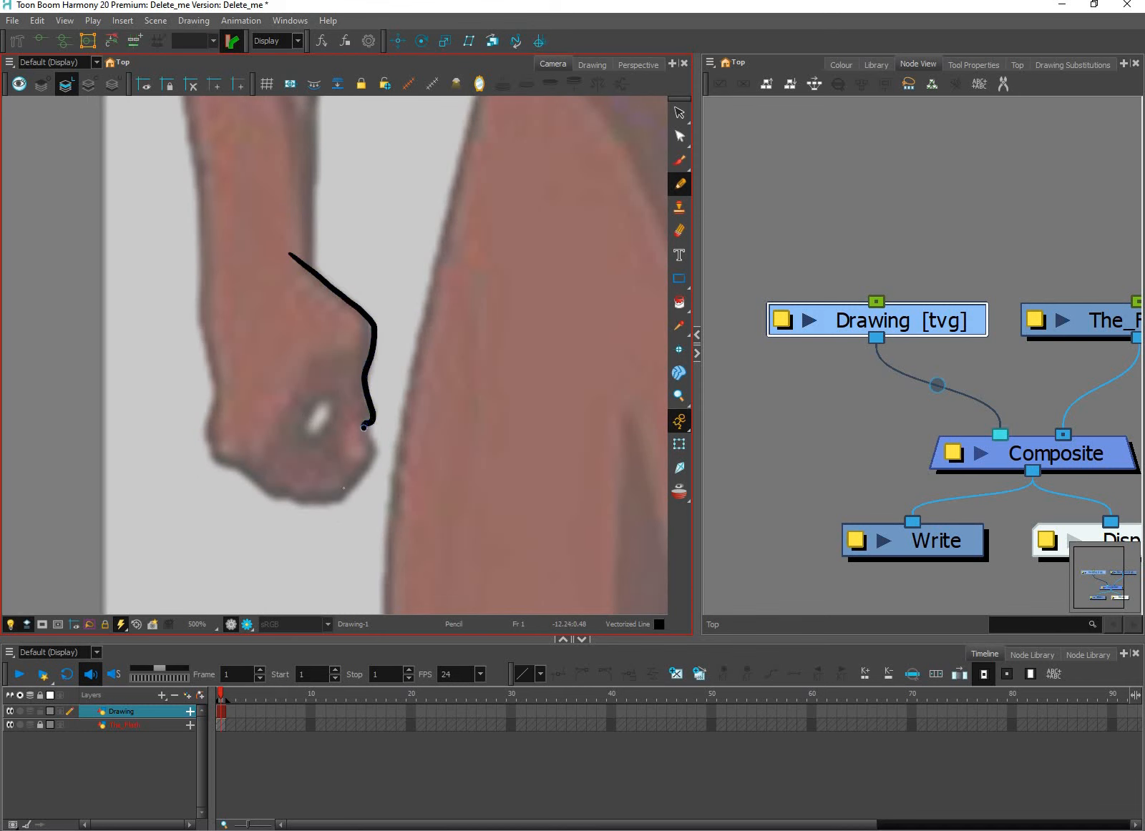
drag(350, 482, 352, 484)
key(ctrl+z)
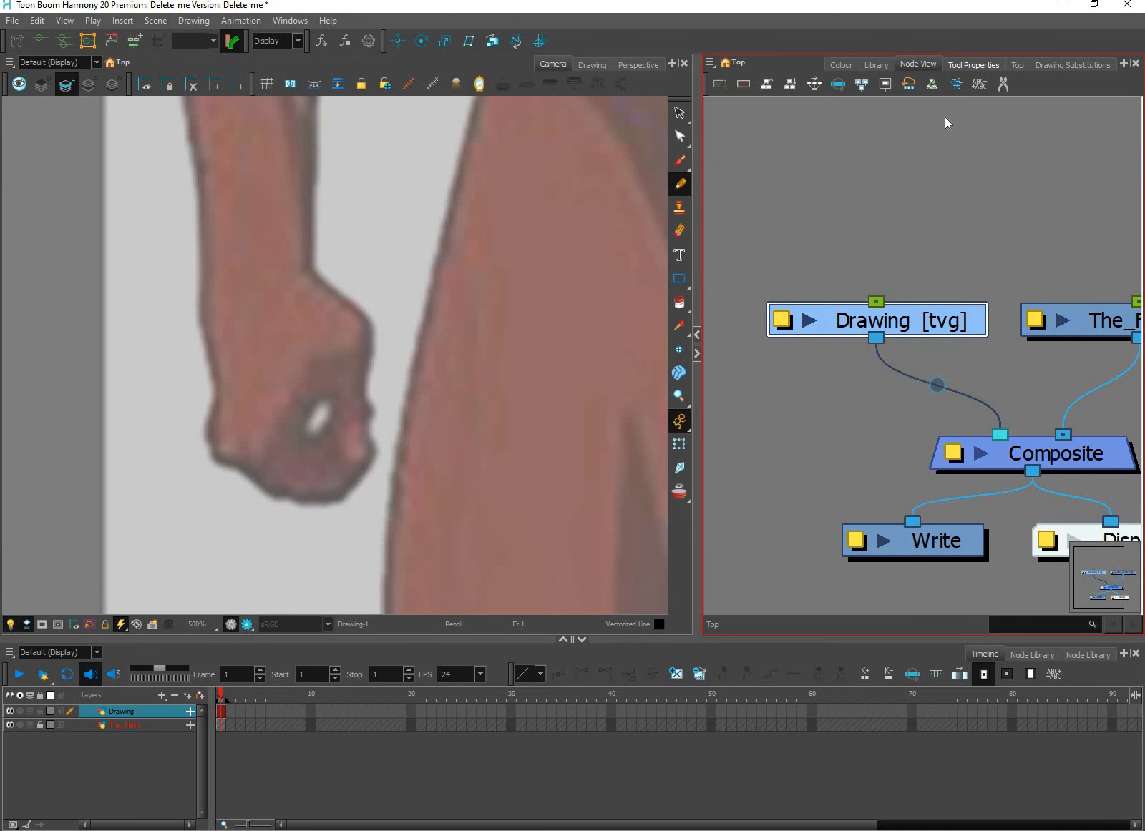
Step: Set the Pencil's centerline smoothing to 0 and draw a wavy freehand line between the fist and the thigh
click(973, 64)
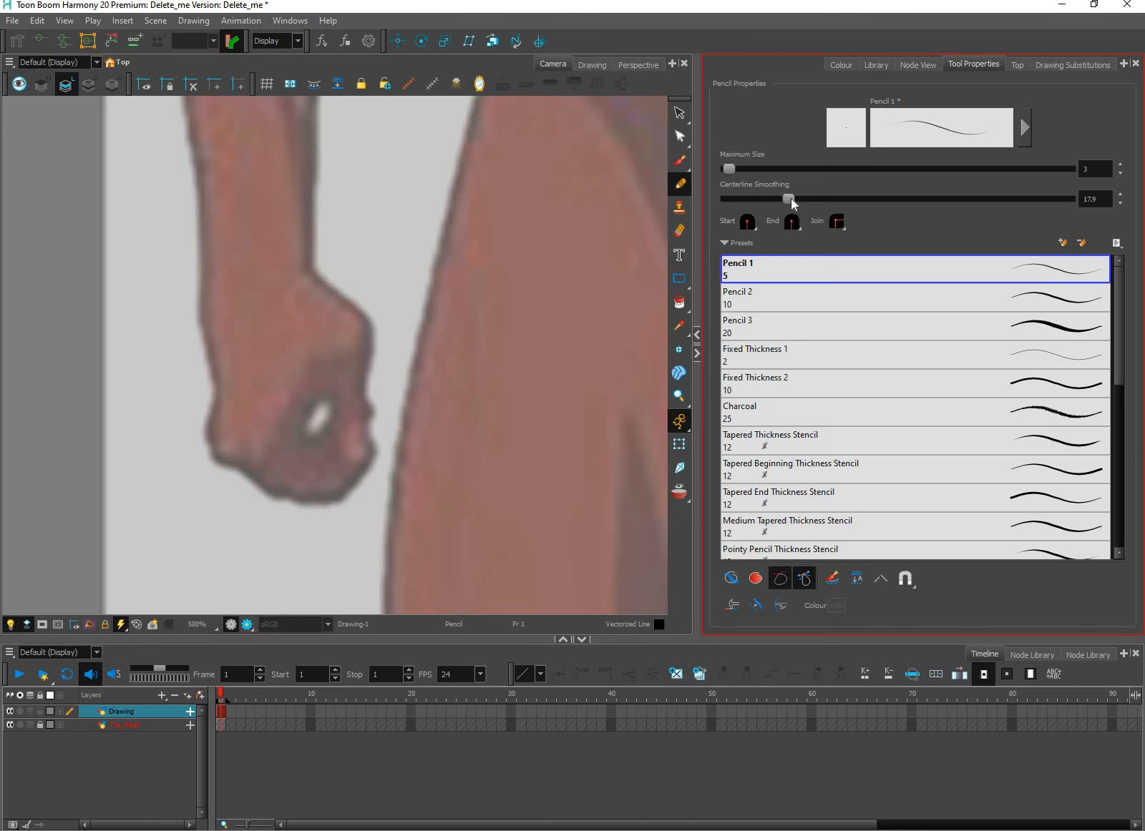
drag(789, 199, 722, 199)
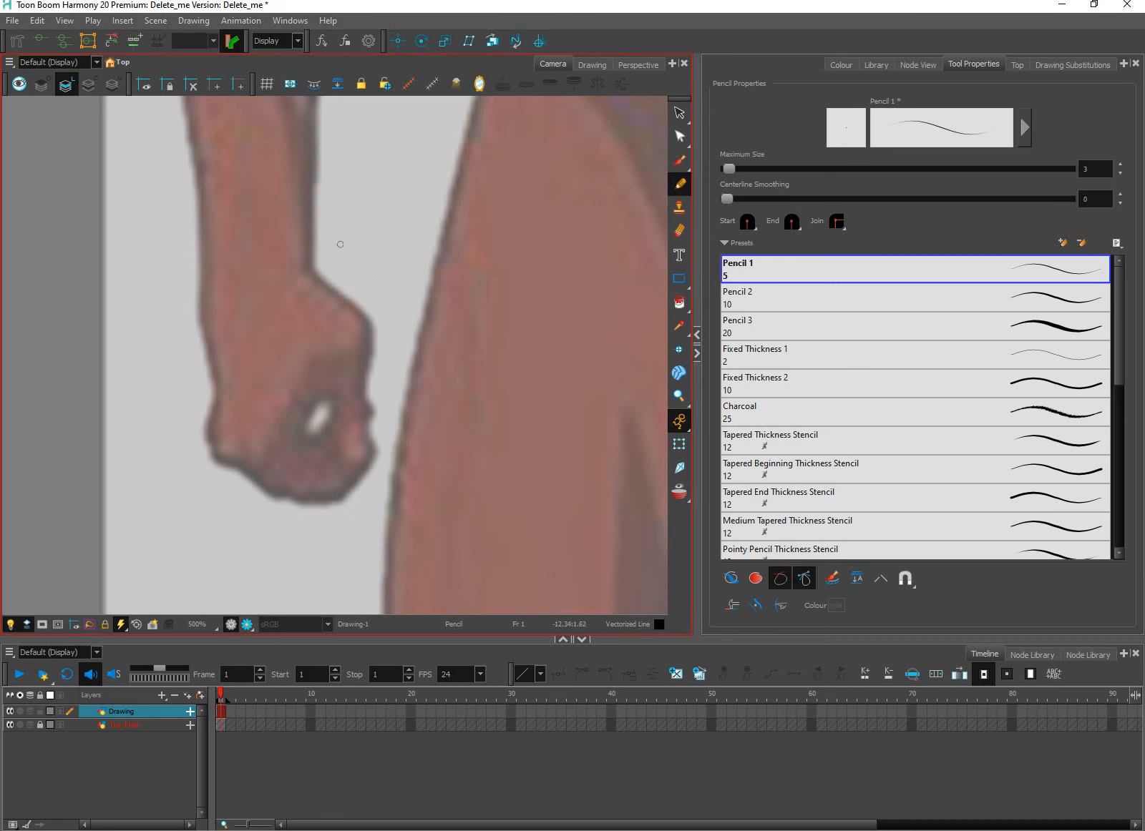
mouse_move(354, 204)
mouse_down()
mouse_move(396, 352)
mouse_move(366, 476)
mouse_up()
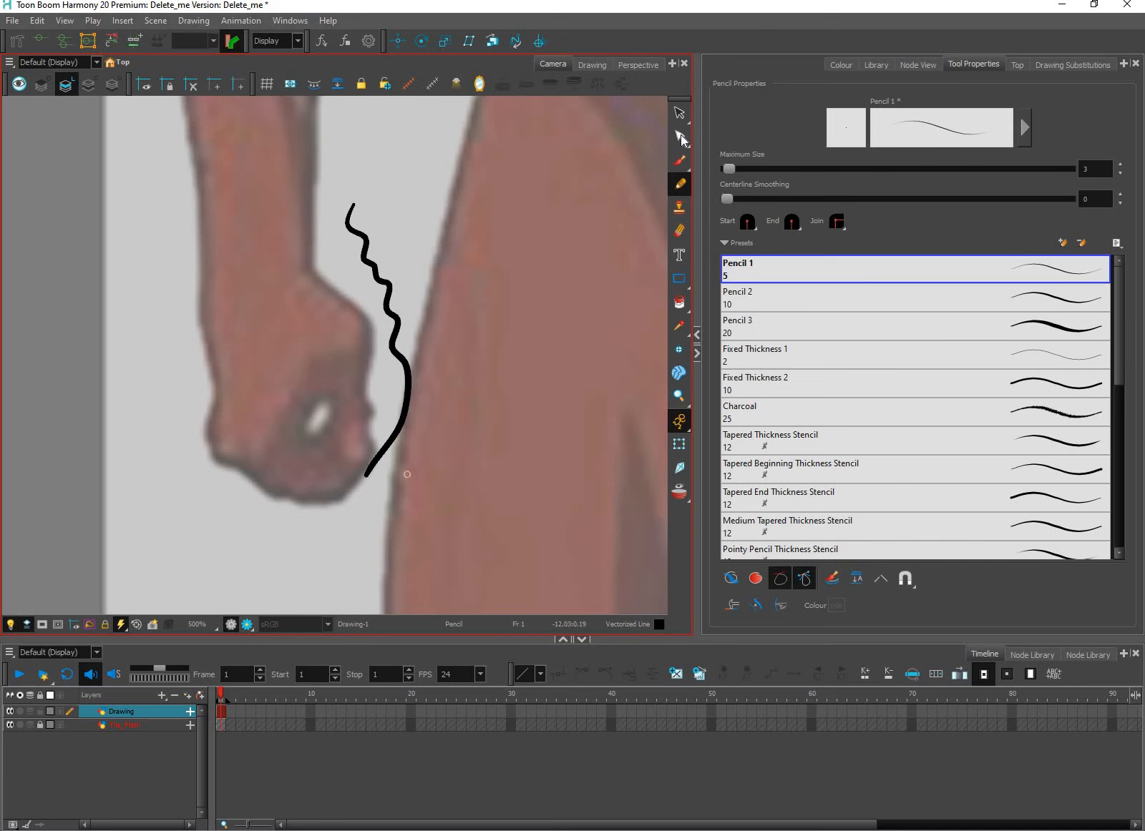
Step: Select the whole wavy pencil line with the Contour Editor and examine its control points up close
key(alt+q)
drag(315, 143, 530, 469)
scroll(417, 346, up, 1)
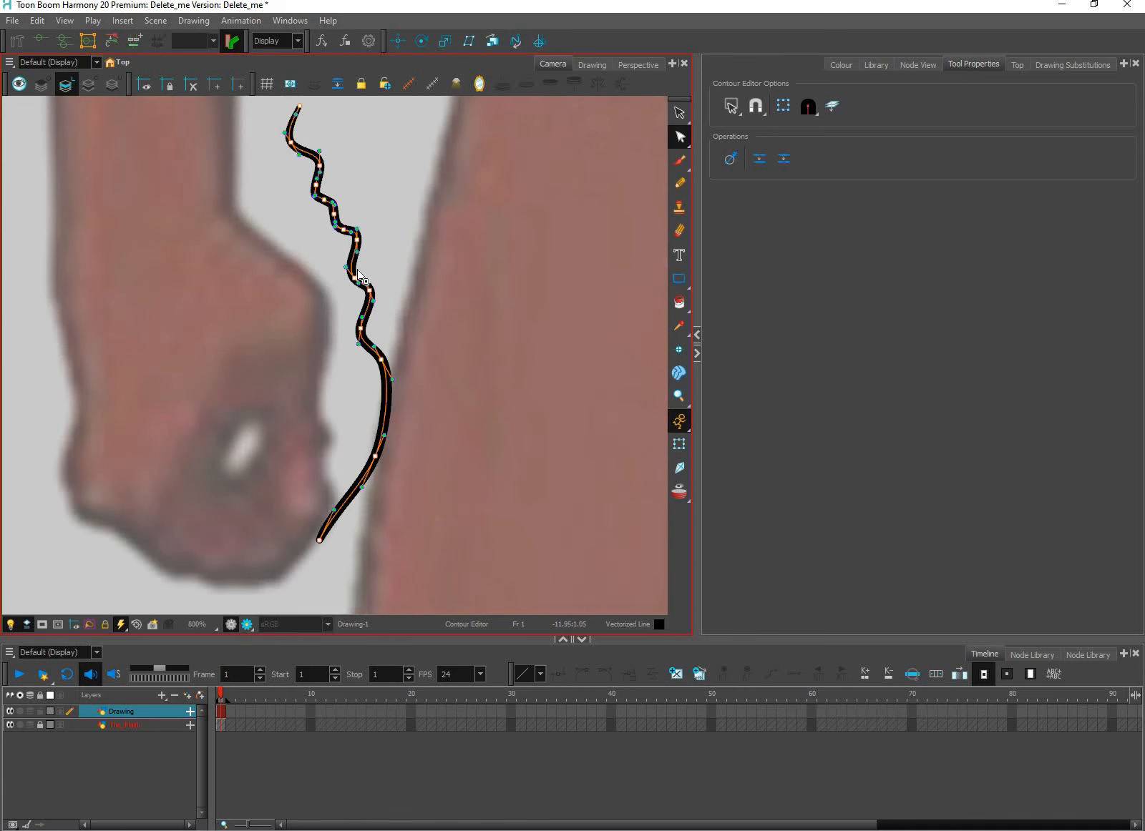
scroll(385, 256, up, 1)
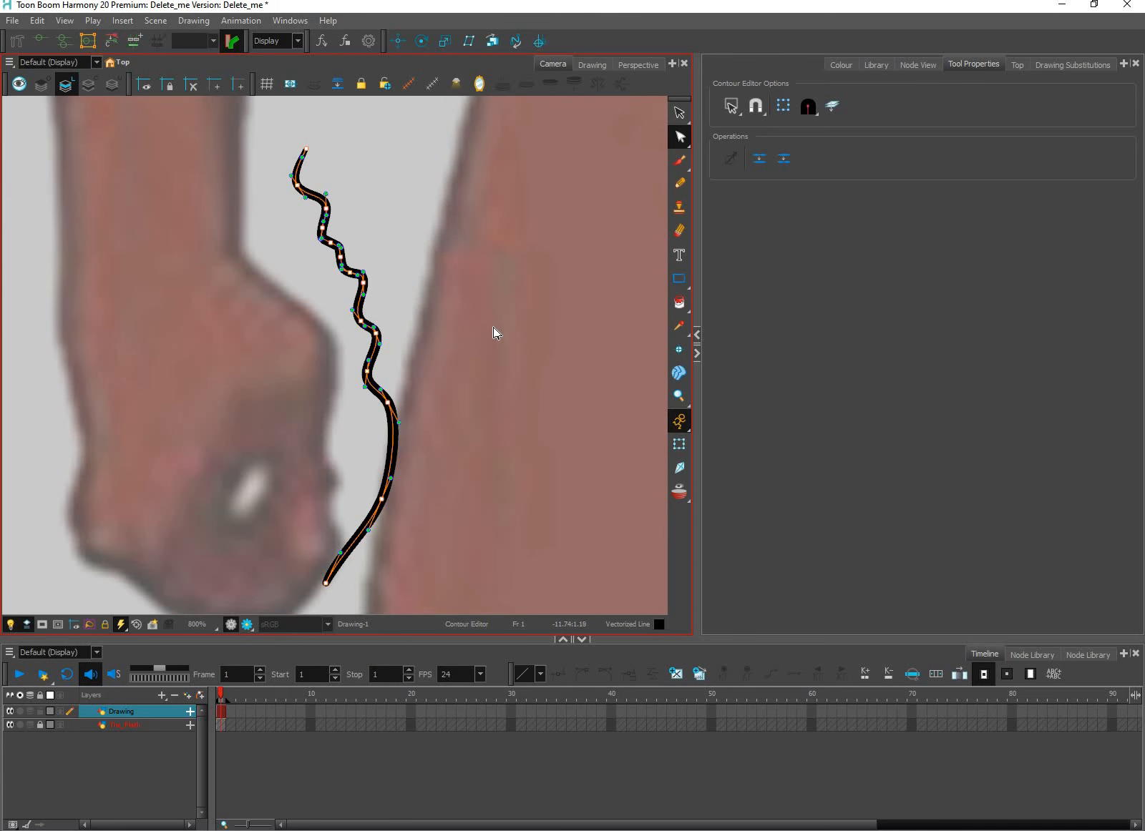
scroll(493, 327, down, 1)
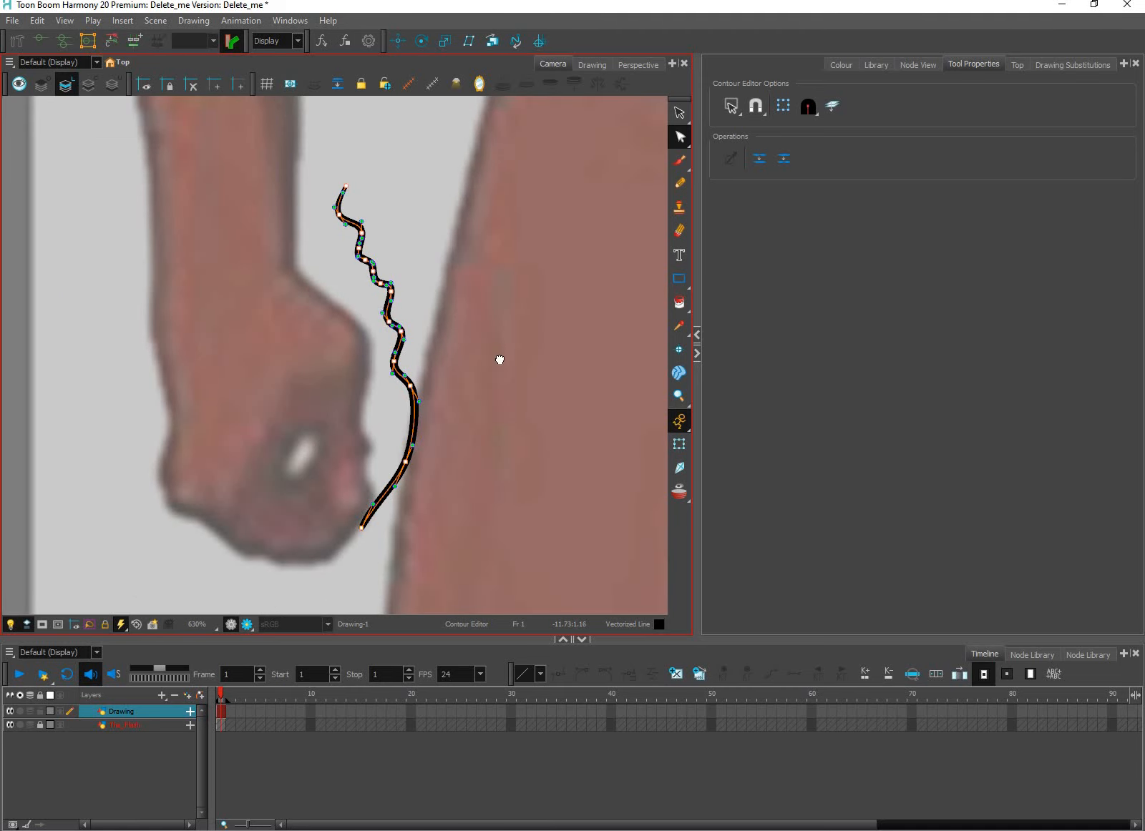
Step: Set the Pencil's centerline smoothing to 100 and draw two freehand wavy lines over the thigh beside the existing one
scroll(499, 358, down, 1)
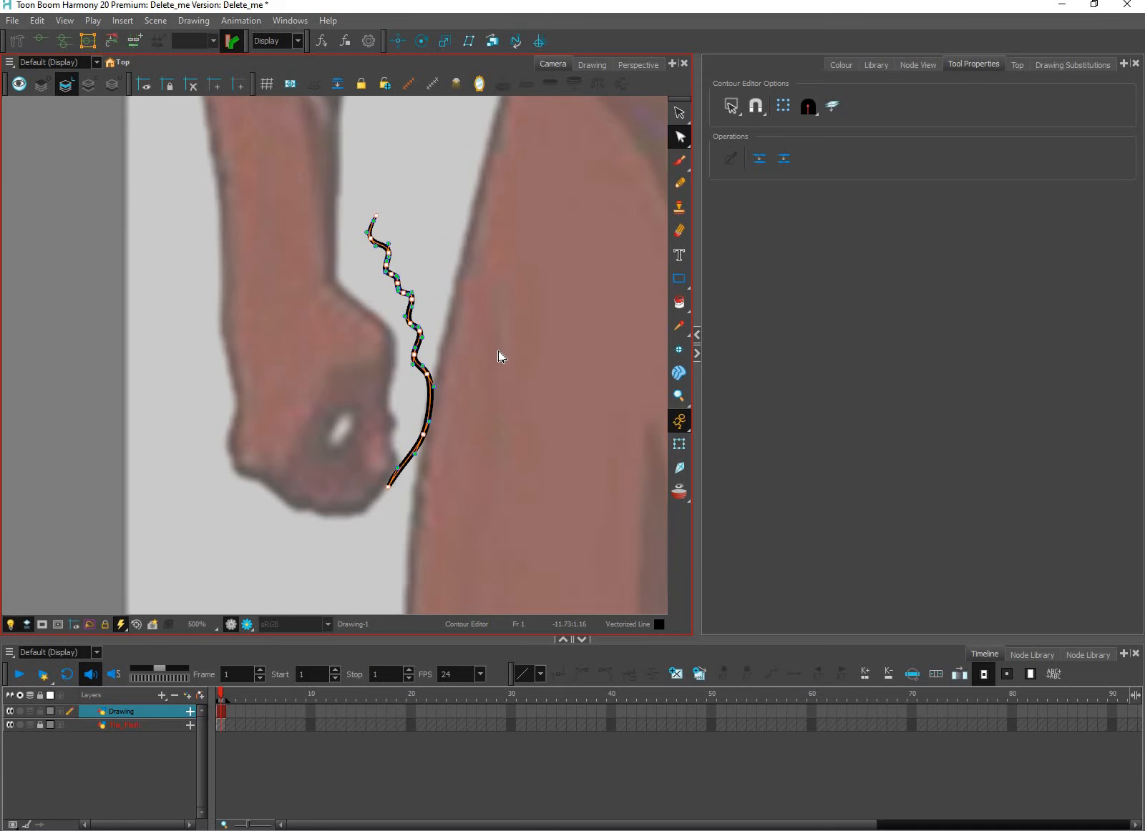
click(679, 112)
key(Escape)
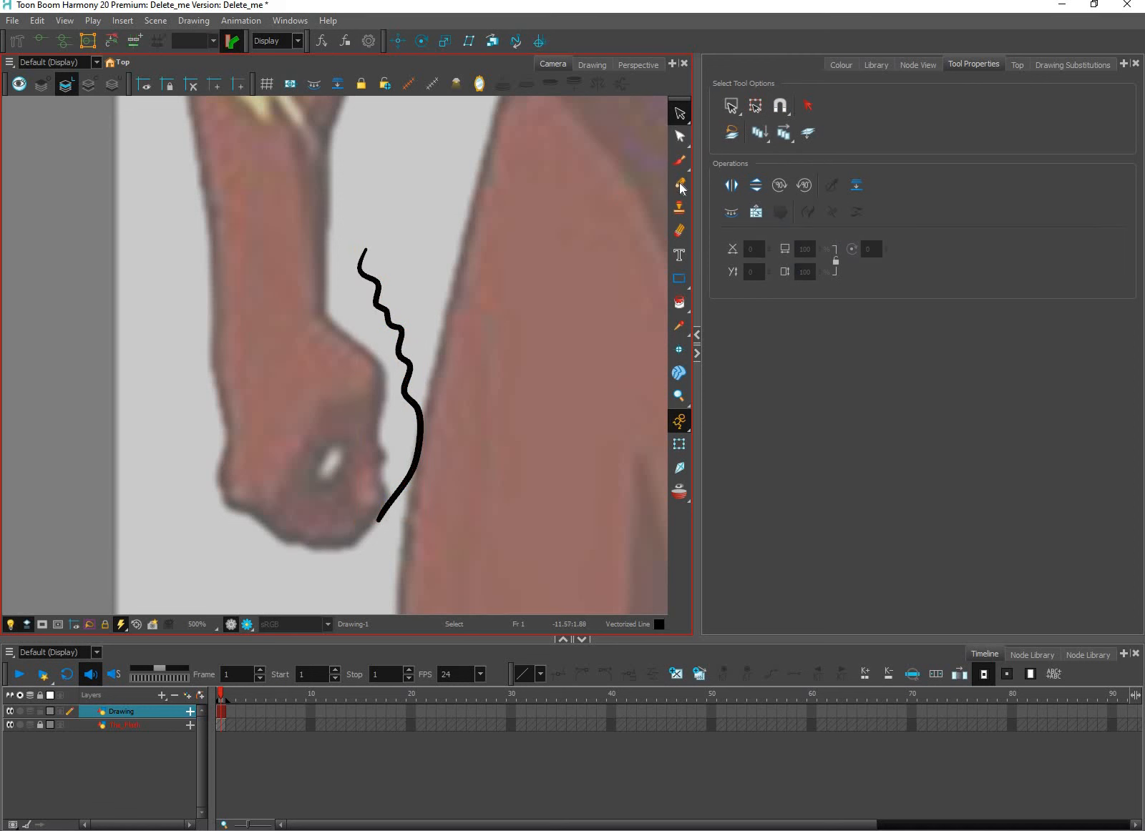
click(679, 183)
click(729, 198)
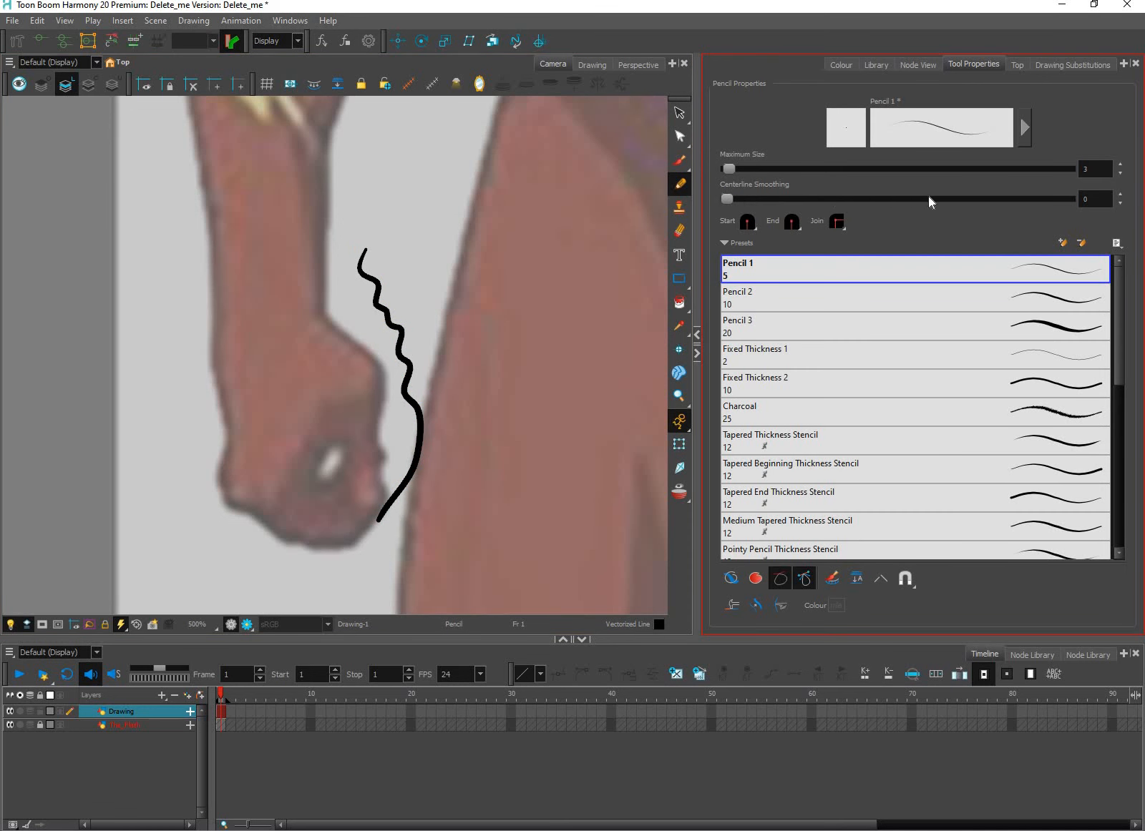
drag(928, 196, 1084, 211)
mouse_move(408, 230)
mouse_down()
mouse_move(475, 403)
mouse_move(471, 443)
mouse_move(443, 481)
mouse_up()
key(ctrl+z)
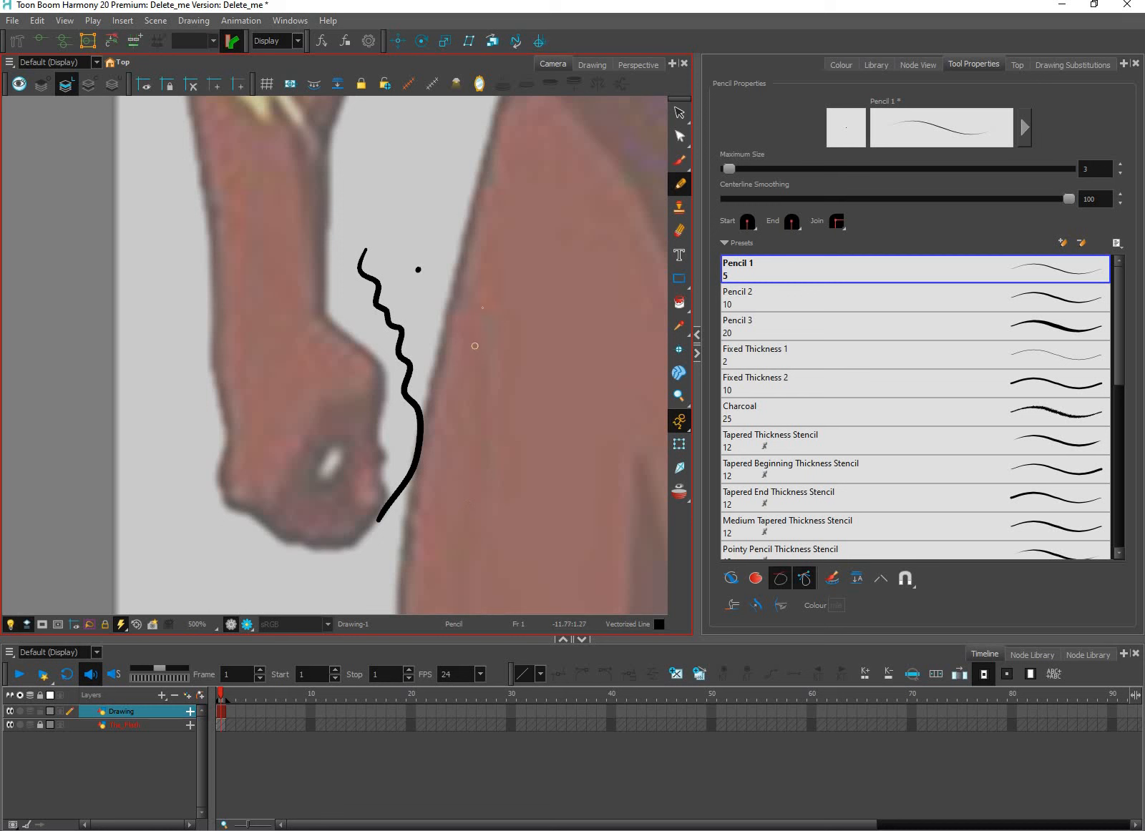
mouse_move(444, 222)
mouse_down()
mouse_move(503, 336)
mouse_move(516, 400)
mouse_move(467, 499)
mouse_up()
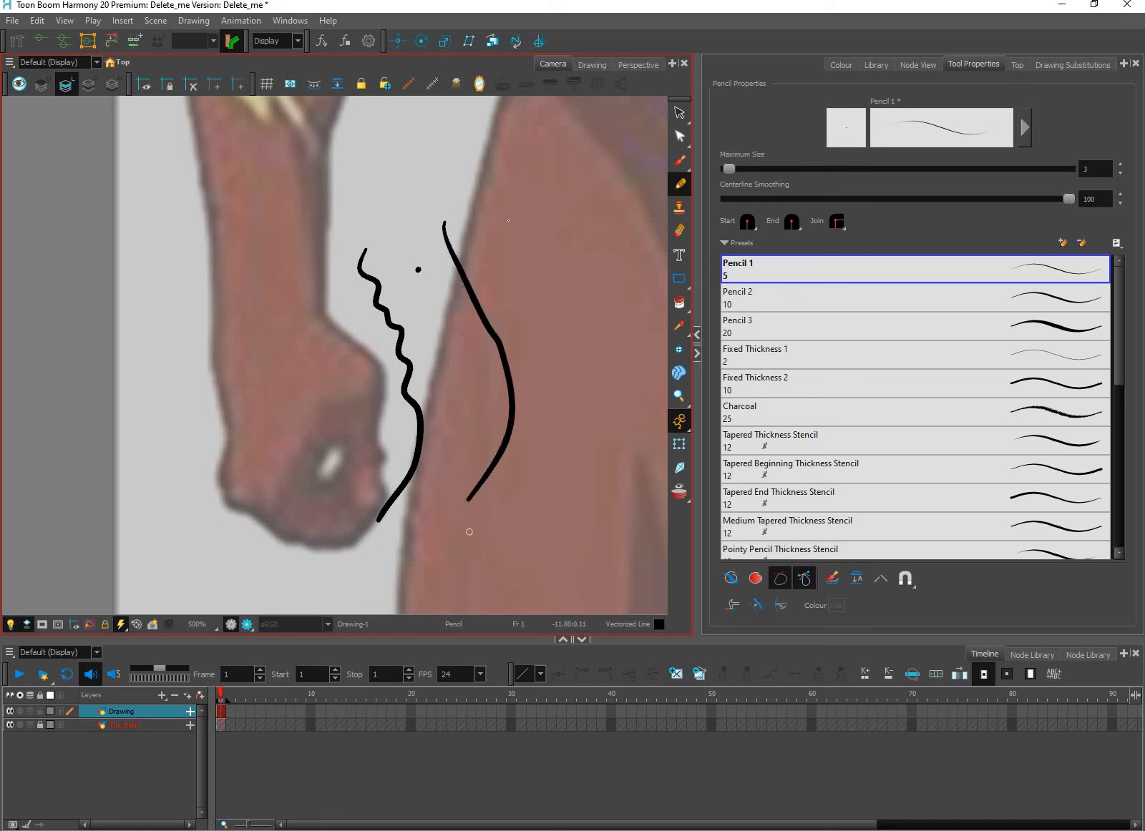
mouse_move(511, 219)
mouse_down()
mouse_move(555, 336)
mouse_move(528, 516)
mouse_up()
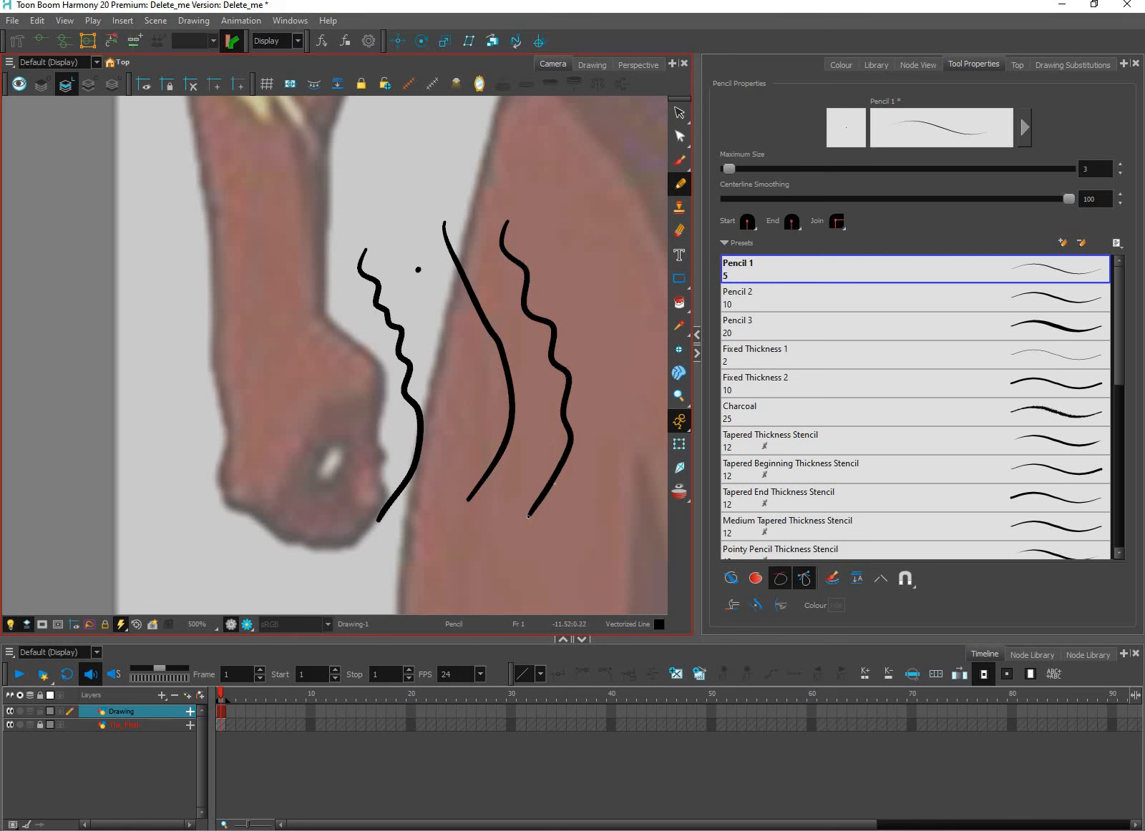
Step: Show the control points of all the pencil lines with the Contour Editor, and delete all the lines
key(alt+q)
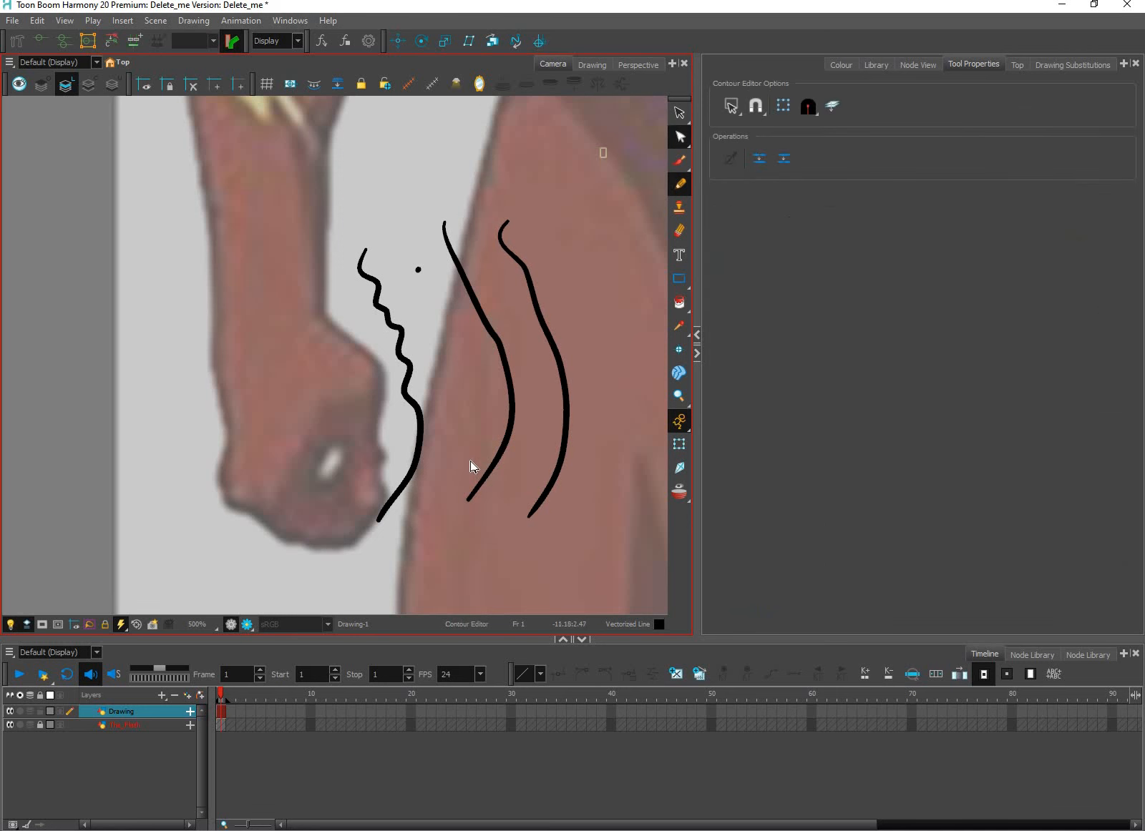
mouse_move(607, 147)
mouse_down()
mouse_move(448, 563)
mouse_move(336, 578)
mouse_up()
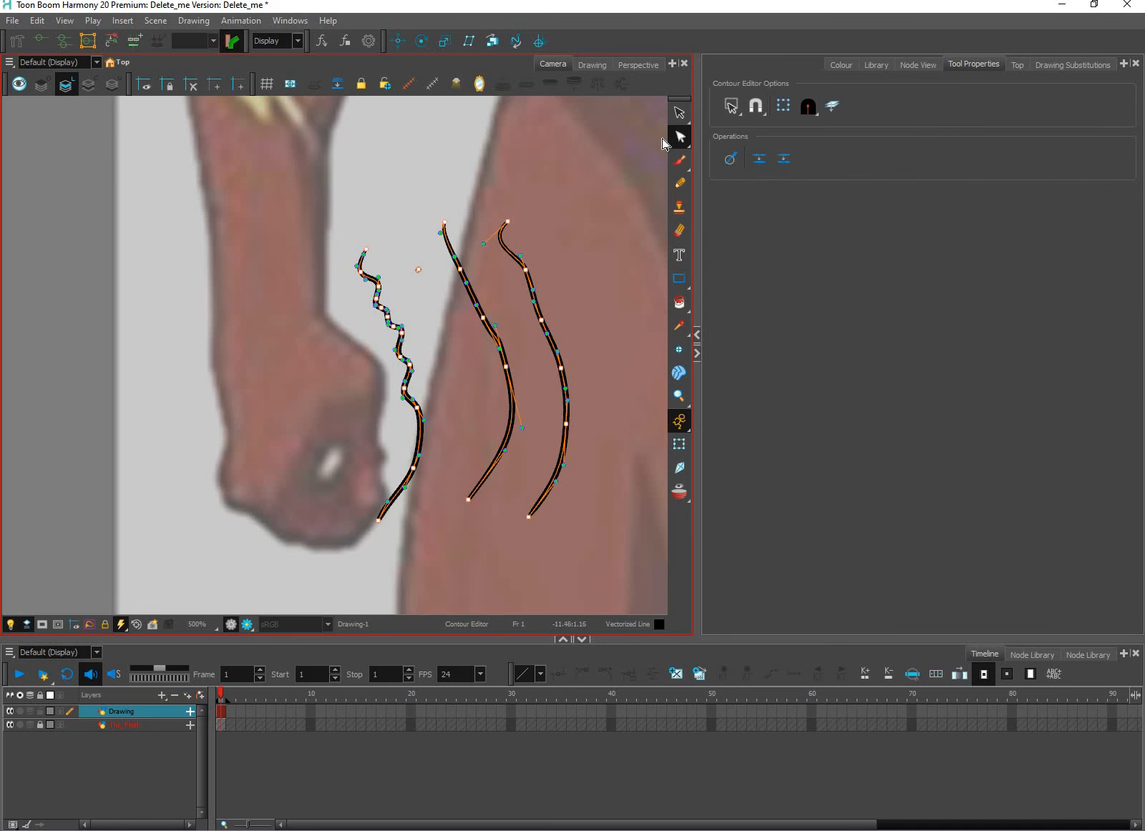
key(alt+s)
mouse_move(595, 164)
mouse_down()
mouse_move(381, 402)
mouse_move(297, 535)
mouse_up()
key(Delete)
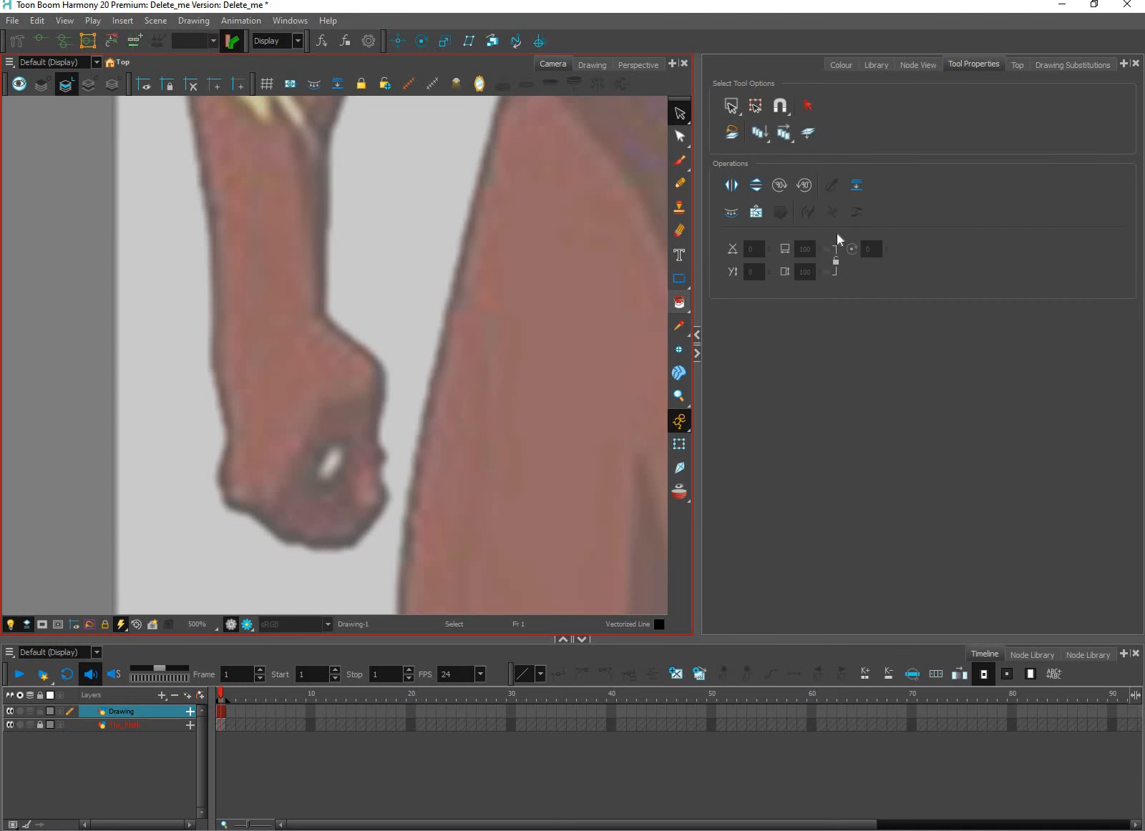
Step: Set the Pencil's centerline smoothing to 15.6, draw a wavy line between fist and thigh, and show its control points
key(alt+slash)
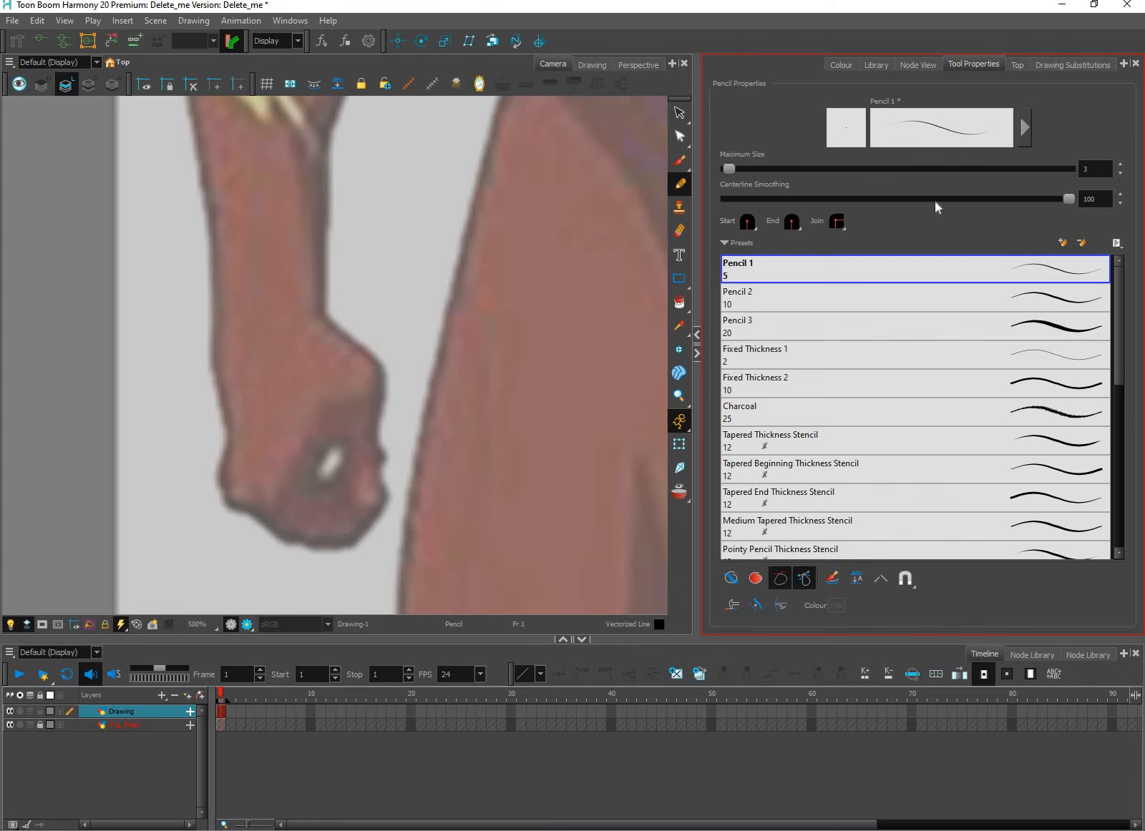
click(781, 199)
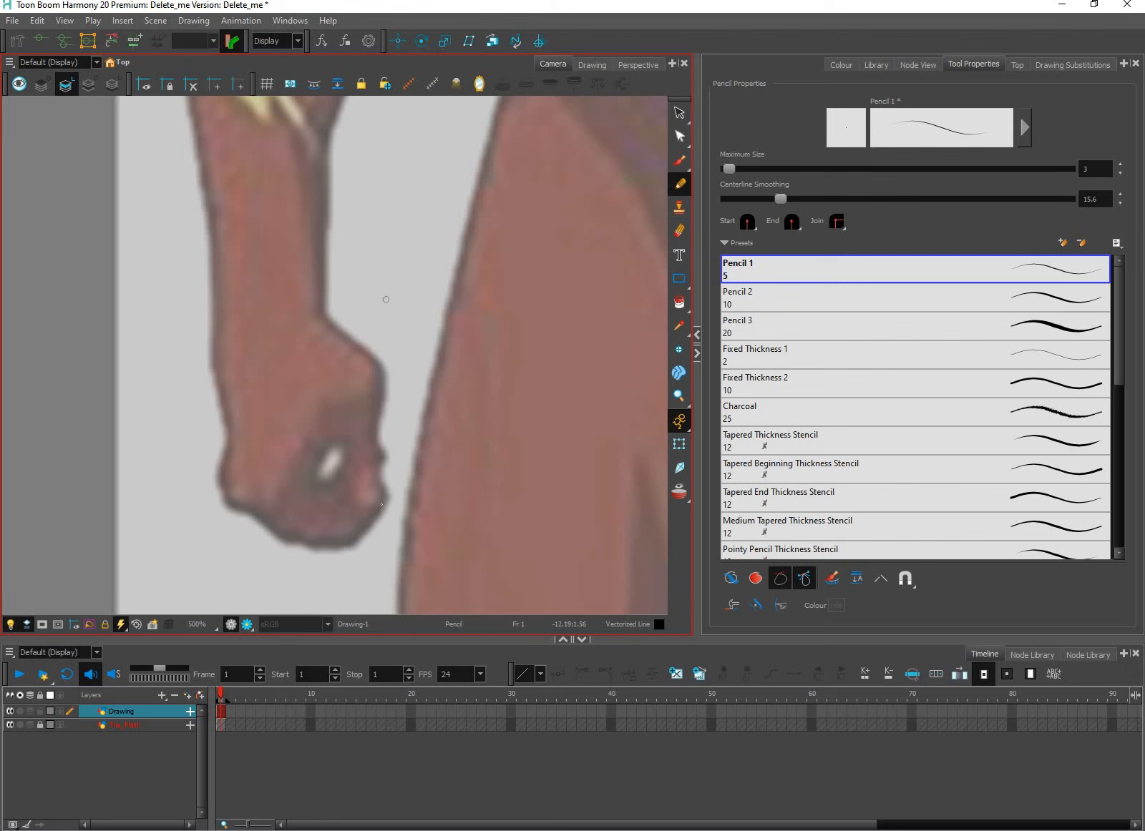
mouse_move(366, 260)
mouse_down()
mouse_move(385, 310)
mouse_move(396, 481)
mouse_up()
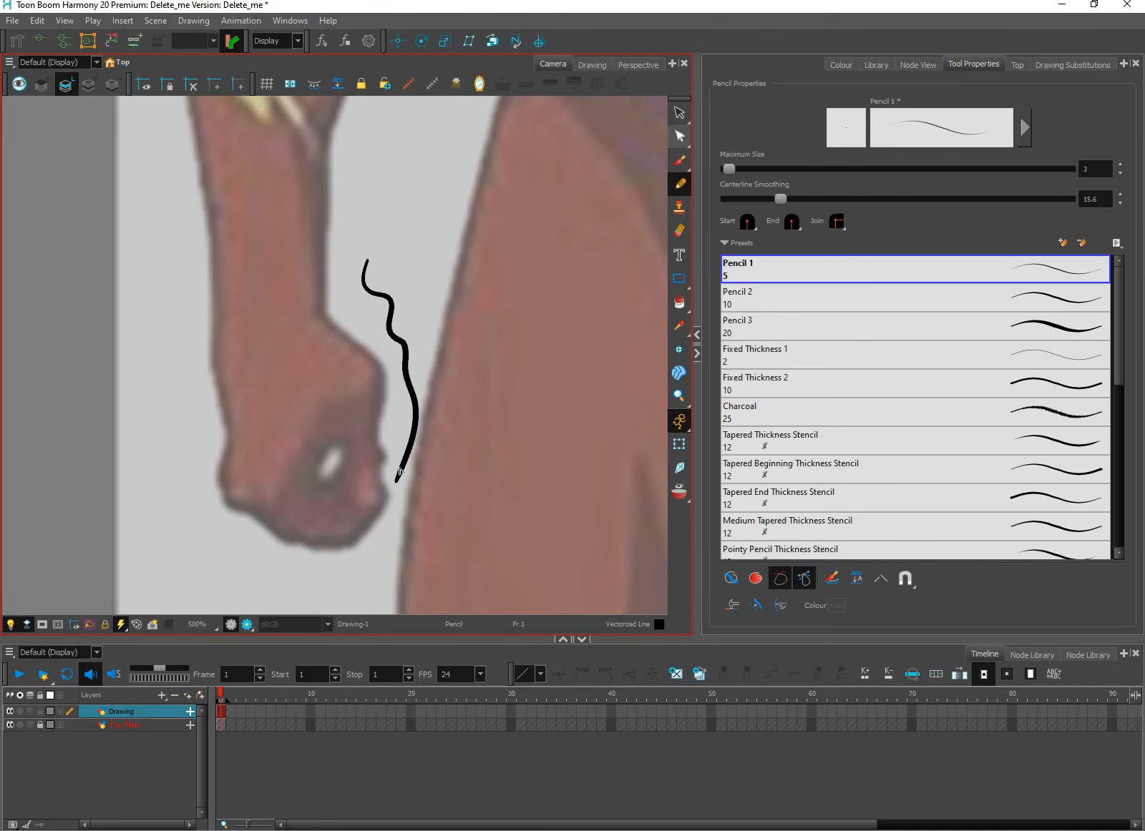
click(680, 137)
click(447, 435)
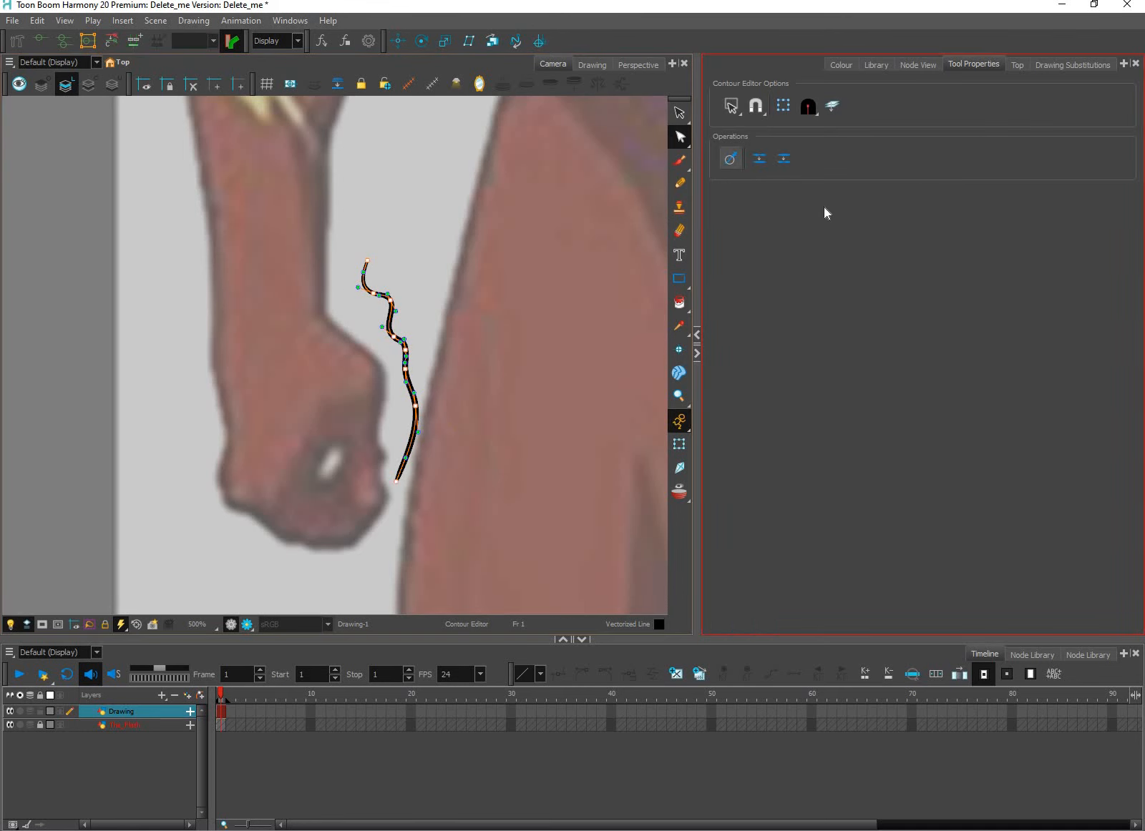
Step: Set the Pencil's centerline smoothing to 20.8 and draw a second wavy line along the thigh's edge
key(alt+slash)
drag(781, 199, 798, 199)
mouse_move(424, 228)
mouse_down()
mouse_move(447, 309)
mouse_move(450, 455)
mouse_up()
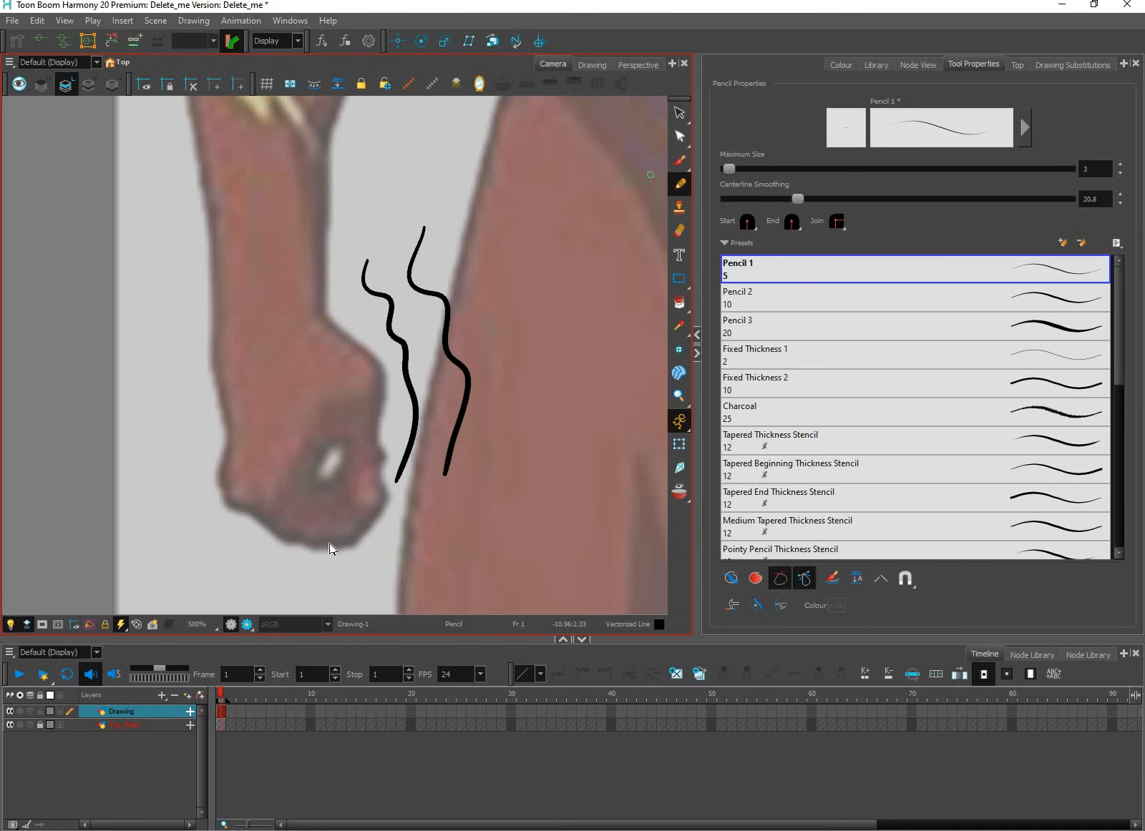
Step: Reshape the thigh-side wavy line with the Contour Editor by pulling its middle bends farther apart
click(679, 137)
drag(568, 173, 366, 486)
click(478, 384)
scroll(478, 384, up, 1)
click(463, 374)
scroll(493, 374, up, 1)
mouse_move(459, 372)
mouse_down()
mouse_move(487, 369)
mouse_move(409, 337)
mouse_up()
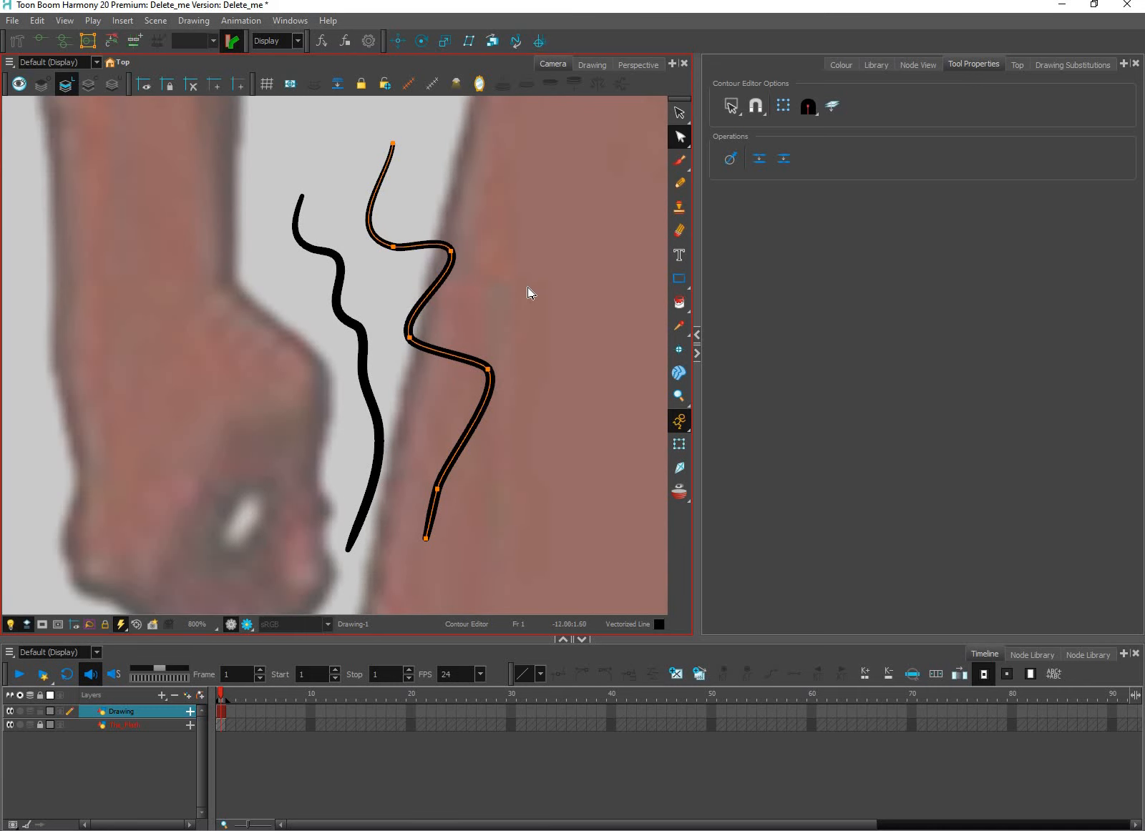
scroll(533, 290, down, 2)
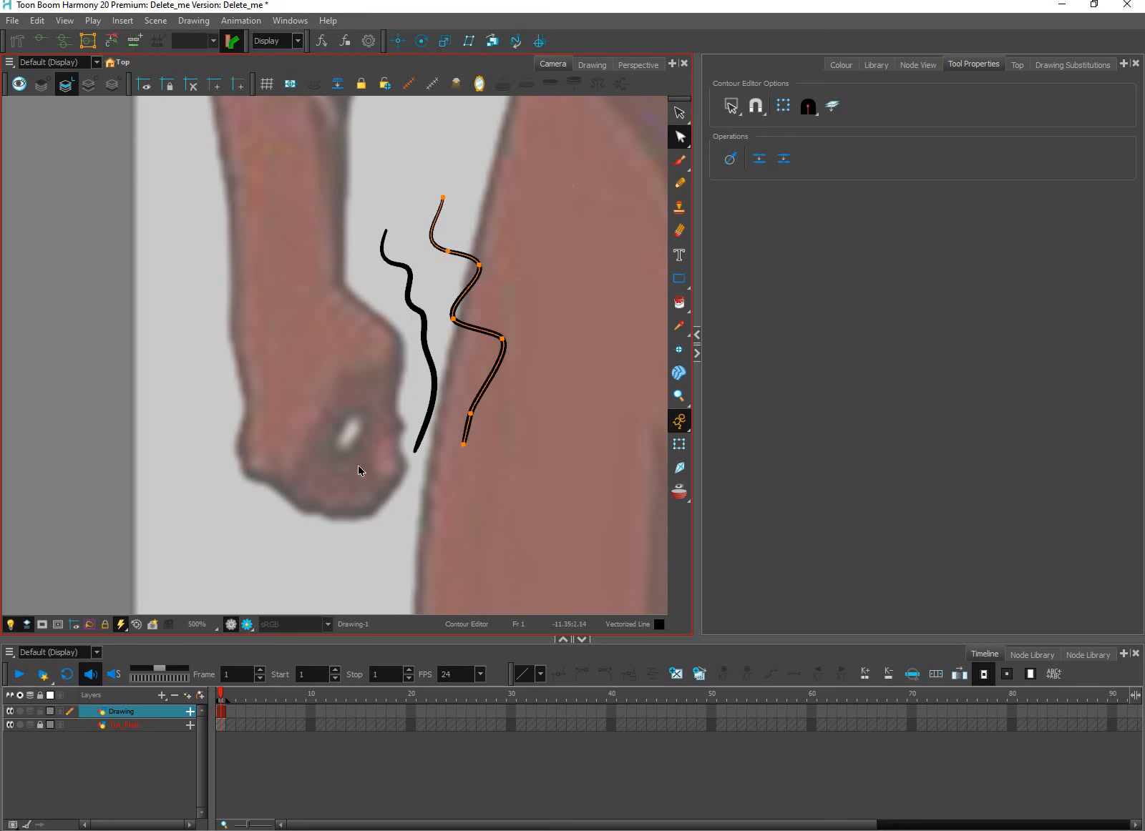
Step: Select both wavy practice lines and delete them
key(alt+s)
key(ctrl+a)
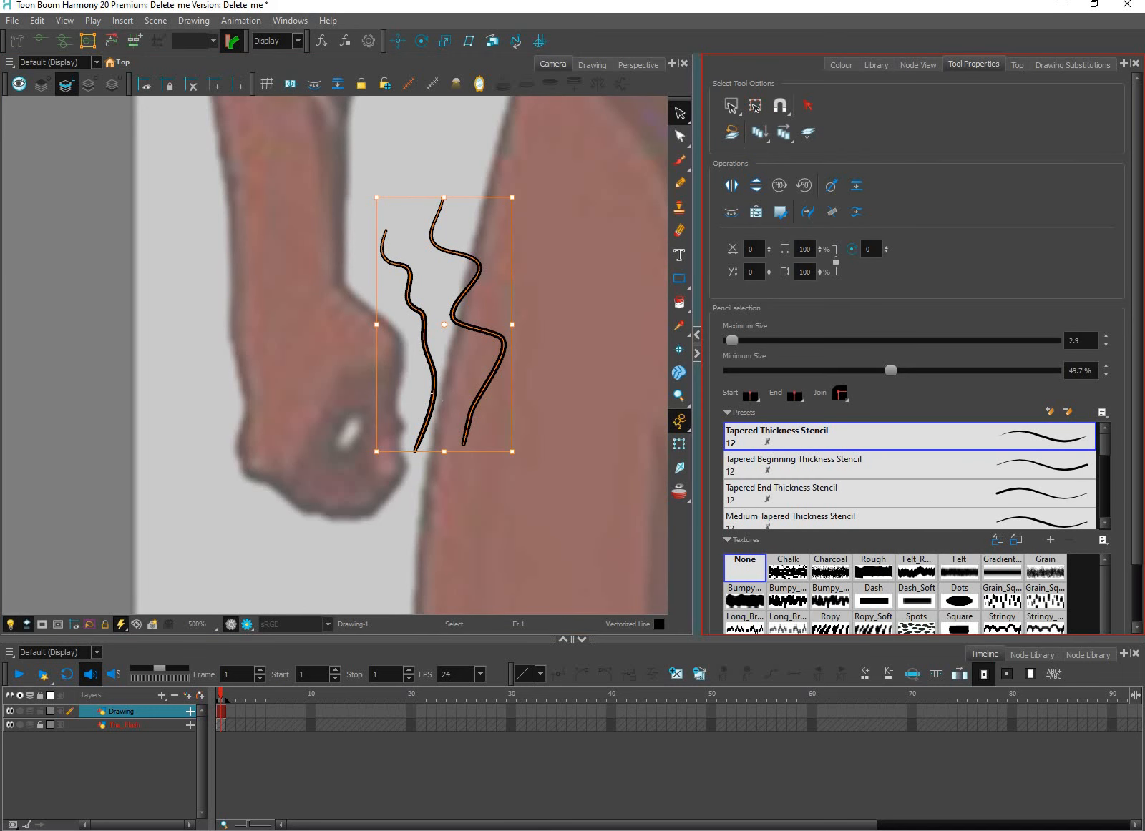
key(Delete)
Step: Draw a long pencil curve along the outer edge of the wrist and fist, redrawing it twice for a better fit
key(alt+/)
mouse_move(390, 402)
mouse_down()
mouse_move(402, 413)
mouse_move(409, 382)
mouse_up()
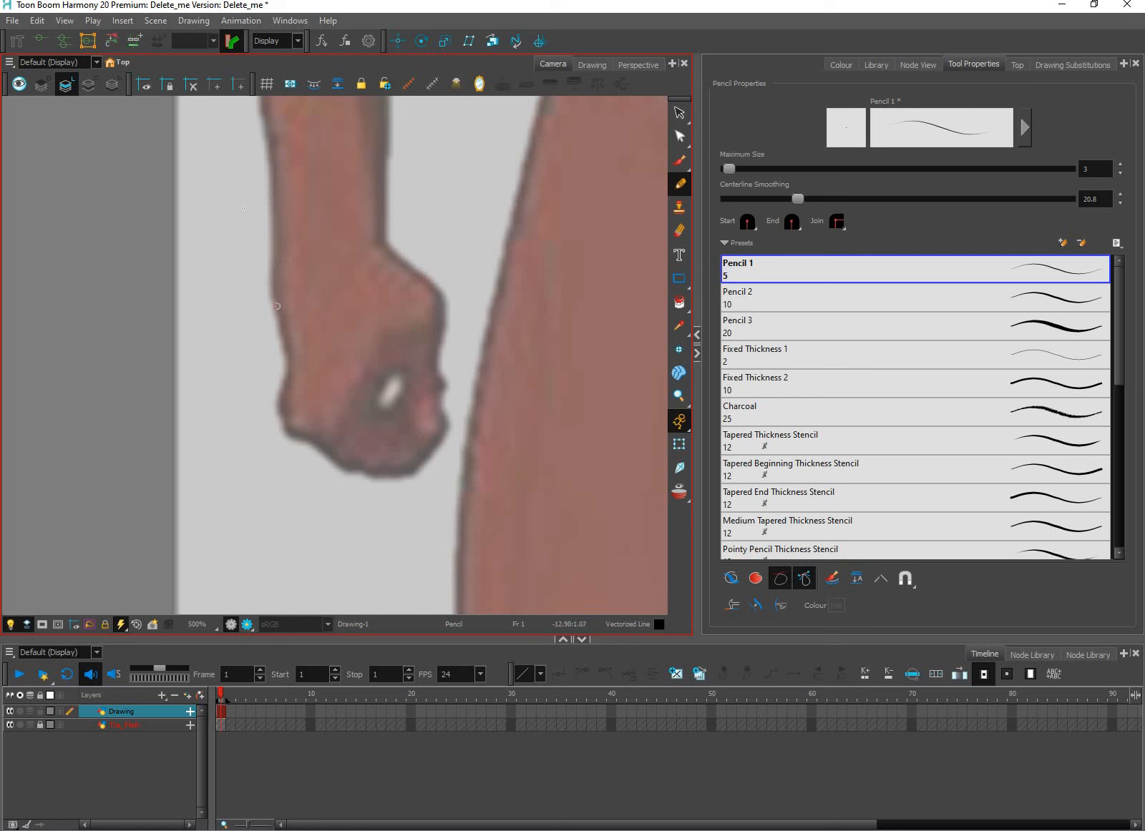
mouse_move(243, 206)
mouse_down()
mouse_move(283, 328)
mouse_move(247, 492)
mouse_up()
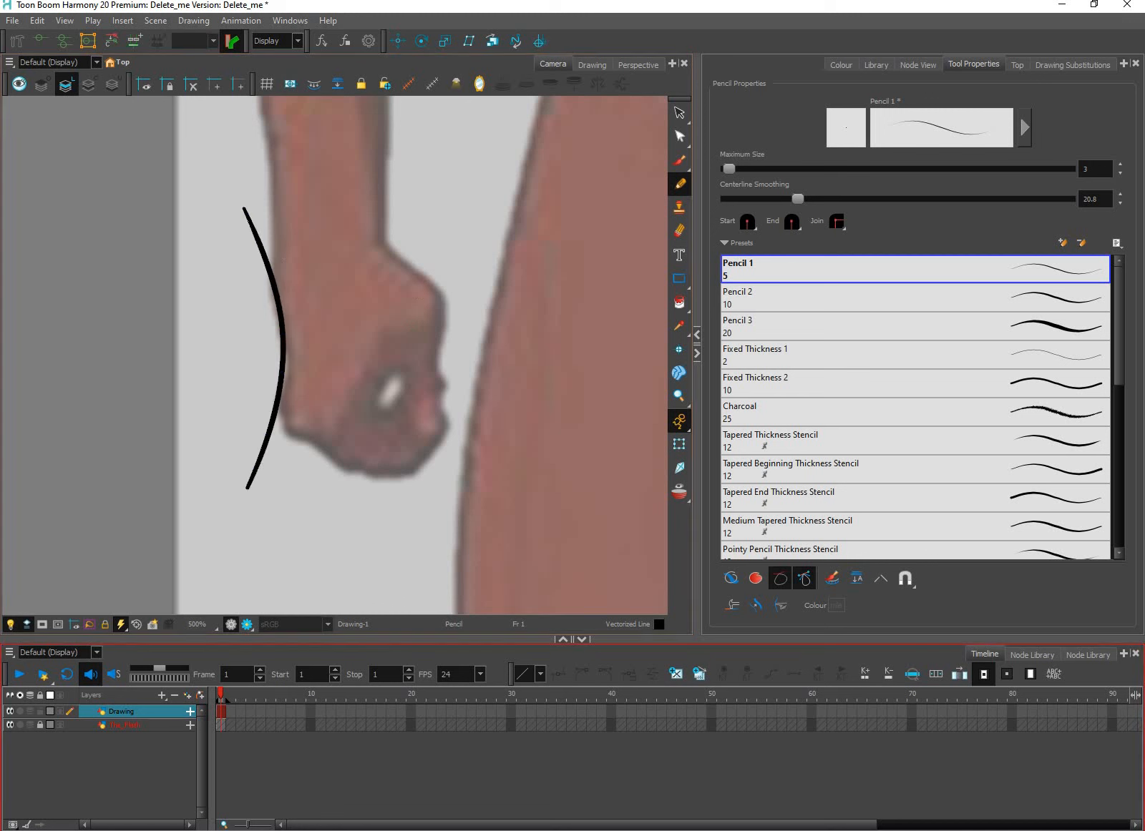
key(ctrl+z)
drag(237, 204, 248, 494)
key(ctrl+z)
drag(242, 216, 252, 492)
Step: Trace the thigh-side edge of the hand with overlapping pencil curves from the wrist down past the knuckles
mouse_move(340, 166)
mouse_down()
mouse_move(371, 236)
mouse_move(511, 303)
mouse_up()
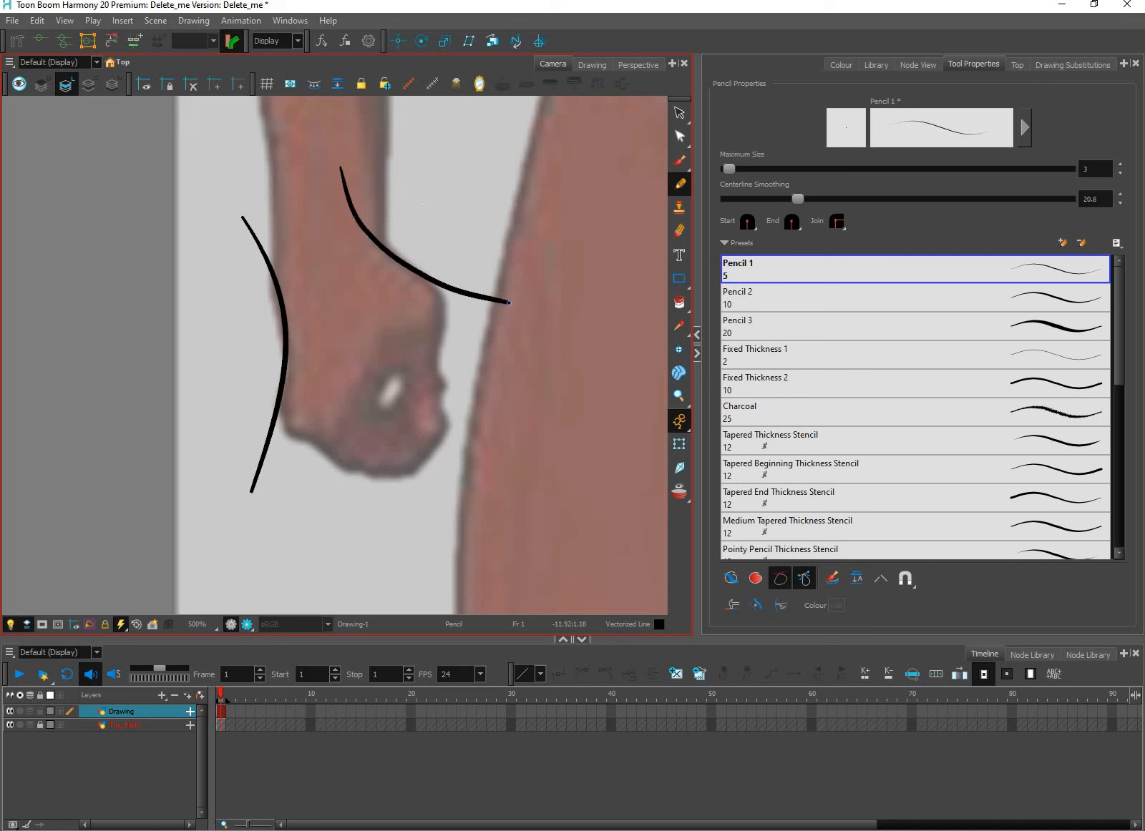
drag(422, 204, 466, 427)
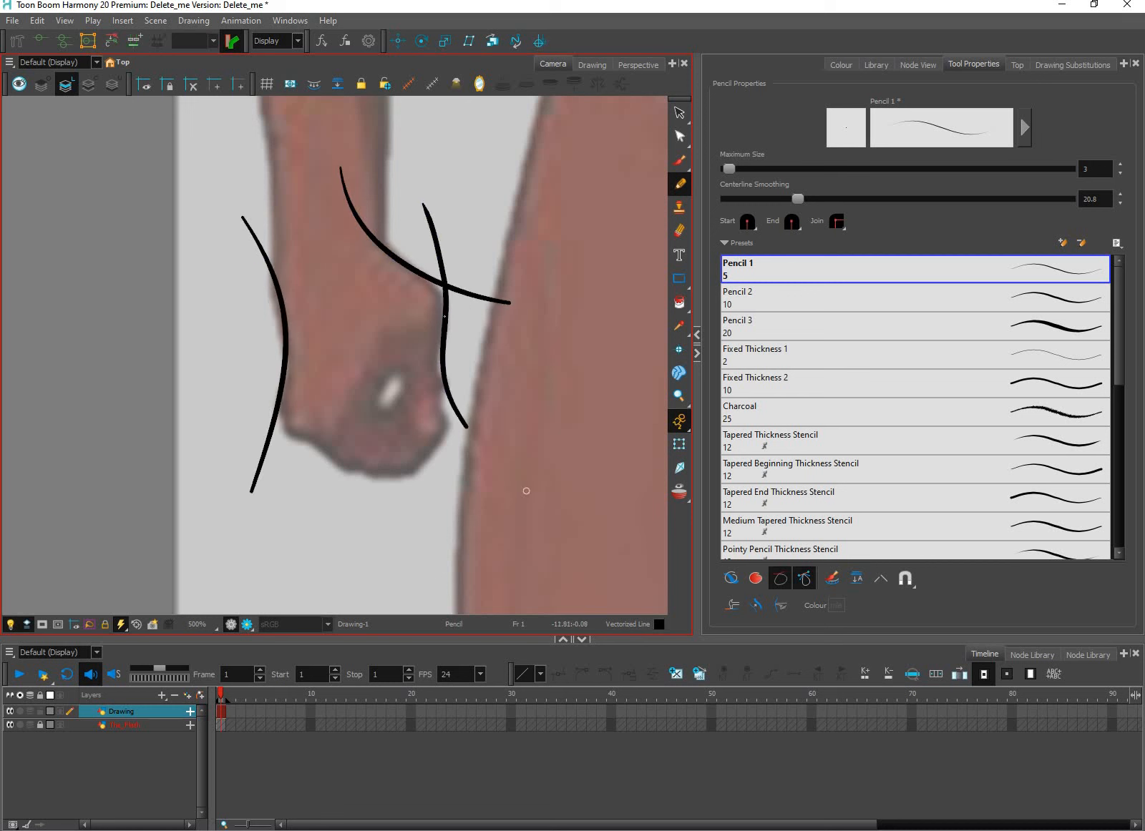
key(ctrl+z)
mouse_move(421, 235)
mouse_down()
mouse_move(471, 447)
mouse_move(361, 521)
mouse_up()
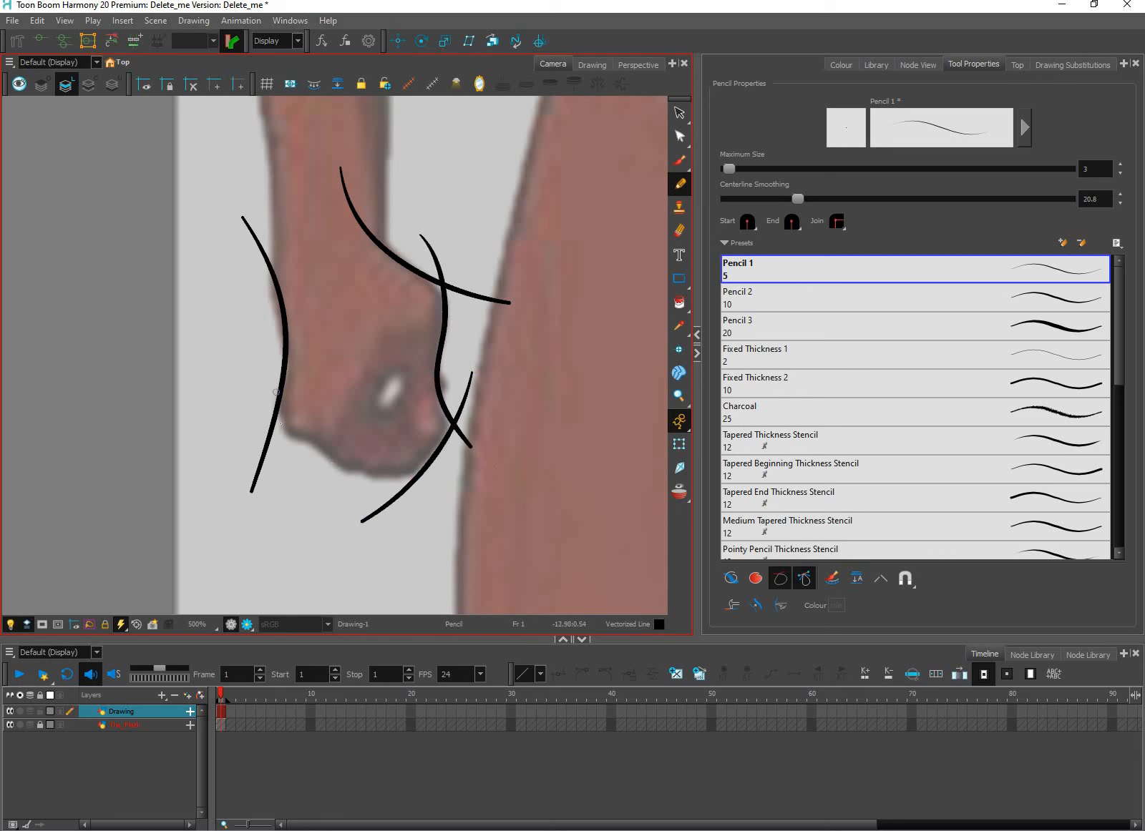
Step: Trace the fist's lower outer edge and underside with overlapping pencil curves, and draw an arc across the wrist
drag(273, 362, 319, 485)
drag(258, 421, 383, 501)
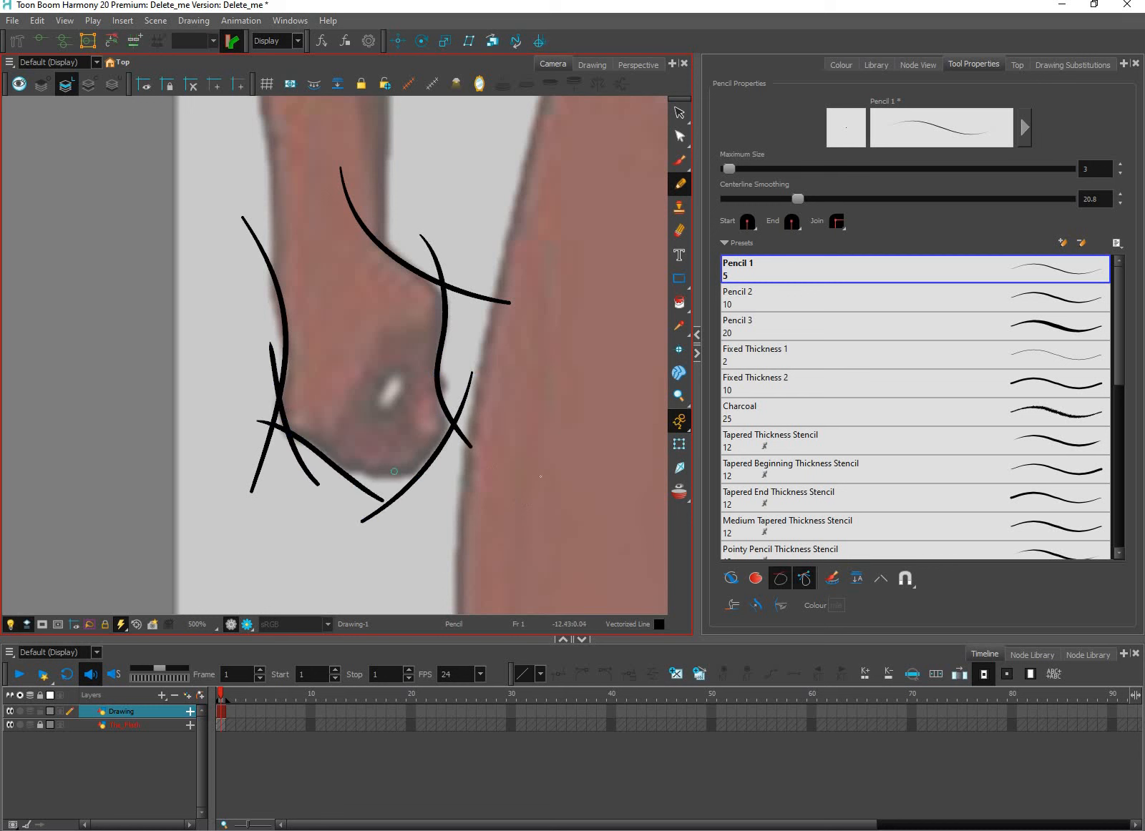
mouse_move(315, 467)
mouse_down()
mouse_move(359, 478)
mouse_move(478, 459)
mouse_move(524, 479)
mouse_move(530, 517)
mouse_up()
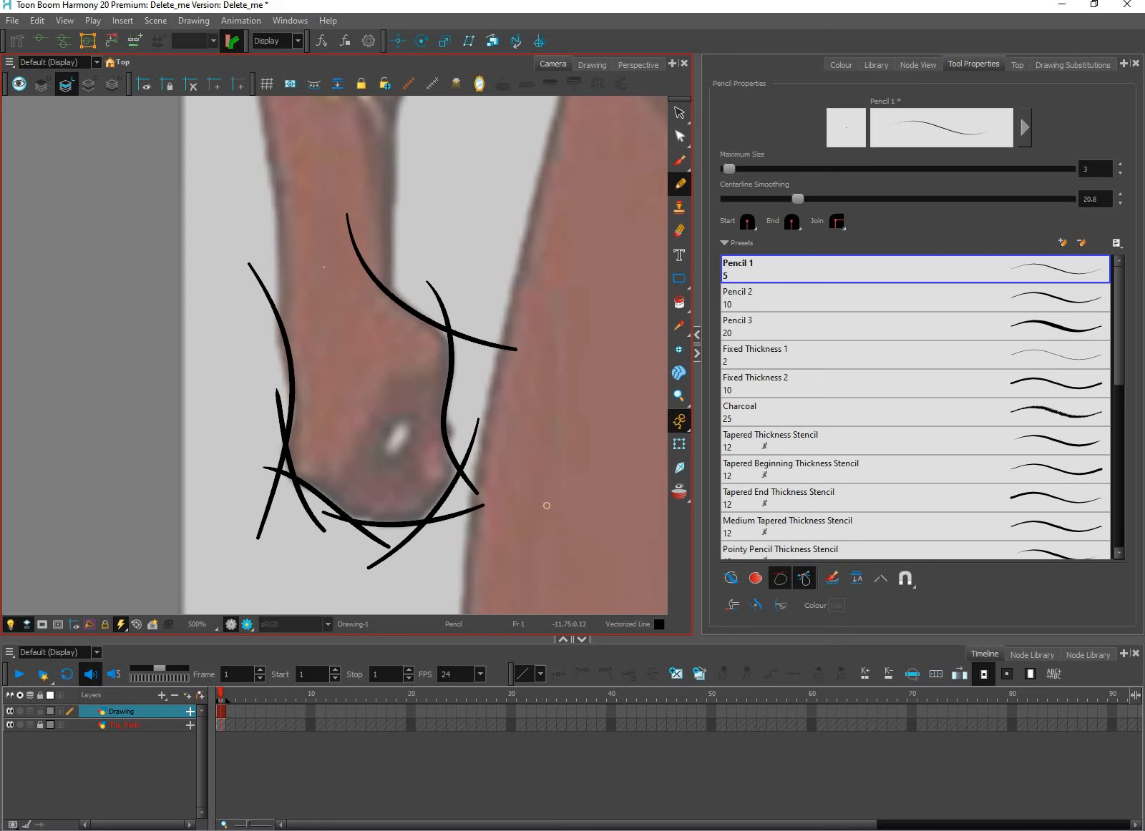
drag(246, 340, 415, 242)
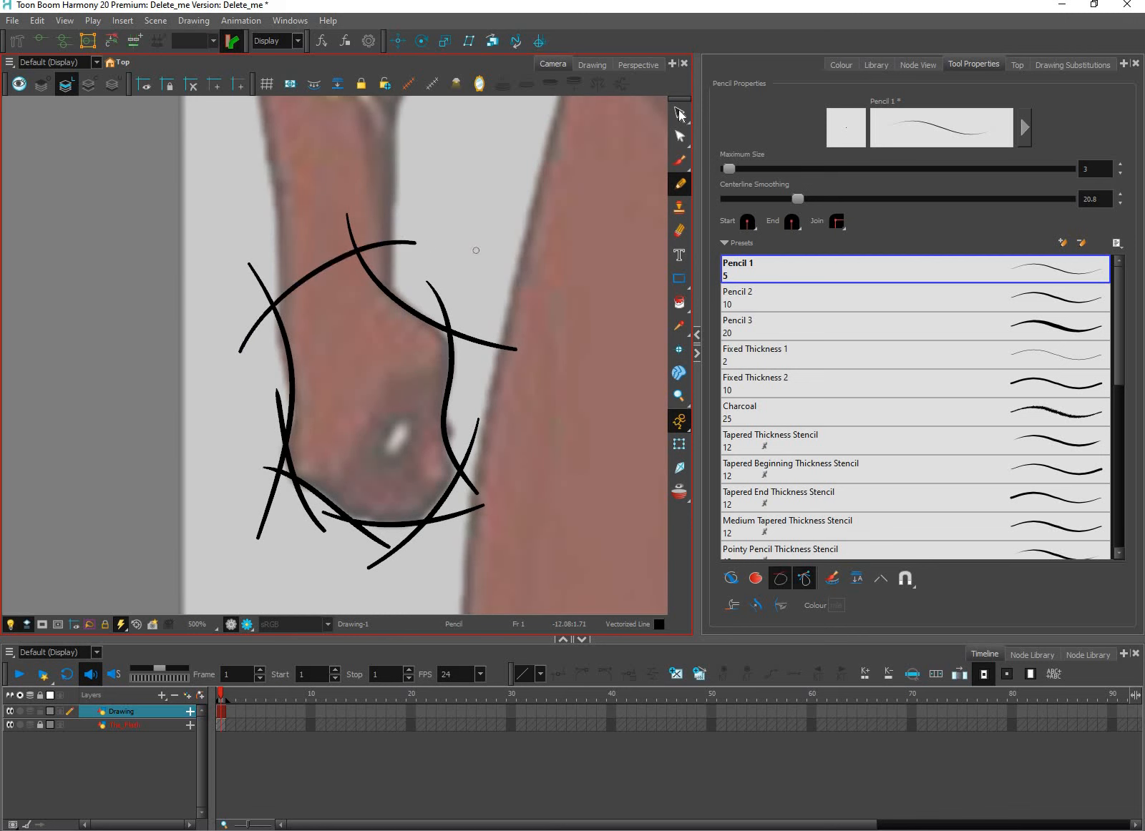
Step: Trim the overshooting pencil ends with the Cutter at the hand outline's wrist corner and upper thigh-side corner
drag(740, 126, 732, 133)
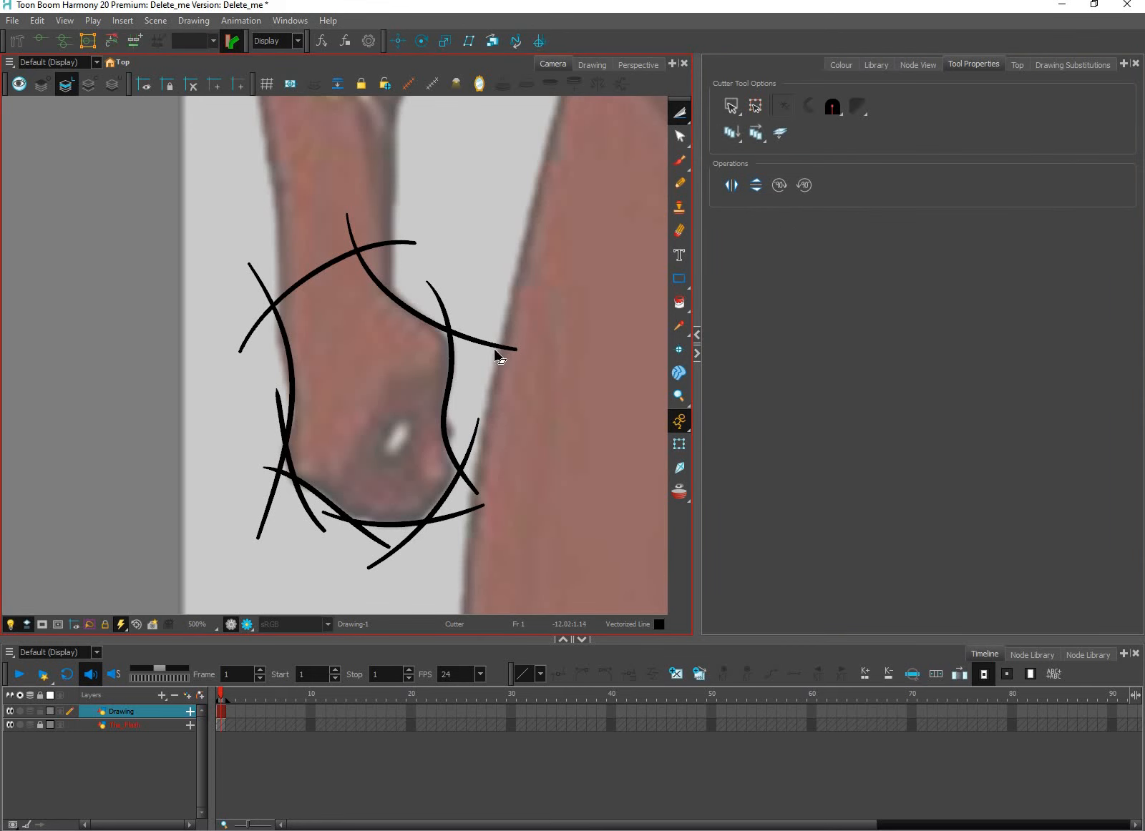
drag(493, 351, 443, 309)
click(450, 307)
key(Delete)
drag(350, 236, 449, 258)
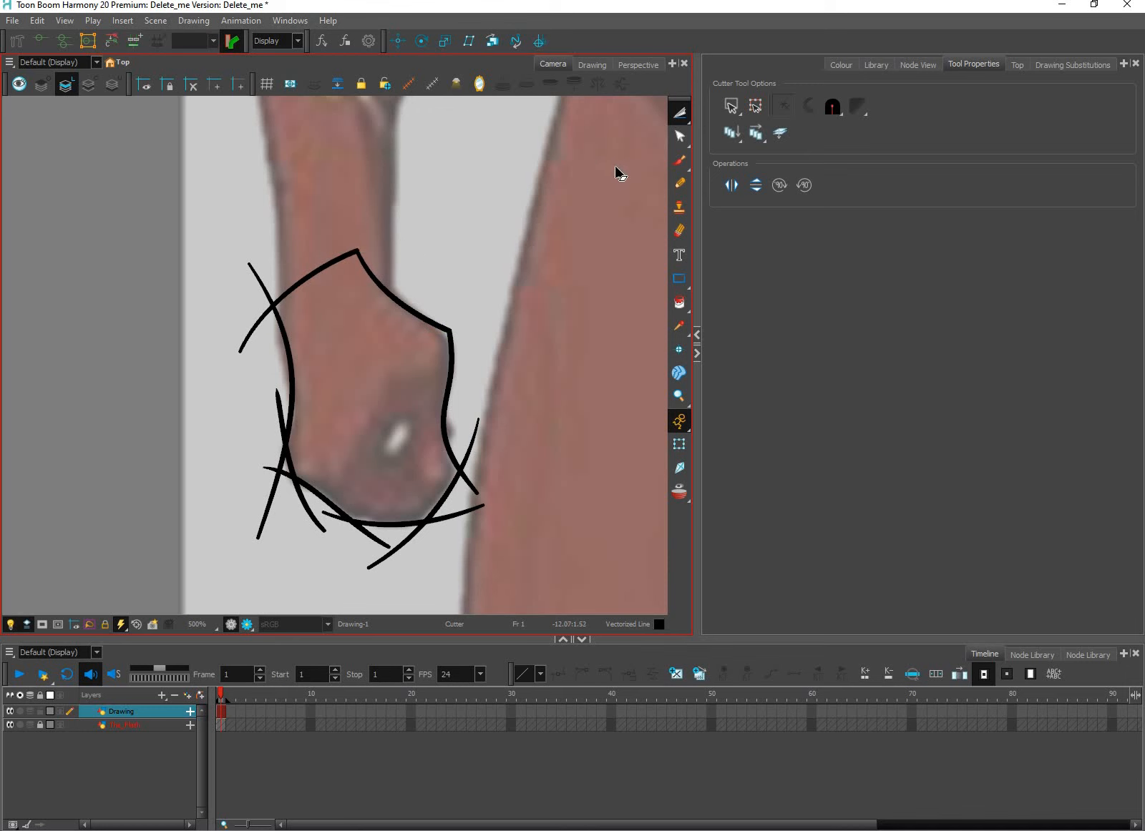
Step: Trim the overhanging line ends around the fist outline using the Cutter tool in lasso mode
click(732, 107)
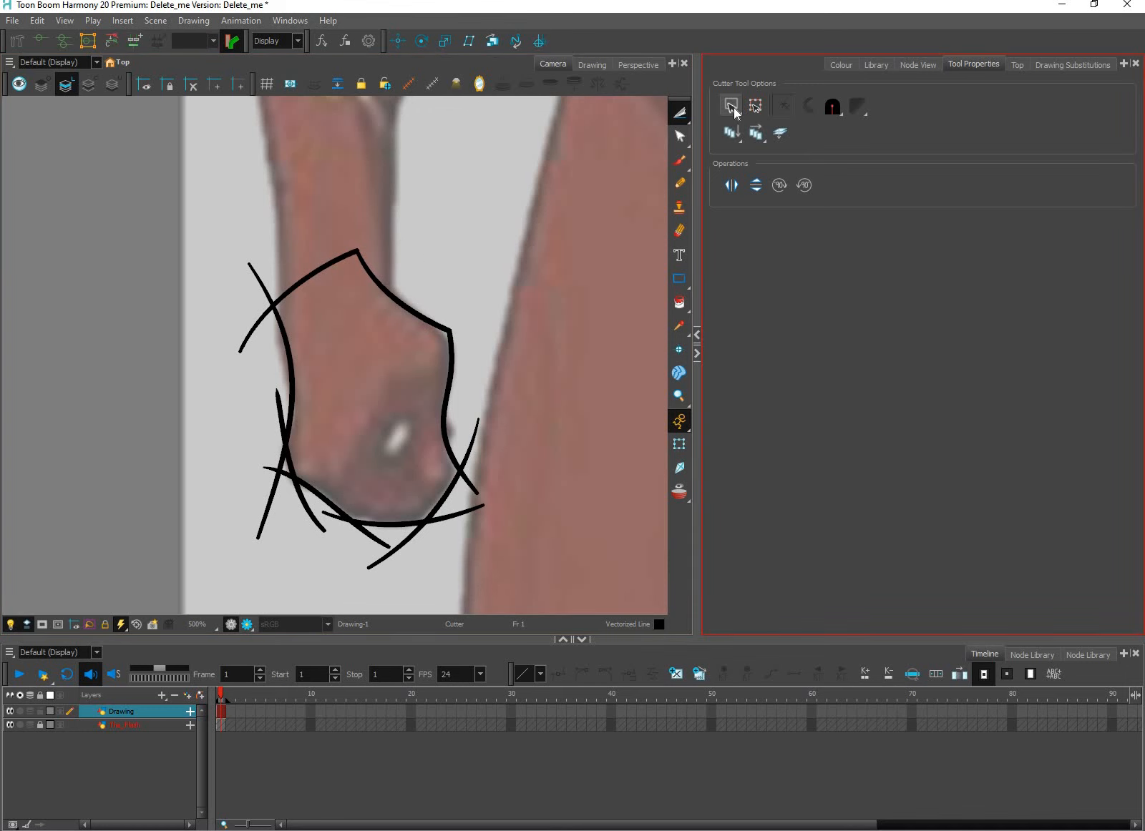
drag(732, 106, 754, 141)
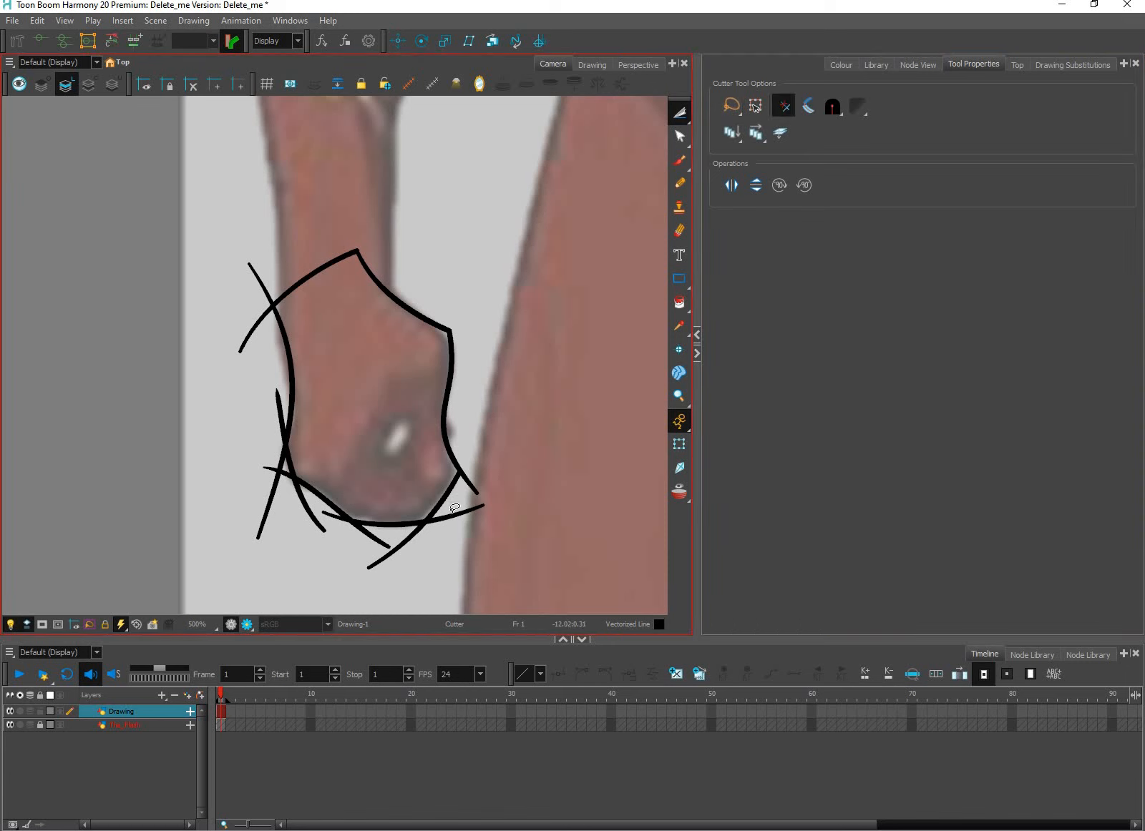
mouse_move(493, 464)
mouse_down()
mouse_move(438, 542)
mouse_move(363, 541)
mouse_move(305, 519)
mouse_move(259, 461)
mouse_up()
mouse_move(287, 386)
mouse_down()
mouse_move(274, 436)
mouse_move(296, 471)
mouse_up()
drag(255, 319, 264, 337)
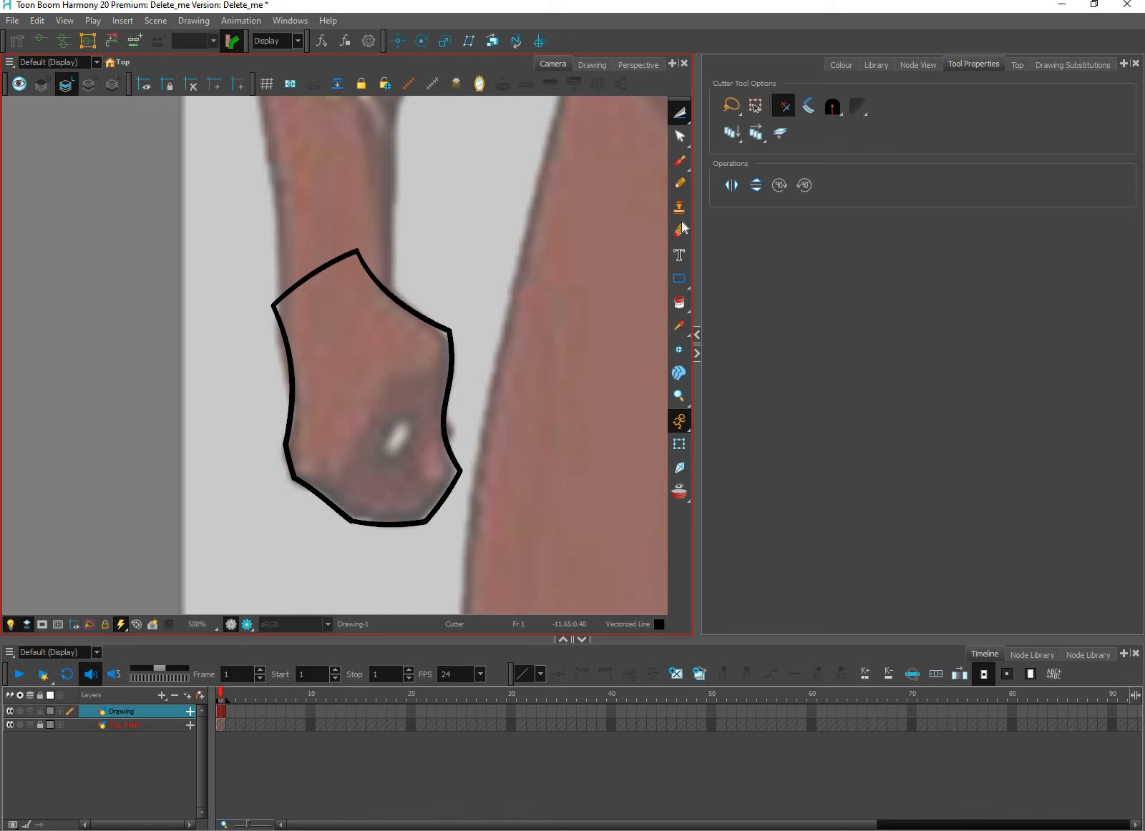
Step: Activate the Contour Editor with marquee selection for working on the fist outline
click(684, 137)
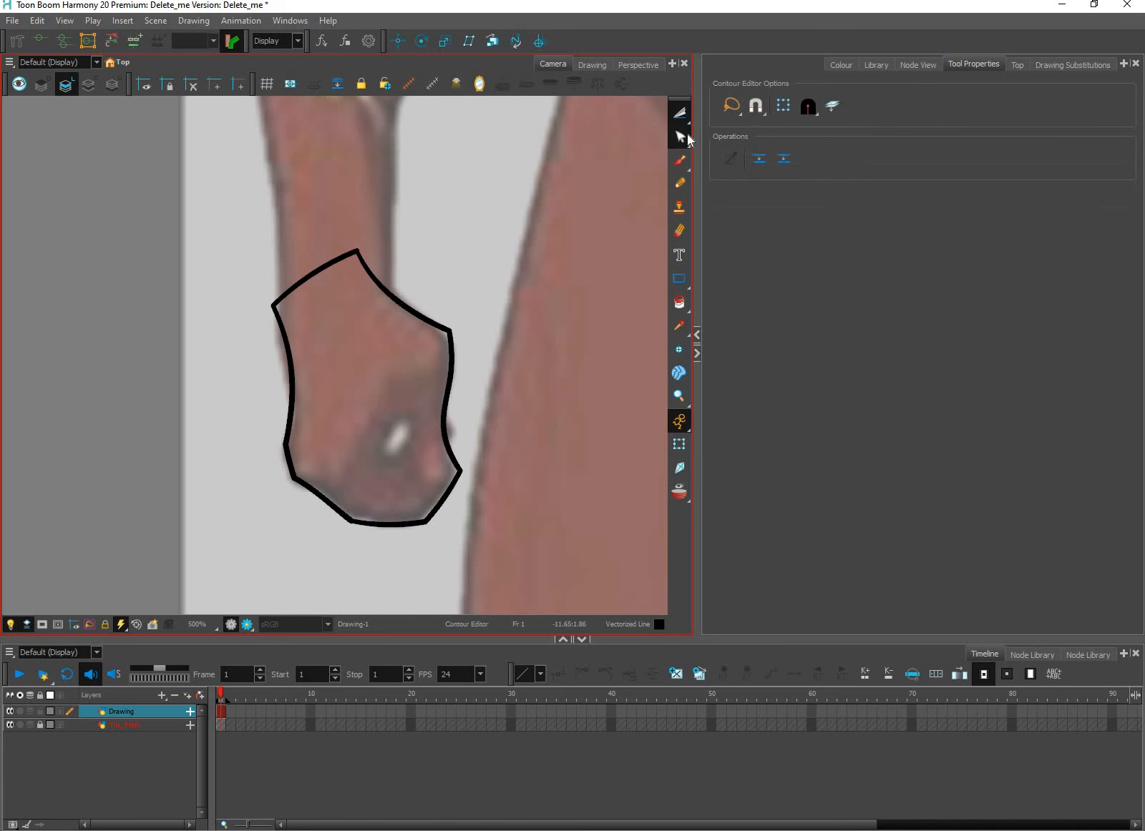
click(733, 107)
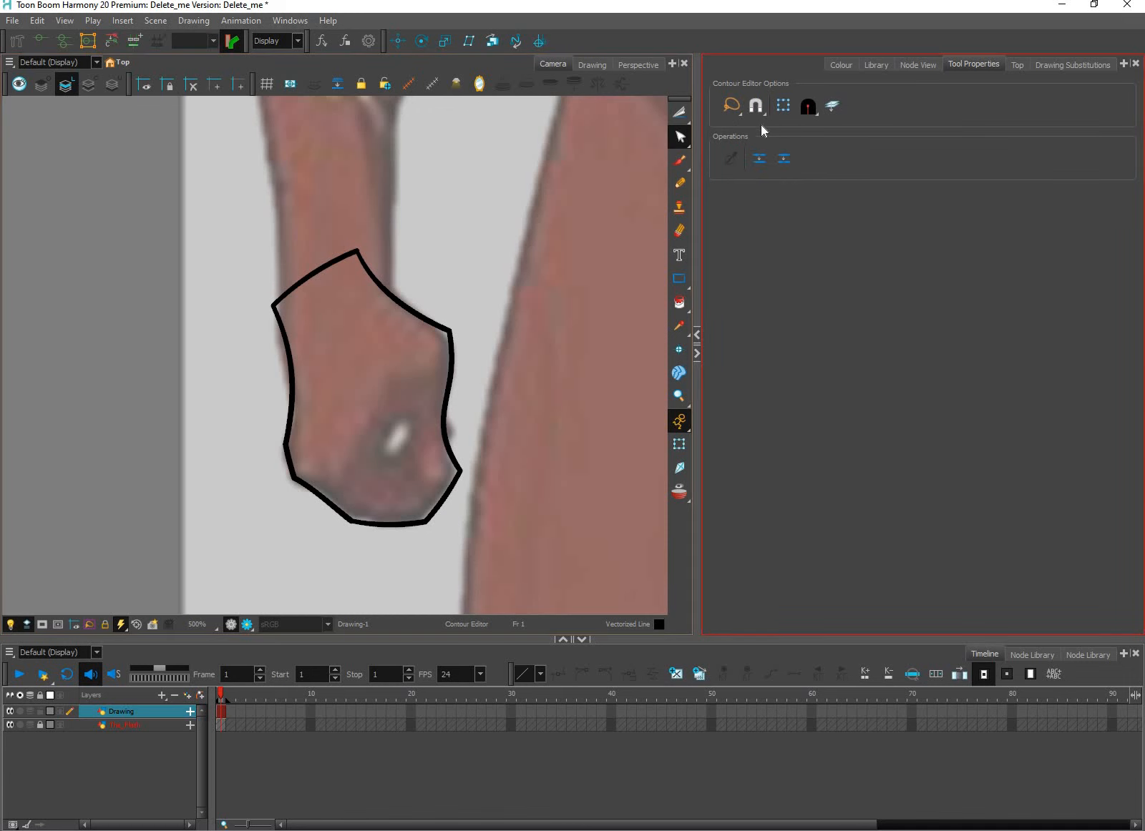
click(753, 126)
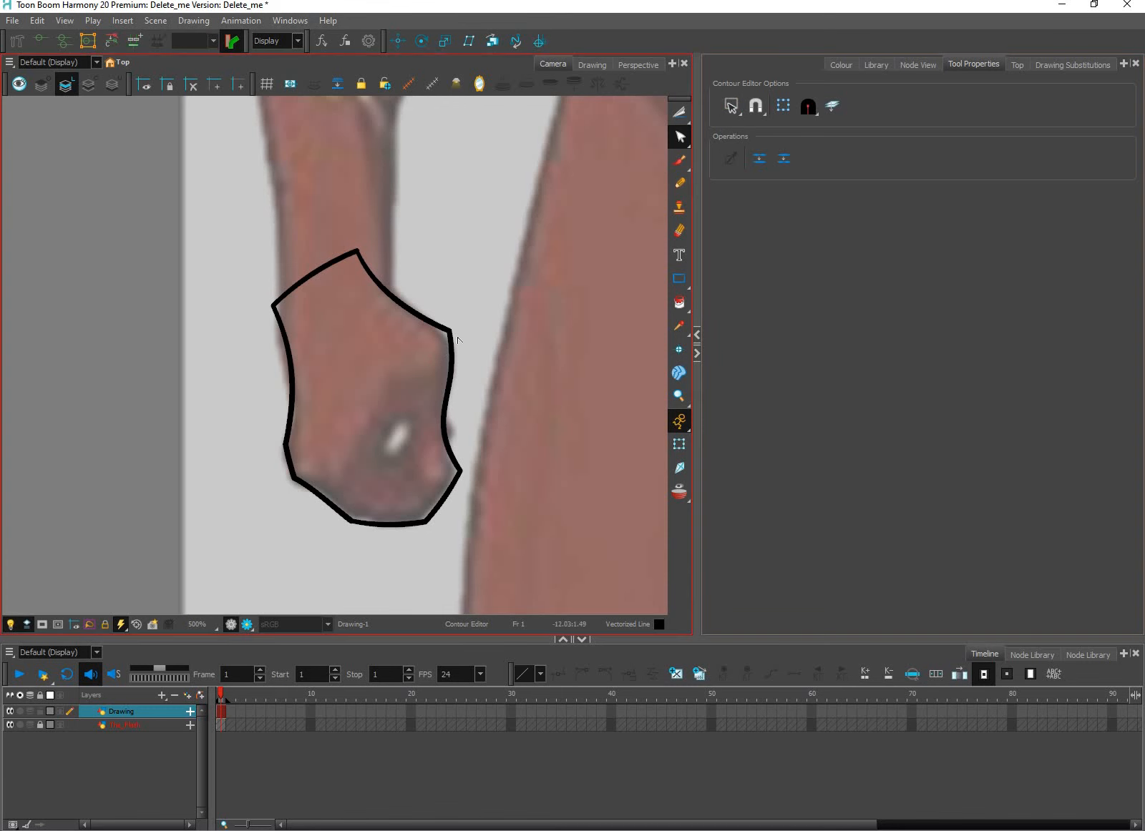
scroll(466, 337, up, 2)
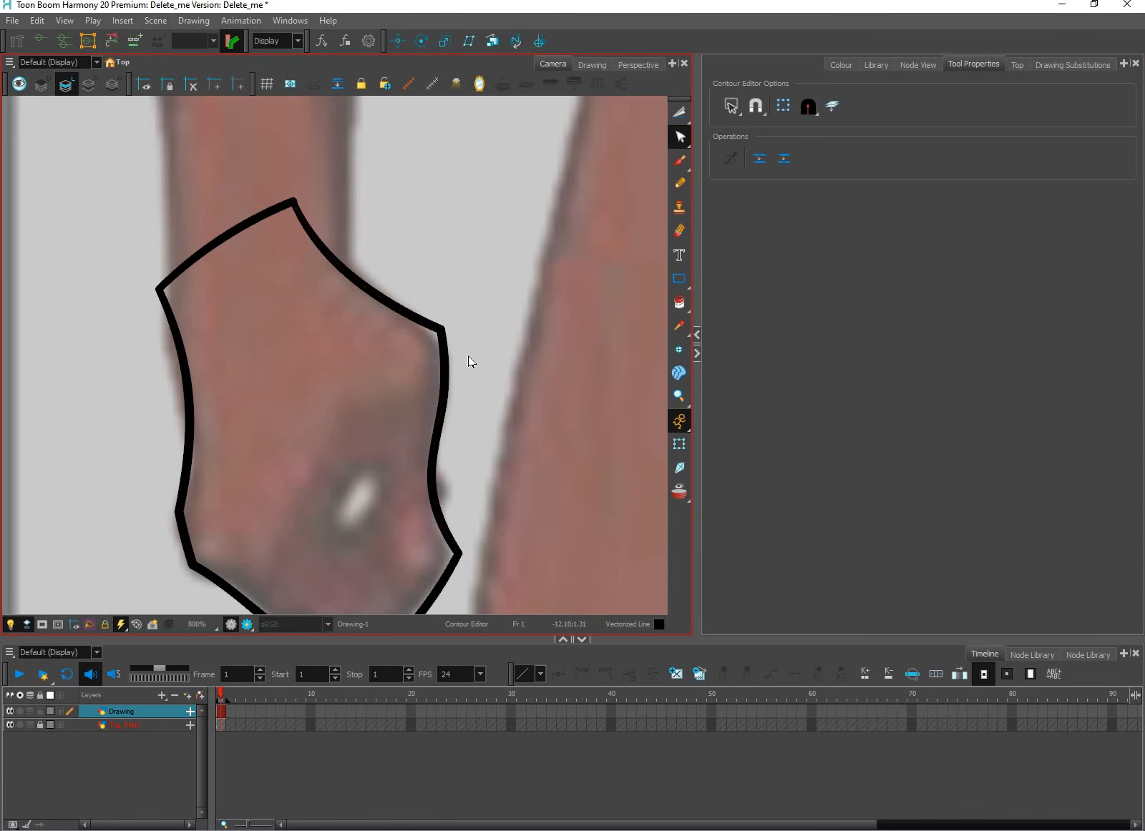
Step: Try to adjust the middle point on the right edge of the fist outline and undo the attempt
click(434, 415)
drag(439, 418, 434, 422)
key(ctrl+z)
key(ctrl+z)
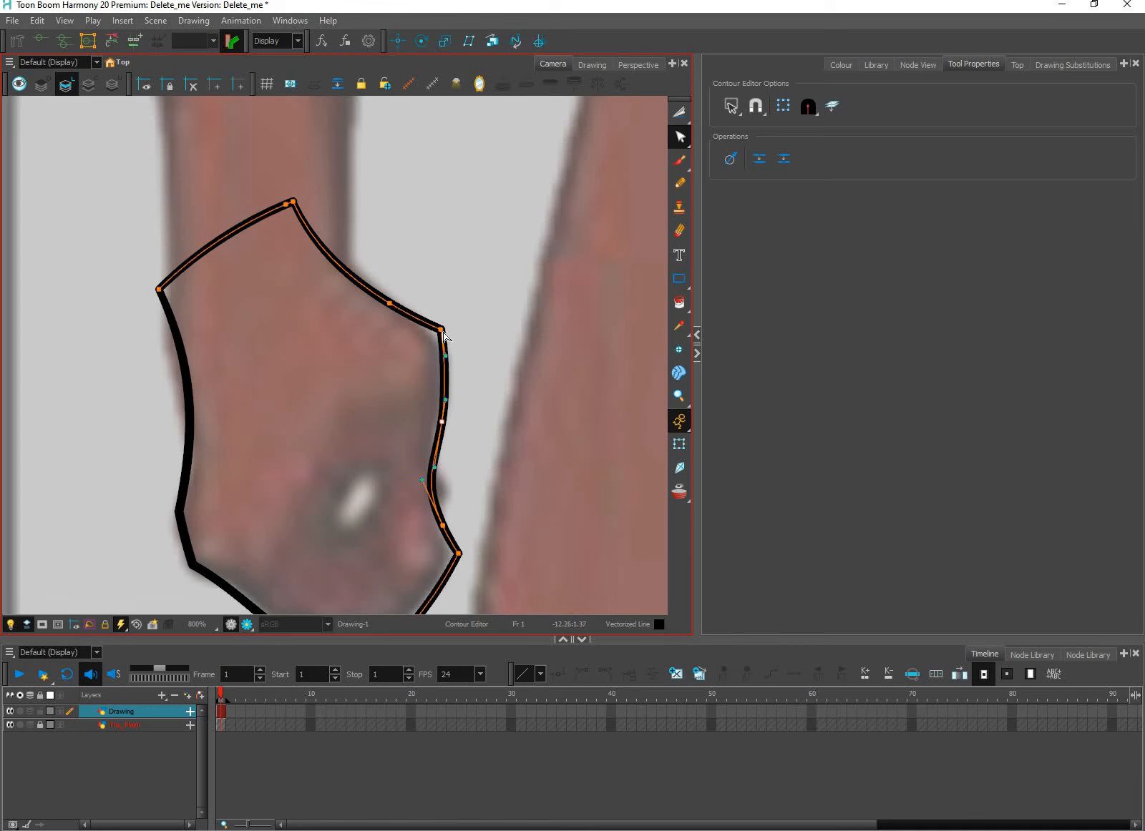
Step: Lower the fist outline's upper-right corner point slightly and delete the middle point on the slanted edge above it
mouse_move(442, 331)
mouse_down()
mouse_move(462, 321)
mouse_move(441, 342)
mouse_up()
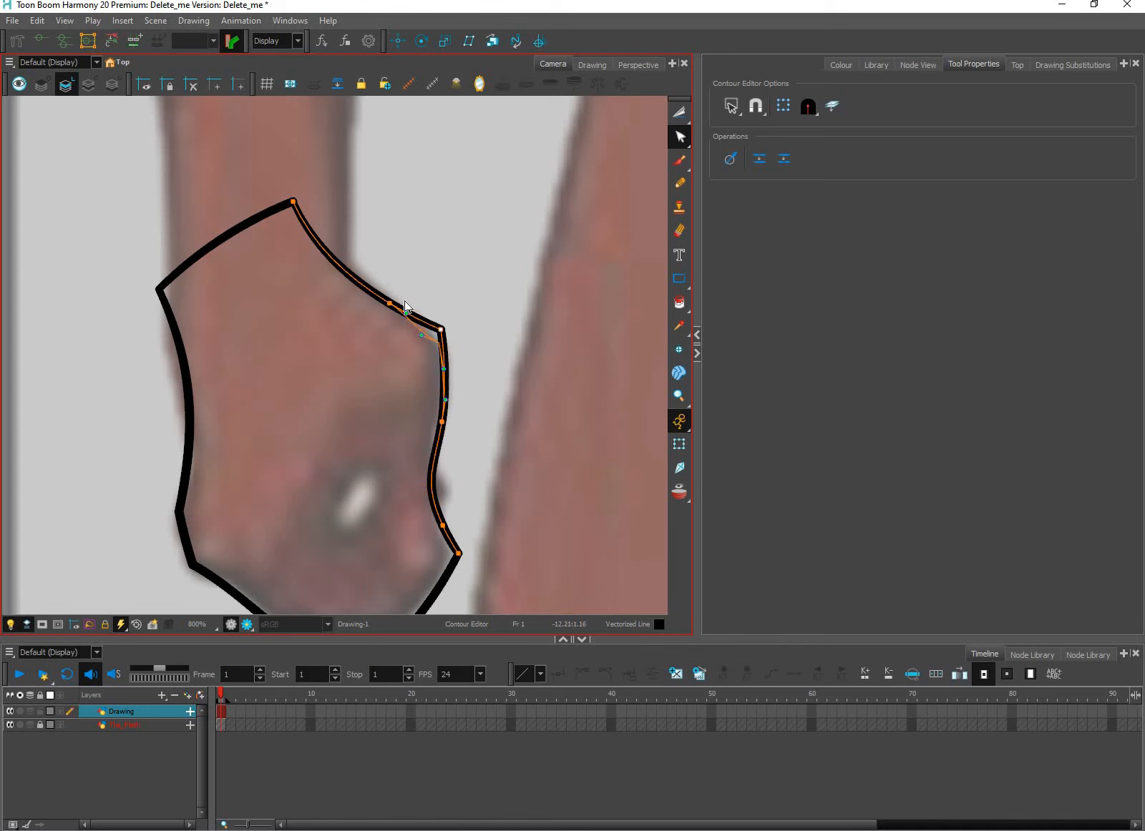
click(389, 306)
key(ctrl+z)
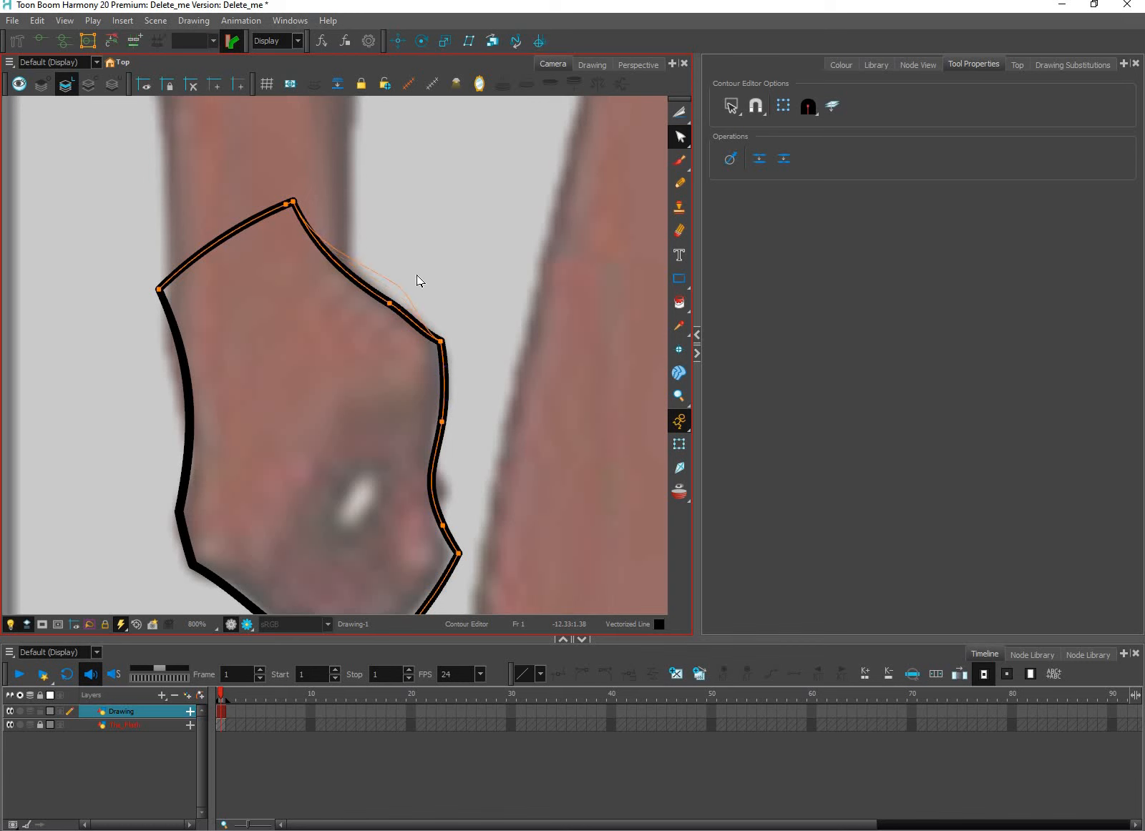
key(ctrl+z)
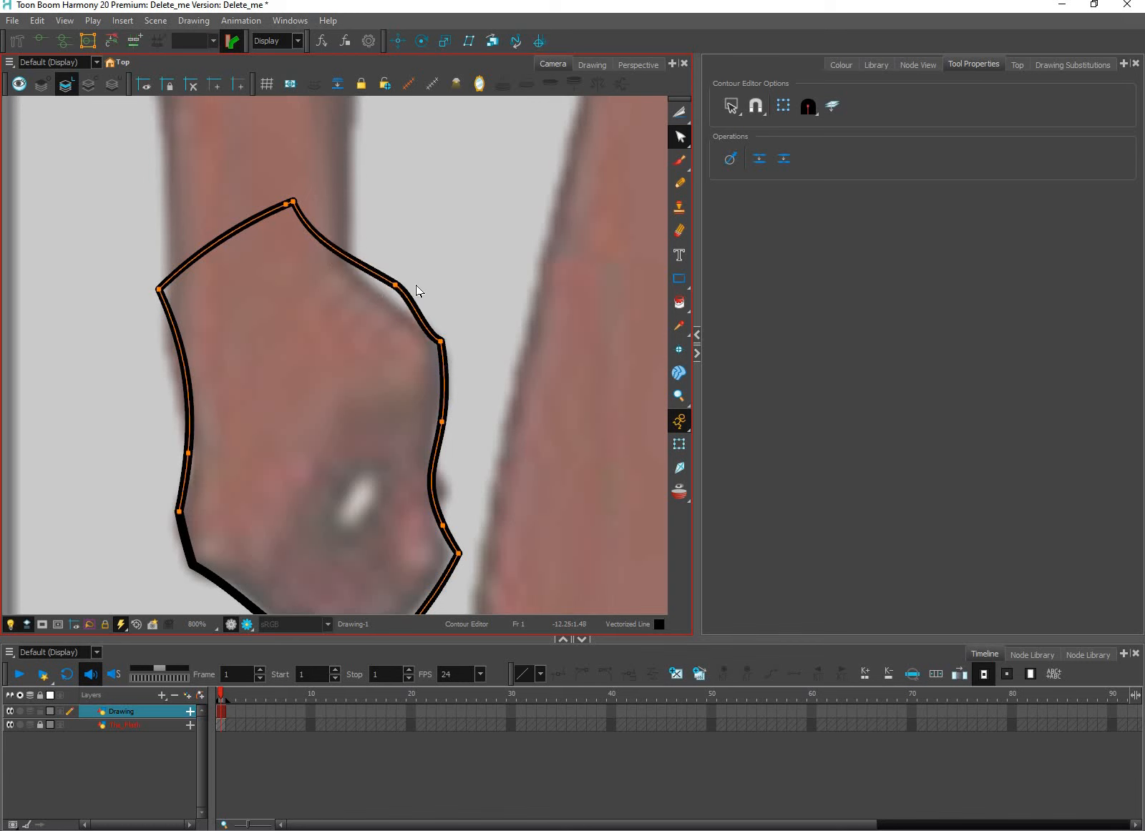
click(433, 290)
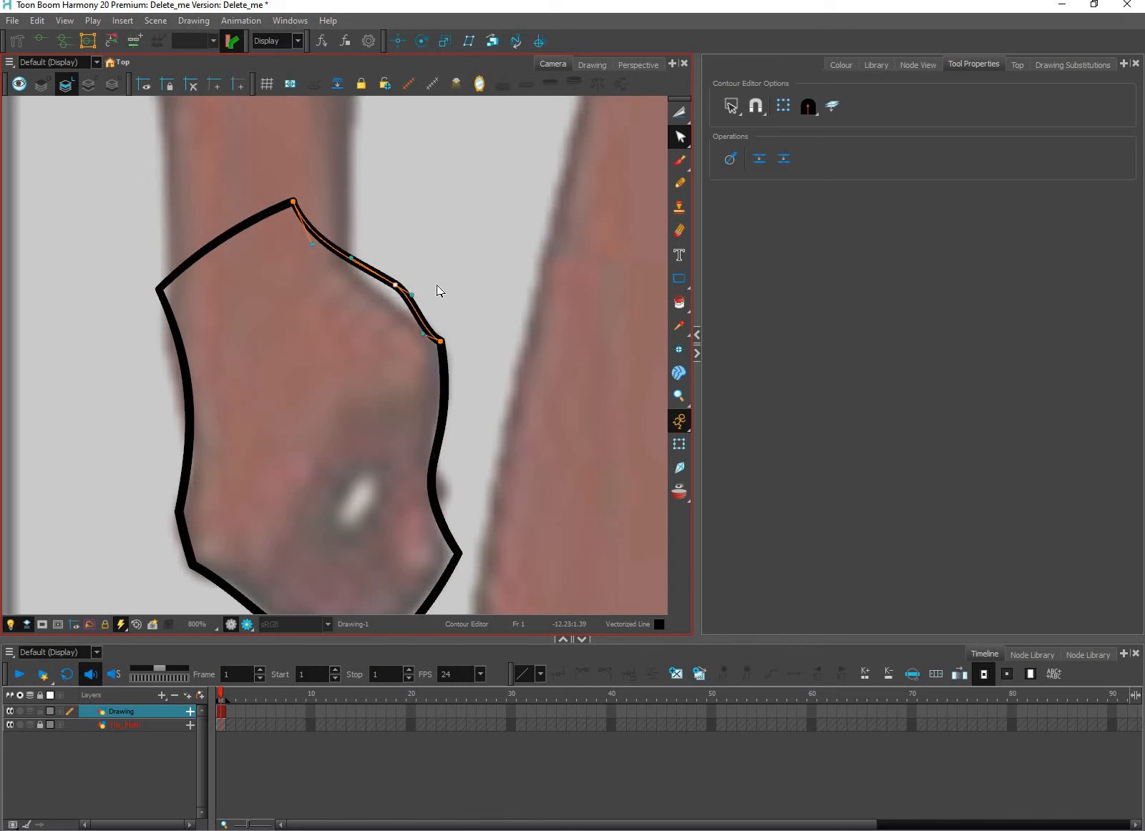
key(Delete)
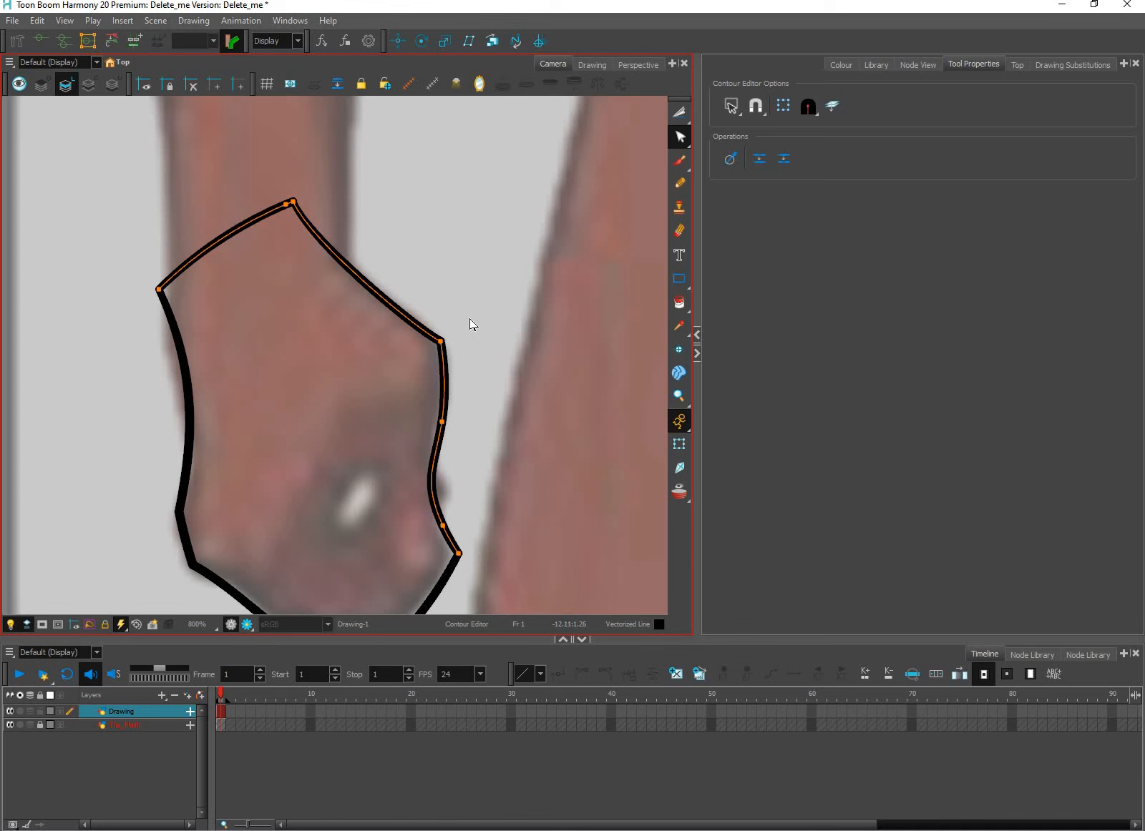
Step: Try deleting the fist outline's upper-right corner point and undo the deletion
click(442, 342)
key(Delete)
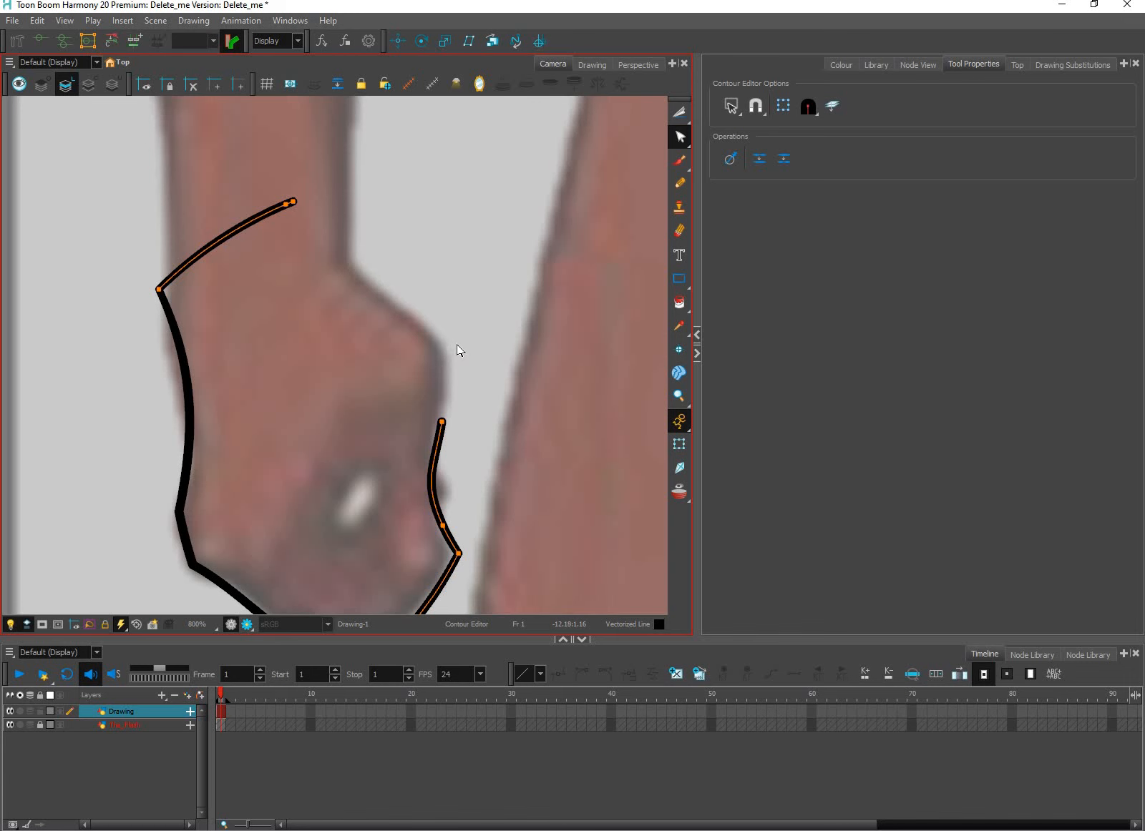
key(ctrl+z)
drag(461, 356, 440, 288)
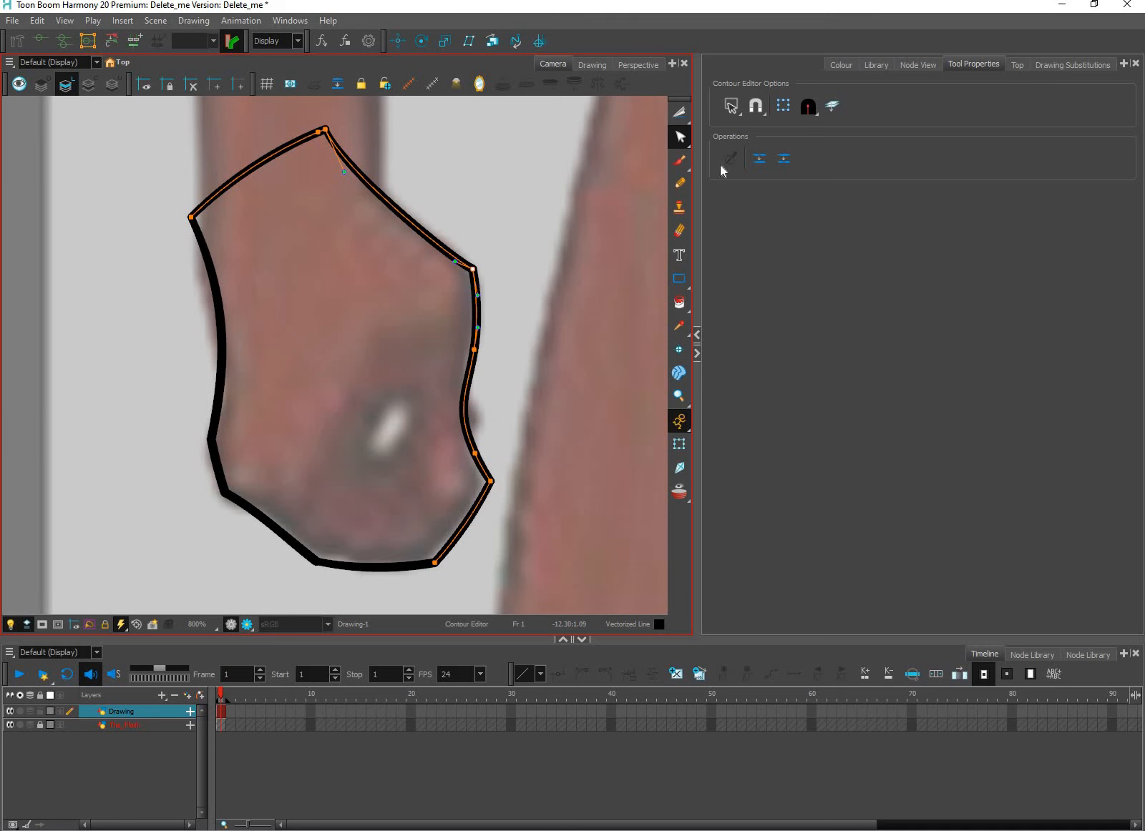
Step: Try to merge the strokes at the upper-right corner and delete the corner point, undoing the attempt
click(756, 154)
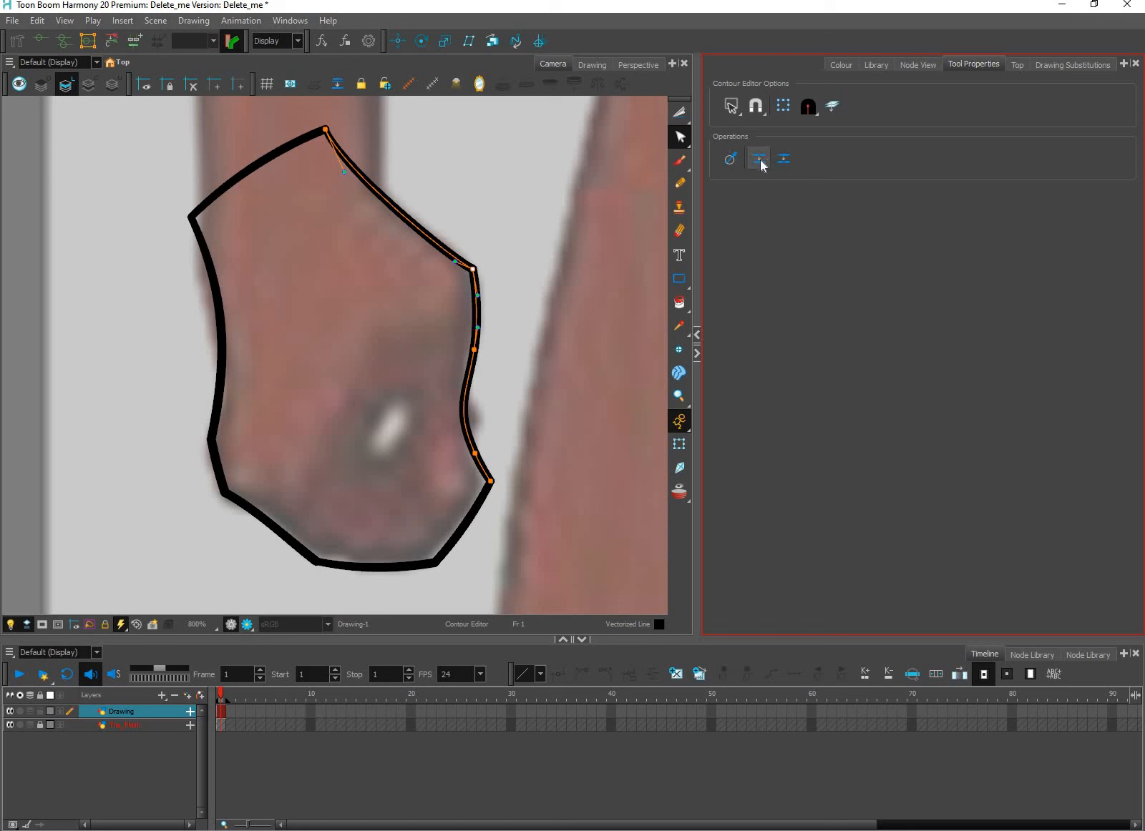
click(505, 246)
drag(503, 246, 474, 274)
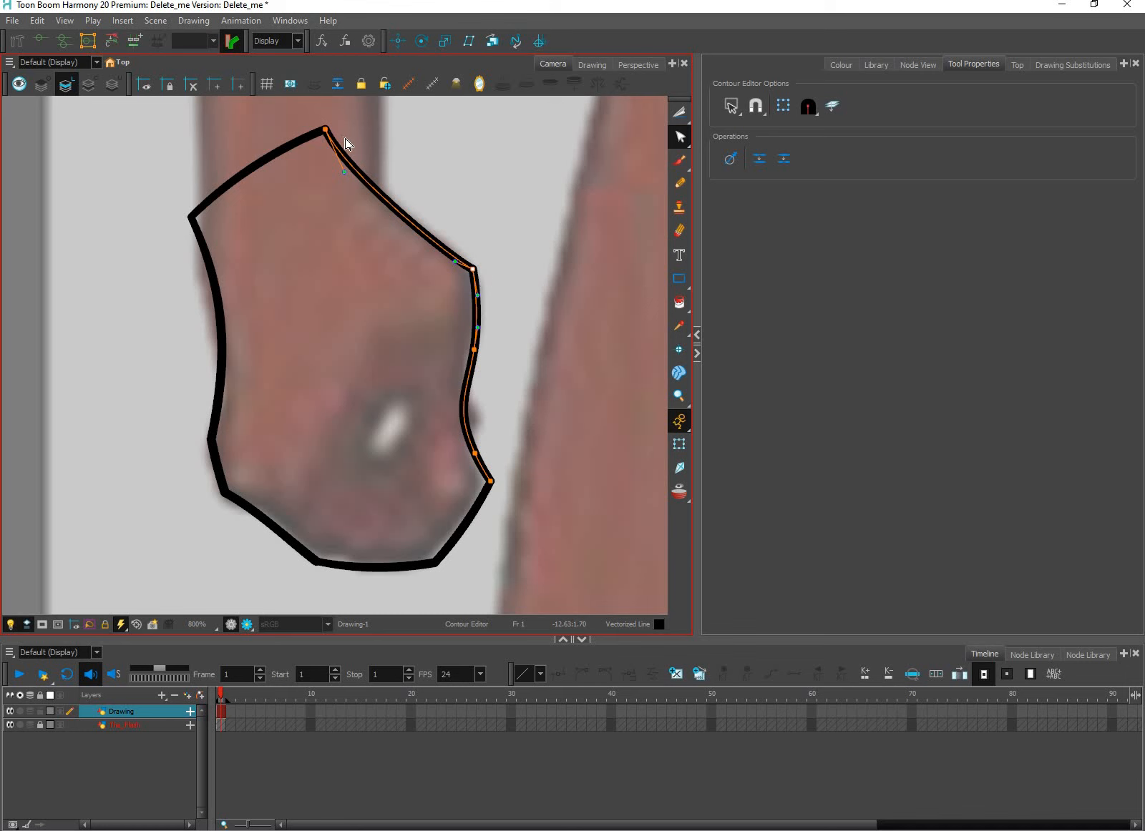
key(Delete)
key(ctrl+z)
key(ctrl+z)
Step: Select every point of the fist outline with the Contour Editor and merge its strokes
key(1)
key(1)
drag(271, 146, 565, 501)
click(761, 159)
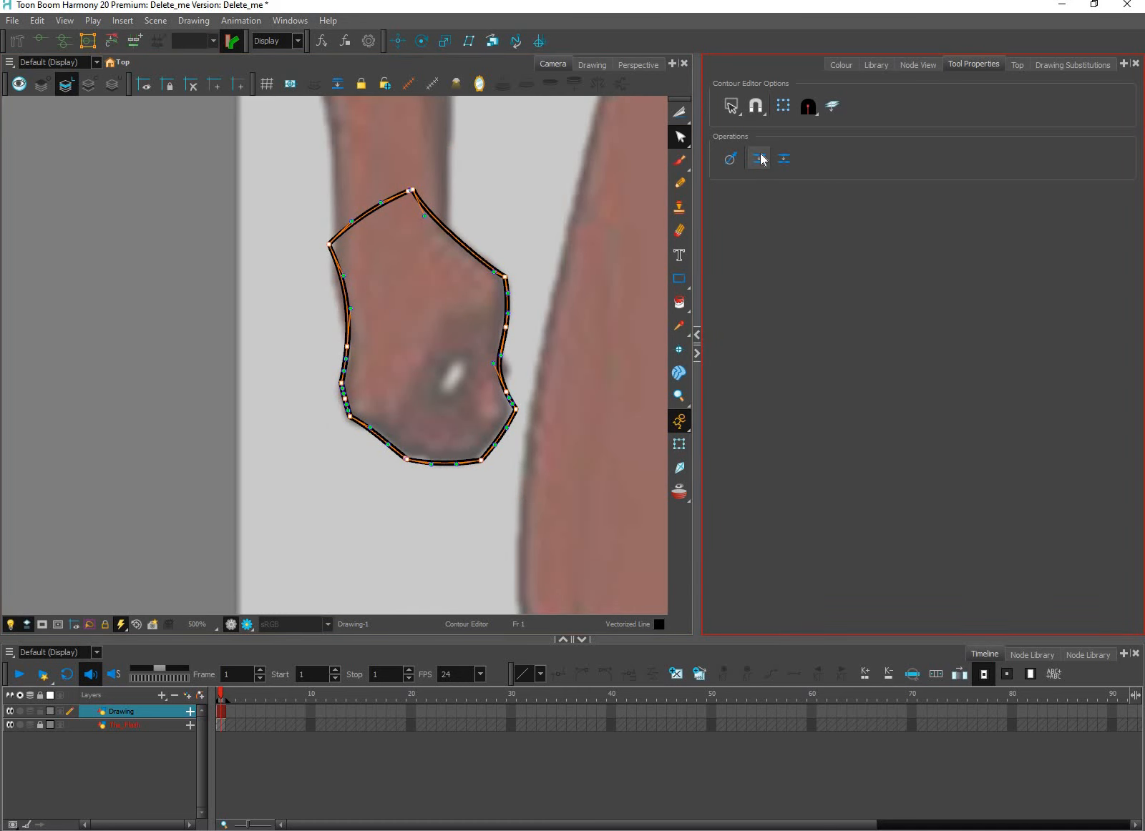
click(580, 299)
Step: Try moving the whole fist outline and its lower-left stroke with the Select tool, undoing each move
key(alt+s)
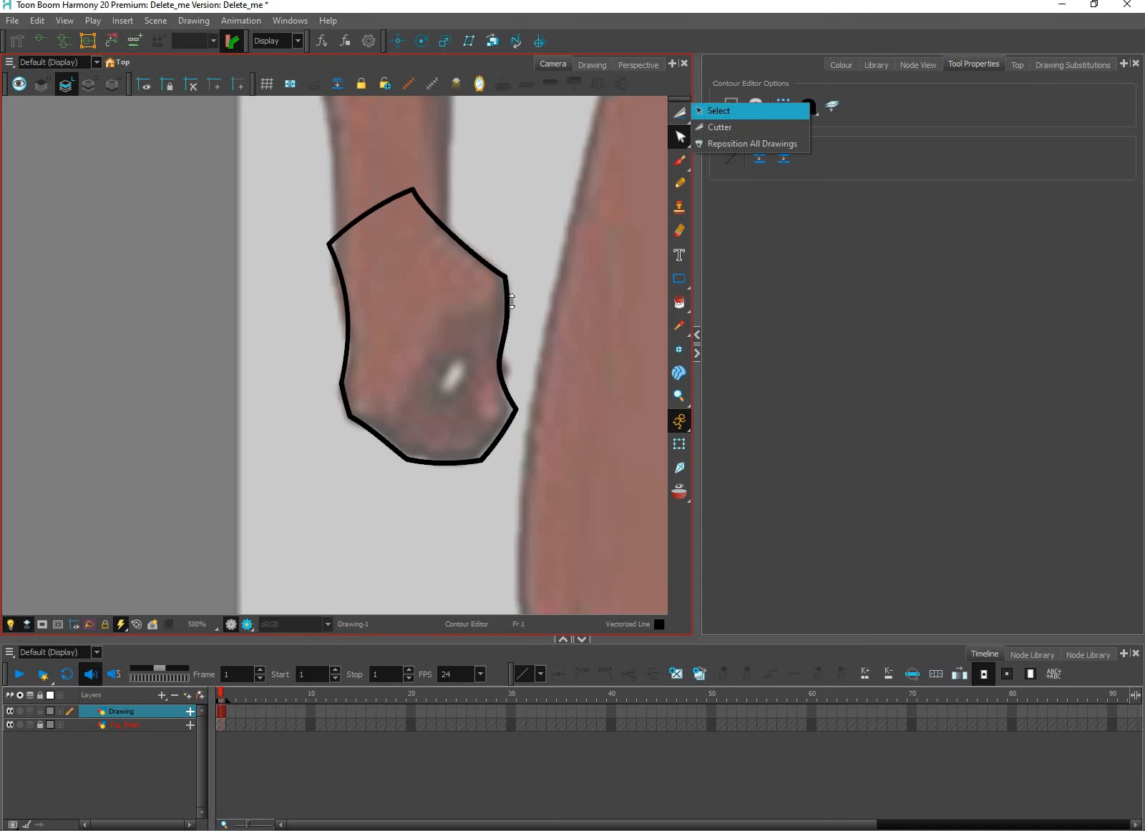
key(ctrl+a)
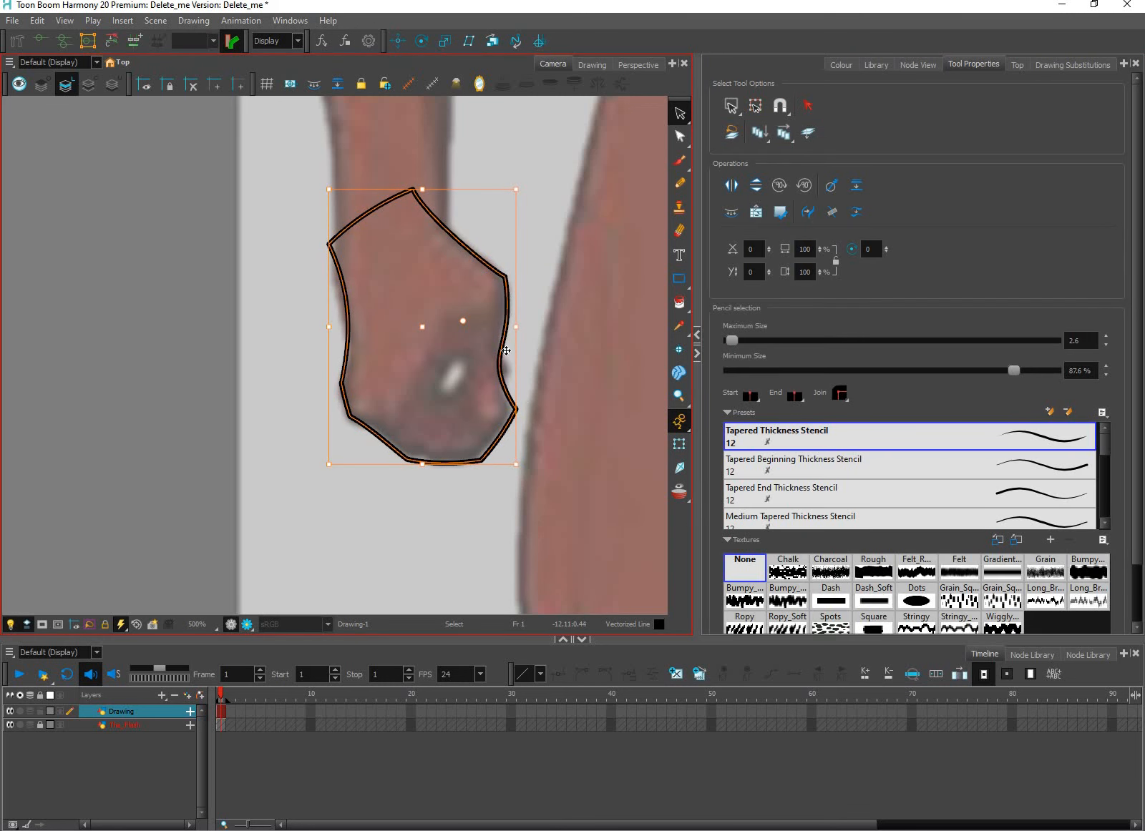
drag(506, 342, 612, 319)
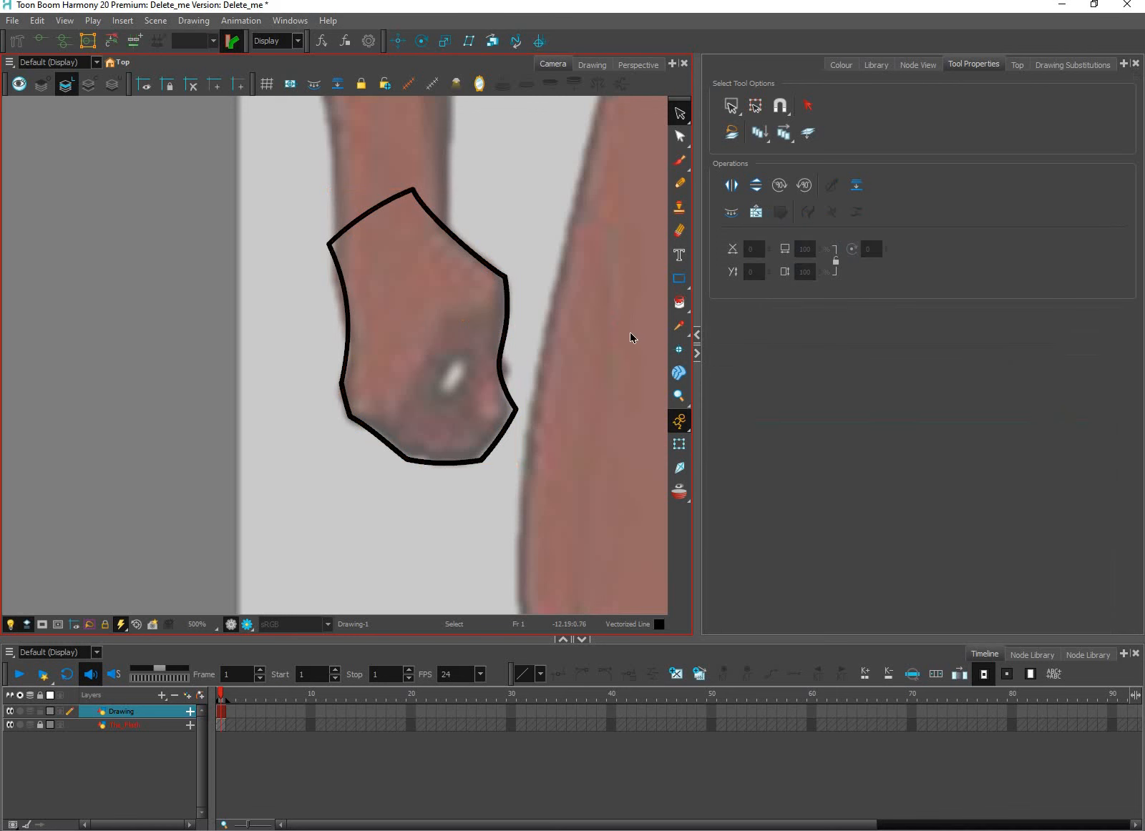
key(ctrl+z)
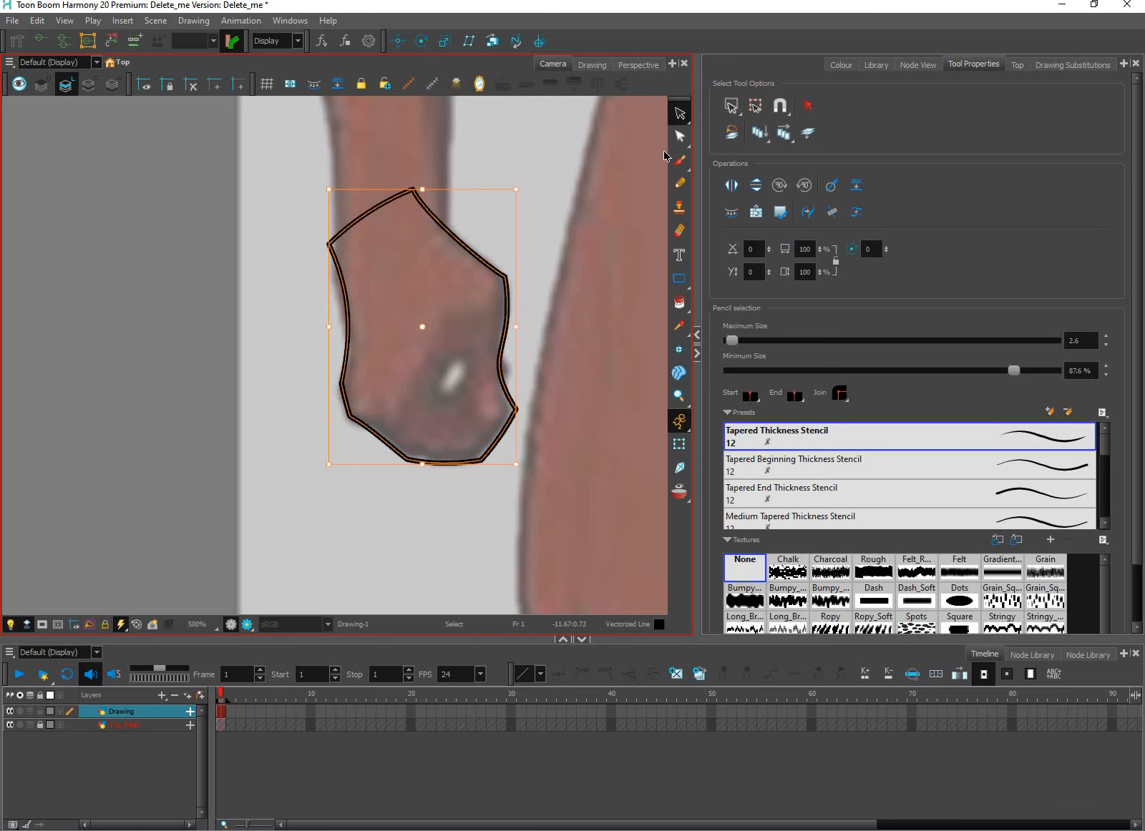
key(Escape)
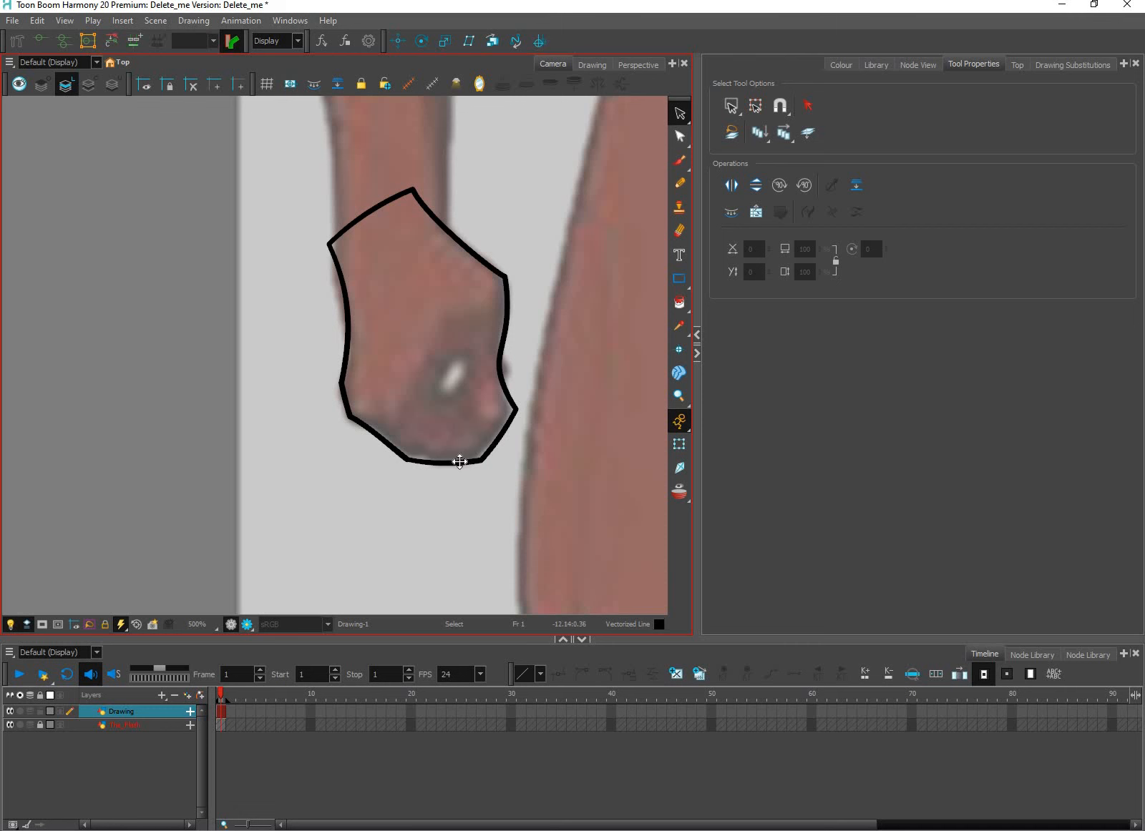
click(458, 462)
drag(383, 448, 331, 503)
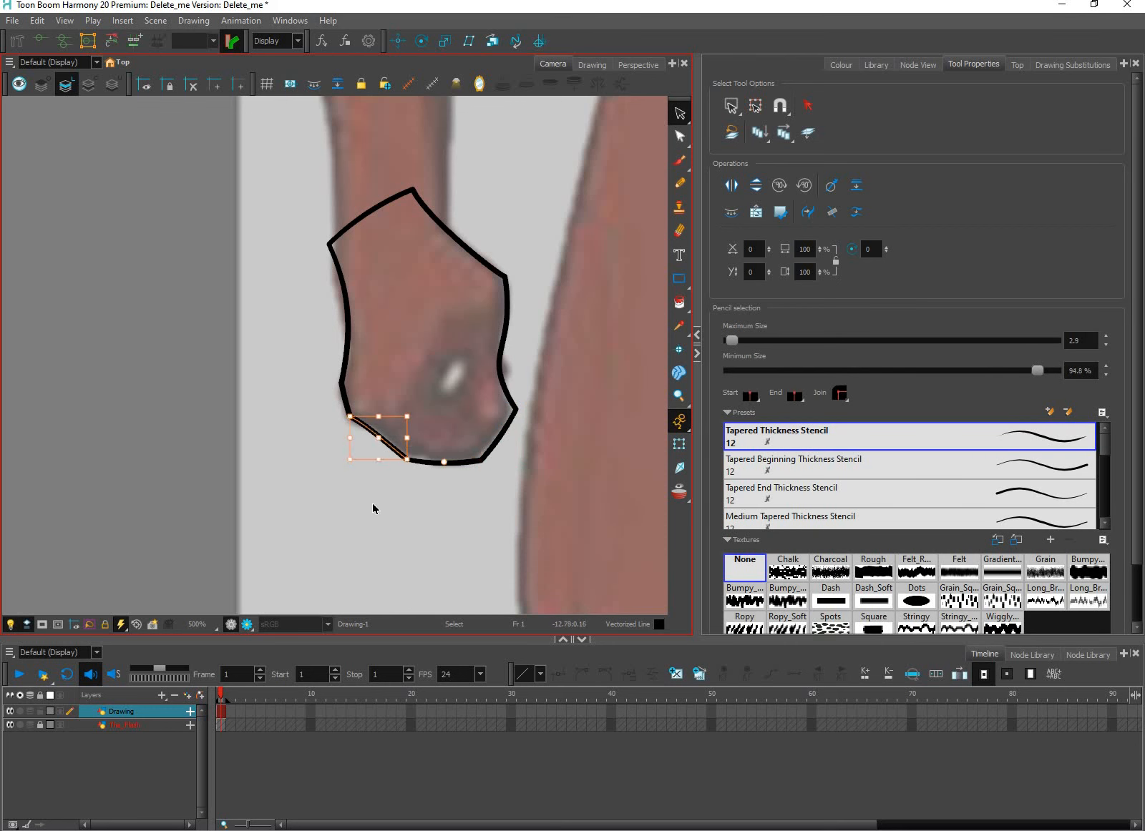
key(ctrl+z)
Step: Return to the Contour Editor and merge all strokes of the fist outline again
key(alt+q)
drag(275, 151, 579, 516)
click(767, 160)
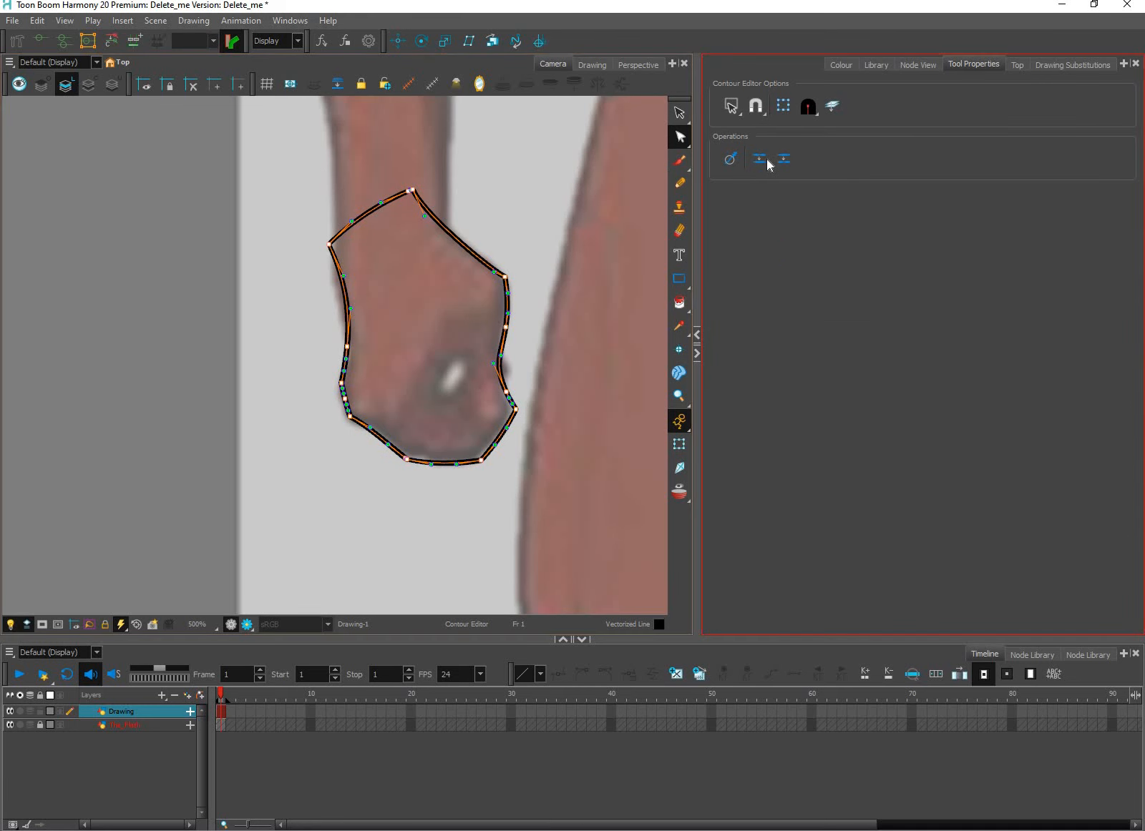
click(553, 394)
key(space)
drag(559, 392, 573, 418)
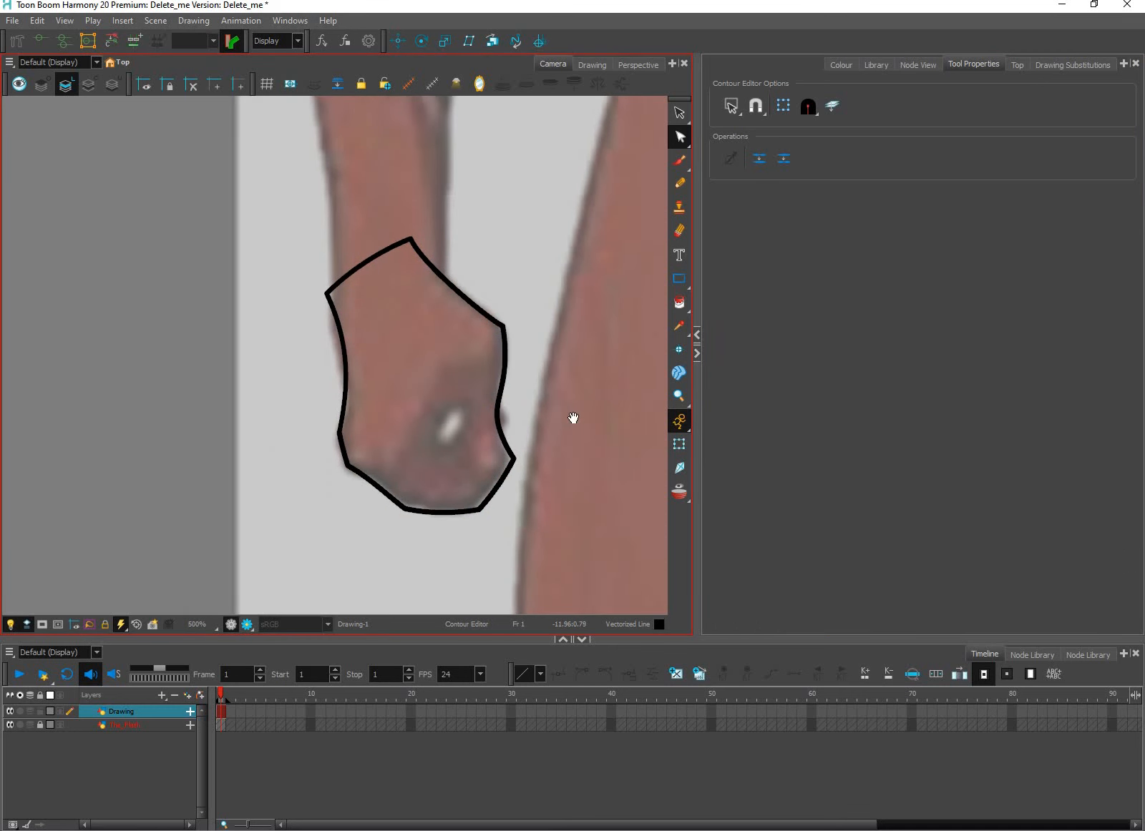
Step: Move the top and upper-left corner points of the fist outline onto the two edges of the wrist
scroll(465, 401, down, 5)
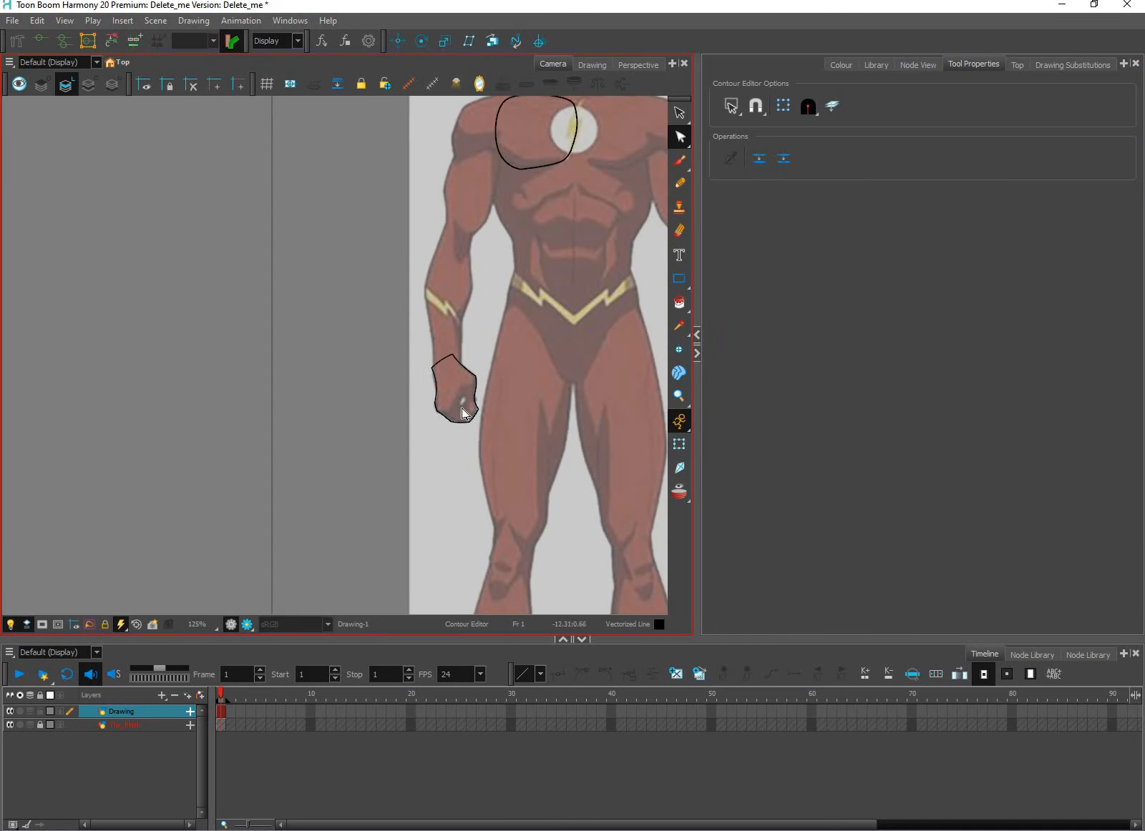
scroll(463, 414, up, 1)
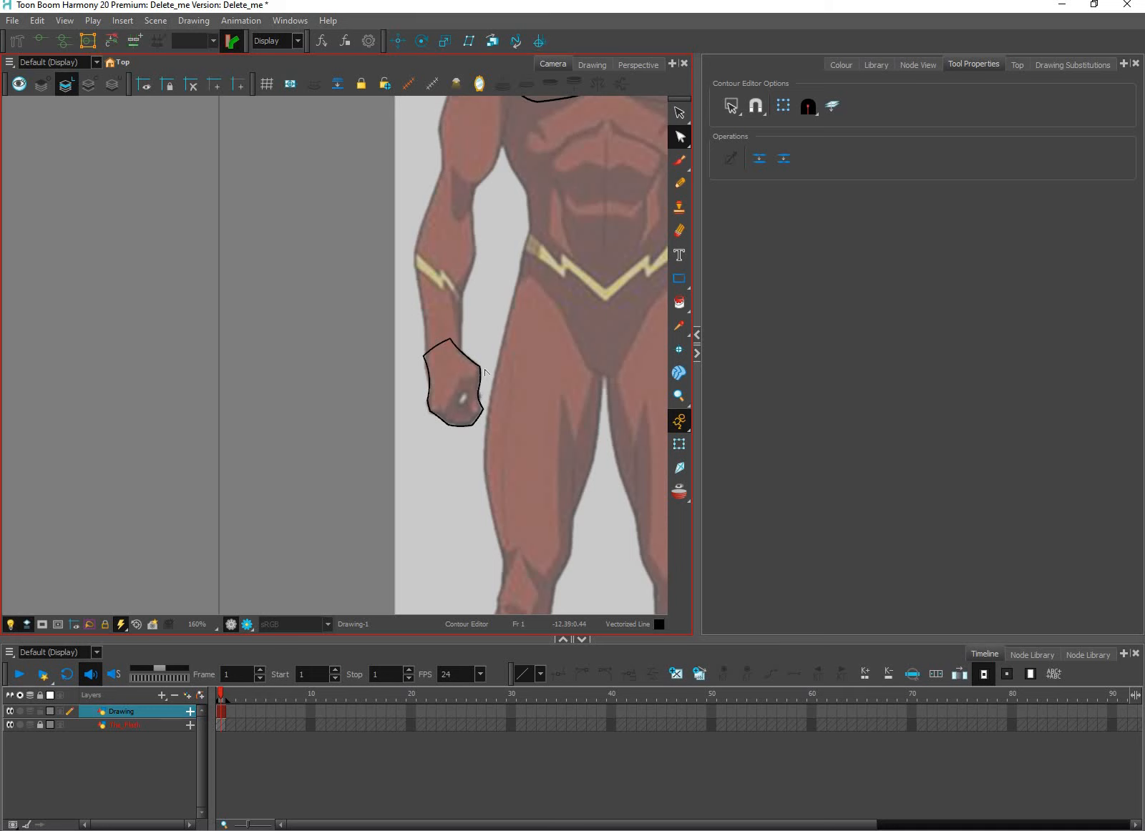
scroll(439, 243, up, 4)
click(422, 289)
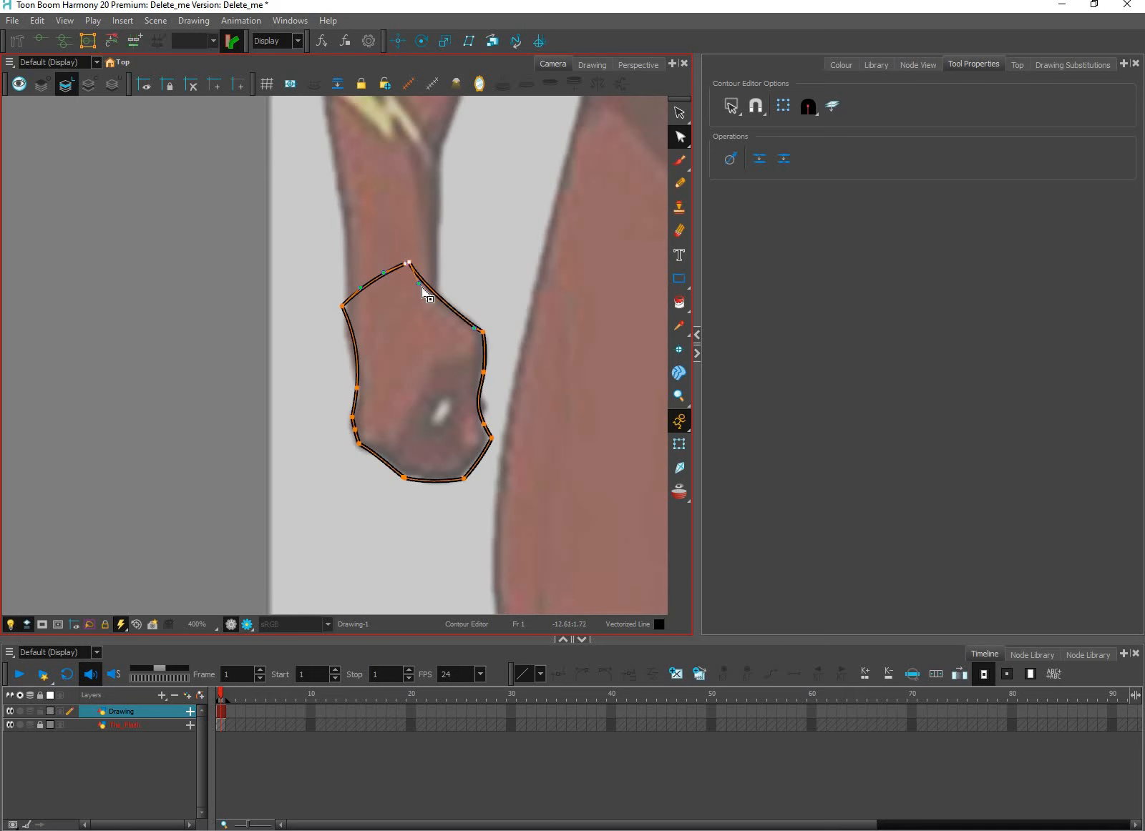
drag(408, 263, 428, 278)
click(335, 307)
drag(342, 306, 334, 328)
scroll(335, 307, up, 1)
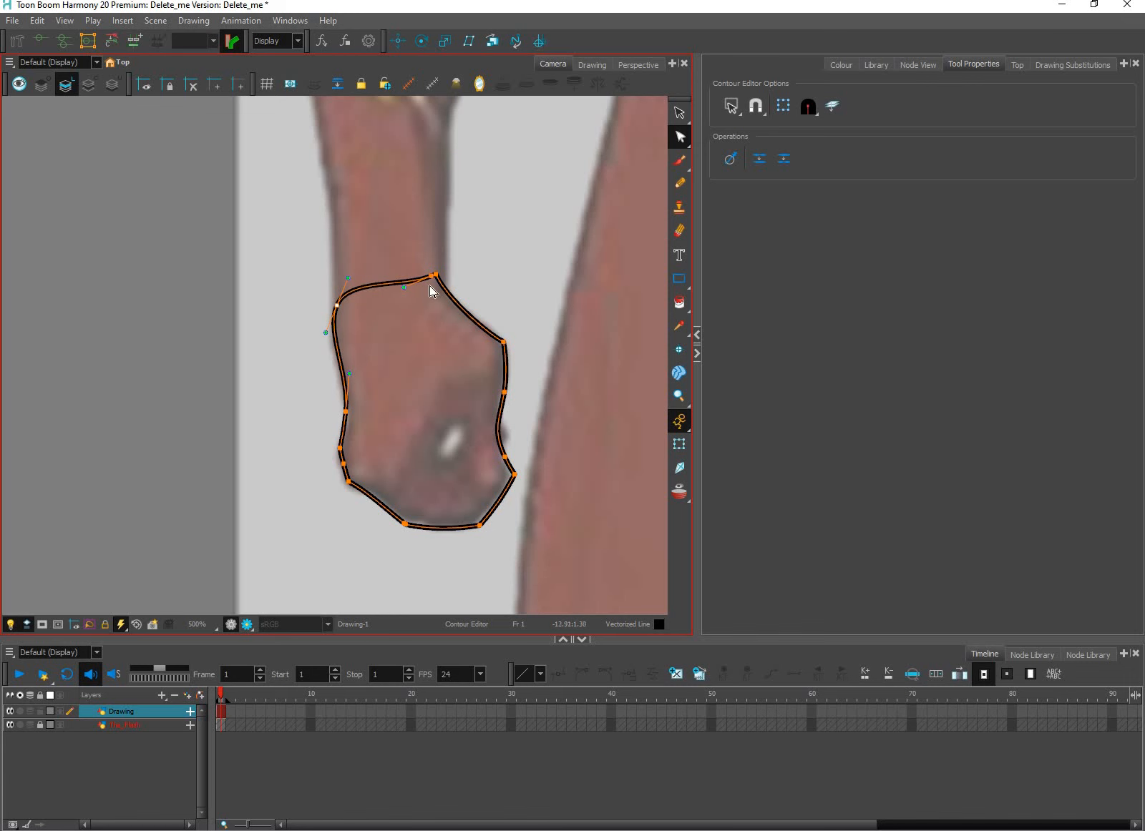
Step: Delete the duplicate point at the wrist's right corner and bend the outline's top edge into a rounded arc
scroll(436, 265, up, 2)
key(Delete)
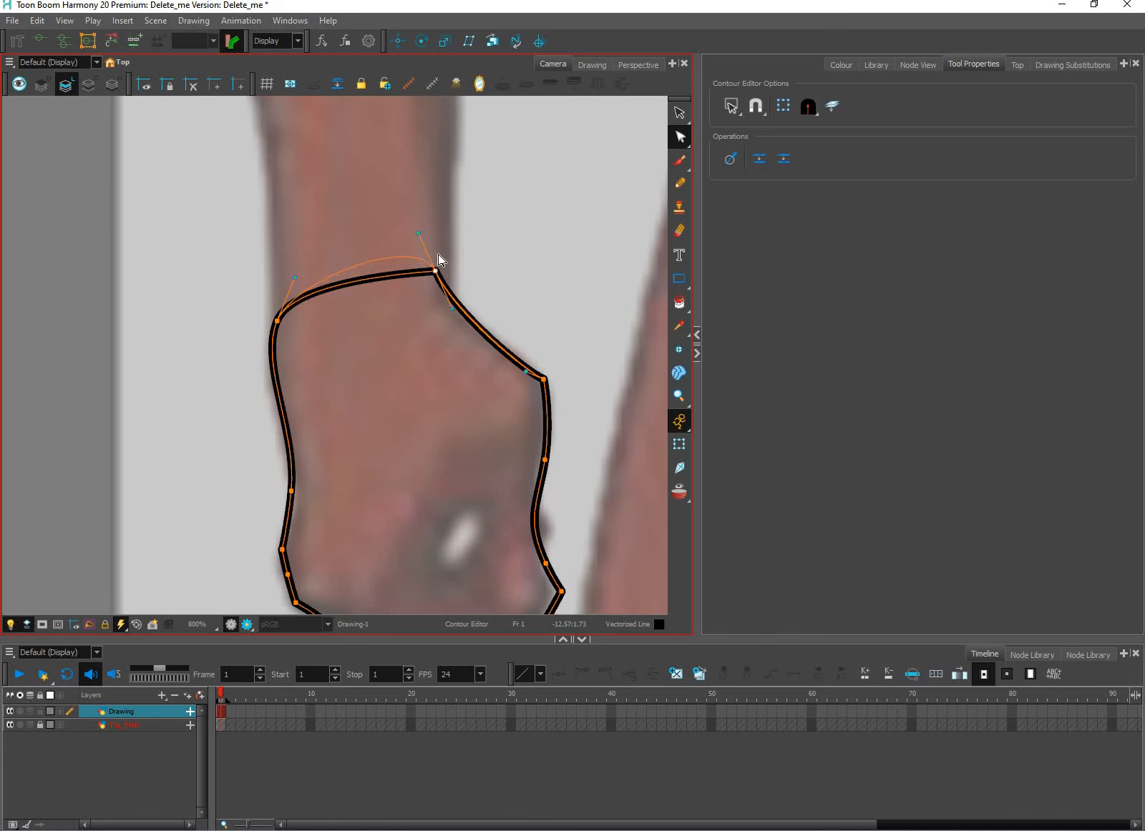
drag(434, 270, 423, 242)
drag(295, 280, 293, 220)
click(350, 184)
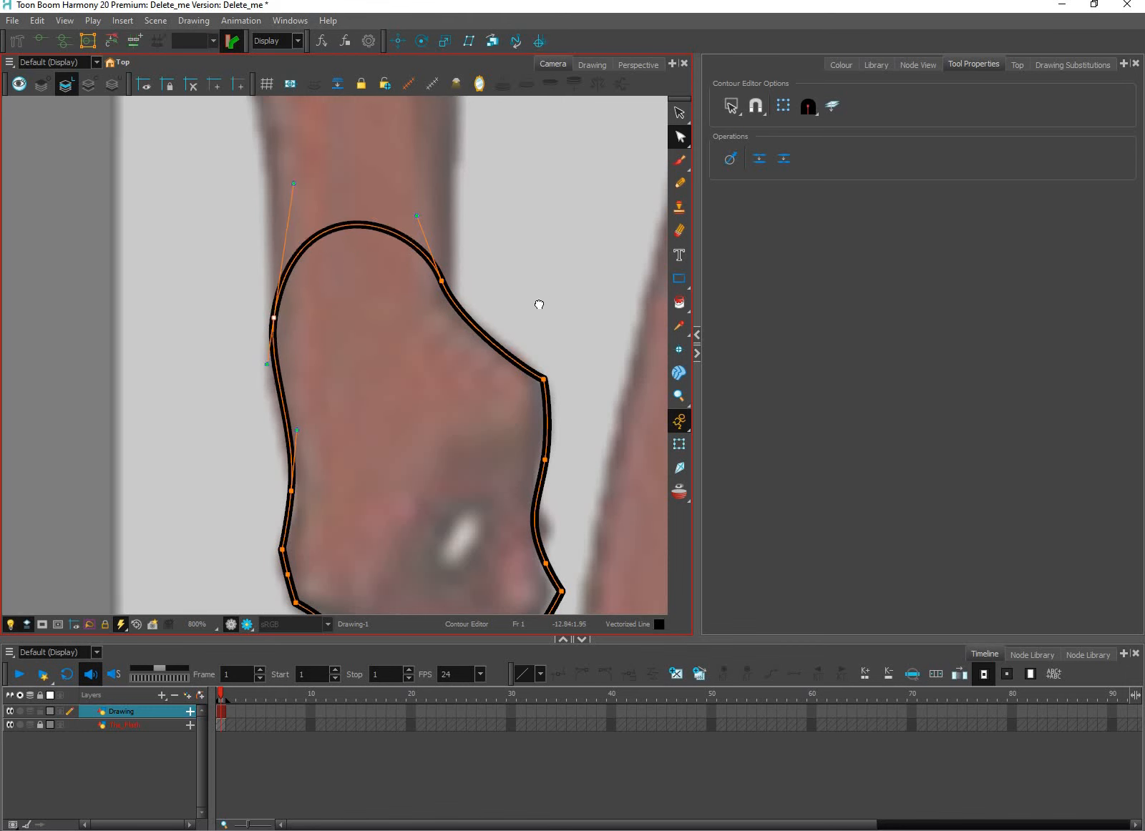
Step: Draw a curved Pencil stroke inside the fist, just left of the white highlight
scroll(537, 304, down, 4)
scroll(514, 379, up, 3)
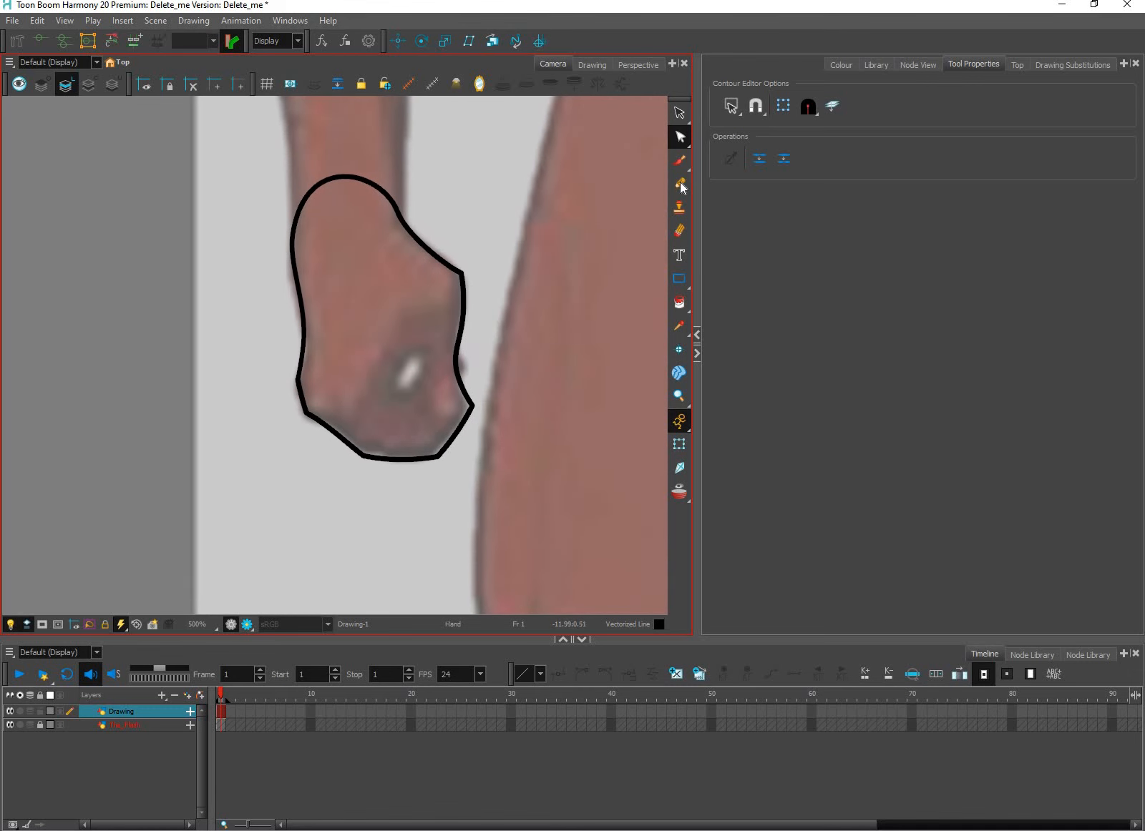
key(alt+/)
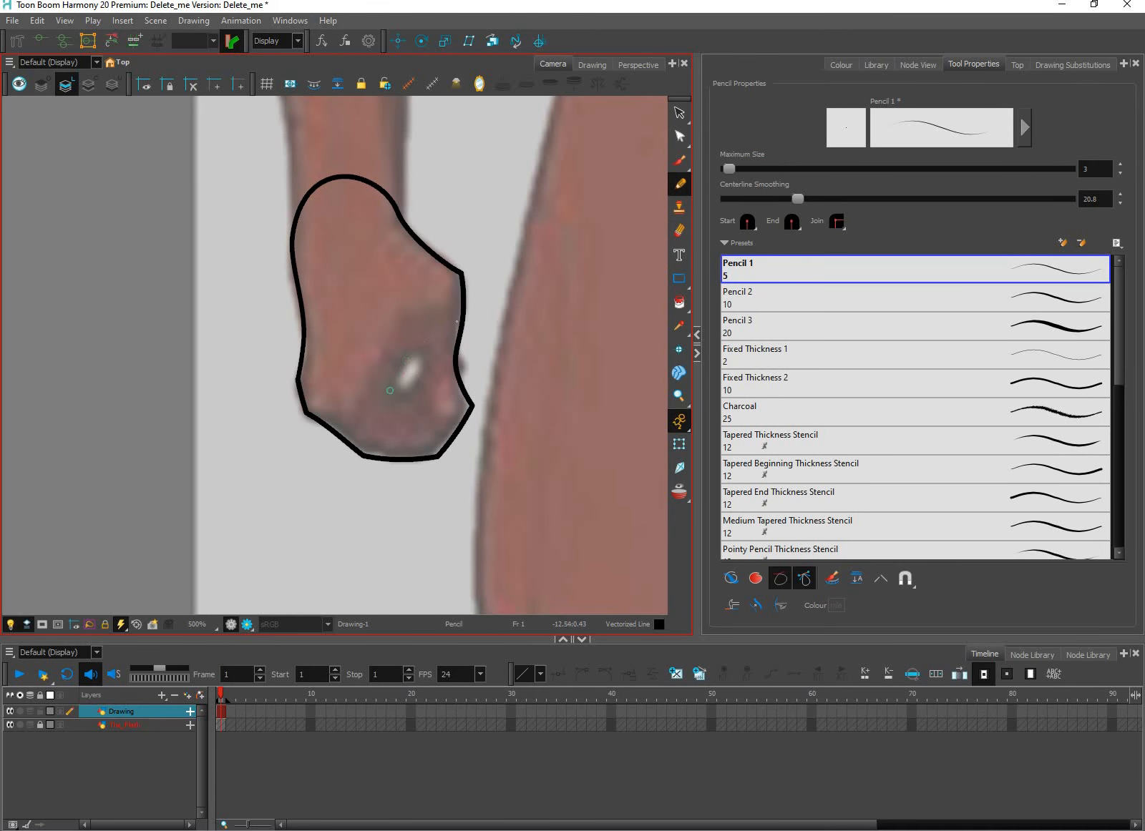
drag(383, 398, 426, 334)
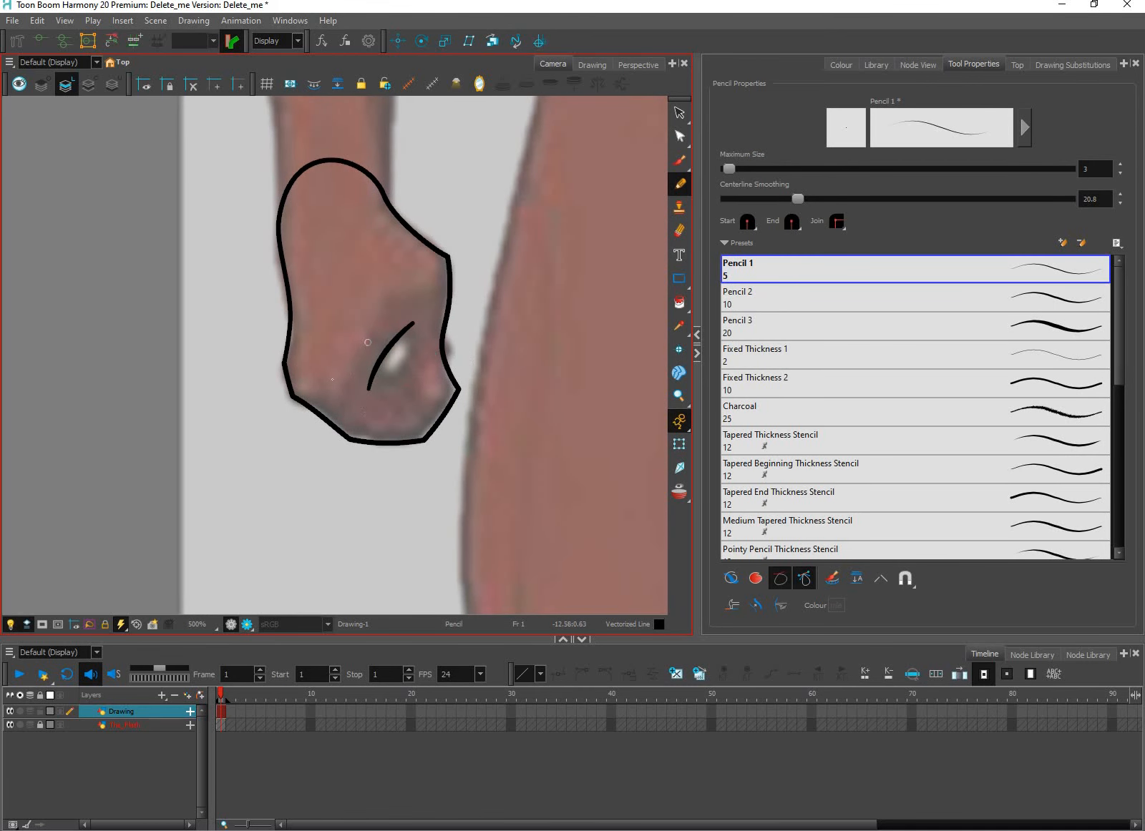
Step: Draw a Pencil stroke crossing the curve below the white highlight and two bent finger lines in the lower part of the fist
drag(369, 369, 406, 410)
mouse_move(331, 341)
mouse_down()
mouse_move(330, 392)
mouse_move(390, 449)
mouse_up()
mouse_move(308, 341)
mouse_down()
mouse_move(302, 382)
mouse_move(373, 472)
mouse_up()
key(ctrl+z)
key(ctrl+z)
mouse_move(308, 334)
mouse_down()
mouse_move(303, 390)
mouse_move(370, 469)
mouse_up()
drag(484, 368, 496, 404)
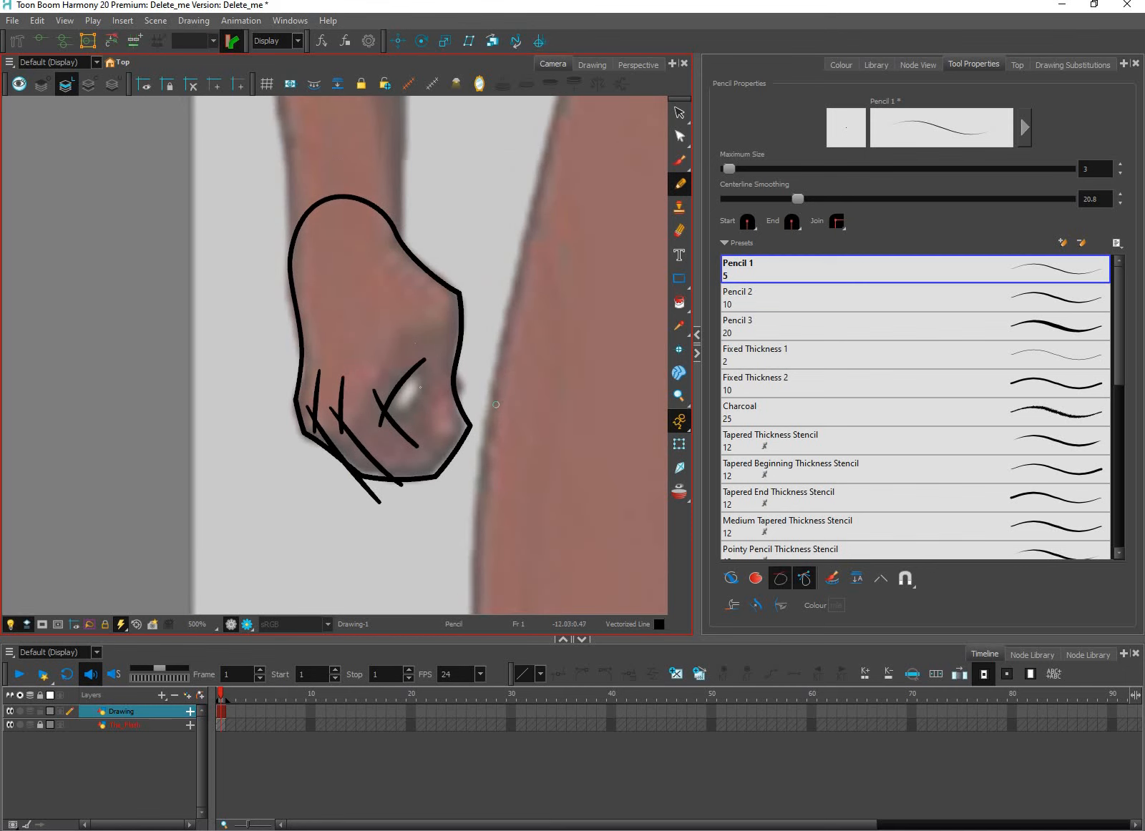
Step: Draw the long curved inner line of the thumb past the outline and a short slanted stroke below the highlight
drag(415, 336, 422, 429)
key(ctrl+z)
mouse_move(401, 322)
mouse_down()
mouse_move(417, 379)
mouse_move(455, 447)
mouse_up()
key(ctrl+z)
mouse_move(403, 312)
mouse_down()
mouse_move(454, 449)
mouse_move(496, 443)
mouse_up()
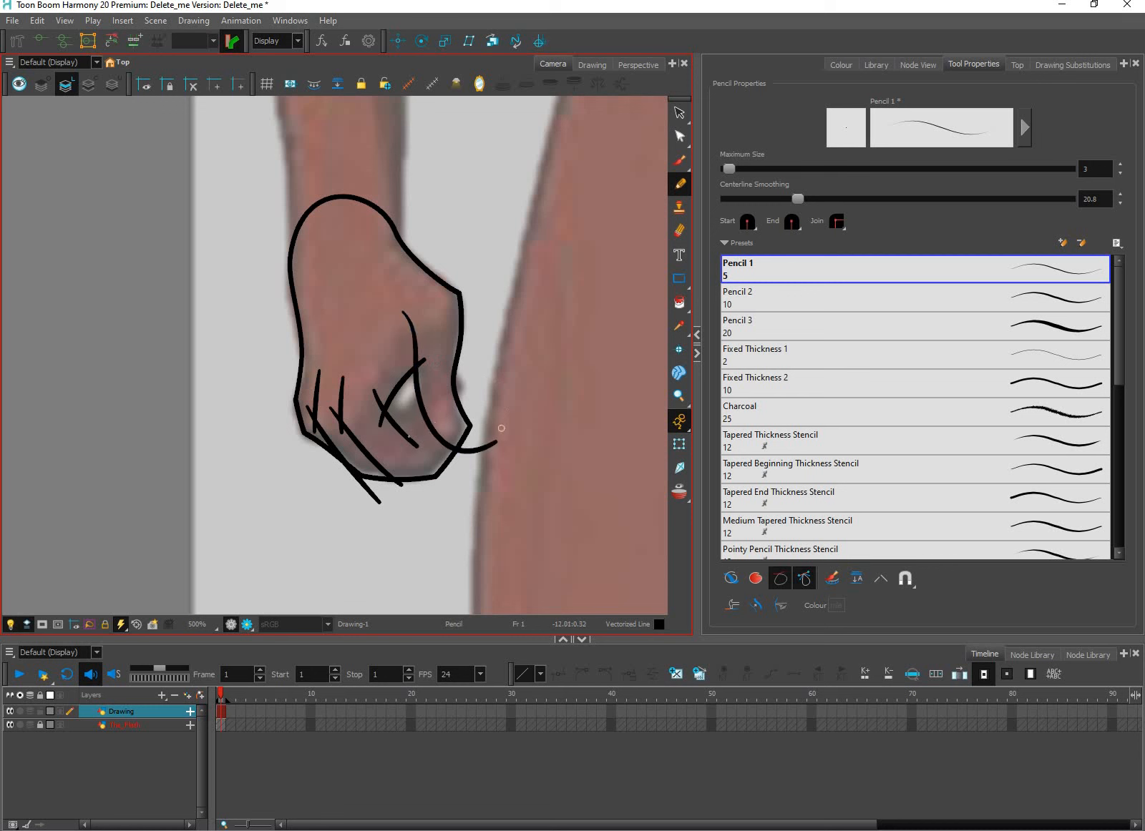
drag(404, 445, 443, 404)
Step: Cut off the overhanging ends of the thumb line, the short slanted stroke and the highlight curve with the Cutter
click(679, 113)
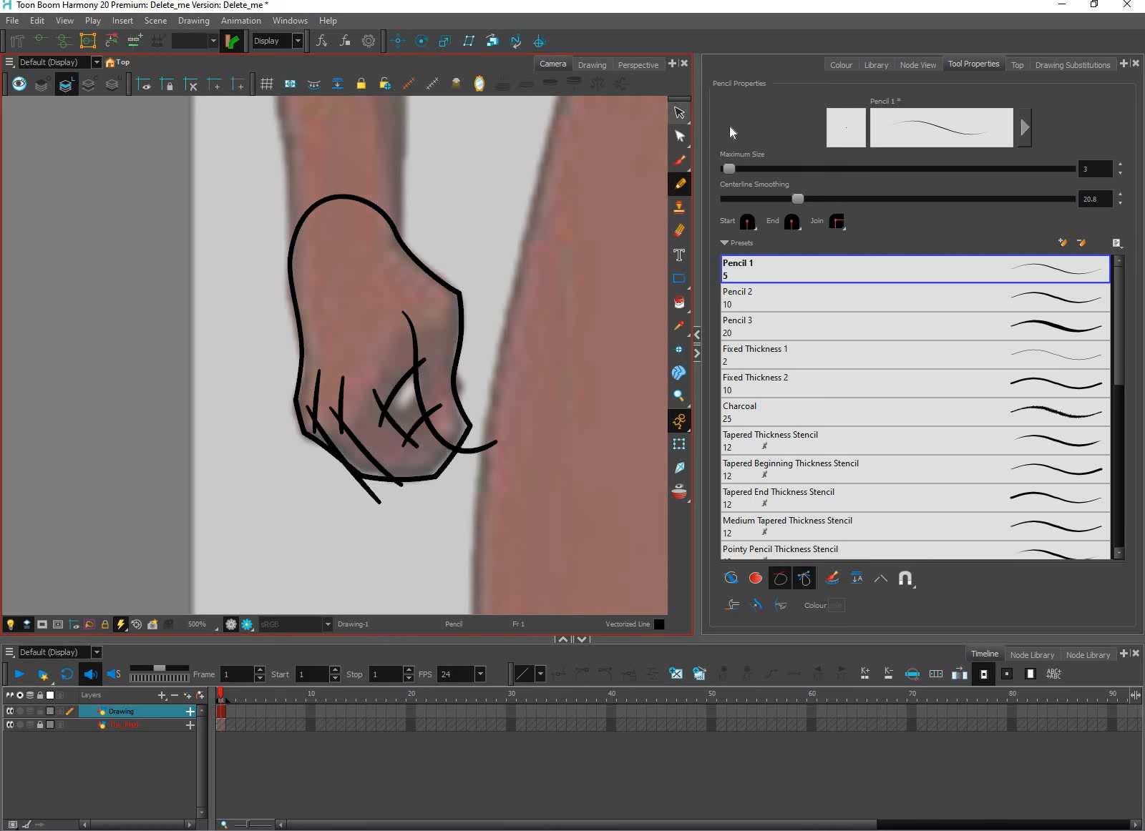
click(487, 448)
key(Delete)
click(439, 408)
key(Delete)
click(429, 359)
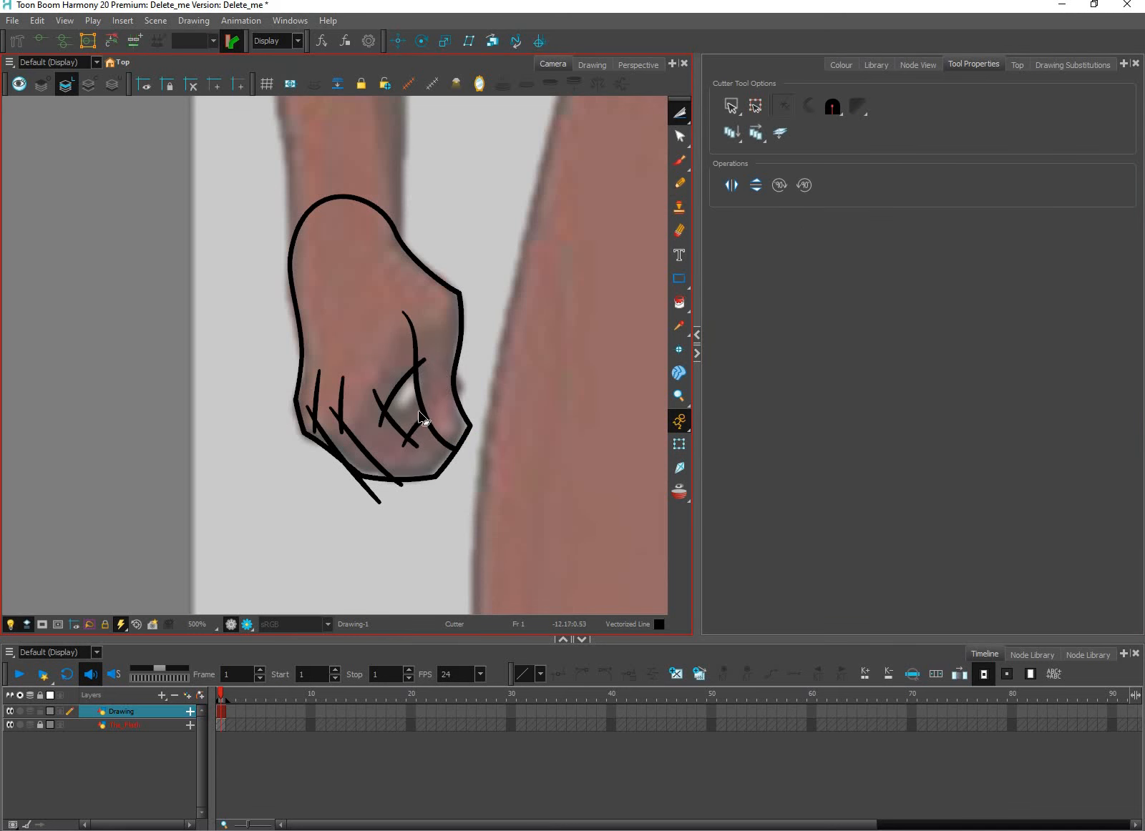
key(Delete)
Step: Cut off the remaining stroke ends below the highlight and the finger-line ends that overrun the neighbouring lines and the fist outline
click(379, 399)
key(Delete)
click(404, 441)
key(Delete)
click(310, 415)
key(Delete)
click(379, 503)
key(Delete)
Step: Bend the outline segment at the end of the thumb outward into a rounded thumb tip with the Contour Editor
scroll(515, 426, down, 3)
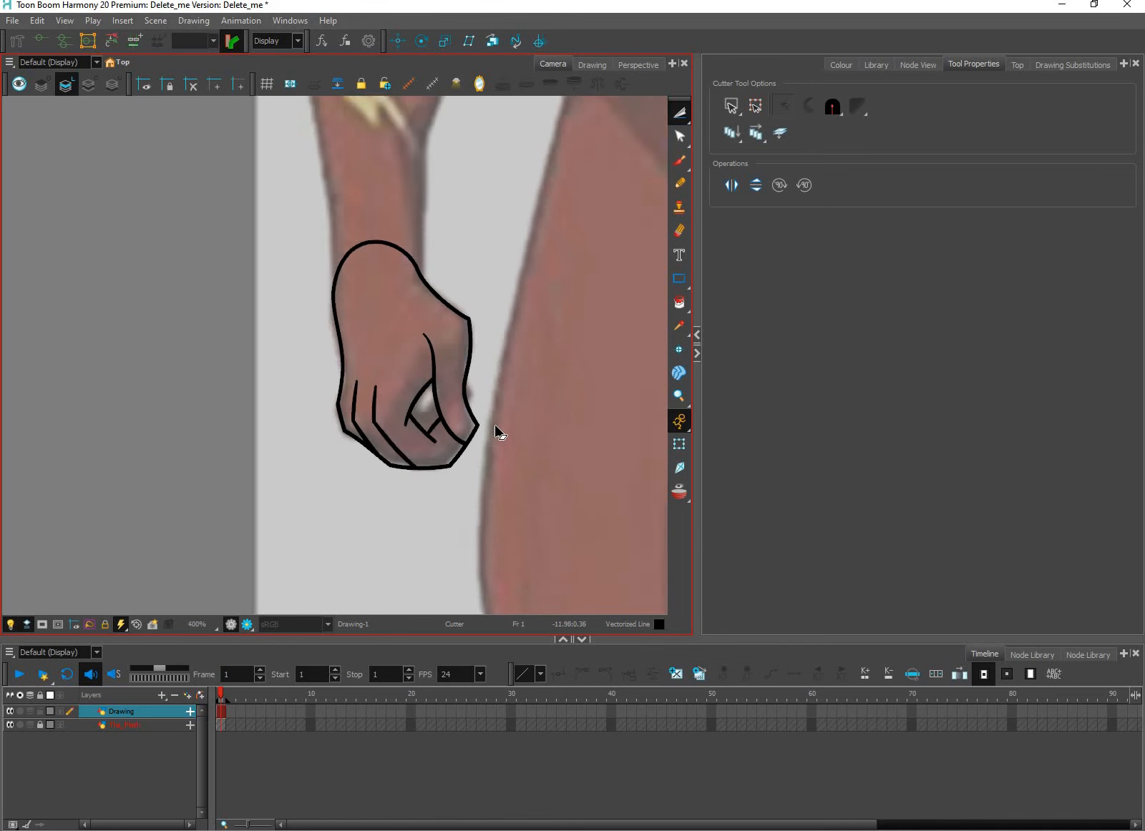
scroll(476, 441, down, 2)
scroll(458, 429, up, 6)
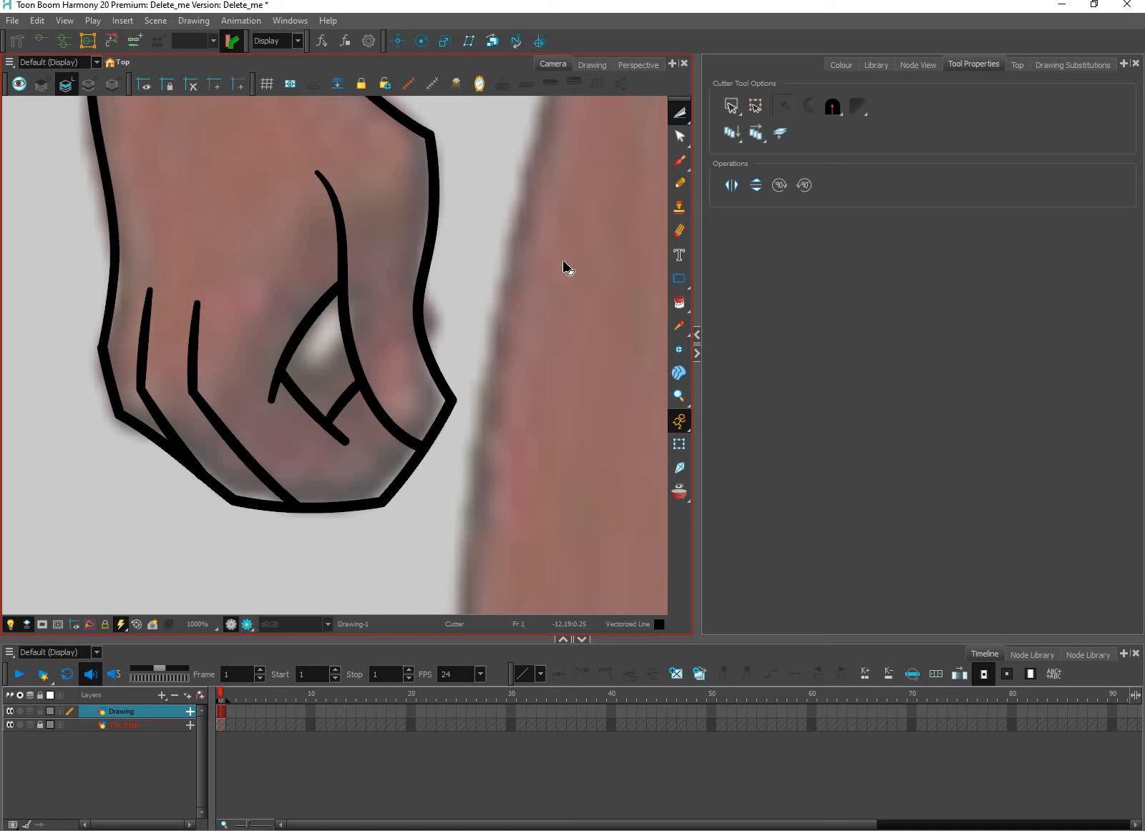
click(679, 136)
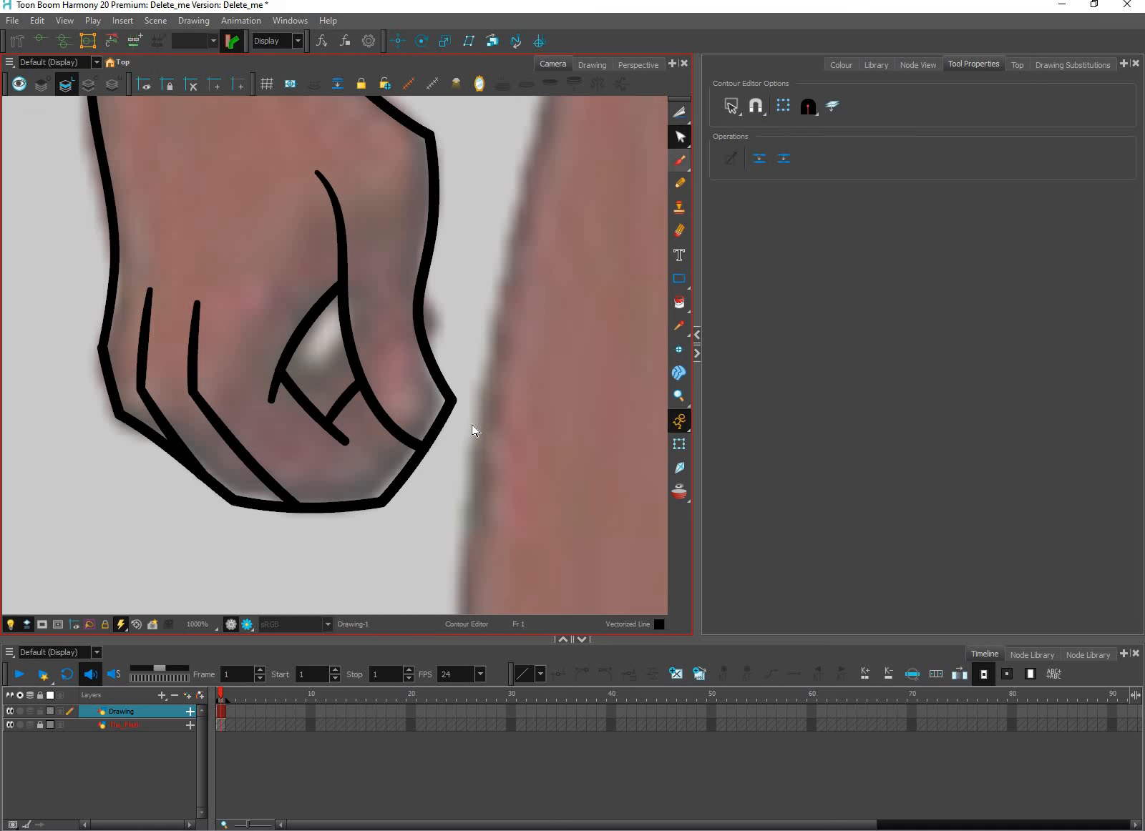
click(440, 425)
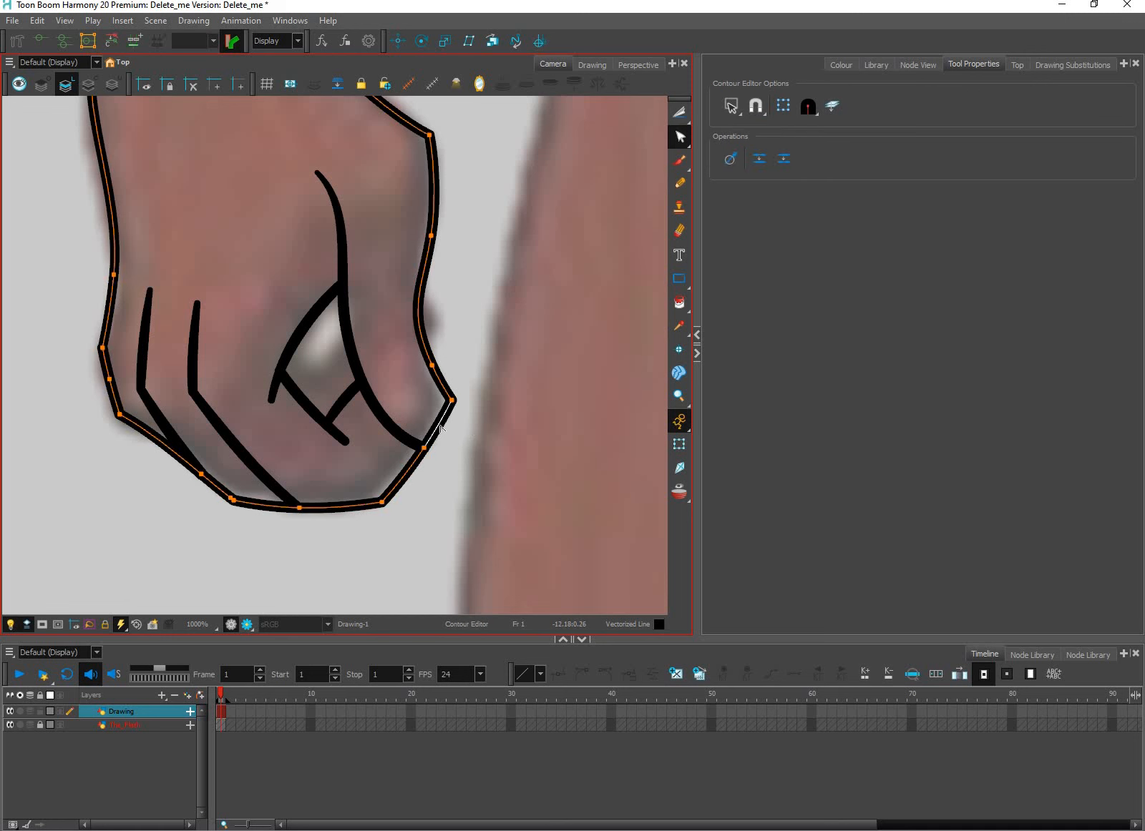
mouse_move(455, 439)
mouse_down()
mouse_move(465, 444)
mouse_move(494, 420)
mouse_up()
click(466, 425)
scroll(468, 419, down, 4)
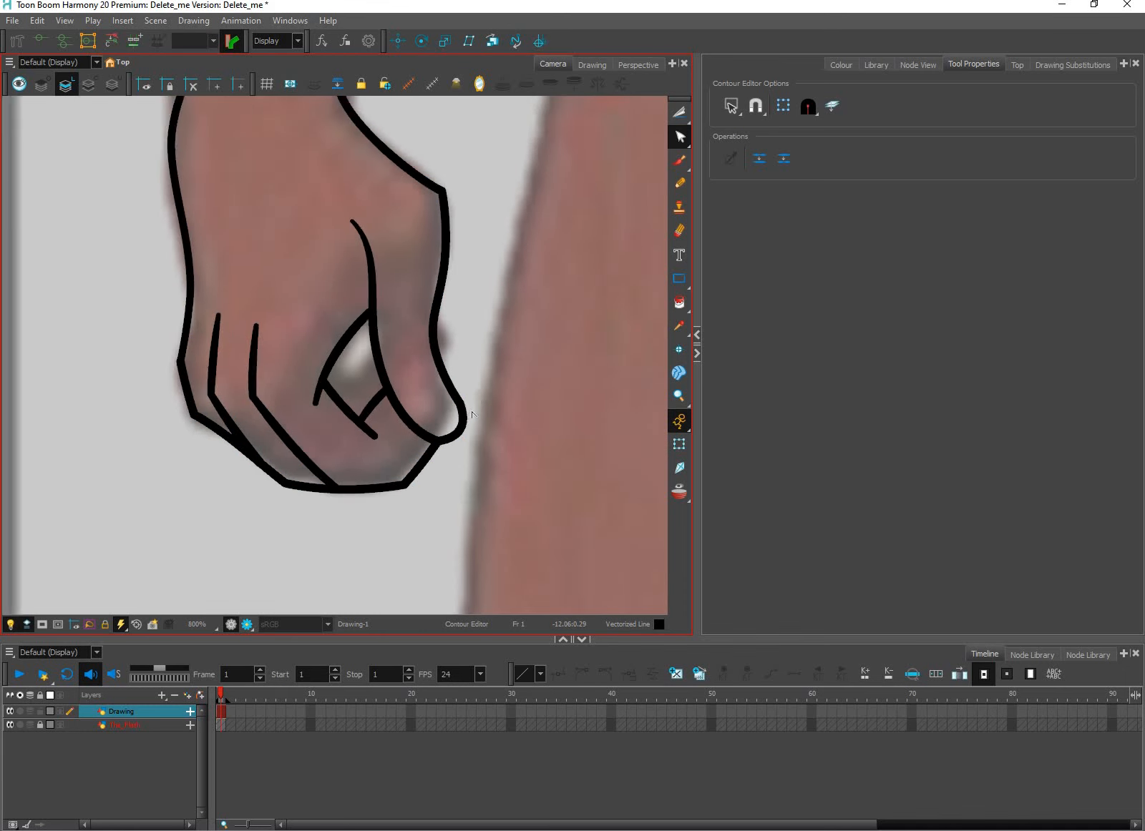
scroll(469, 362, up, 1)
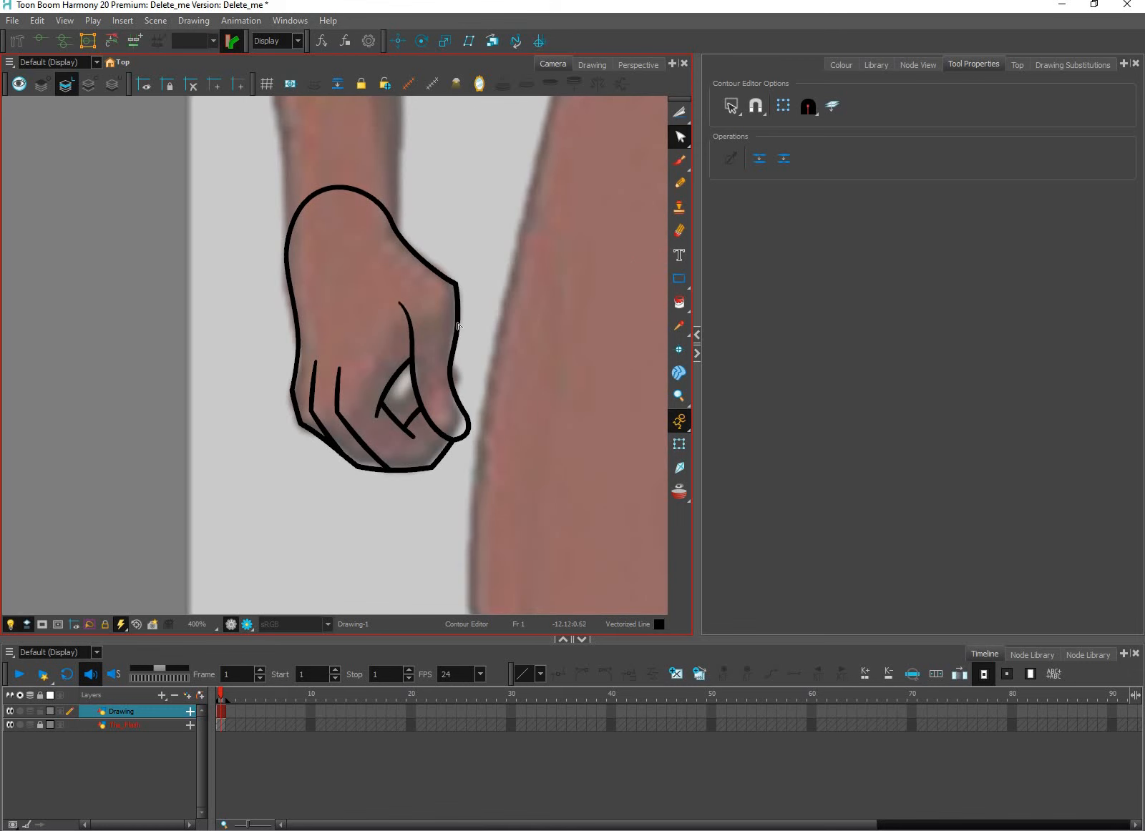
Step: Erase the upper end of the thumb's inner line to shorten it
click(679, 230)
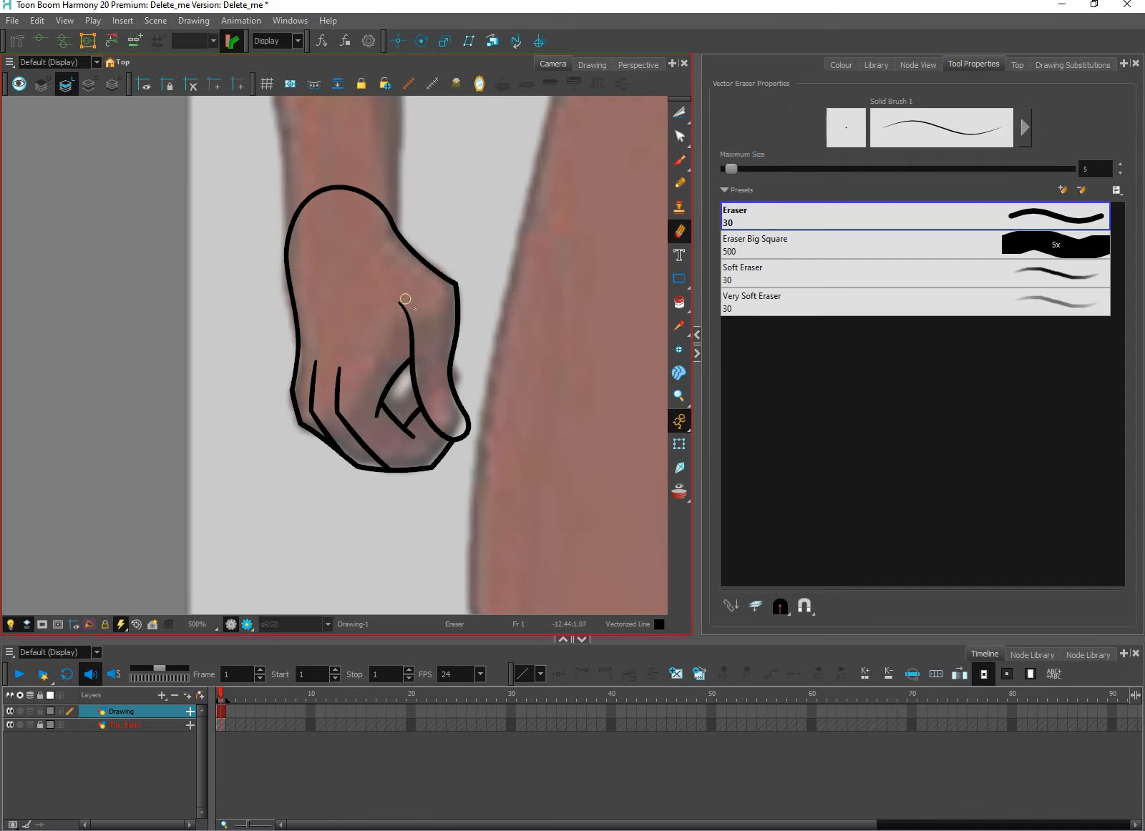
drag(403, 317, 415, 327)
scroll(506, 368, down, 6)
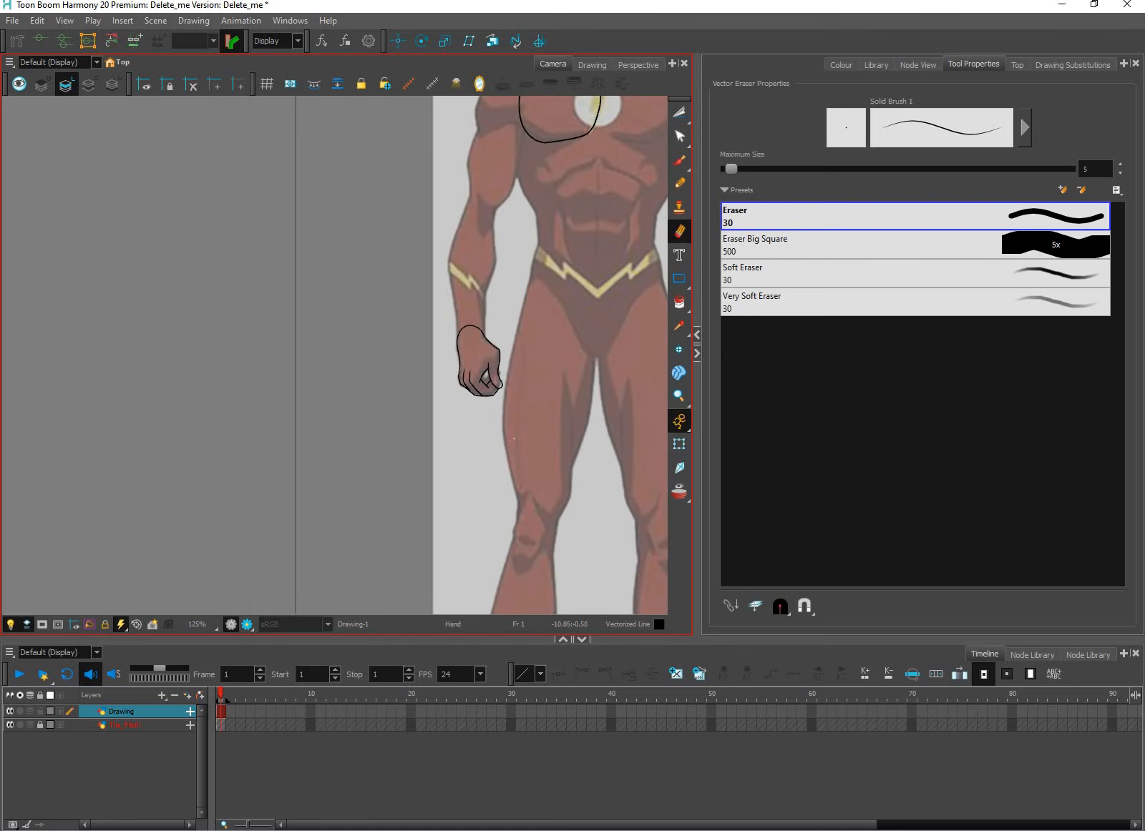
drag(510, 441, 448, 473)
scroll(512, 415, down, 2)
scroll(514, 415, up, 3)
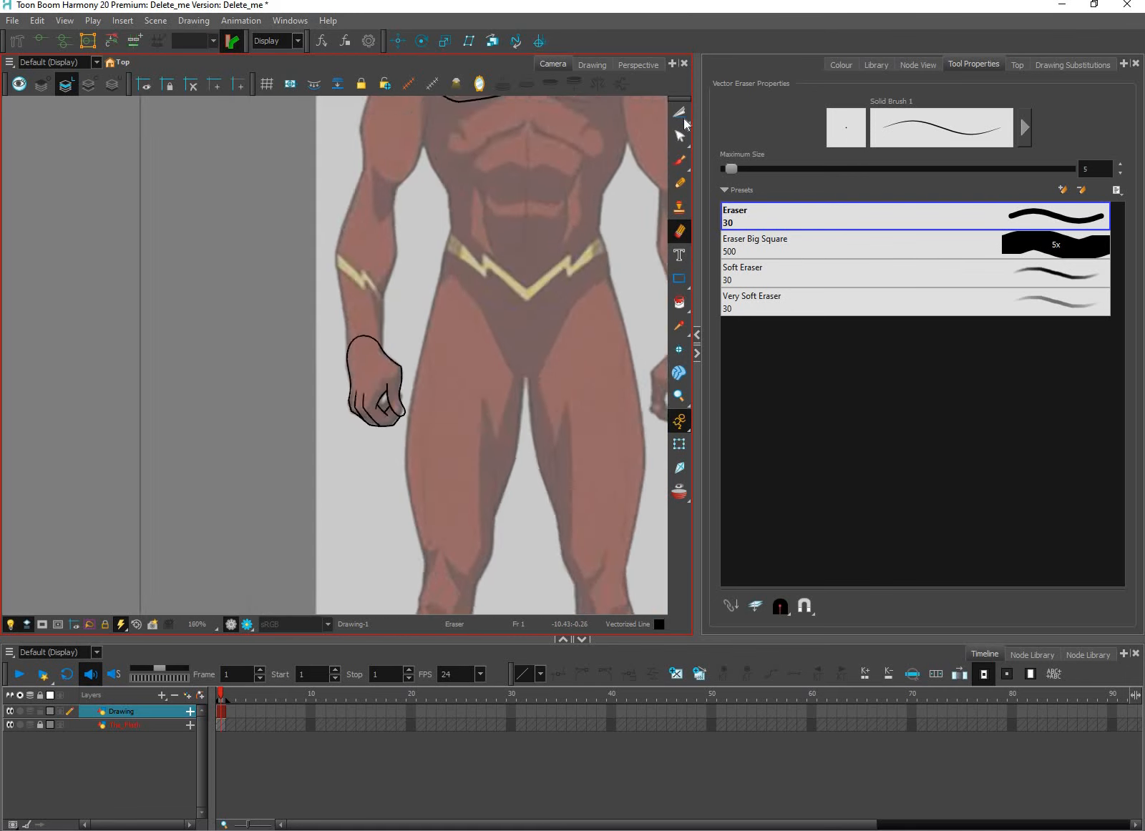
Step: Try to move the short curved detail line beside the fist's white highlight
click(682, 114)
click(715, 113)
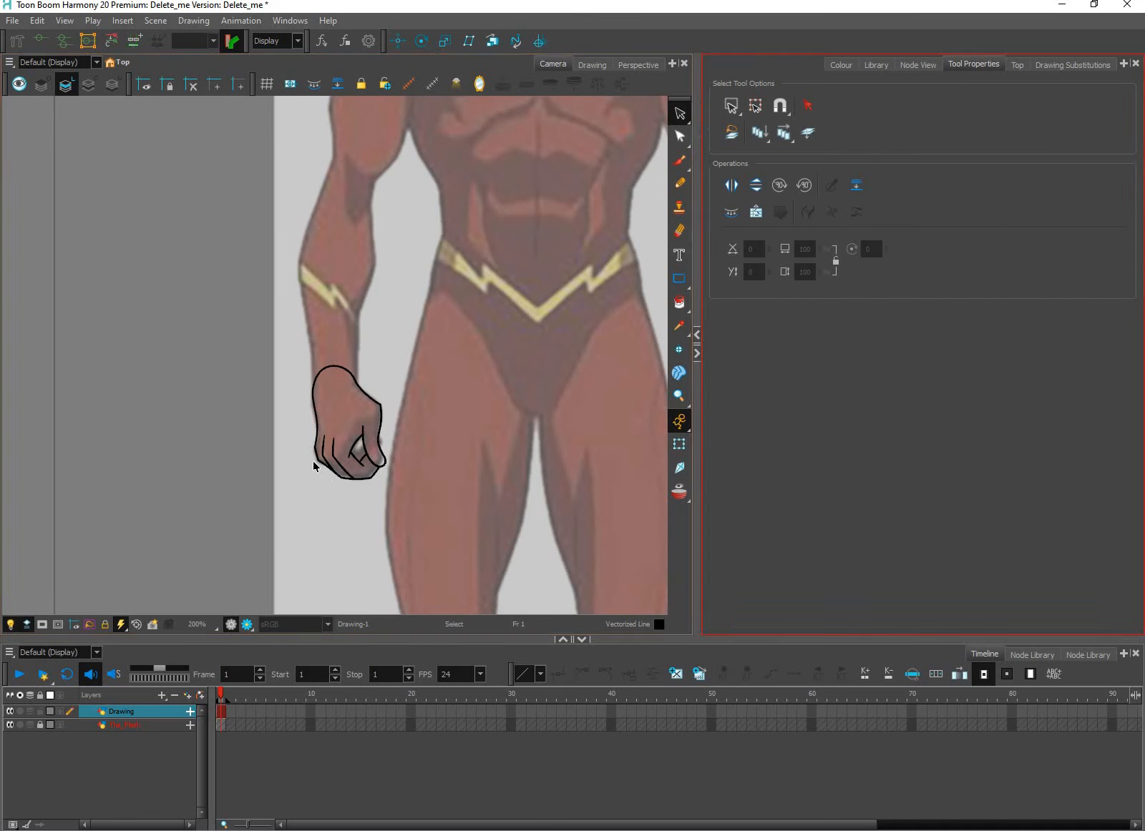
scroll(401, 429, up, 3)
drag(313, 457, 297, 442)
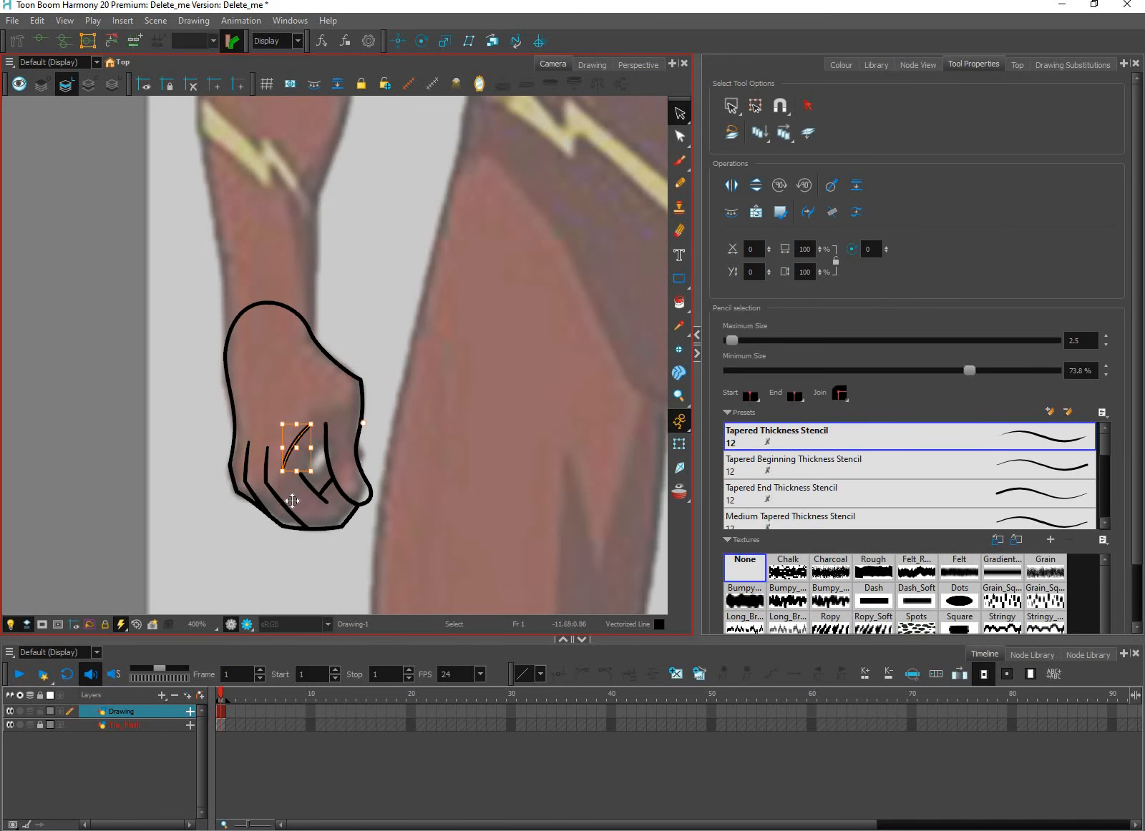
key(Delete)
key(ctrl+z)
key(ctrl+z)
key(ctrl+z)
key(ctrl+z)
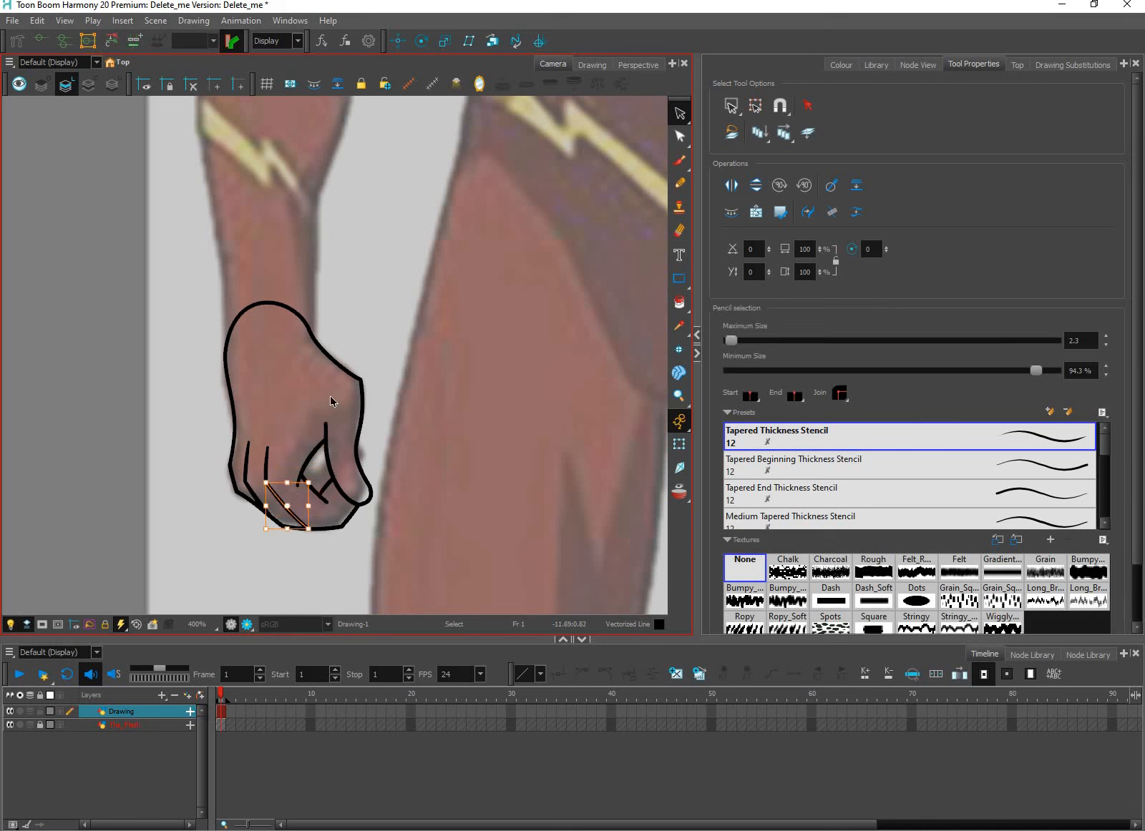
key(ctrl+z)
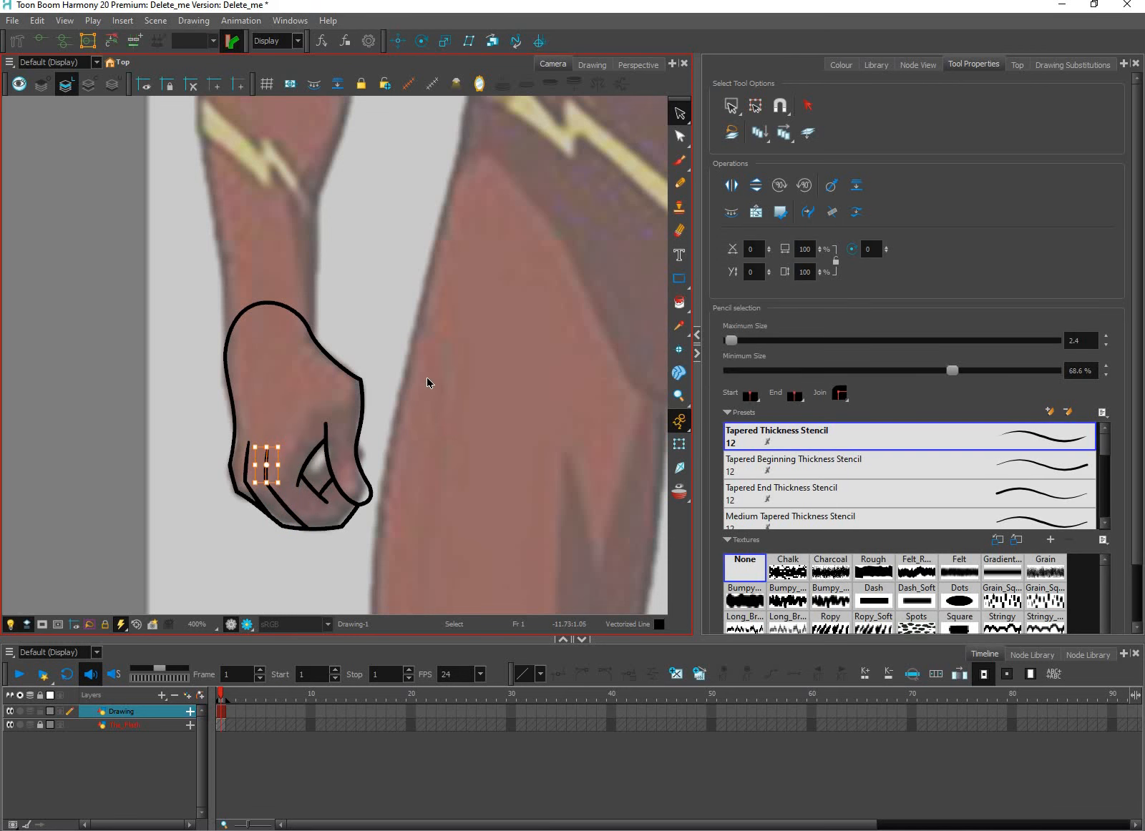
key(ctrl+z)
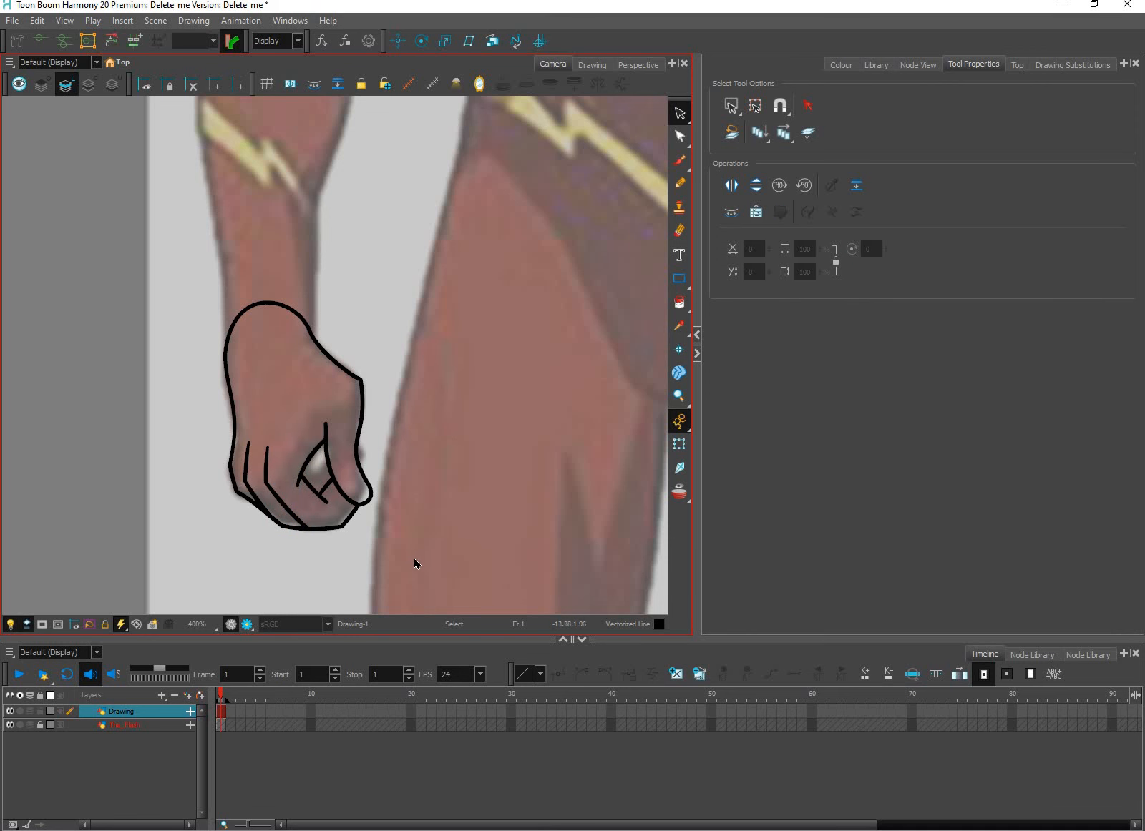
Step: Try to move all strokes of the fist drawing away from the reference hand
mouse_move(158, 275)
mouse_down()
mouse_move(327, 391)
mouse_move(418, 563)
mouse_up()
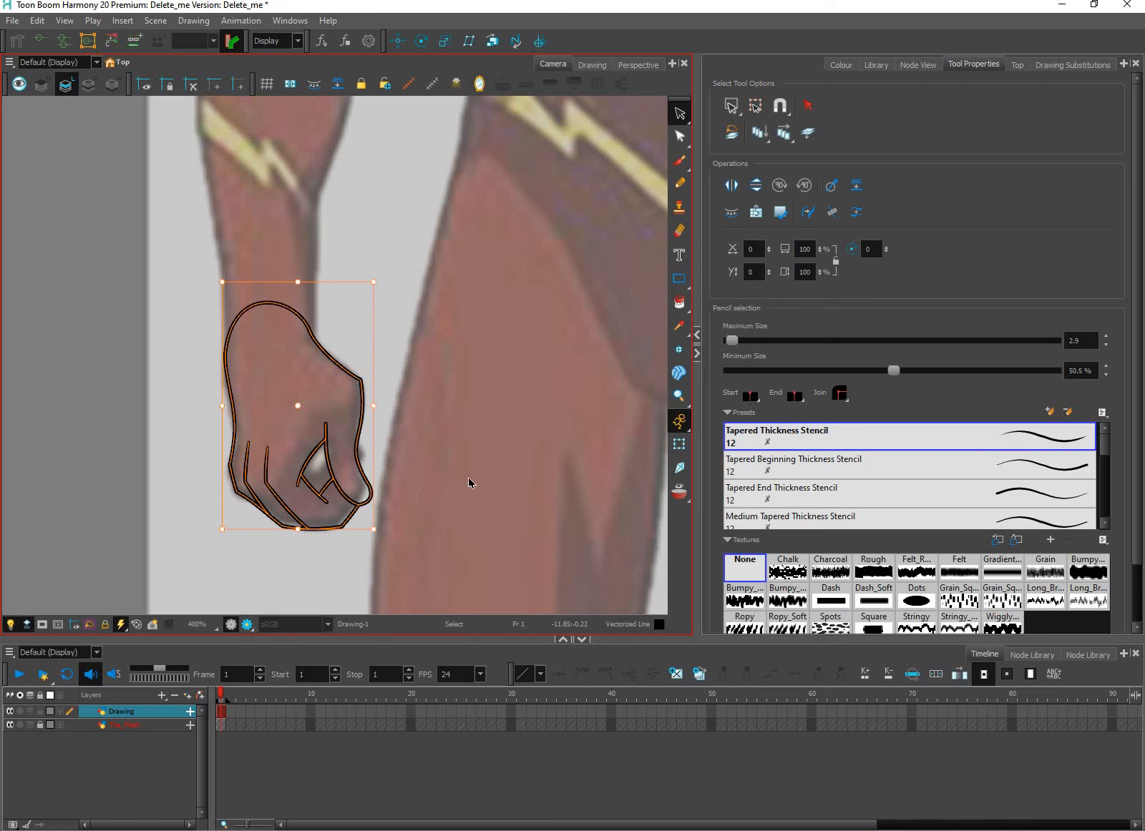
key(Escape)
mouse_move(312, 456)
mouse_down()
mouse_move(248, 440)
mouse_move(144, 442)
mouse_up()
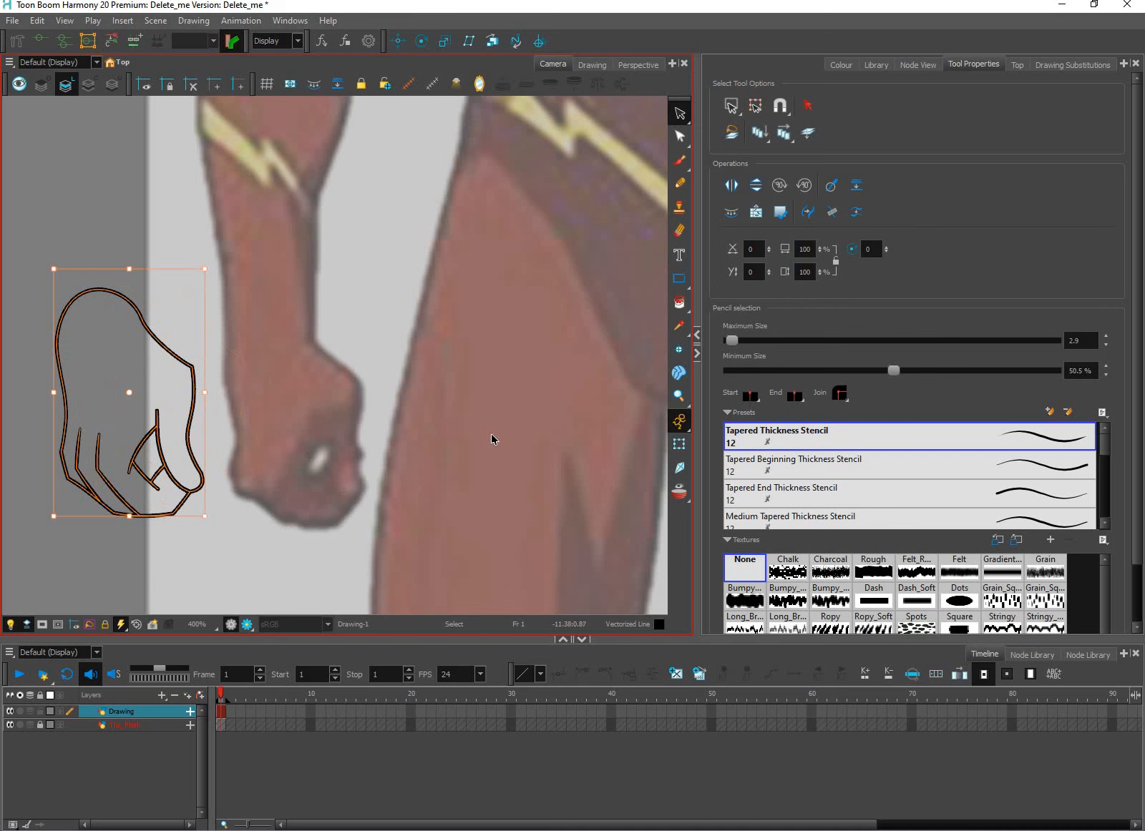
key(ctrl+z)
Step: Deselect the fist and draw a rectangle over the shoulder next to the chest outline
scroll(504, 415, down, 4)
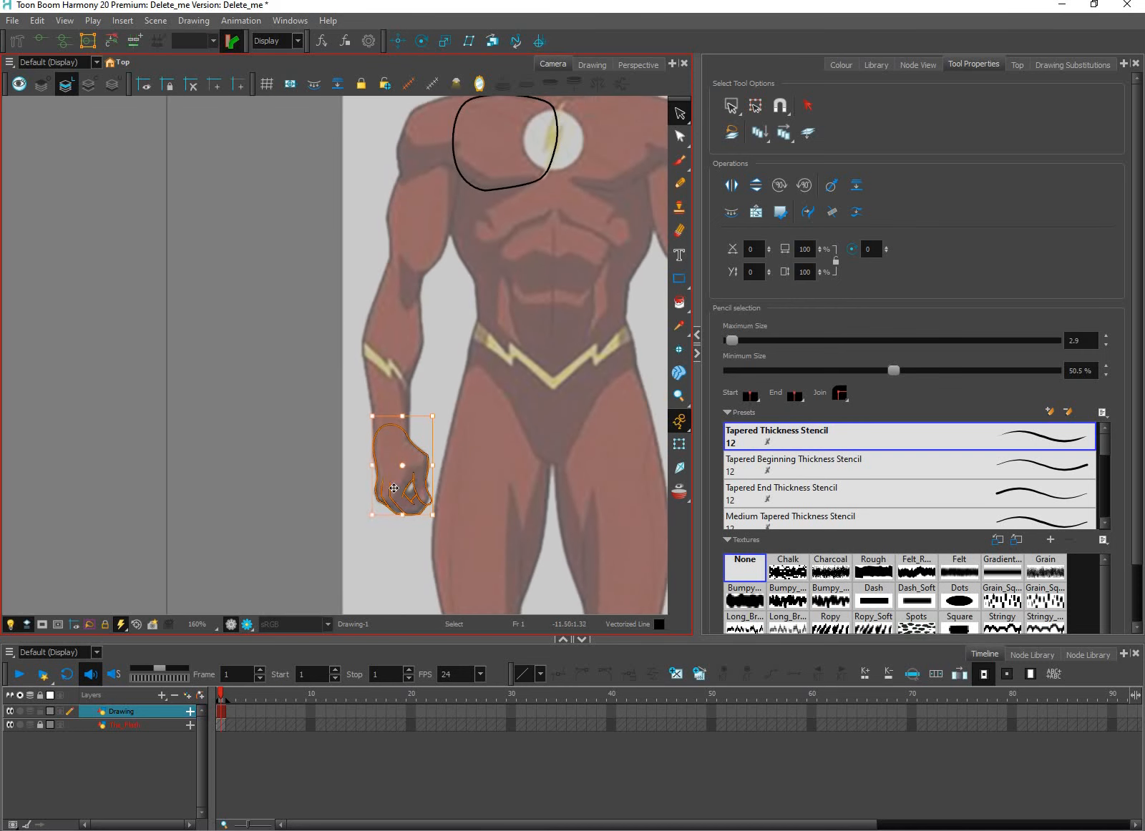
drag(440, 291, 406, 355)
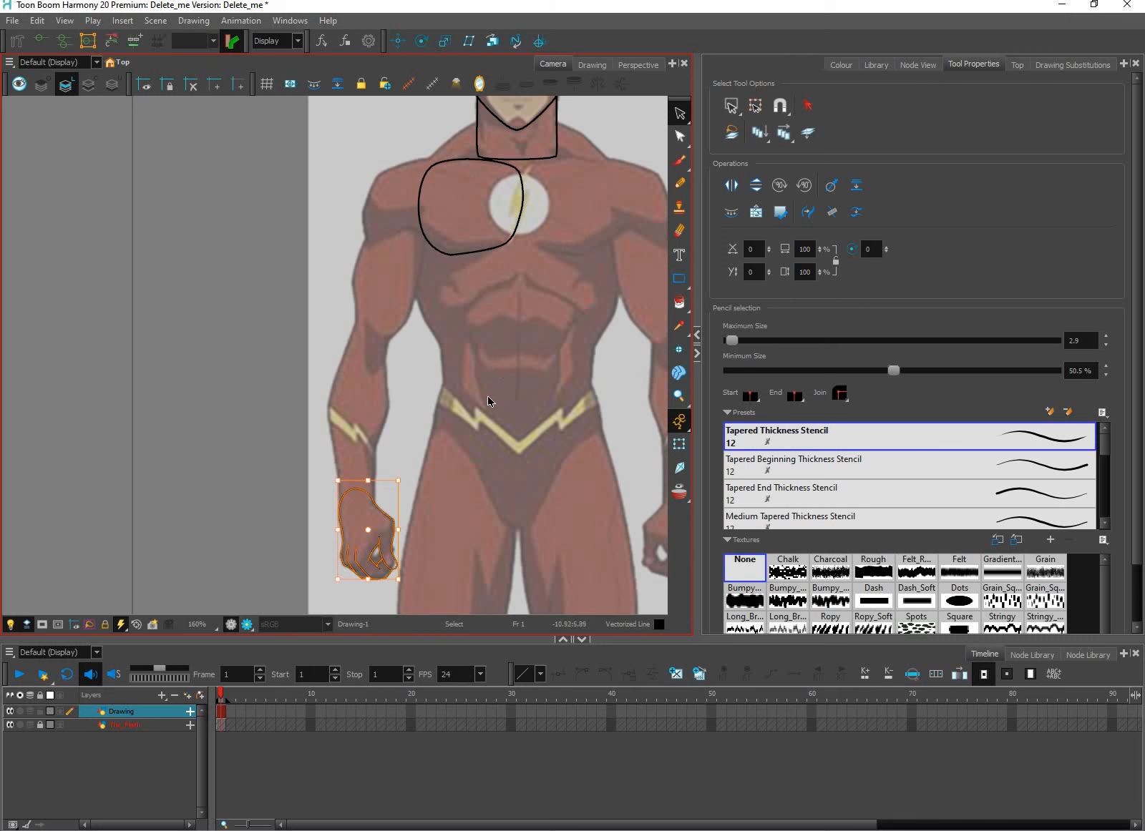
drag(534, 376, 513, 394)
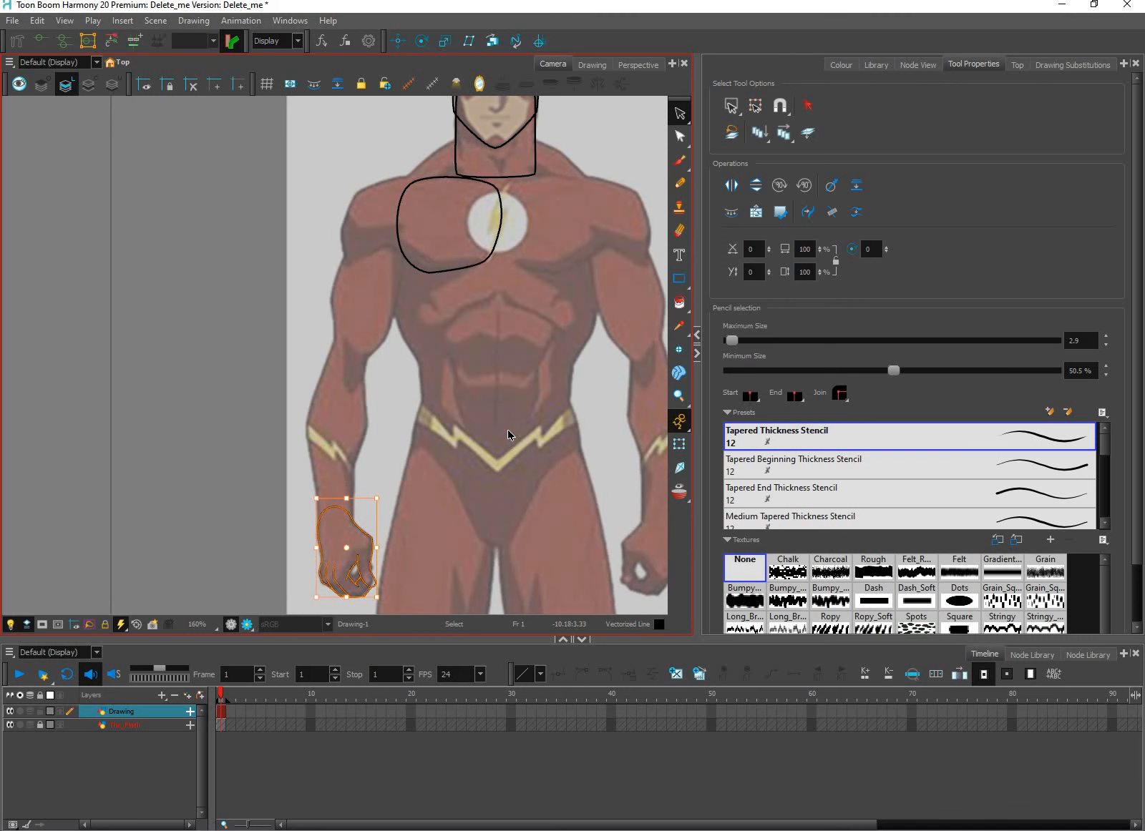
mouse_move(541, 375)
mouse_down()
mouse_move(532, 413)
mouse_move(551, 384)
mouse_move(561, 399)
mouse_up()
click(570, 377)
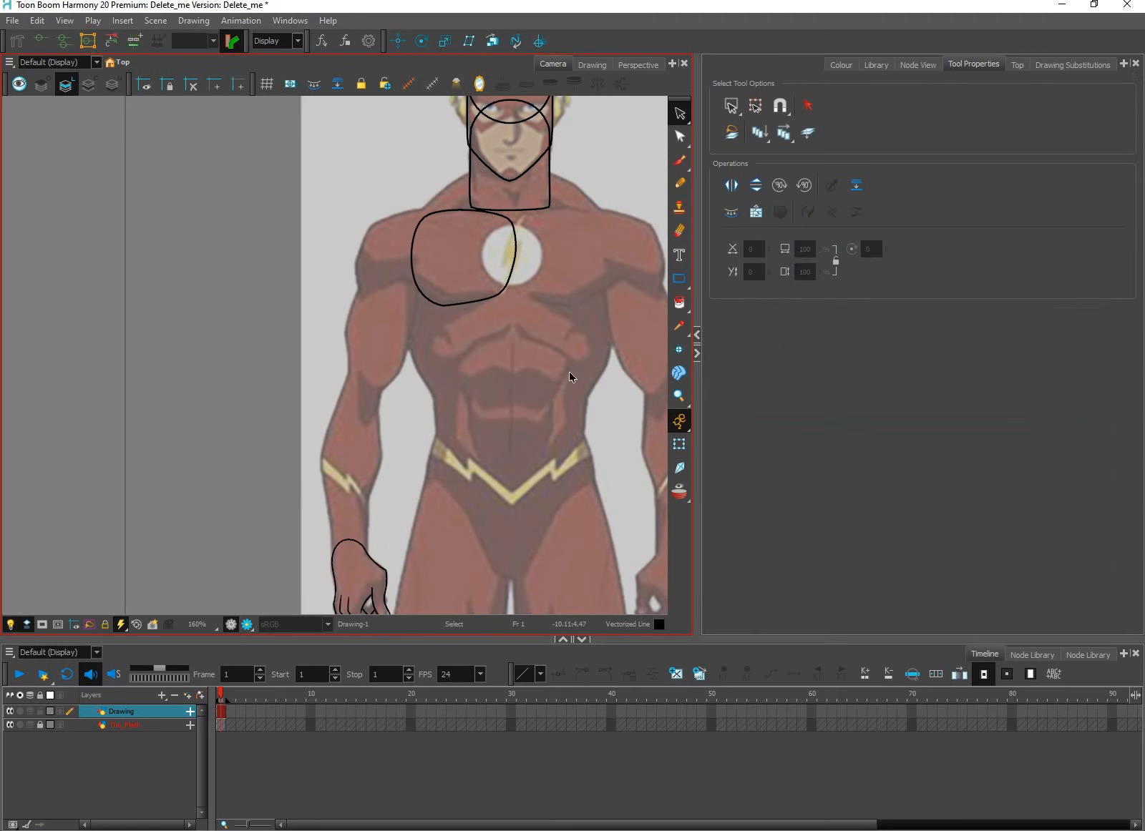
key(2)
key(1)
drag(614, 250, 593, 325)
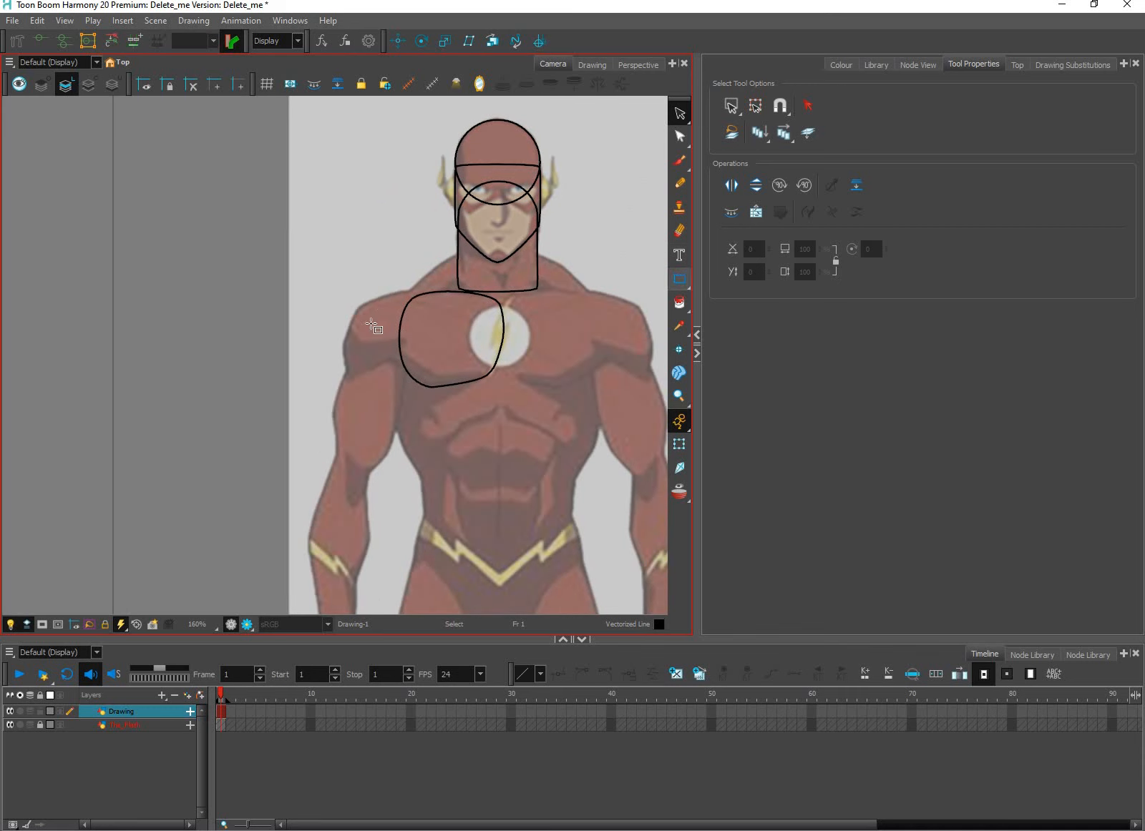
key(alt+7)
drag(348, 298, 413, 368)
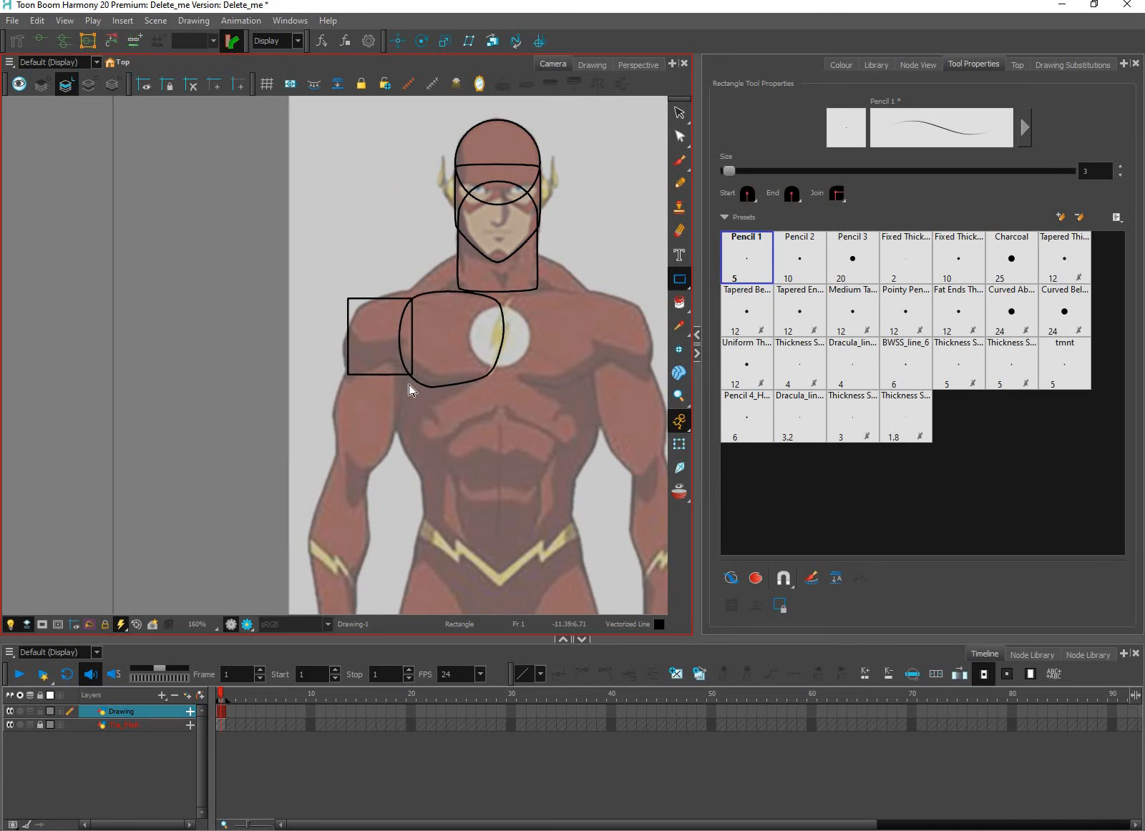
Step: Move the shoulder rectangle's two outer corner points onto the edge of the shoulder and arm, curving its outer side
key(alt+q)
key(2)
key(2)
click(348, 370)
drag(281, 401, 285, 424)
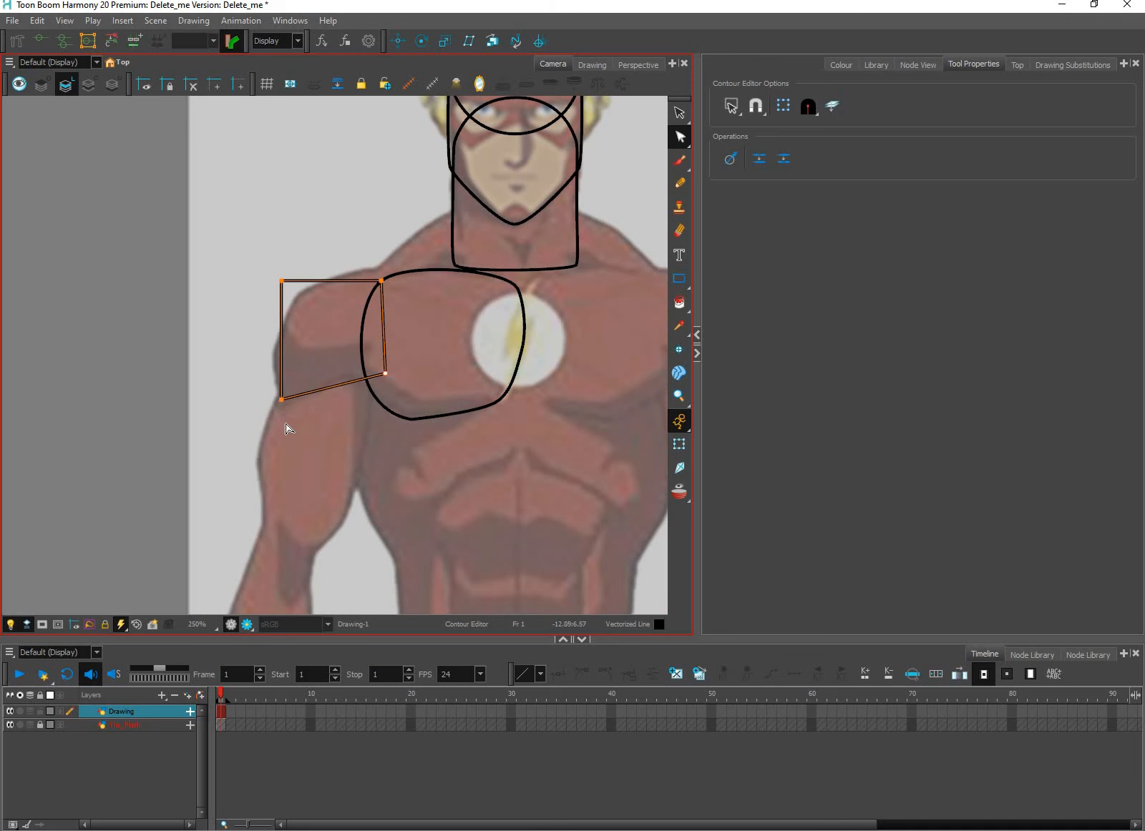
drag(281, 280, 306, 289)
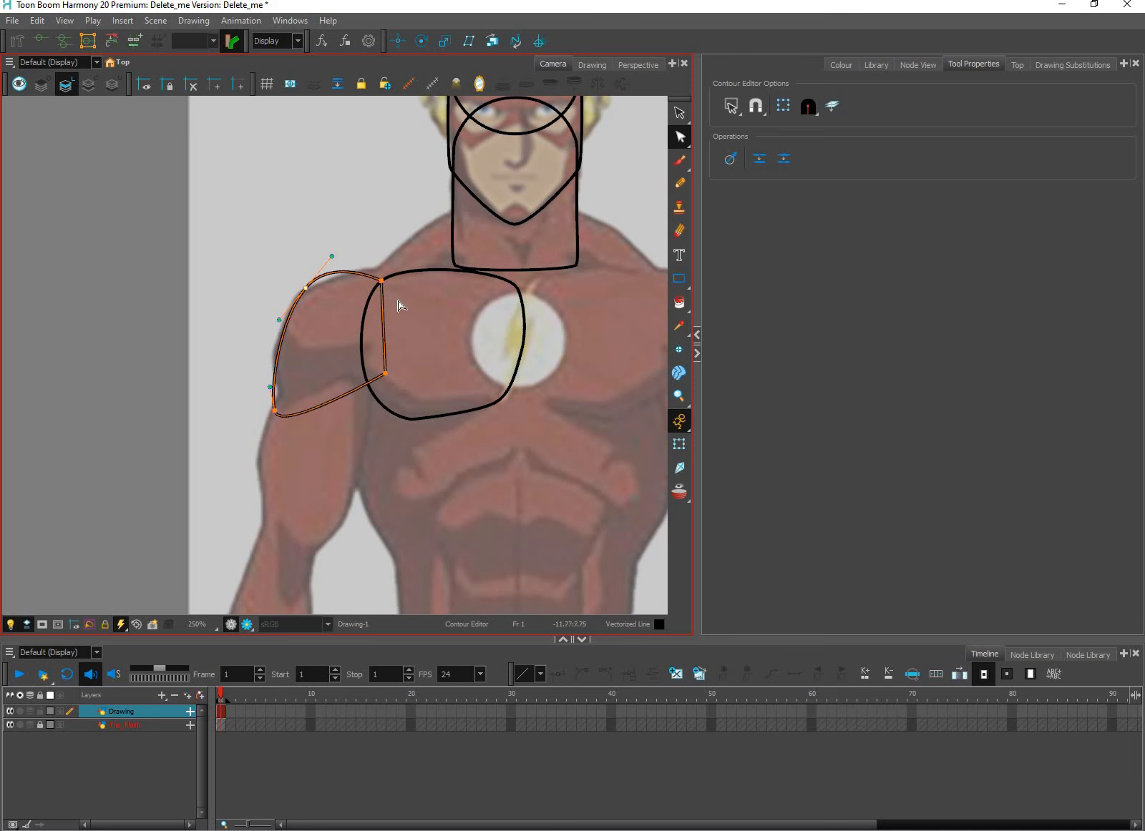
Step: Move the shoulder shape's upper inner point onto the chest outline and adjust the curve handles to follow the shoulder's top
drag(381, 280, 397, 281)
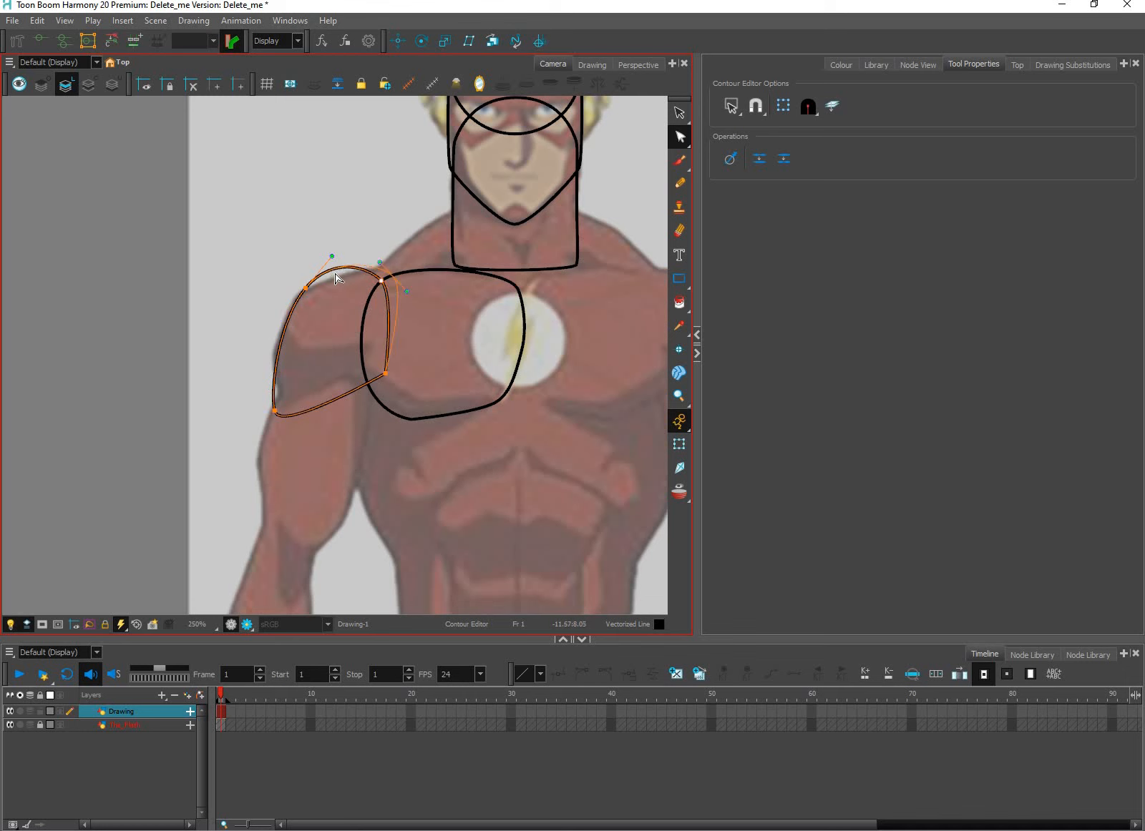
key(ctrl+z)
click(306, 289)
drag(280, 319, 267, 308)
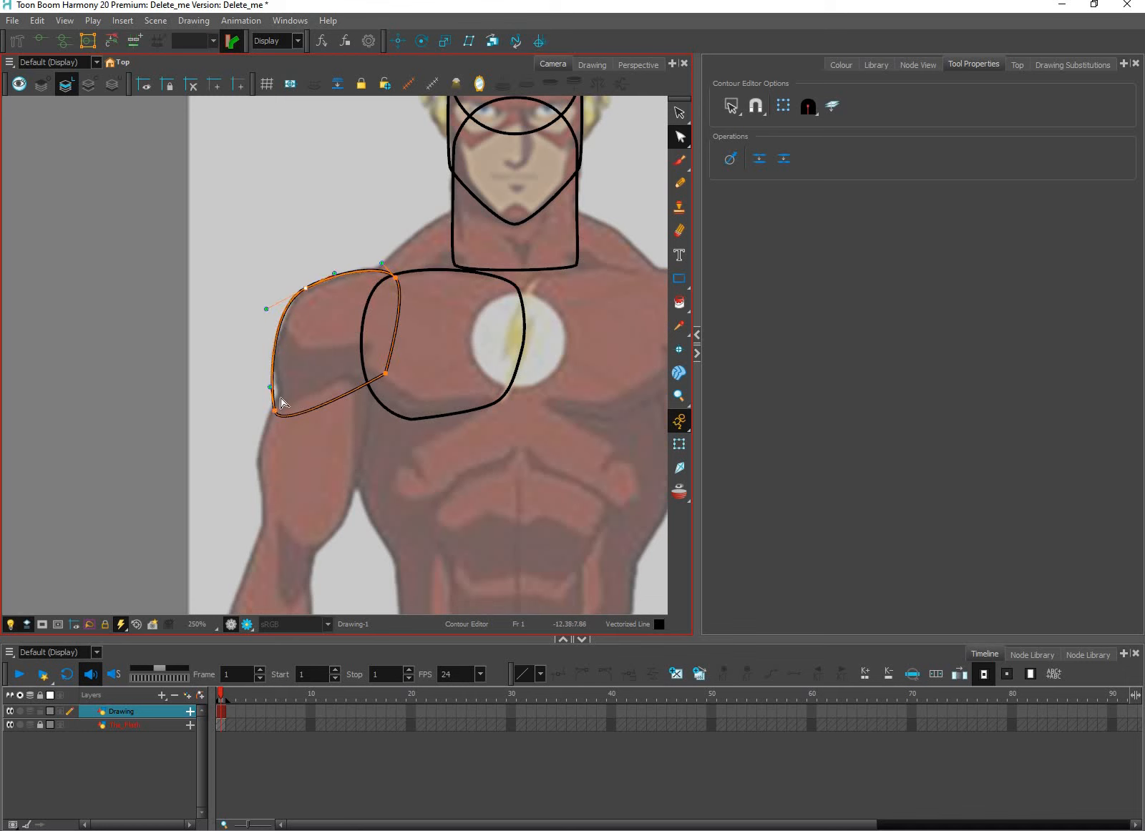
Step: Round the shoulder shape's lower inner corner and add a point on its outer side to match the shoulder's edge
mouse_move(353, 391)
mouse_down()
mouse_move(384, 361)
mouse_move(281, 396)
mouse_move(365, 380)
mouse_up()
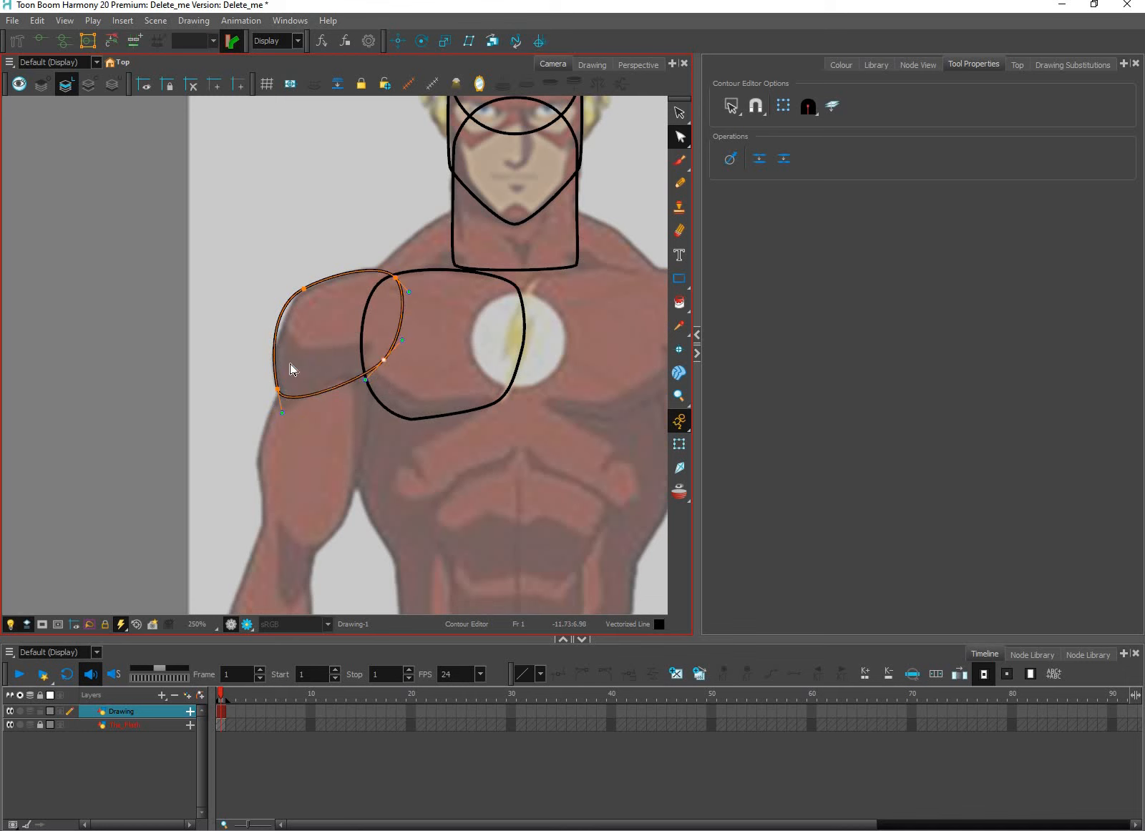
drag(283, 331, 272, 348)
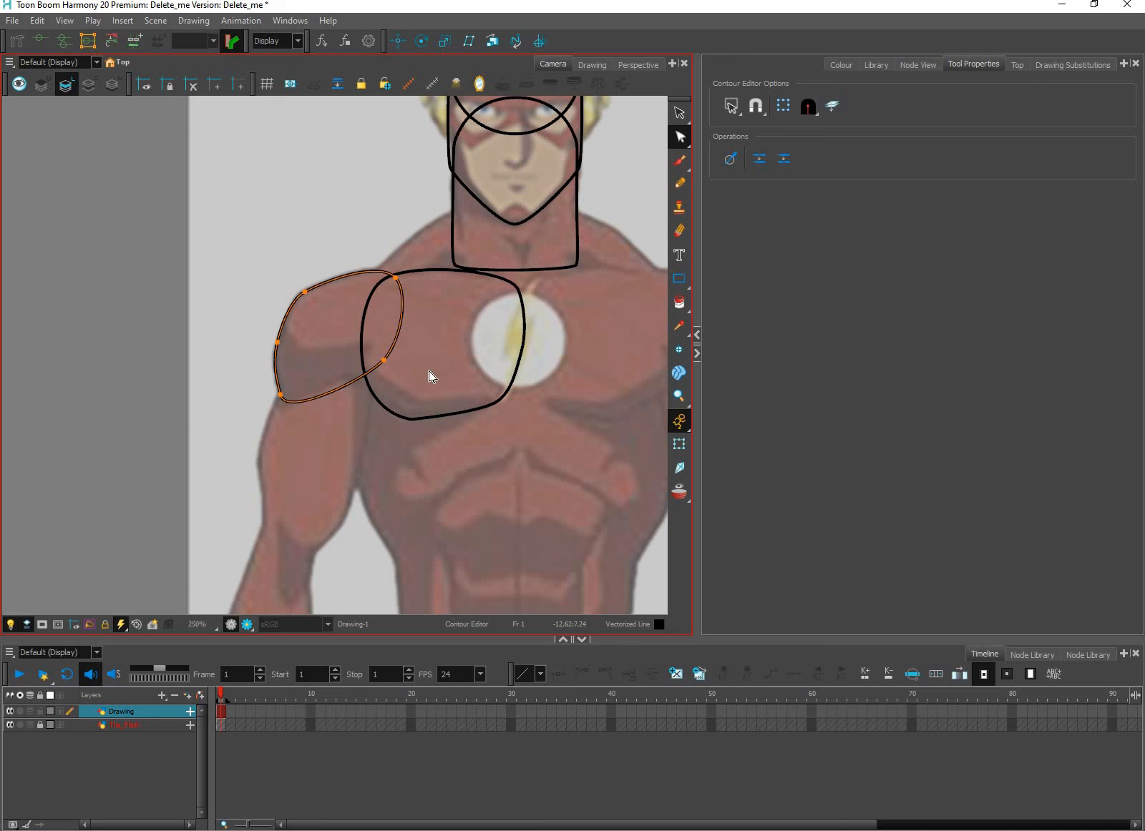
scroll(404, 372, down, 1)
drag(279, 292, 283, 314)
scroll(306, 317, up, 2)
click(273, 359)
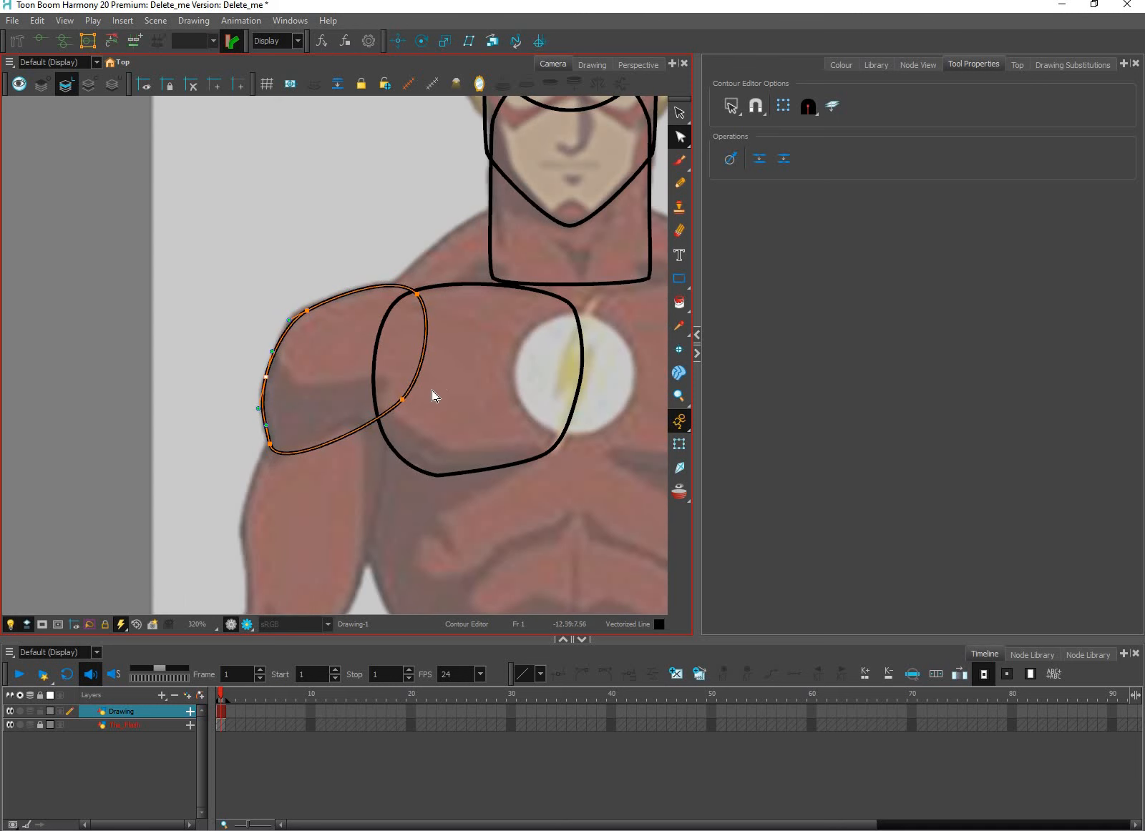
Step: Fine-tune the shoulder shape's lower outer point along the edge of the upper arm
scroll(422, 389, down, 3)
scroll(395, 385, up, 2)
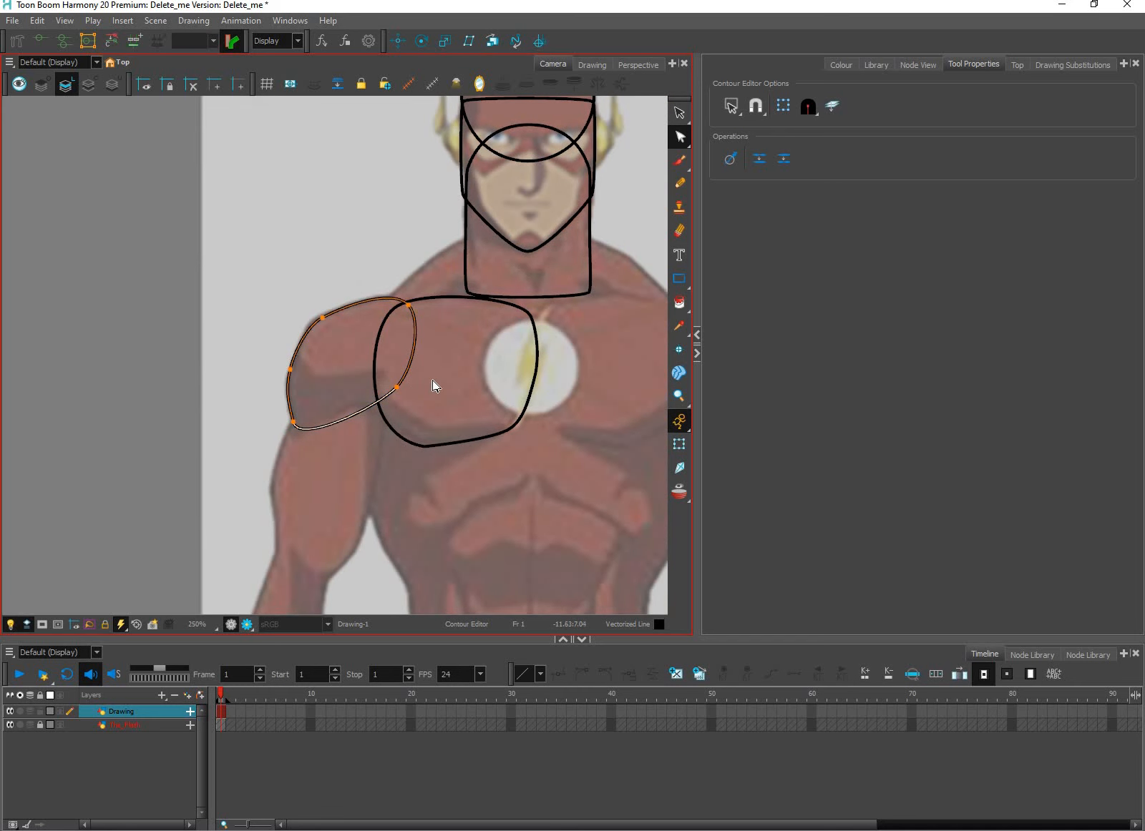
scroll(429, 400, down, 1)
drag(430, 404, 330, 307)
scroll(330, 301, up, 1)
click(331, 301)
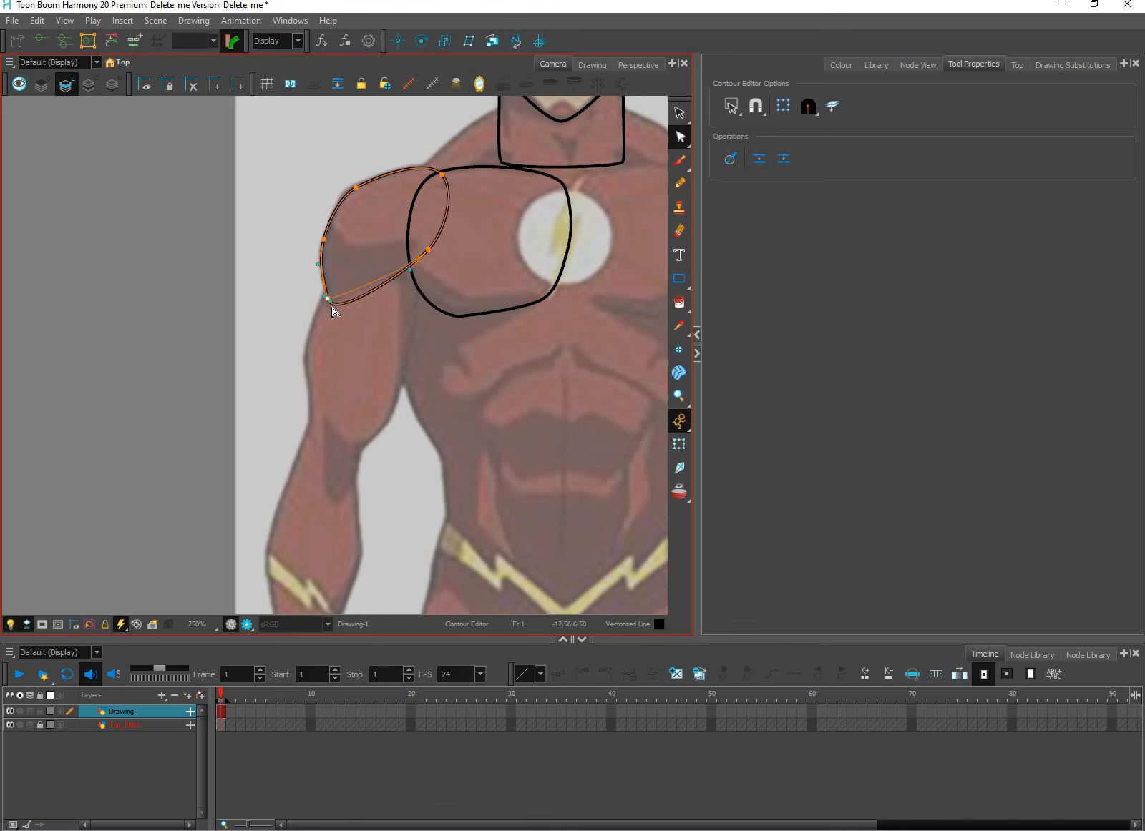
Step: Draw a tall, narrow rectangle from inside the shoulder shape down the upper arm to the elbow
click(379, 371)
scroll(375, 363, down, 1)
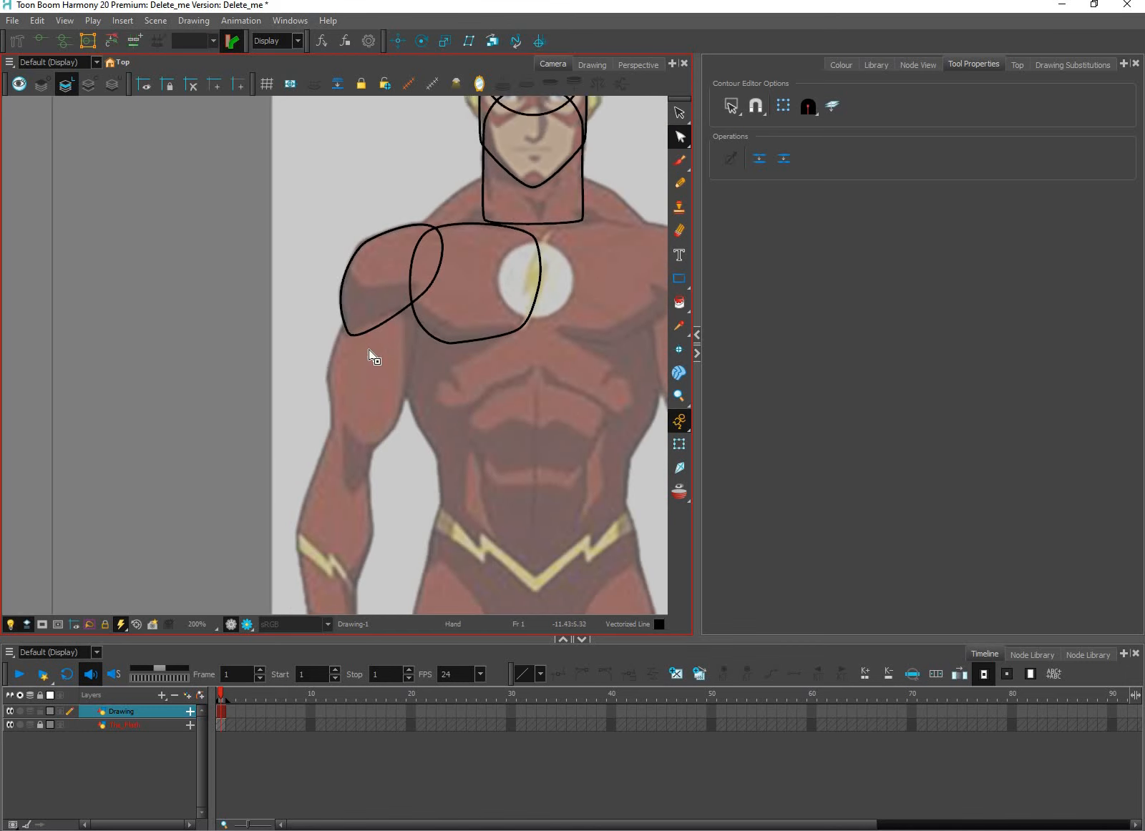
scroll(375, 364, down, 1)
scroll(493, 366, down, 1)
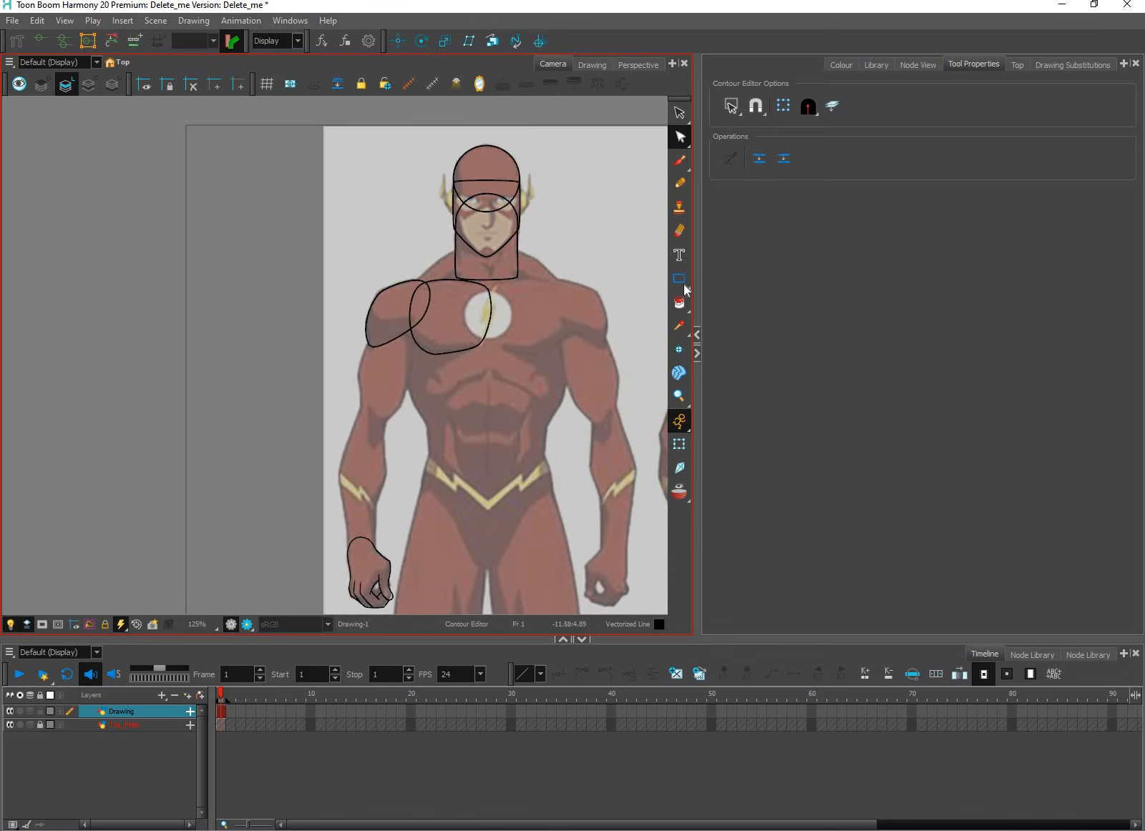
key(2)
key(2)
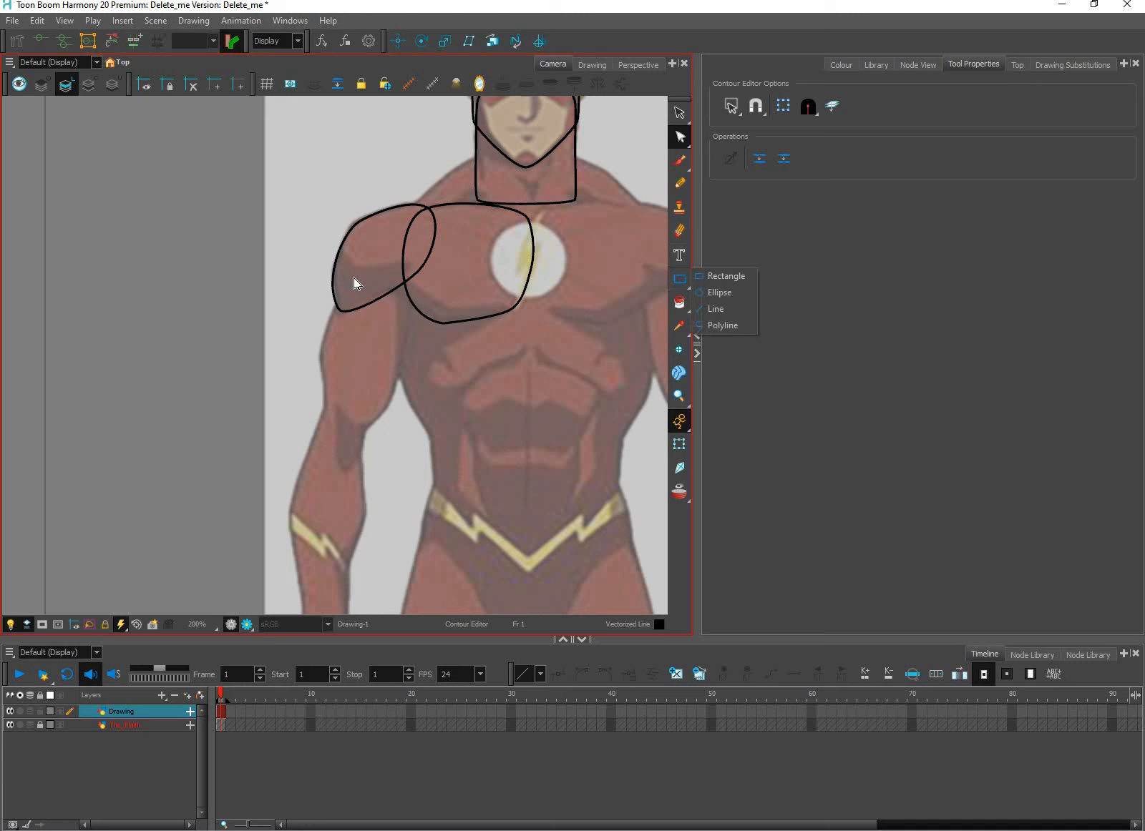
key(alt+7)
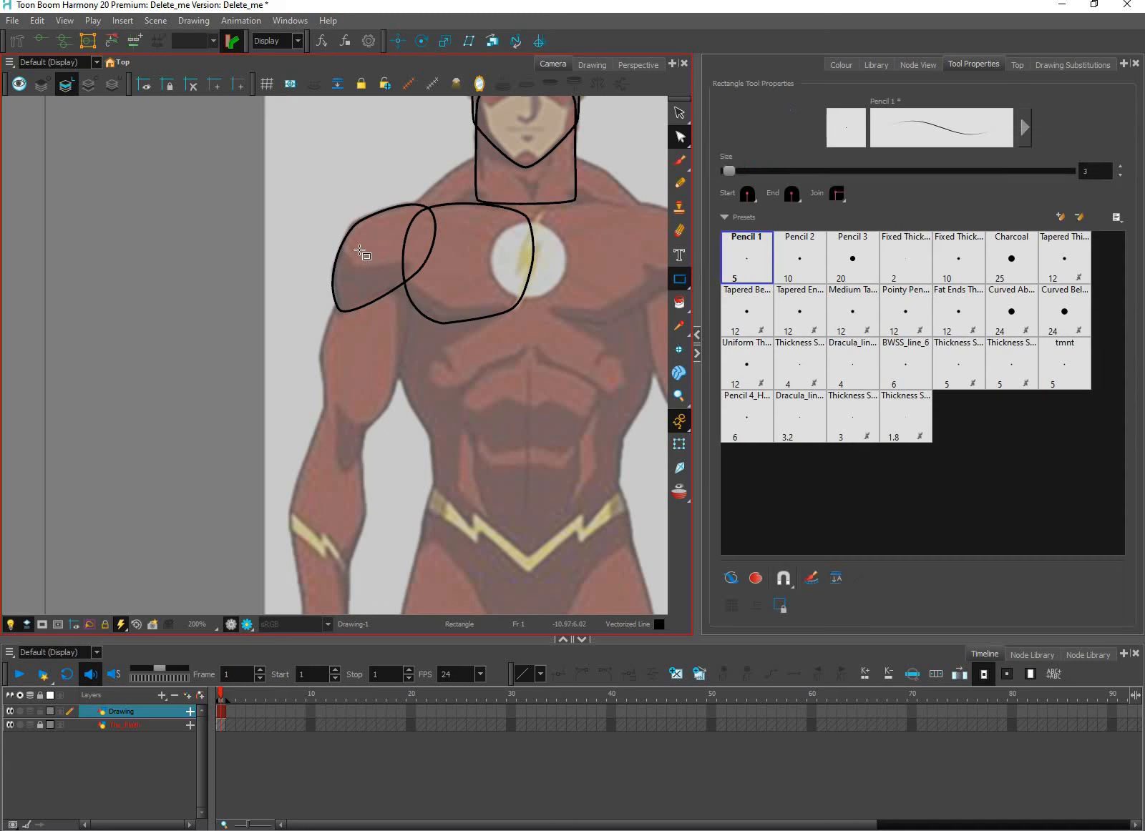
drag(357, 249, 383, 455)
Step: Rotate the narrow rectangle to follow the slant of the upper arm, with its lower end over the elbow
key(alt+s)
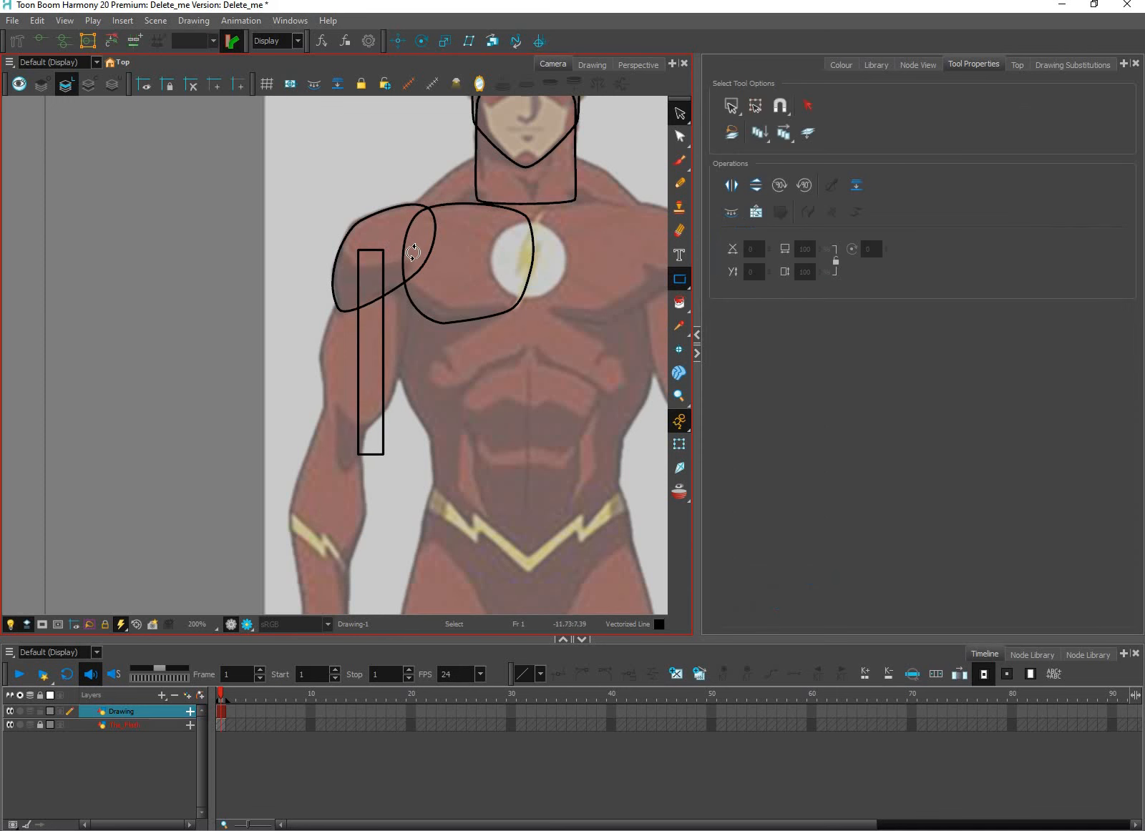
click(384, 282)
drag(384, 333, 390, 323)
key(Escape)
Step: Reshape the tilted rectangle's corner points and curves into a long form with rounded ends at the shoulder and elbow
key(alt+q)
click(375, 250)
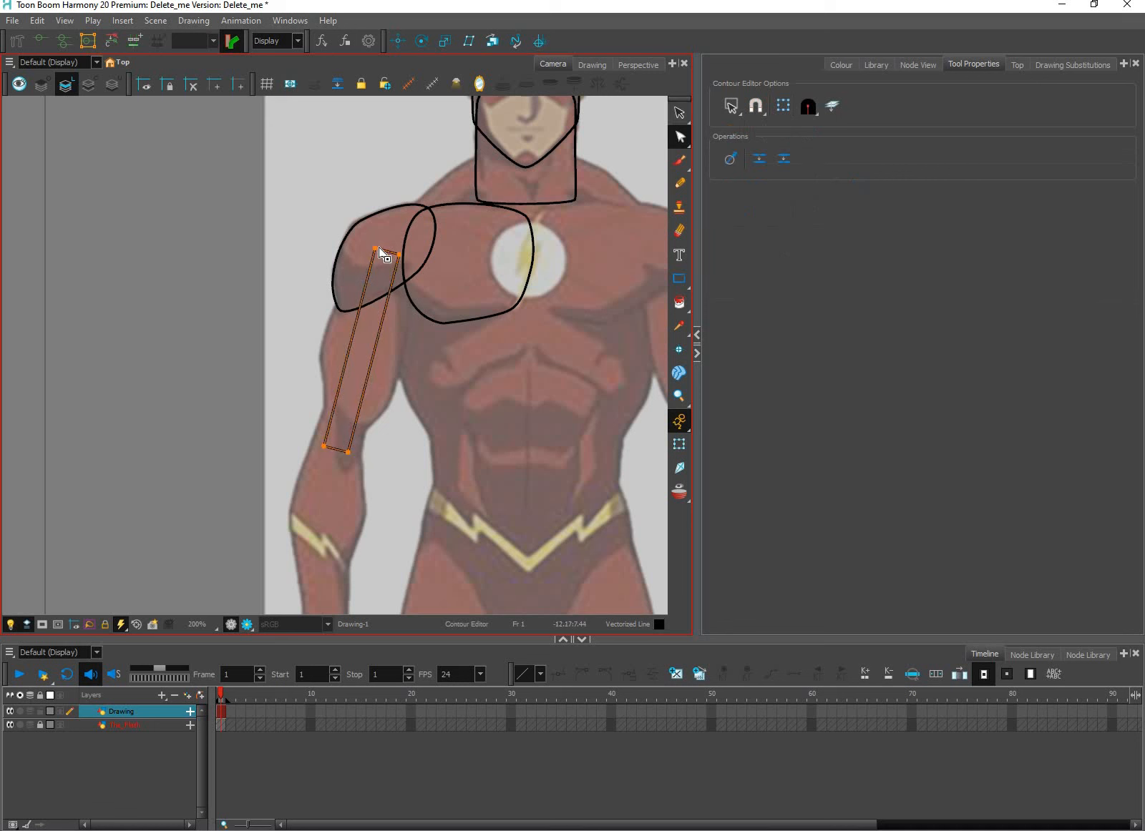
mouse_move(375, 248)
mouse_down()
mouse_move(357, 271)
mouse_move(361, 253)
mouse_move(411, 260)
mouse_move(411, 281)
mouse_move(410, 257)
mouse_move(358, 251)
mouse_up()
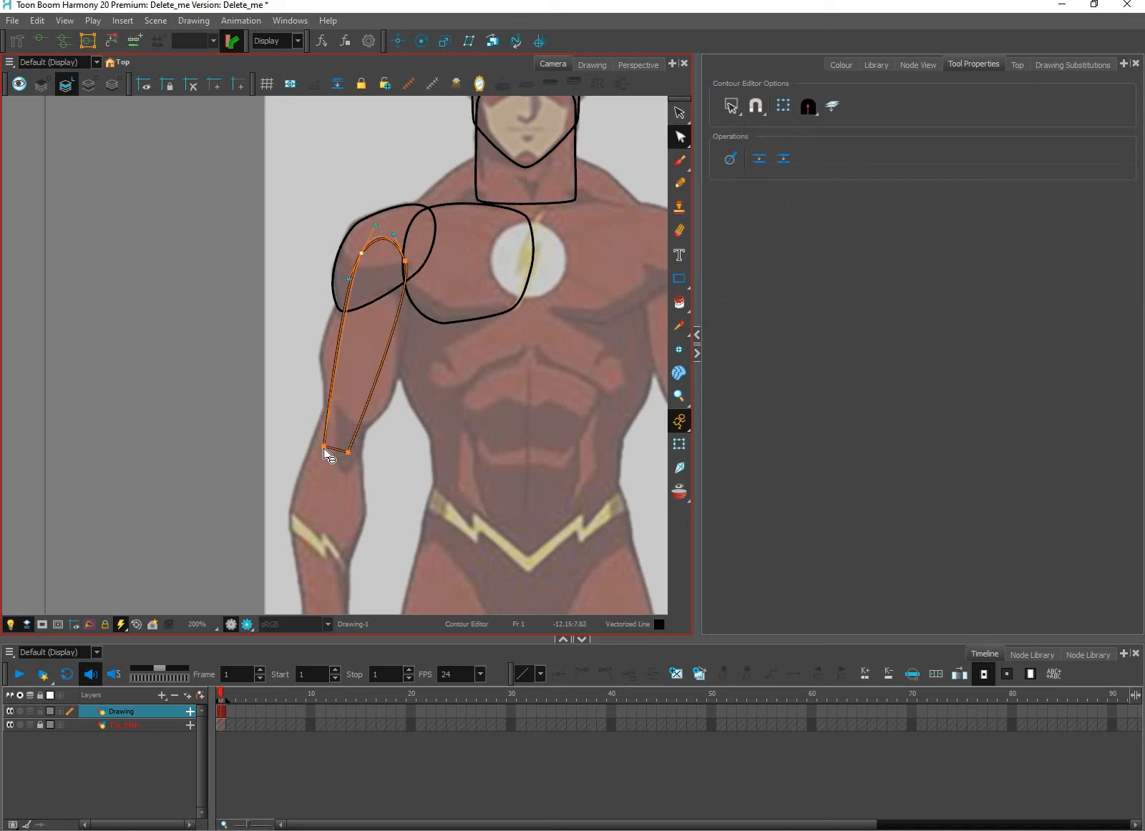
drag(323, 447, 366, 418)
click(354, 447)
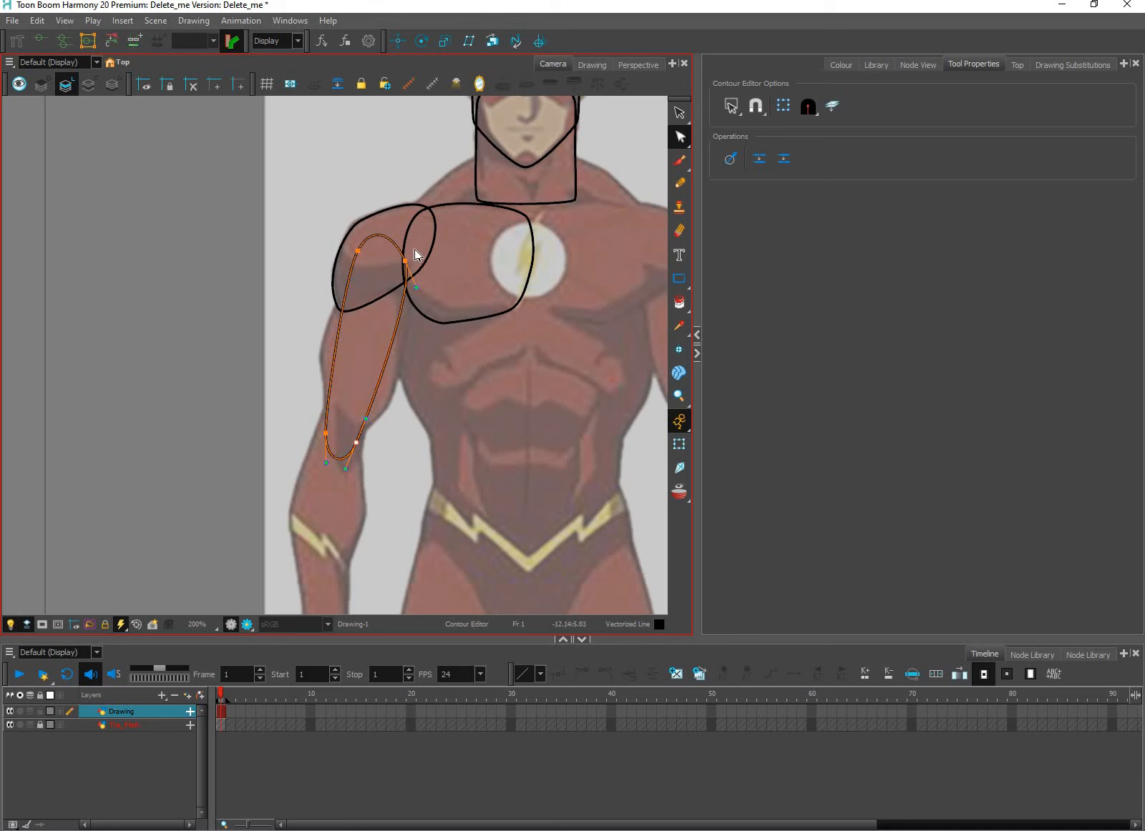
drag(394, 234, 406, 262)
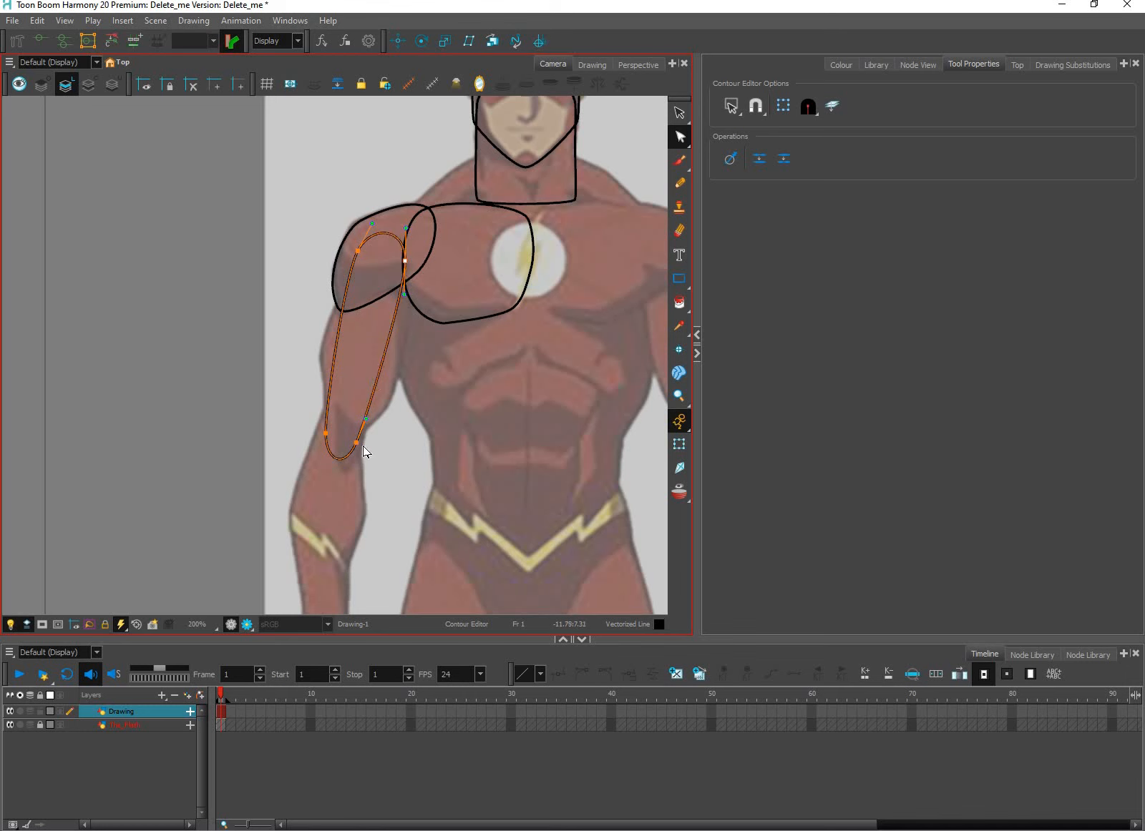
Step: Duplicate the long upper arm shape, then shorten and place the copy along the inner side of the upper arm
key(space)
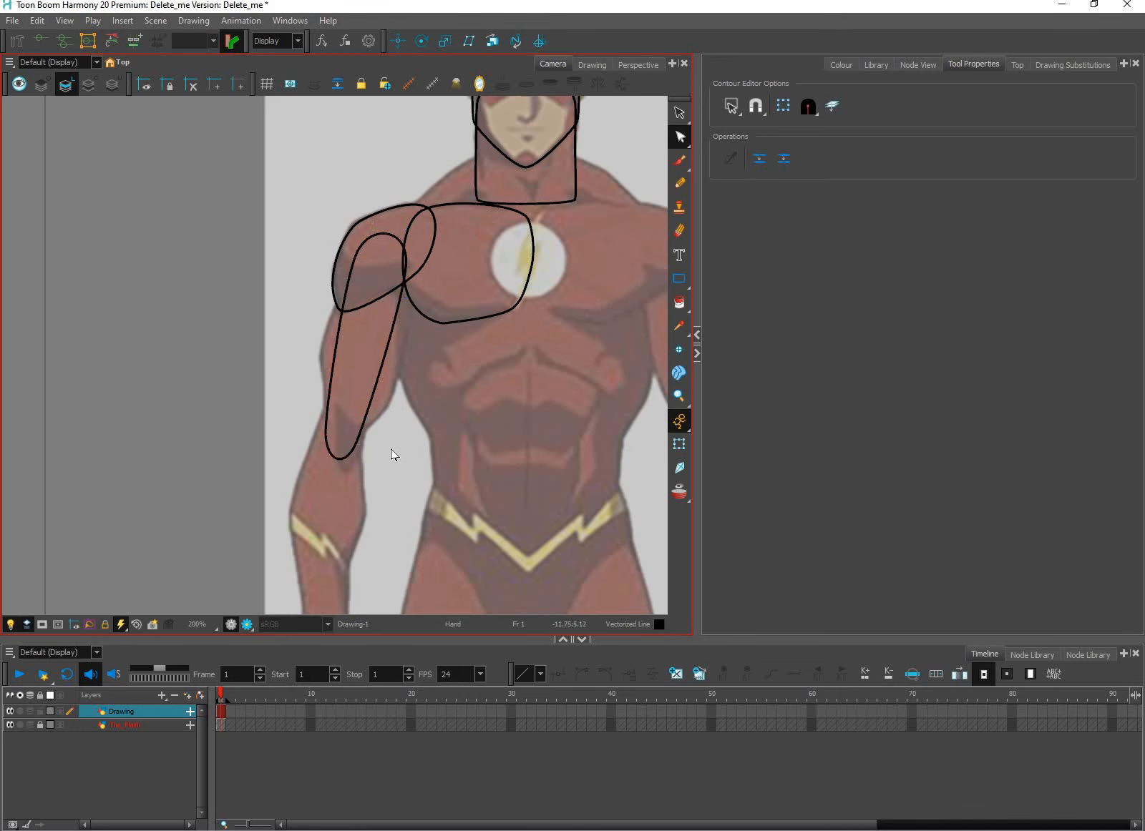
scroll(397, 450, up, 1)
drag(418, 438, 376, 454)
scroll(385, 451, down, 1)
scroll(387, 445, down, 1)
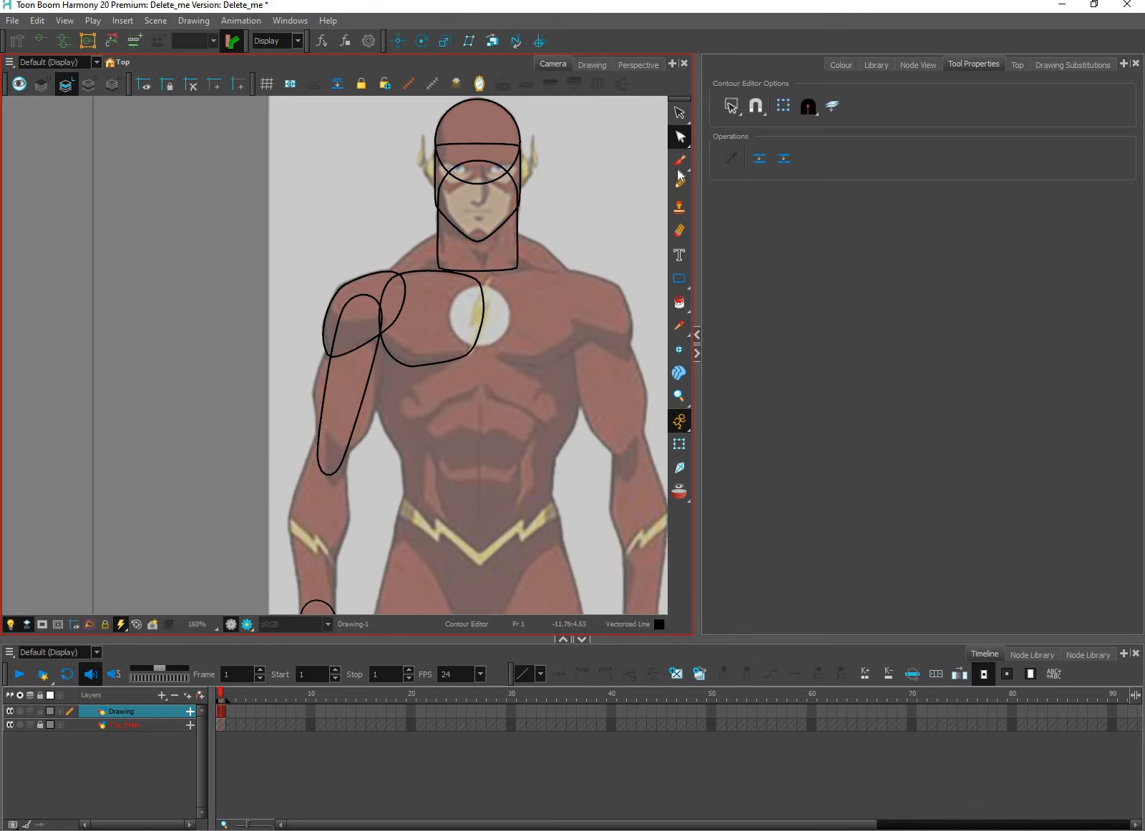
key(2)
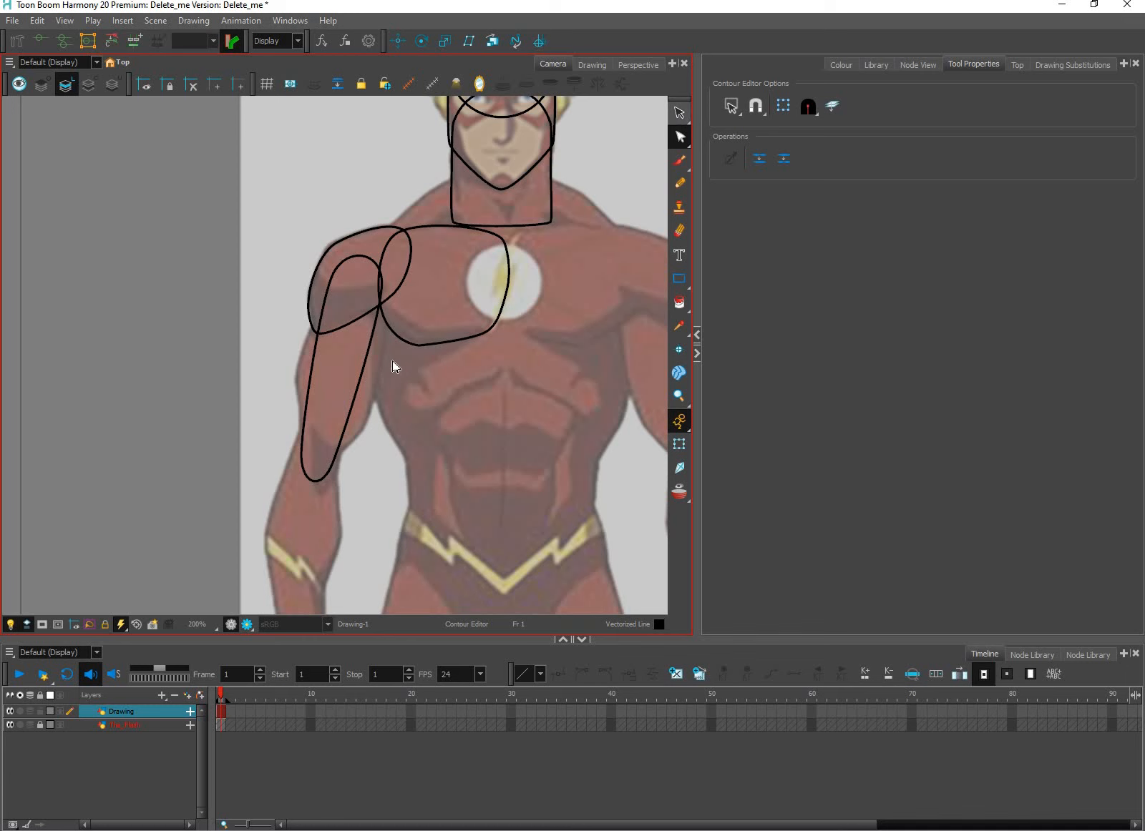
key(alt+s)
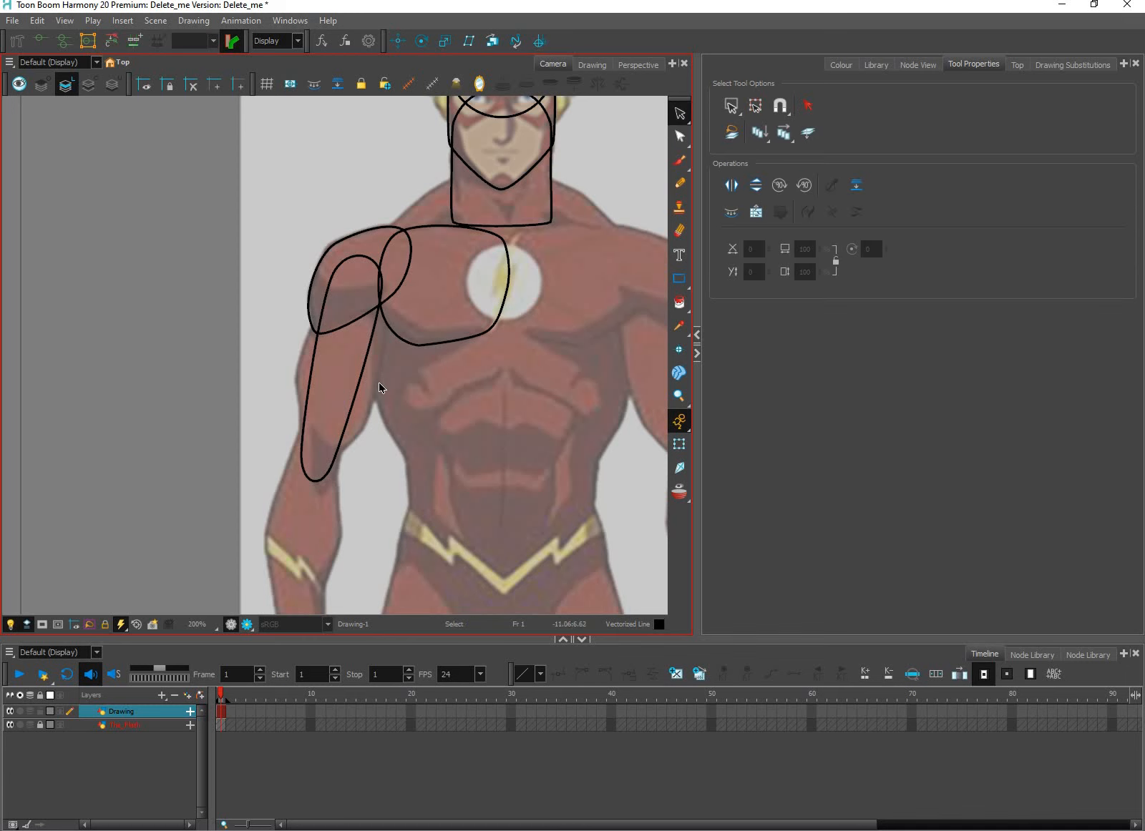
scroll(380, 388, up, 1)
scroll(361, 387, down, 1)
click(381, 406)
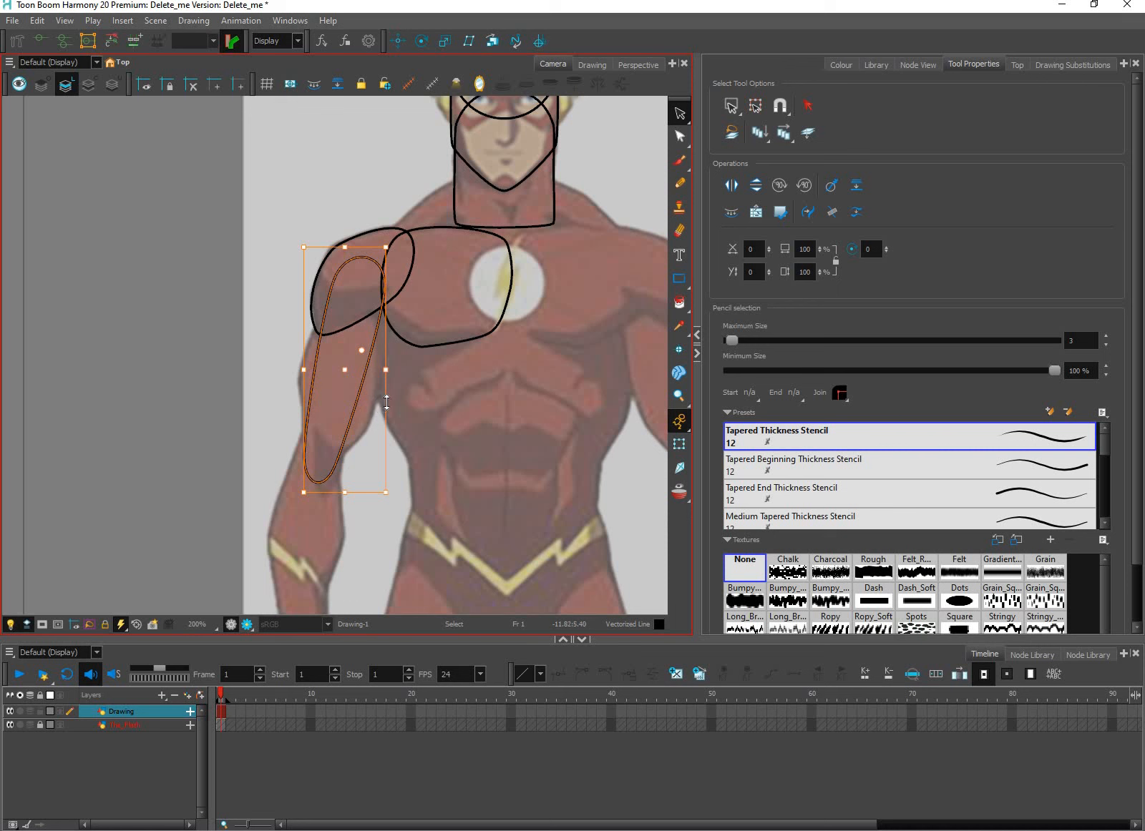
drag(362, 390, 365, 394)
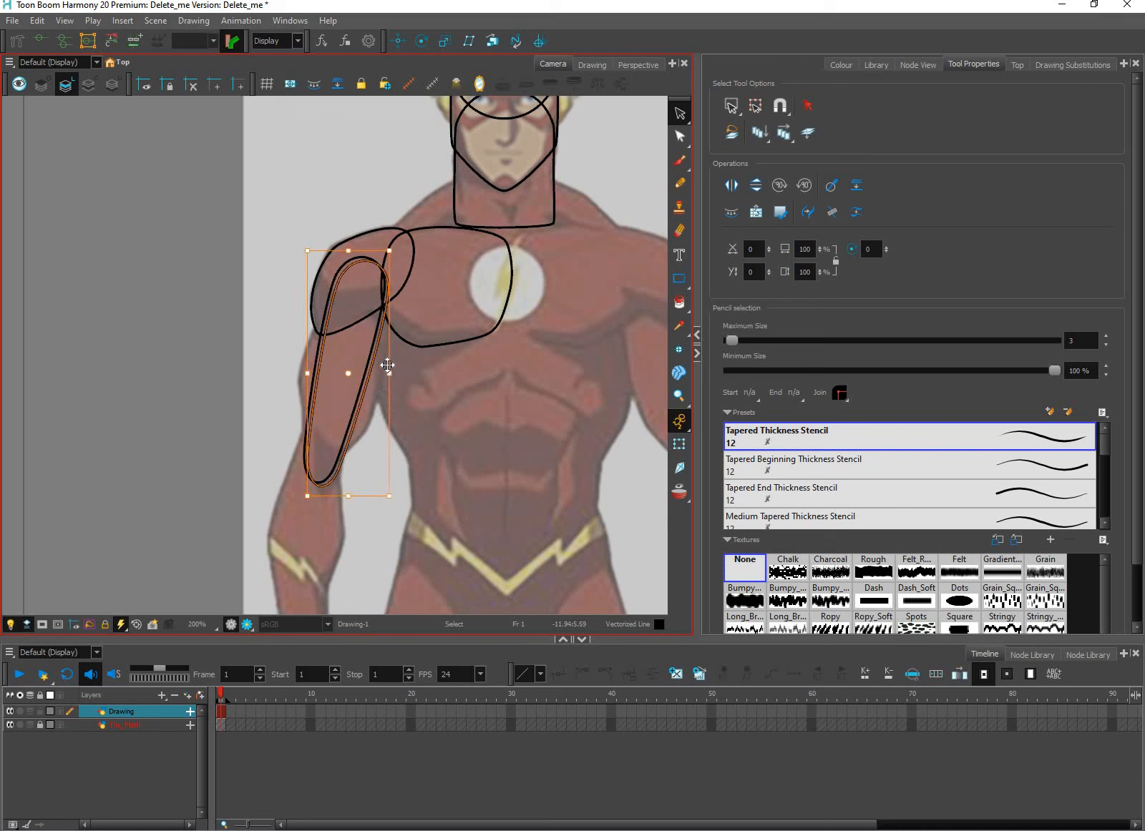
drag(386, 322, 407, 290)
drag(386, 220, 379, 297)
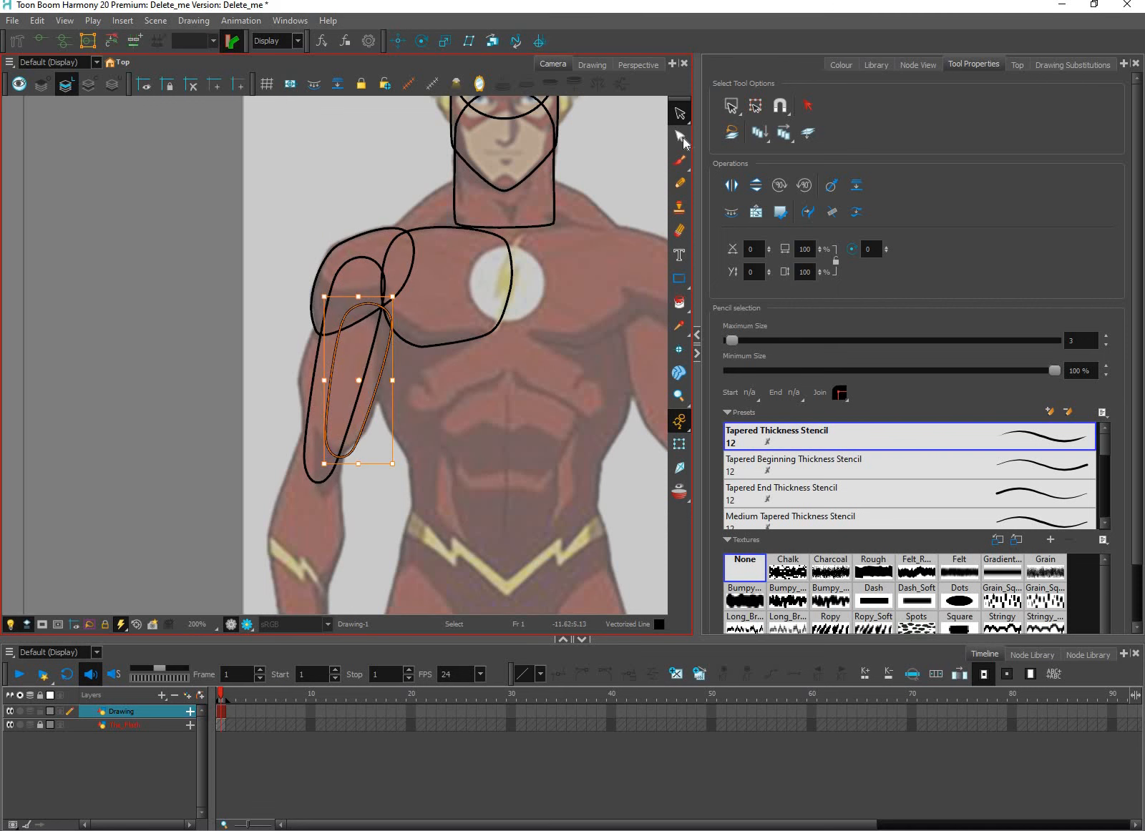
Step: Adjust the copied shape's points and curves to follow the inner edge of the upper arm, undoing the last adjustment
key(alt+q)
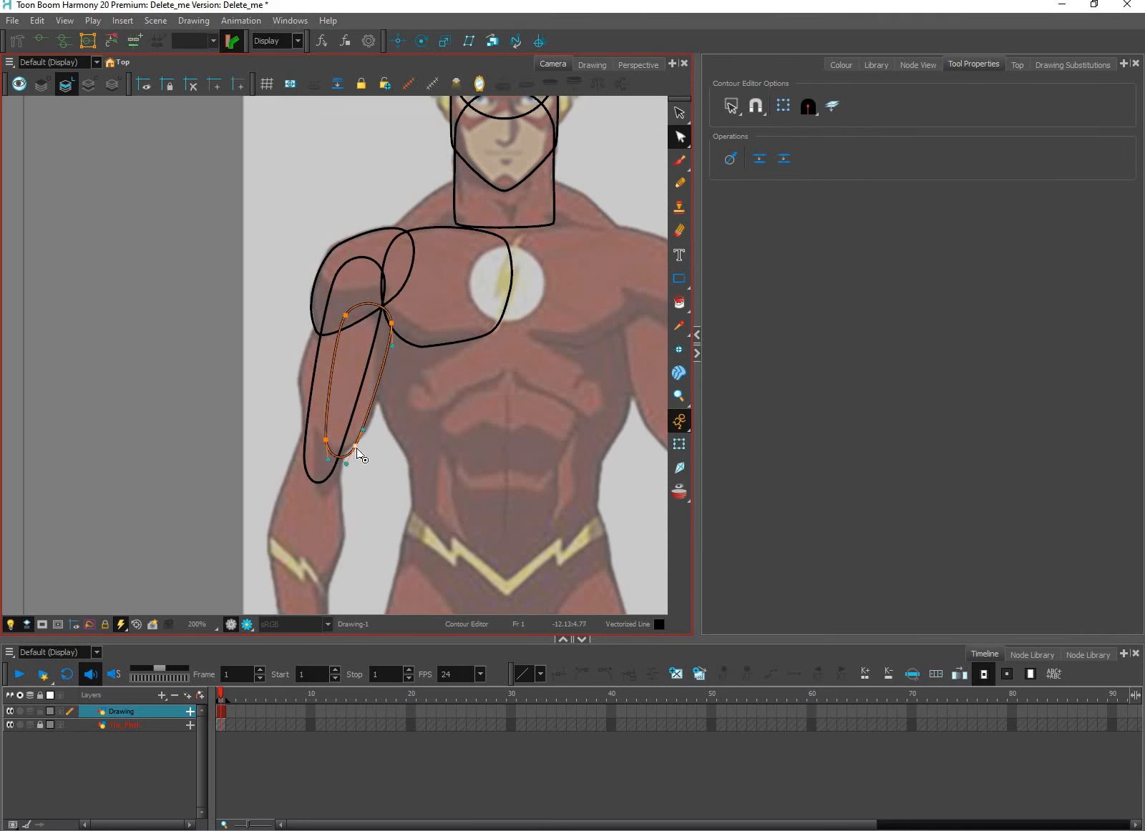
drag(356, 447, 328, 461)
click(327, 439)
drag(340, 331, 353, 304)
drag(364, 290, 372, 262)
mouse_move(392, 323)
mouse_down()
mouse_move(393, 310)
mouse_move(391, 341)
mouse_move(392, 314)
mouse_up()
click(390, 421)
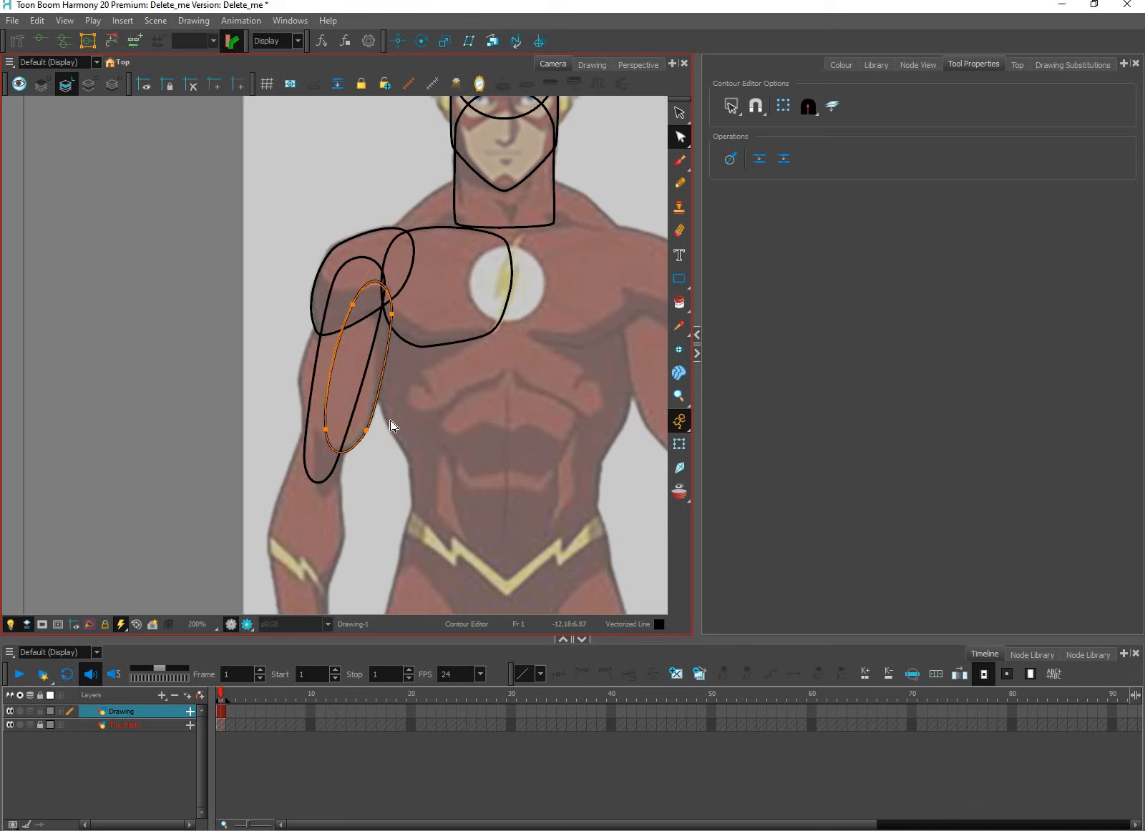
key(ctrl+z)
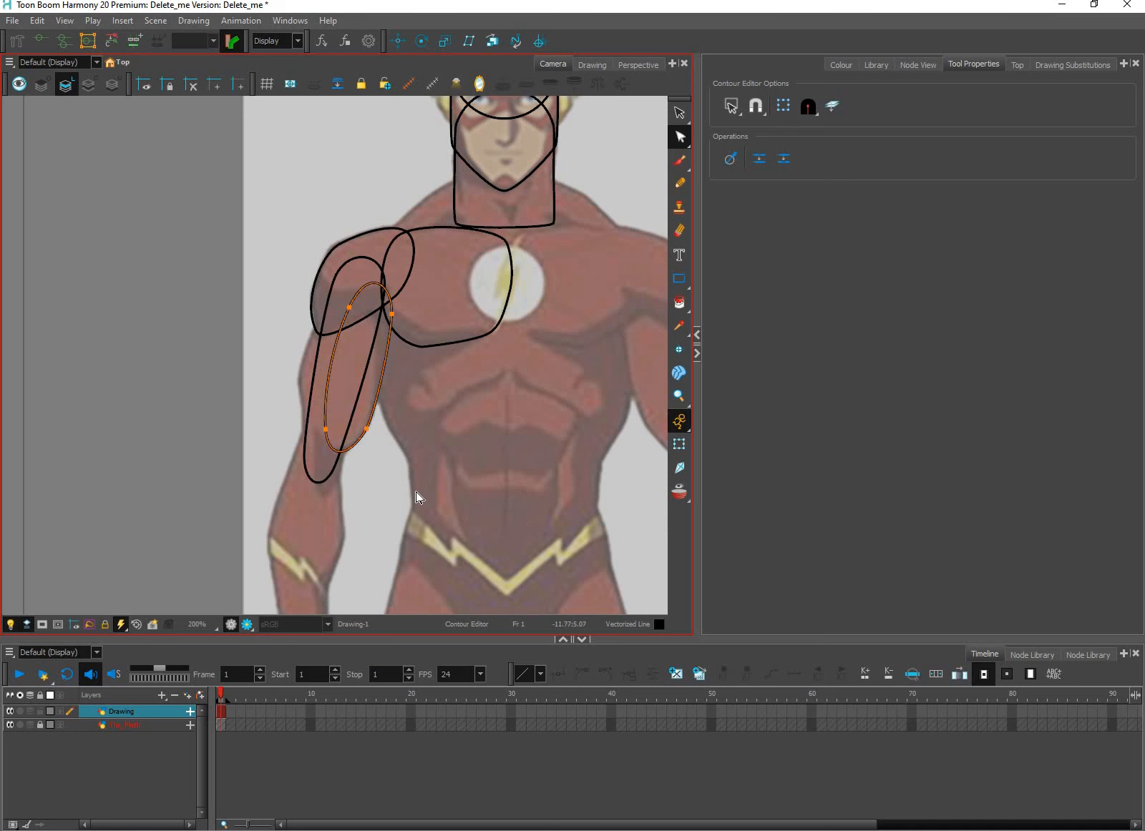
Step: Draw a small upright ellipse over the outer side of the upper arm, just below the shoulder shape
scroll(444, 508, down, 2)
scroll(501, 516, up, 1)
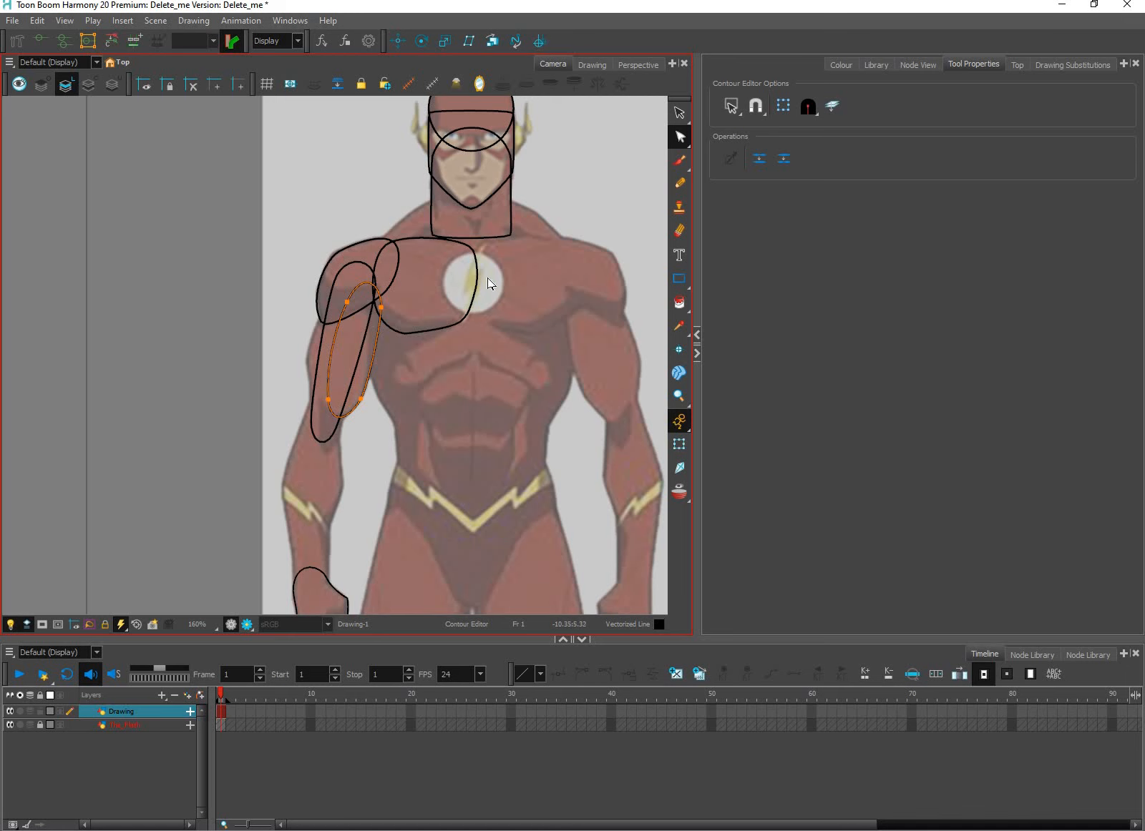
scroll(479, 401, down, 1)
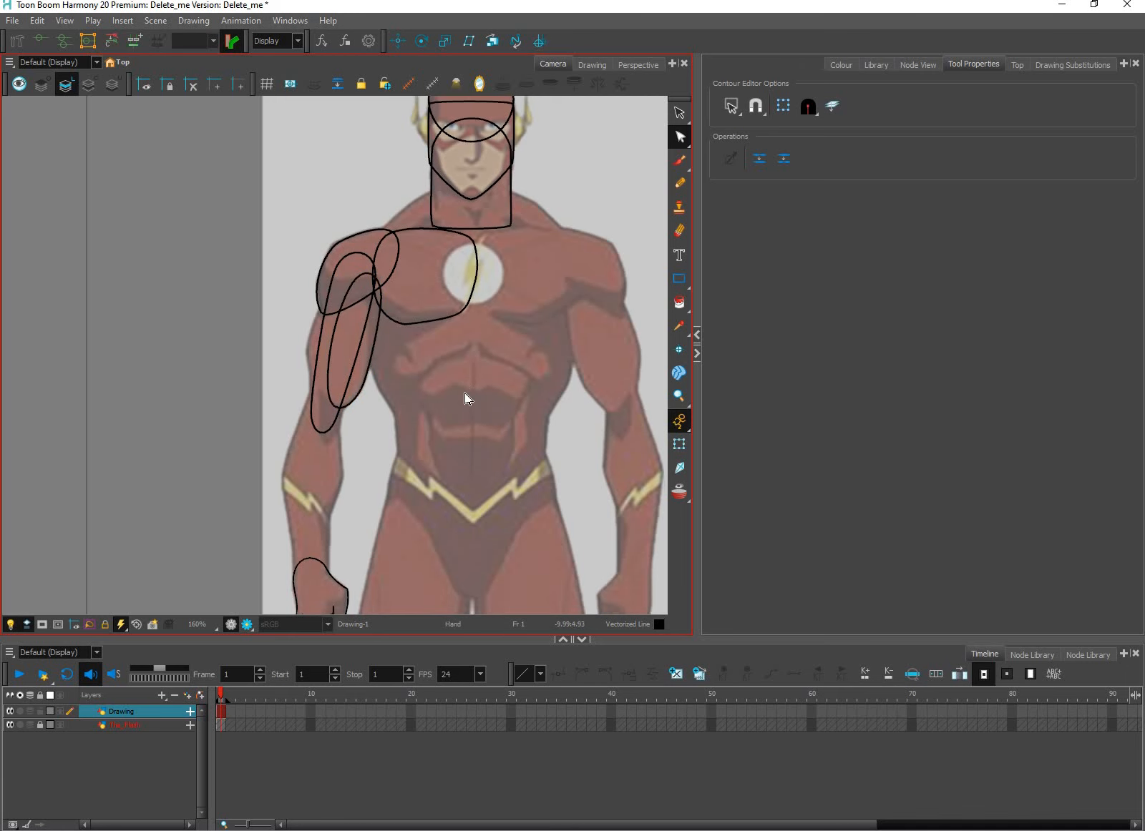
scroll(483, 344, down, 1)
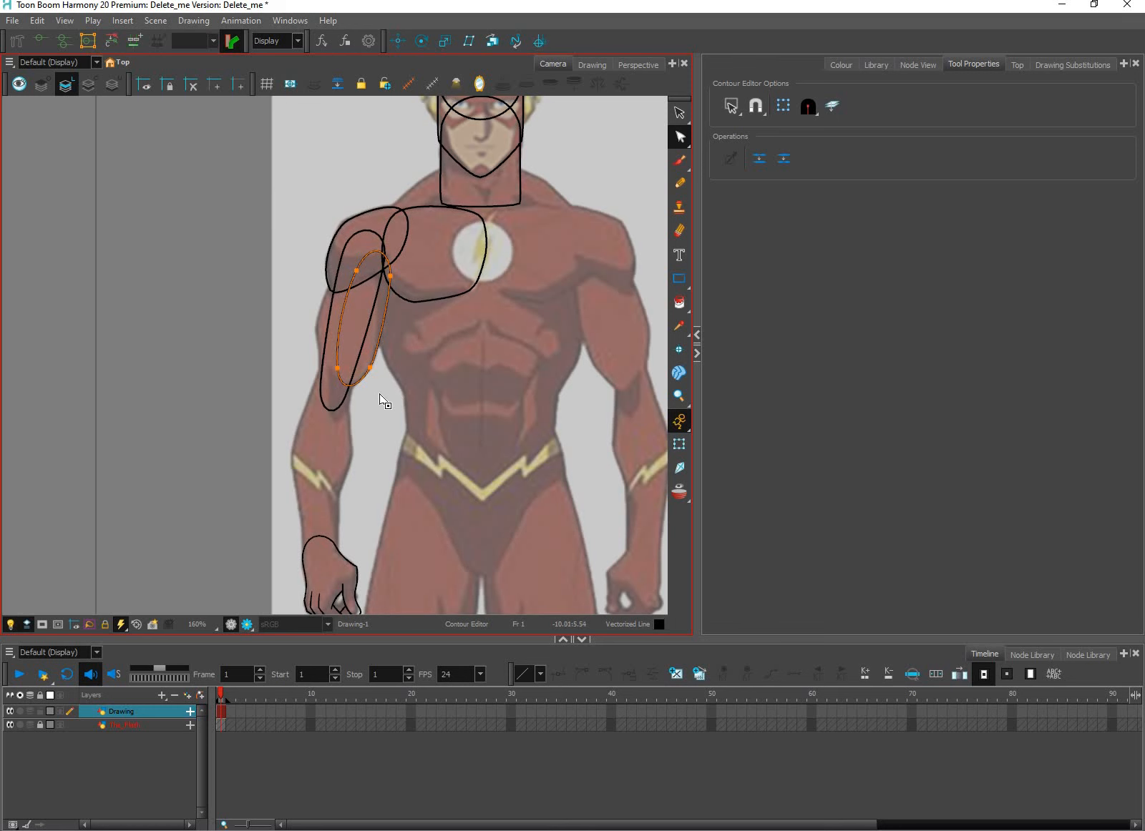
scroll(383, 430, up, 1)
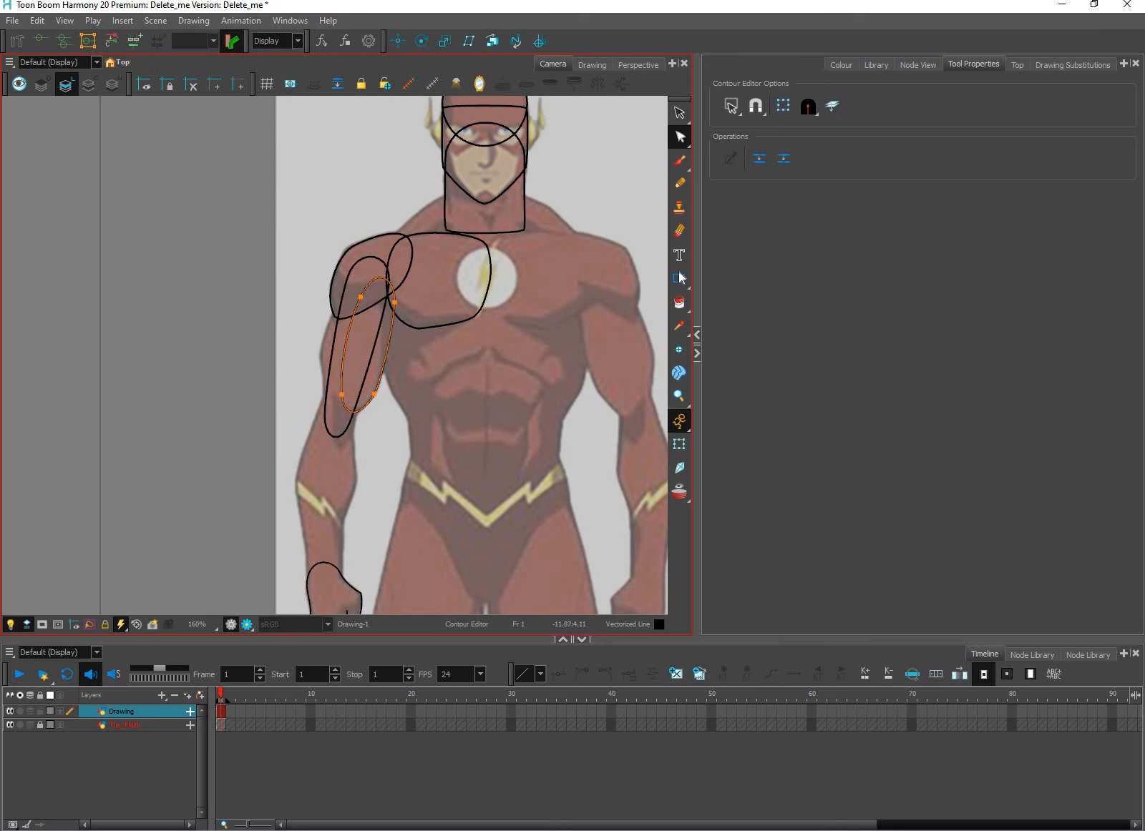
scroll(680, 278, up, 1)
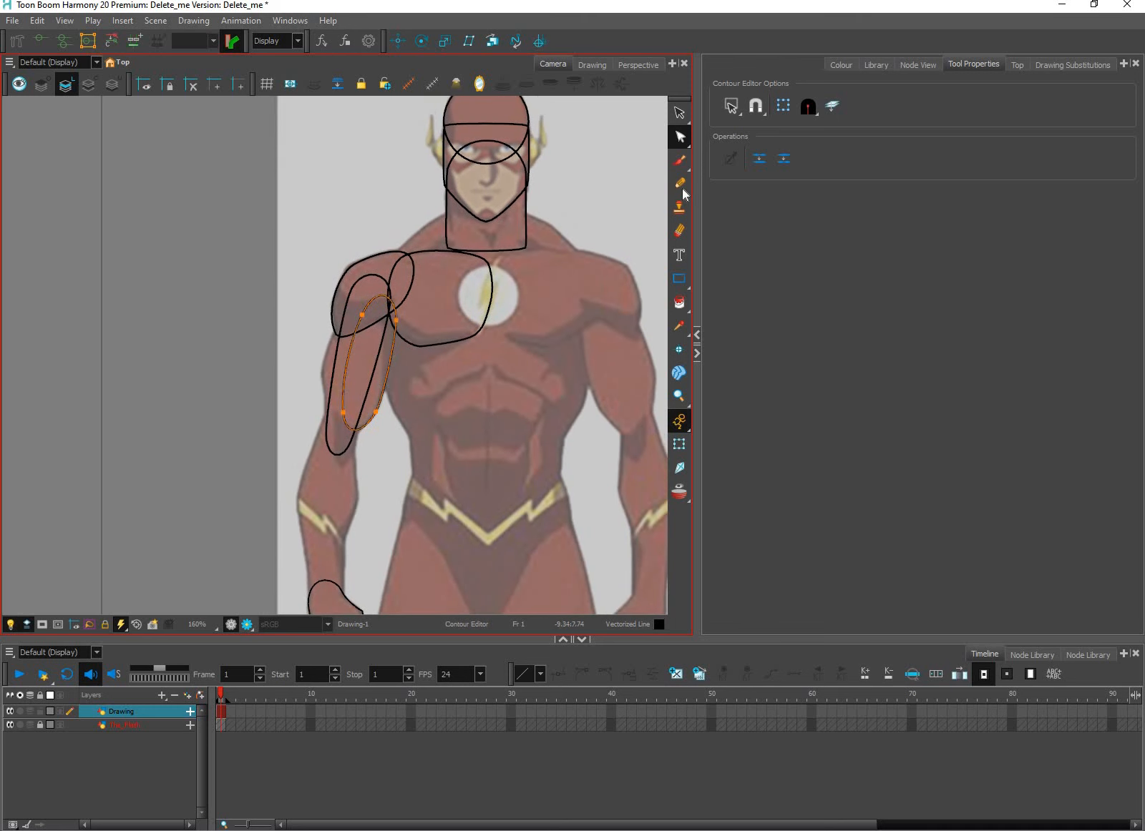
click(679, 278)
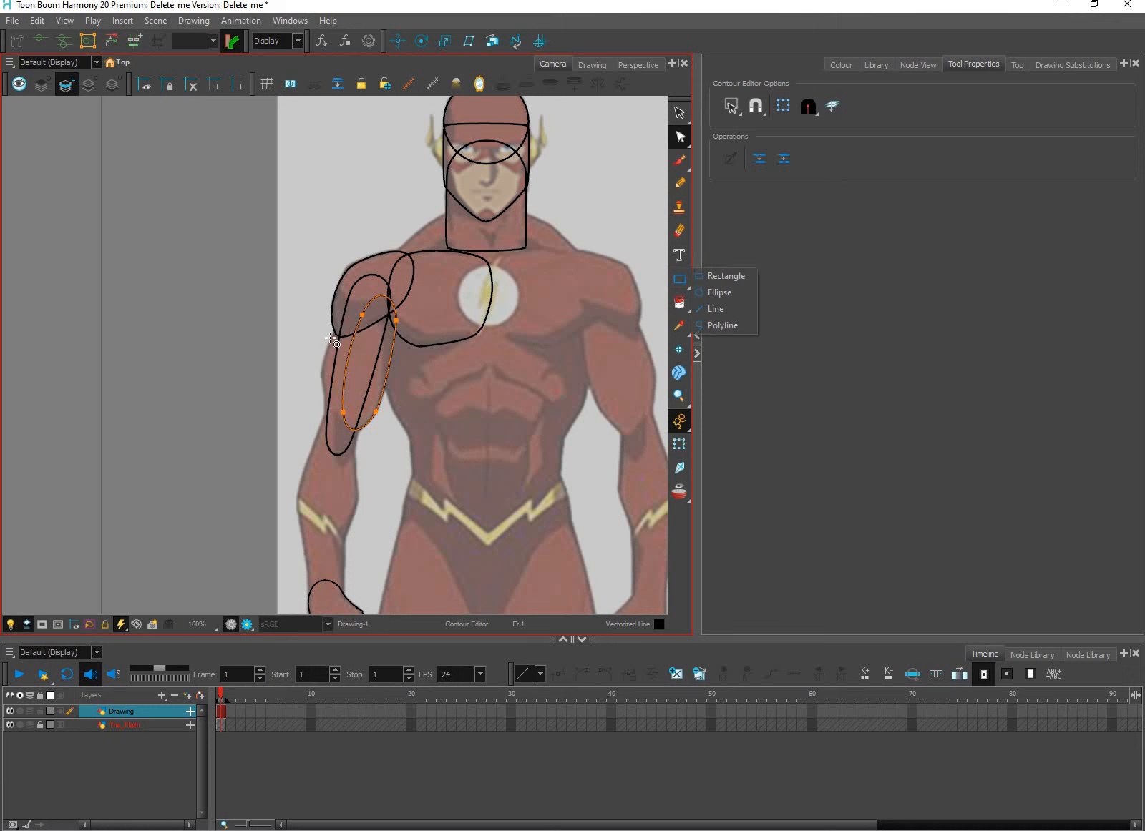
click(718, 292)
drag(353, 404, 319, 332)
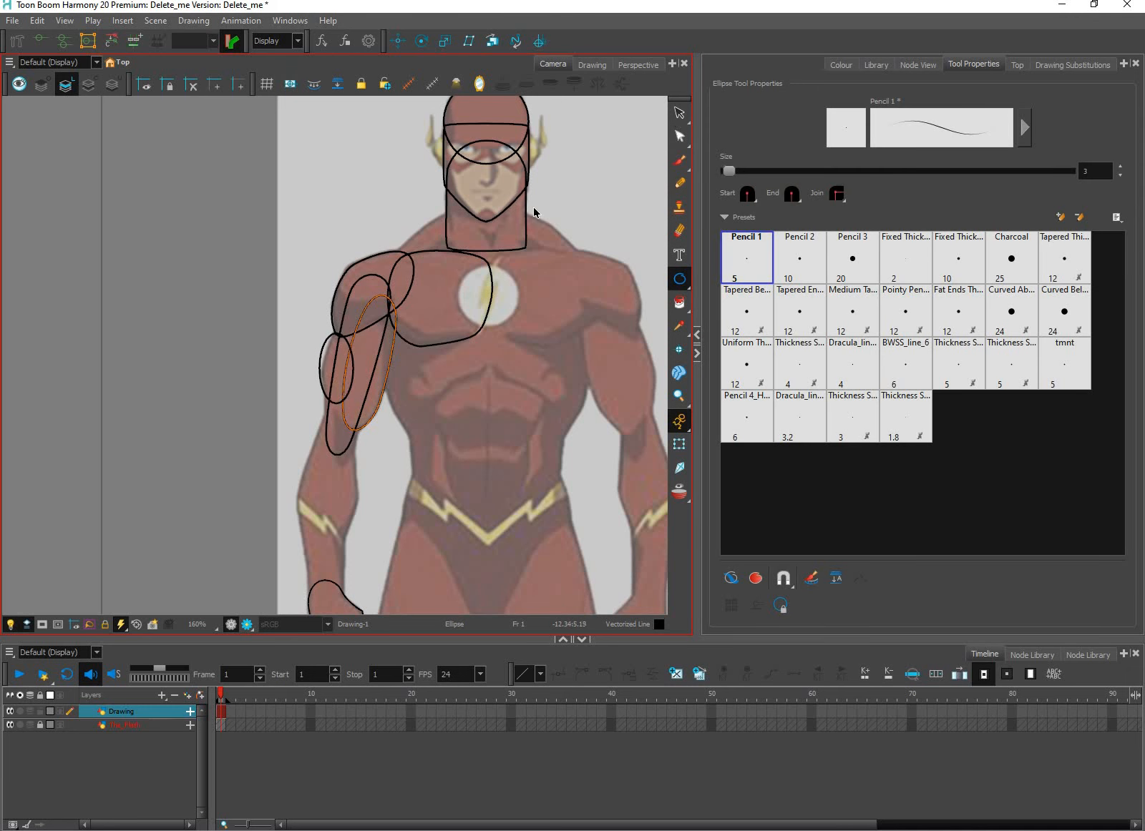
Step: Tilt the small outer ellipse to align with the slant of the upper arm
click(679, 112)
scroll(361, 329, up, 2)
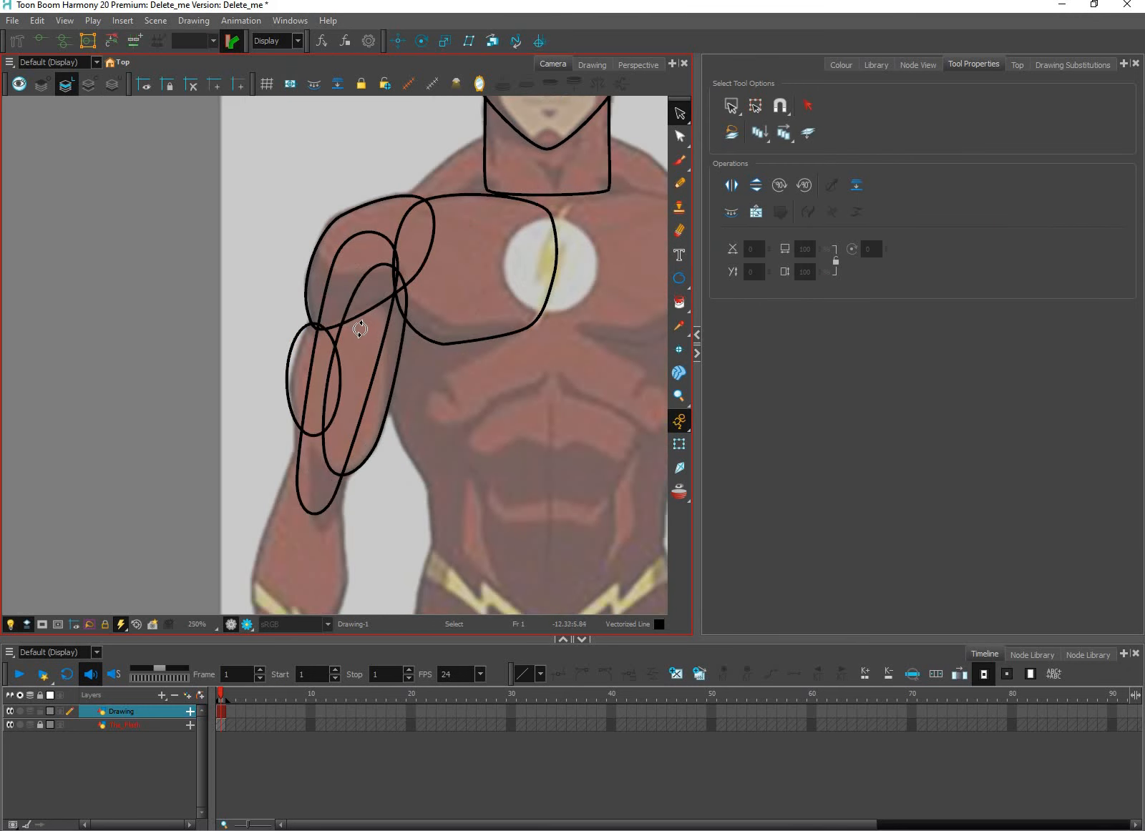
click(361, 328)
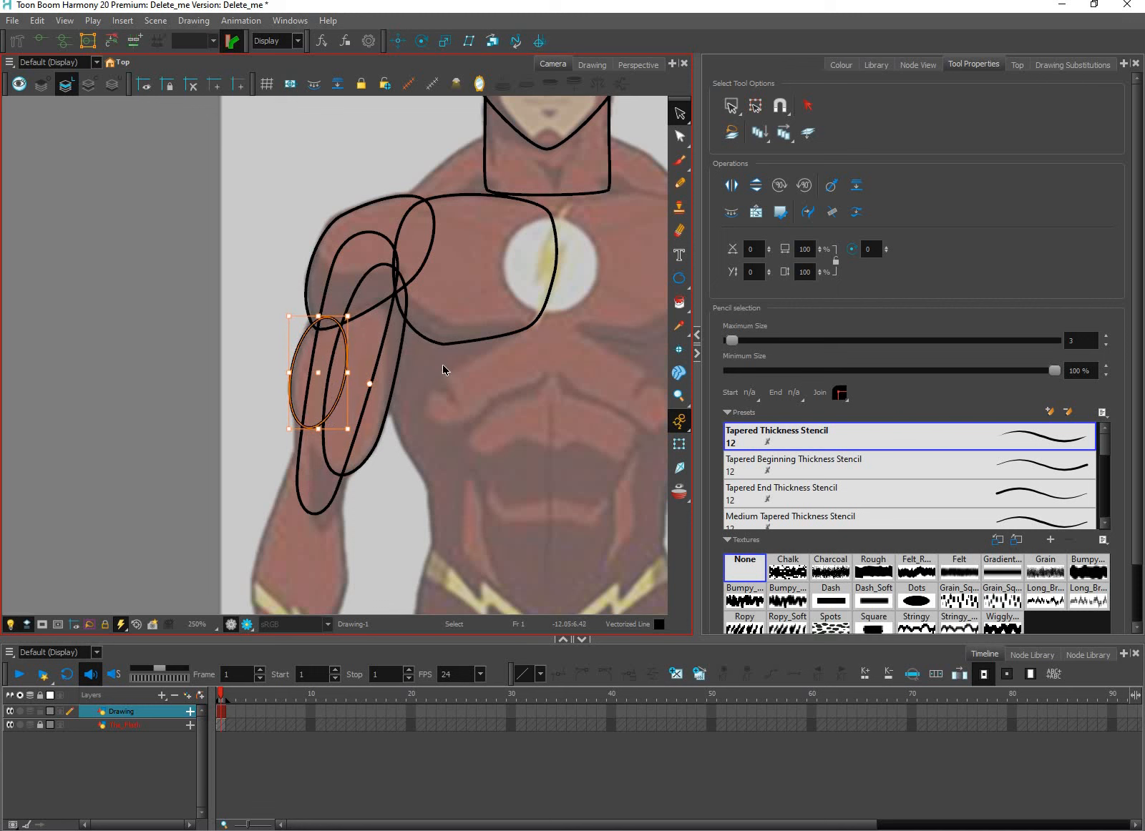
key(Escape)
Step: Adjust the outer ellipse's lower points to match the arm's edge, deleting a point on its lower side
key(alt+q)
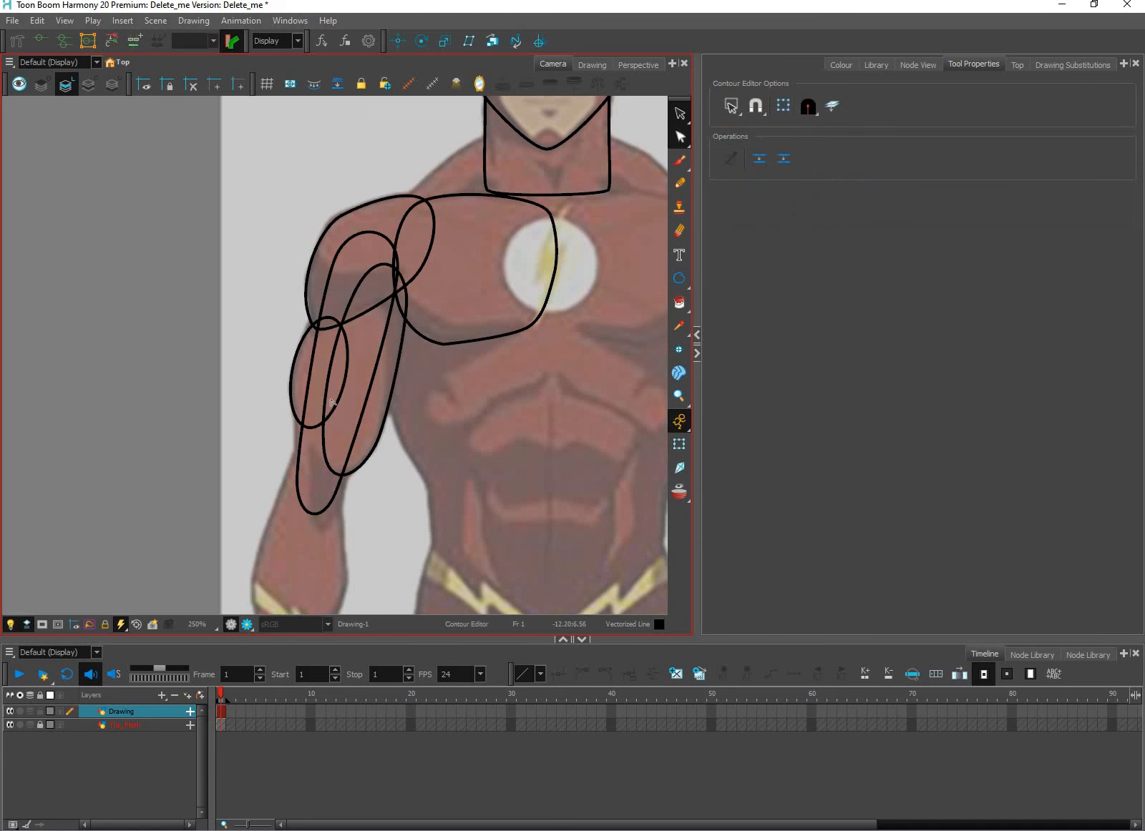
click(310, 429)
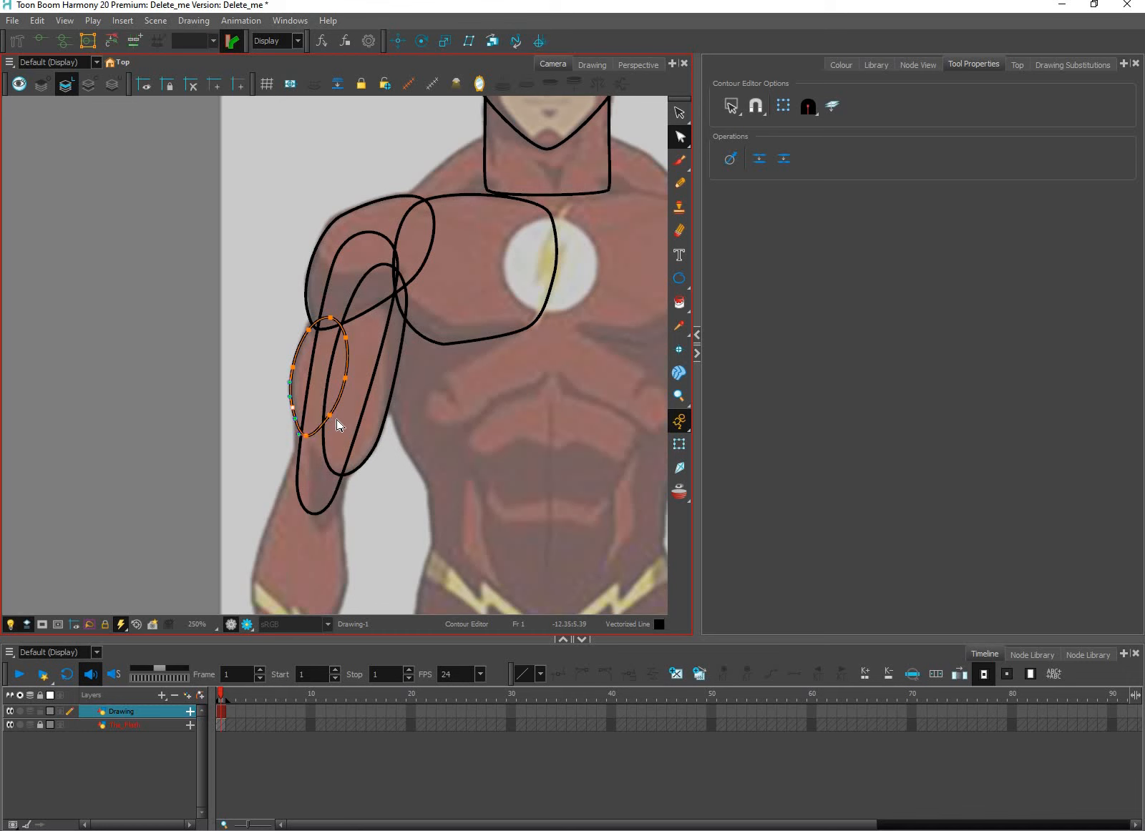
key(Delete)
drag(306, 435, 317, 440)
Step: Stretch the outer arm ellipse slightly upward into the shoulder shape
key(space)
key(space)
scroll(451, 409, down, 2)
drag(443, 429, 433, 376)
key(space)
key(alt+s)
scroll(398, 306, up, 2)
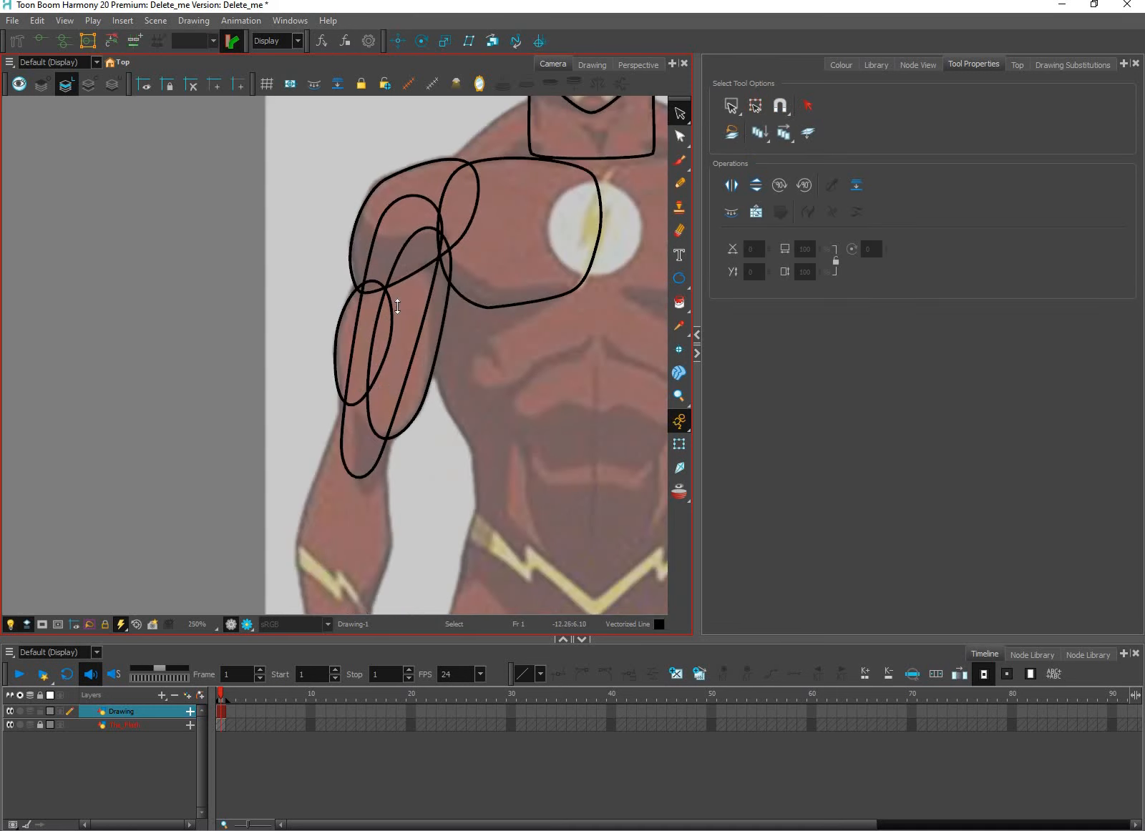
click(395, 279)
Step: Draw a rectangle over the forearm, from the elbow down to the wrist
key(space)
drag(468, 438, 444, 323)
click(465, 402)
scroll(447, 390, down, 2)
key(space)
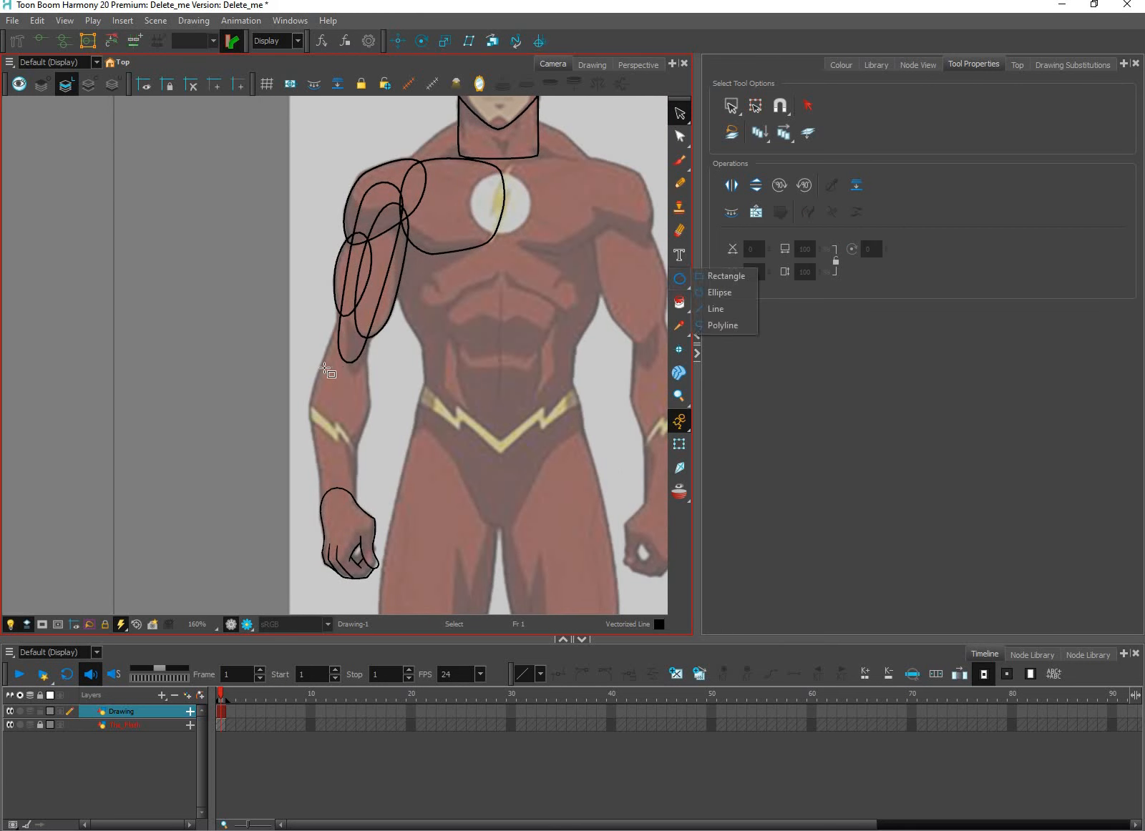
drag(684, 286, 715, 275)
mouse_move(324, 352)
mouse_down()
mouse_move(358, 435)
mouse_move(358, 501)
mouse_up()
Step: Reshape the forearm rectangle with the Contour Editor, rounding its elbow end and bulging both sides to match the reference arm
click(680, 136)
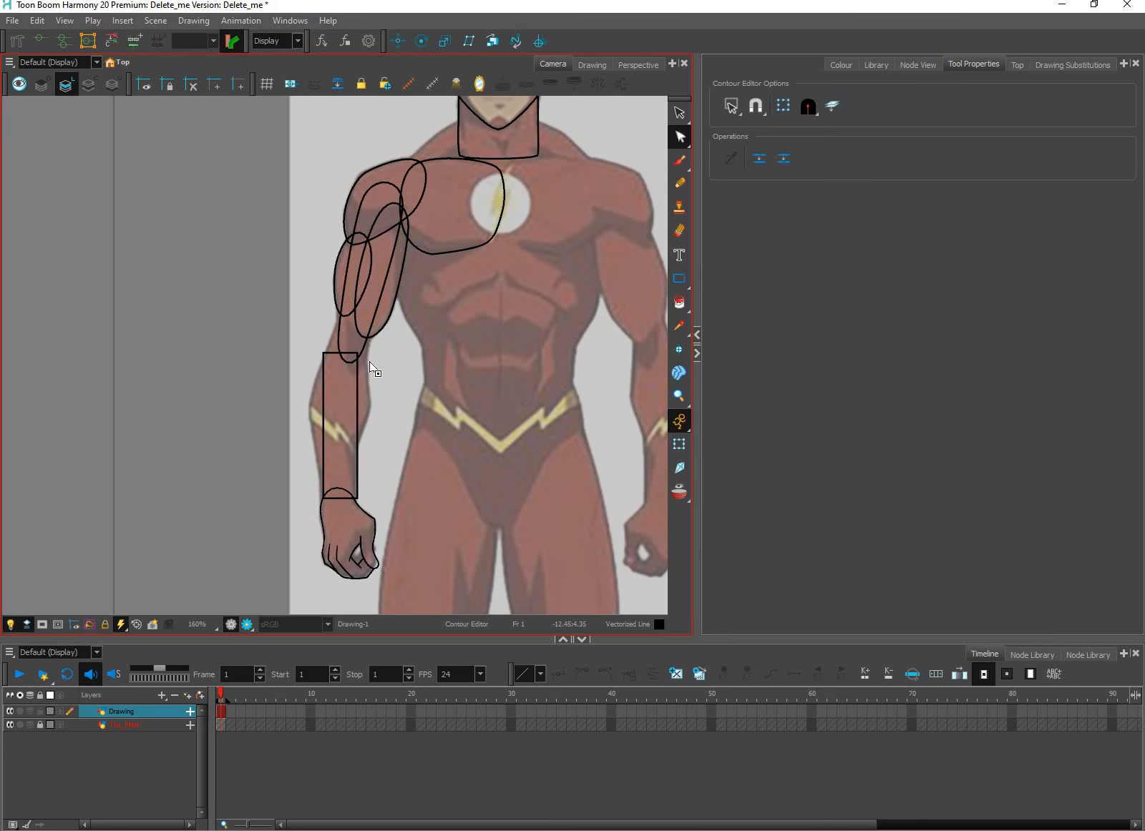
click(326, 358)
drag(358, 353, 368, 358)
drag(324, 420, 314, 417)
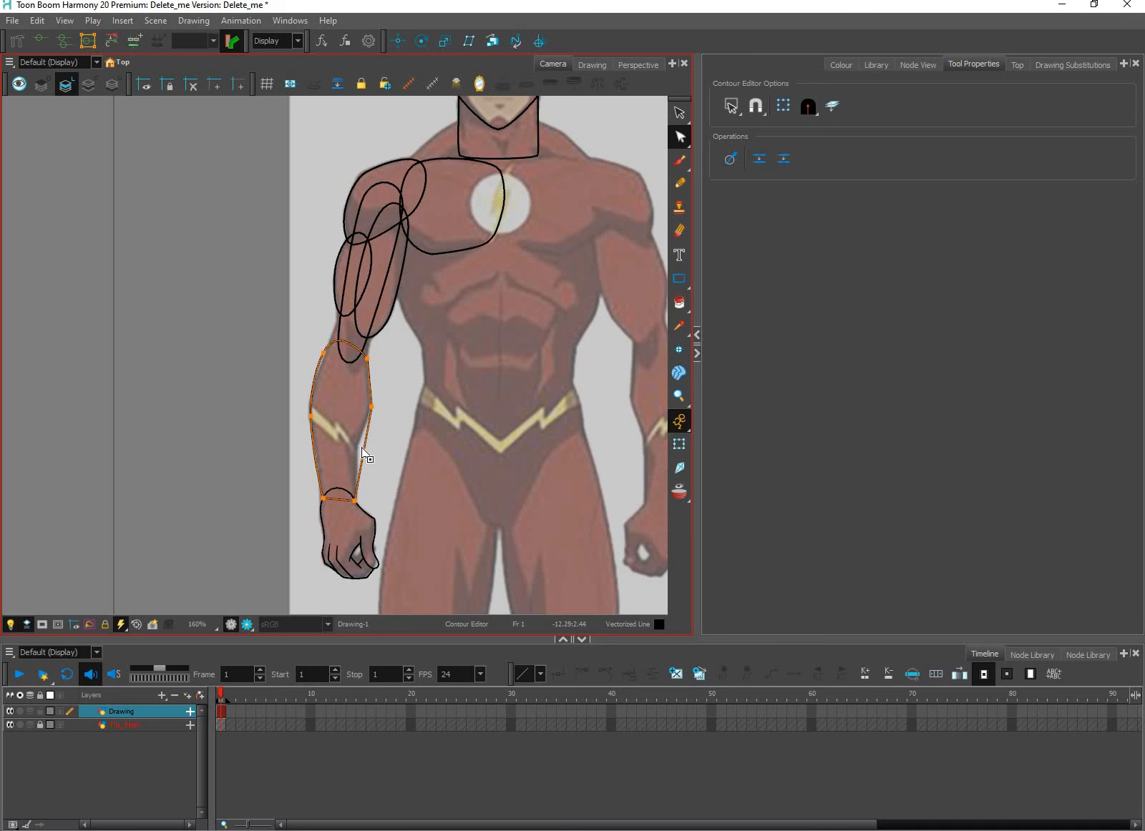
Step: Pull the forearm's inner edge in toward the wrist and round the wrist end over the top of the hand
scroll(372, 413, up, 2)
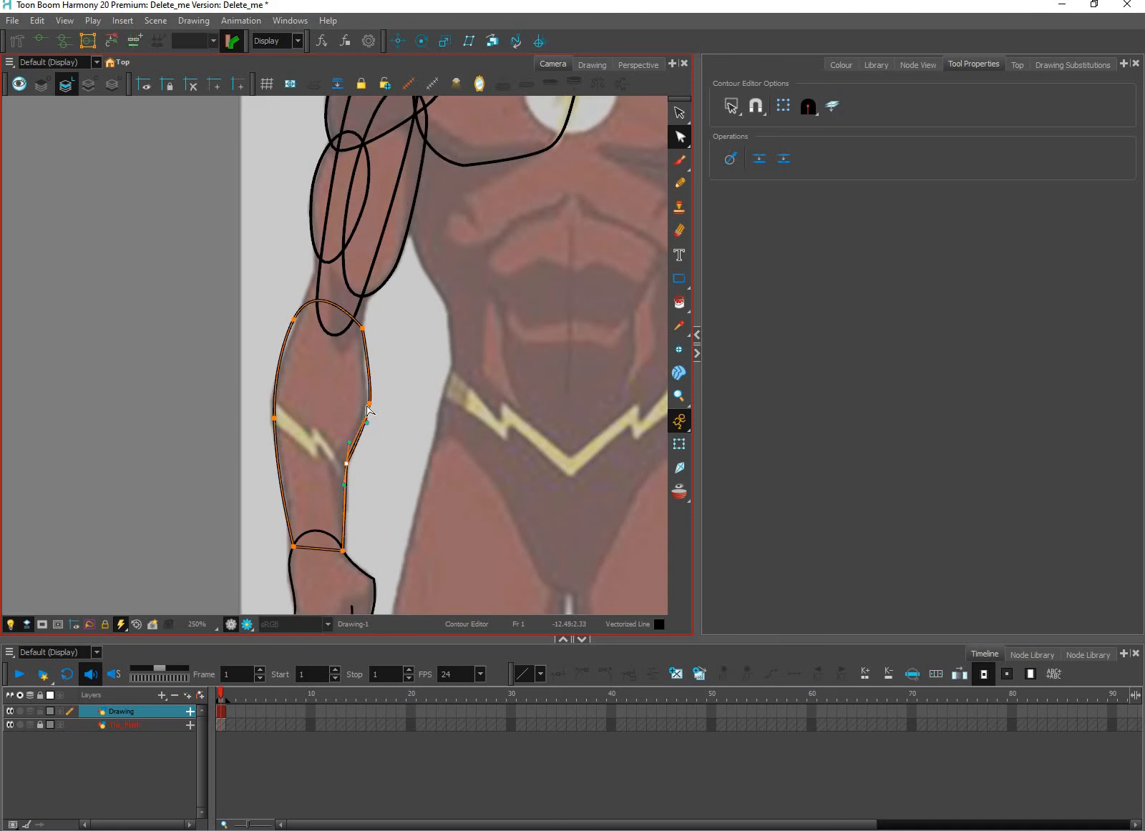
scroll(365, 366, up, 1)
drag(362, 355, 361, 324)
drag(296, 585, 360, 514)
drag(326, 571, 329, 566)
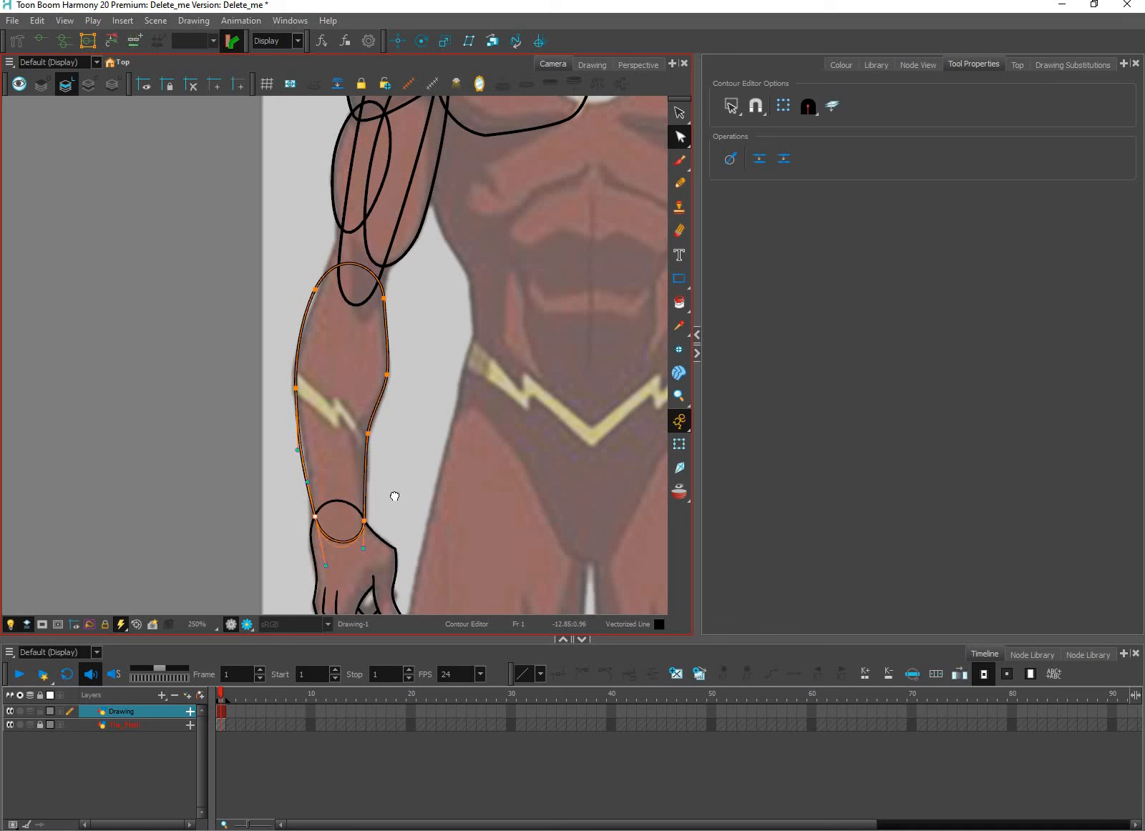
Step: Refine the outer curve of the forearm outline between the elbow and the lightning band
drag(313, 307, 310, 343)
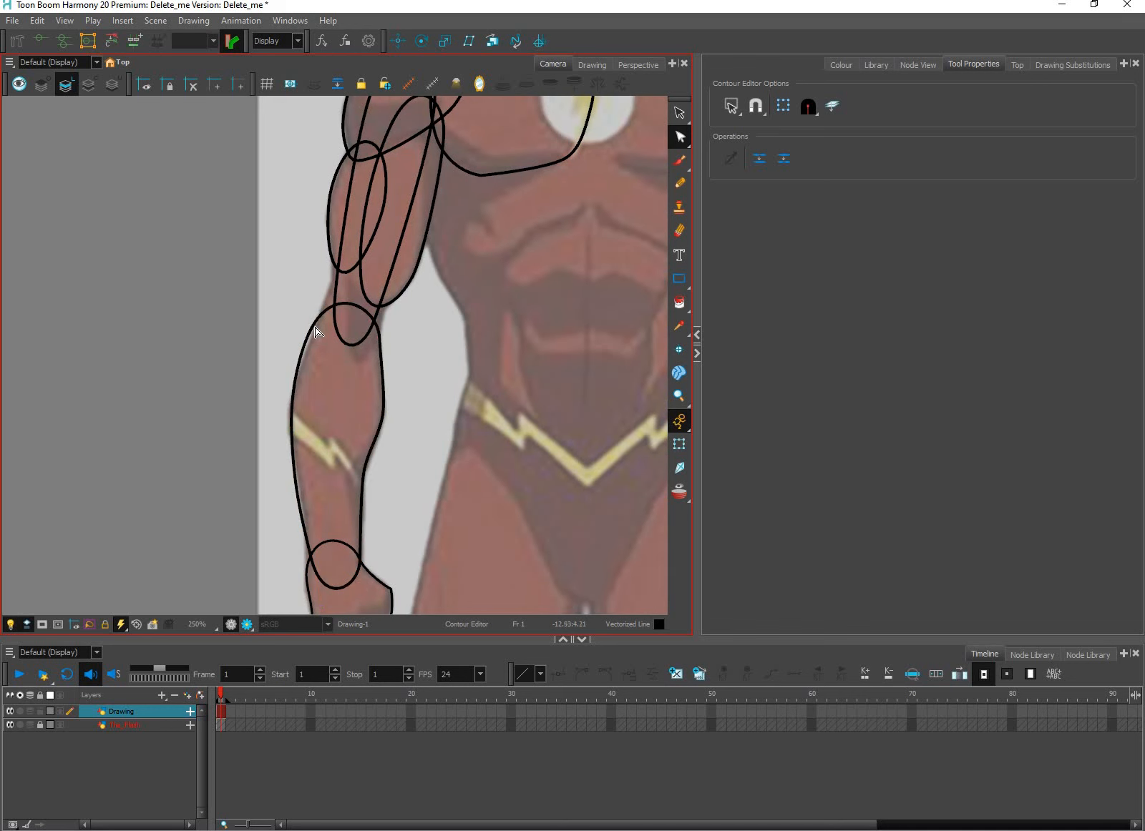
click(315, 327)
drag(348, 452, 344, 429)
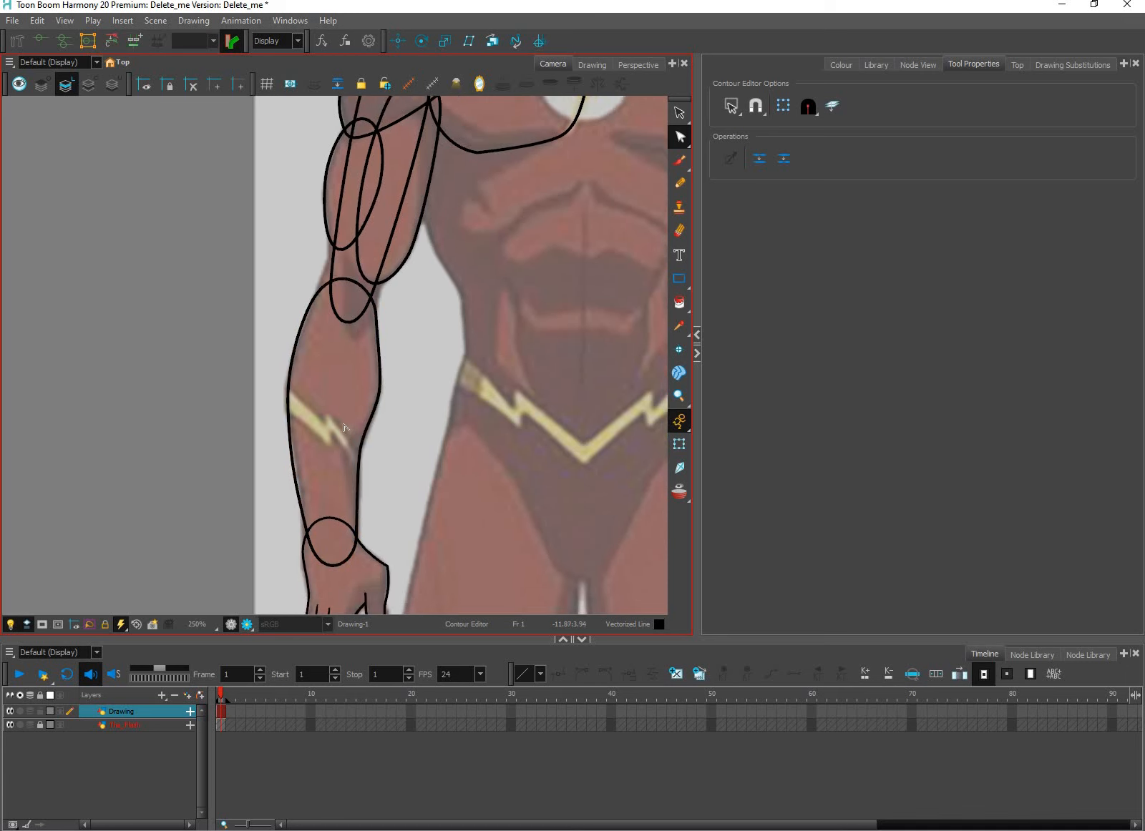
scroll(344, 429, down, 2)
click(351, 405)
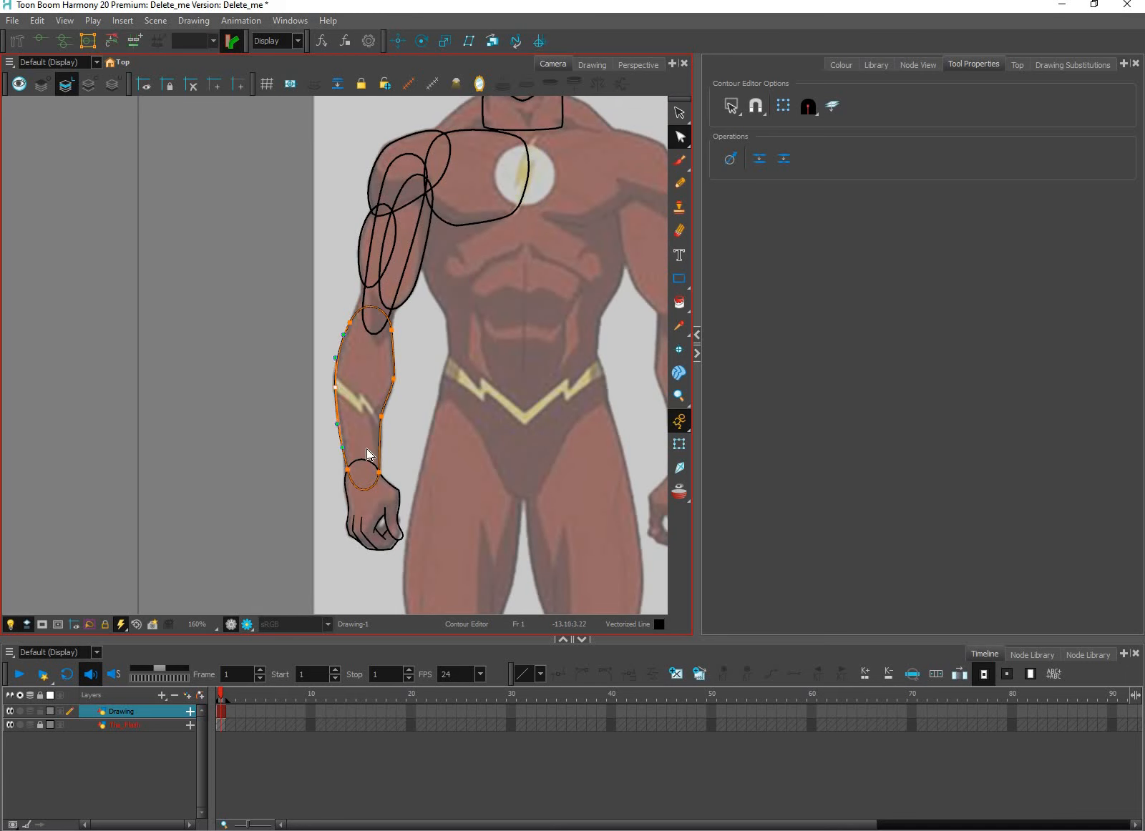
click(412, 411)
Step: Examine the traced arm against the reference, from the shoulder and elbow down to the wrist
scroll(409, 429, up, 1)
drag(407, 447, 419, 413)
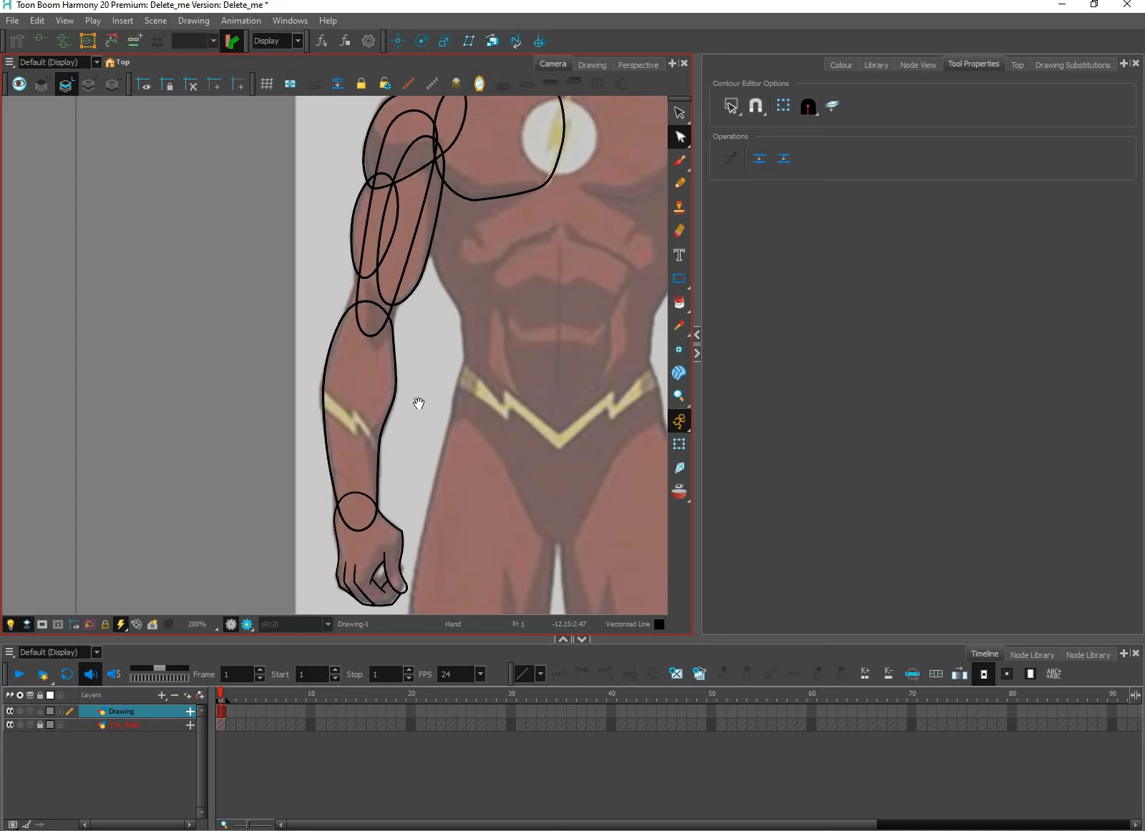
scroll(410, 385, down, 1)
scroll(388, 380, down, 1)
scroll(390, 387, up, 3)
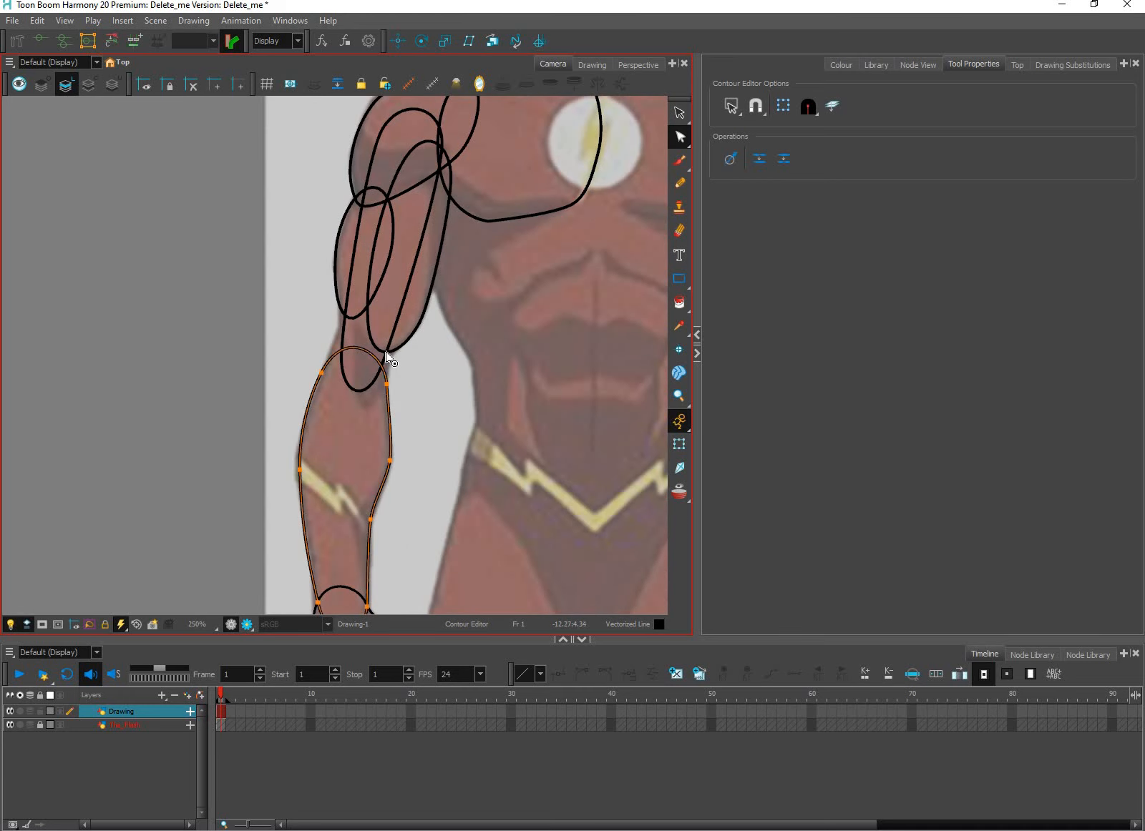
click(387, 384)
scroll(413, 398, down, 2)
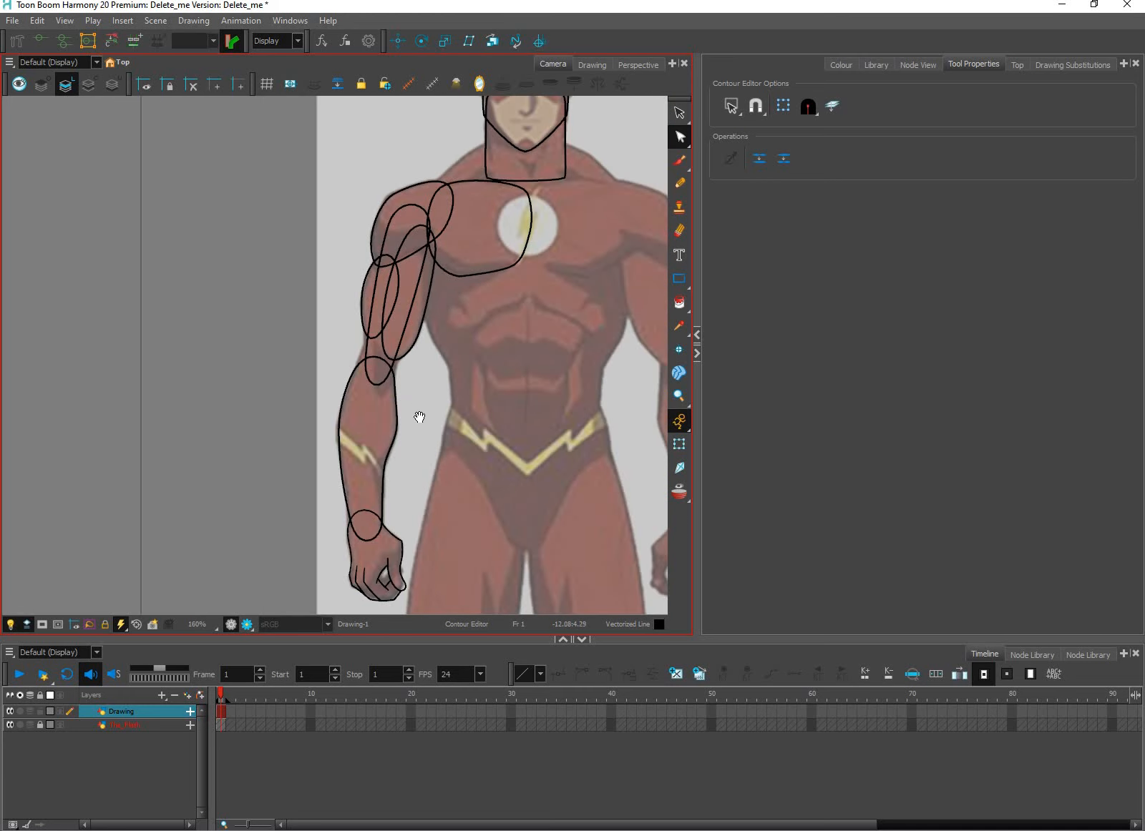
drag(408, 416, 399, 399)
drag(433, 452, 419, 440)
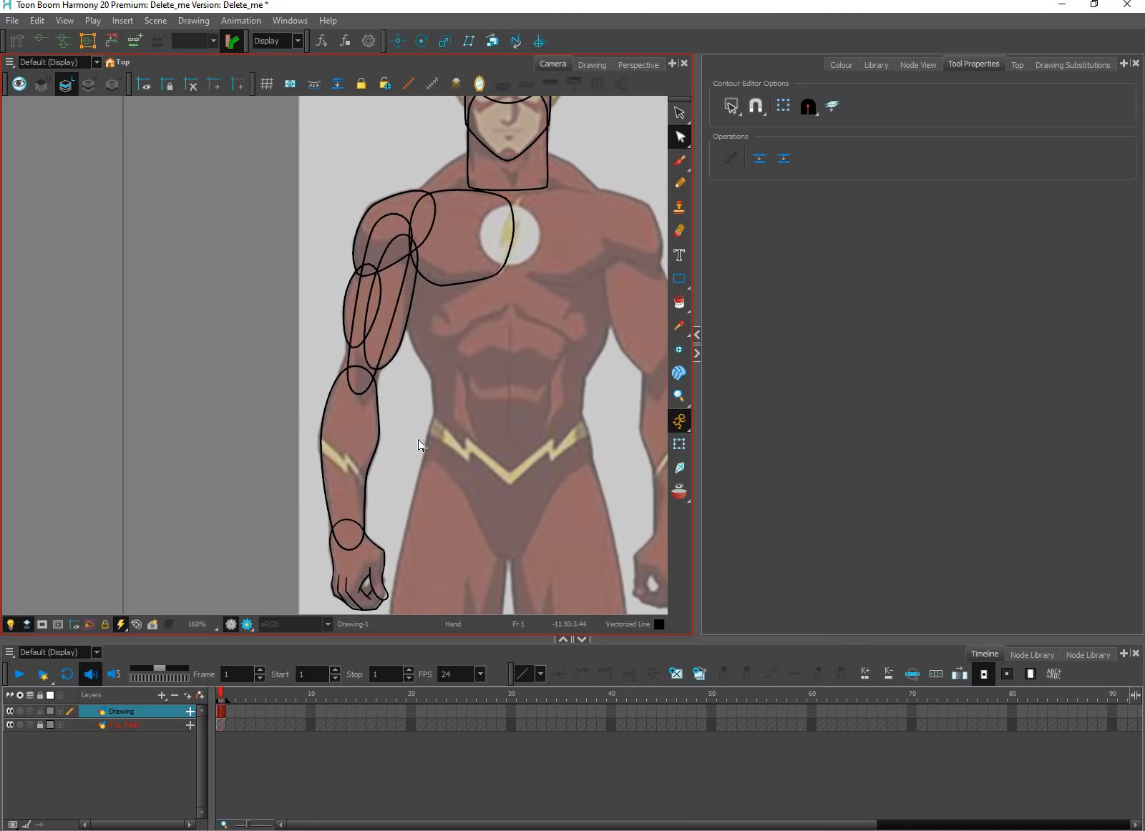
drag(584, 367, 582, 401)
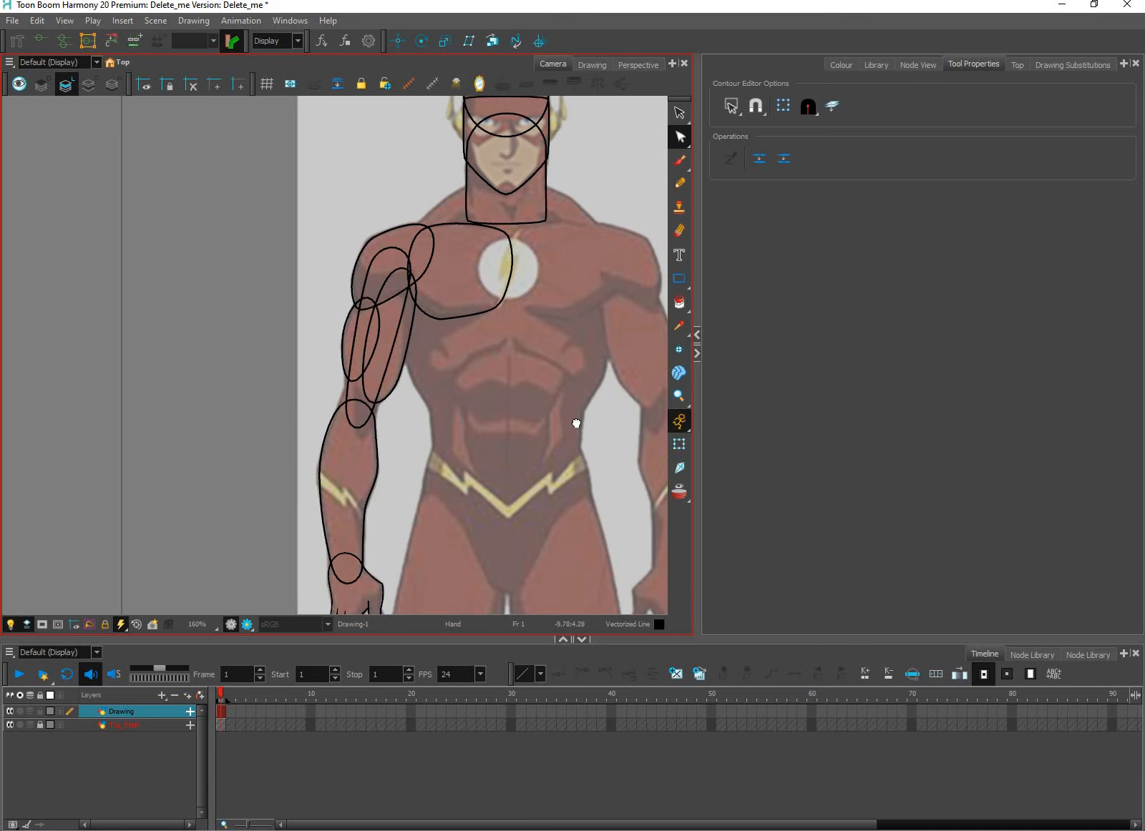
drag(523, 467, 493, 365)
scroll(501, 422, down, 1)
scroll(506, 438, up, 2)
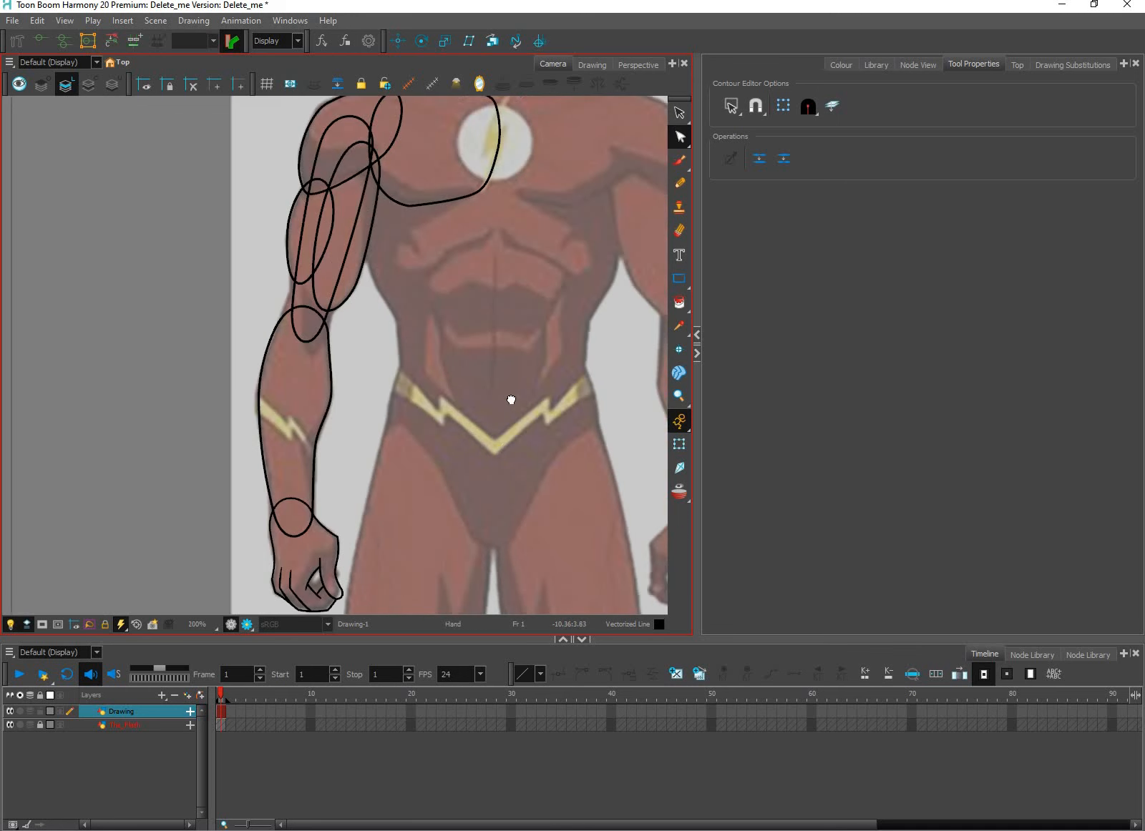
drag(508, 416, 529, 541)
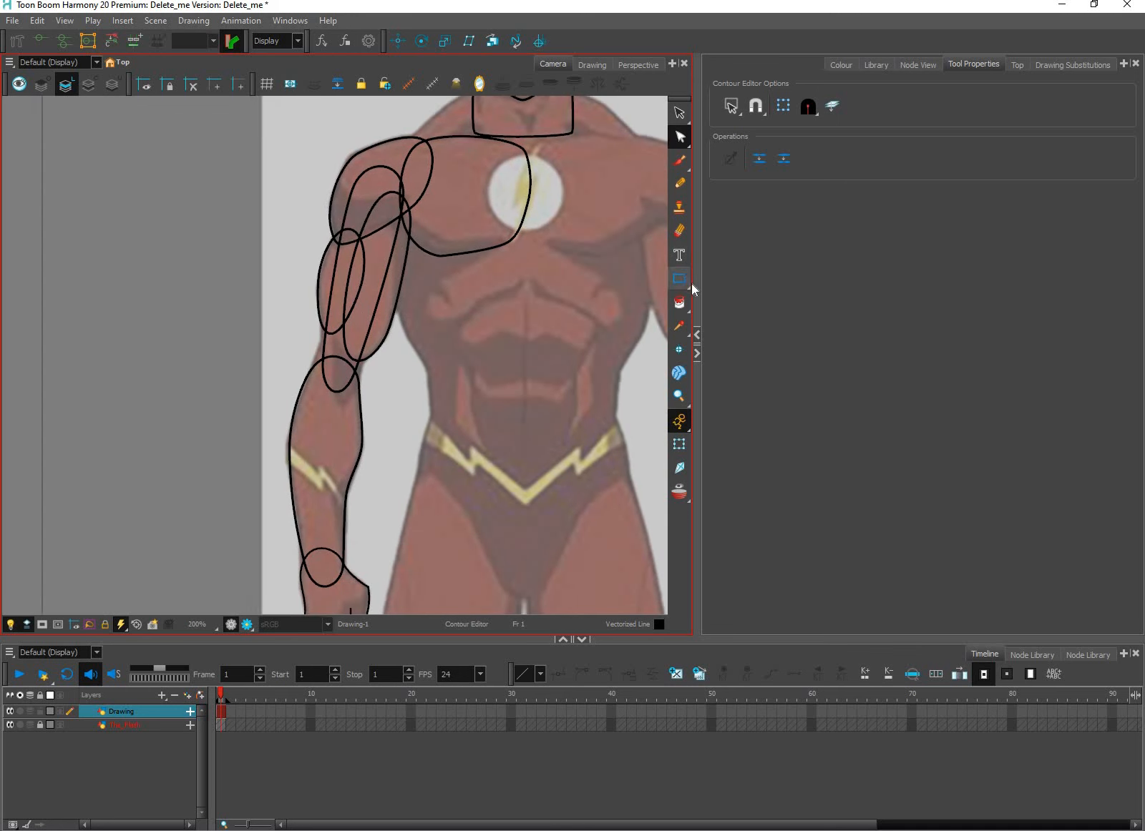
Step: Draw a circle over the elbow where the upper arm and forearm overlap, using the Ellipse tool
click(681, 282)
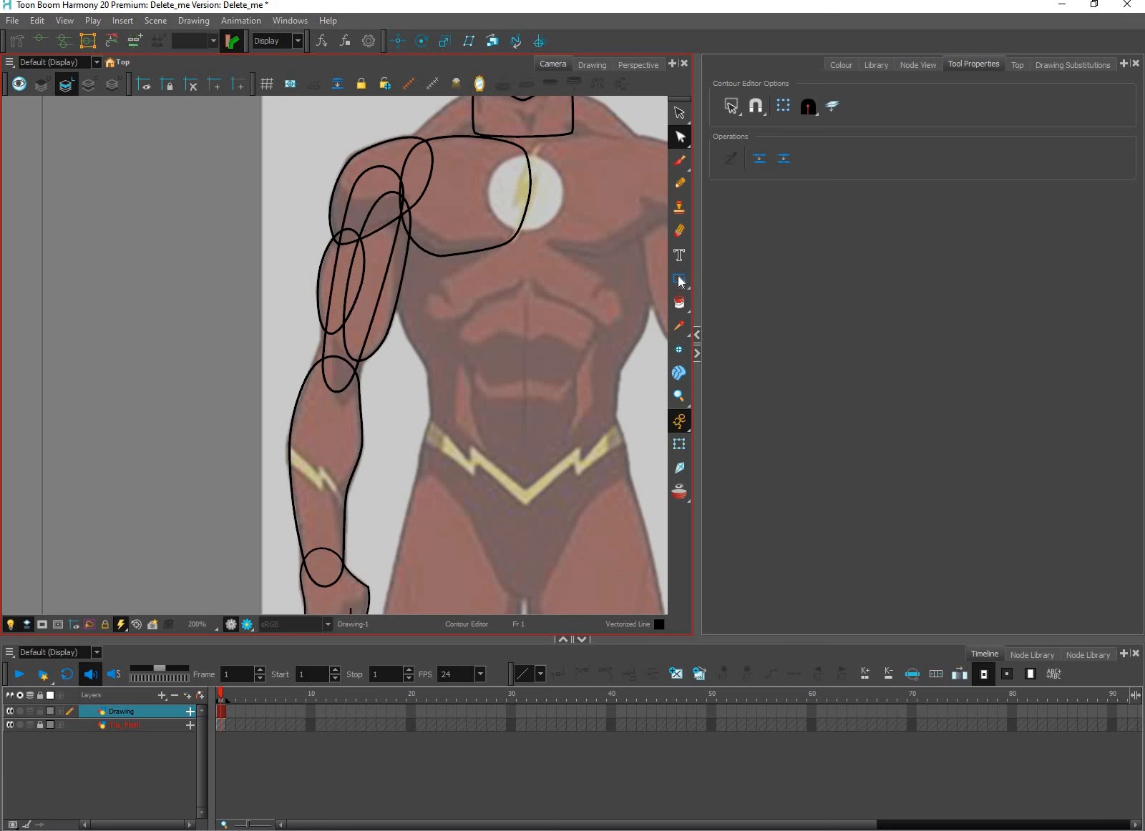
click(721, 289)
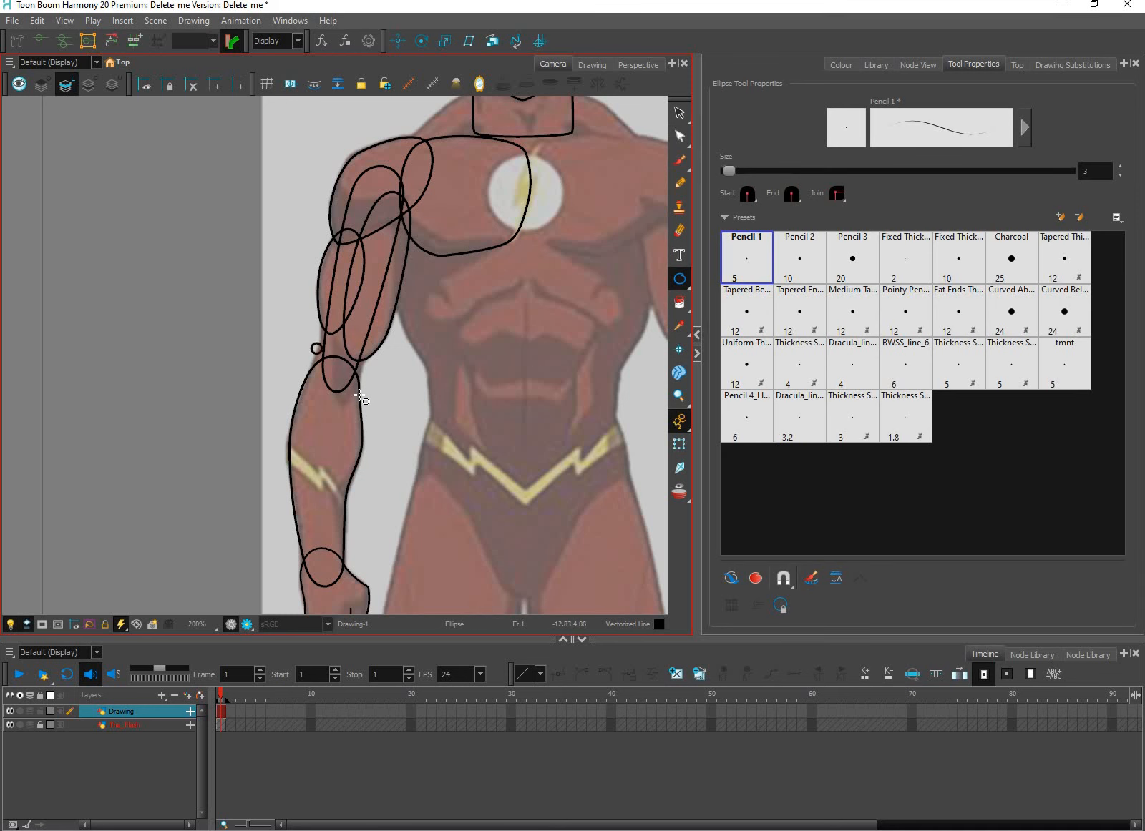
drag(360, 395, 362, 394)
Step: Recolour the elbow circle's outline with the Red swatch of the Delete_me palette
scroll(463, 410, down, 3)
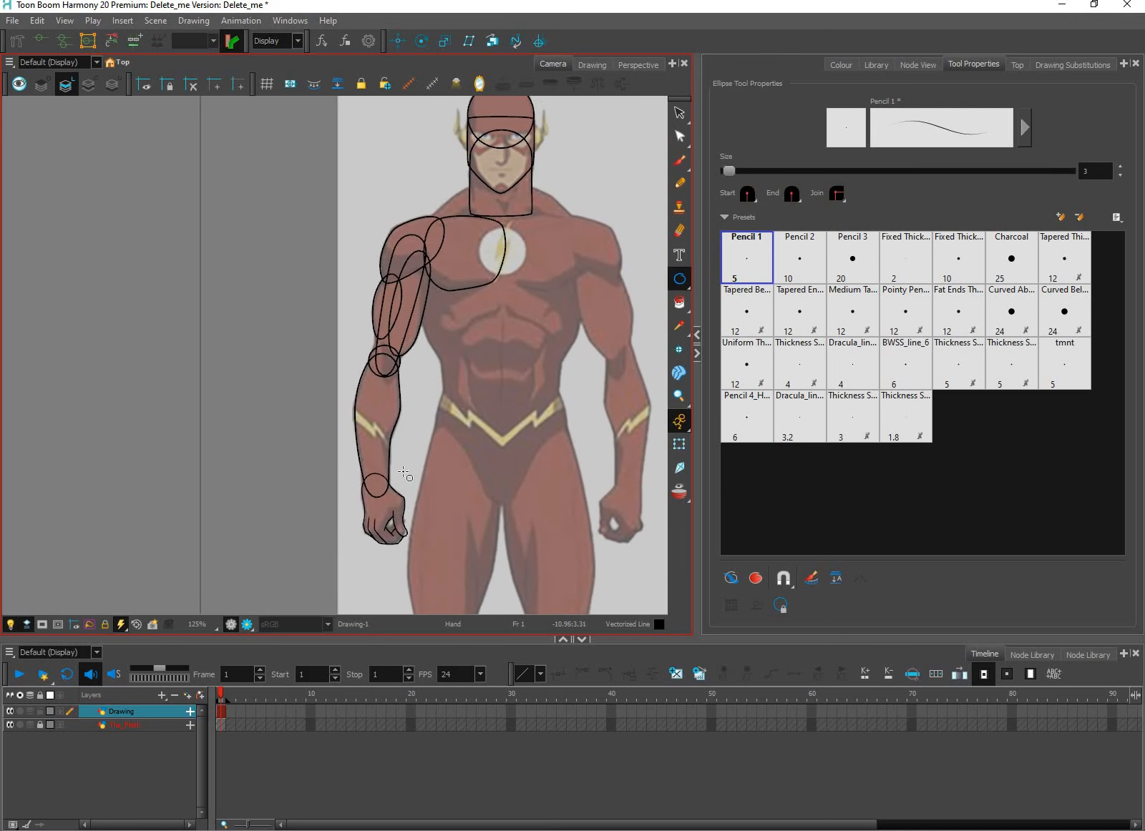
scroll(385, 466, up, 4)
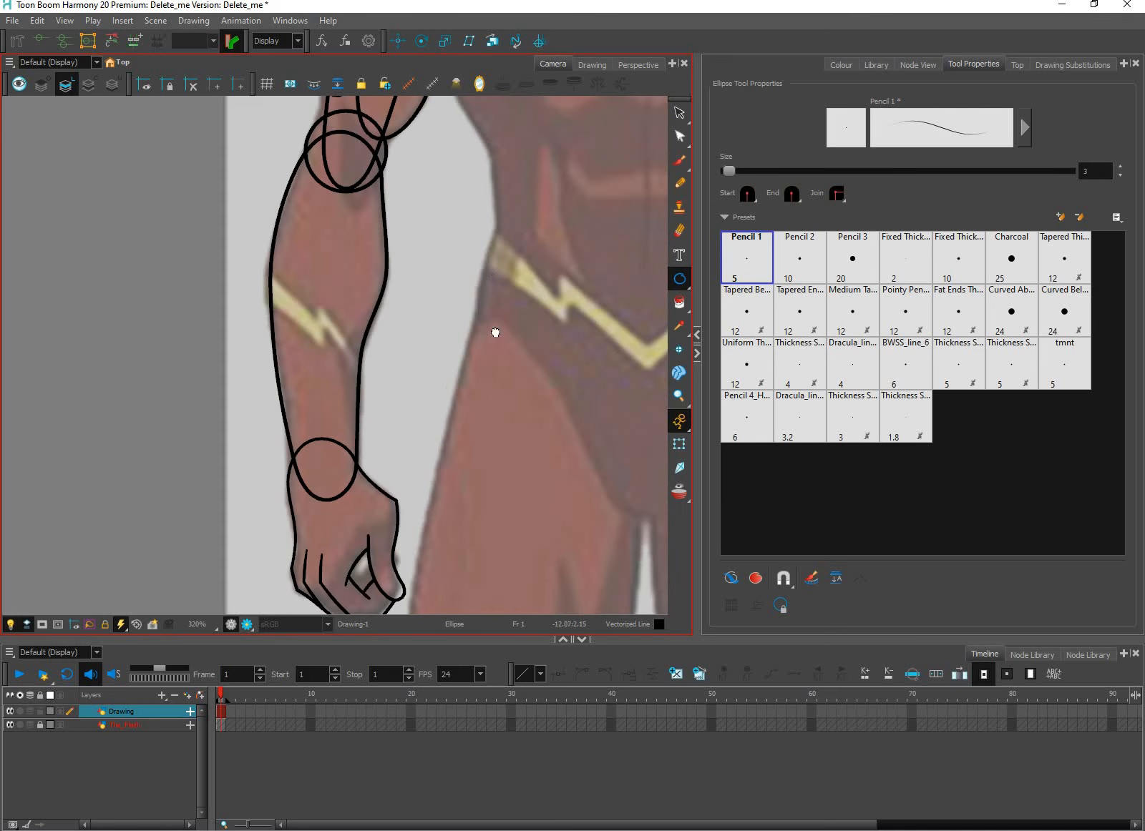
key(alt+s)
drag(404, 274, 422, 388)
click(364, 227)
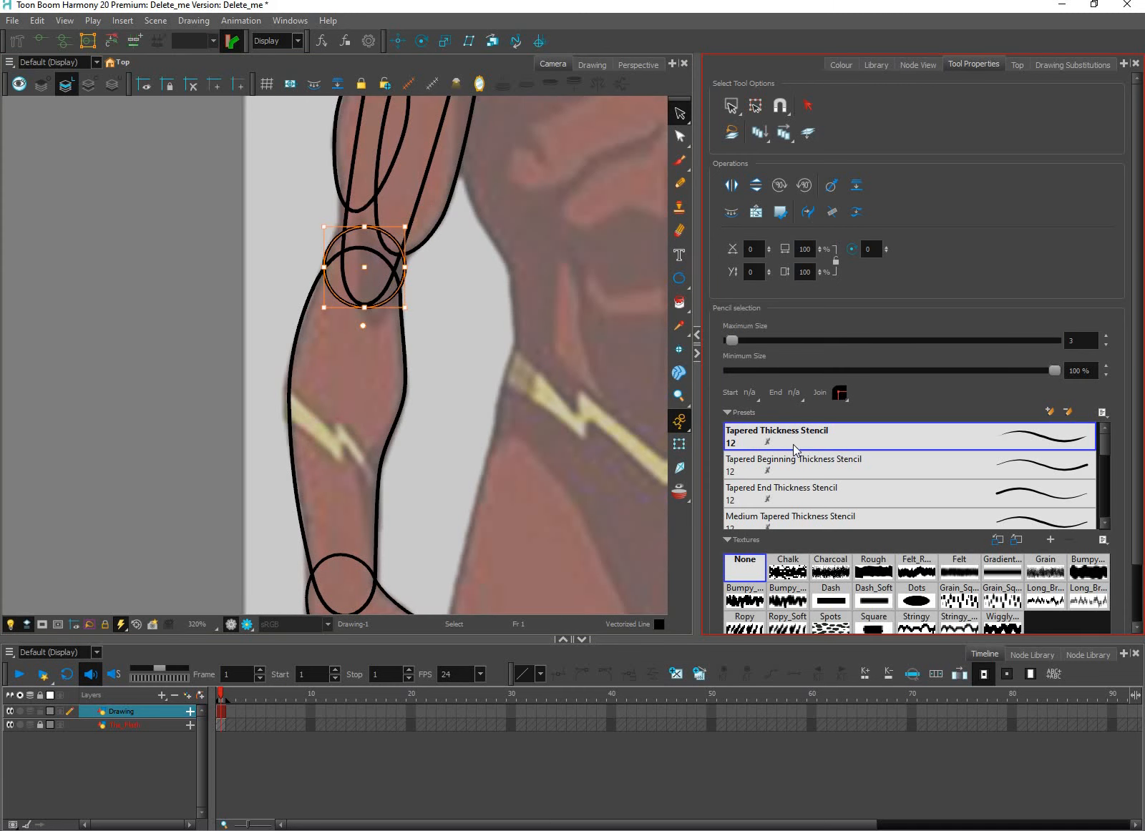
click(750, 528)
click(460, 402)
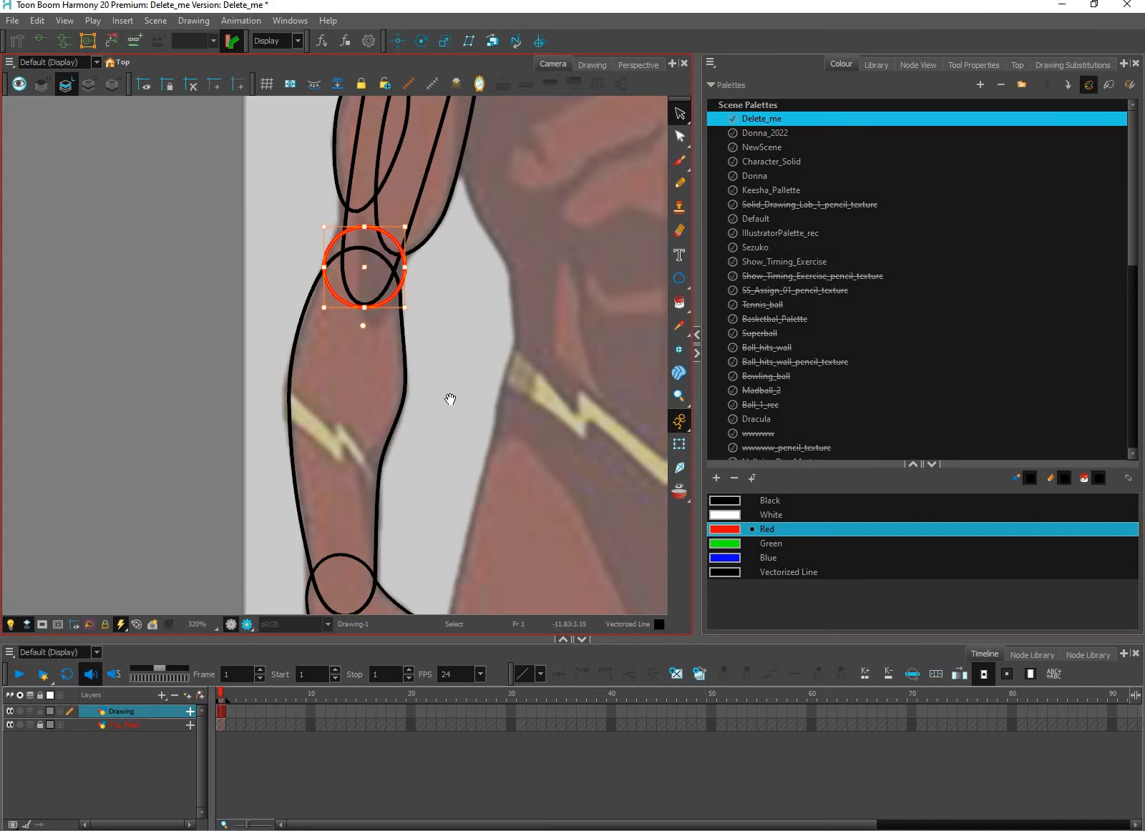
Step: Move the red circle off the elbow into the empty gap between the arm and the torso
scroll(463, 404, down, 1)
key(space)
drag(631, 323, 632, 282)
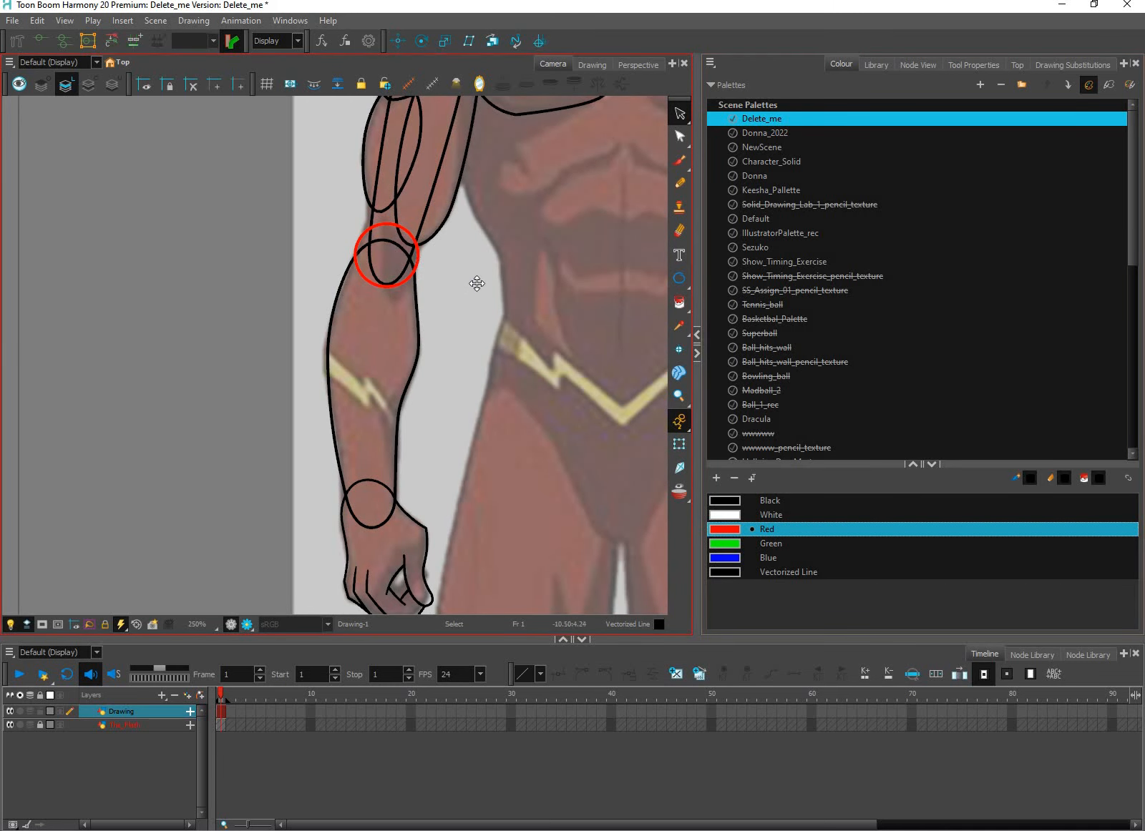
scroll(511, 355, up, 3)
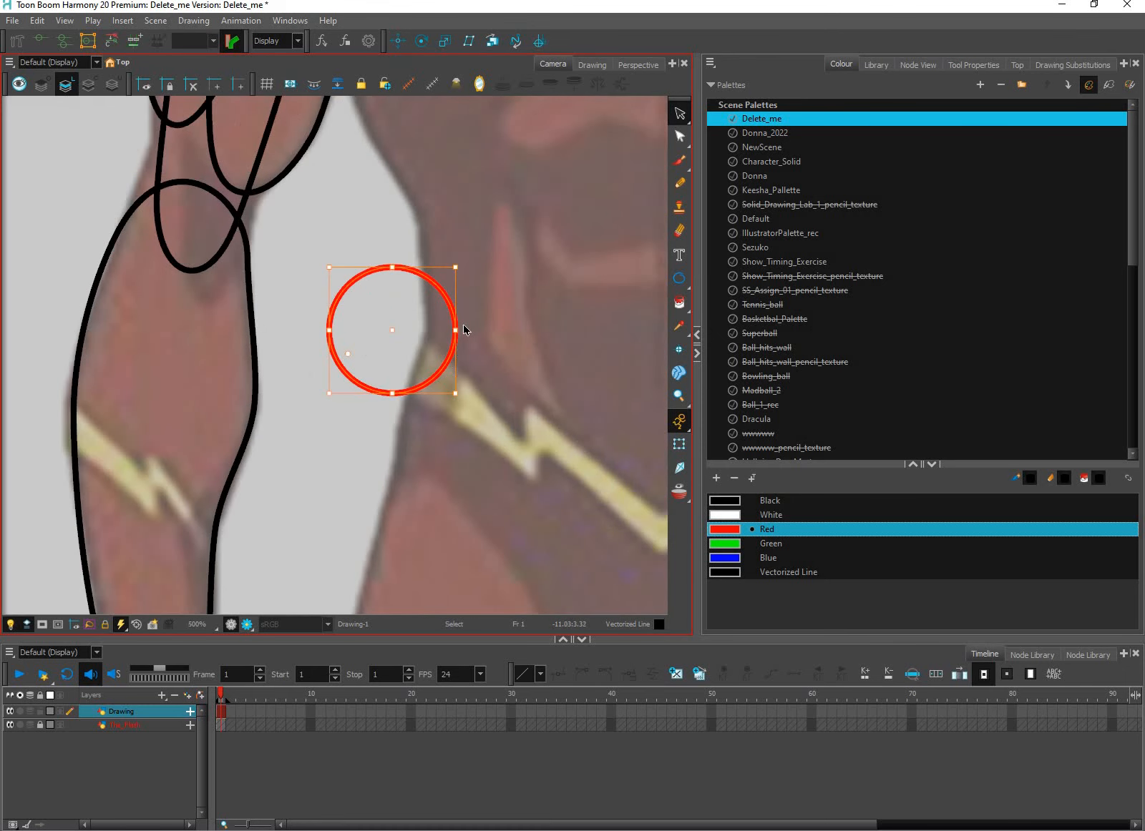
click(476, 236)
scroll(435, 270, up, 1)
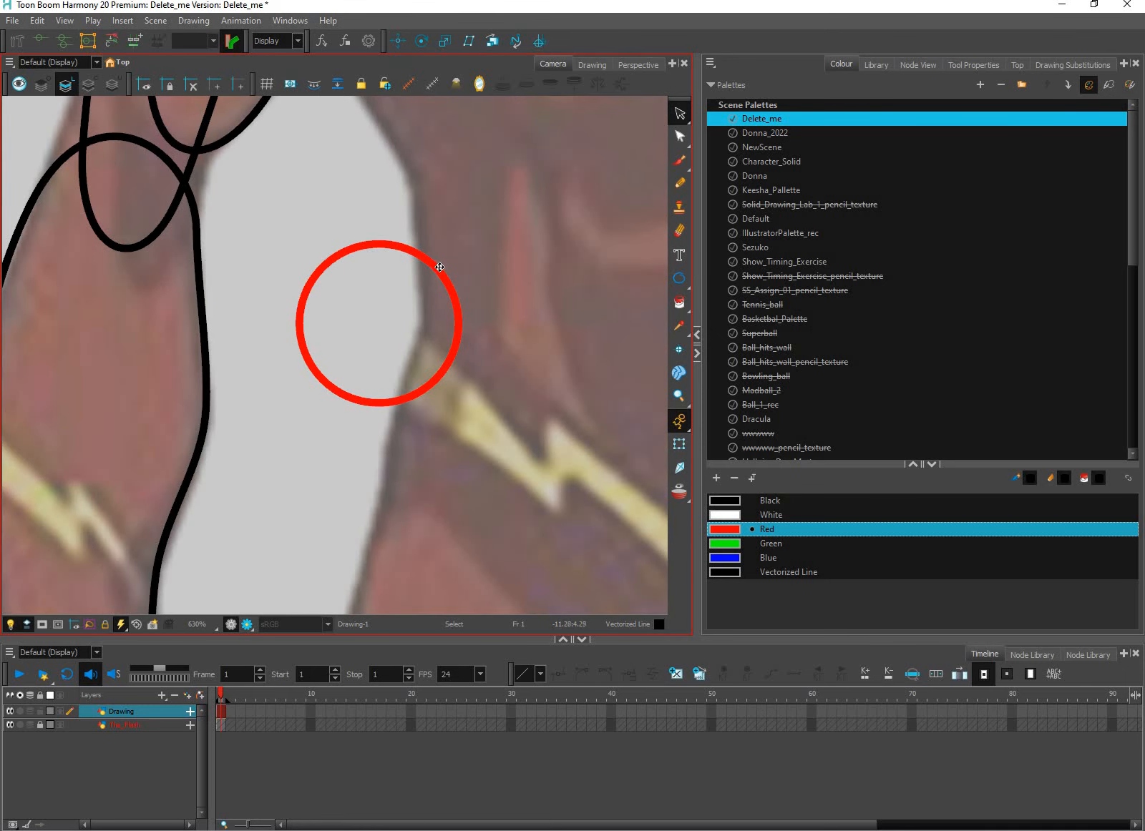
Step: Mark the centre of the red circle with a small red pencil dot
click(455, 342)
click(491, 329)
click(454, 309)
click(393, 326)
click(382, 327)
scroll(379, 326, up, 1)
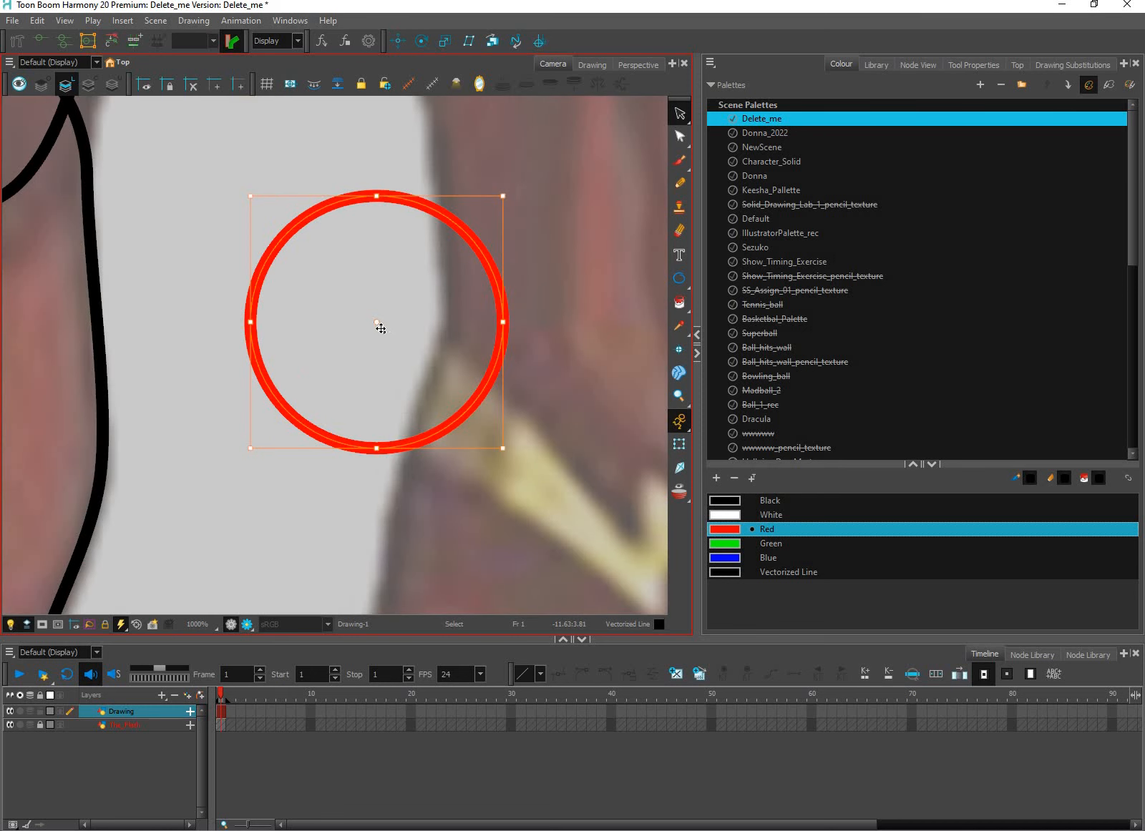
scroll(385, 345, up, 1)
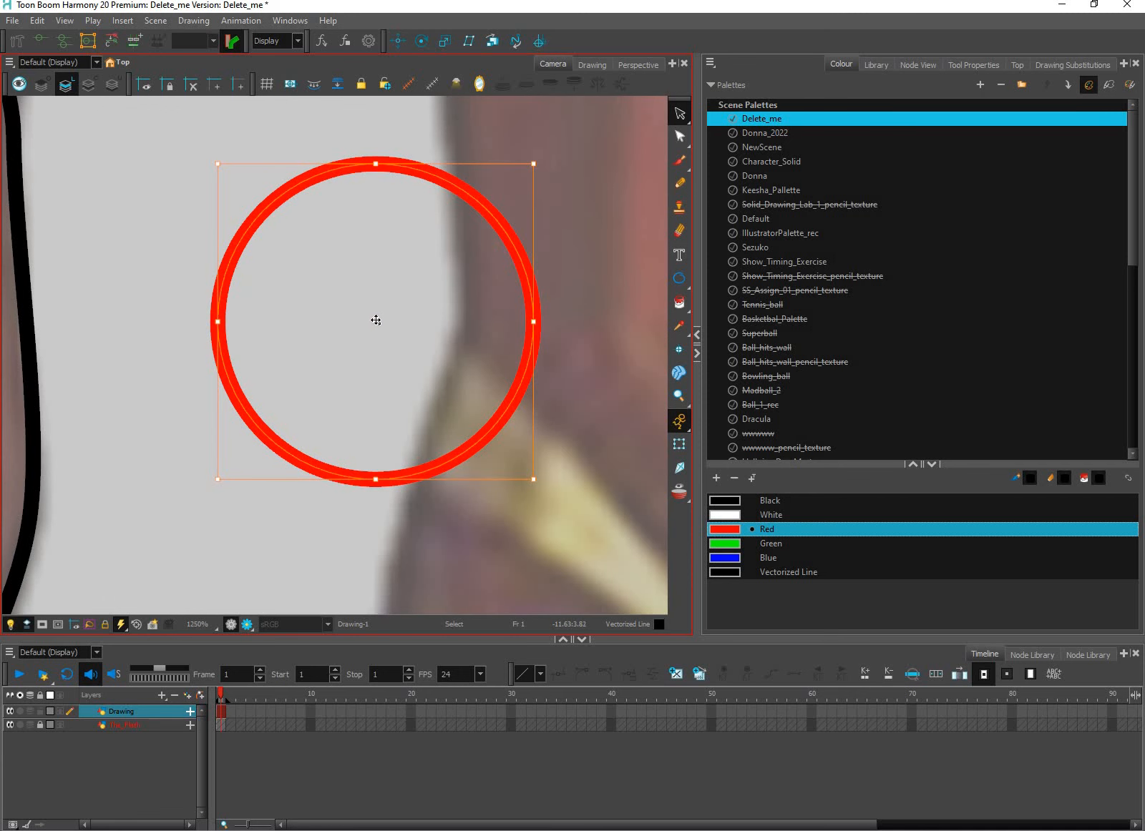
click(679, 184)
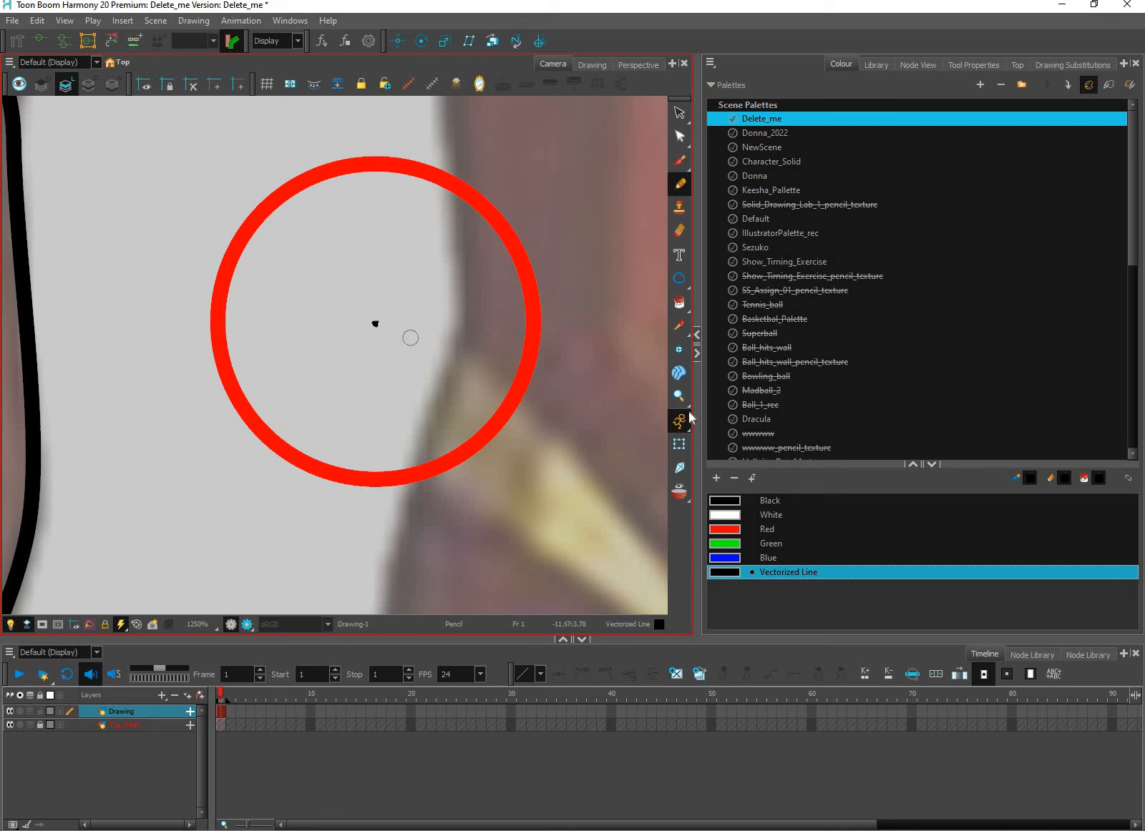
click(768, 529)
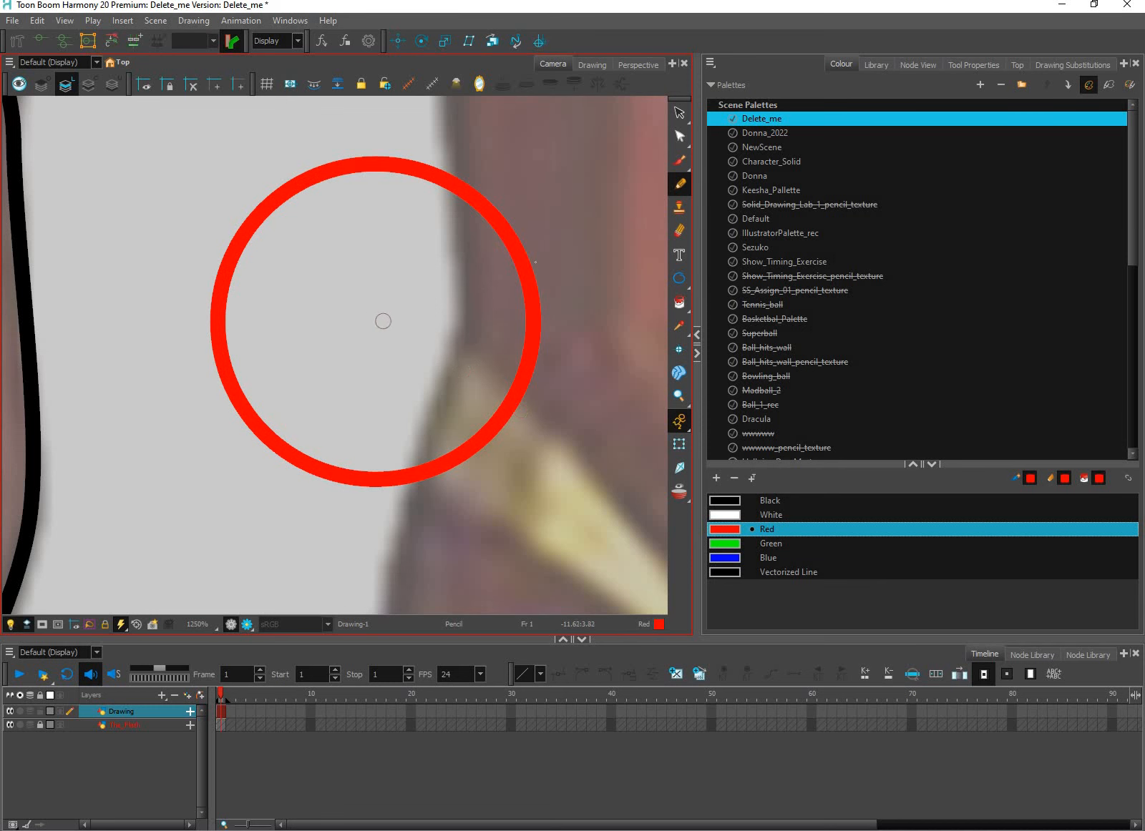
click(372, 320)
Step: Nudge the red dot slightly right and down so it sits on the circle's centre point
key(alt+s)
click(512, 250)
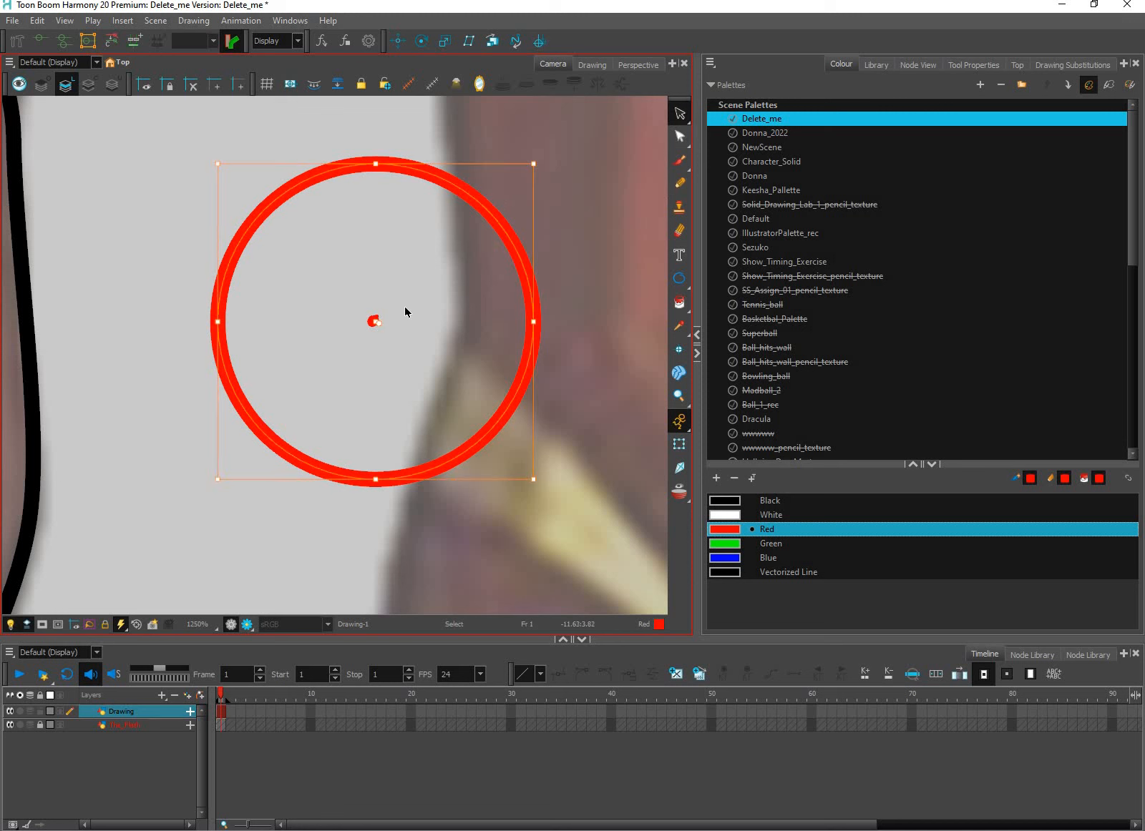
scroll(401, 322, up, 2)
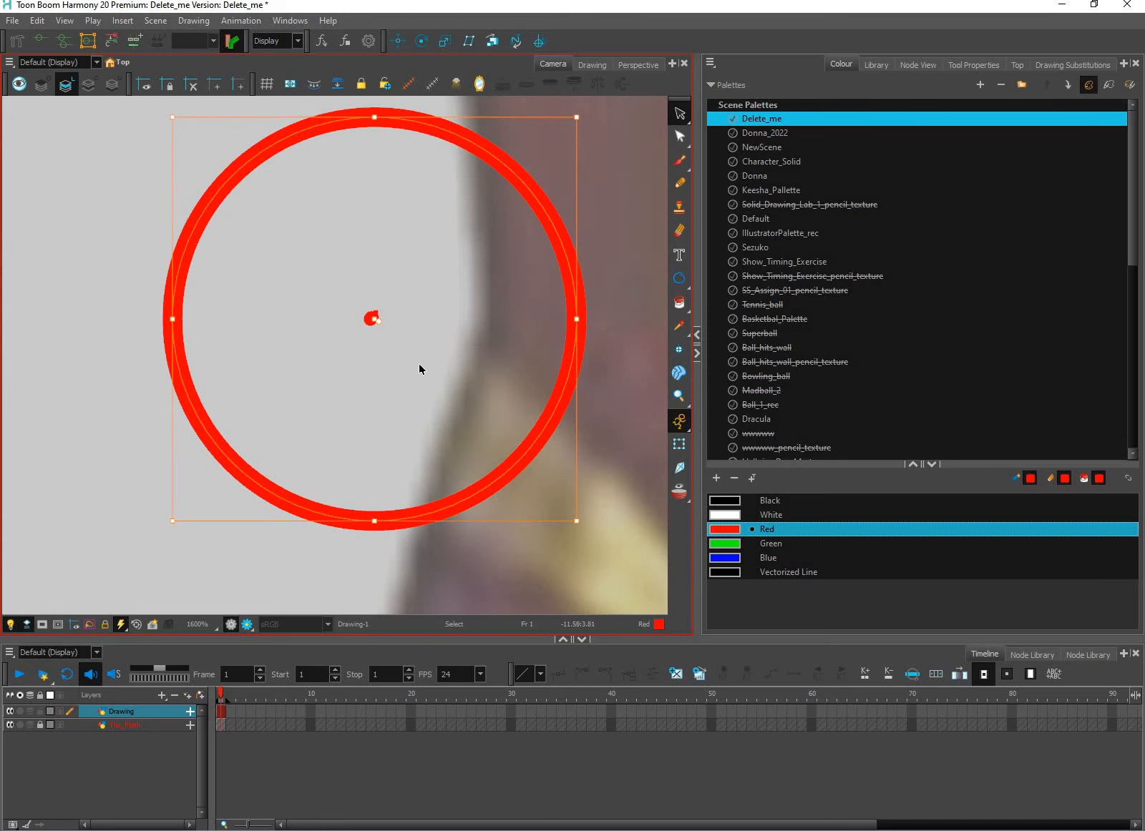
click(418, 368)
click(372, 319)
key(Right)
key(Down)
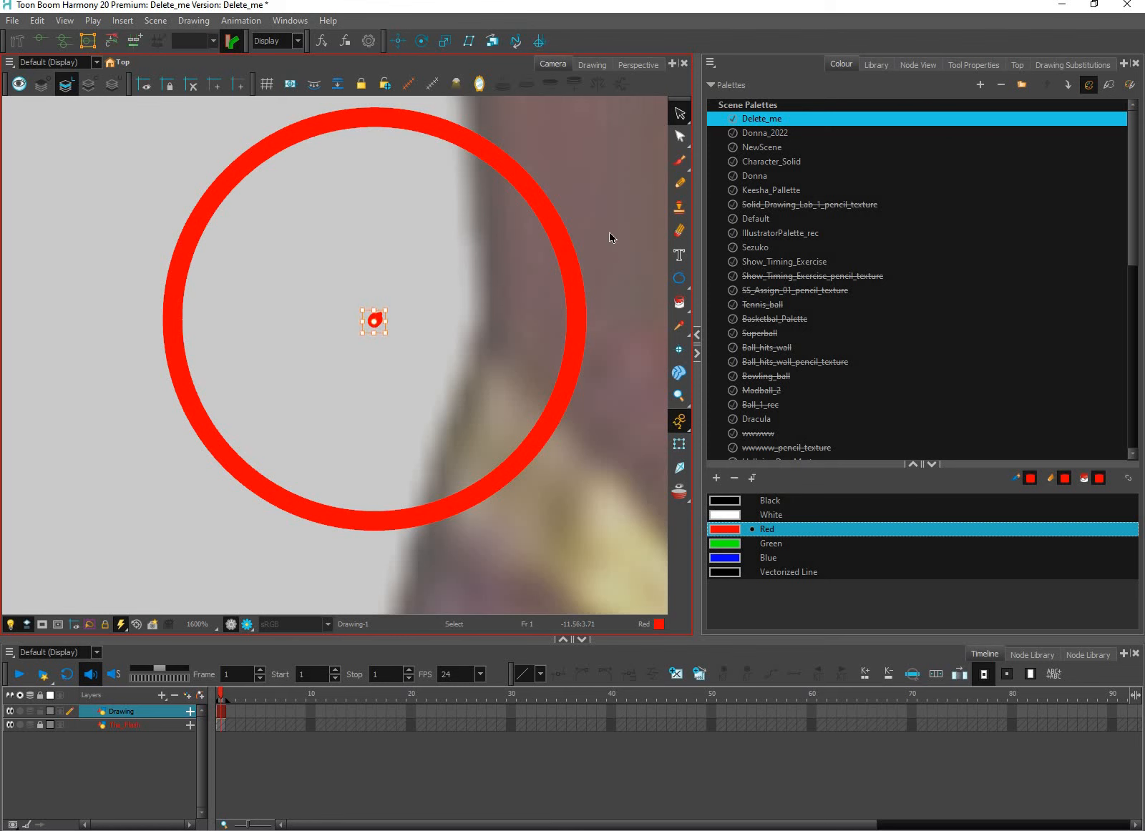
key(Right)
Step: Check the dot's alignment against the centre point of the selected red circle
click(543, 396)
drag(610, 220, 561, 254)
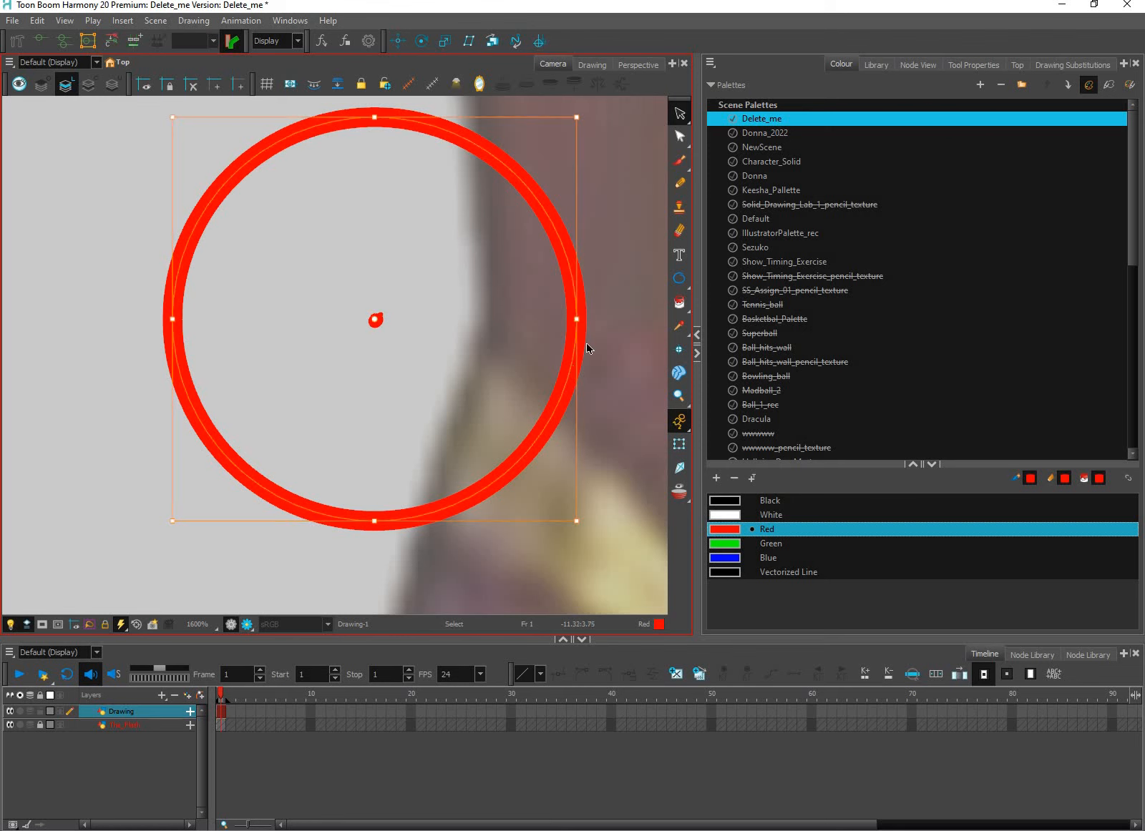
click(537, 372)
drag(541, 387, 592, 382)
scroll(594, 385, down, 4)
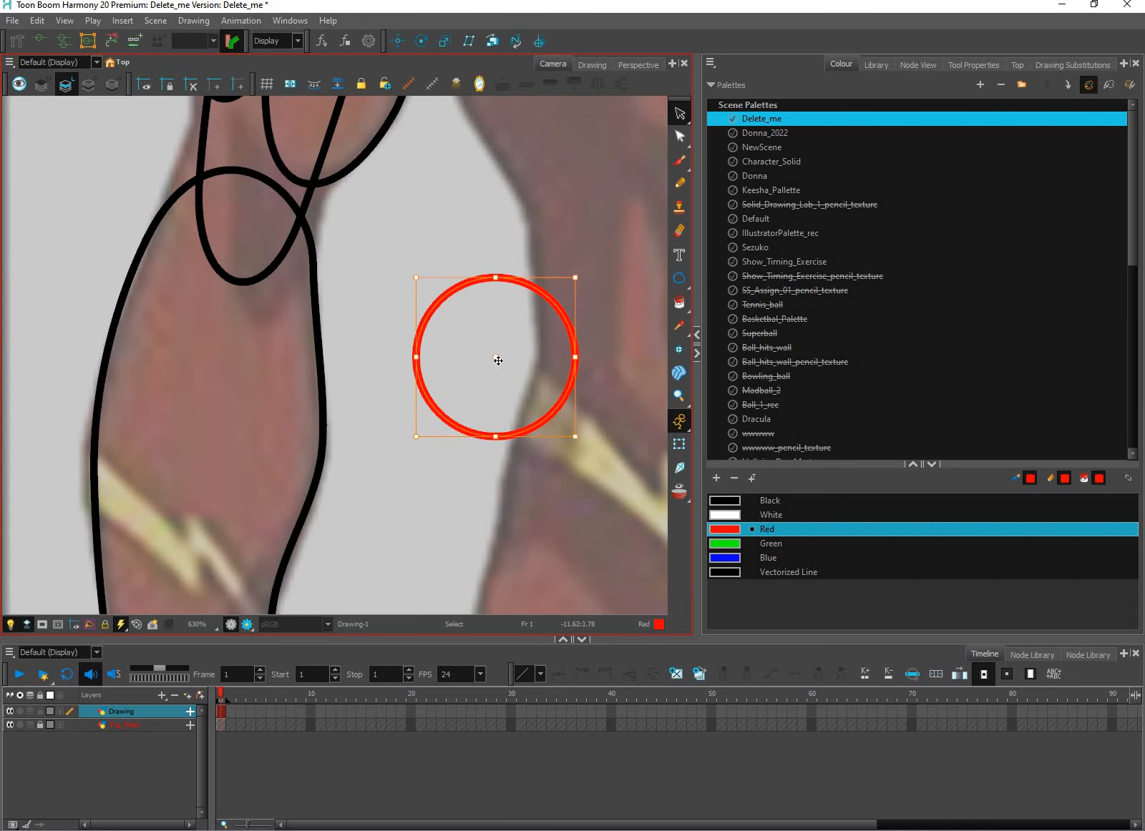
scroll(498, 361, up, 4)
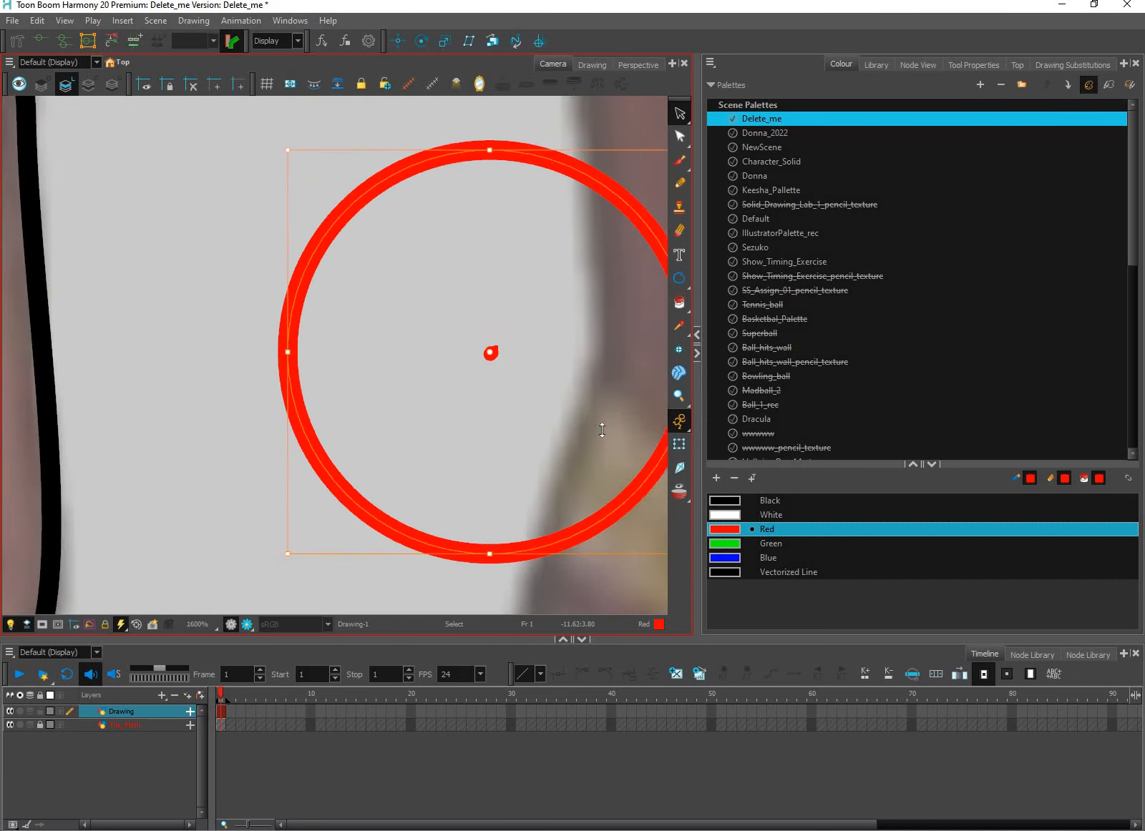
Step: Move the red circle together with its centre dot onto the elbow, where the upper arm and forearm outlines overlap
scroll(544, 429, down, 5)
click(550, 434)
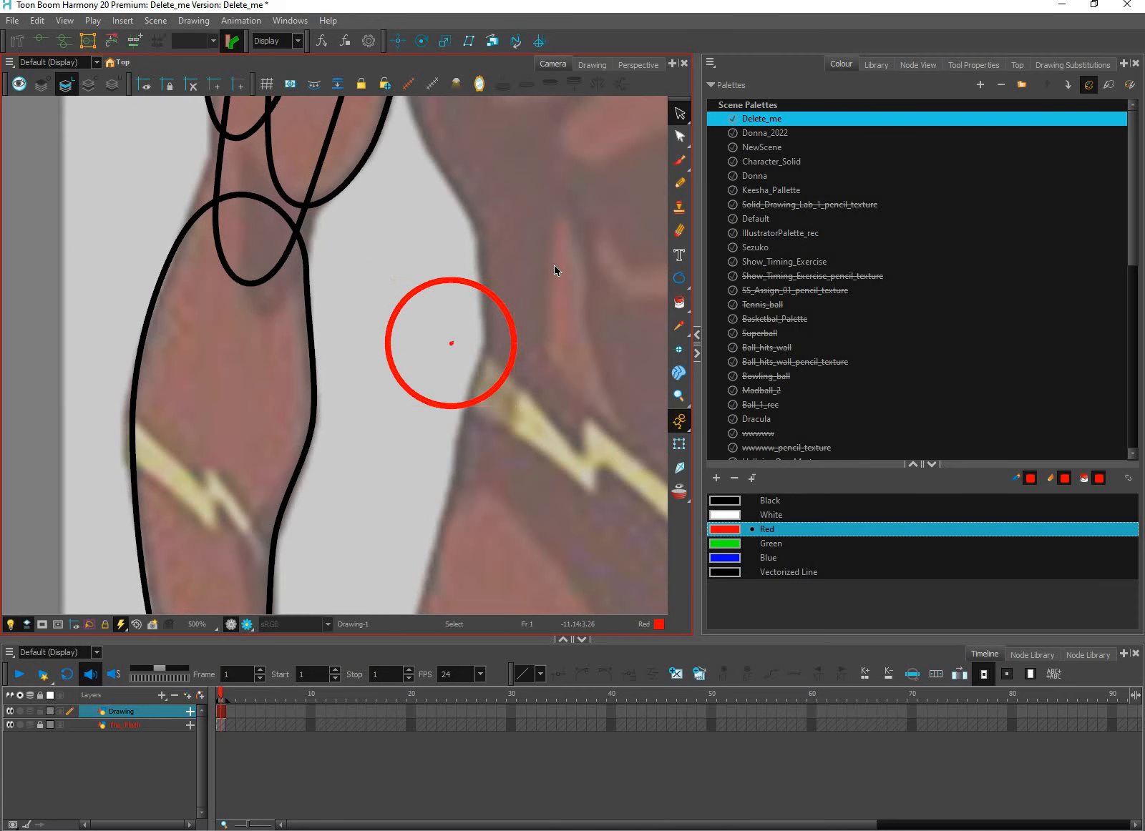
drag(555, 266, 396, 431)
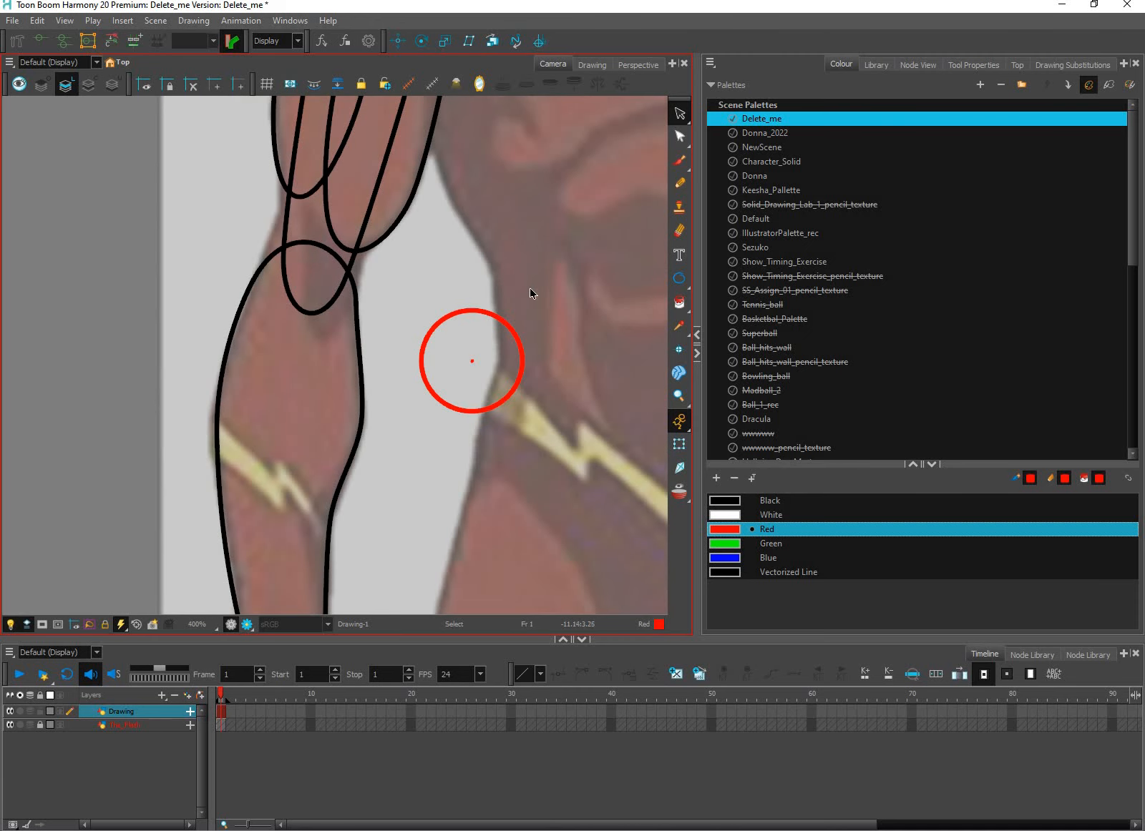
drag(515, 432, 513, 432)
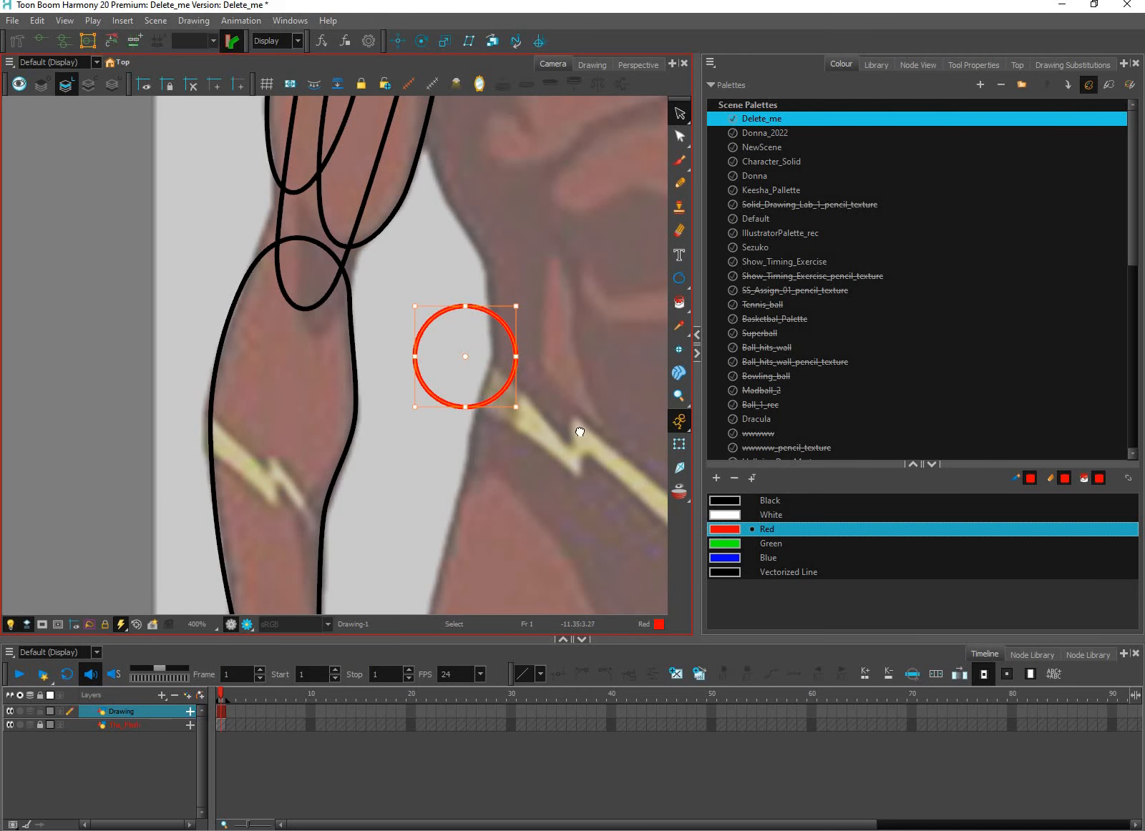
click(514, 435)
drag(426, 300, 447, 383)
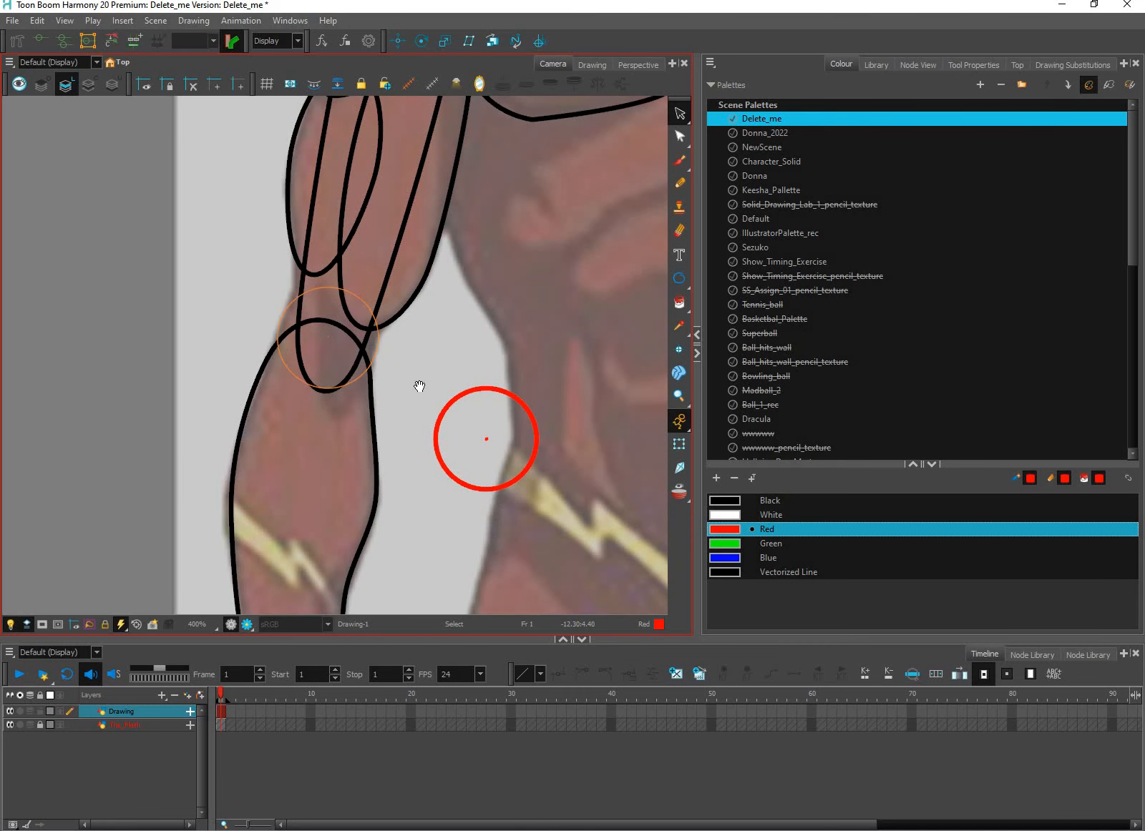
key(ctrl+z)
drag(425, 386, 445, 331)
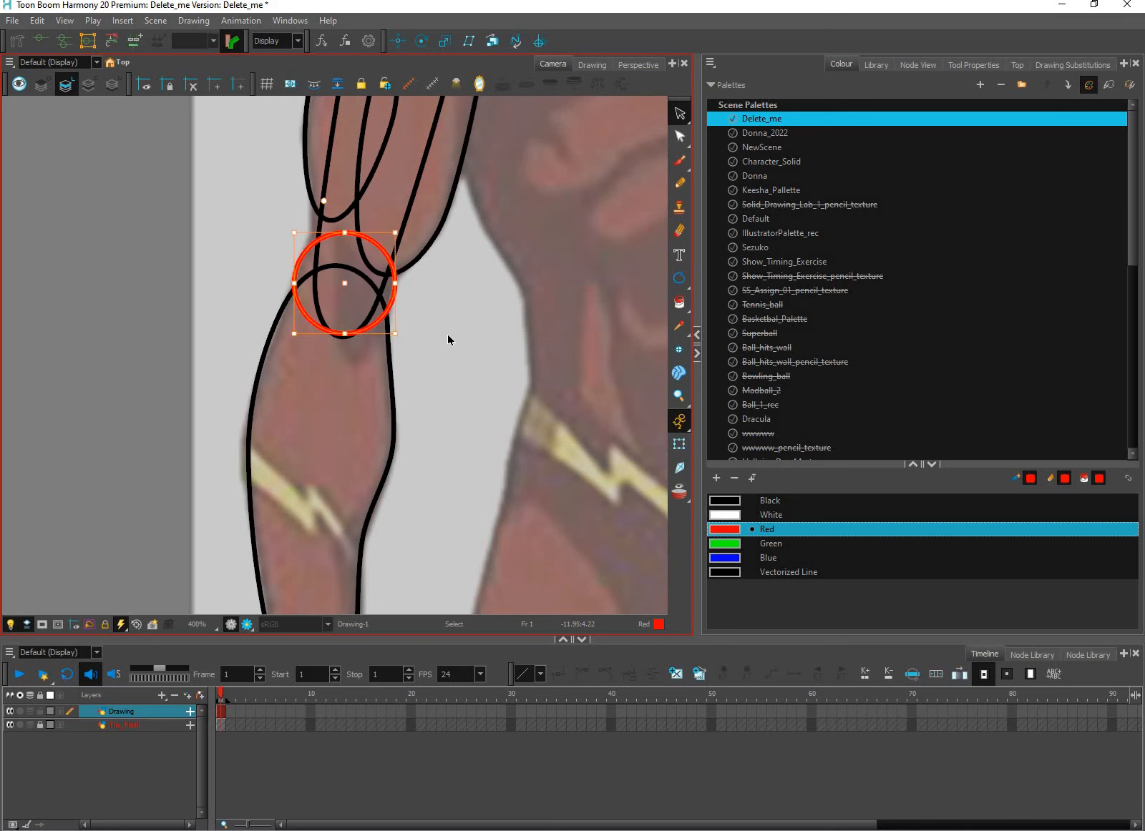
key(Down)
key(Up)
scroll(470, 350, down, 3)
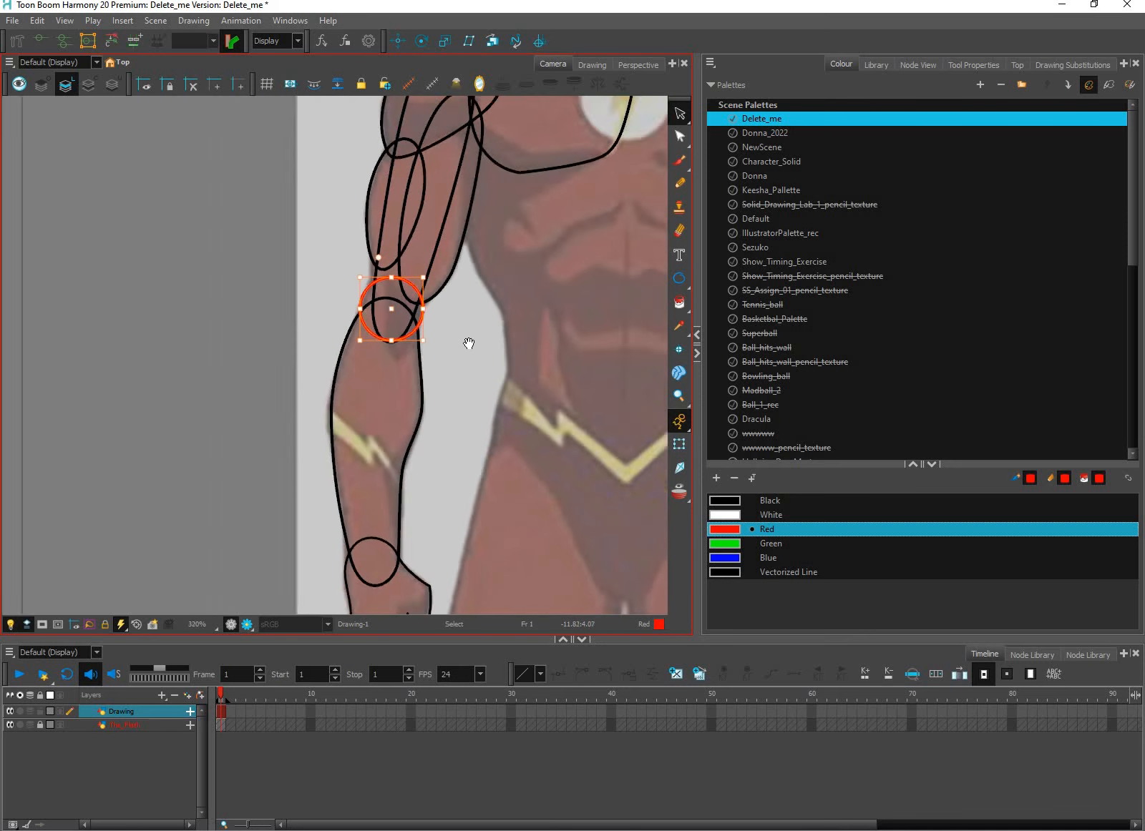
Step: Place a copy of the red circle and its centre dot over the wrist
drag(463, 385, 454, 329)
scroll(460, 354, up, 2)
drag(381, 226, 356, 532)
drag(370, 469, 380, 478)
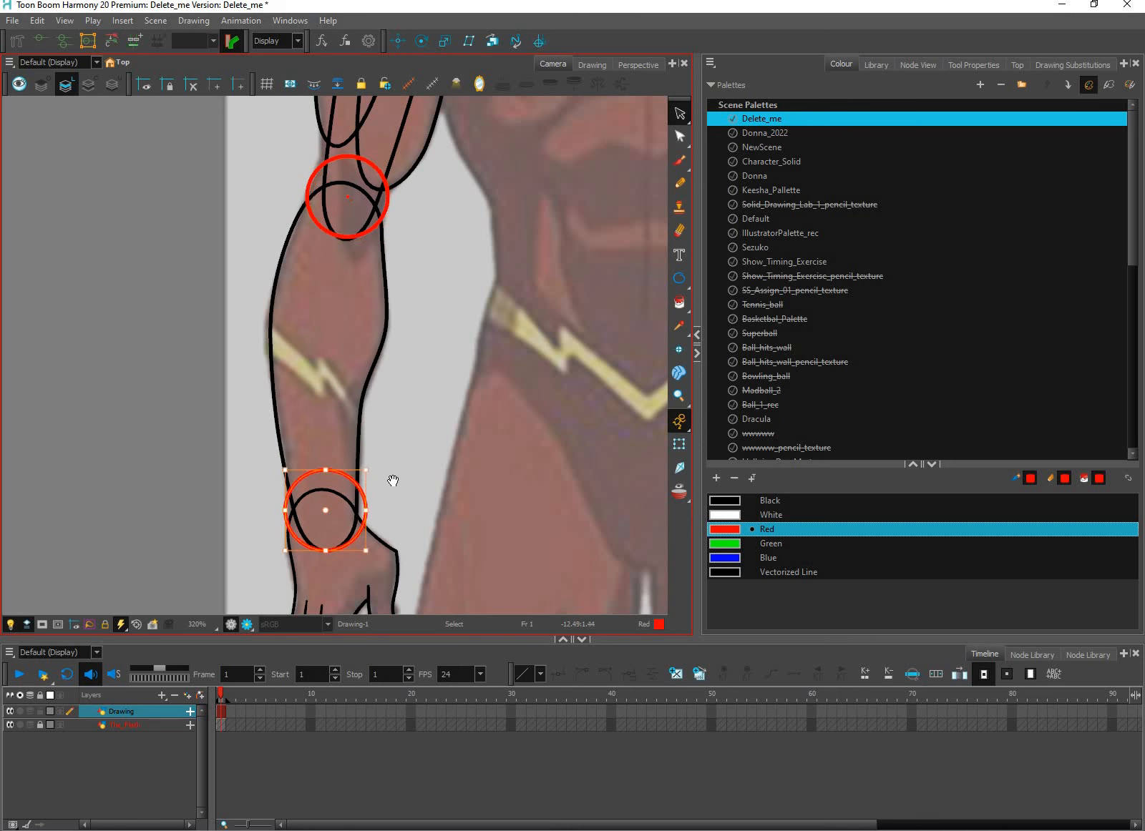
Step: Scale the wrist's red circle down to fit the rounded wrist overlap and nudge it into alignment
scroll(393, 362, up, 3)
drag(366, 380, 307, 399)
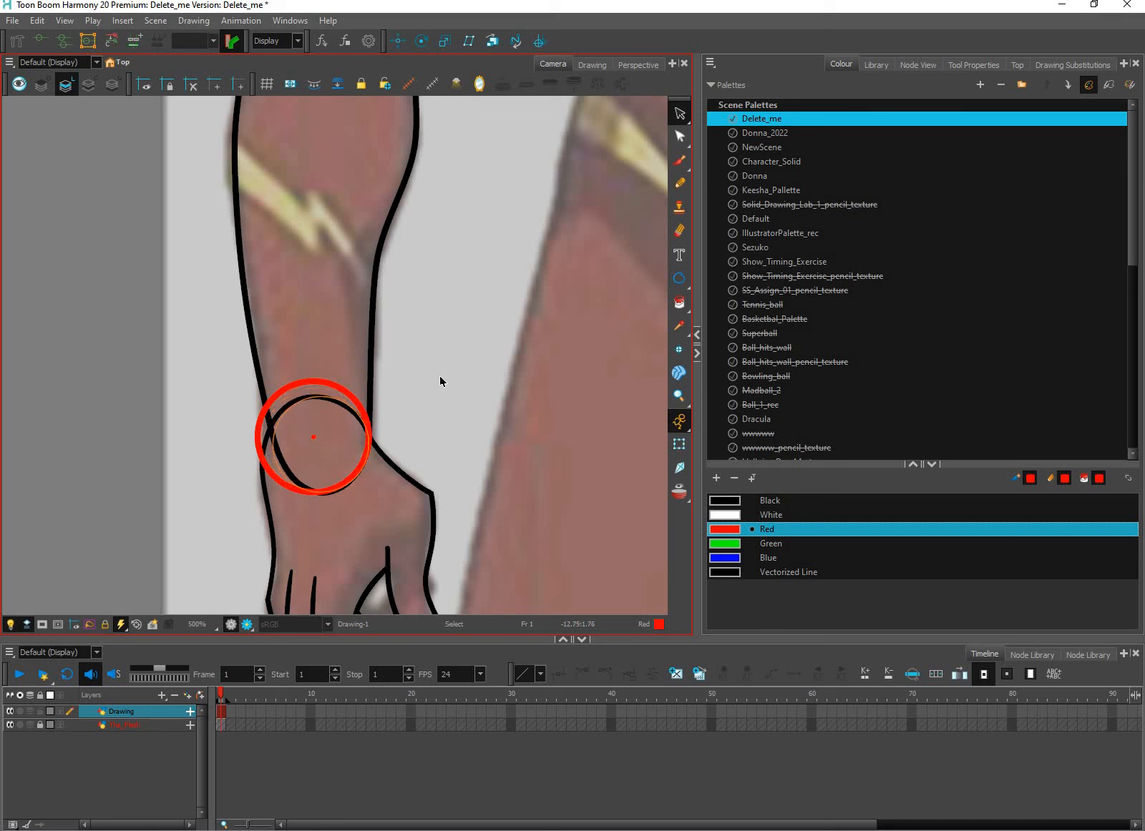
key(Up)
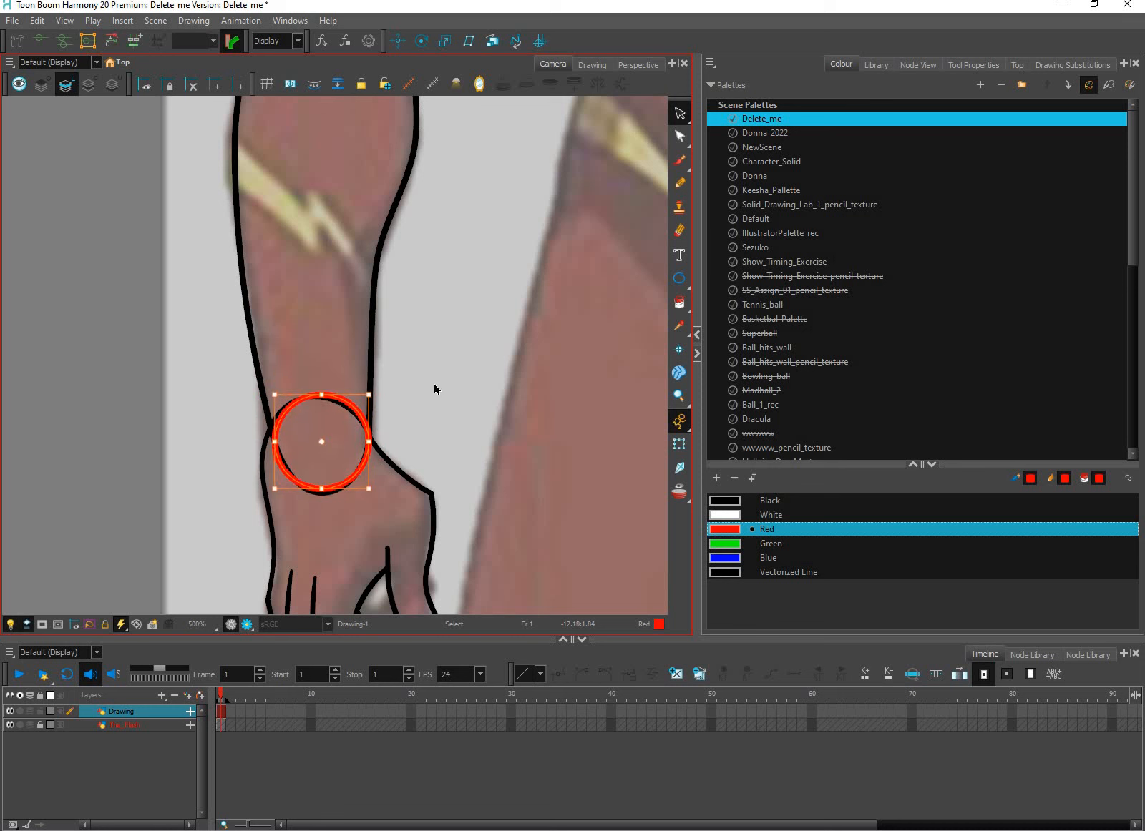
key(Left)
key(Up)
key(Down)
click(437, 405)
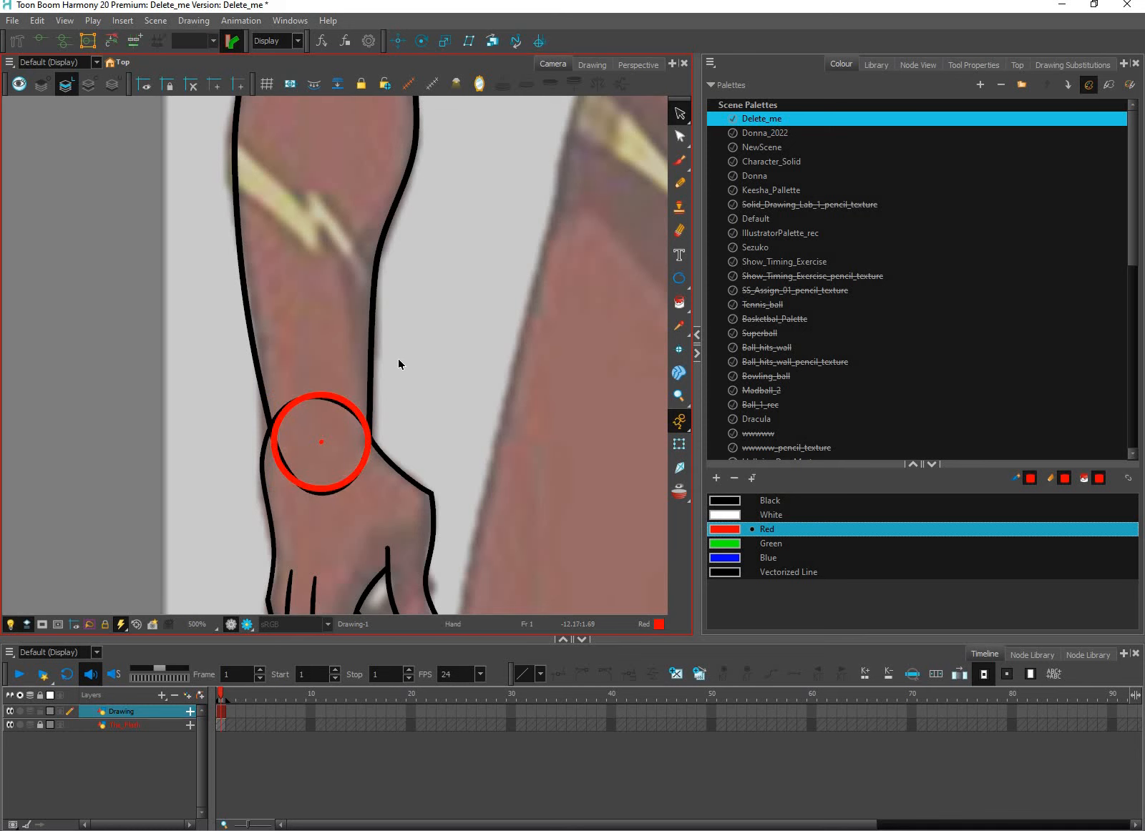
Step: Reshape the rounded lower end of the forearm outline with the Contour Editor so it follows the red wrist circle
scroll(425, 329, up, 1)
drag(398, 357, 427, 321)
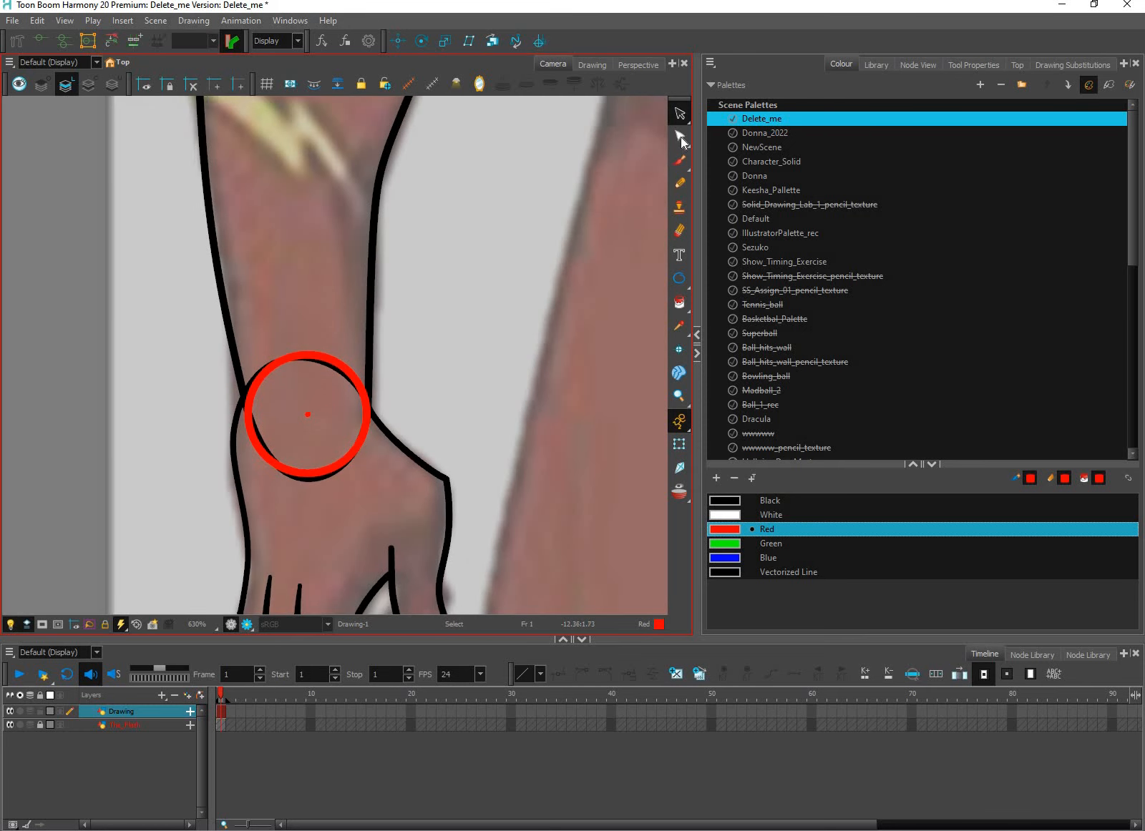
click(370, 363)
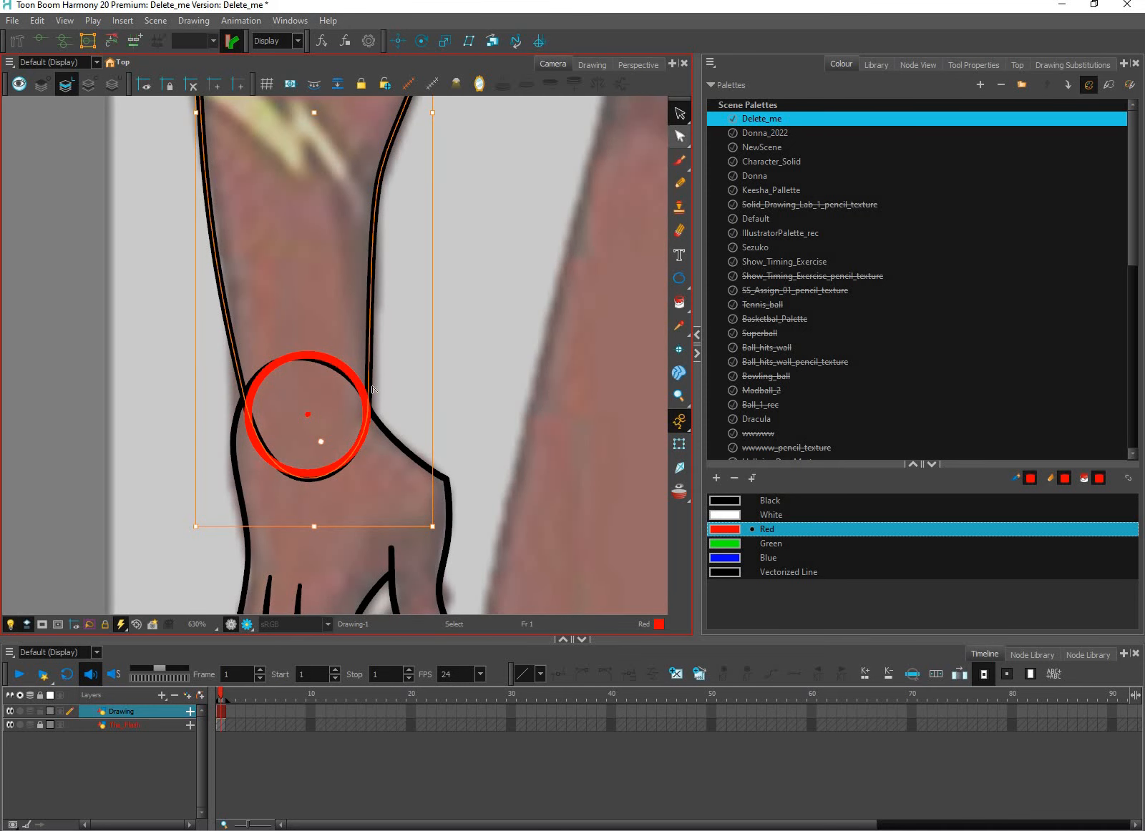
click(680, 136)
click(316, 476)
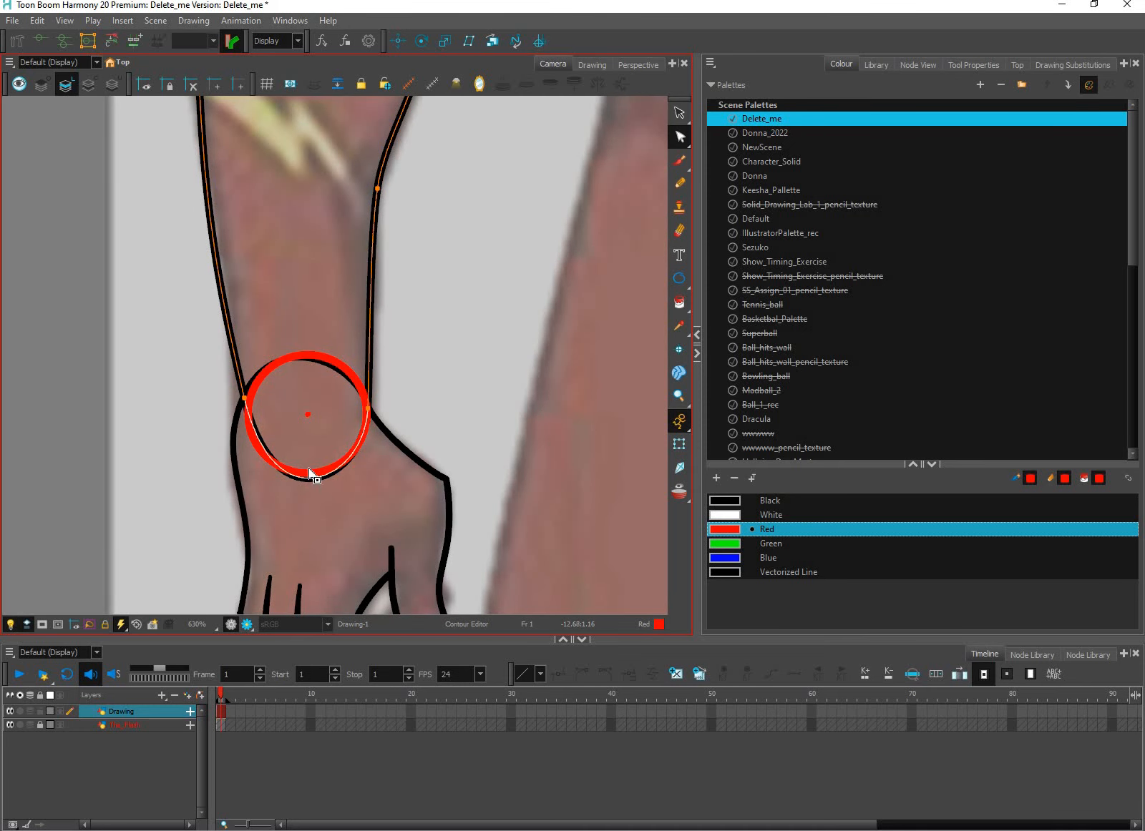
click(256, 471)
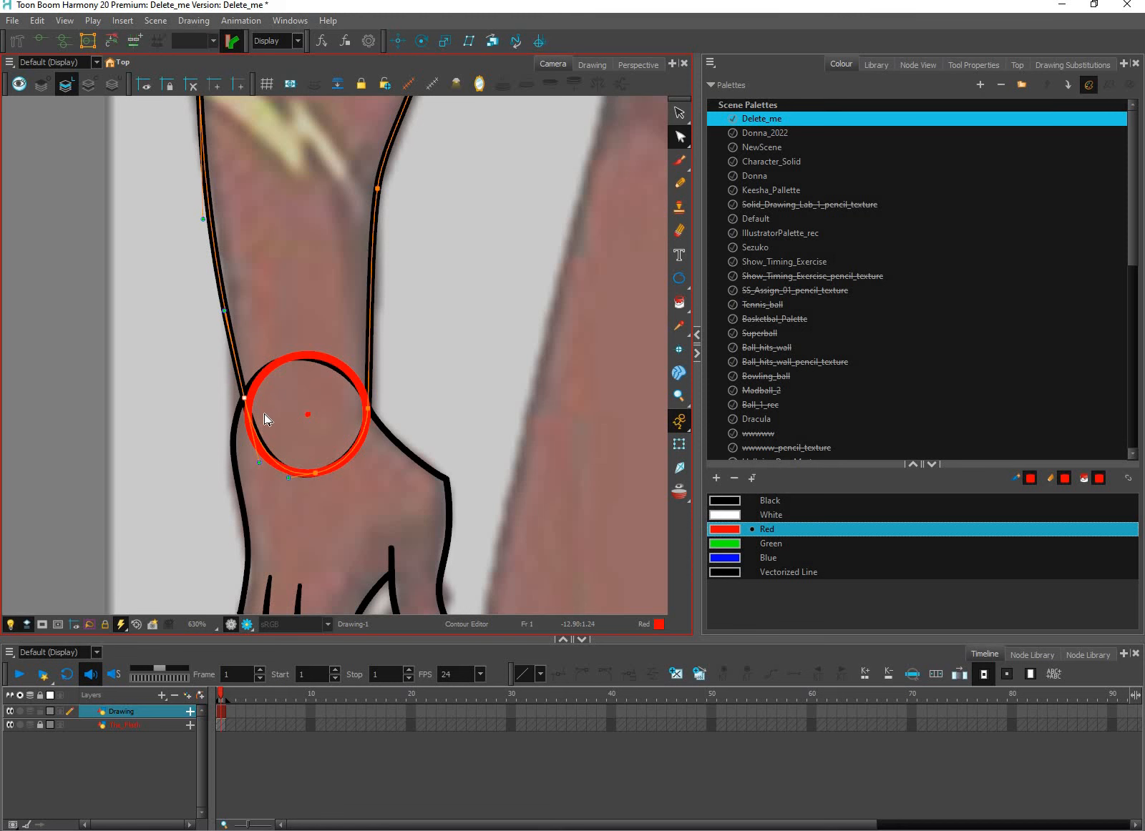
Step: Adjust the points on the hand outline's rounded upper end so its curve follows the red wrist circle
scroll(351, 383, up, 1)
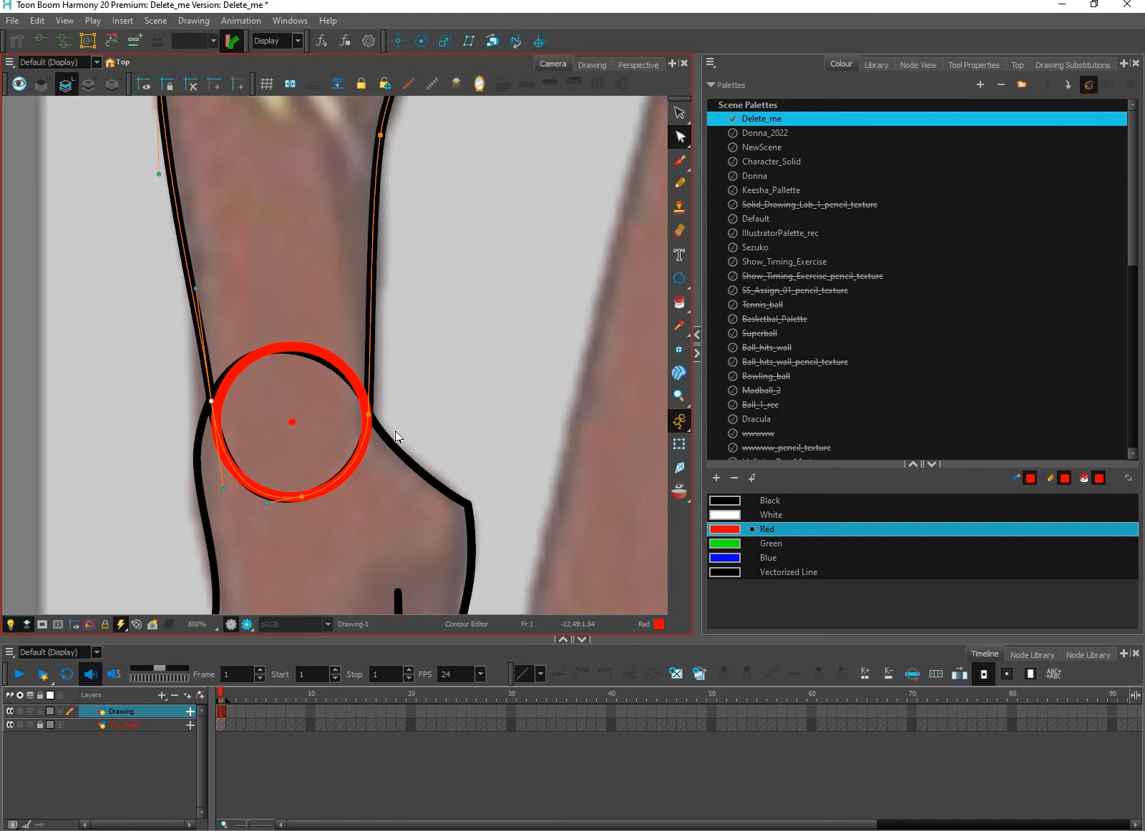
click(371, 408)
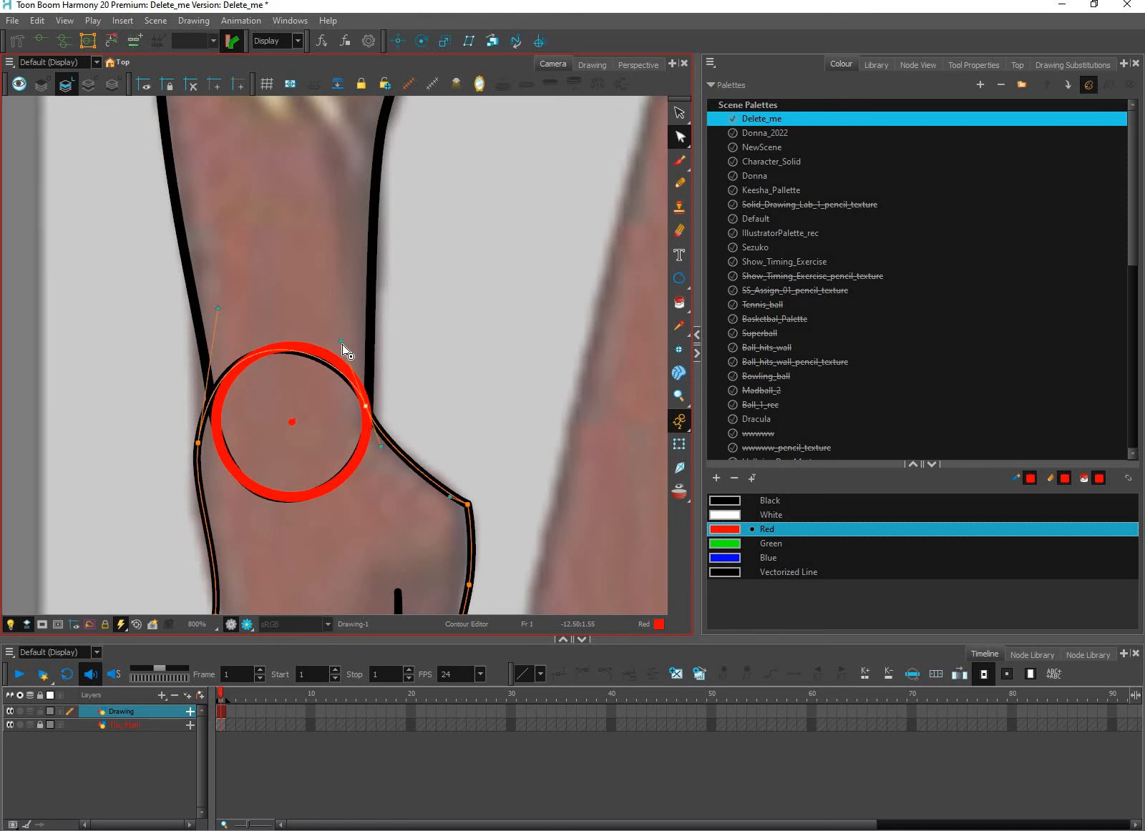
drag(371, 409, 370, 403)
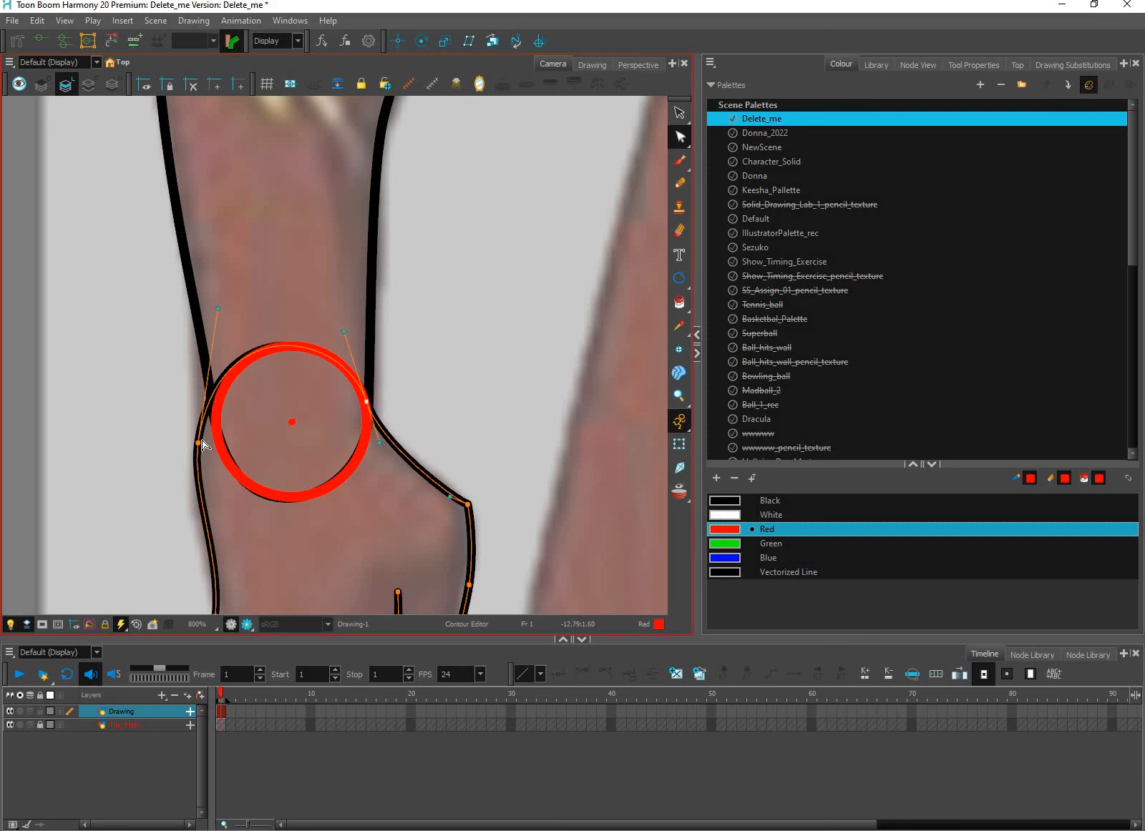
scroll(455, 424, down, 2)
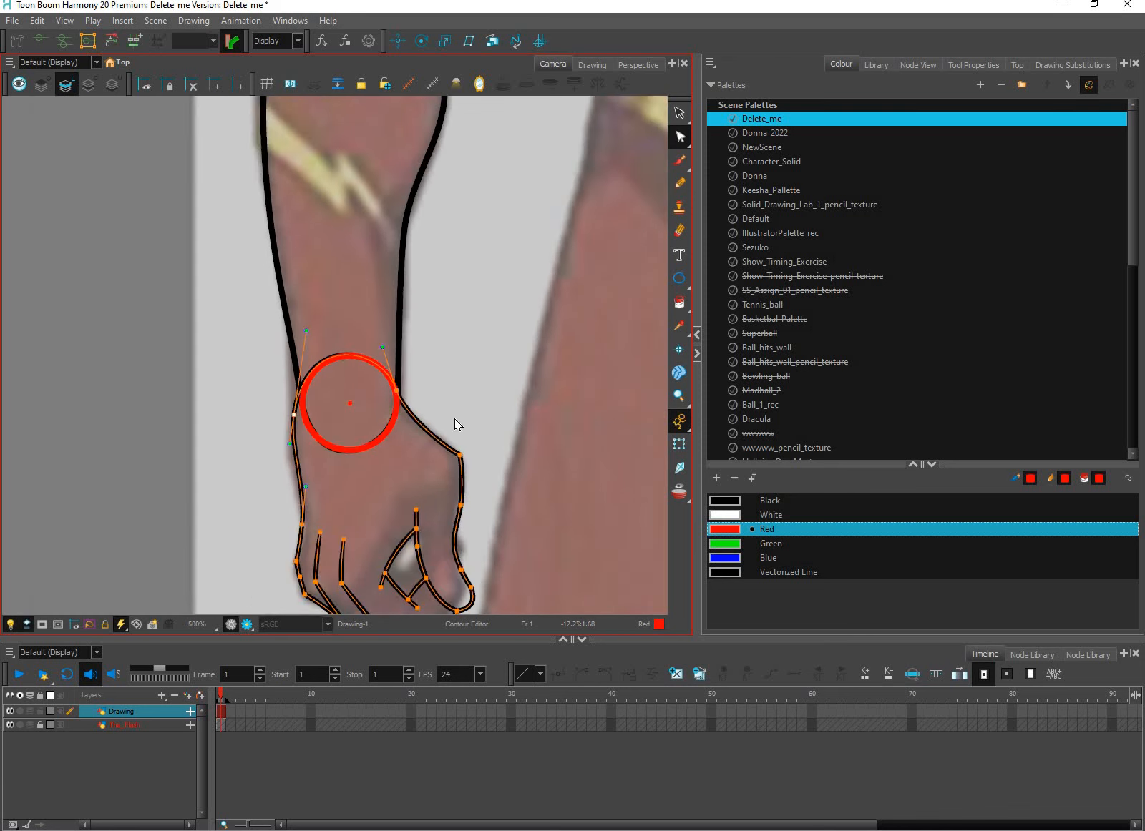
Step: Display the scene's node network and widen its area beside the camera view
scroll(455, 424, down, 5)
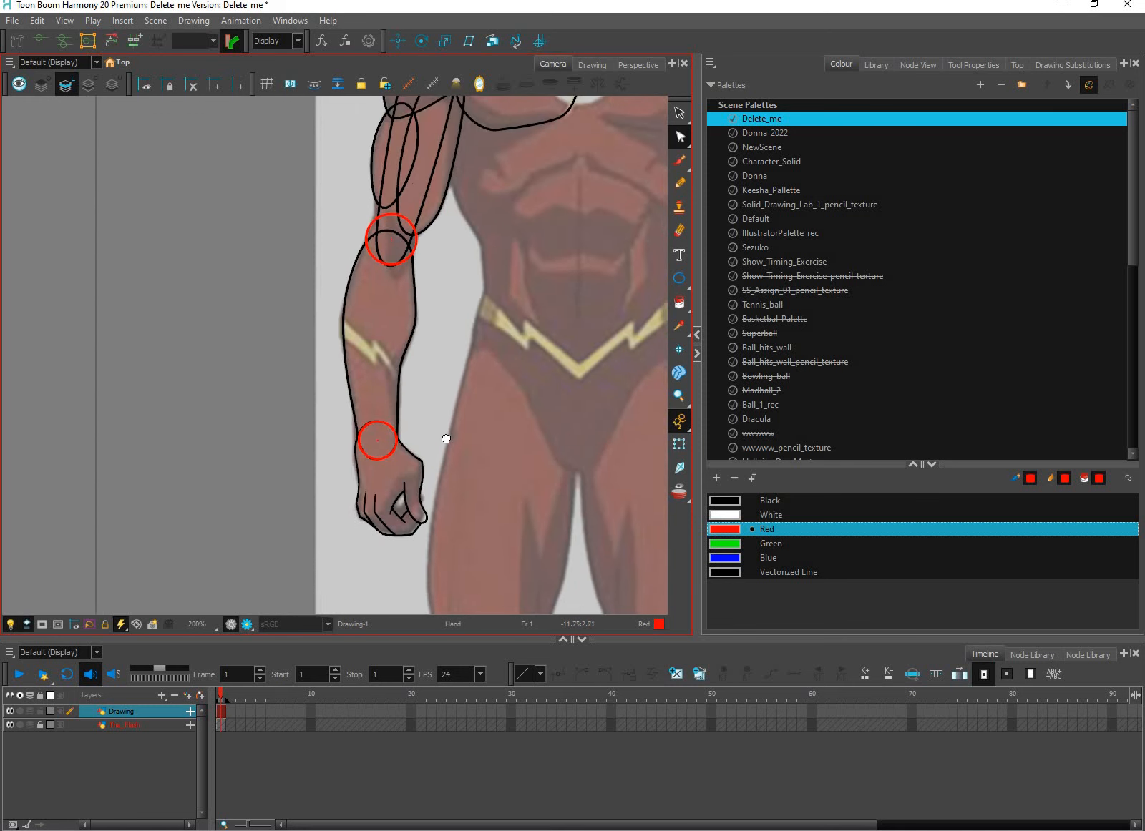
drag(413, 419, 244, 477)
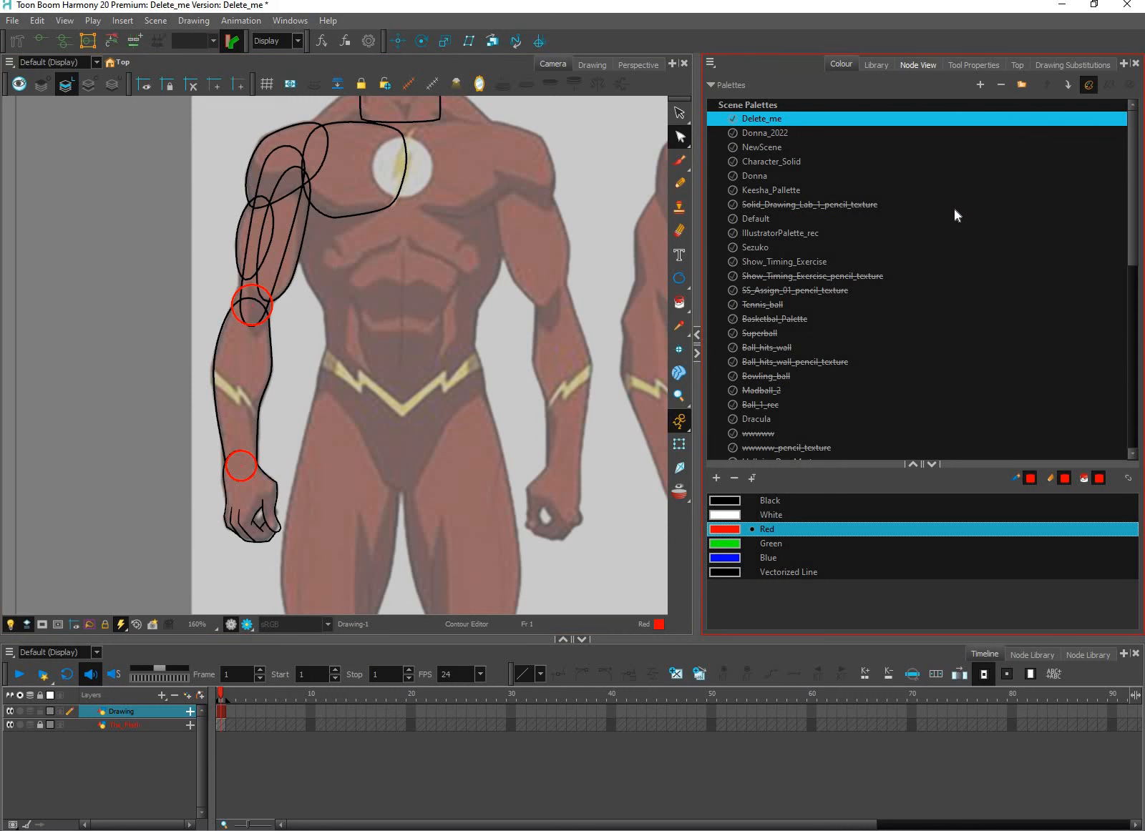
scroll(976, 258, down, 1)
scroll(989, 279, down, 1)
drag(928, 256, 981, 315)
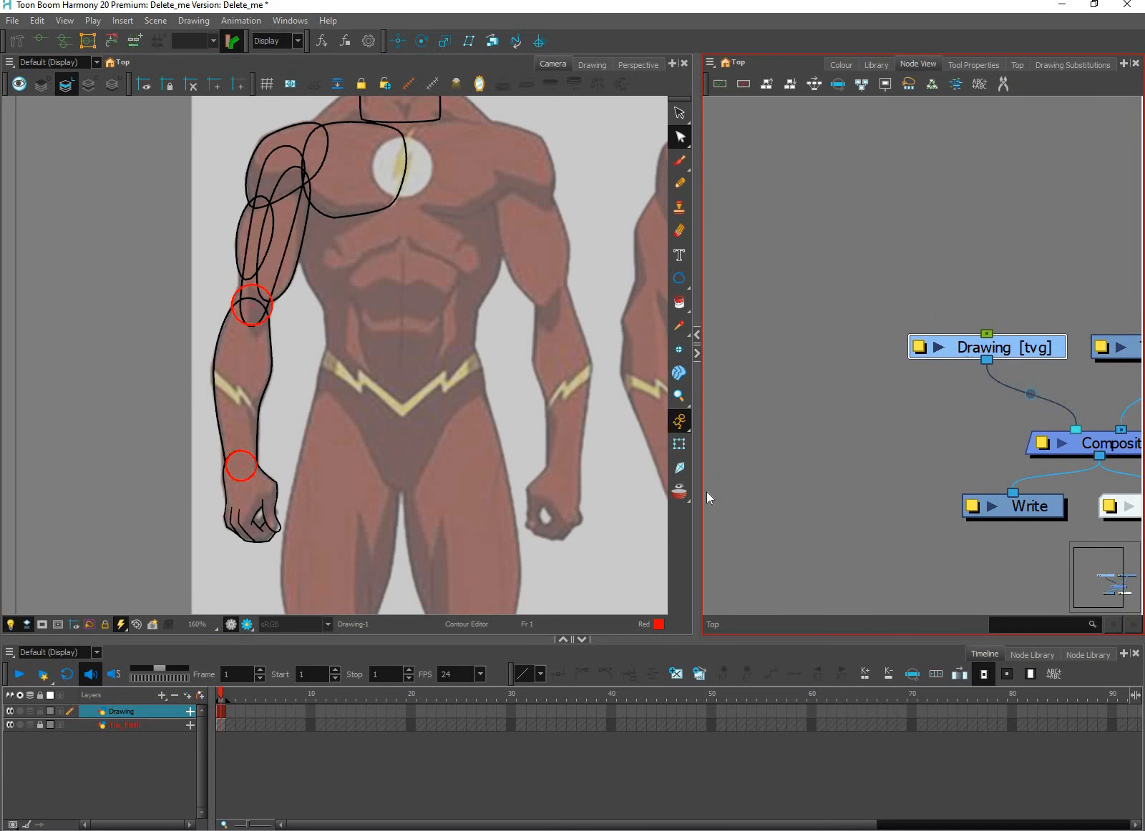
drag(696, 482, 623, 484)
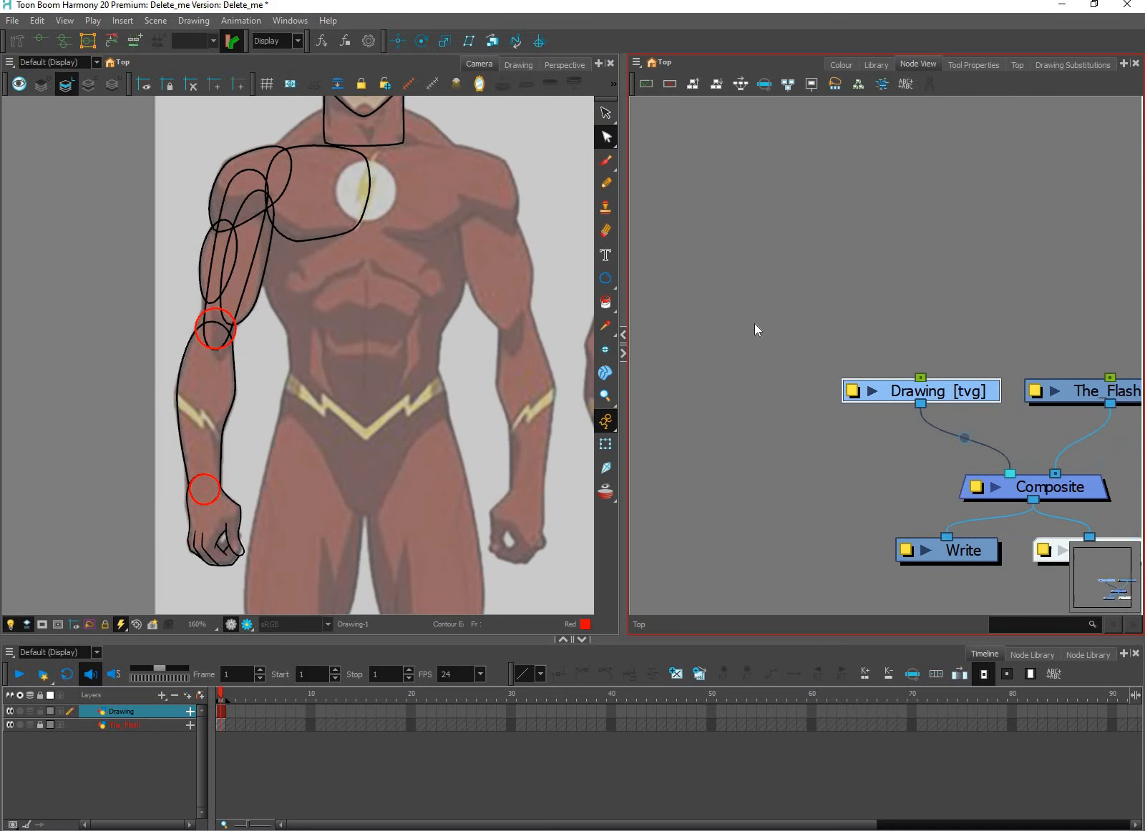
Step: Add two new vector drawing layers named Hand and Forearm
click(766, 322)
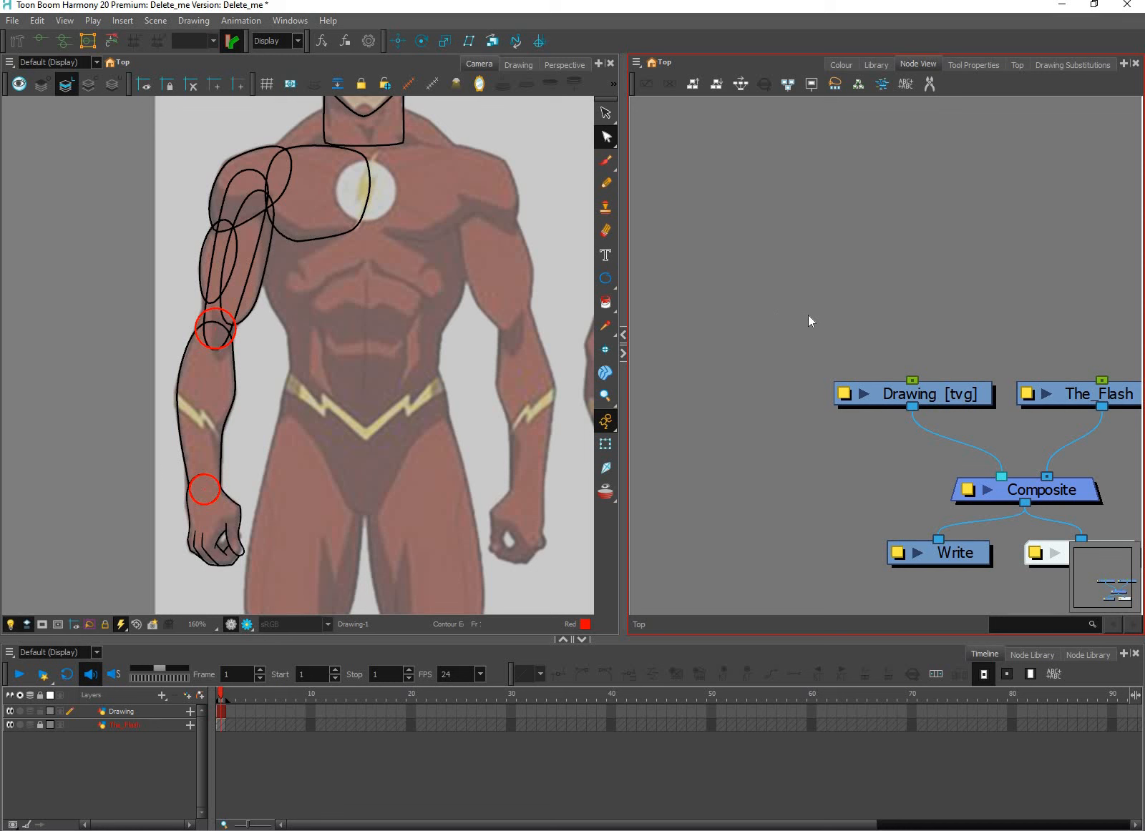
key(ctrl+r)
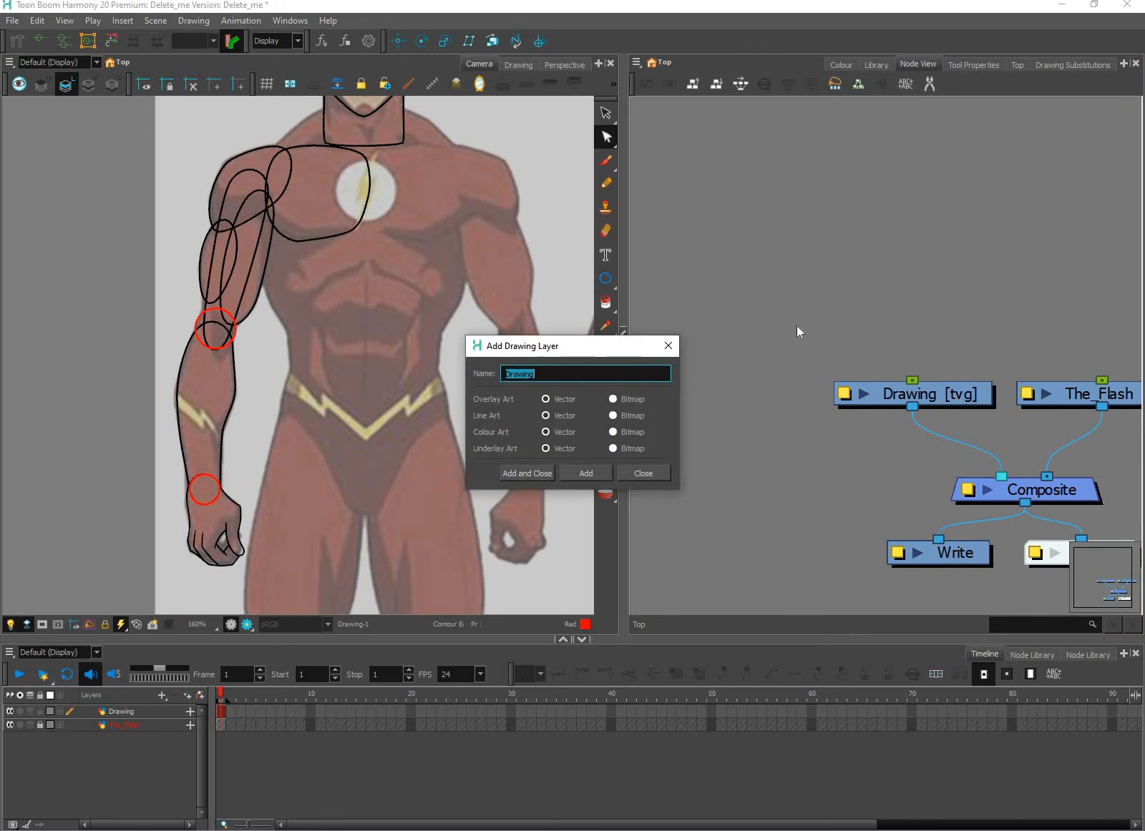
text(Hand)
key(Return)
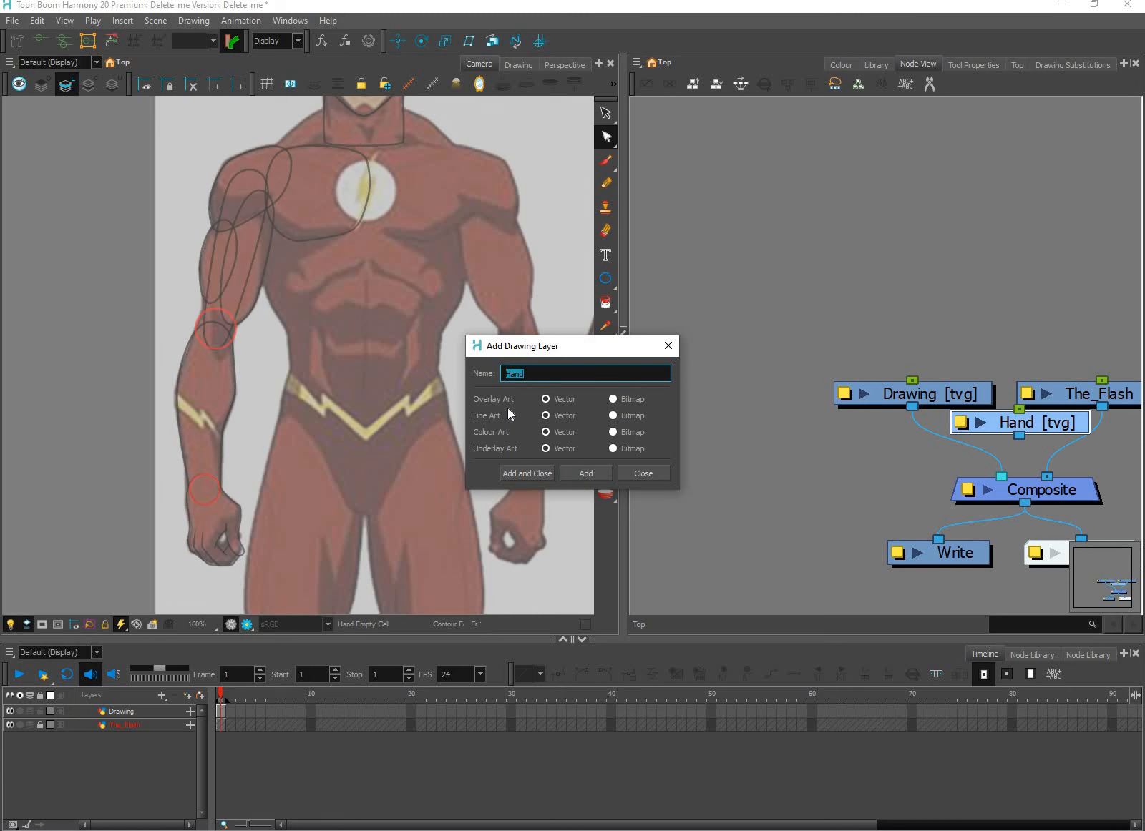
text(Forearm)
key(Return)
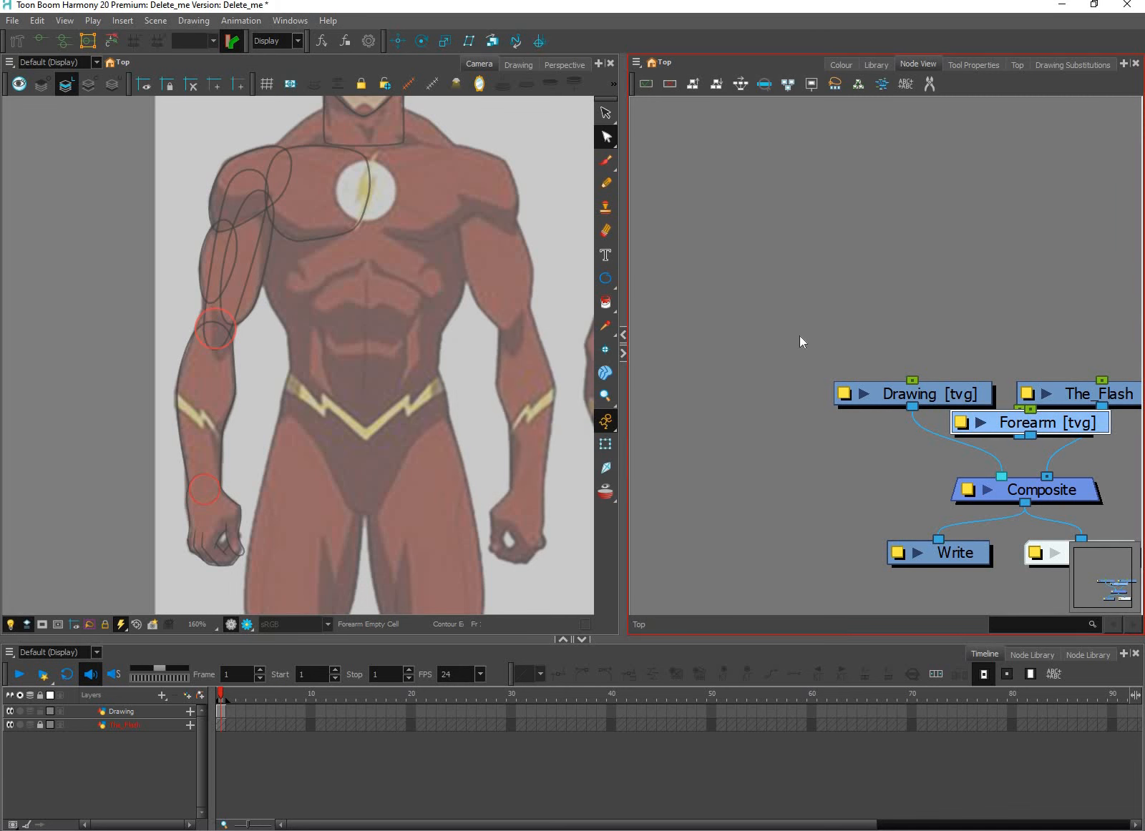
Step: Arrange the Hand, Forearm and Drawing nodes in a row and connect Hand and Forearm to the Composite
drag(1101, 418, 706, 330)
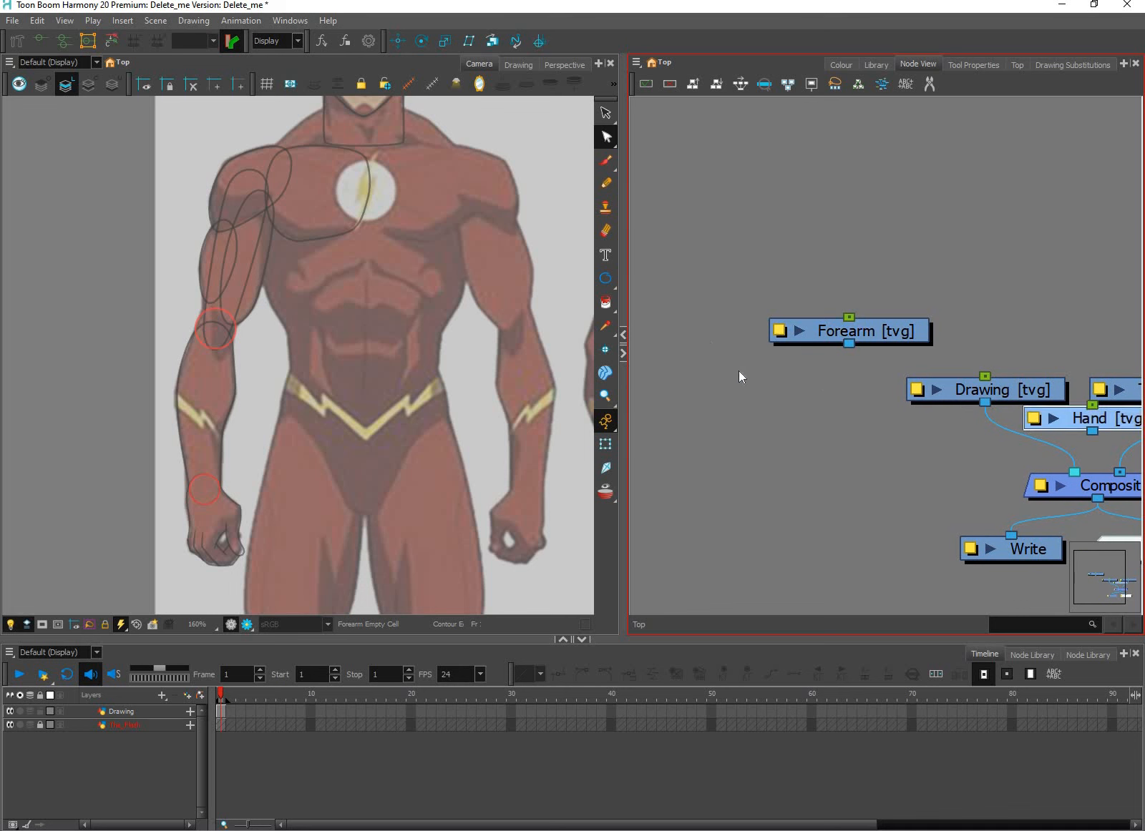
click(1068, 320)
drag(900, 333, 910, 333)
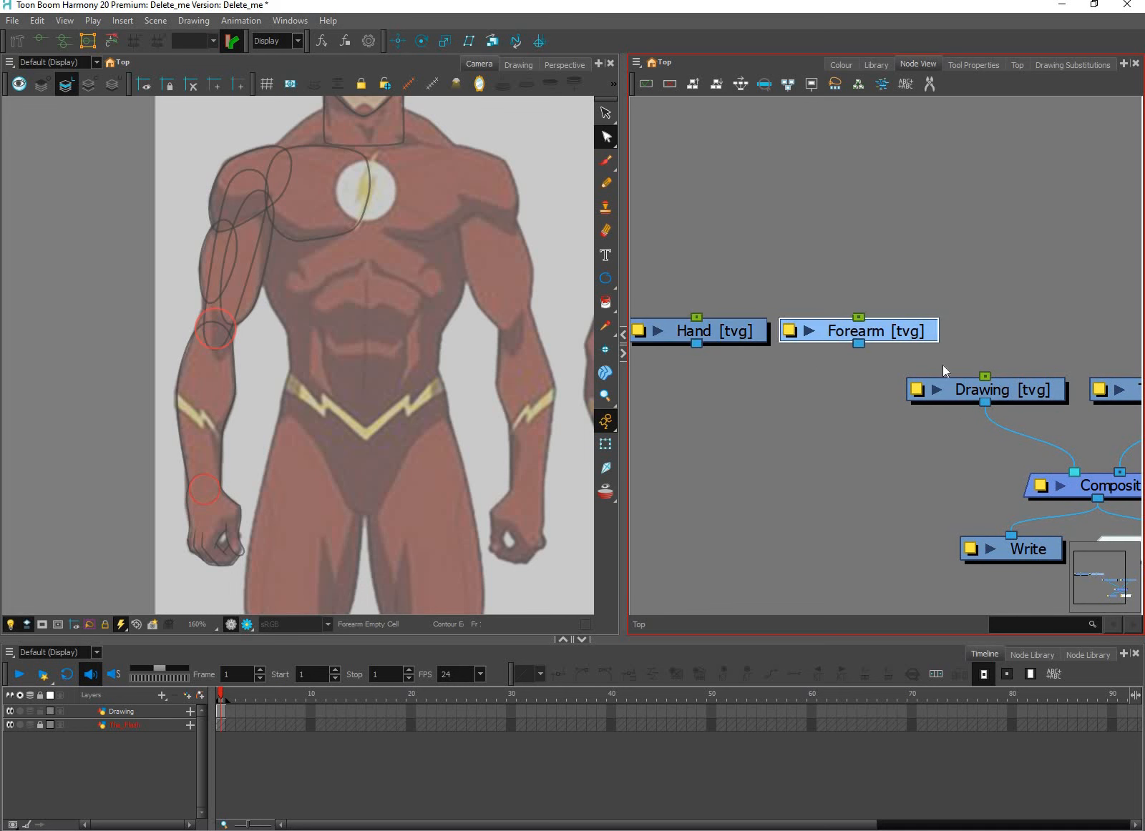
drag(981, 388, 1031, 319)
mouse_move(880, 330)
mouse_down()
mouse_move(881, 321)
mouse_move(862, 376)
mouse_move(1064, 472)
mouse_up()
drag(715, 330, 1057, 473)
drag(1036, 394, 1014, 433)
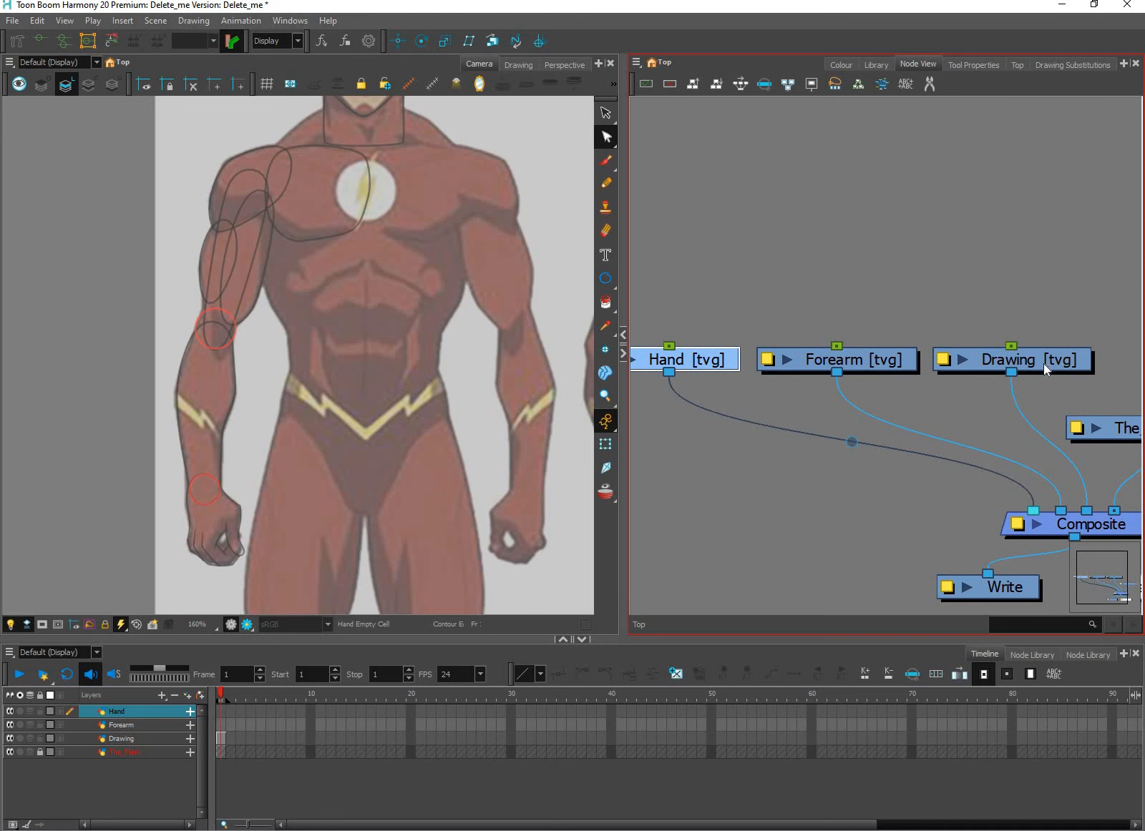
Step: Cut the hand outlines, without the red wrist circle, from the Drawing layer and paste them into the Hand layer
click(1004, 360)
click(263, 521)
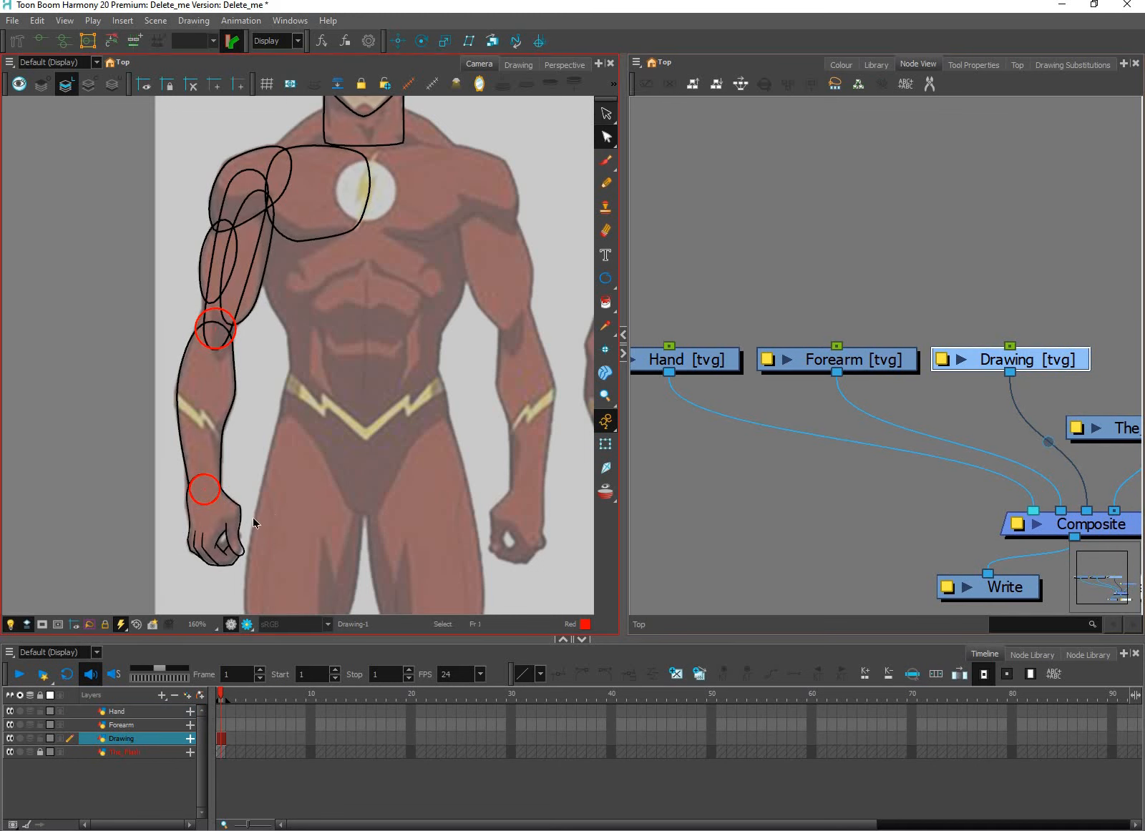
drag(227, 567, 260, 514)
scroll(258, 508, up, 2)
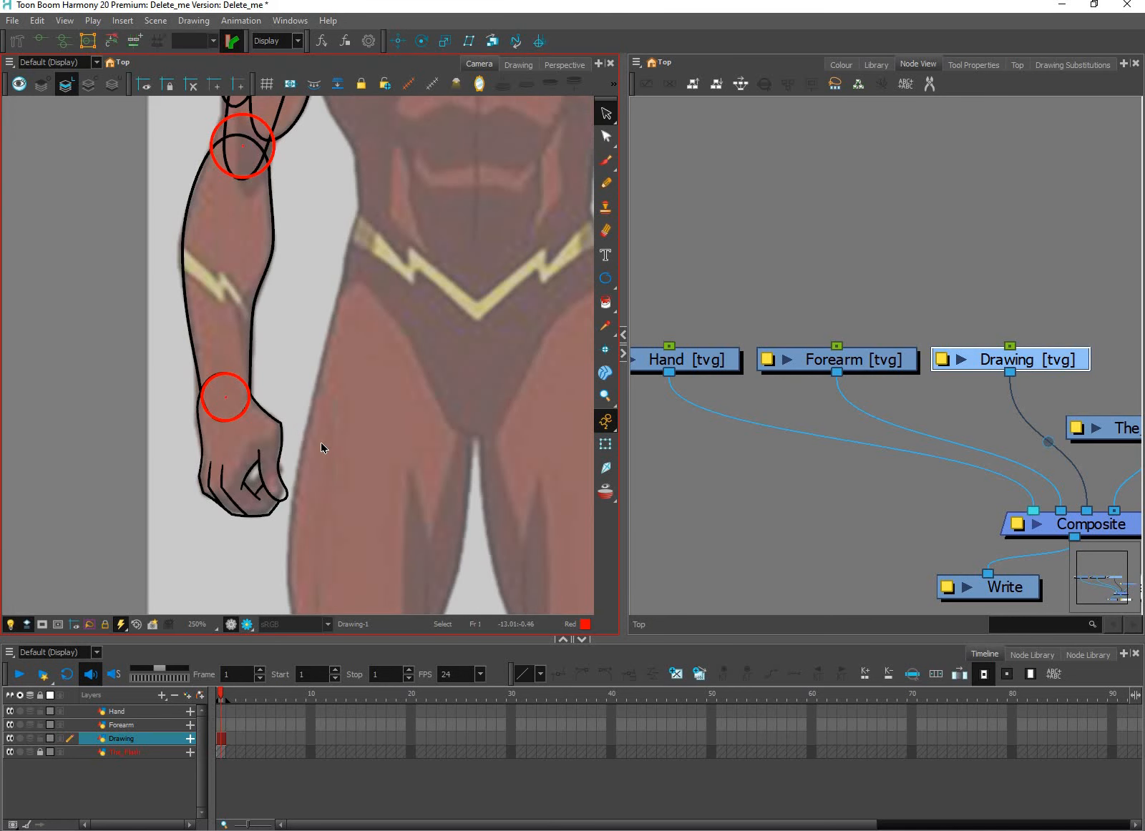
drag(192, 555, 321, 445)
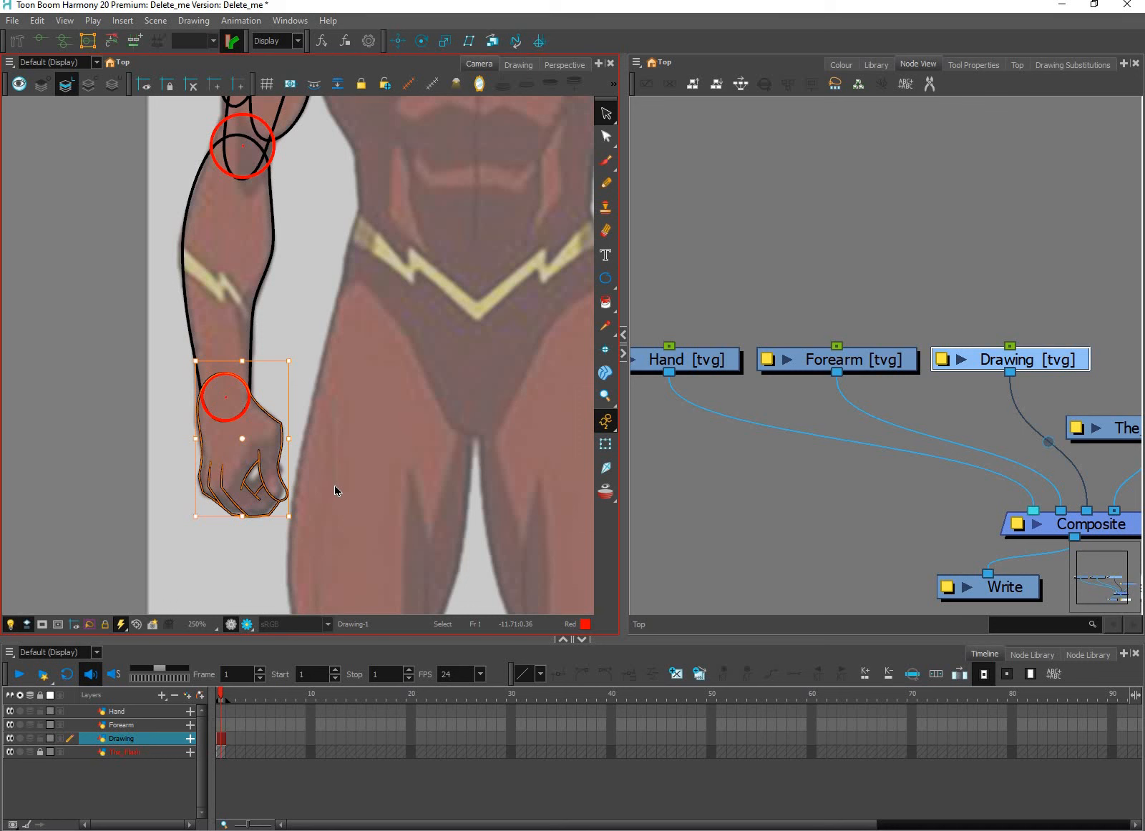
key(Delete)
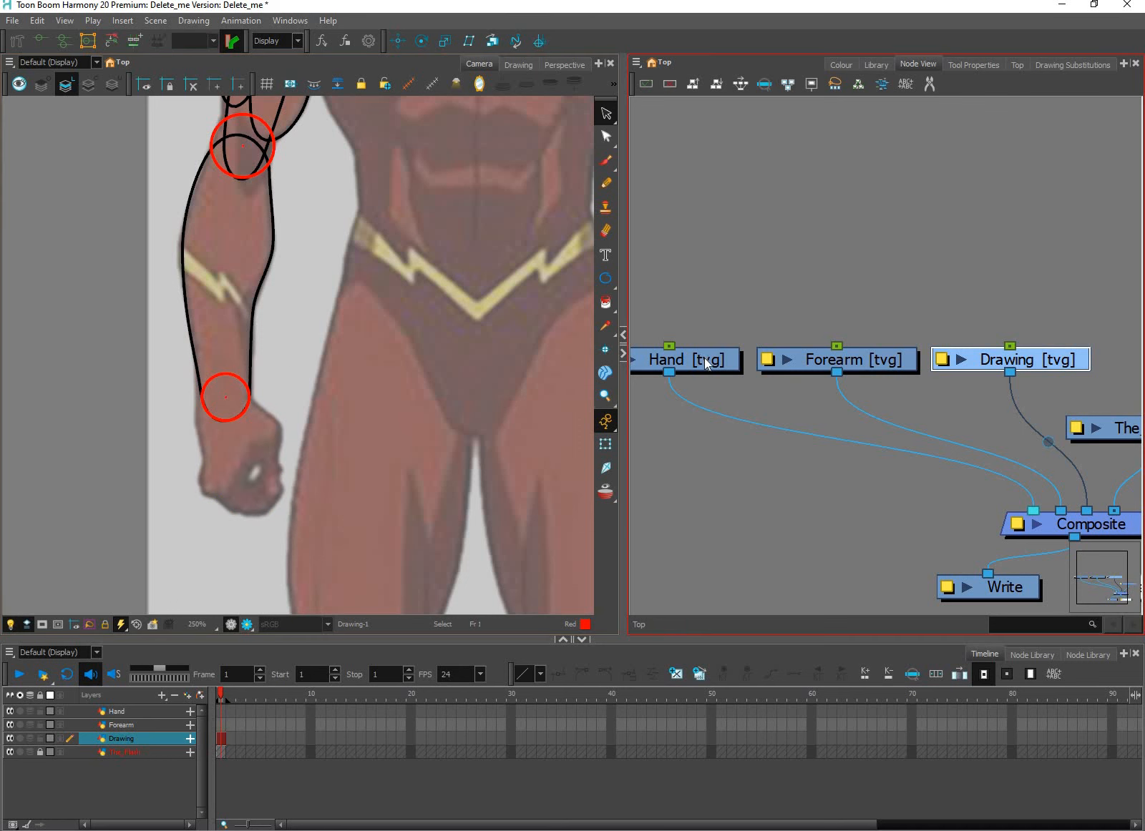
click(706, 358)
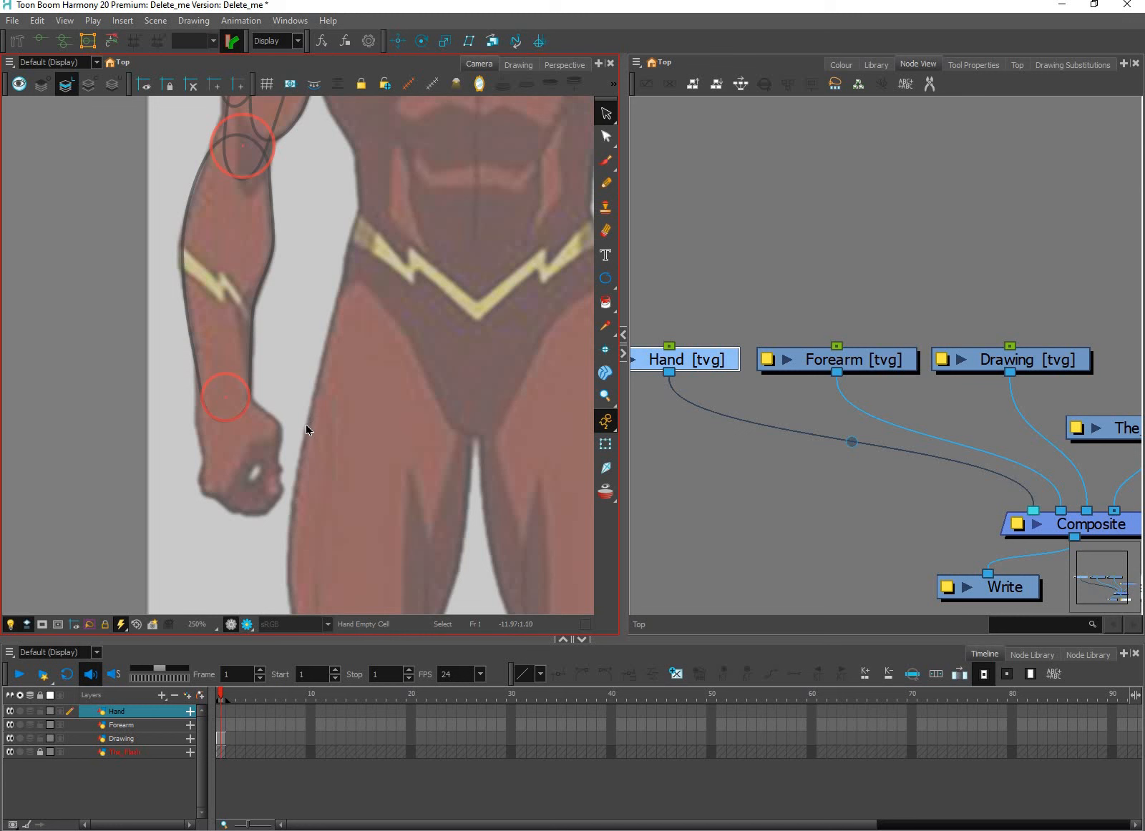
key(ctrl+v)
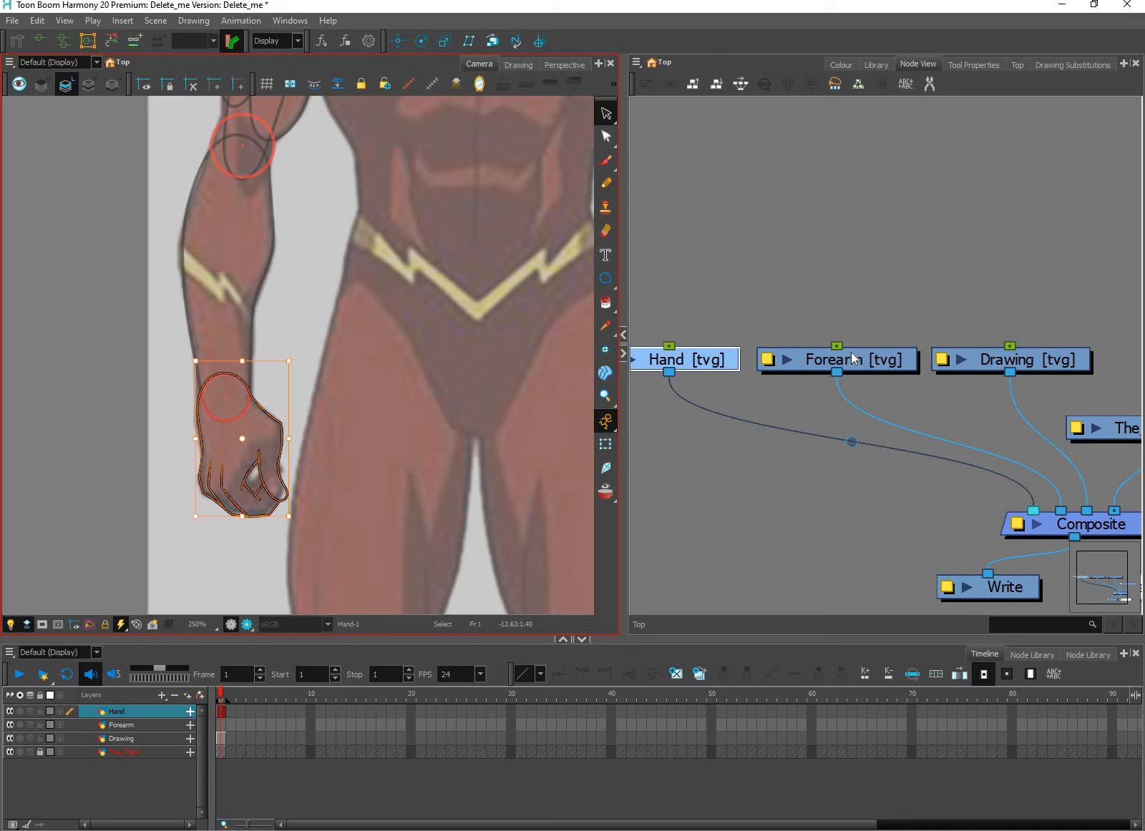
Step: Cut the forearm outline and both red joint circles from the Drawing layer and paste them into the Forearm layer
click(1034, 359)
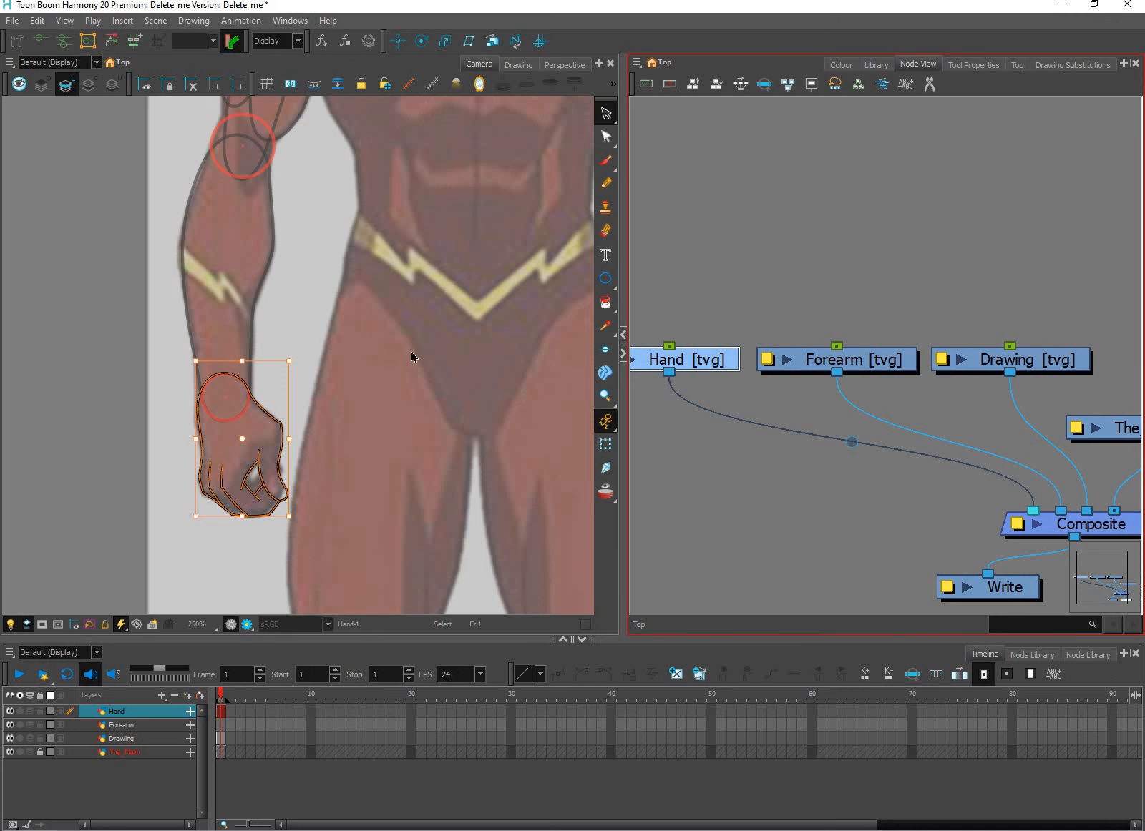
click(125, 235)
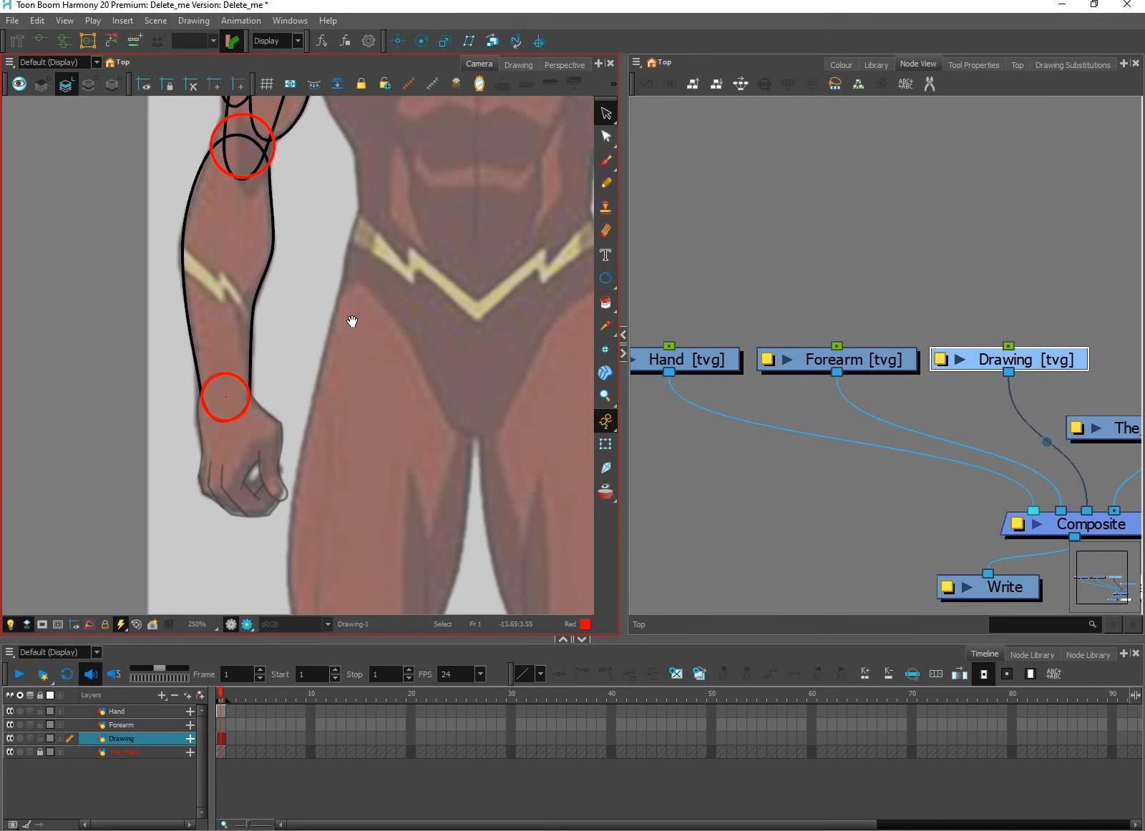
drag(126, 230, 301, 423)
drag(335, 353, 342, 385)
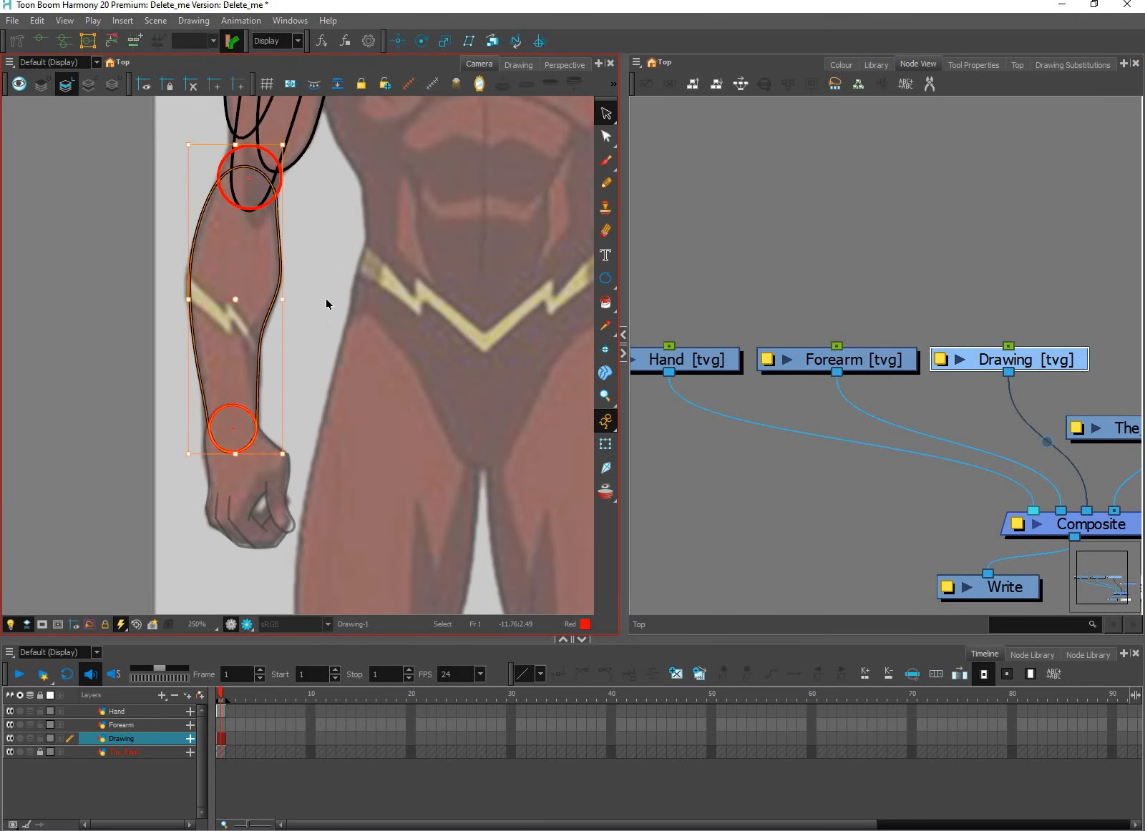
drag(191, 499, 323, 321)
key(Delete)
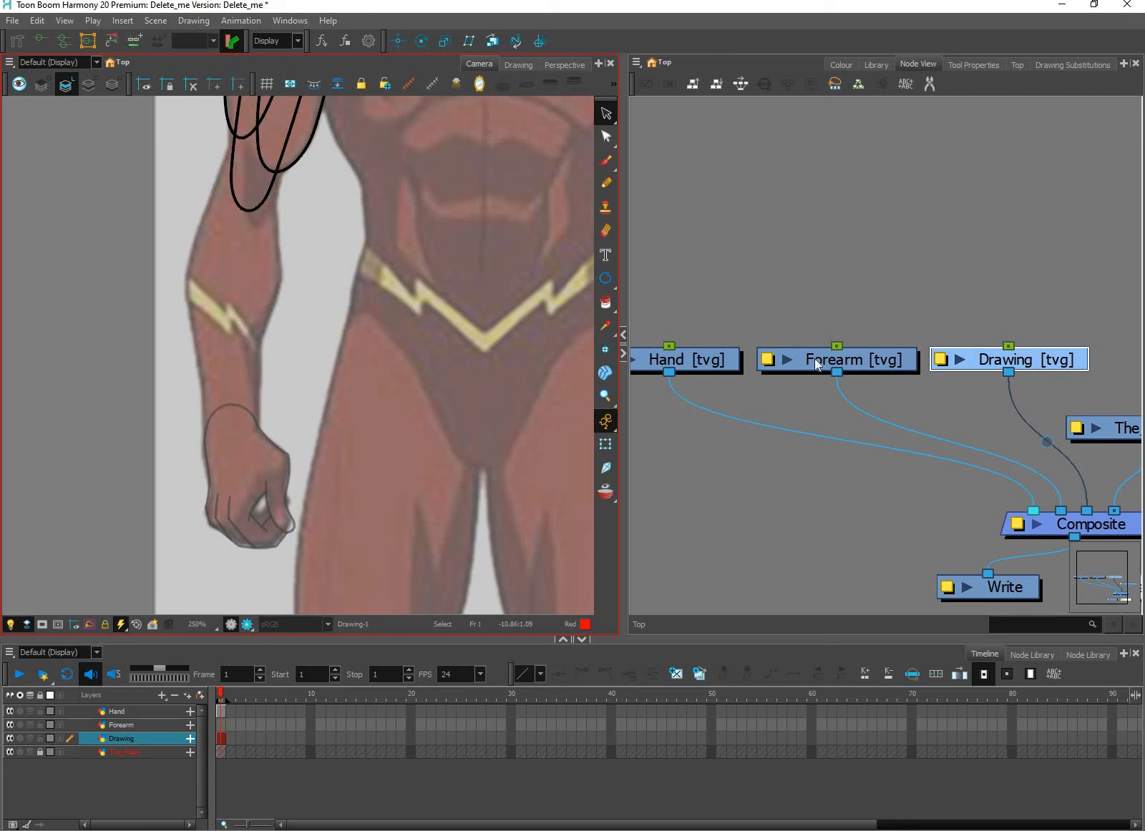
click(870, 356)
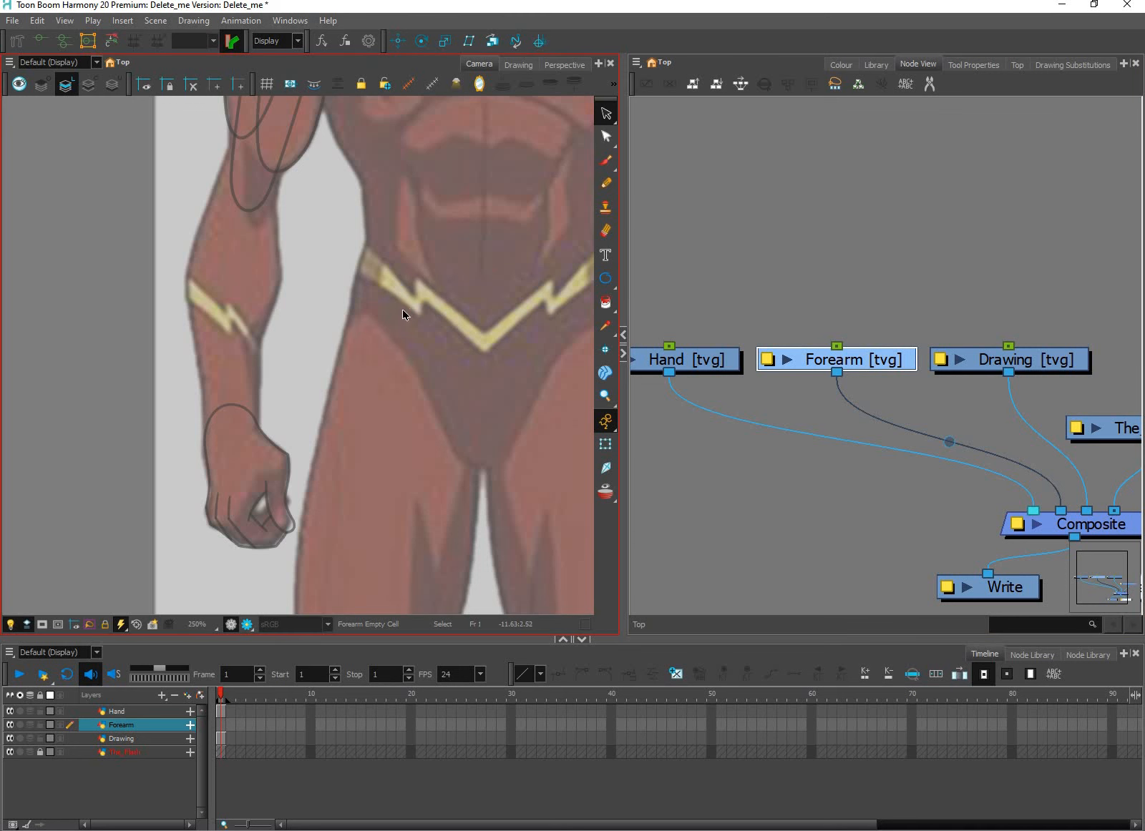
click(852, 283)
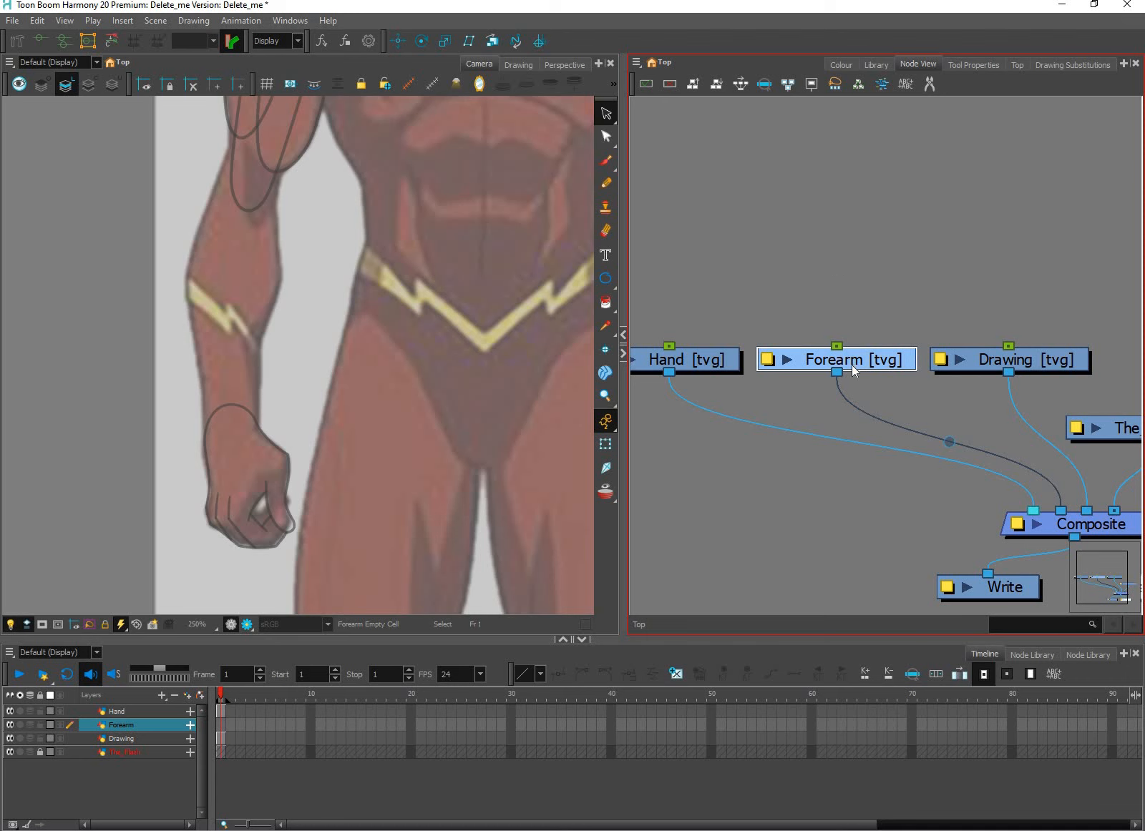
click(255, 292)
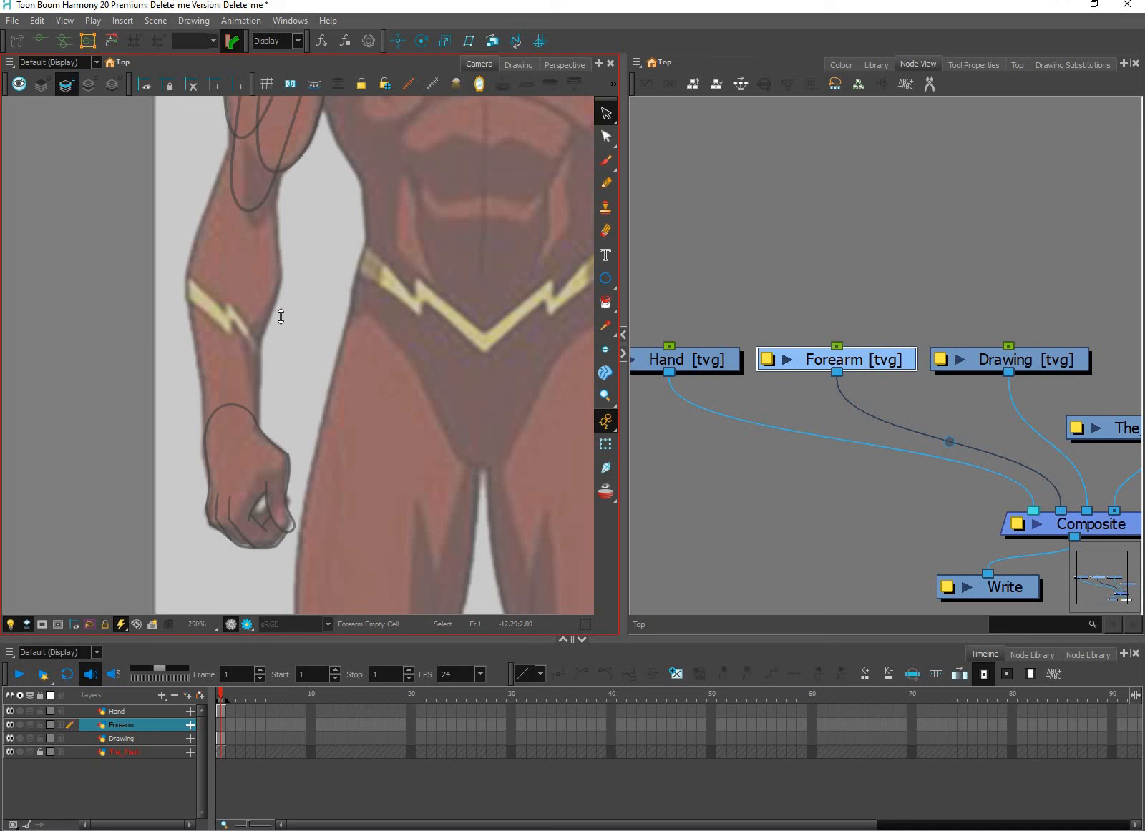
key(ctrl+v)
drag(376, 350, 425, 402)
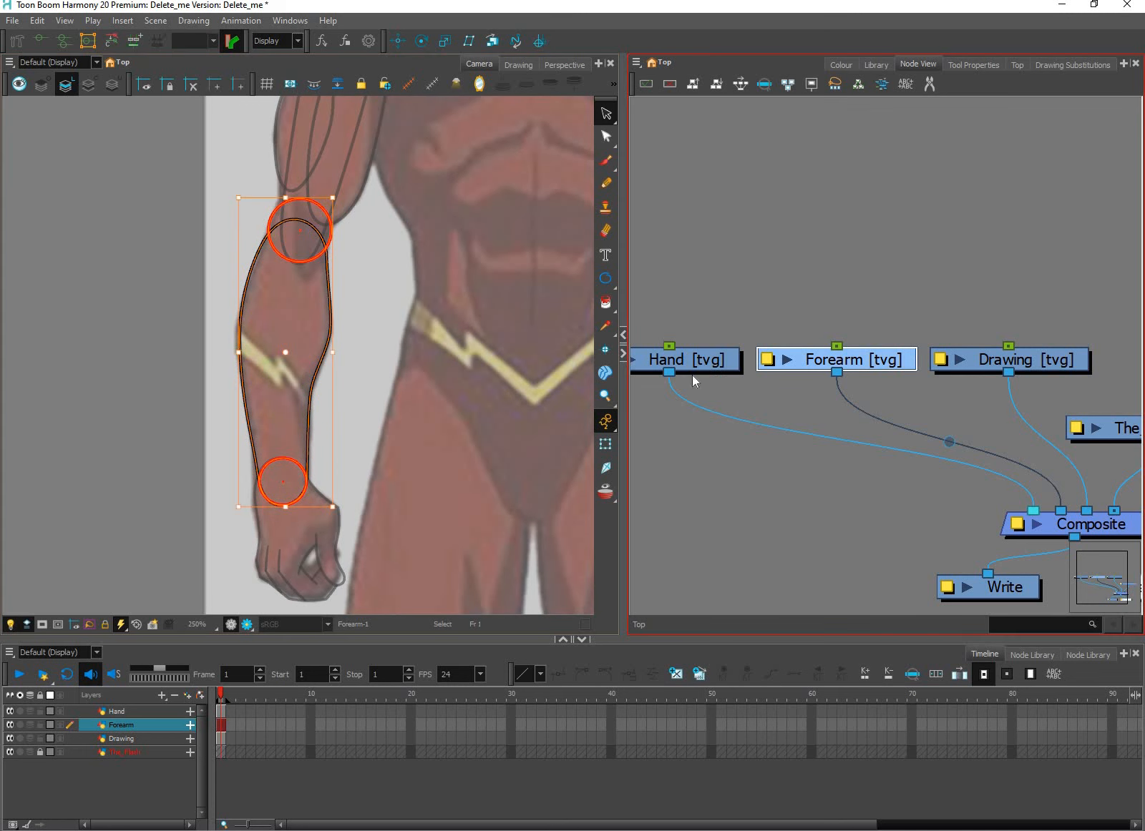
Step: On the Forearm layer, move the red elbow circle down to fit inside the rounded upper end of the forearm outline
click(692, 363)
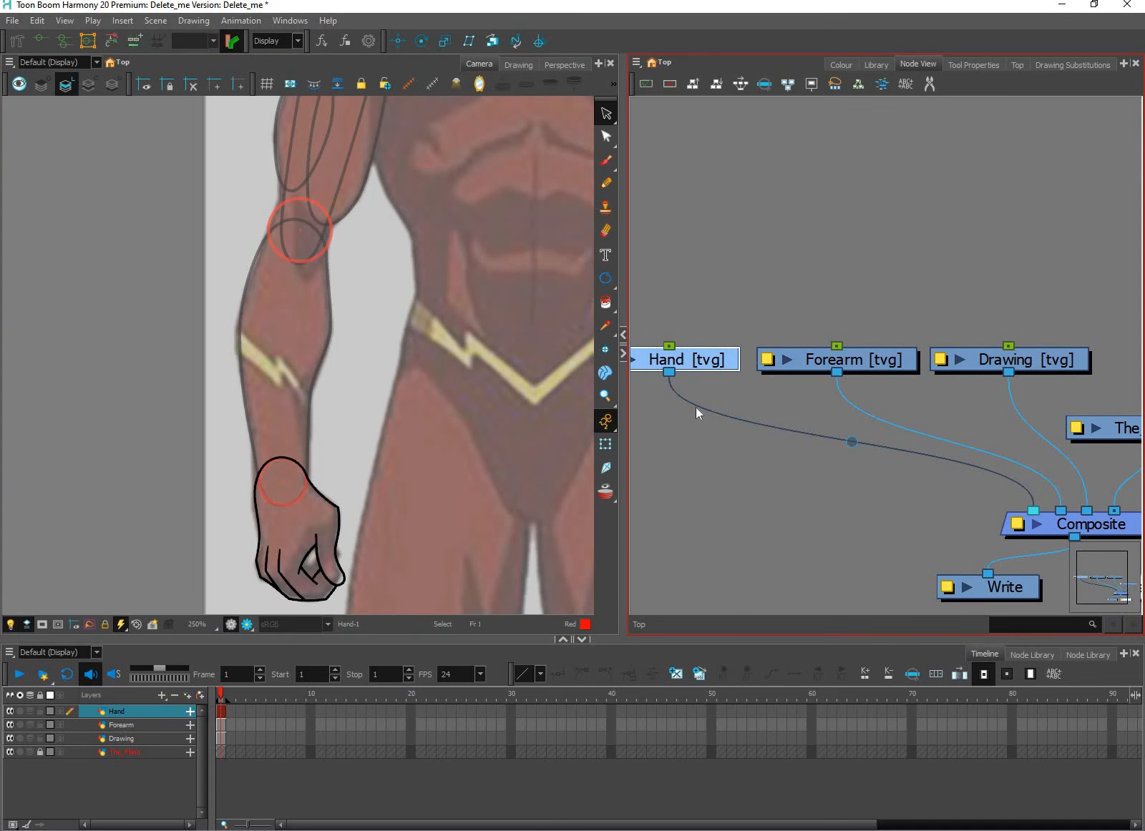
click(874, 363)
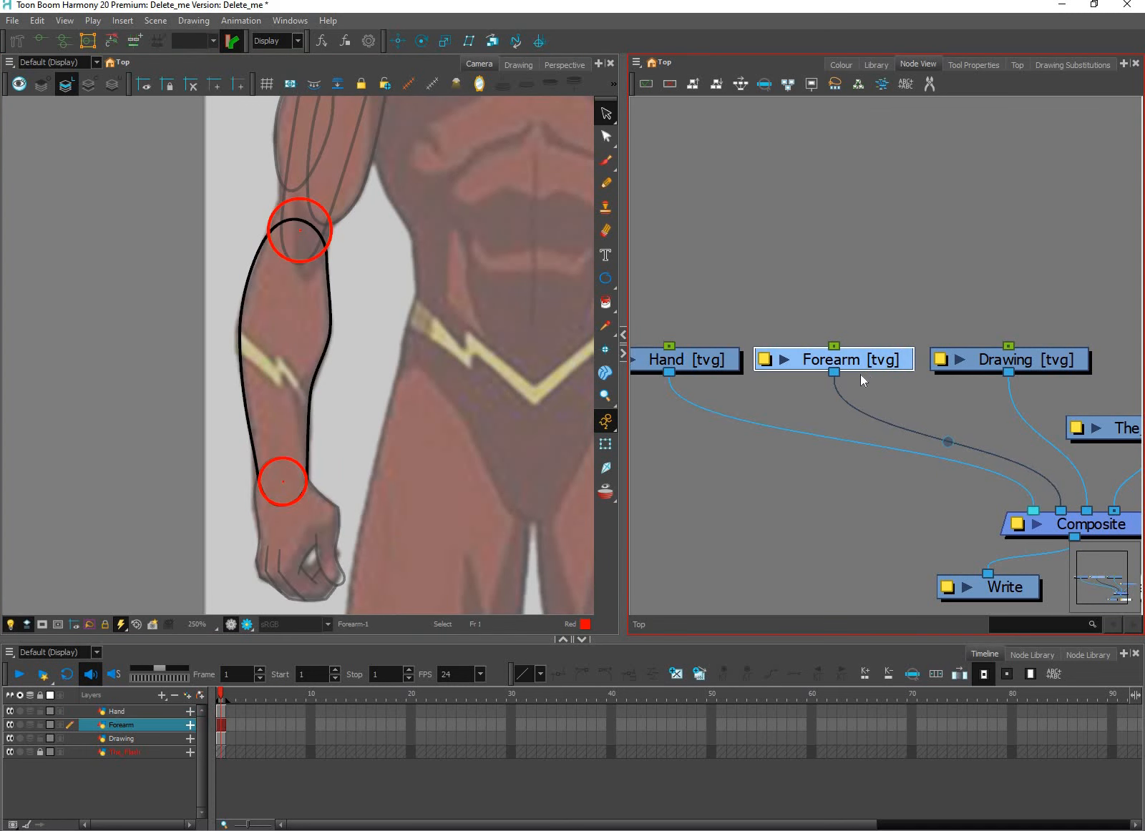
scroll(378, 332, up, 3)
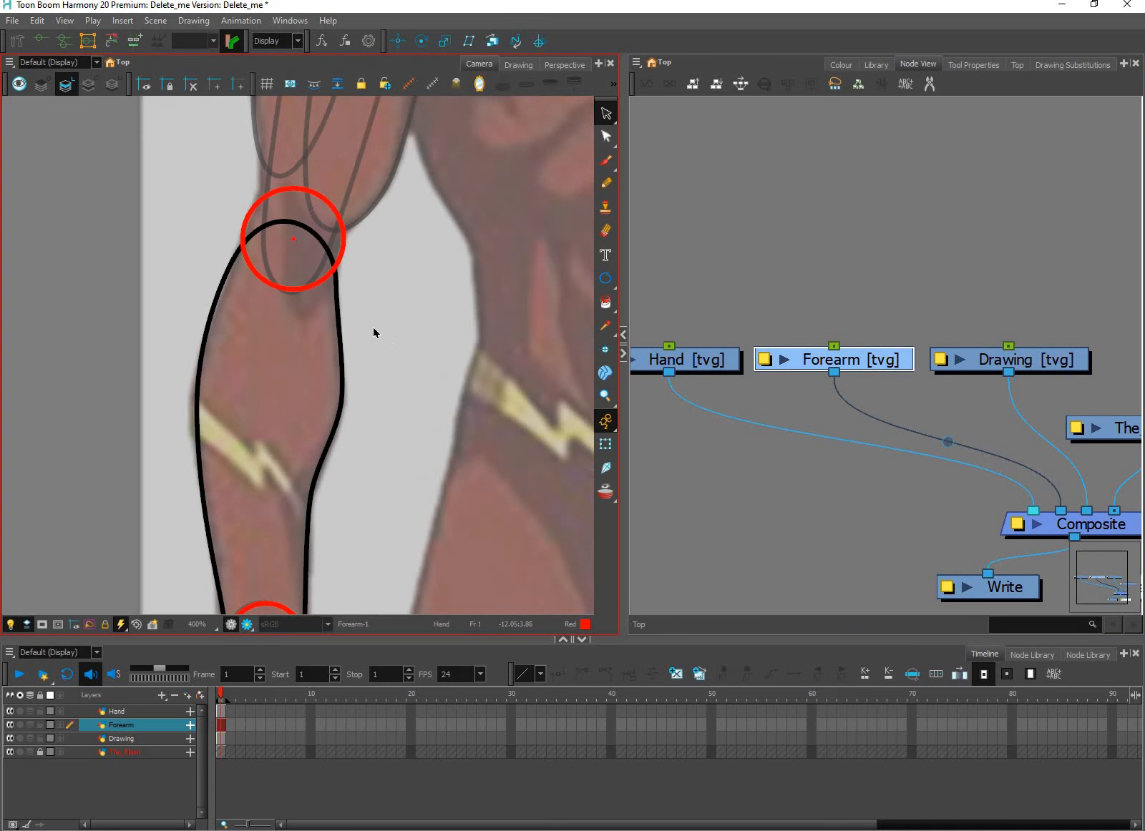
scroll(391, 337, up, 2)
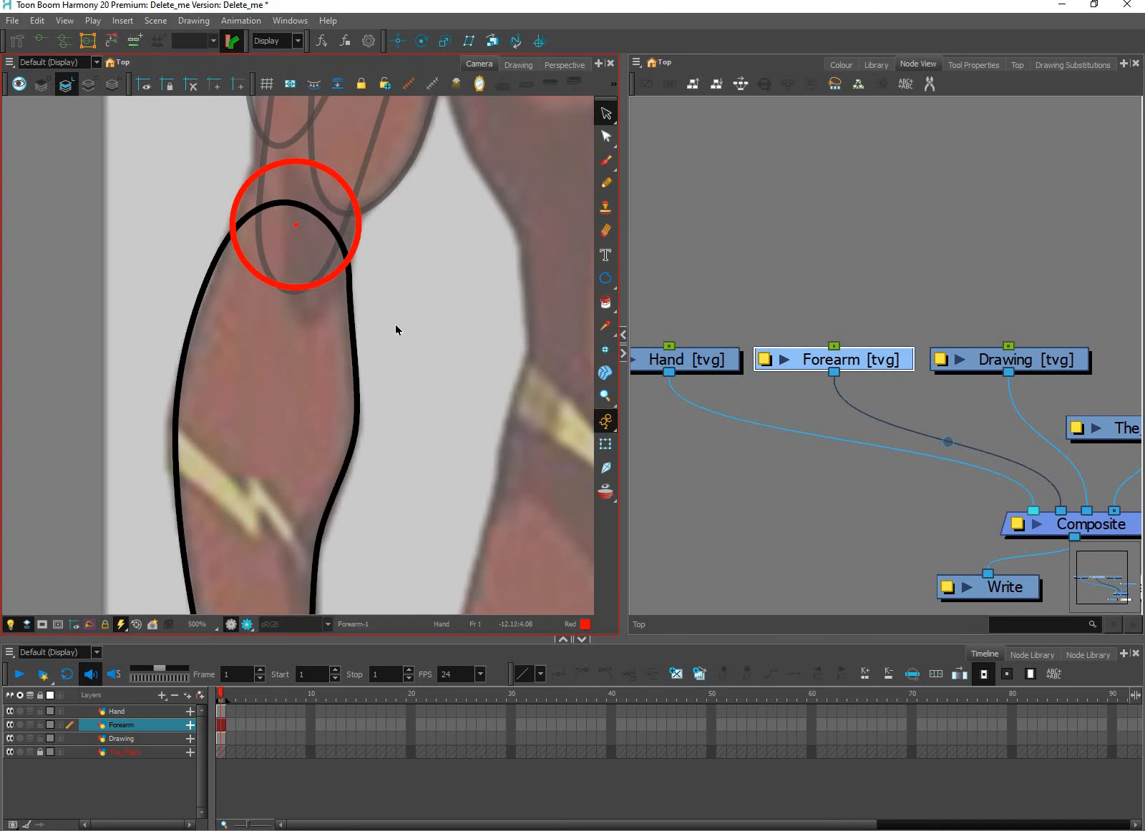
click(335, 243)
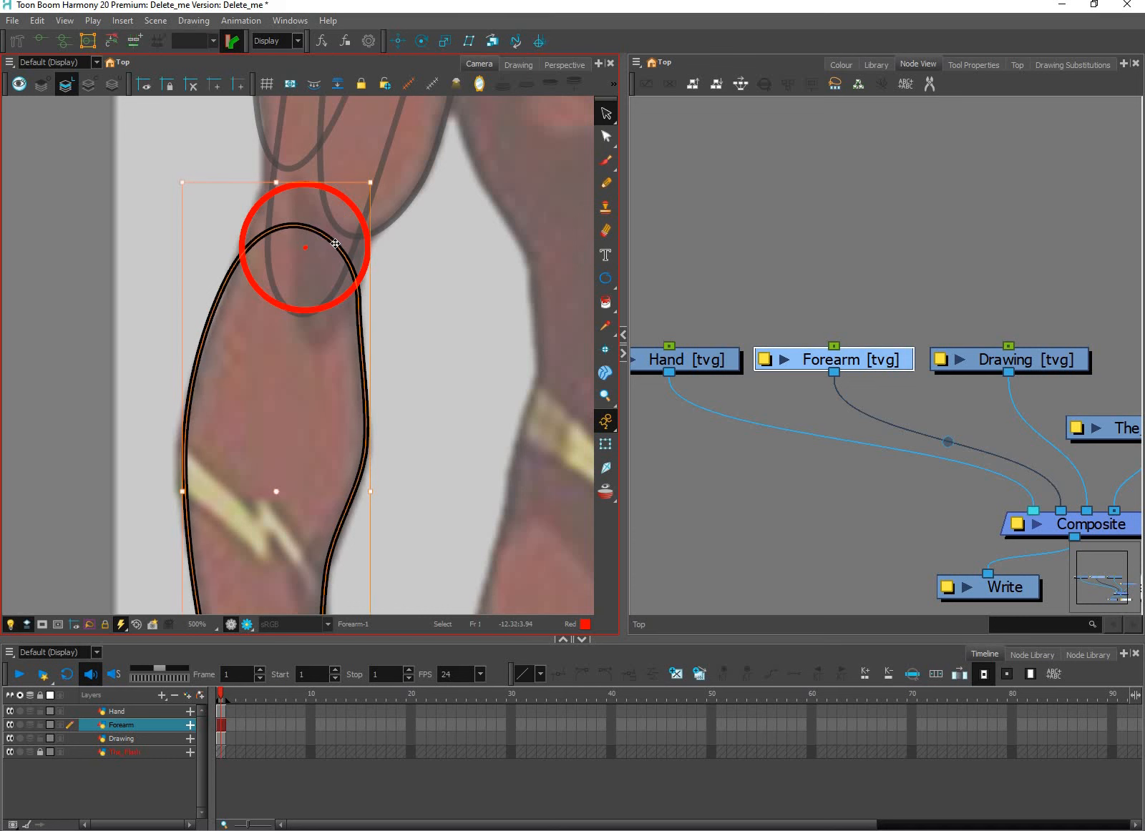
scroll(378, 188, up, 2)
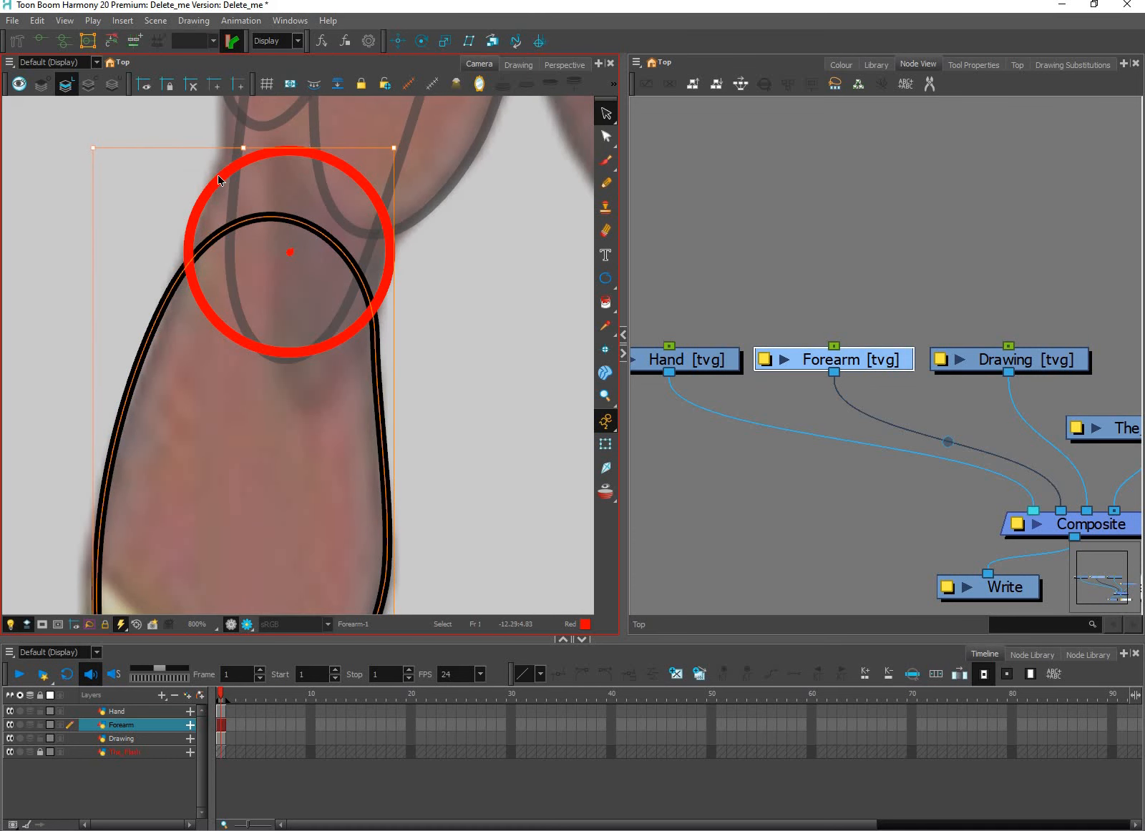
click(456, 295)
scroll(412, 286, down, 2)
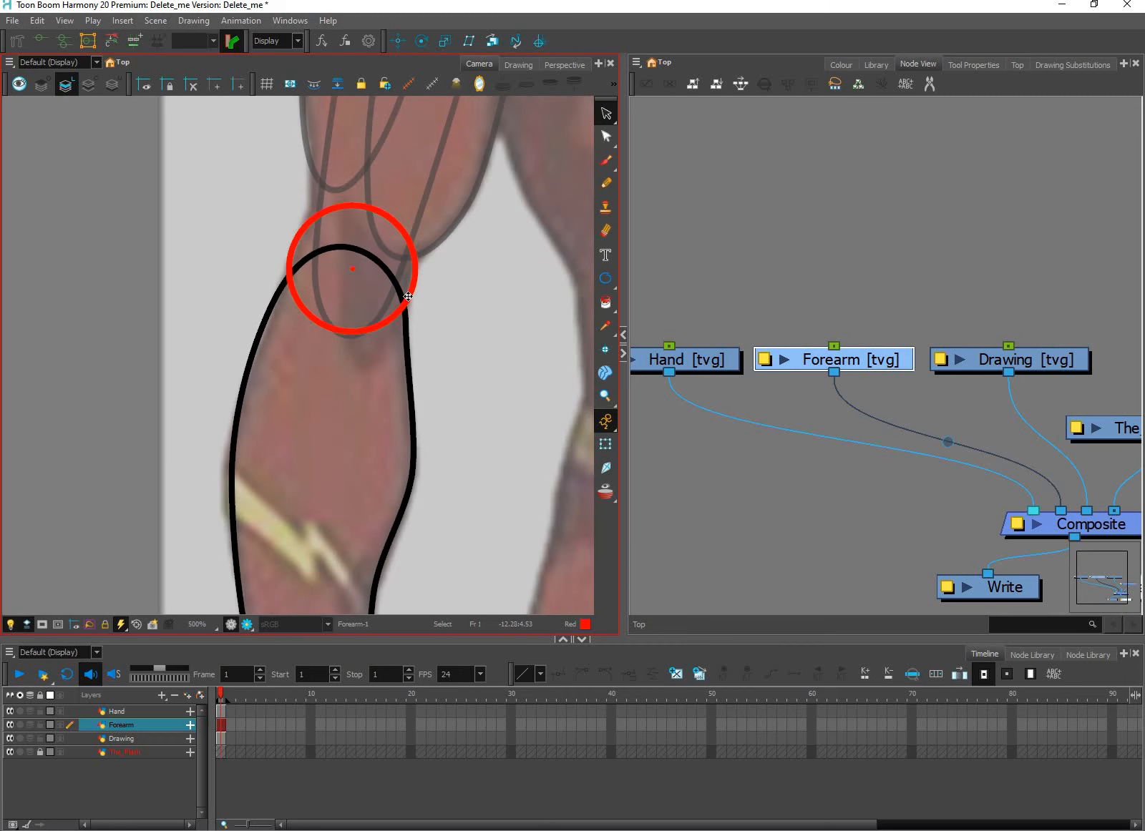
drag(408, 297, 397, 331)
key(Down)
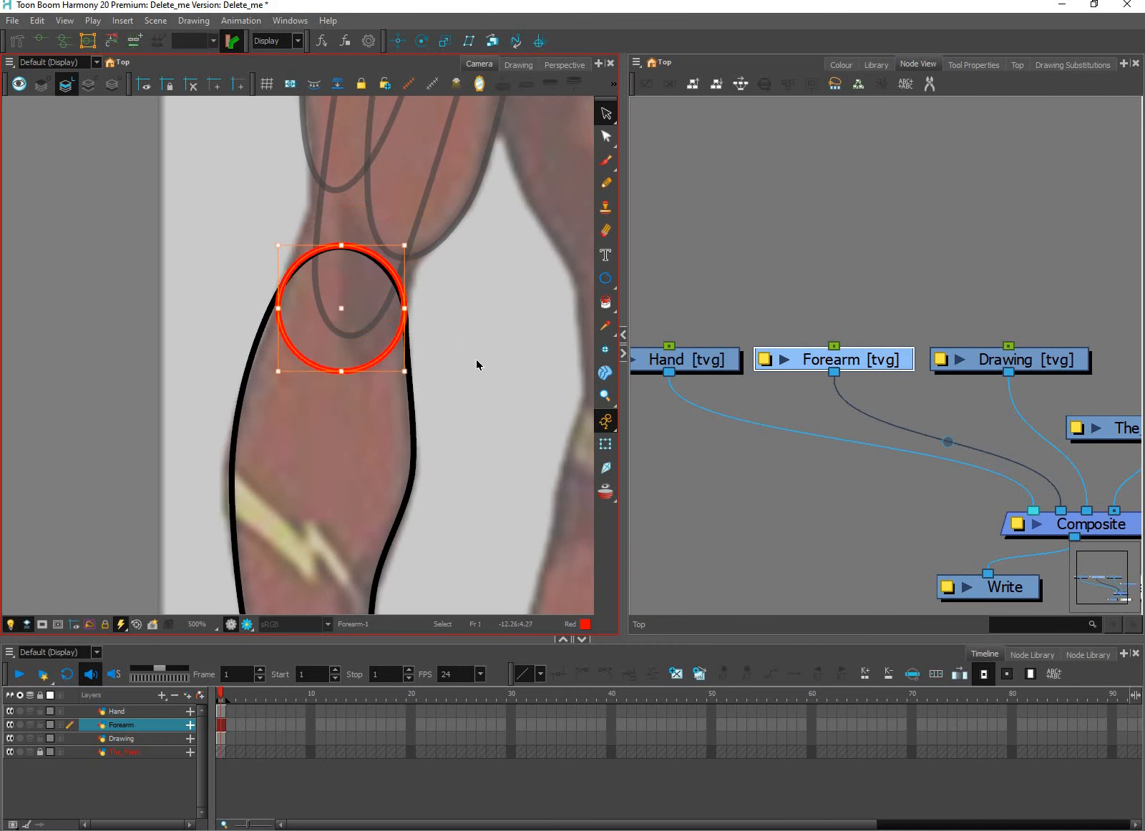
scroll(486, 378, down, 2)
drag(487, 378, 479, 326)
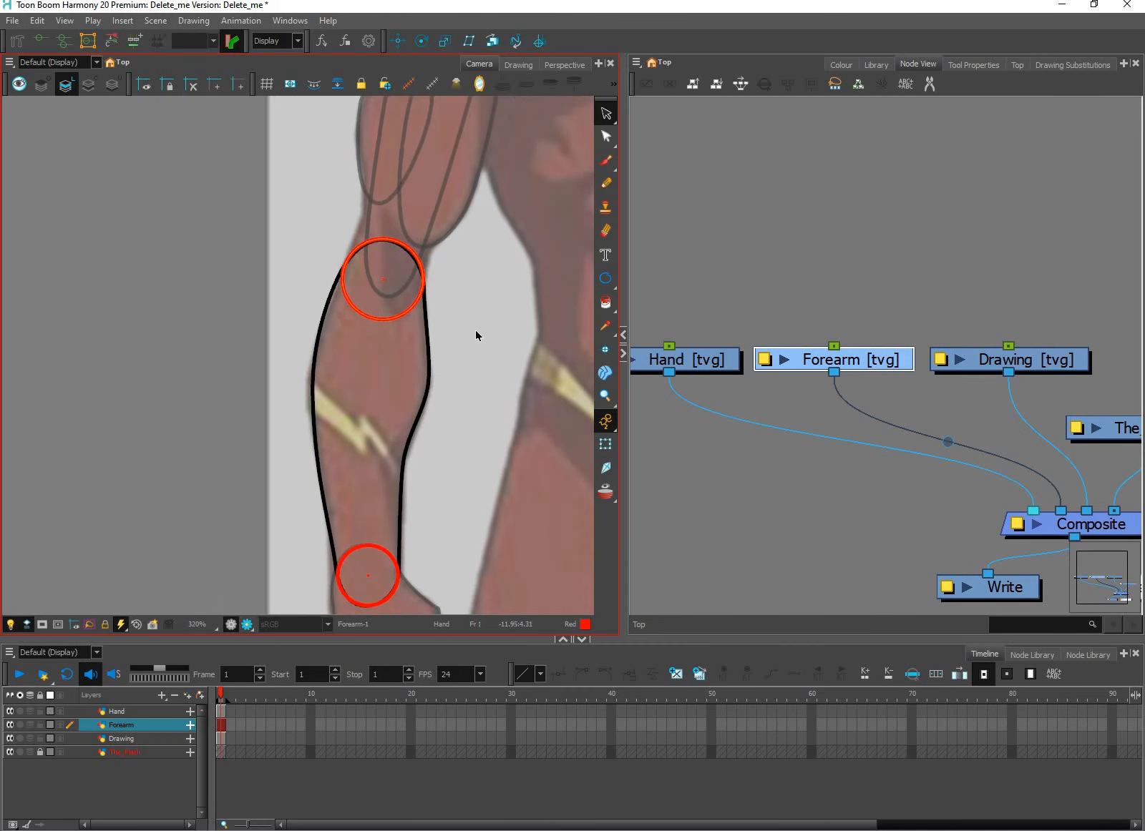
click(489, 425)
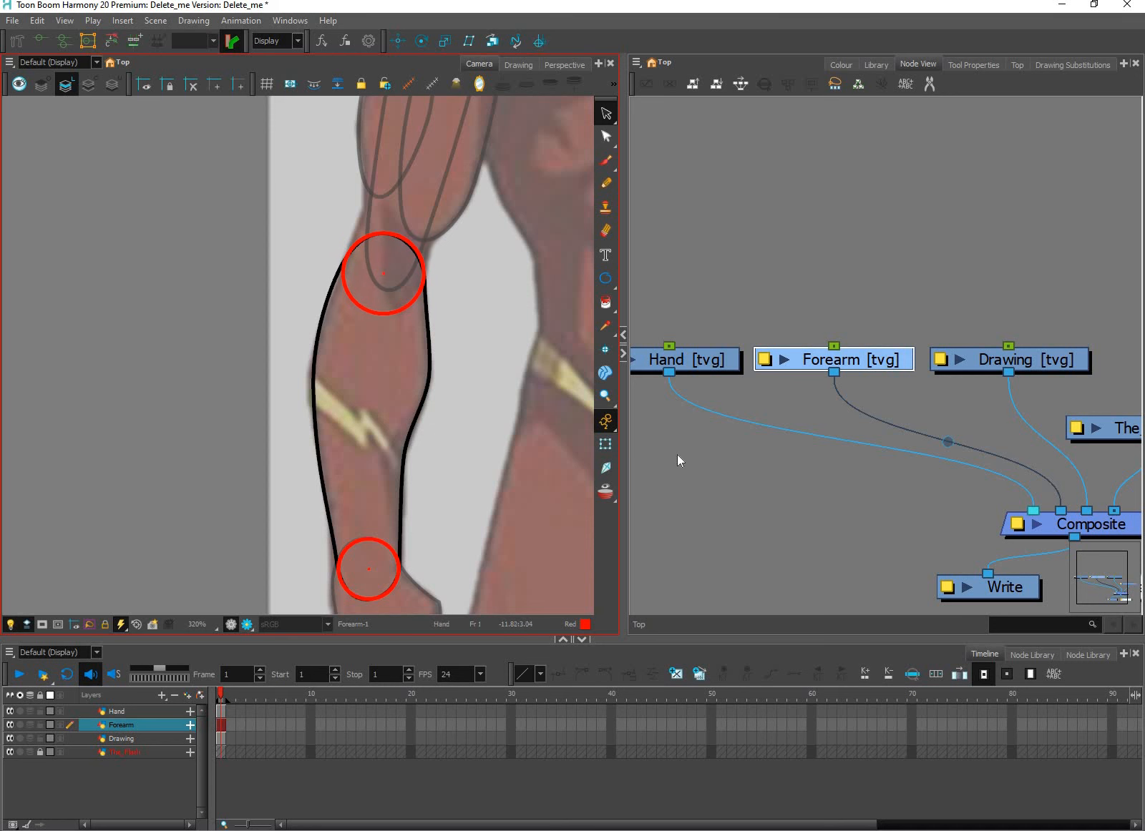
drag(492, 429, 473, 371)
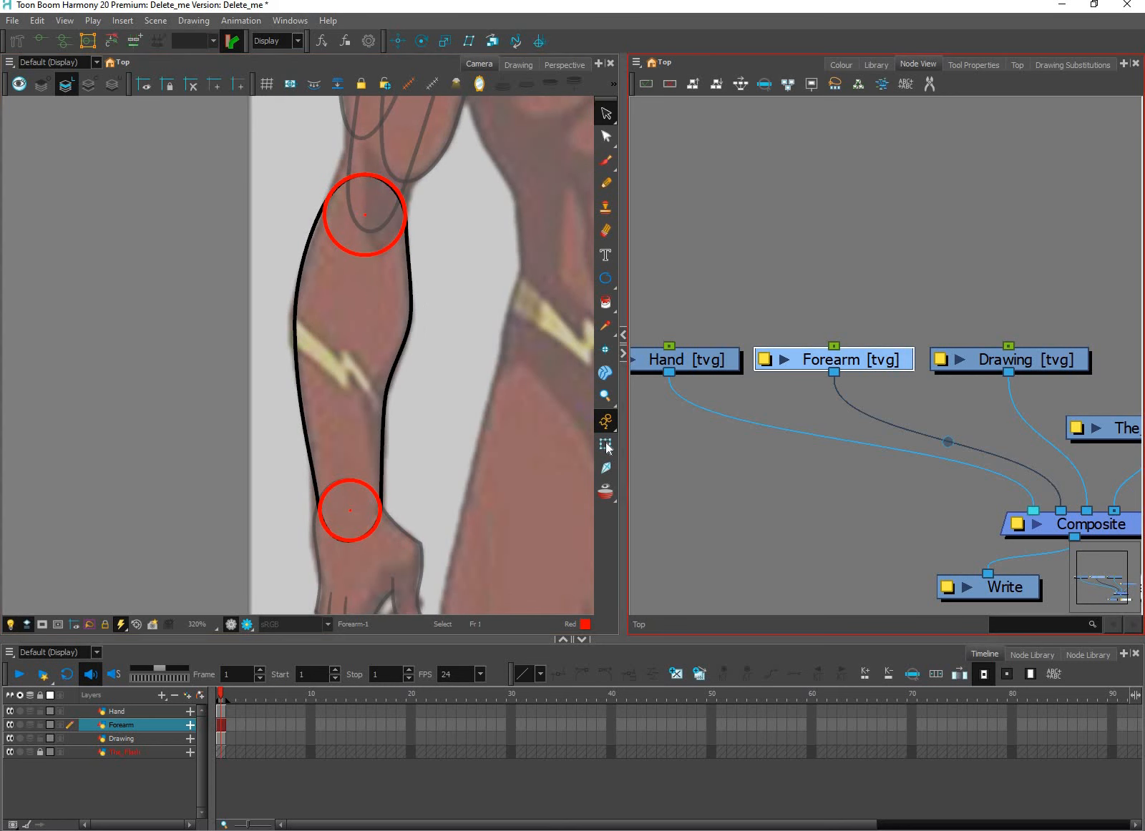
Step: Align the The_Flash node in the row beside Drawing and disable it to hide the reference image
click(606, 445)
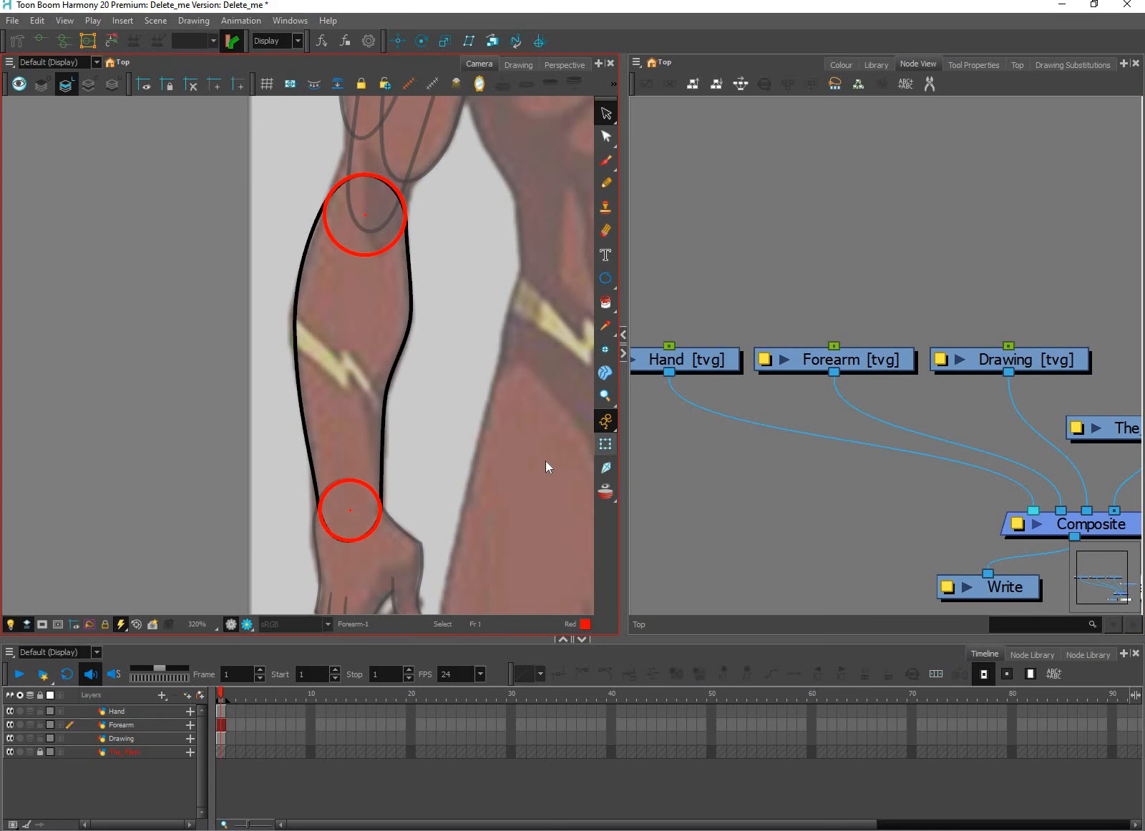
scroll(548, 461, down, 2)
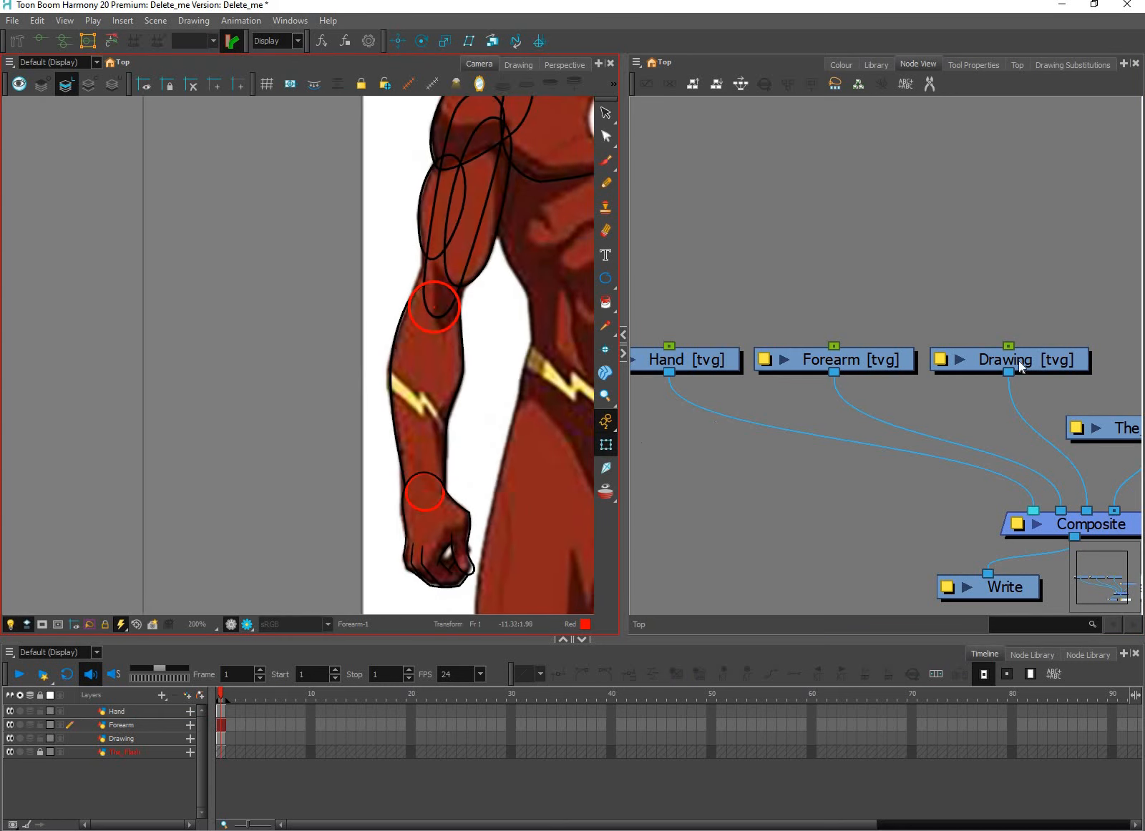
drag(1019, 365, 905, 322)
click(1053, 418)
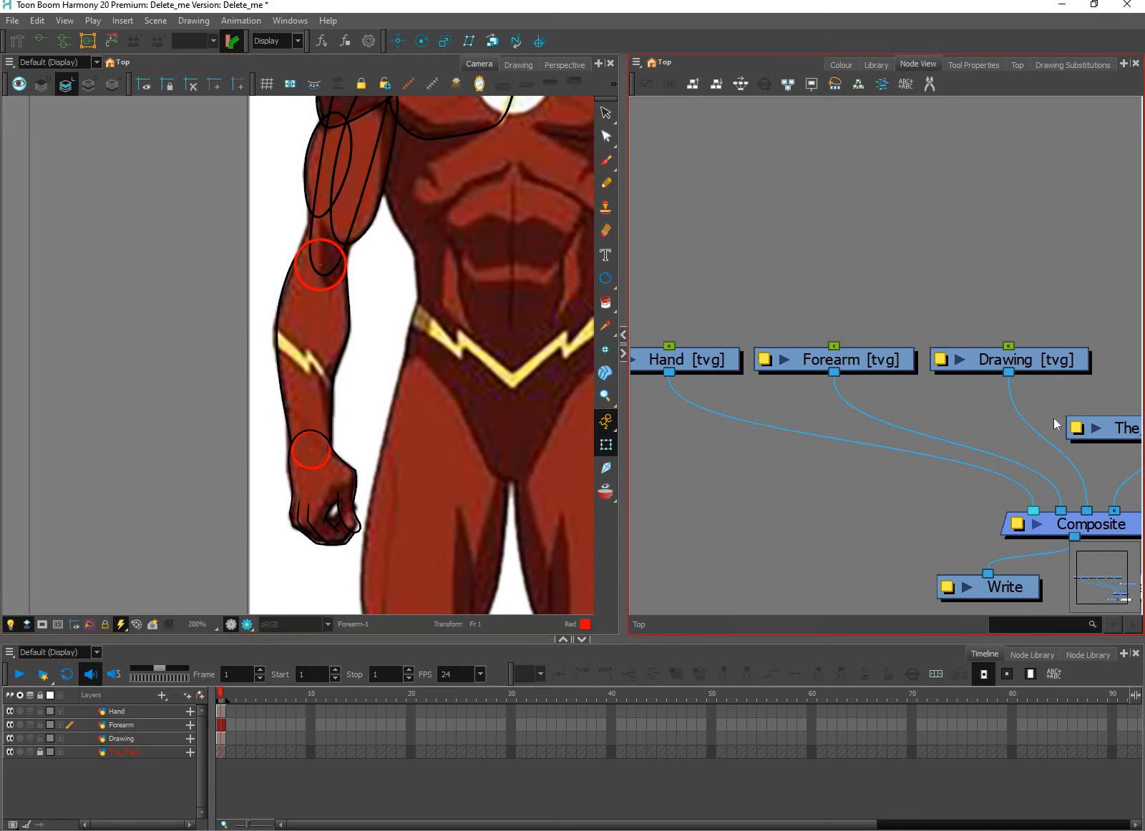
drag(1103, 359, 959, 358)
click(1038, 424)
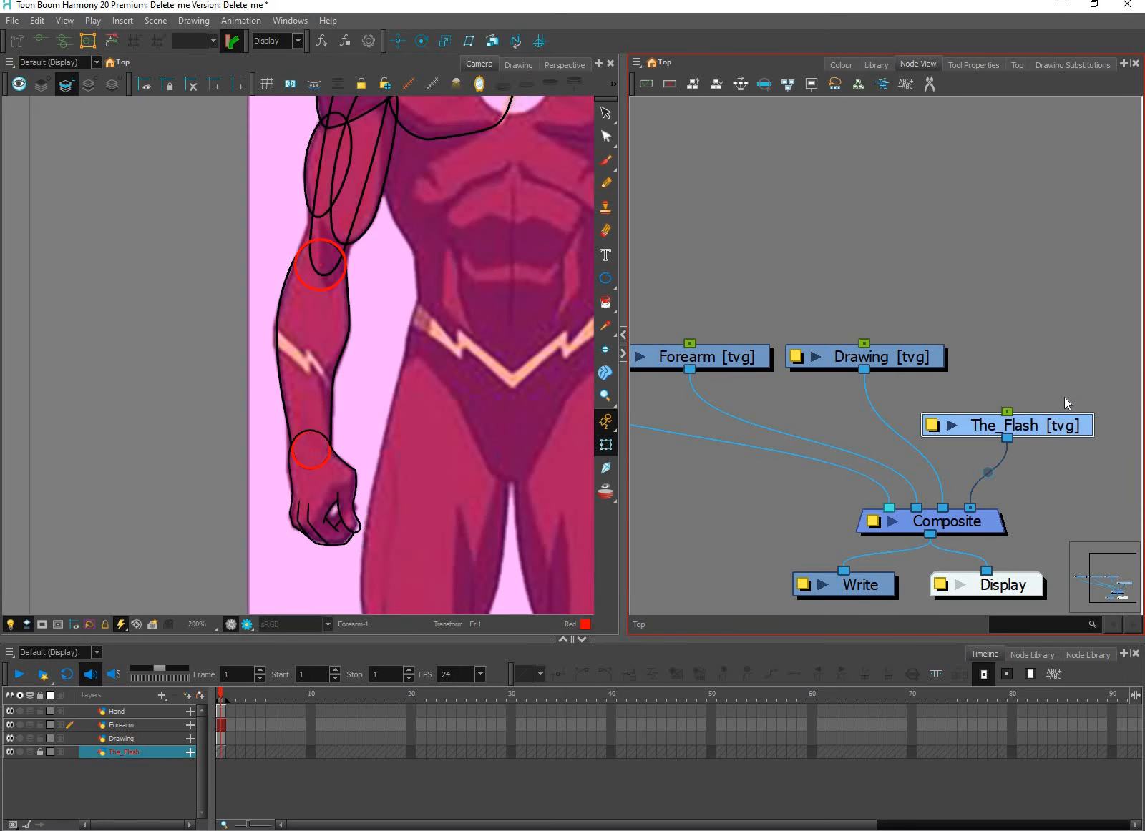
key(ctrl+z)
key(ctrl+z)
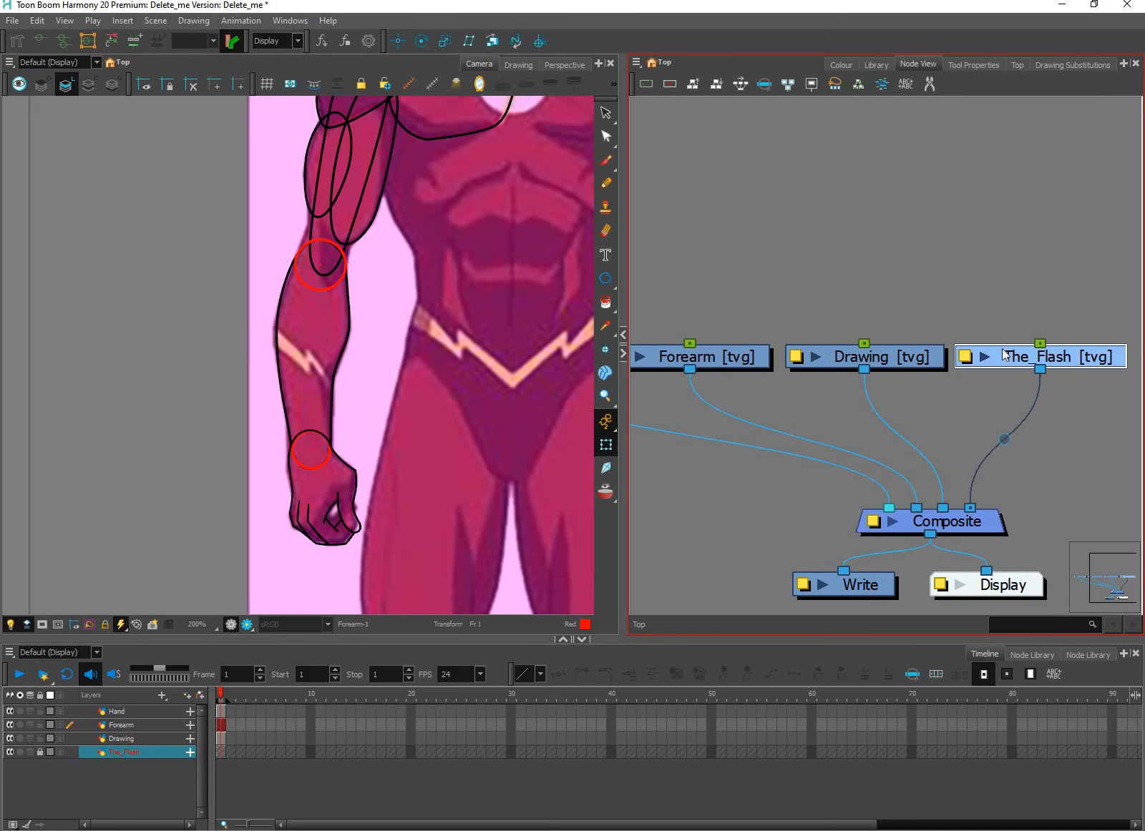
key(d)
mouse_move(369, 359)
mouse_down()
mouse_move(407, 401)
mouse_move(359, 473)
mouse_move(390, 502)
mouse_up()
scroll(472, 386, down, 1)
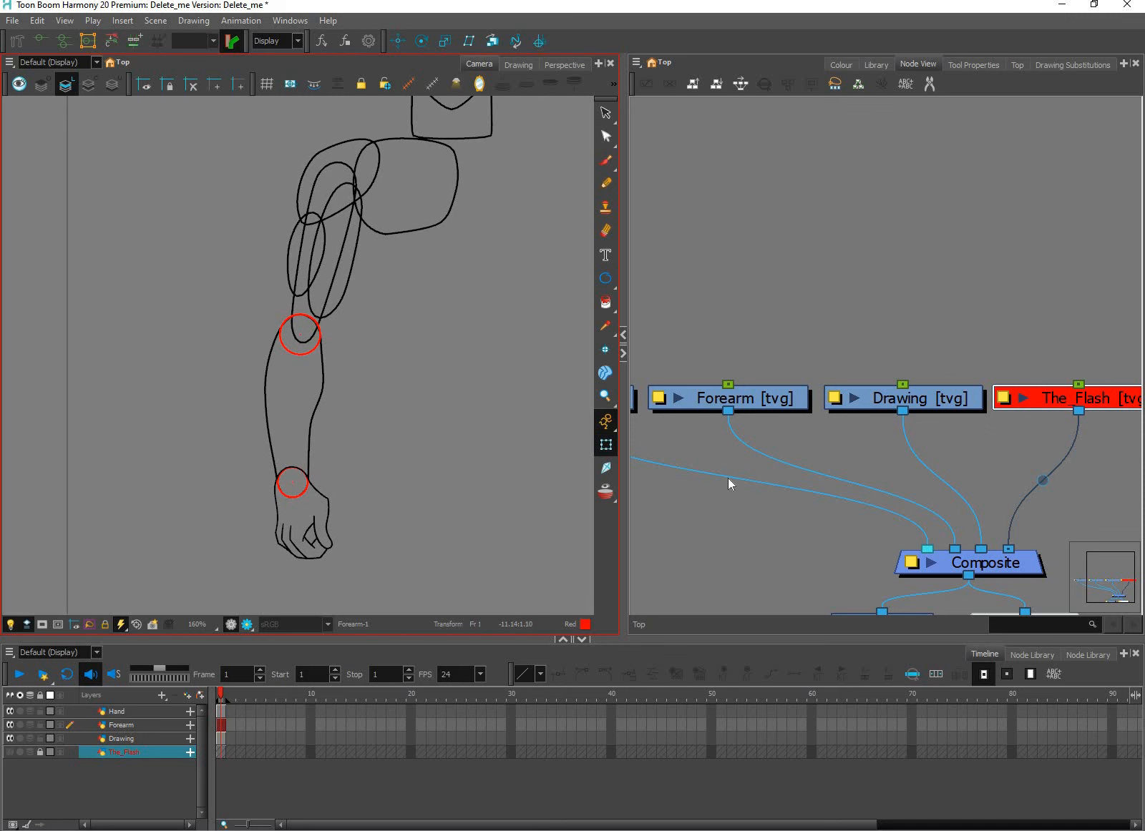
Step: Add a parent peg to both the Hand and Forearm nodes and space the pegs slightly above their drawings
drag(676, 399, 818, 404)
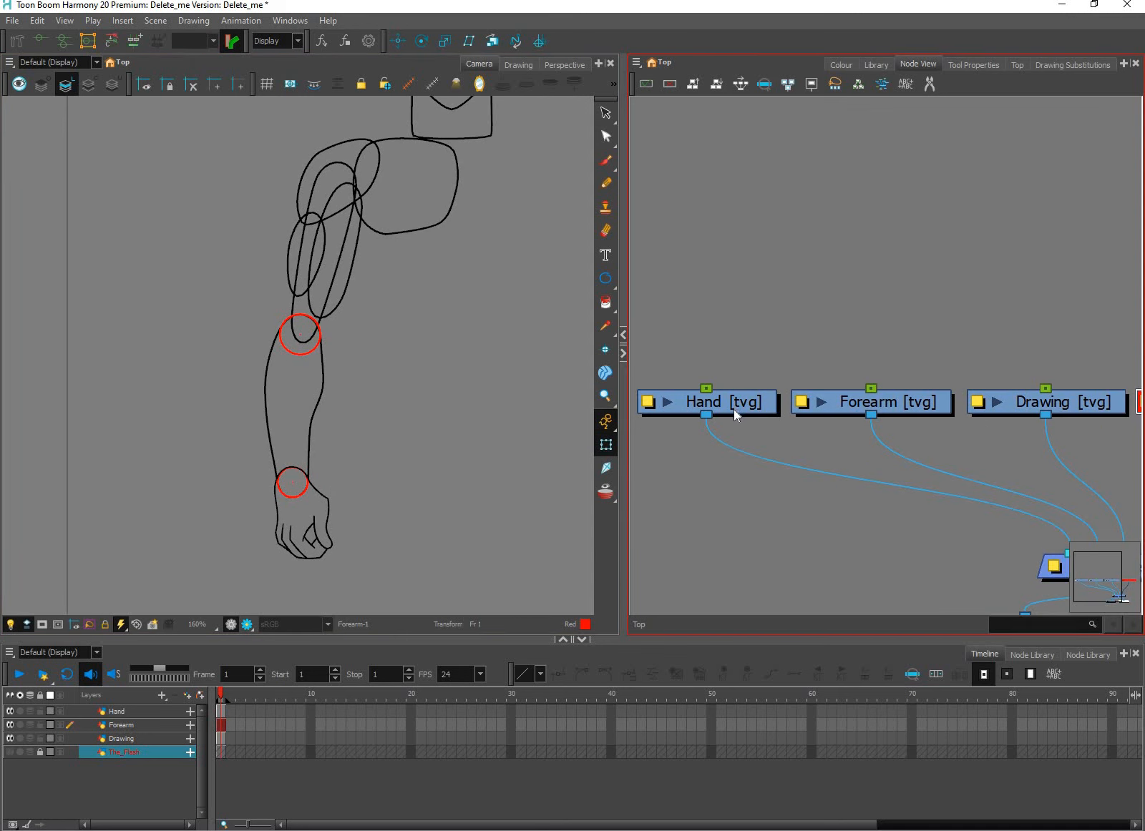
click(747, 400)
click(871, 401)
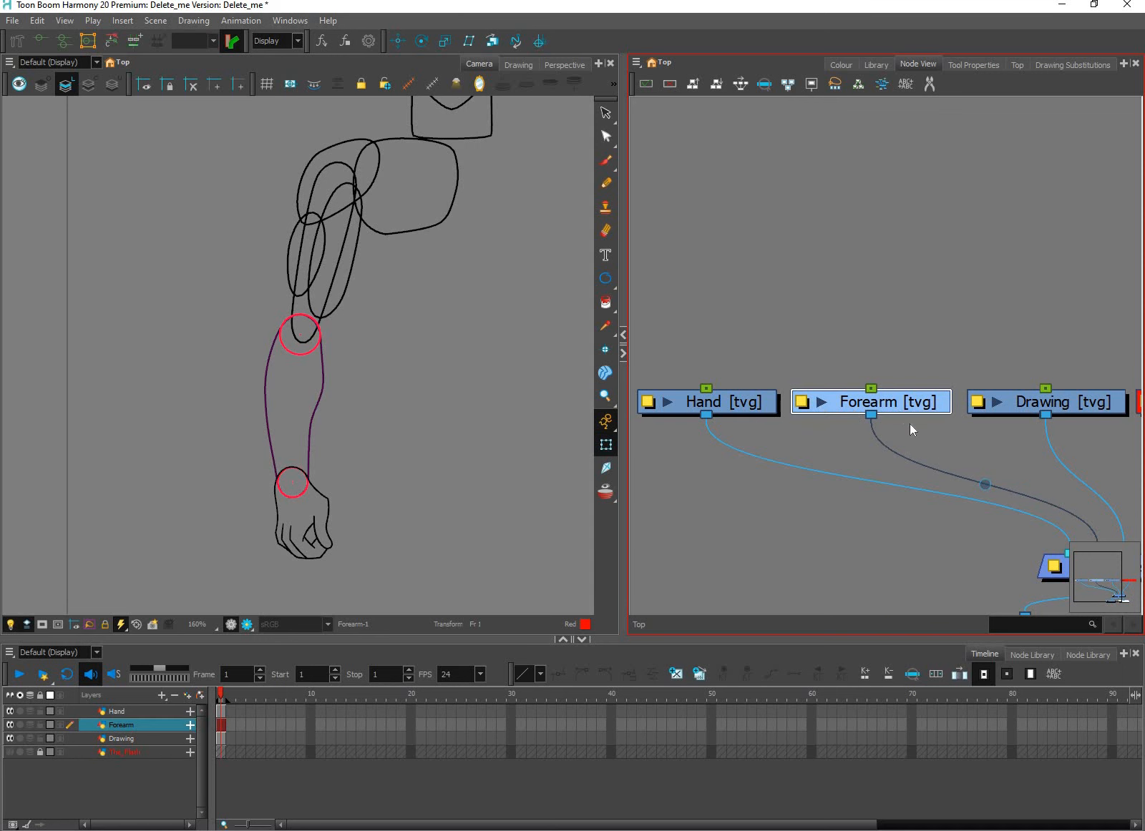
drag(669, 342, 913, 429)
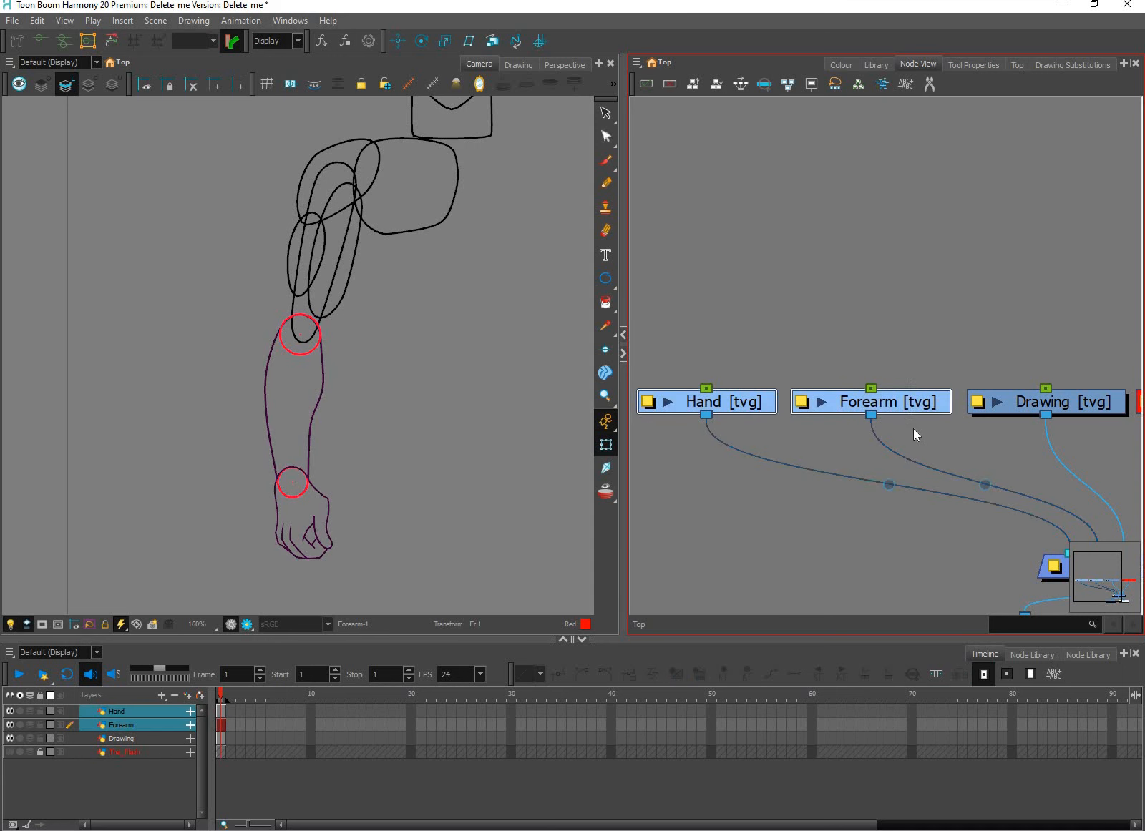
drag(712, 349, 919, 428)
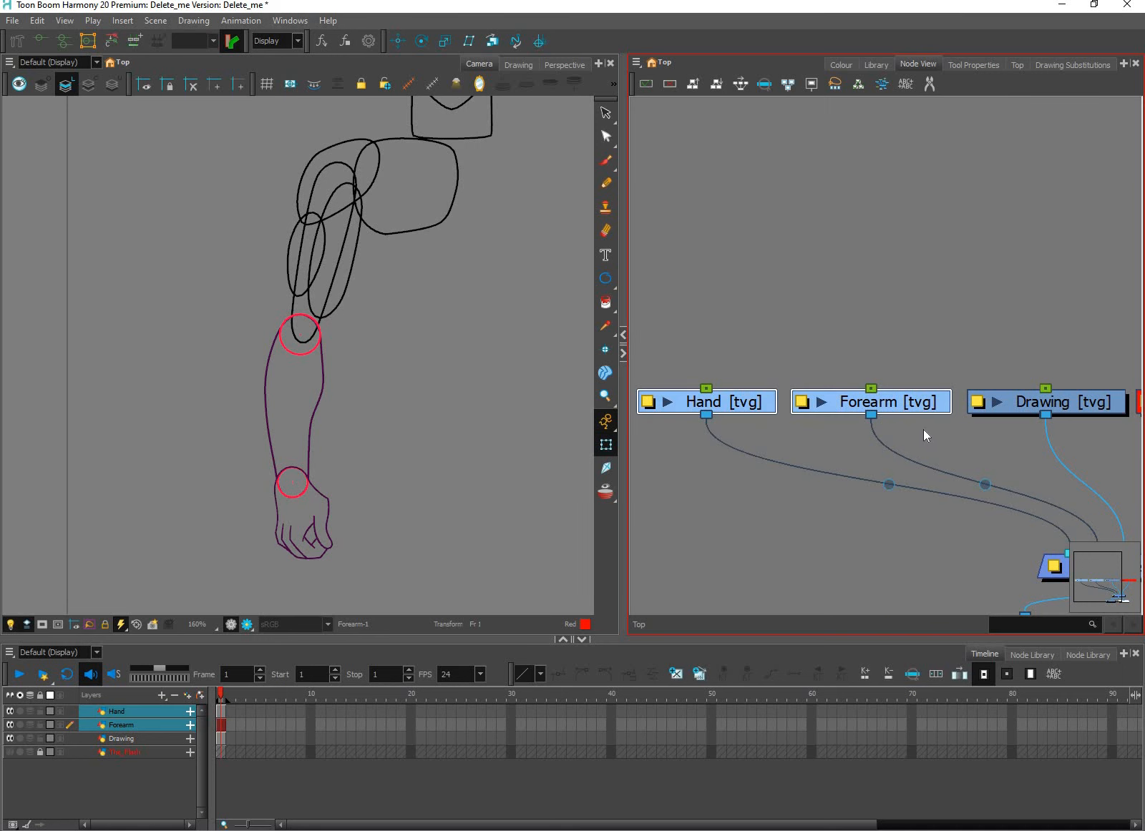
key(ctrl+p)
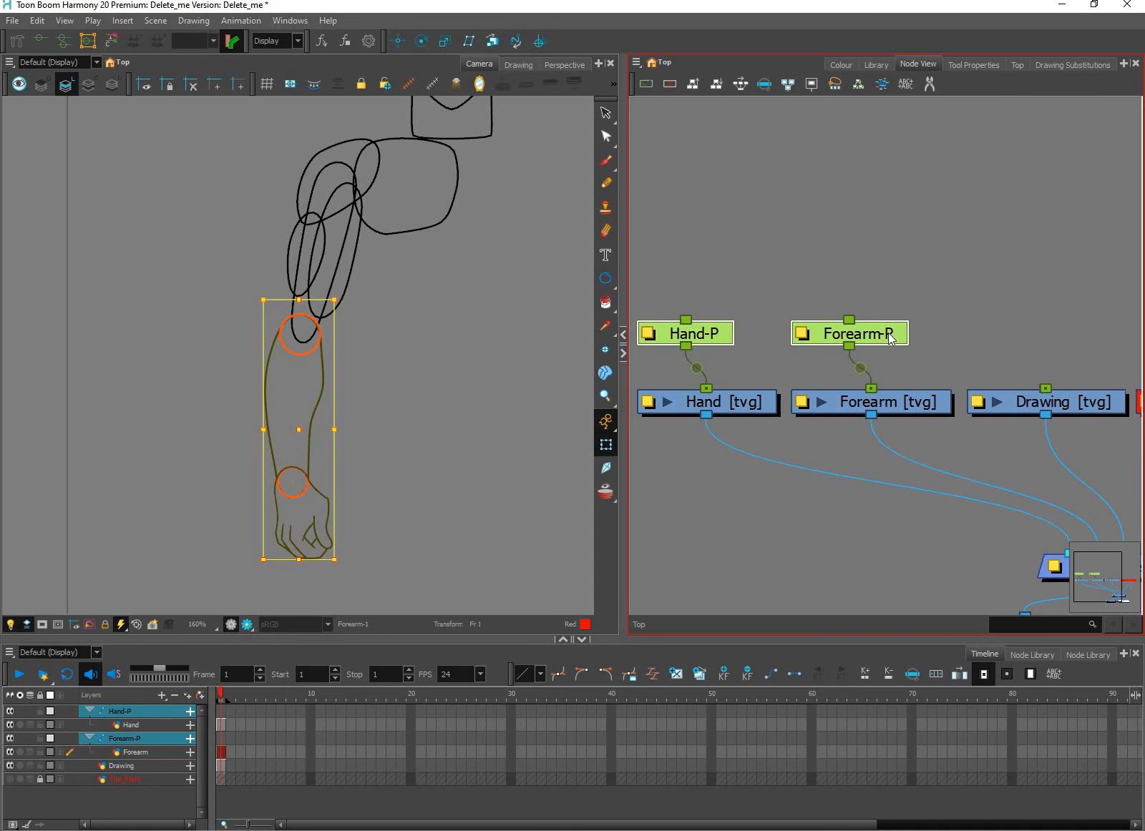
click(467, 455)
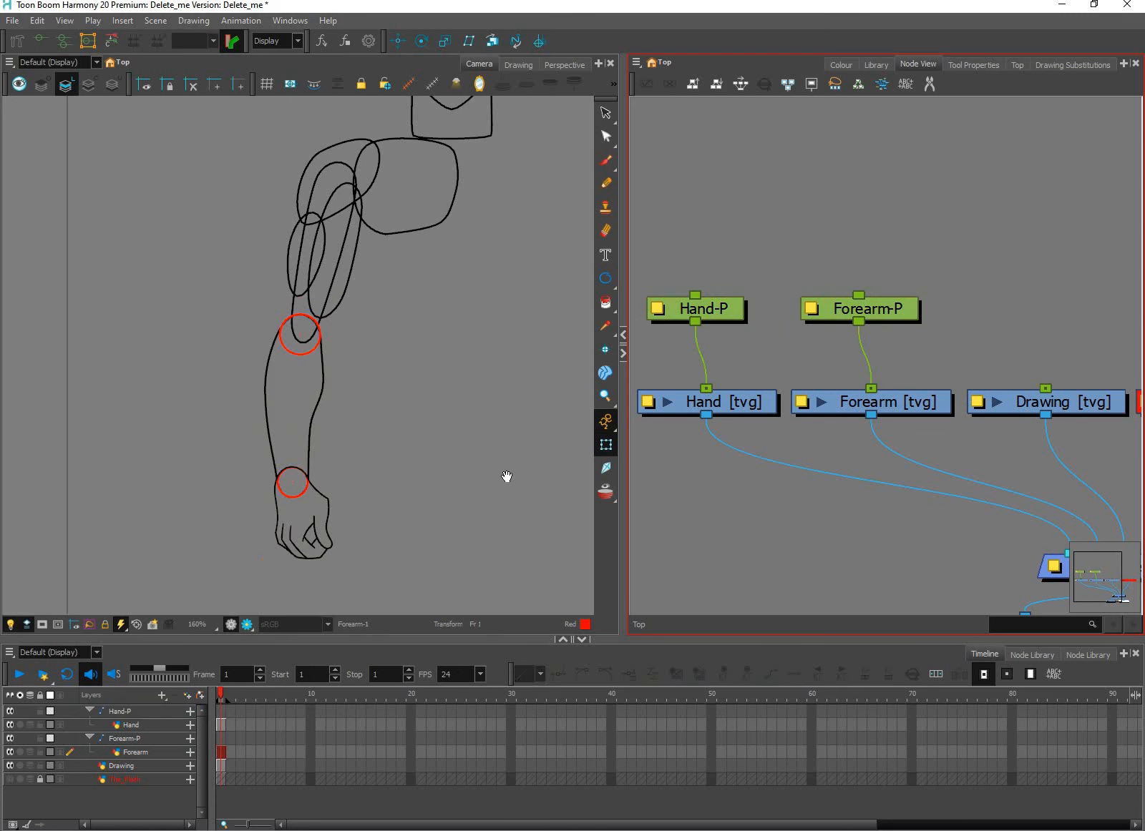
Step: Select the Hand-P peg and examine where its pivot sits relative to the hand and the camera frame
key(shift+m)
click(689, 314)
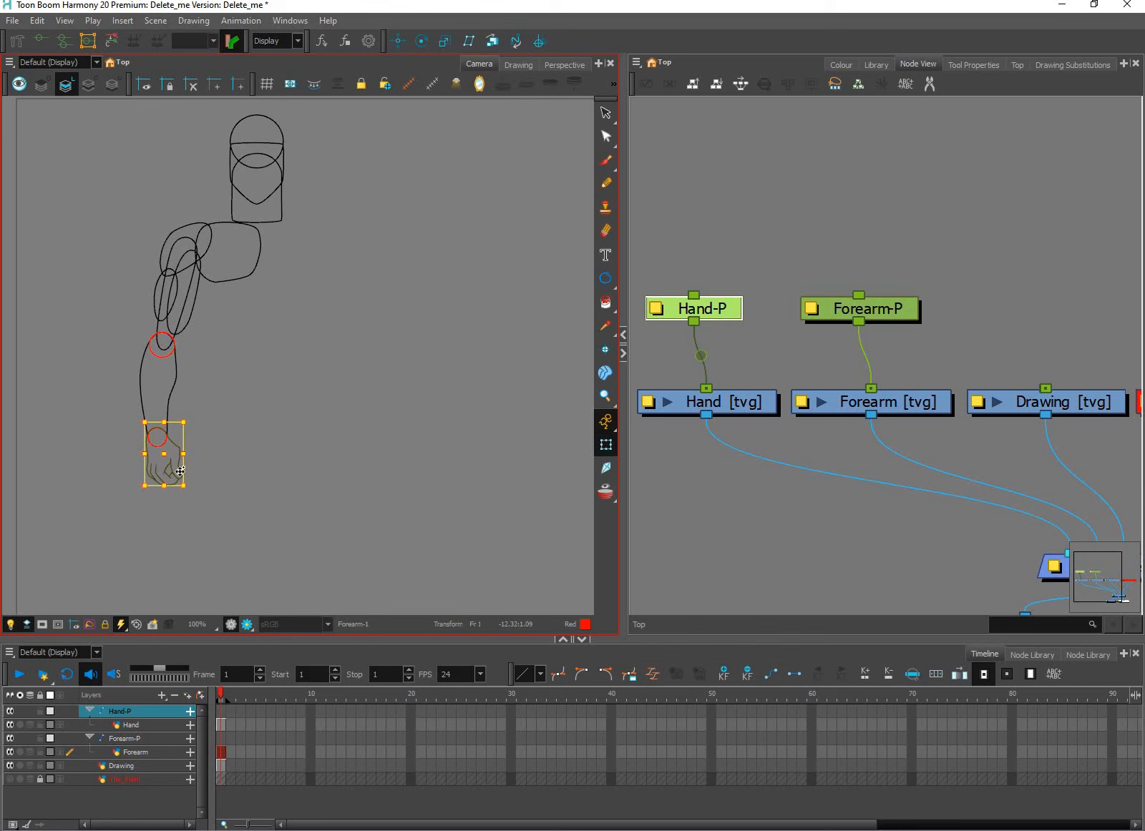
scroll(357, 498, down, 3)
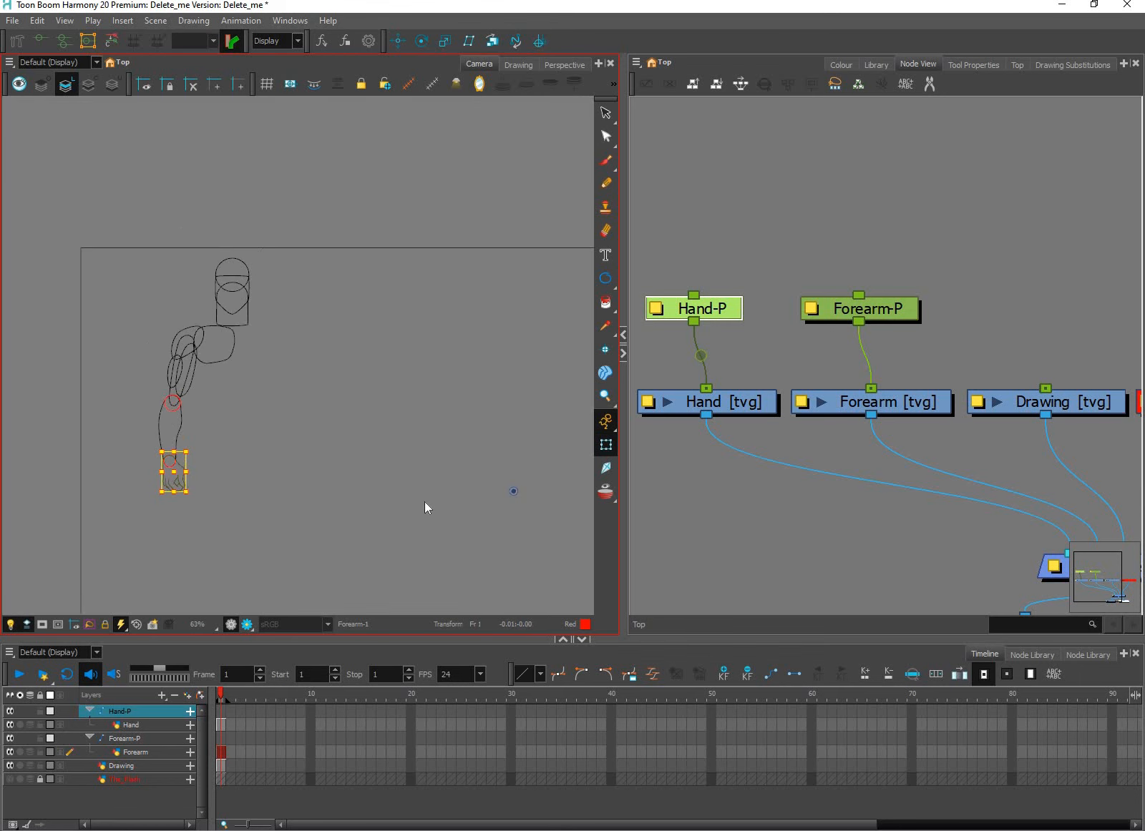
drag(531, 549, 366, 389)
scroll(476, 514, down, 1)
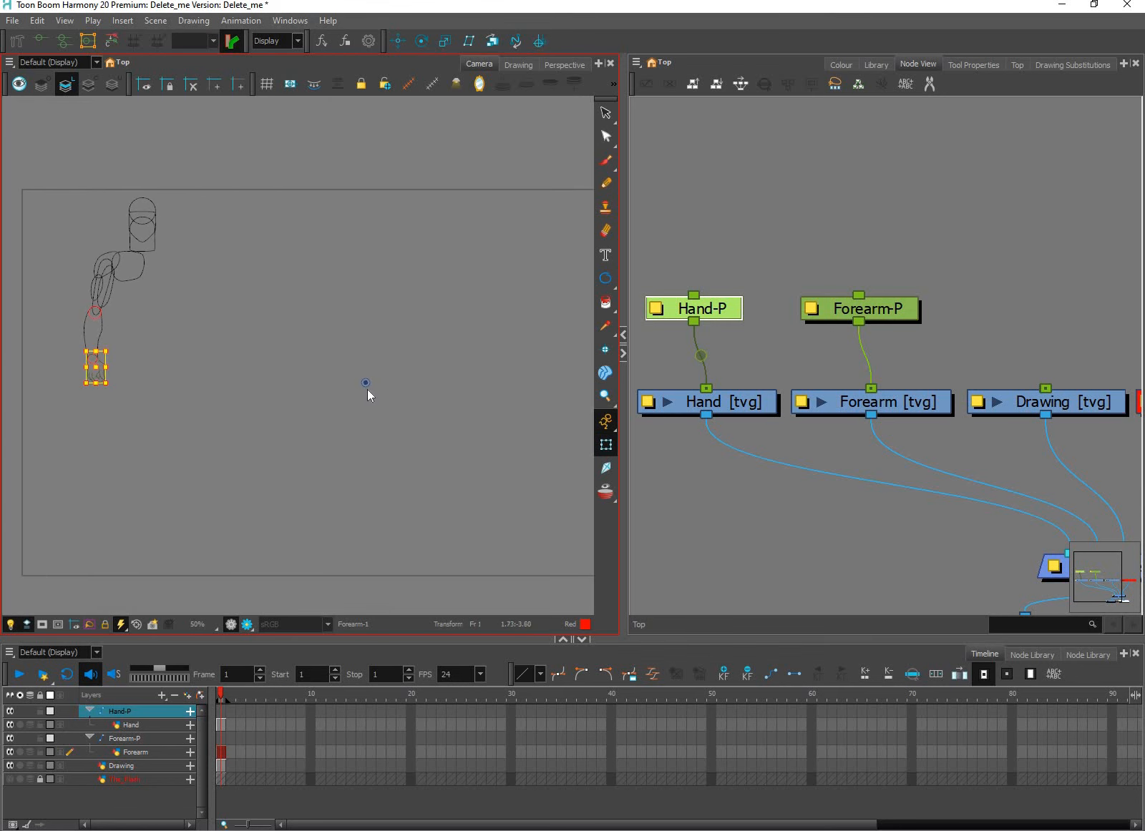
scroll(368, 390, down, 2)
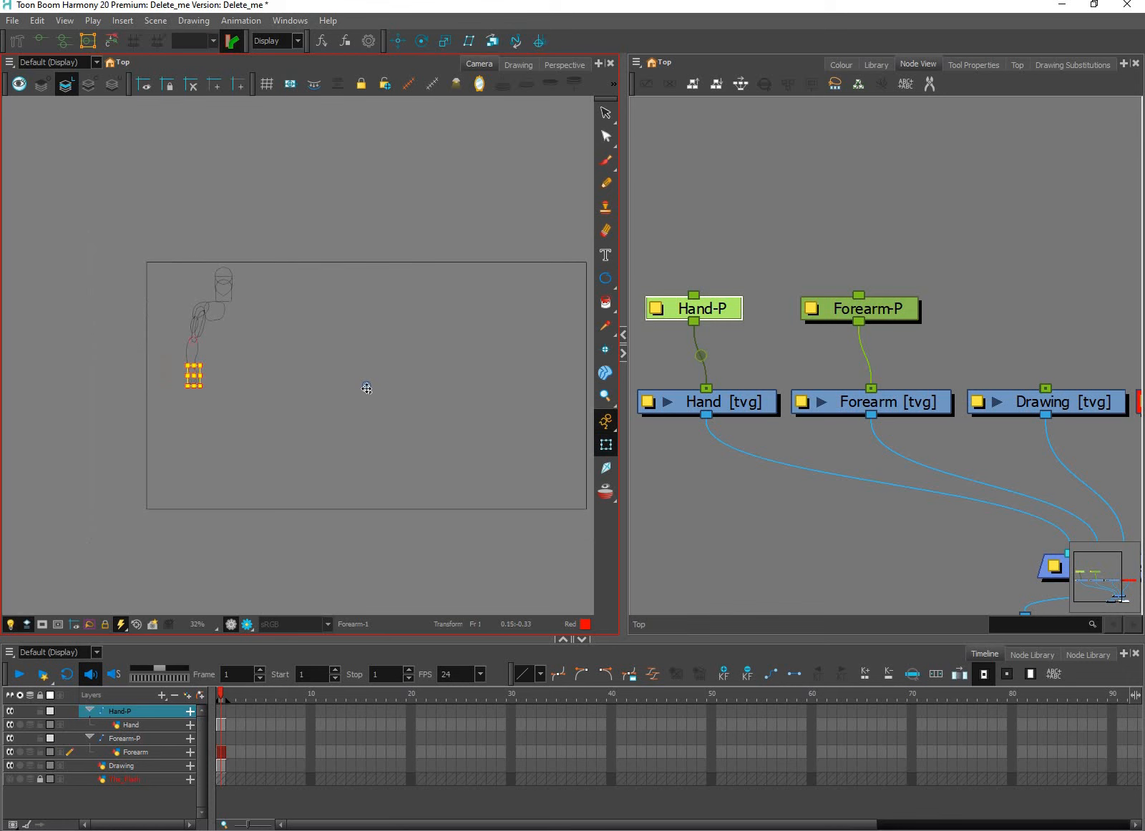
Step: With the Rotate tool, move the Hand-P peg's pivot onto the center dot of the red wrist circle
click(433, 42)
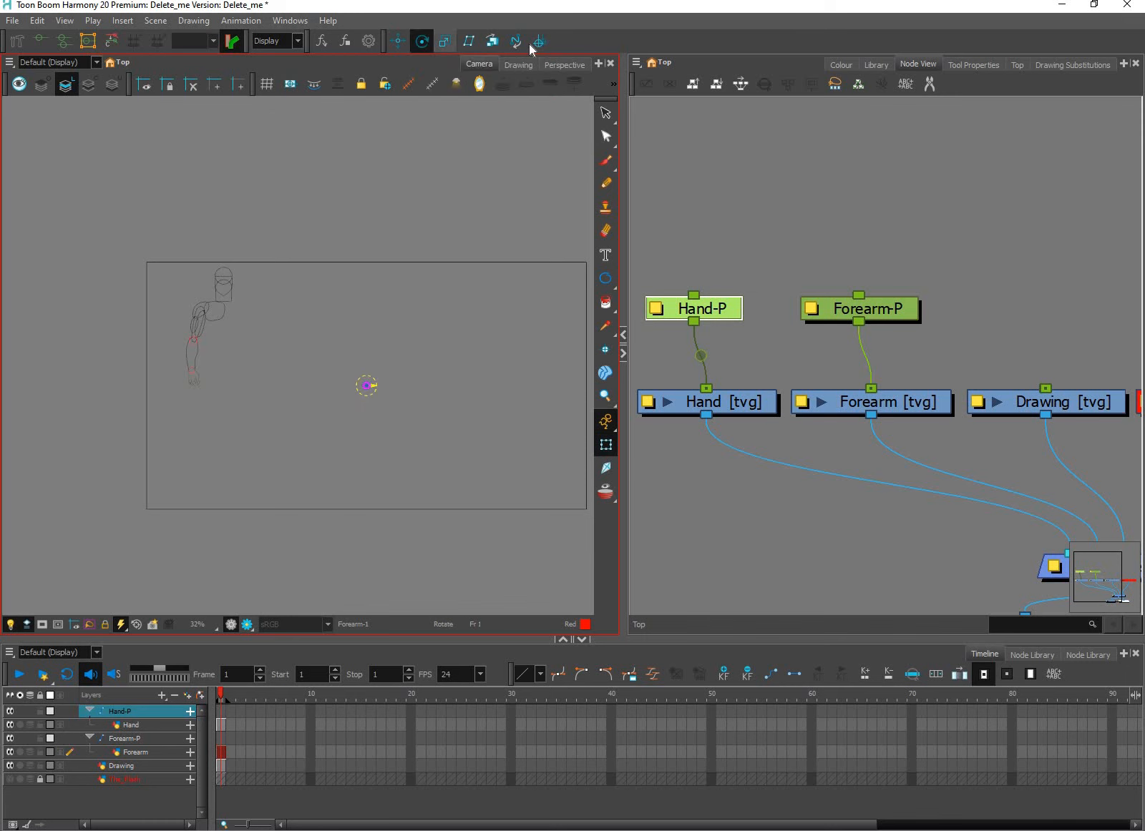
right_click(608, 43)
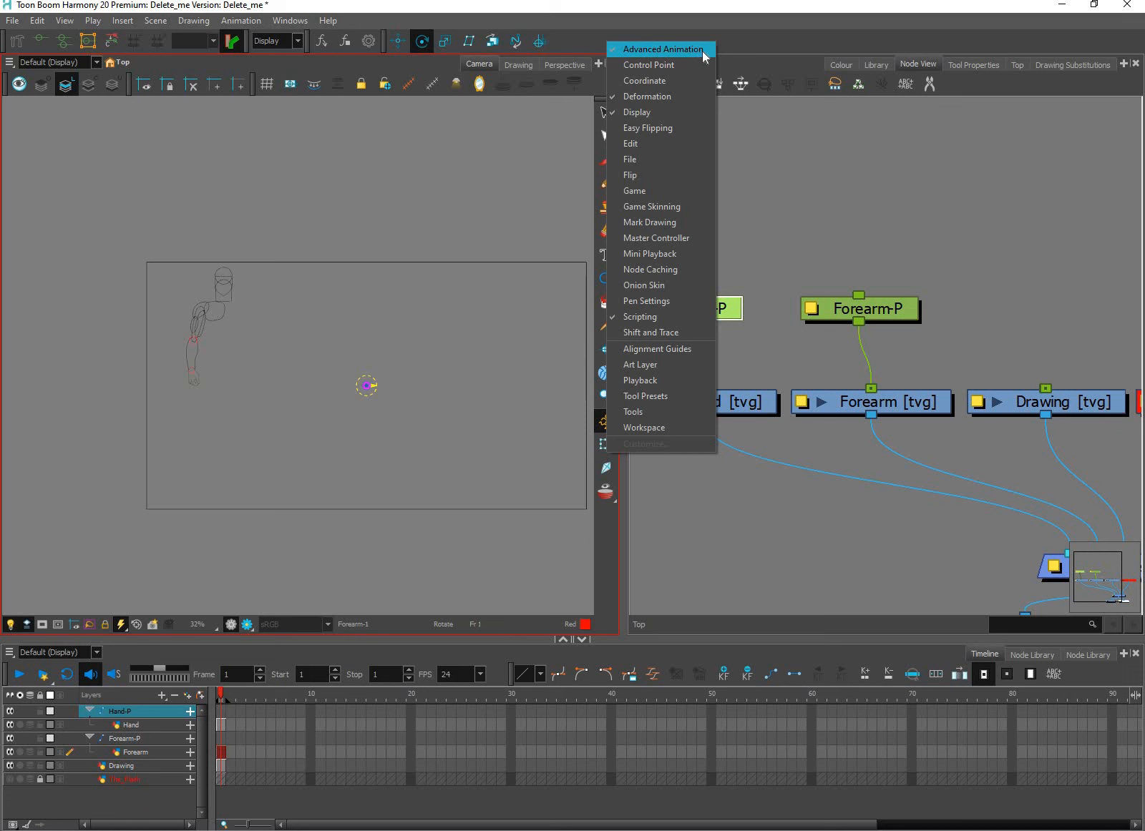
right_click(569, 41)
click(630, 49)
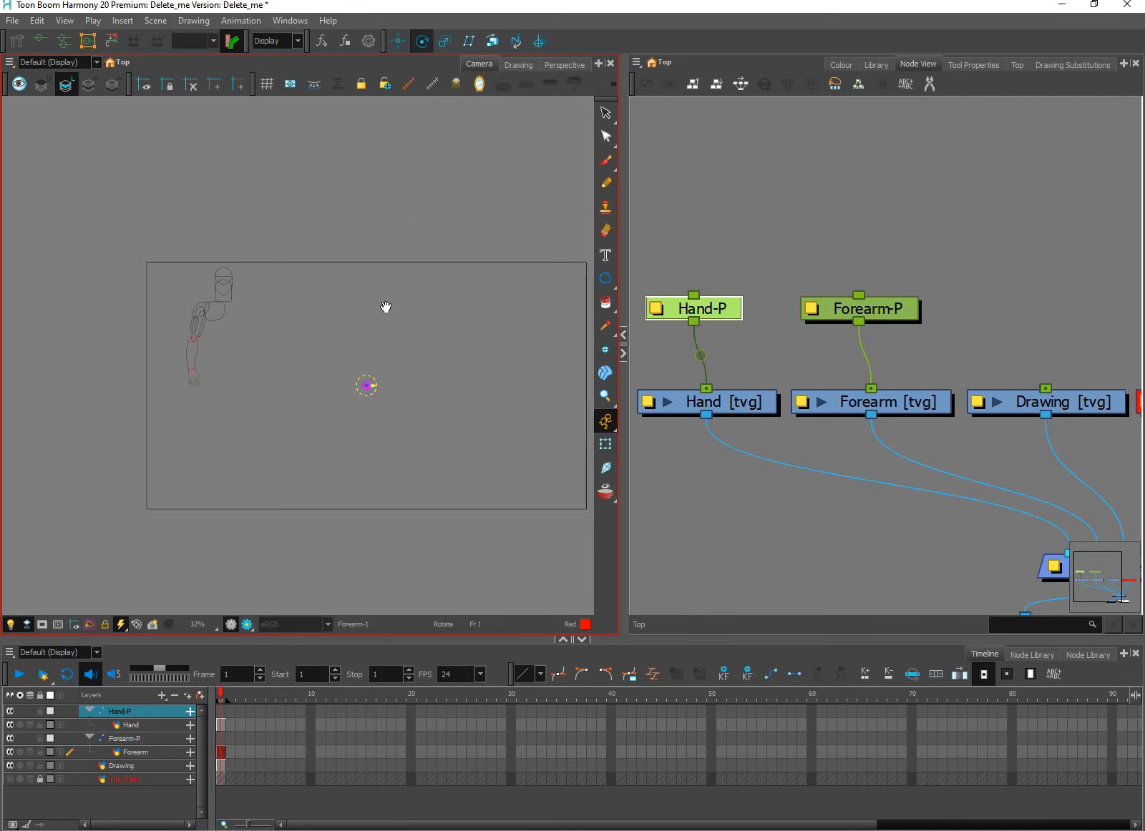
drag(366, 361, 457, 367)
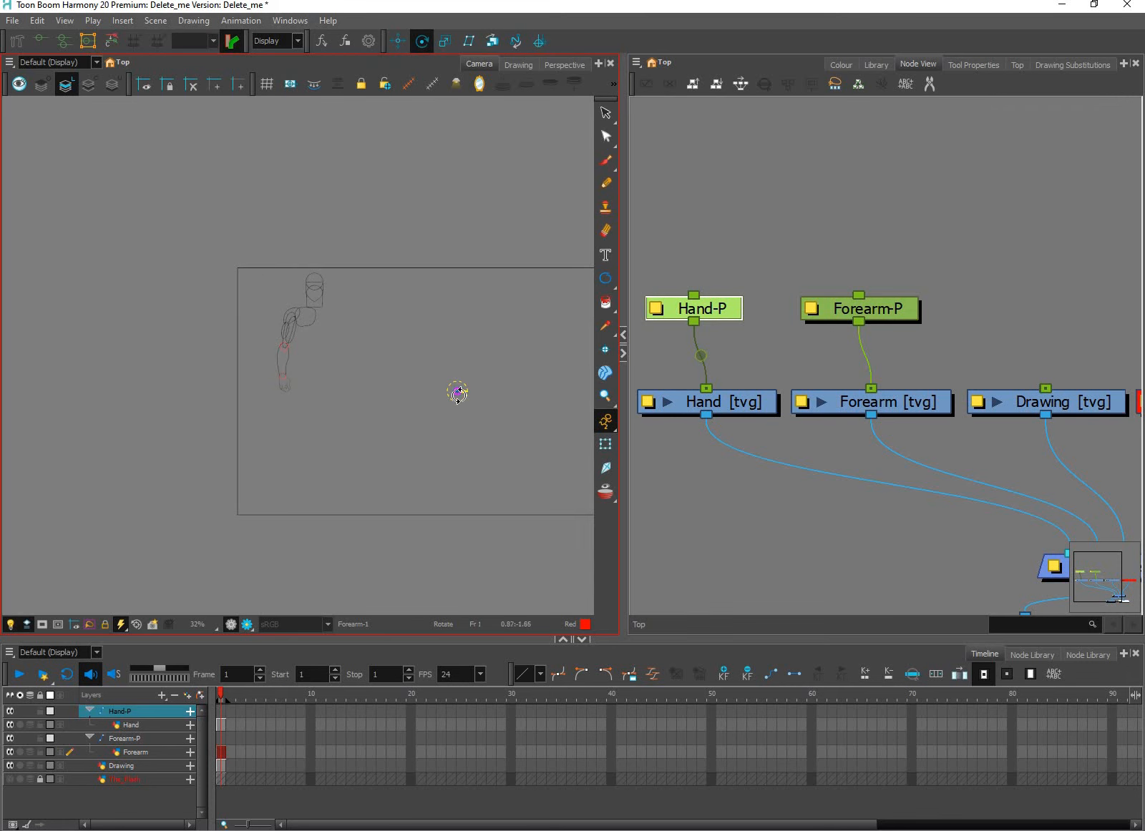
scroll(458, 392, up, 3)
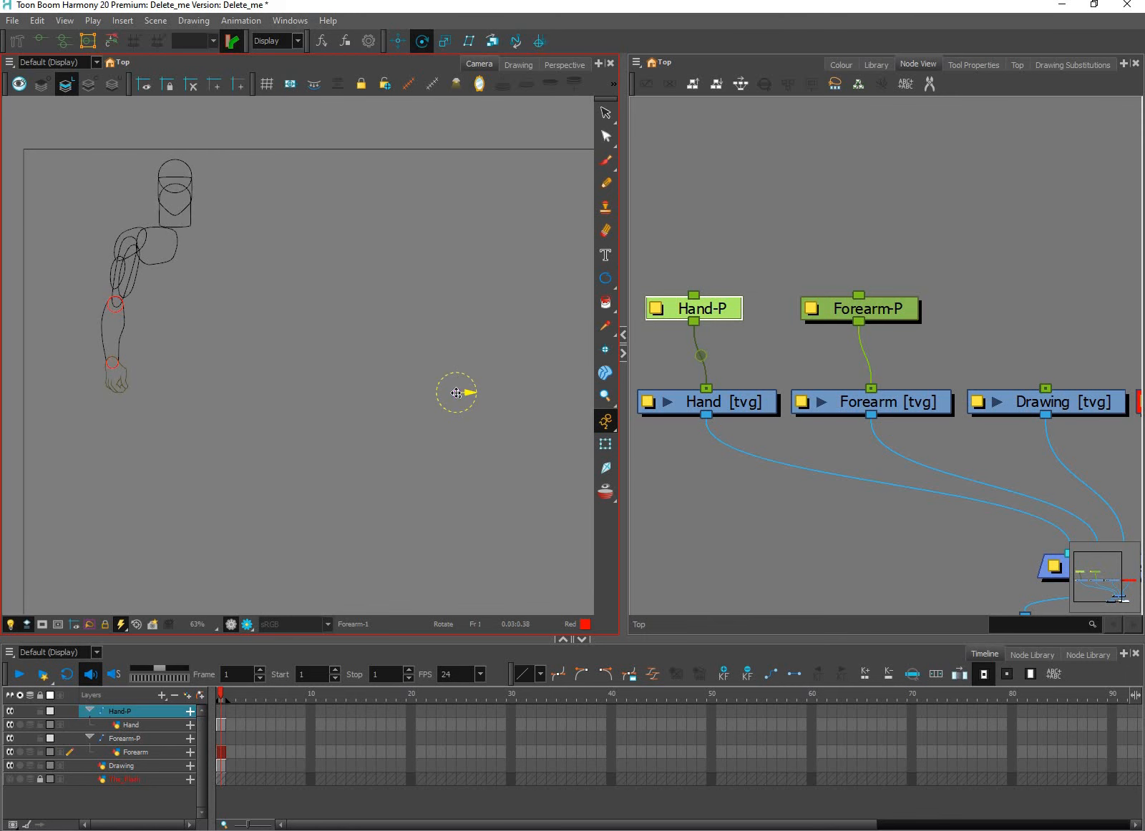
drag(252, 340, 112, 363)
scroll(135, 378, up, 1)
scroll(356, 406, up, 8)
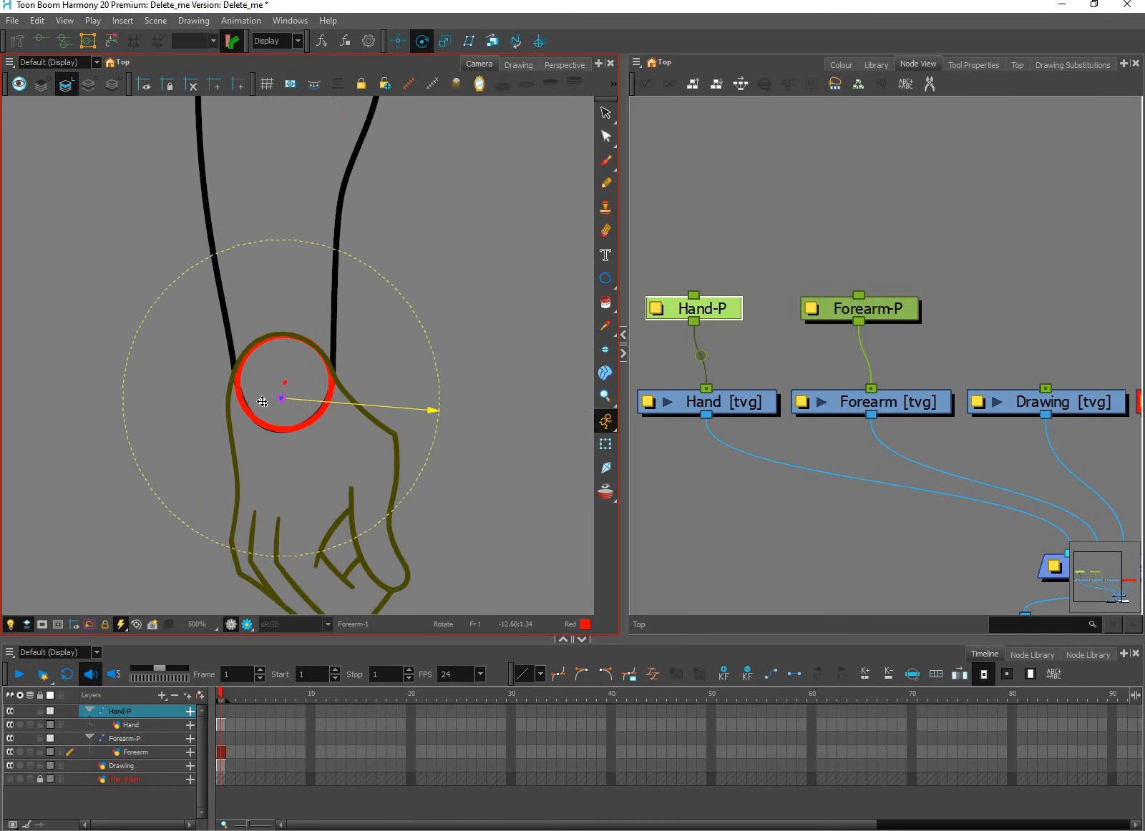
scroll(262, 402, up, 6)
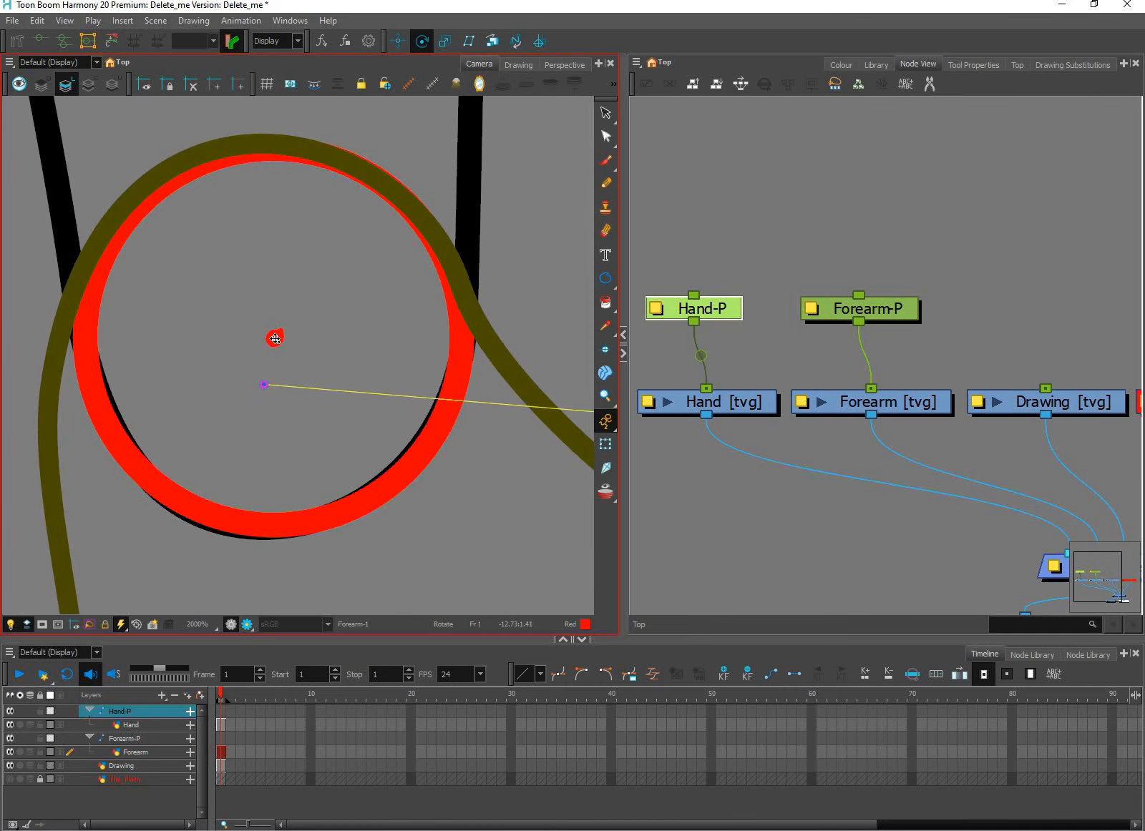
click(275, 339)
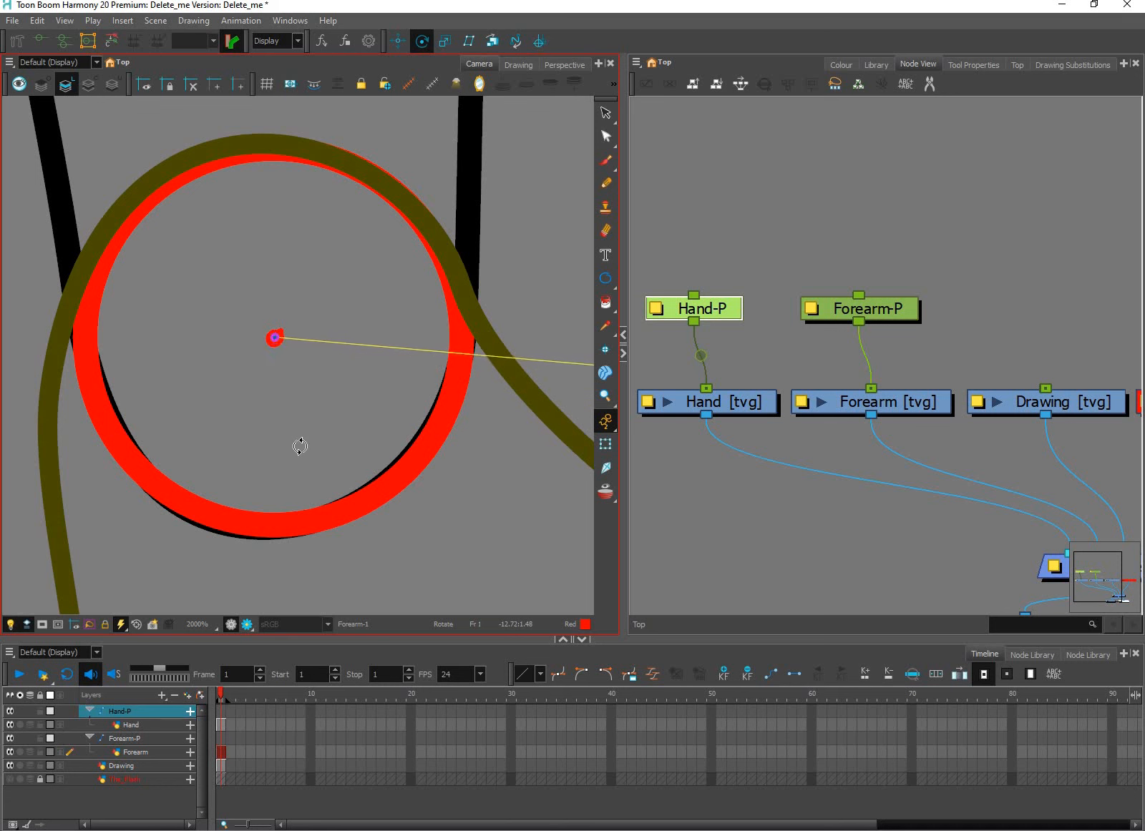
Step: Test the wrist pivot by rotating the hand sideways with the Transform tool, and undo the rotation
scroll(501, 396, down, 8)
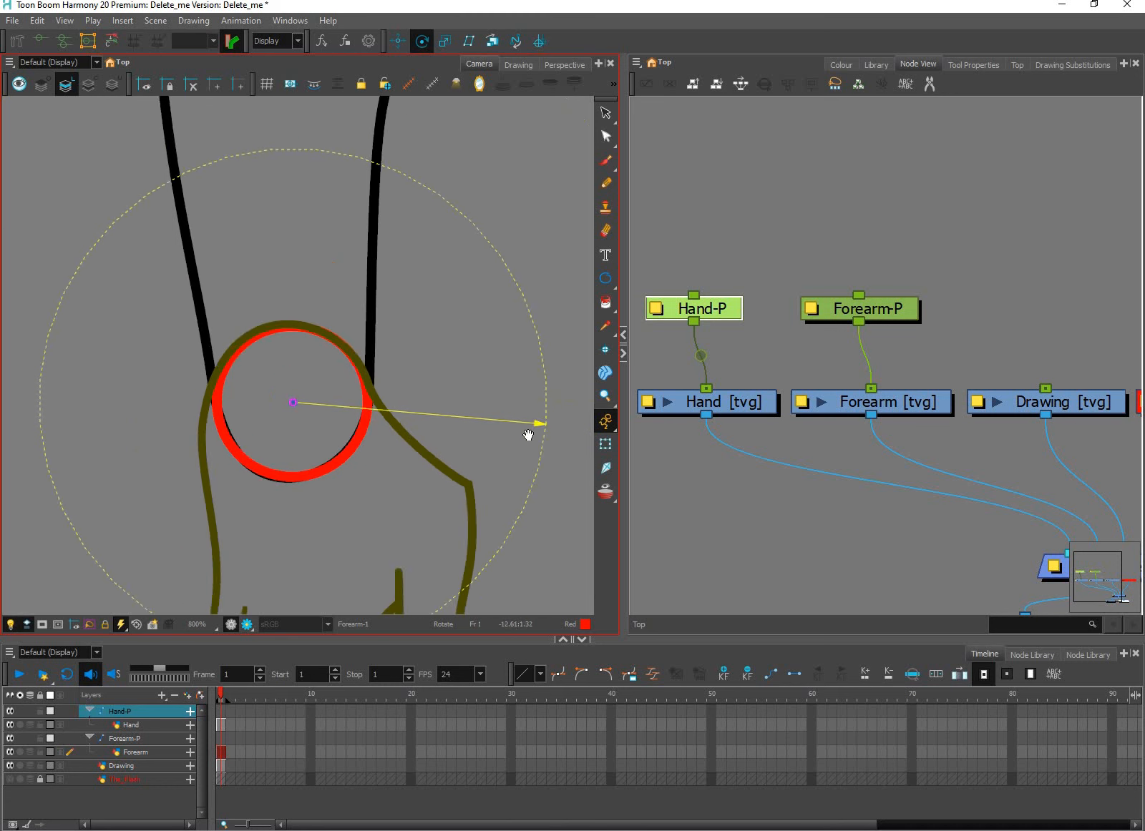
drag(567, 476, 459, 454)
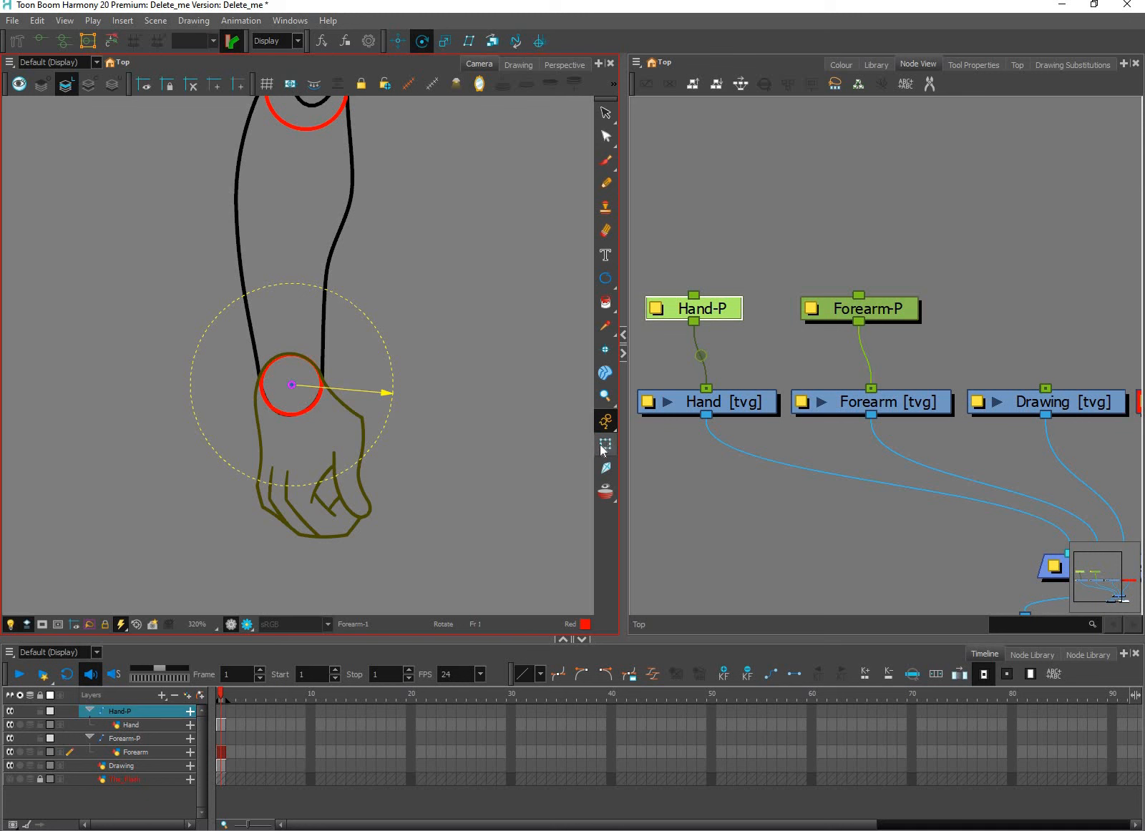
key(shift+t)
mouse_move(443, 315)
mouse_down()
mouse_move(293, 553)
mouse_move(164, 513)
mouse_move(224, 531)
mouse_move(444, 401)
mouse_move(443, 338)
mouse_up()
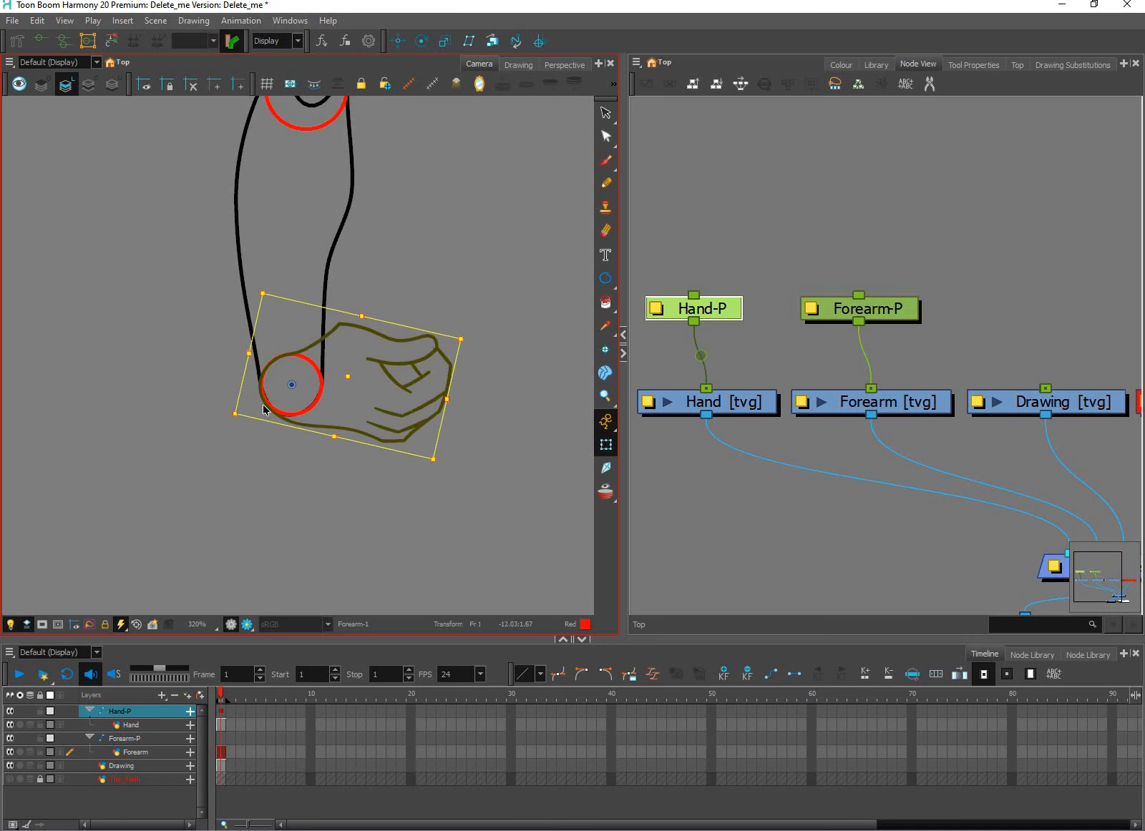
scroll(285, 405, up, 2)
key(ctrl+z)
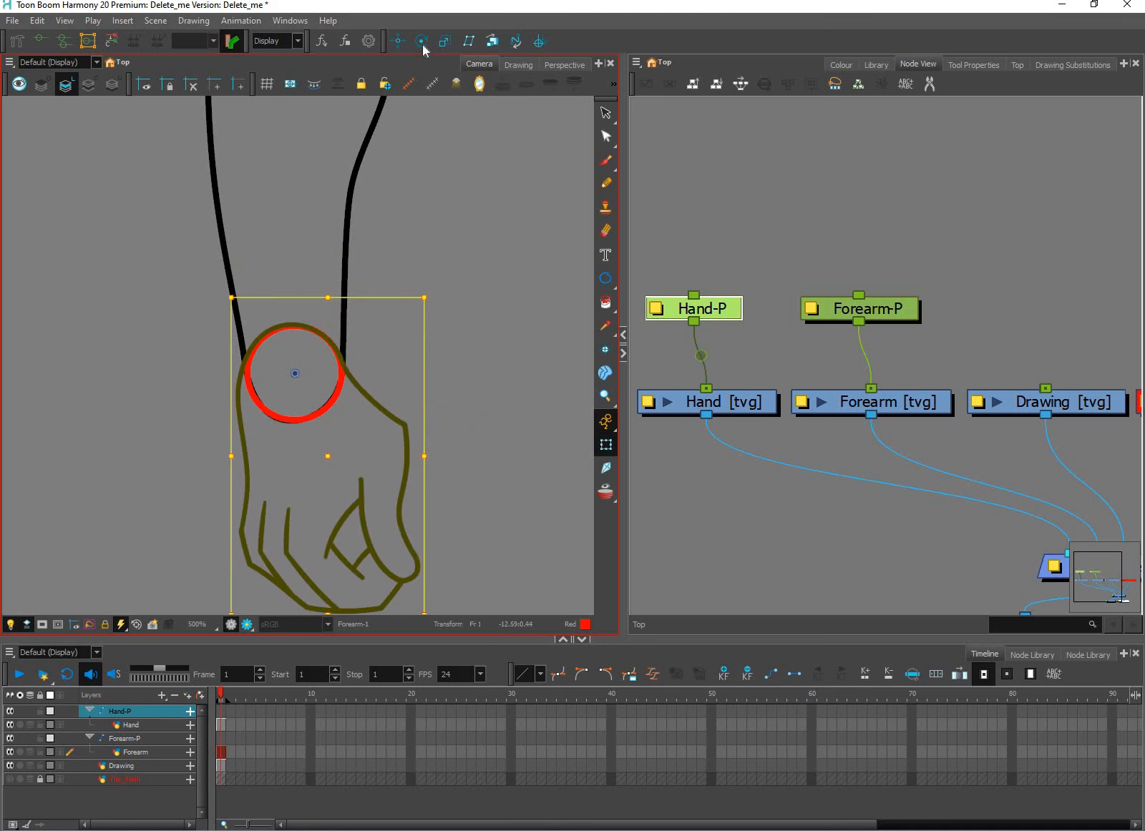
Step: Shift the Hand-P pivot slightly above the wrist circle's center, test-rotate the hand around it, and undo both changes
click(422, 41)
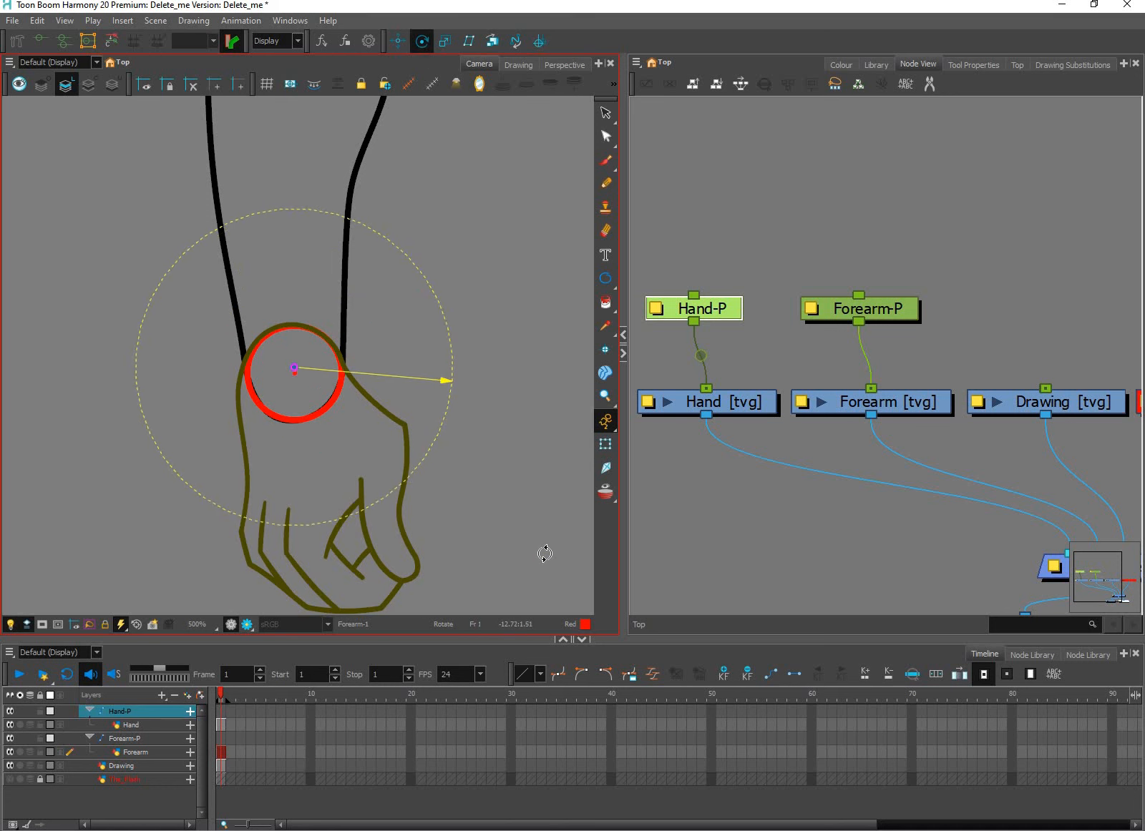
key(shift+t)
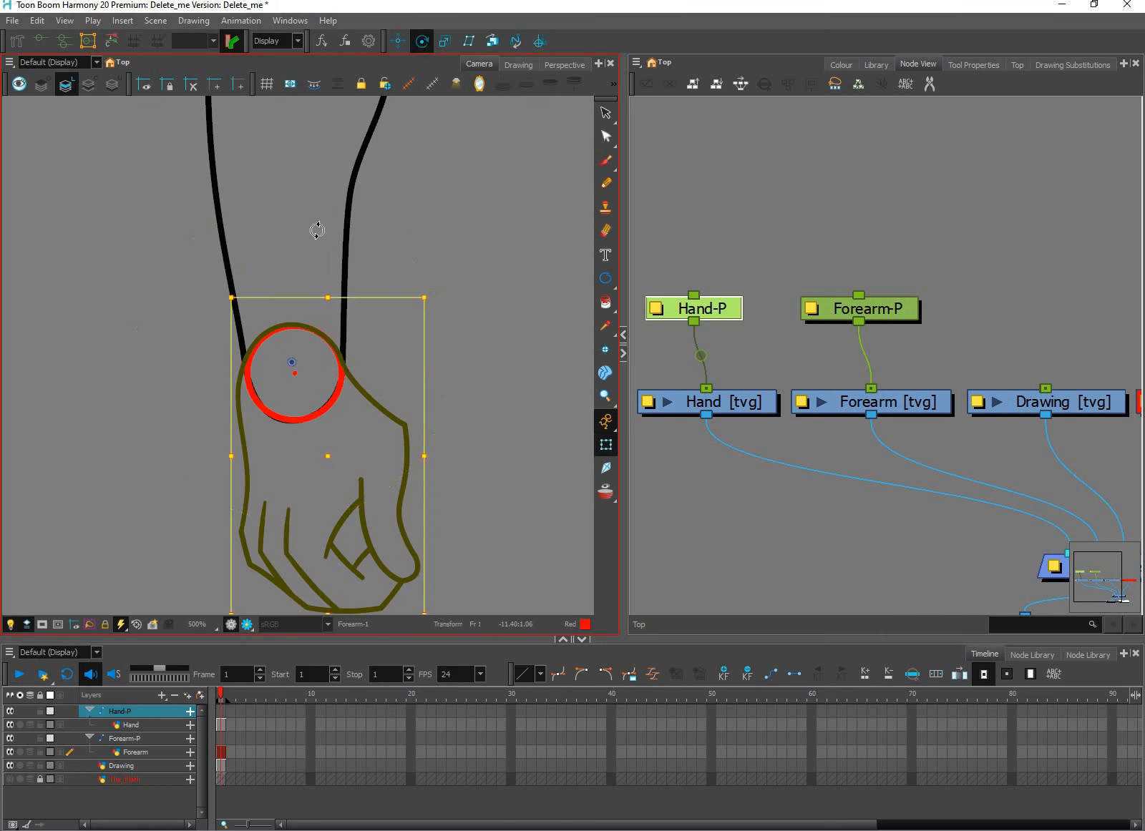
drag(238, 215, 296, 413)
scroll(295, 413, up, 4)
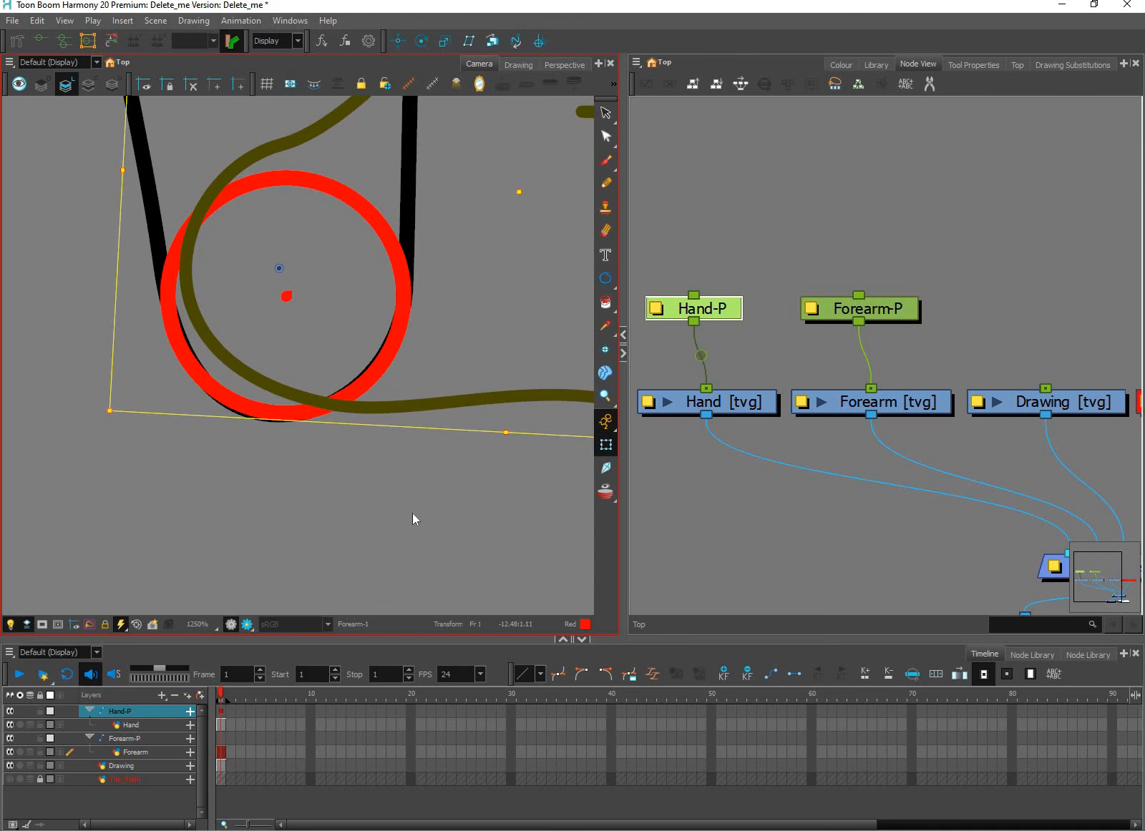
key(ctrl+z)
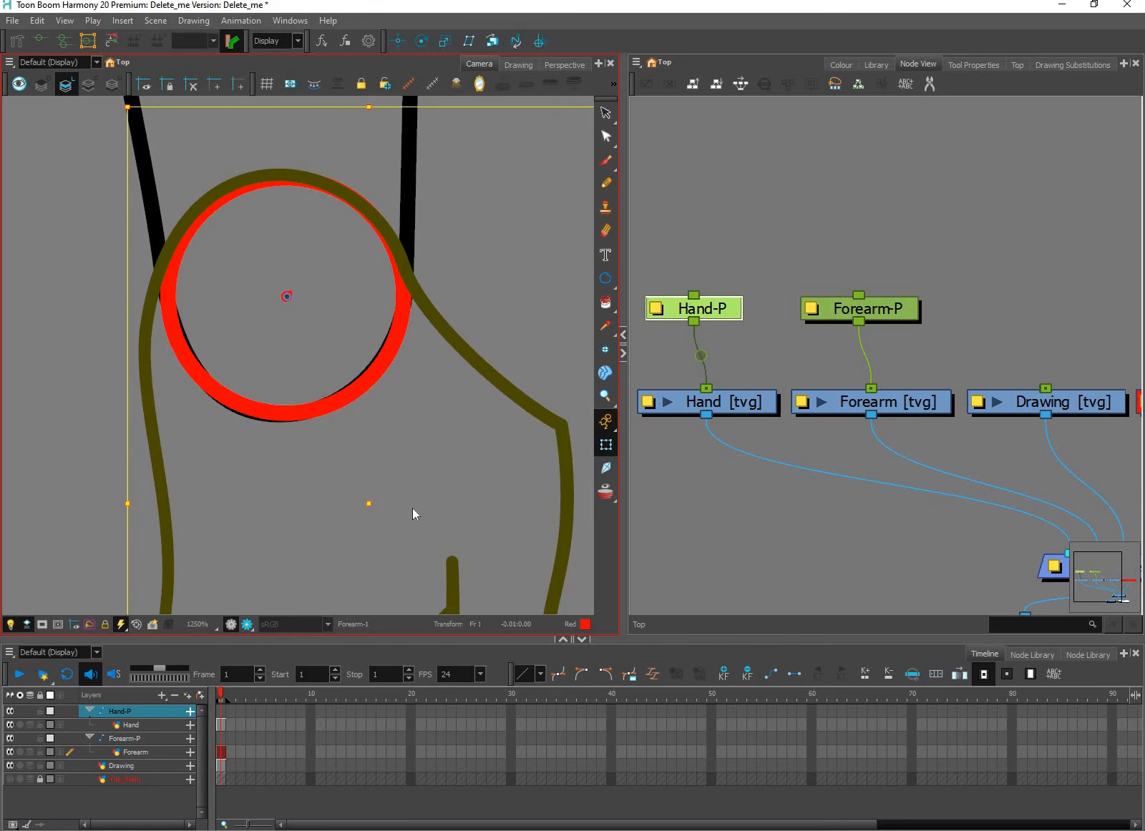
Step: Select the Forearm-P peg and use the Rotate tool to place its pivot on the center dot of the elbow circle
scroll(413, 507, down, 7)
key(space)
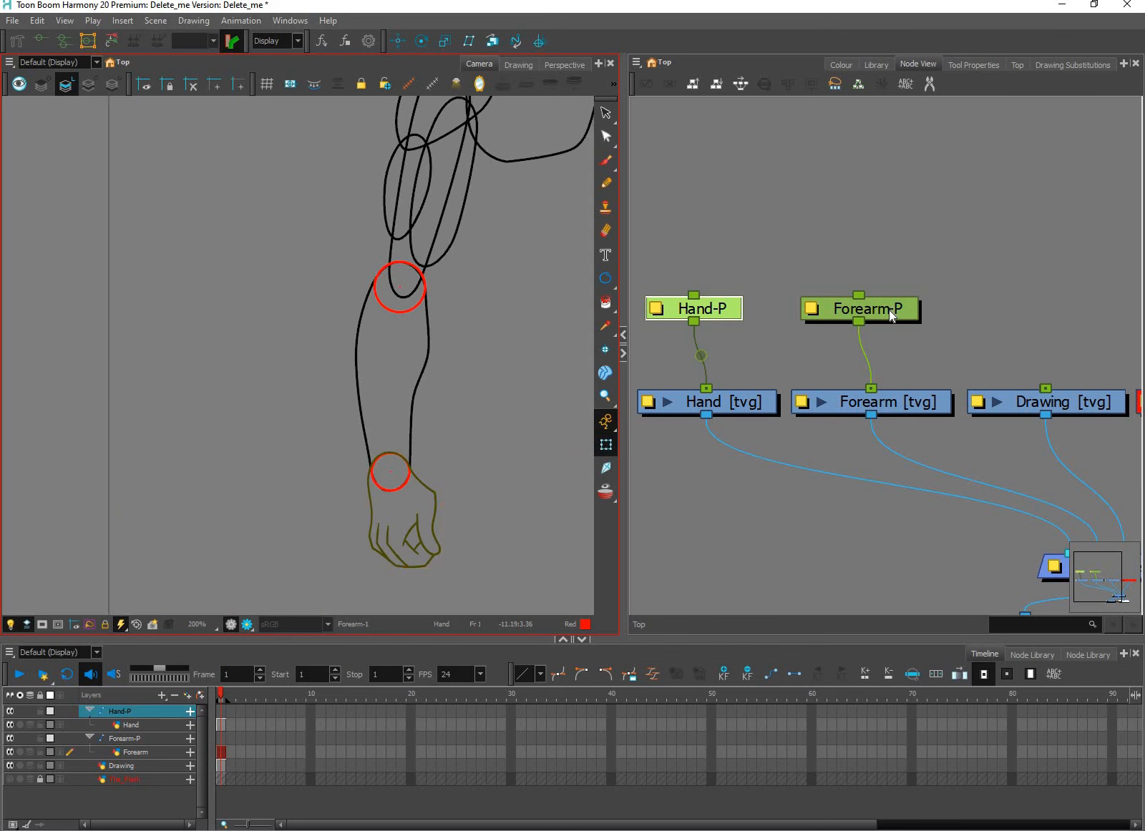
click(891, 315)
key(space)
drag(483, 468, 285, 412)
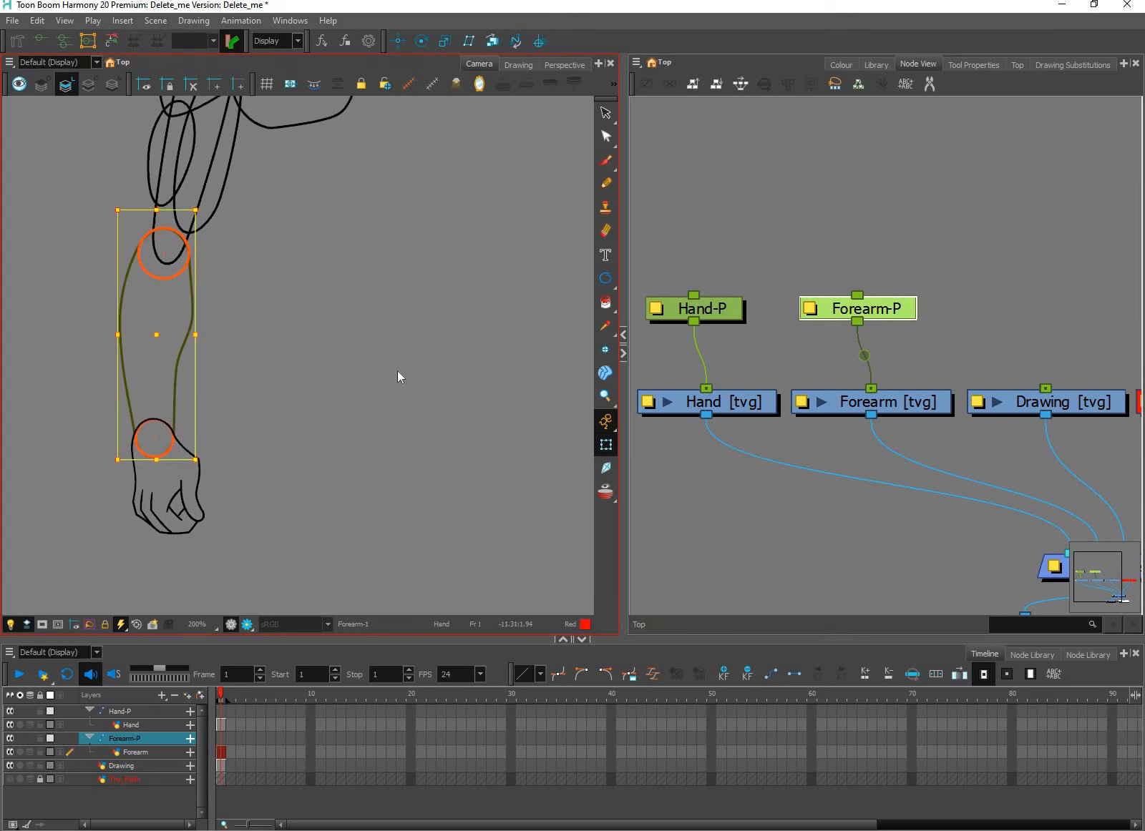
scroll(397, 371, down, 2)
click(422, 40)
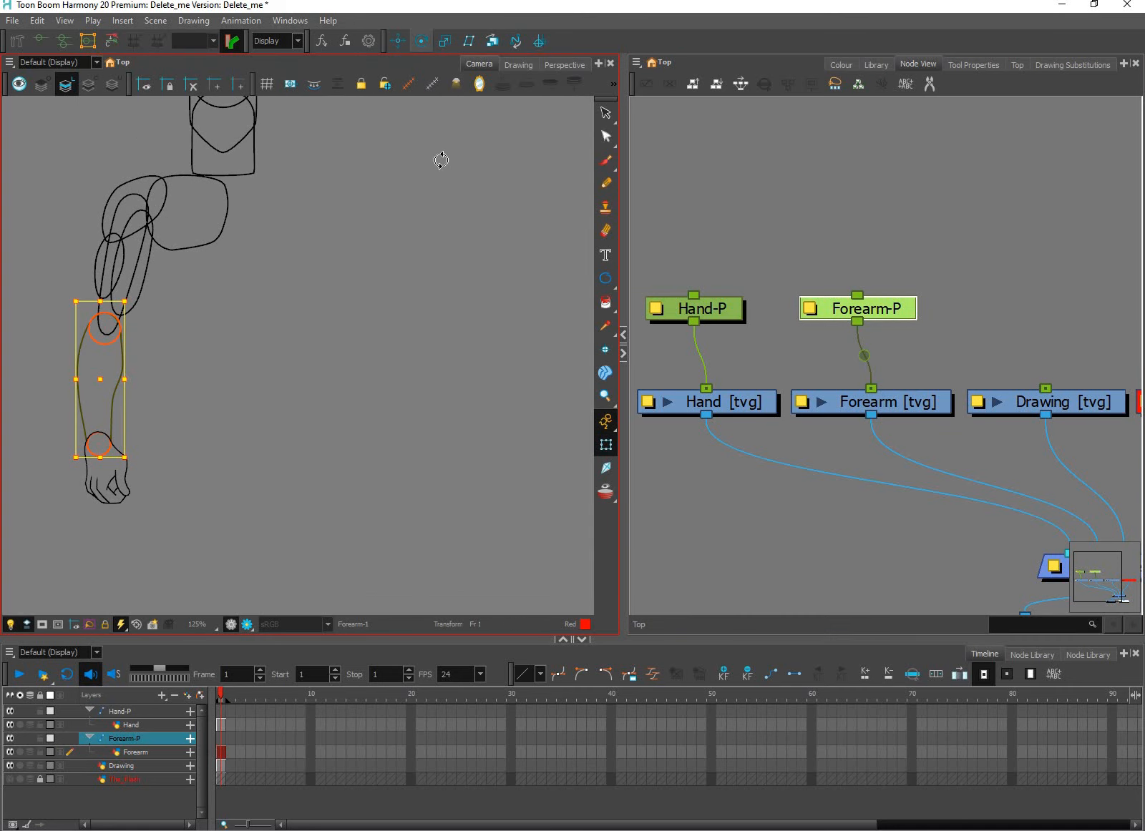
scroll(453, 191, down, 3)
key(space)
drag(501, 460, 394, 503)
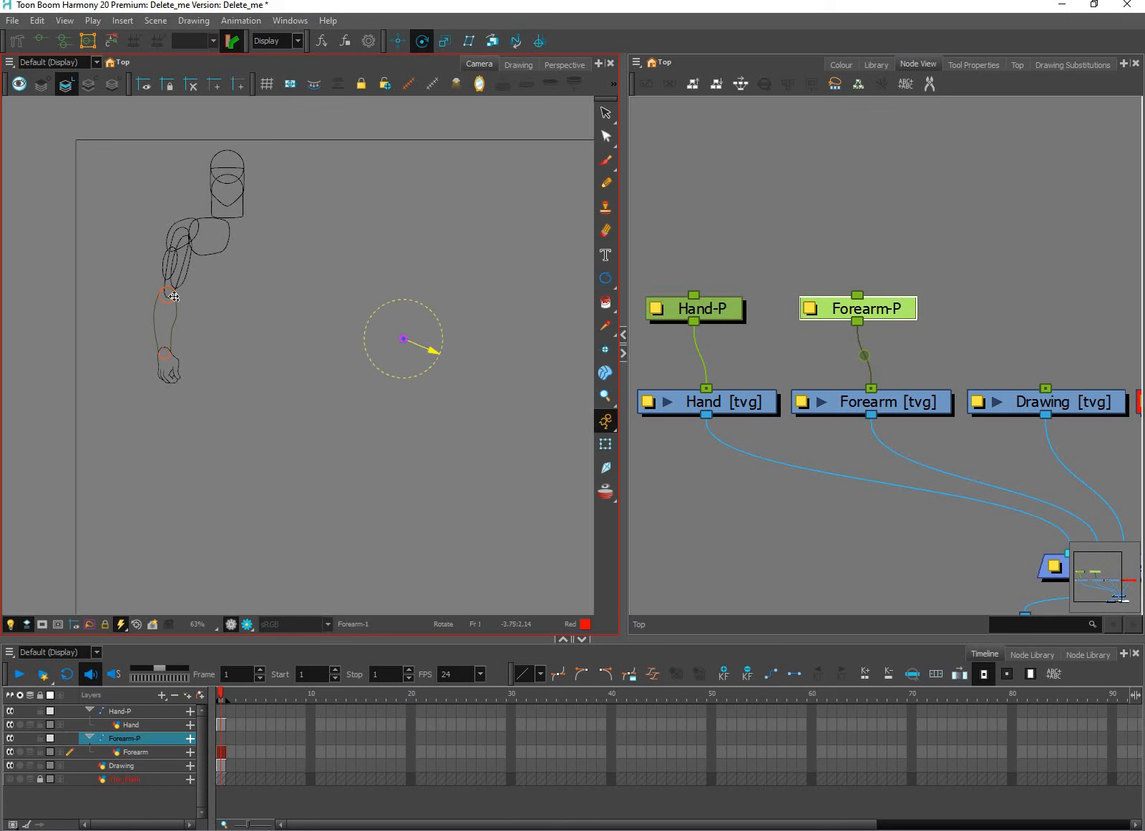
scroll(305, 372, up, 10)
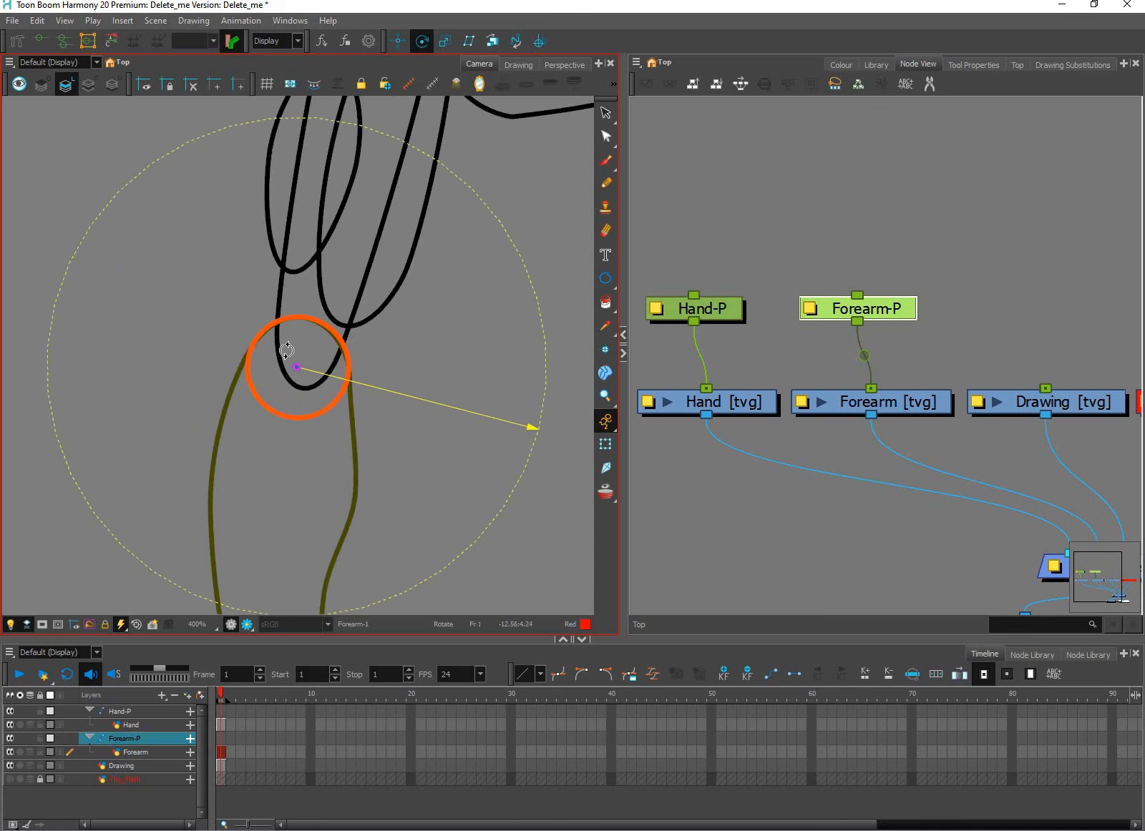
scroll(286, 350, up, 8)
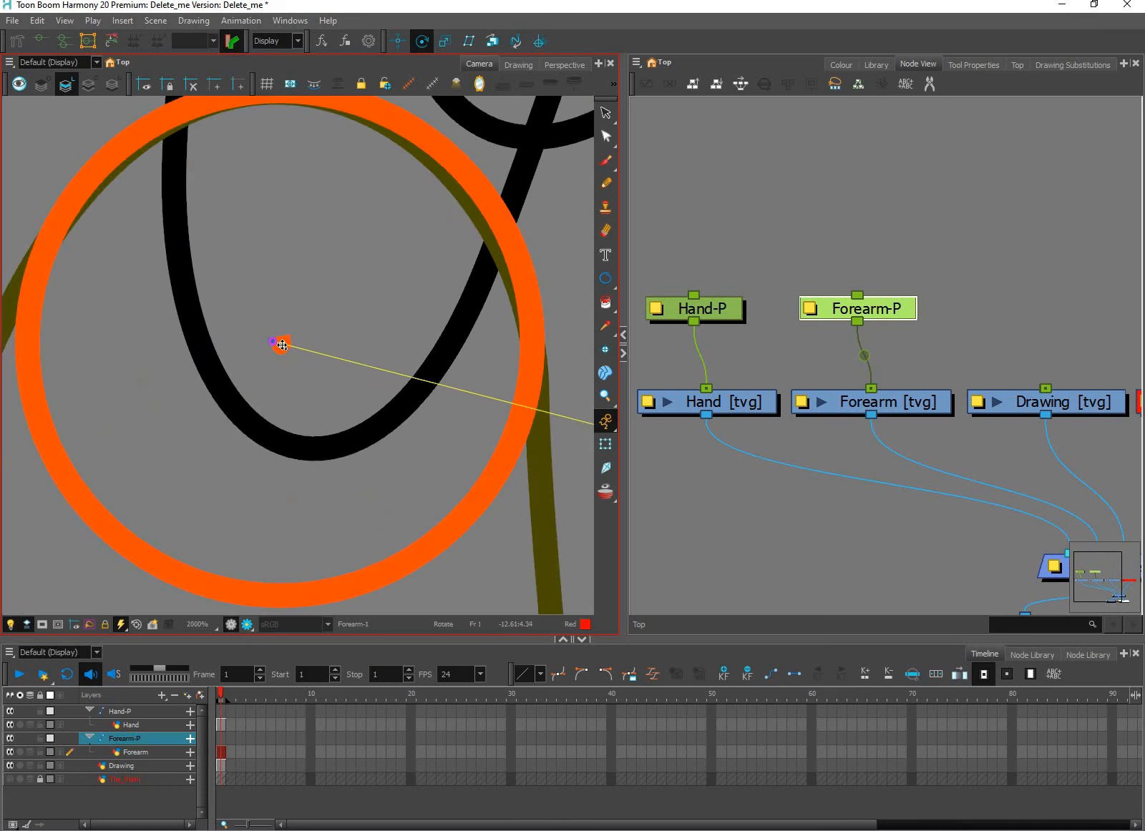
Step: Test the elbow pivot by rotating the forearm with the Transform tool, and undo the rotation
click(607, 445)
scroll(544, 481, down, 3)
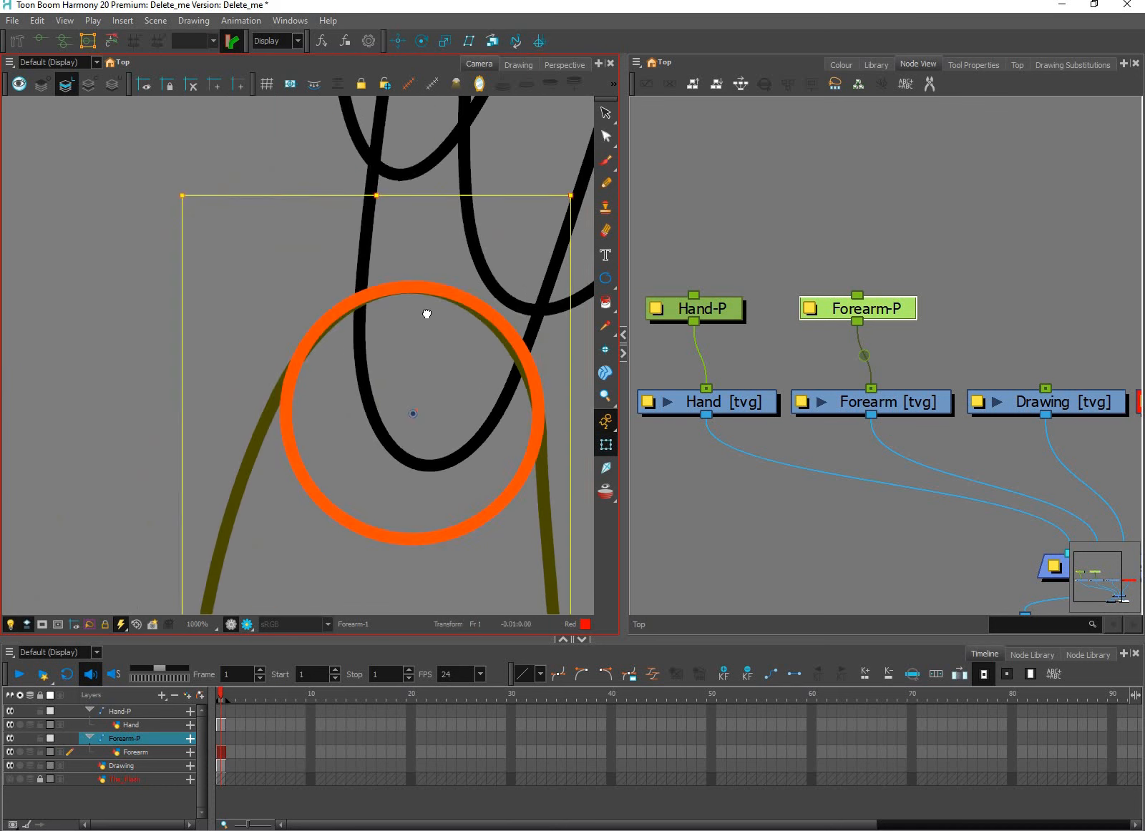
scroll(486, 480, down, 8)
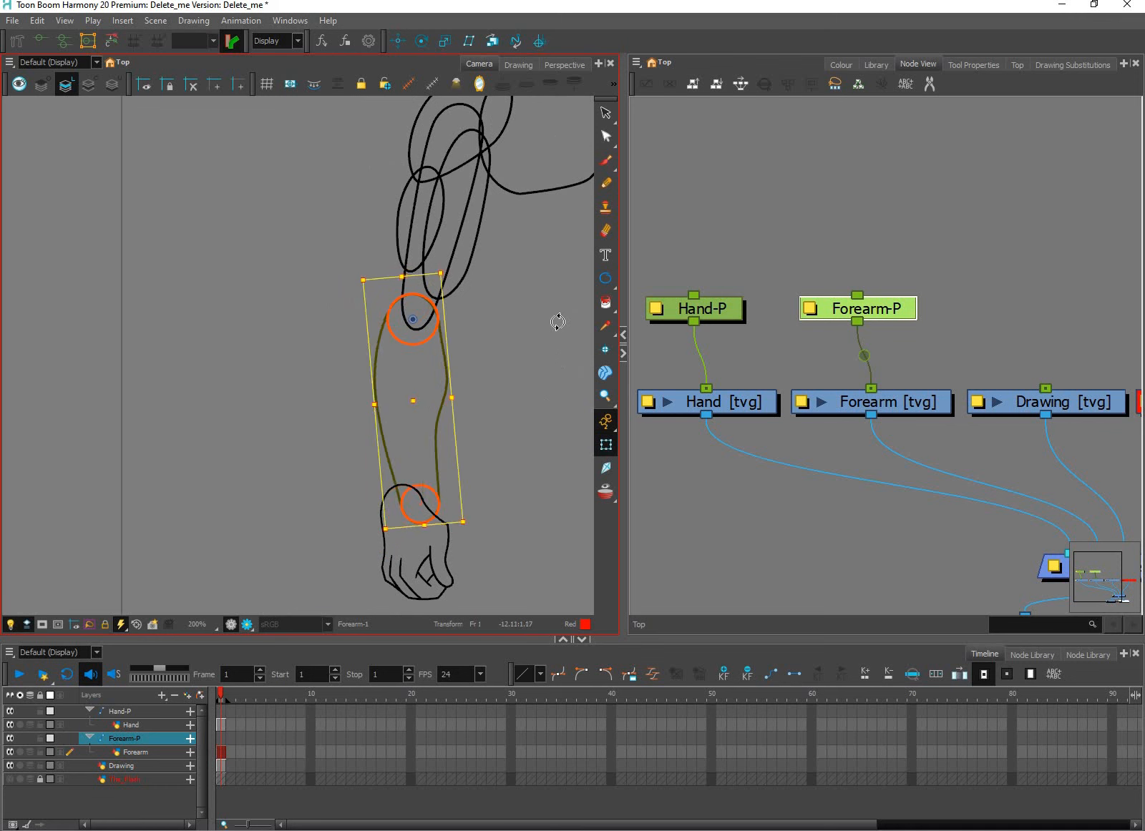
mouse_move(558, 322)
mouse_down()
mouse_move(317, 501)
mouse_move(511, 399)
mouse_move(523, 222)
mouse_move(532, 356)
mouse_move(514, 453)
mouse_move(413, 465)
mouse_up()
key(ctrl+z)
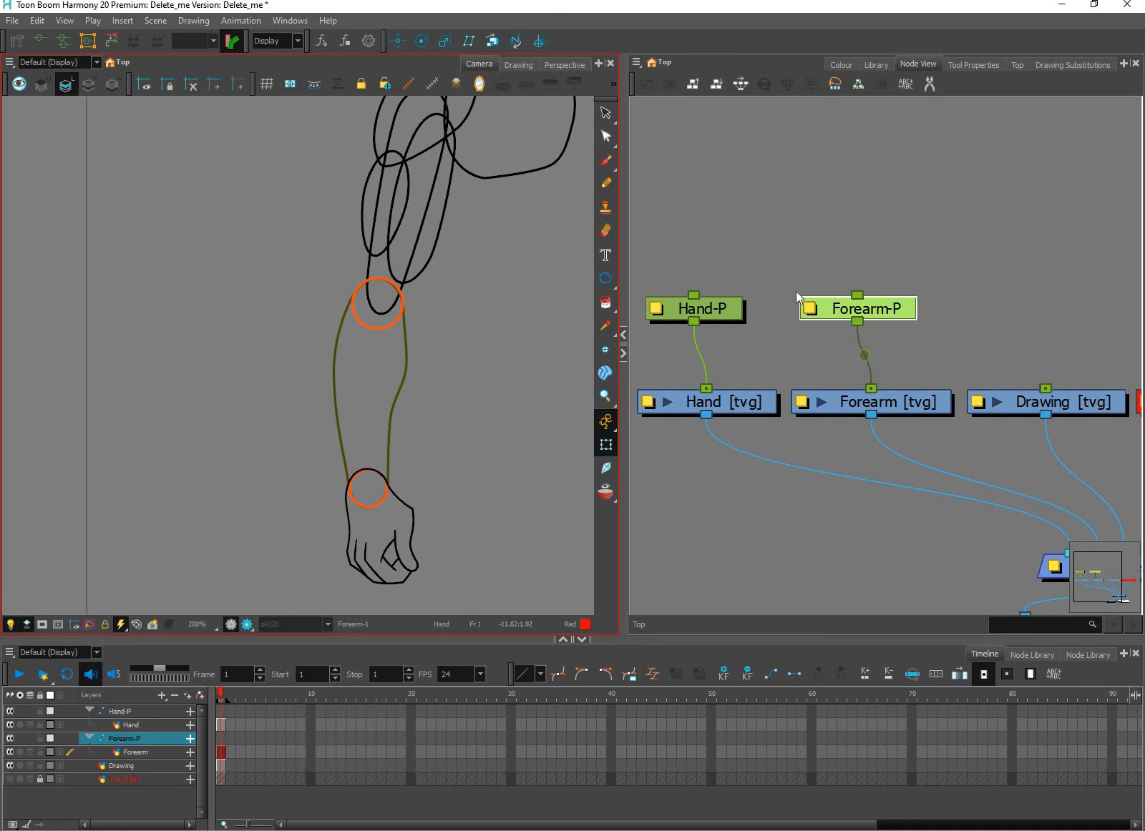
Step: Select the Hand-P and Forearm-P pegs together and add one shared parent peg above them
drag(714, 302, 865, 411)
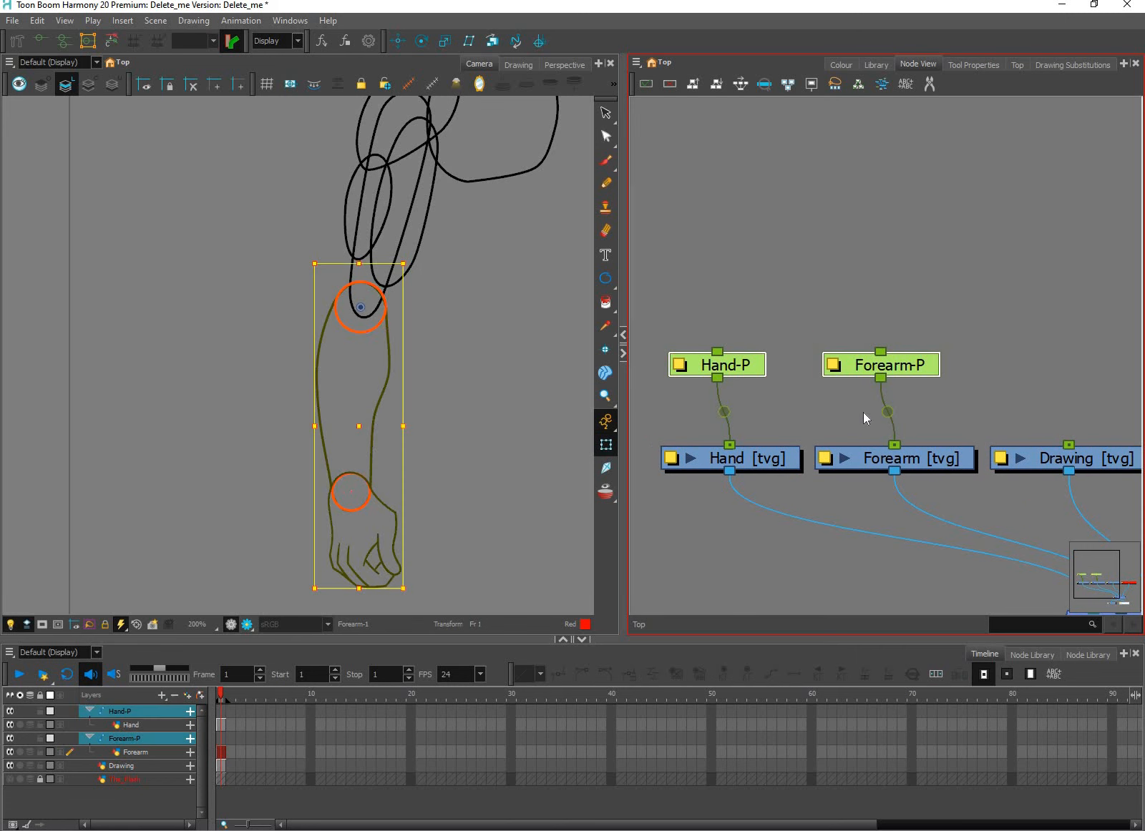
drag(709, 287, 889, 387)
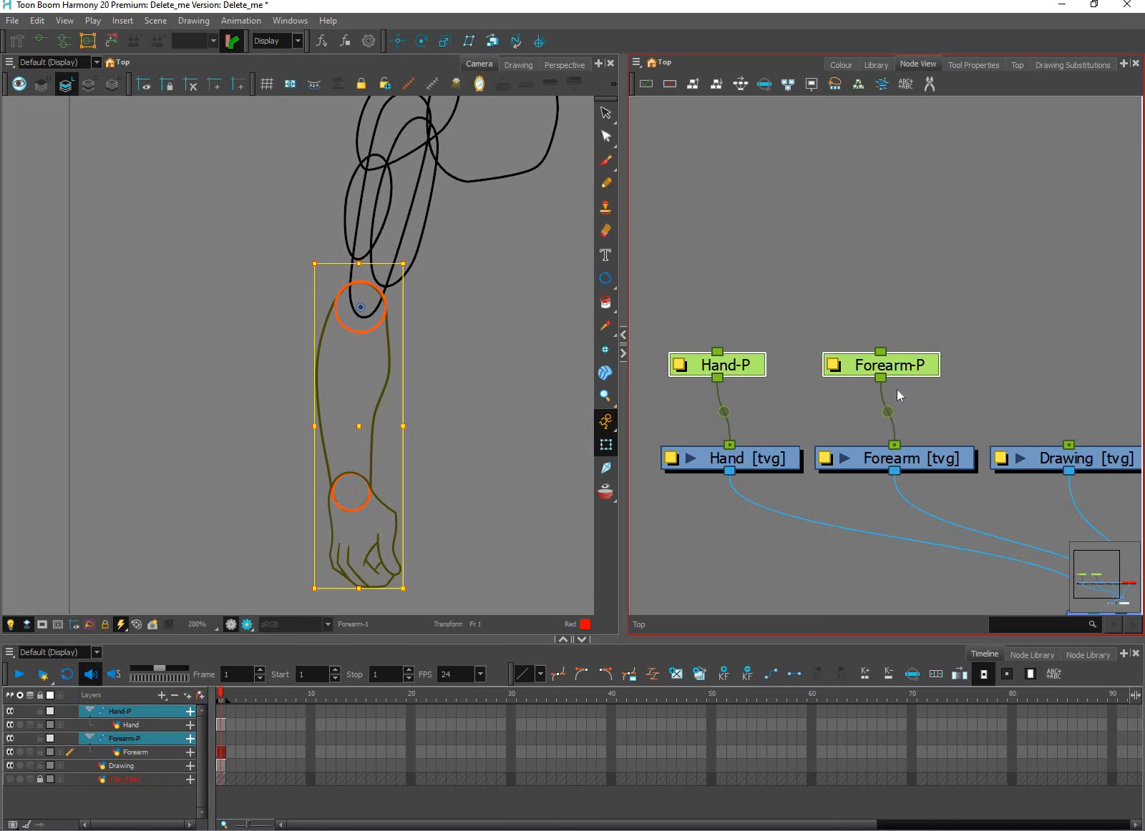
key(ctrl+p)
key(ctrl+z)
click(916, 385)
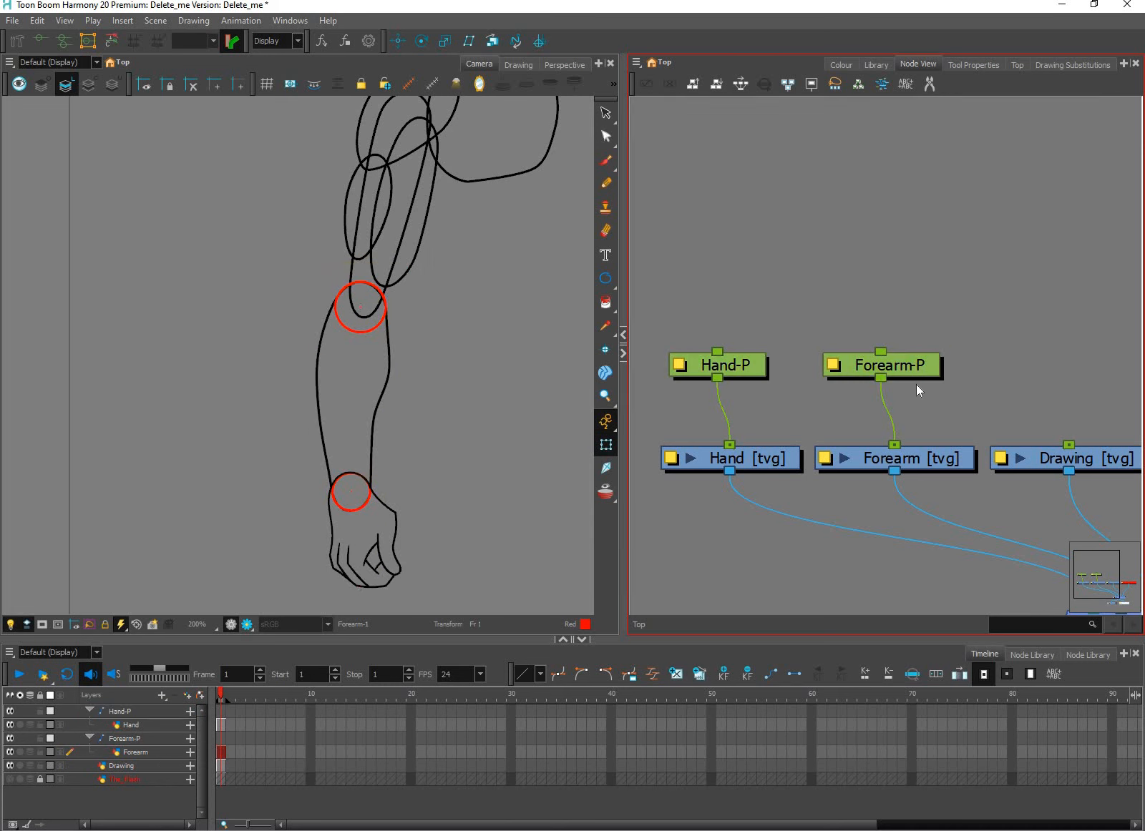
drag(684, 278, 918, 388)
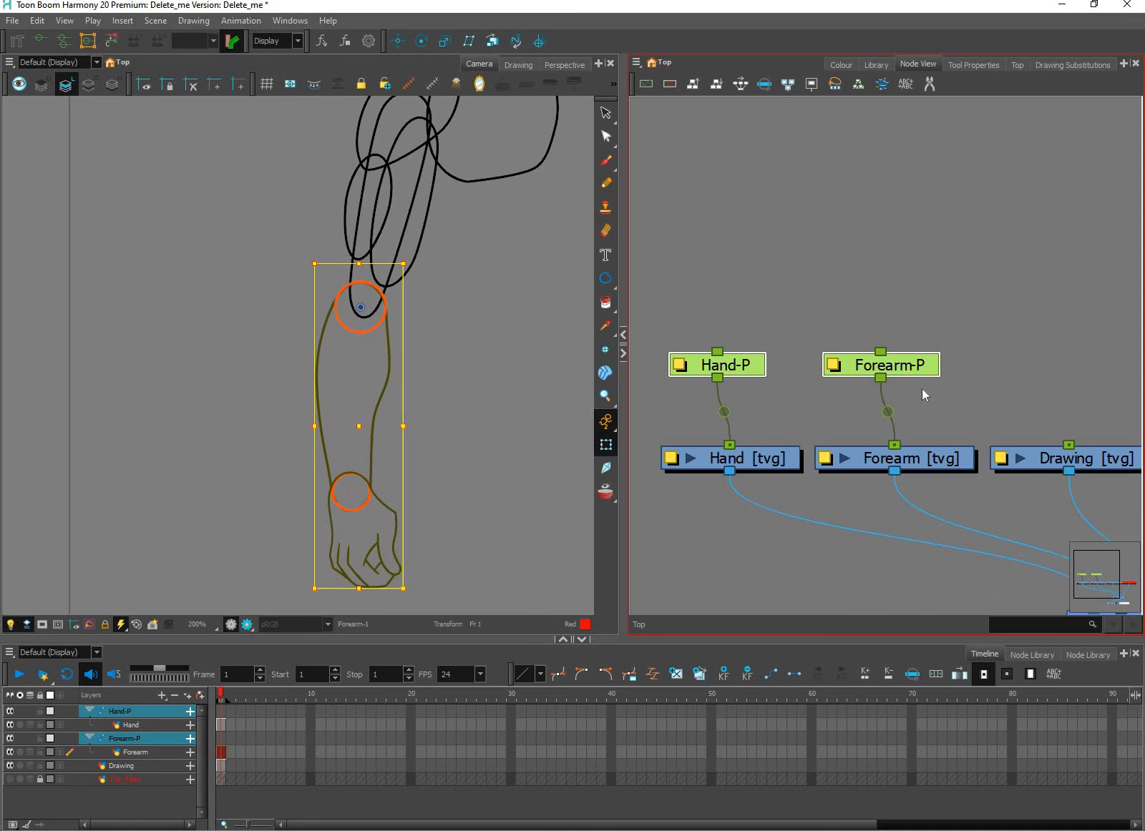
key(ctrl+p)
key(ctrl+z)
click(915, 386)
drag(682, 255, 920, 393)
key(ctrl+shift+p)
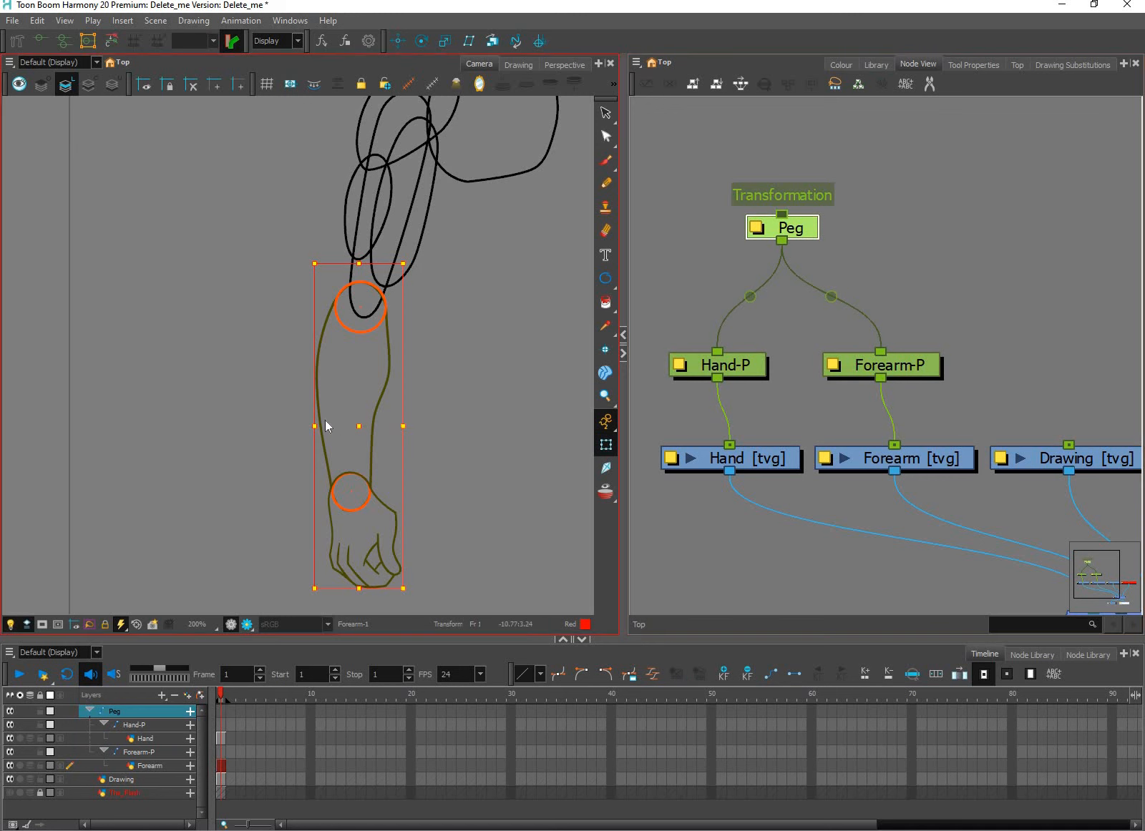
Step: Examine the pivot of the new shared parent peg with the Rotate tool and compare it with the Forearm-P peg's pivot
scroll(487, 472, down, 5)
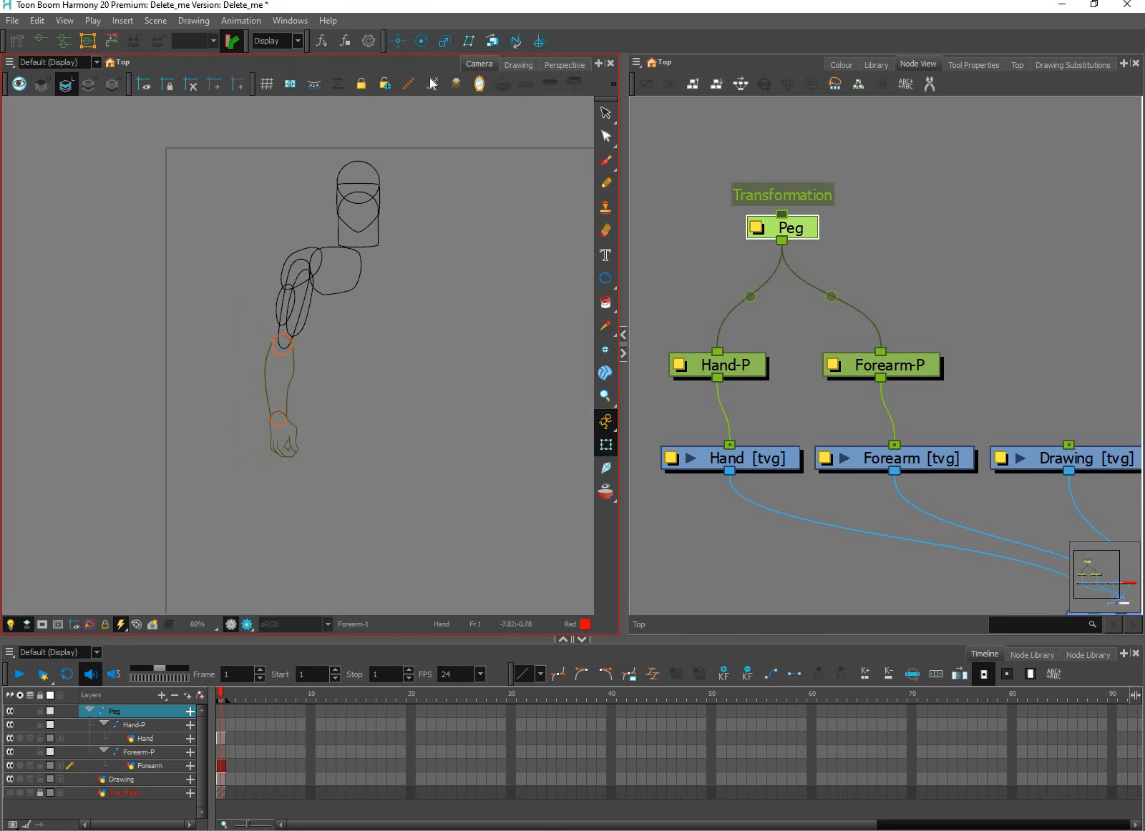
drag(591, 284, 475, 264)
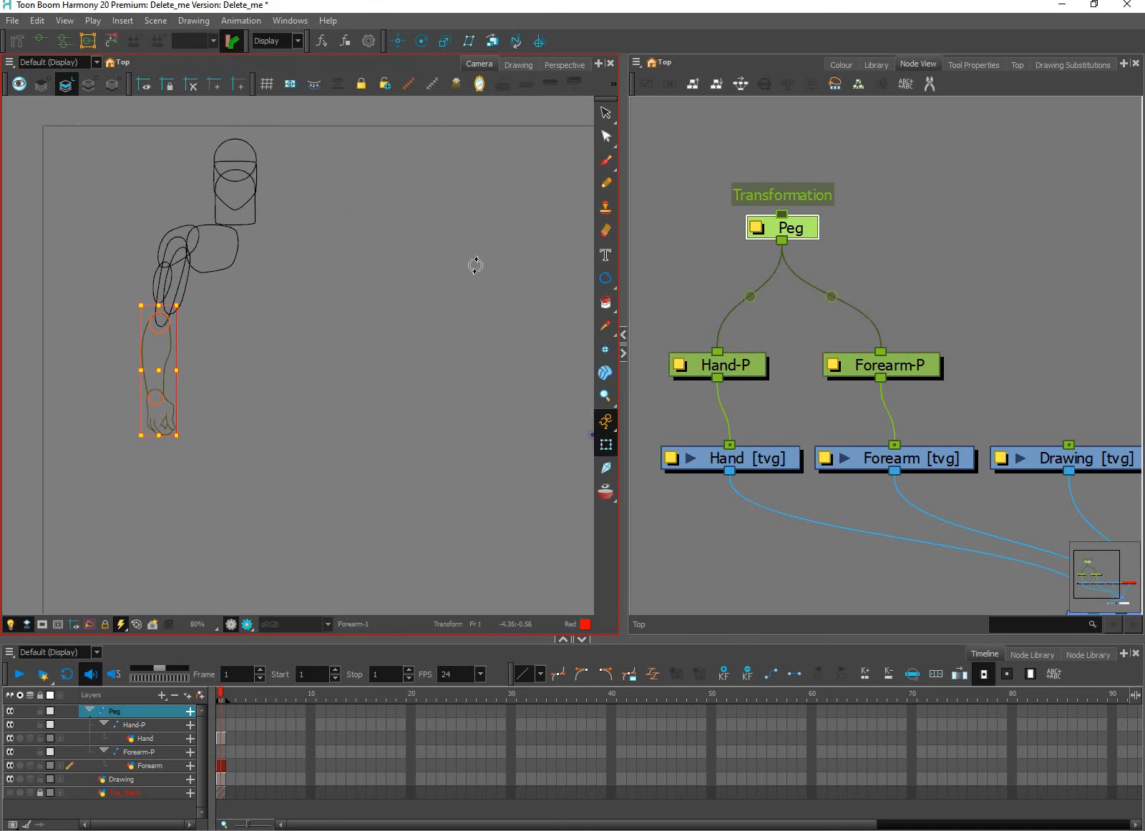
click(422, 41)
drag(592, 438, 525, 453)
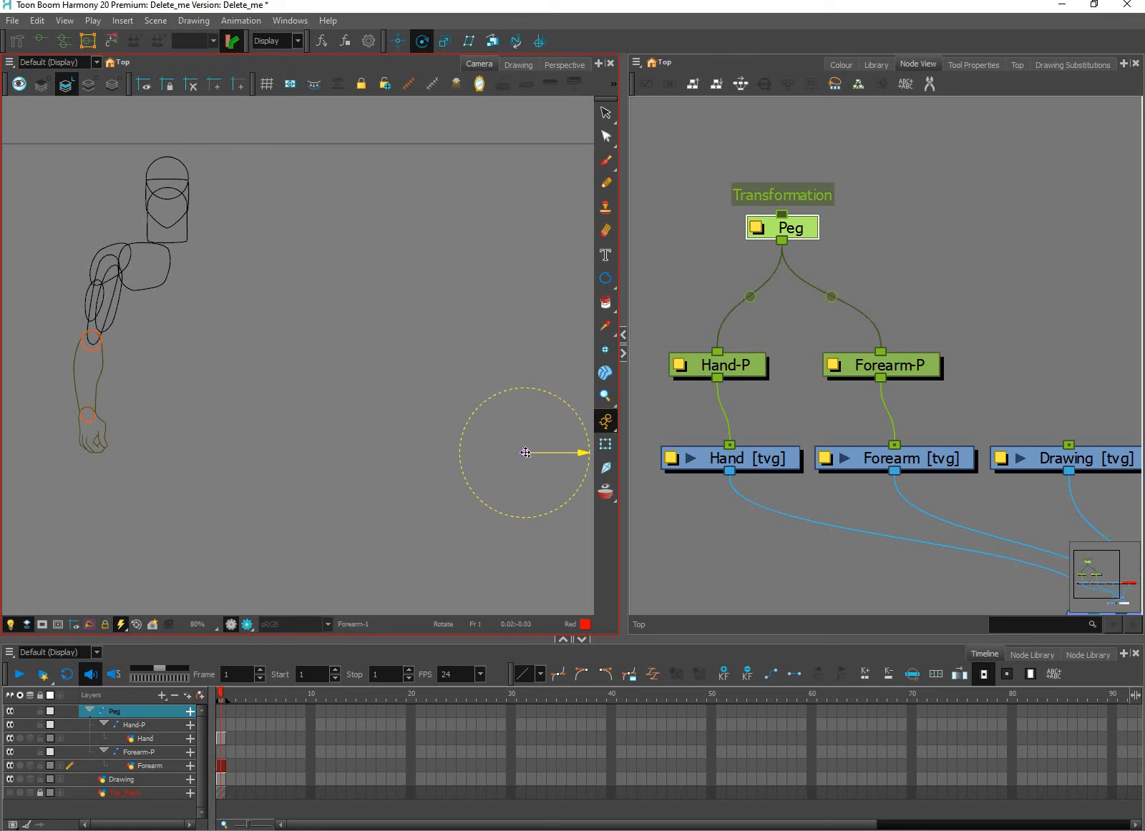
click(898, 366)
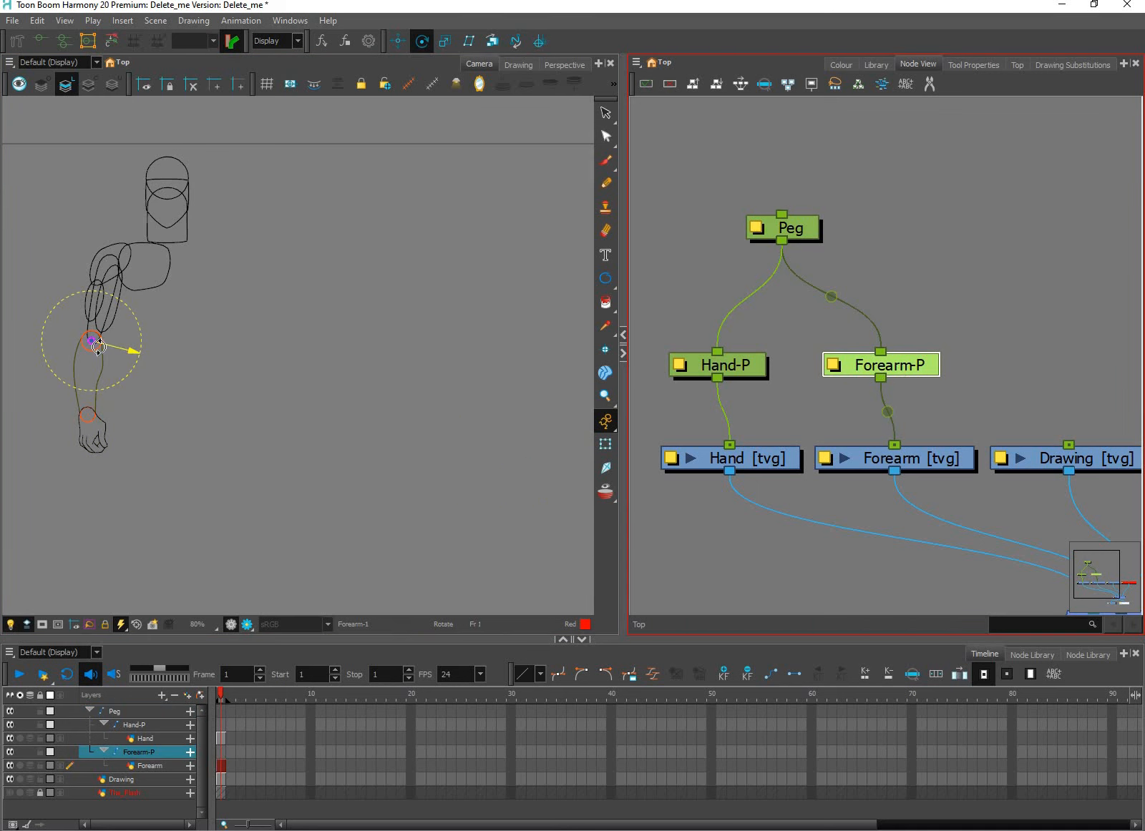
scroll(95, 345, up, 4)
drag(96, 349, 247, 392)
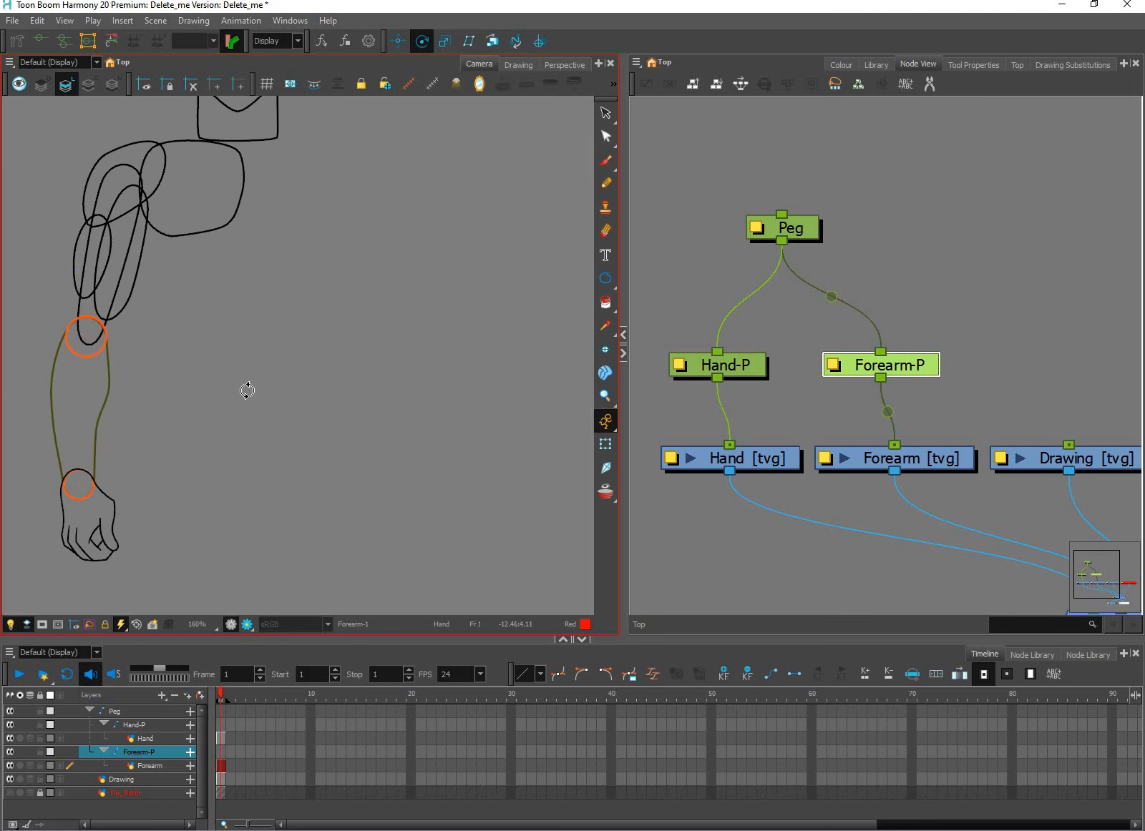
Step: Open the layer properties of the shared Peg and of Forearm-P, and place the two dialogs side by side
scroll(244, 383, up, 5)
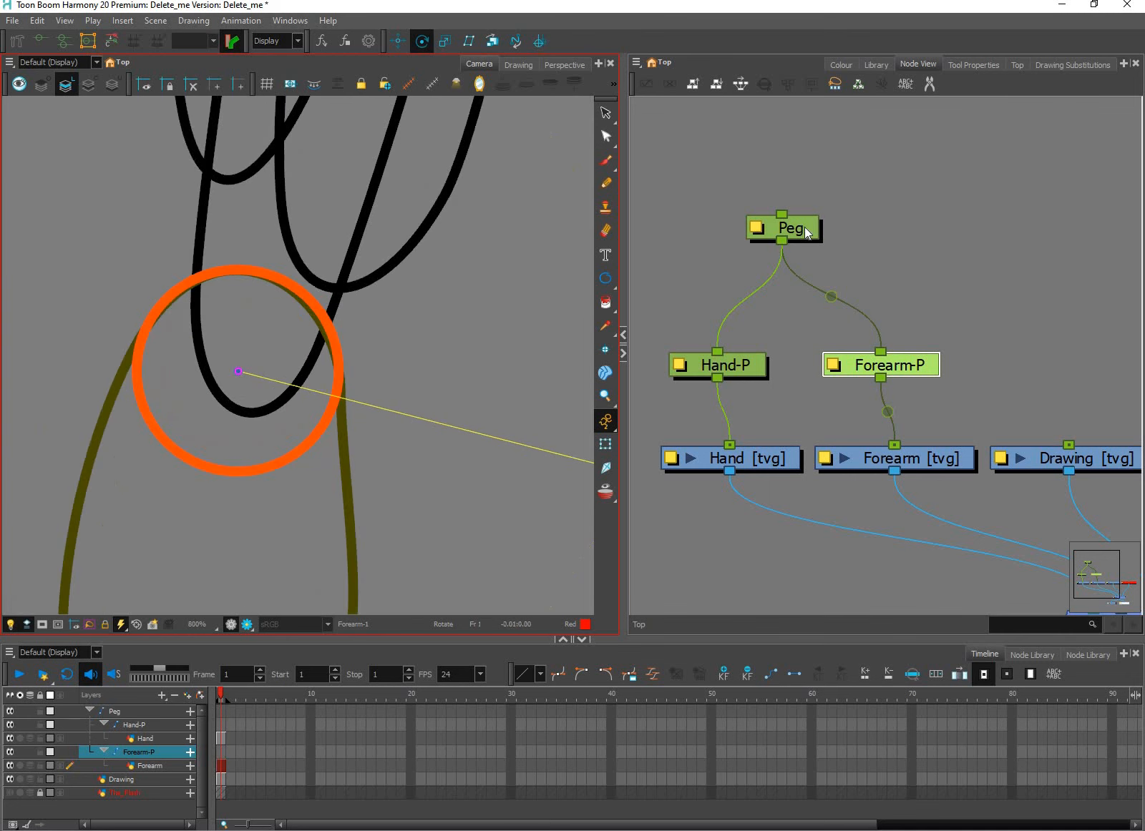
click(760, 233)
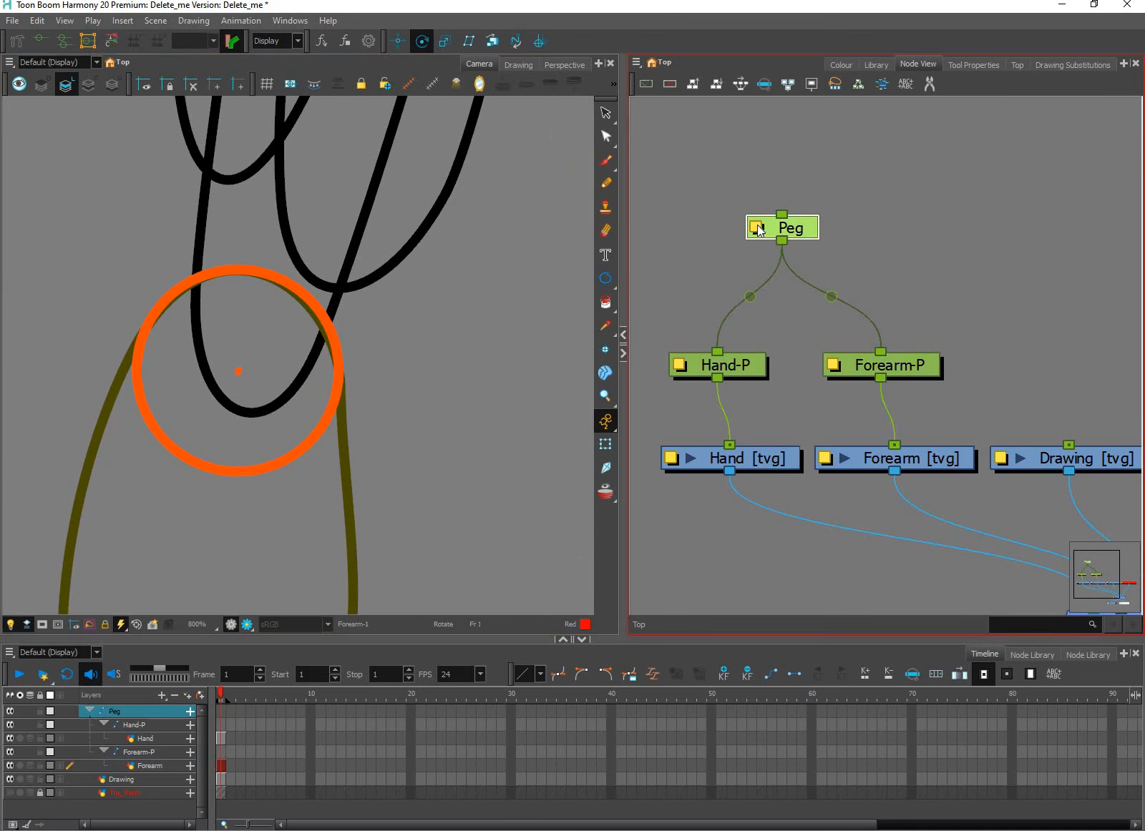
double_click(760, 232)
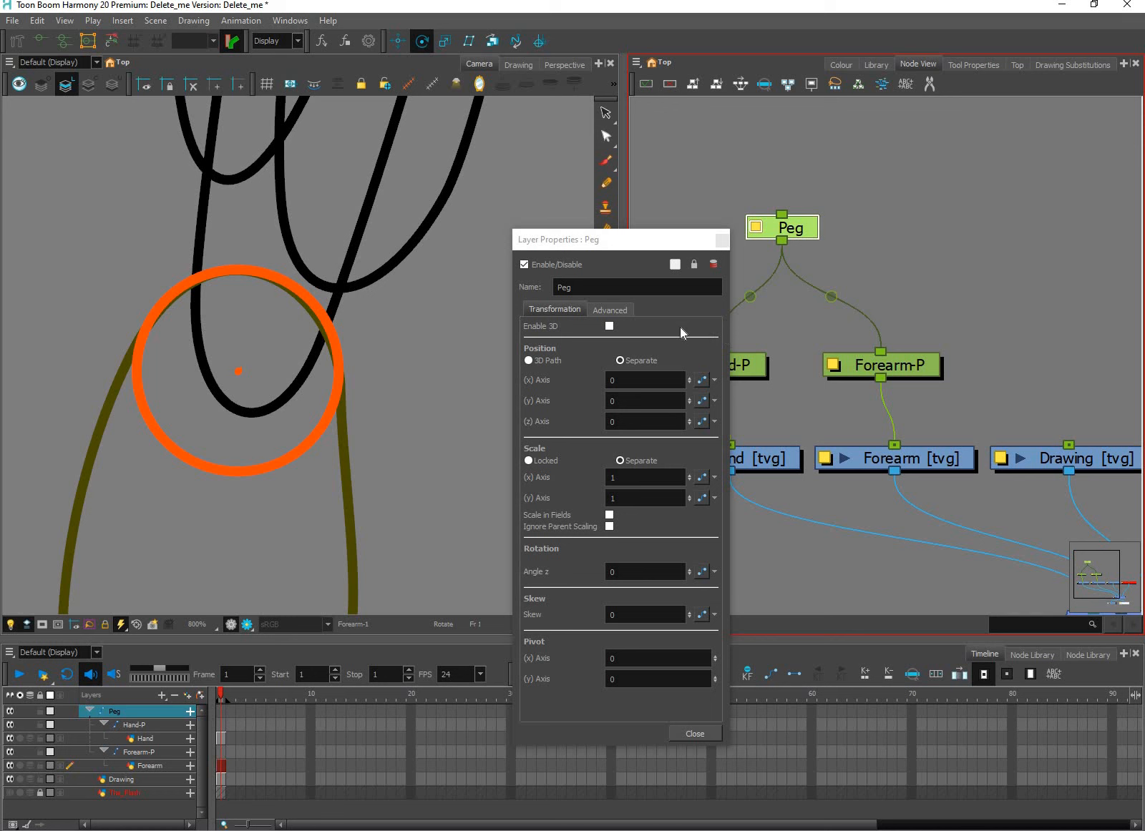
click(833, 367)
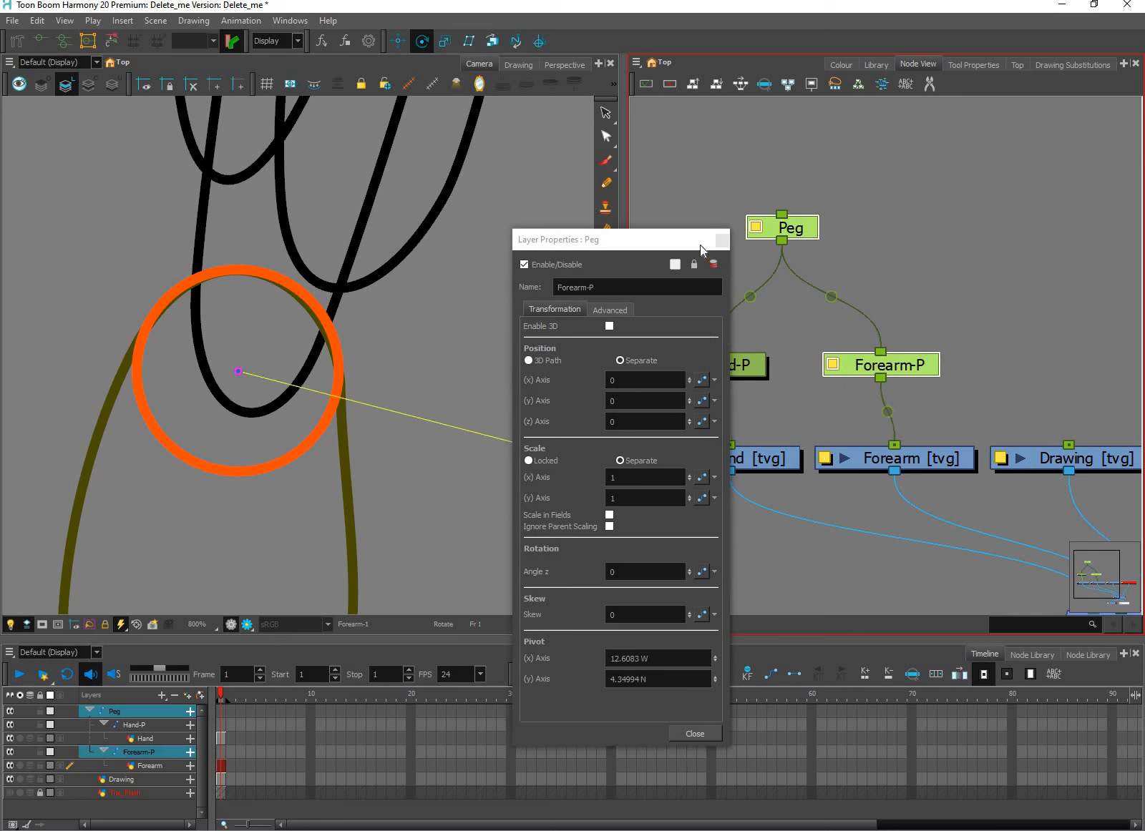
drag(633, 237, 571, 236)
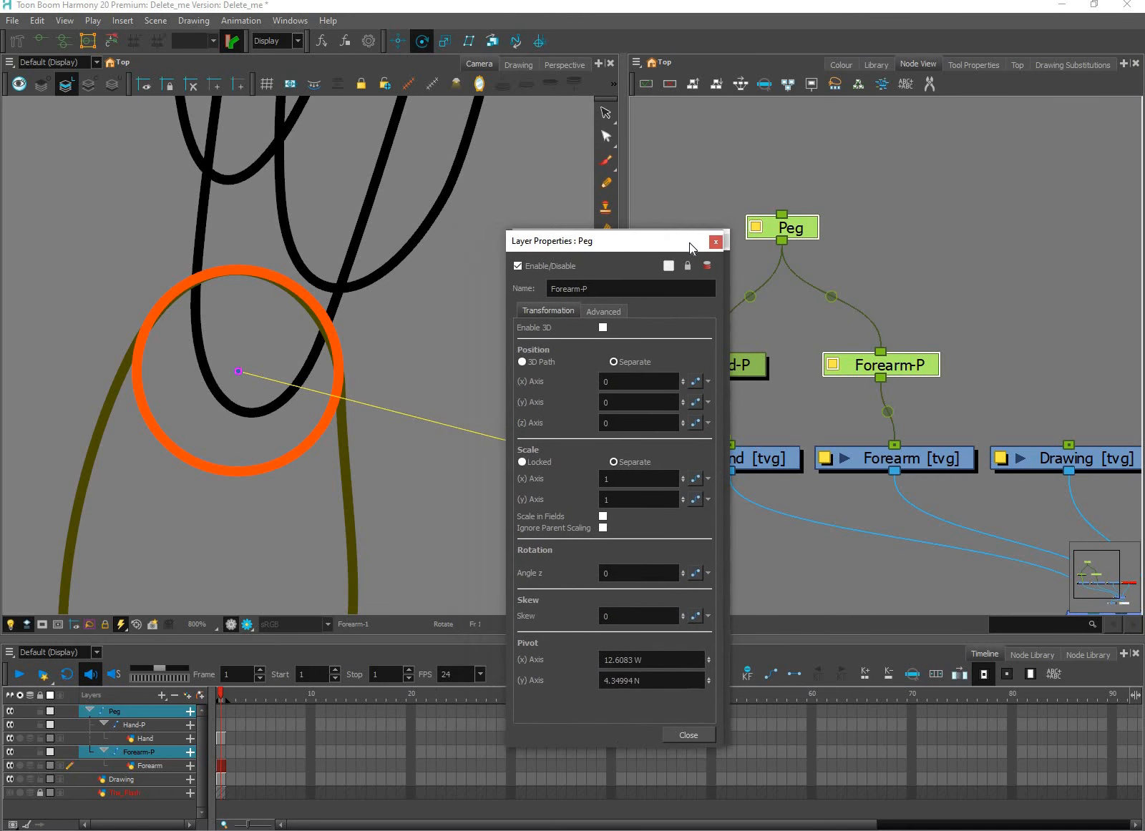
drag(690, 242, 688, 241)
drag(461, 233, 469, 238)
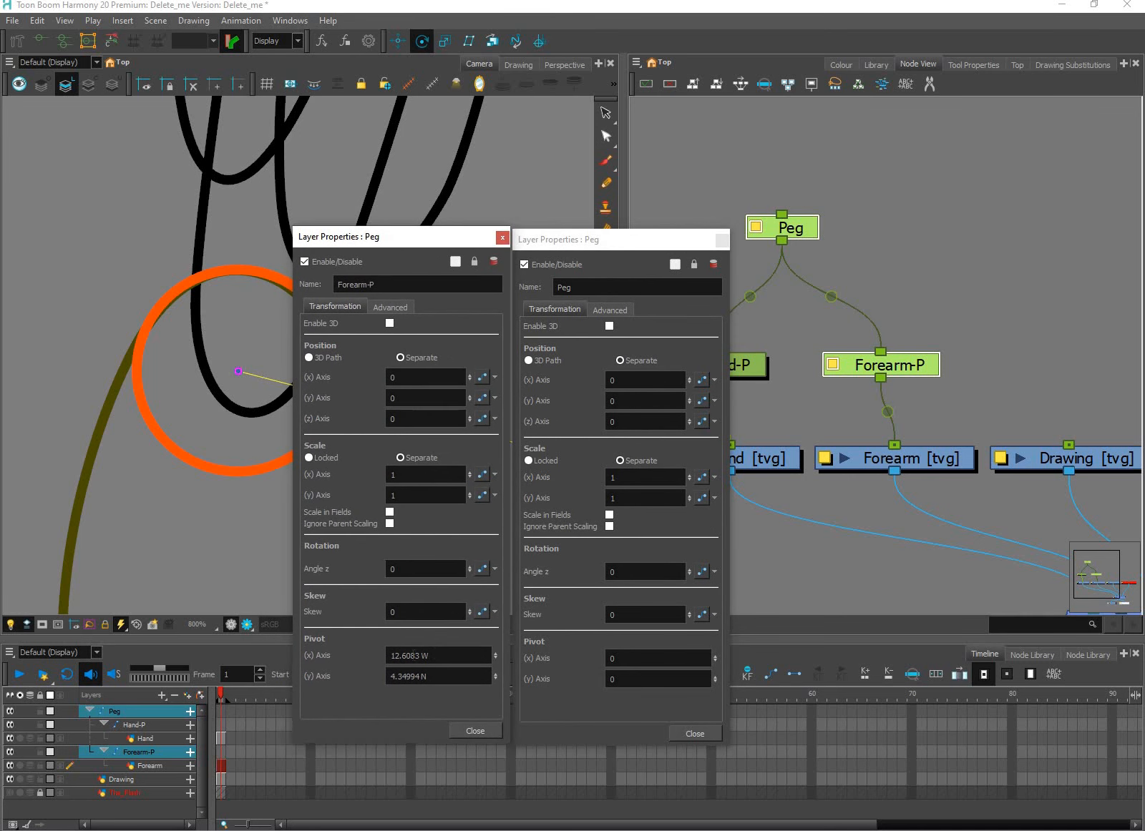
Step: Copy Forearm-P's pivot values, X 12.6083 W and Y 4.34994 N, into the shared Peg's pivot and close both property dialogs
click(429, 656)
key(ctrl+c)
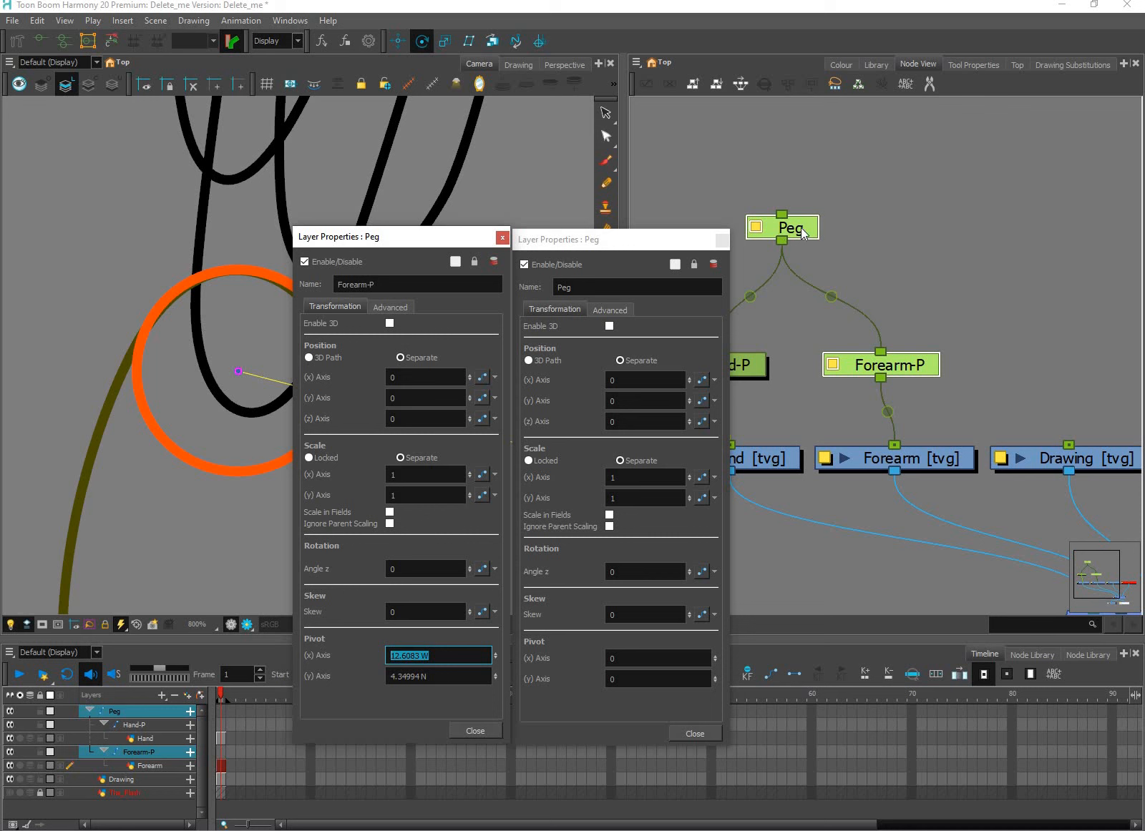
click(633, 658)
key(ctrl+v)
click(411, 680)
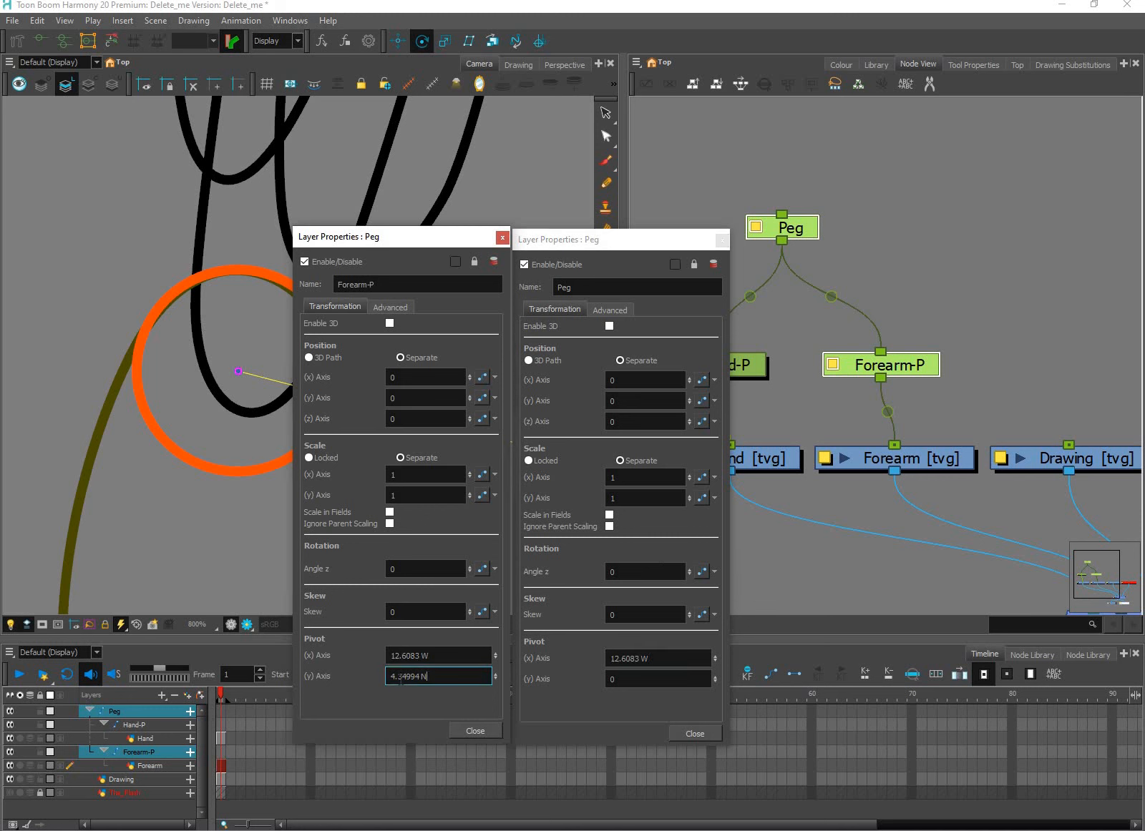
key(ctrl+c)
click(622, 686)
key(ctrl+v)
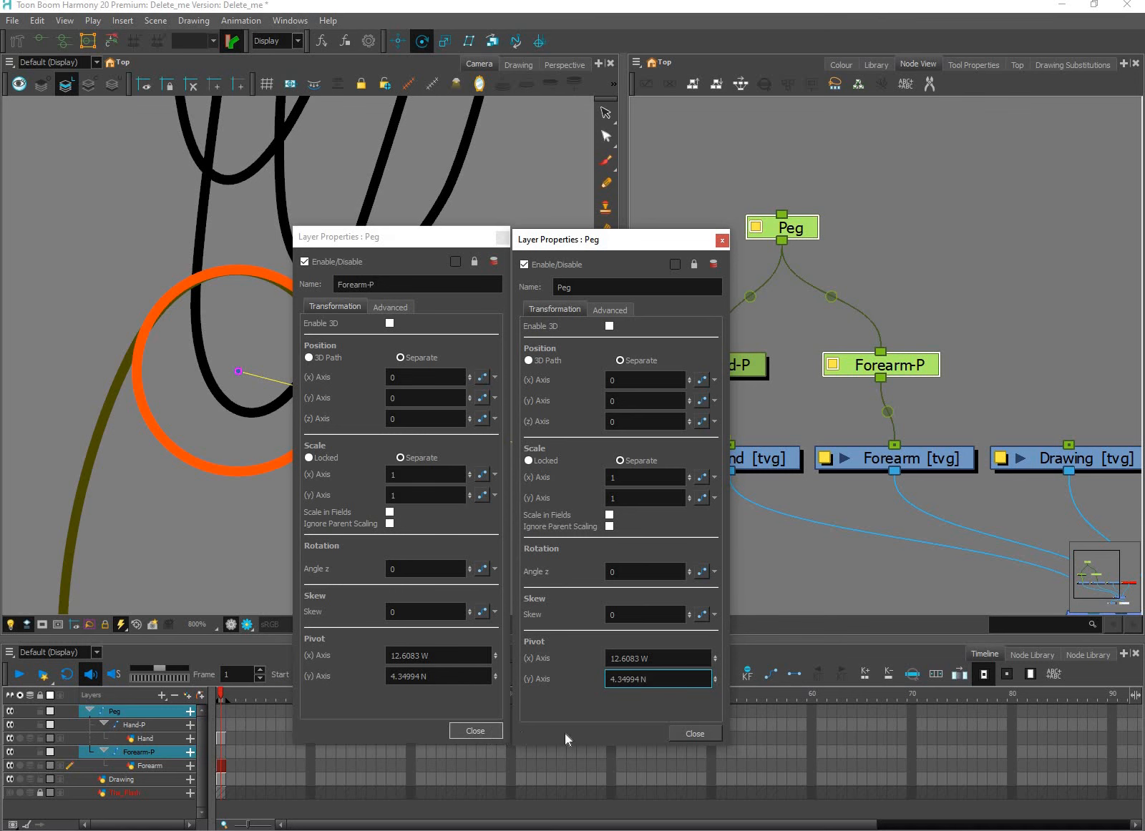
click(476, 731)
click(695, 733)
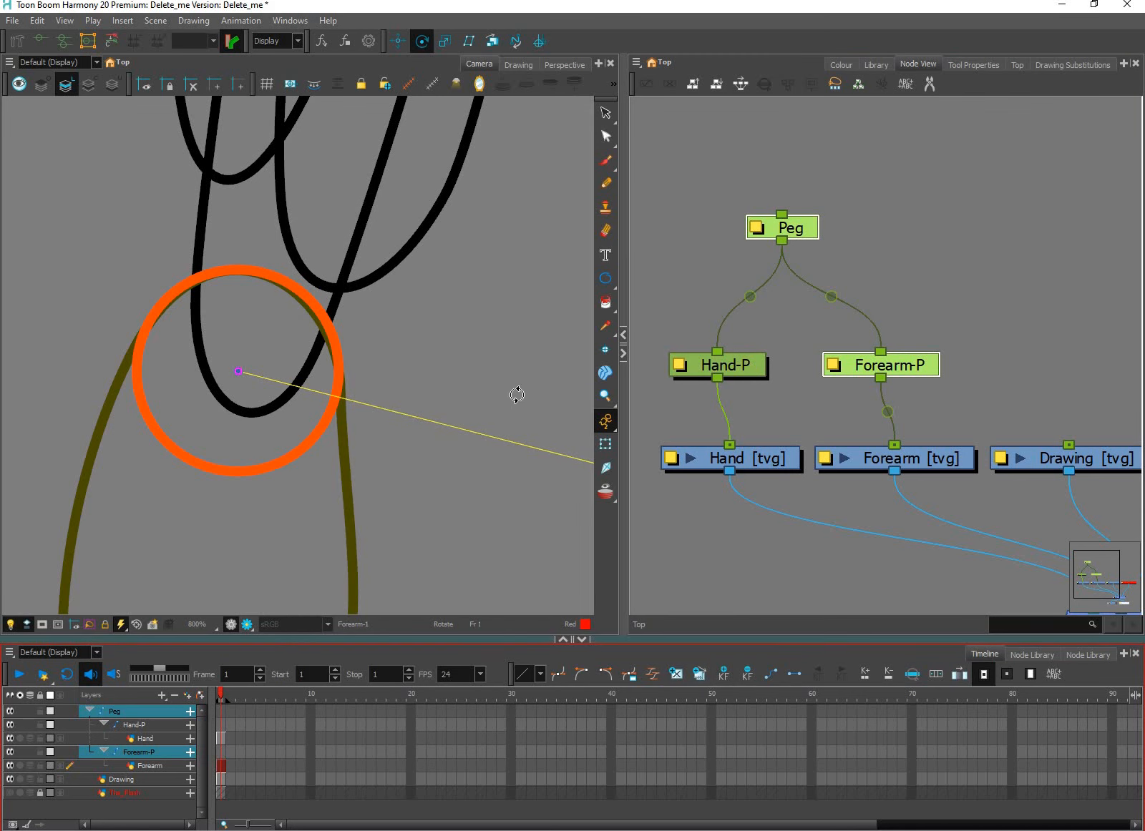
Step: Use the Transform tool to check the hand and forearm pivots, test-rotate the forearm alone about the elbow, and undo the rotation
click(546, 426)
scroll(523, 460, down, 5)
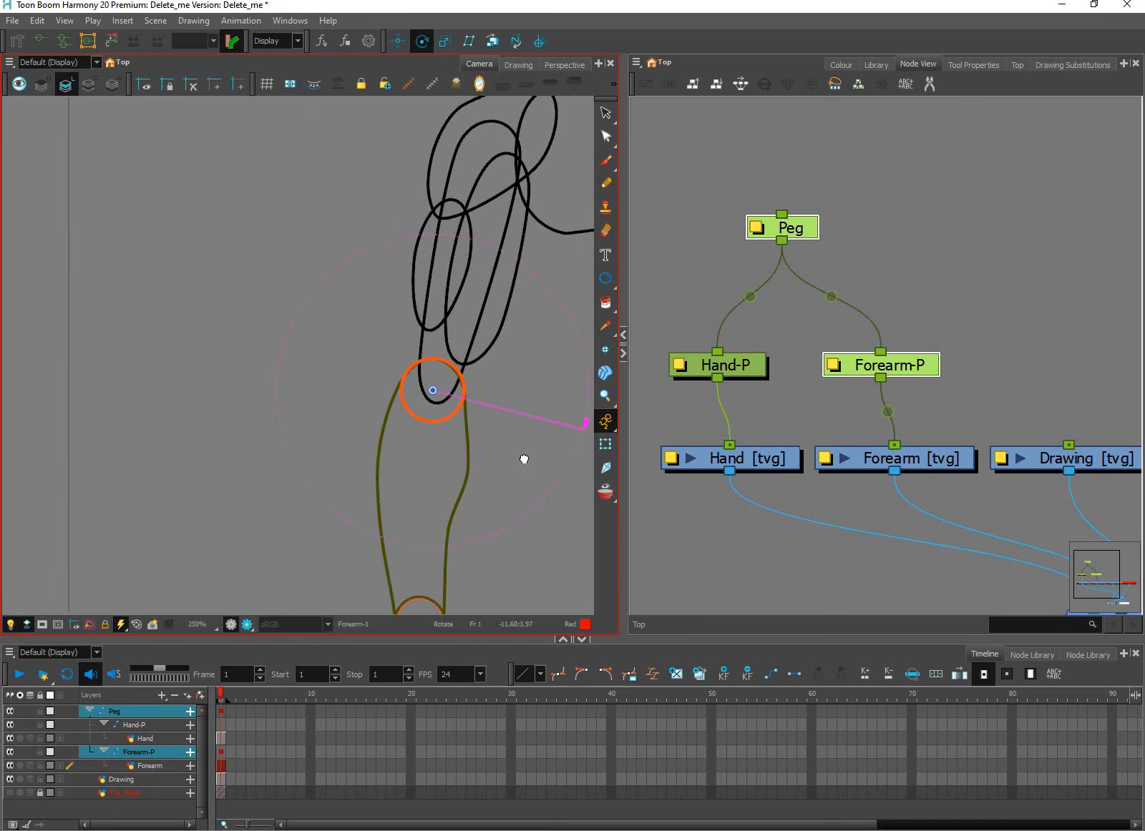
click(606, 445)
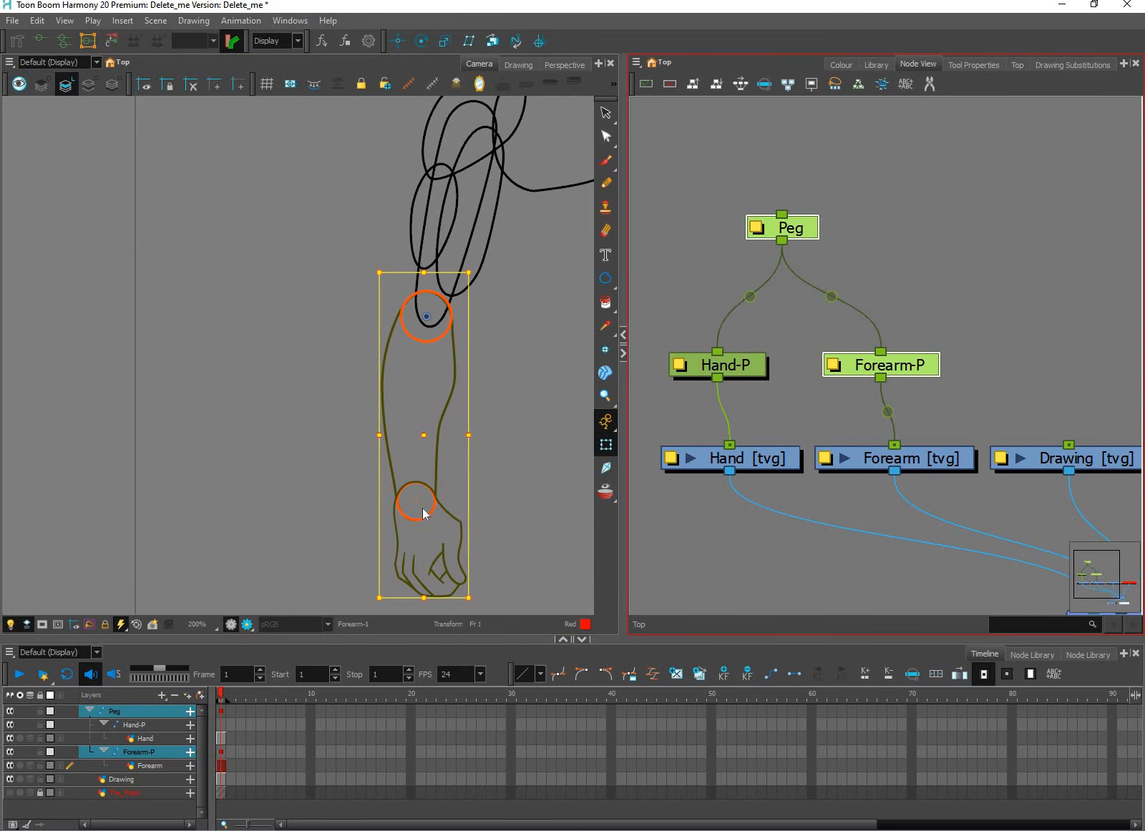
click(422, 508)
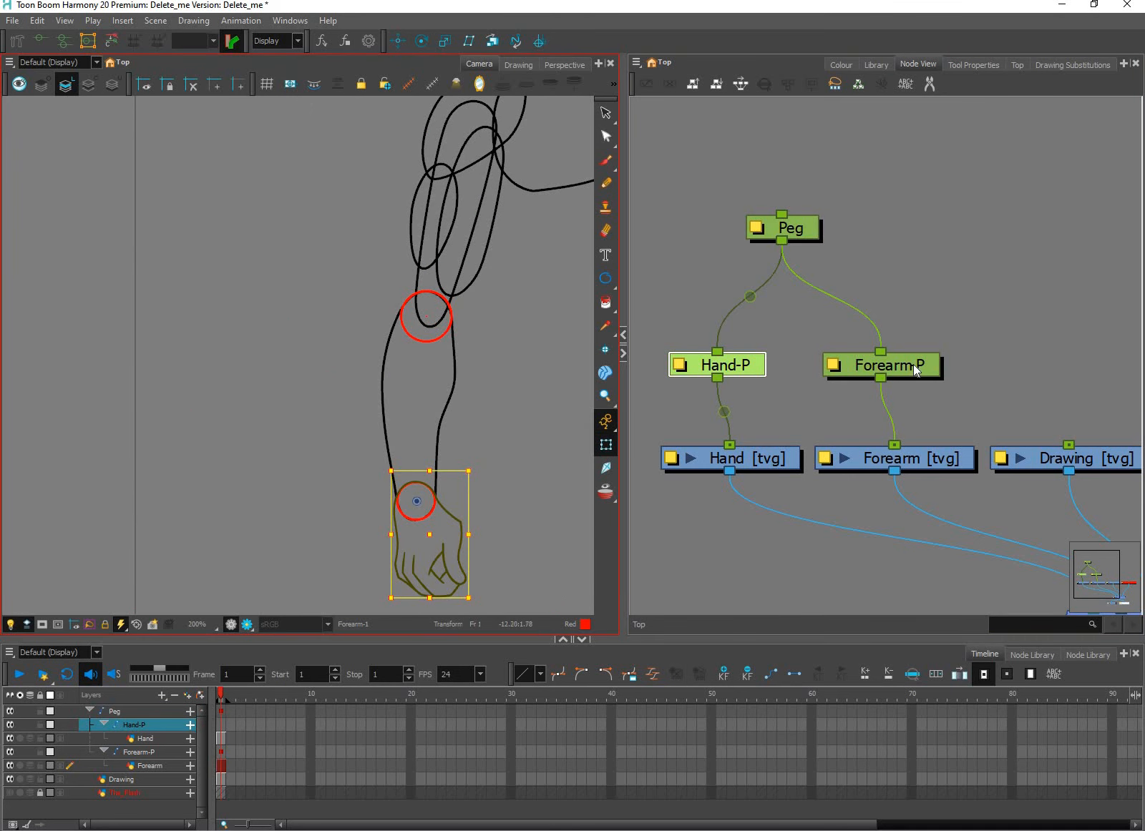
click(428, 318)
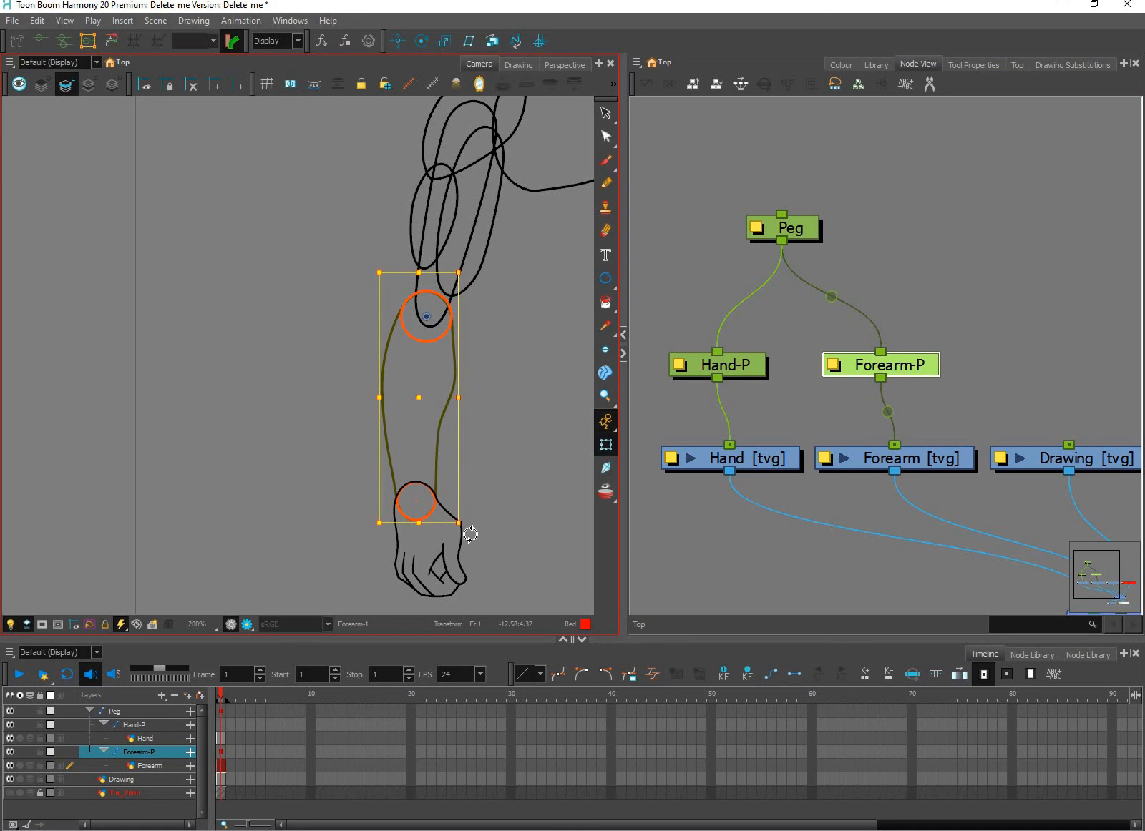
mouse_move(433, 536)
mouse_down()
mouse_move(497, 525)
mouse_move(633, 389)
mouse_up()
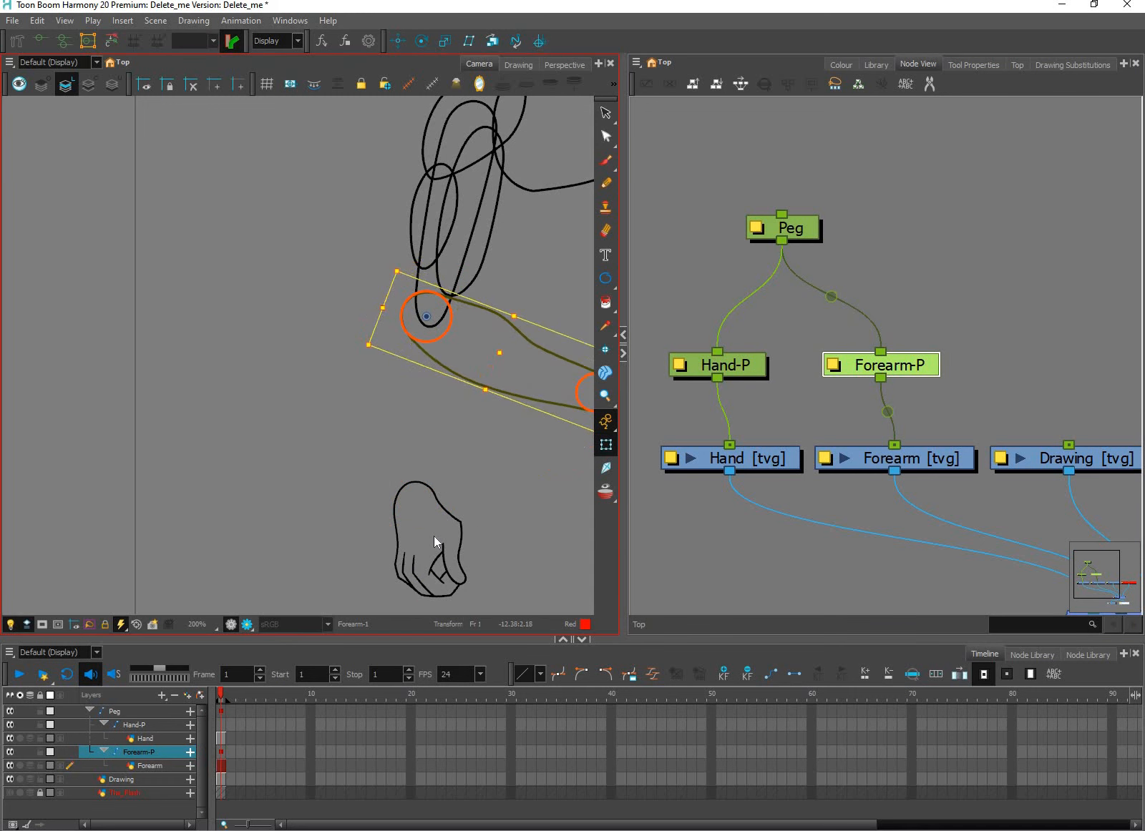
key(ctrl+z)
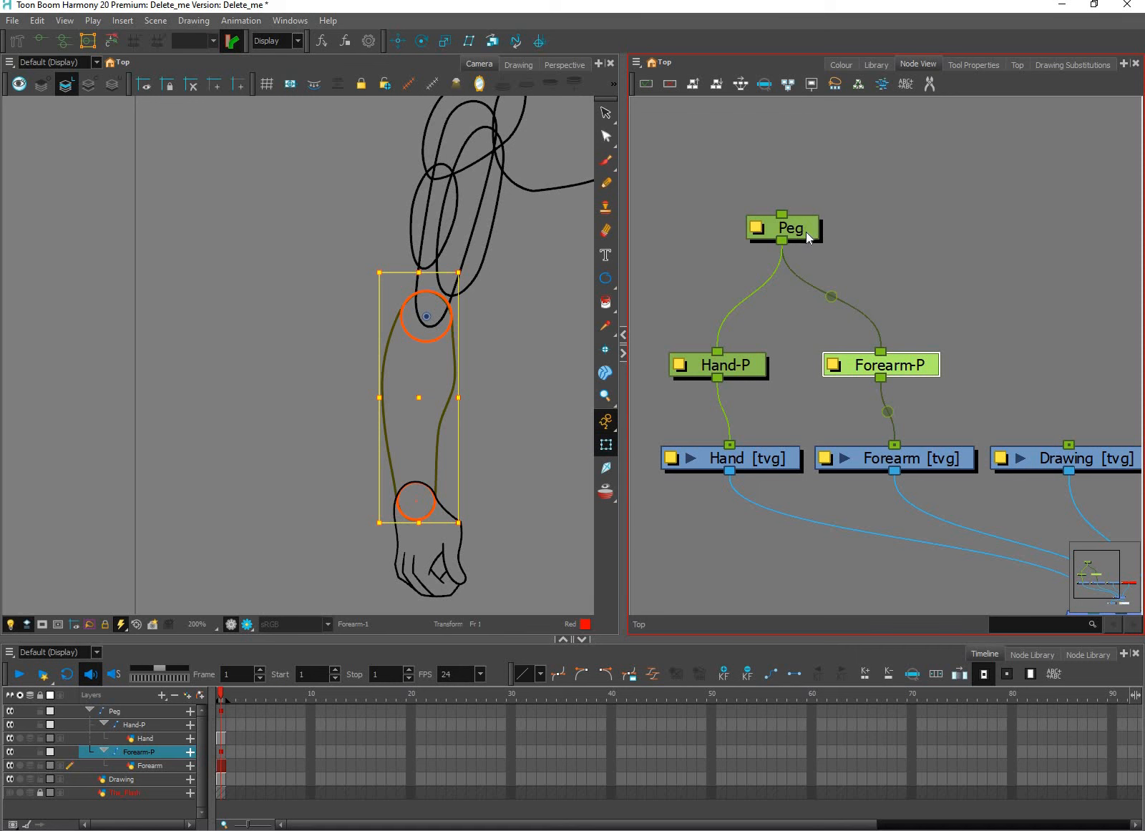
Step: Test-rotate the hand and forearm together through the shared Peg about the elbow, and undo the test rotations
click(807, 237)
drag(478, 269, 490, 372)
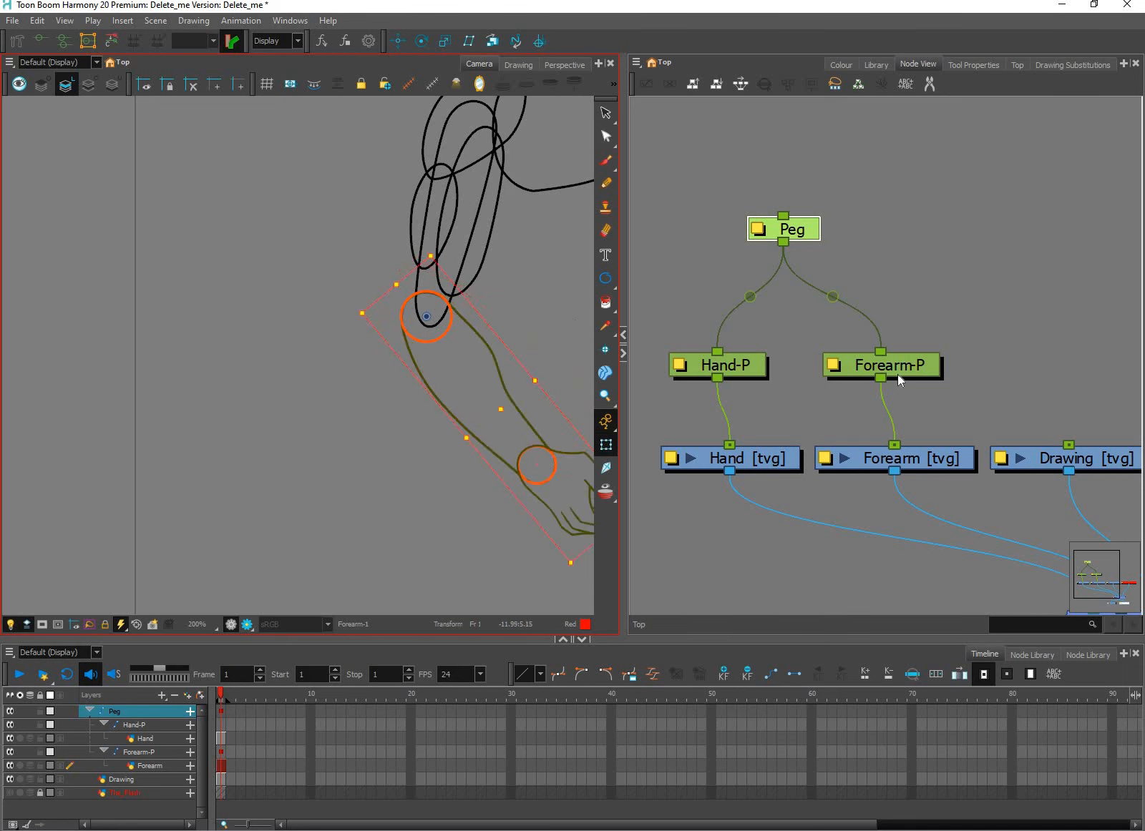
key(ctrl+z)
key(ctrl+z)
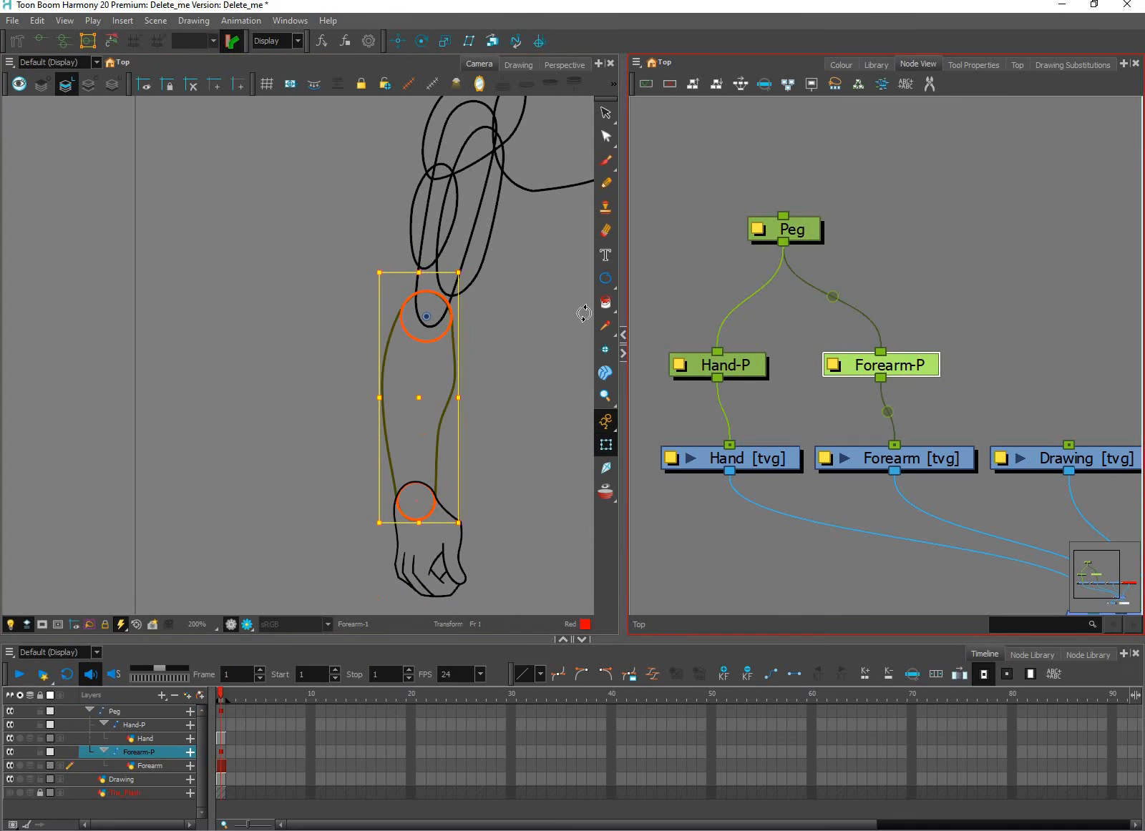
drag(389, 553, 471, 485)
key(ctrl+z)
scroll(519, 500, down, 2)
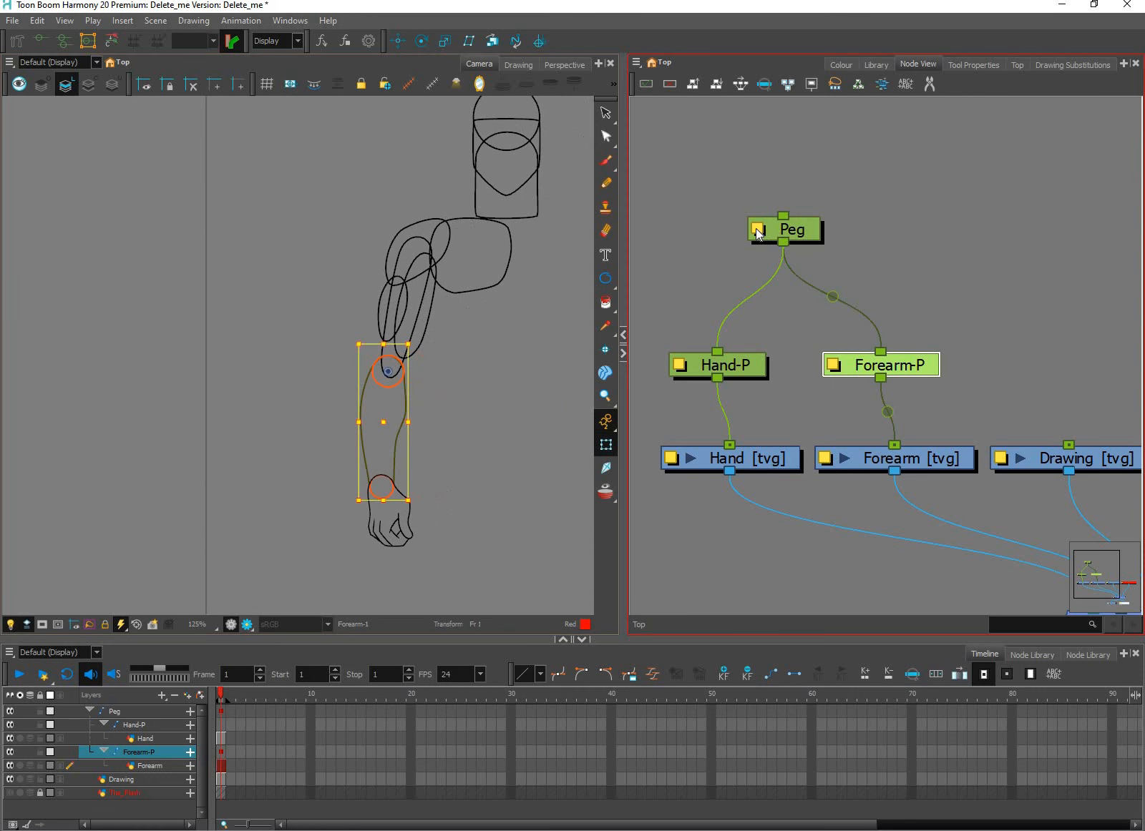
Step: Rename the shared parent Peg as Hand_and_forearm_Peg
click(759, 234)
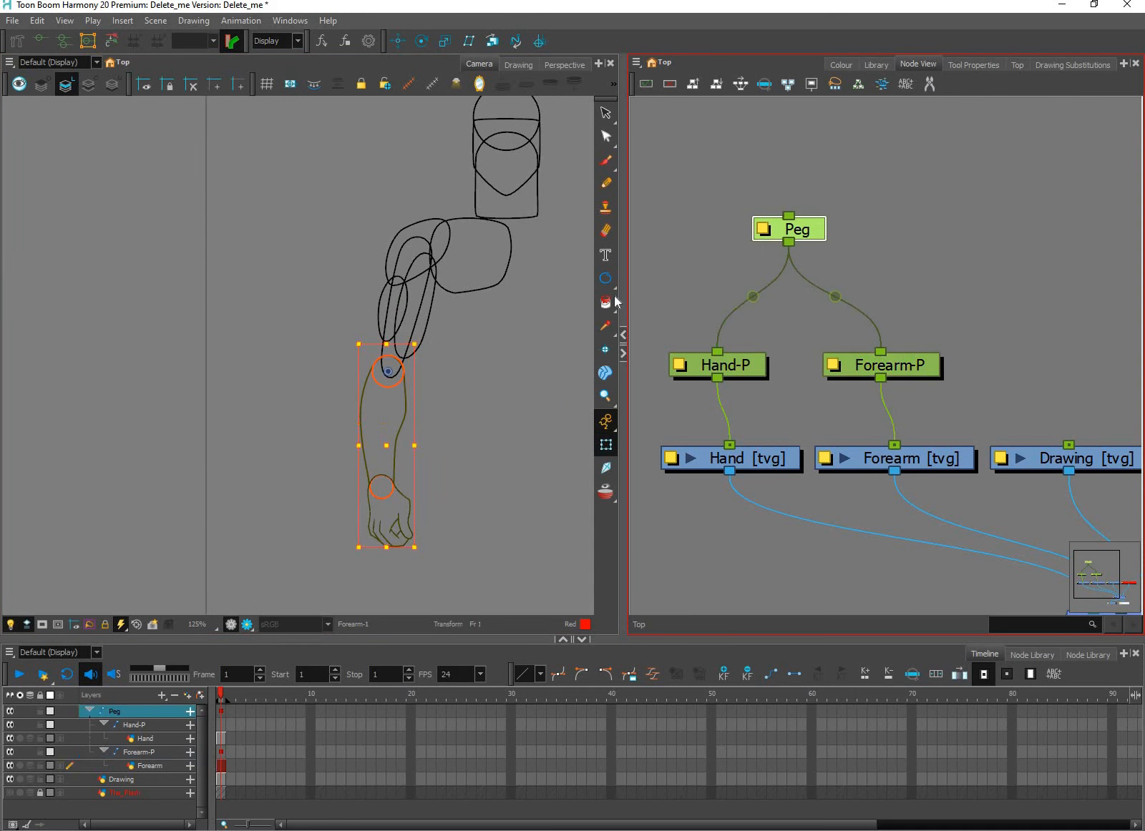
scroll(798, 228, up, 2)
double_click(787, 229)
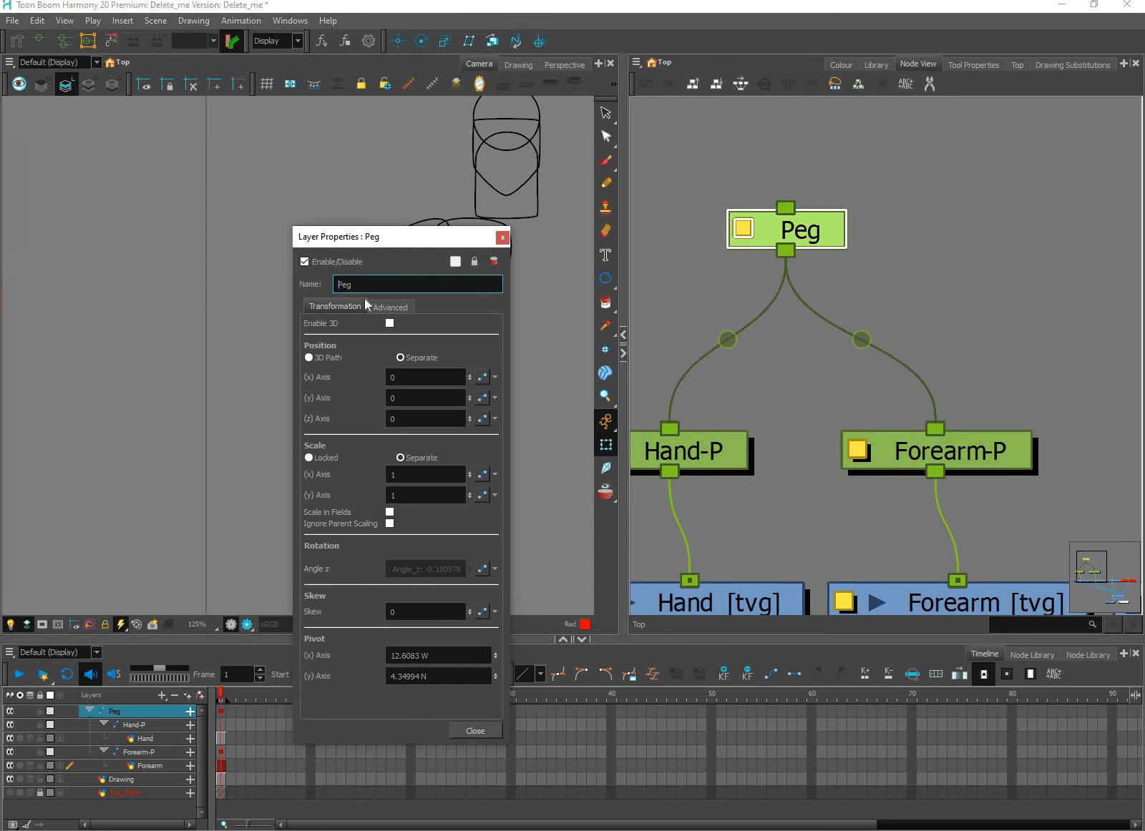
text(Hand_and_forearm_)
click(476, 731)
Step: Enable the The_Flash reference drawing so it shows behind the traced arm, and clear the selection
click(518, 442)
scroll(519, 442, down, 2)
drag(519, 443, 439, 340)
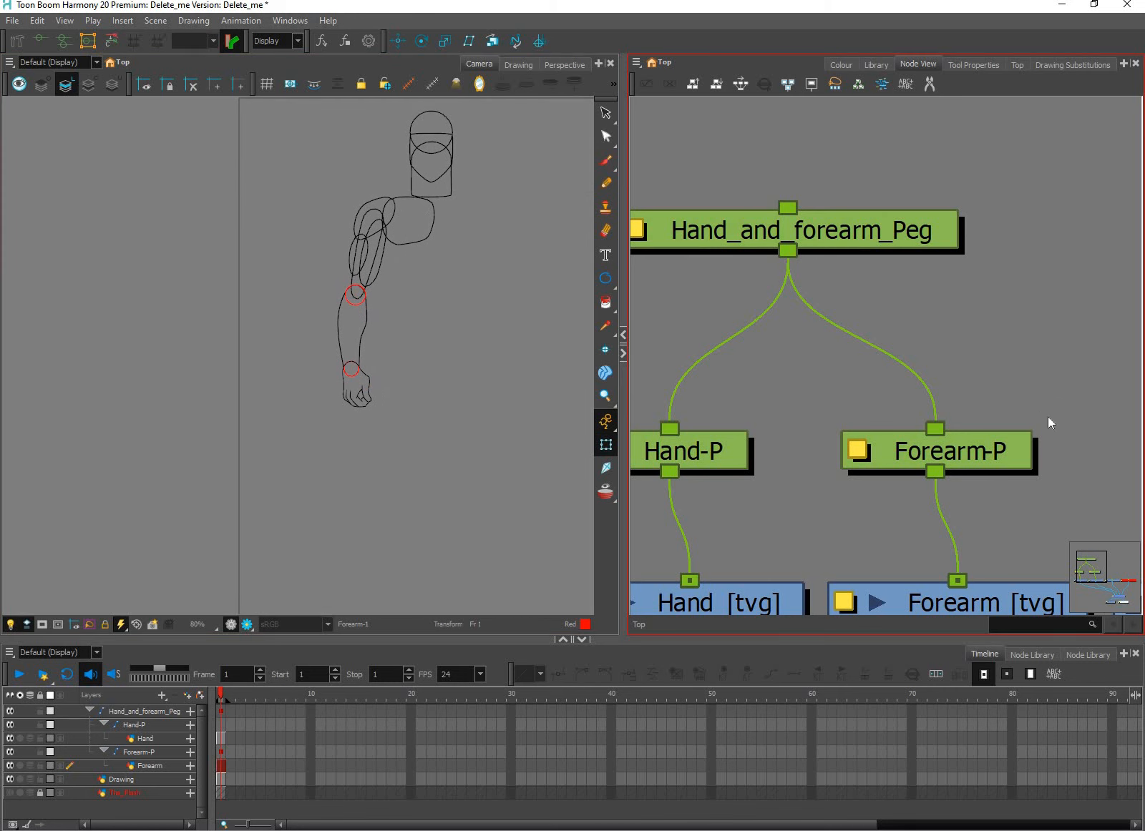
drag(929, 463, 868, 401)
scroll(969, 421, down, 3)
drag(968, 421, 800, 409)
scroll(1023, 458, down, 1)
drag(1091, 416, 997, 421)
click(991, 455)
key(a)
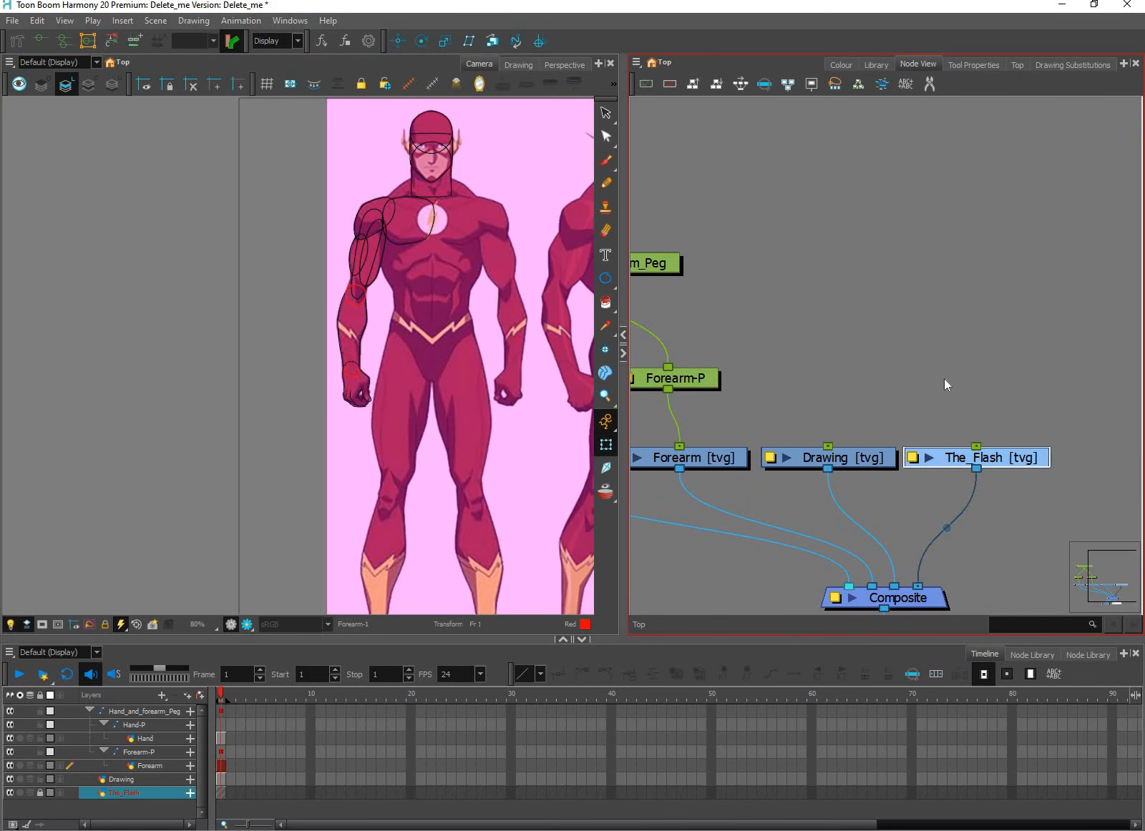
click(372, 483)
Step: Examine the reference sheet's front, three-quarter, side and back poses against the traced arm
scroll(394, 482, down, 2)
scroll(390, 487, up, 2)
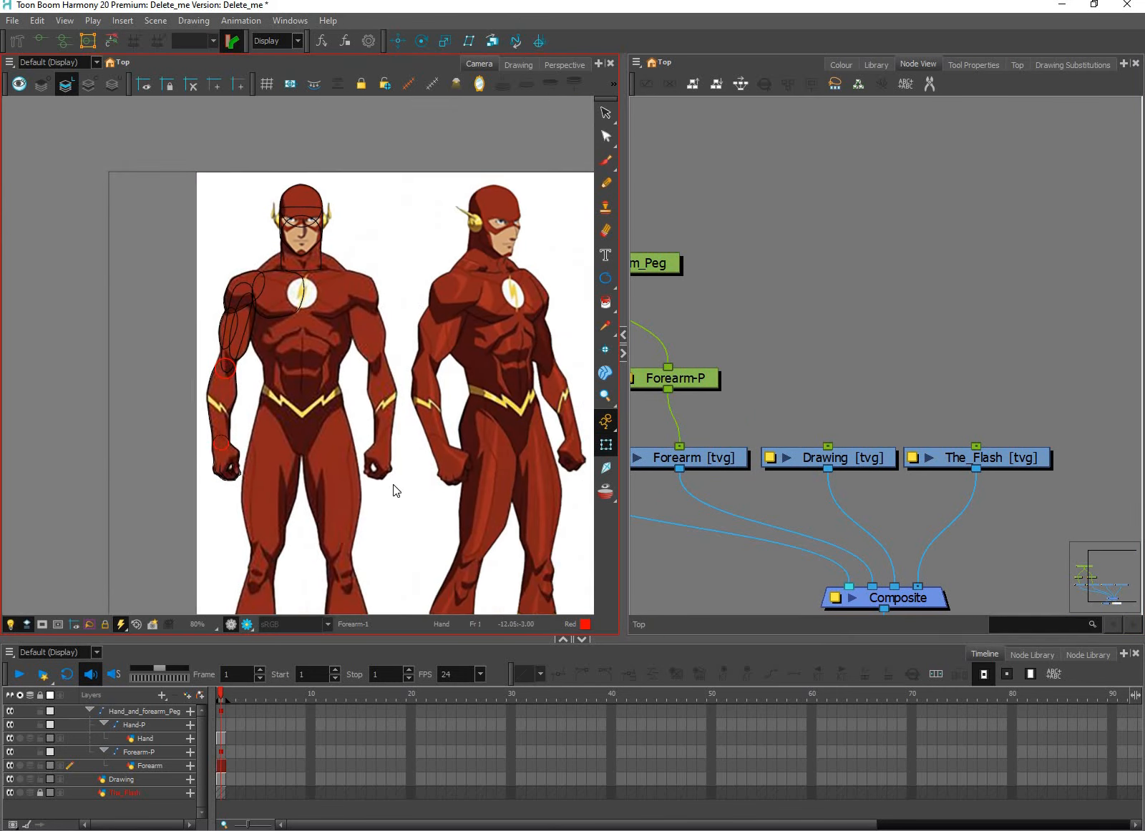
key(space)
drag(428, 512, 392, 456)
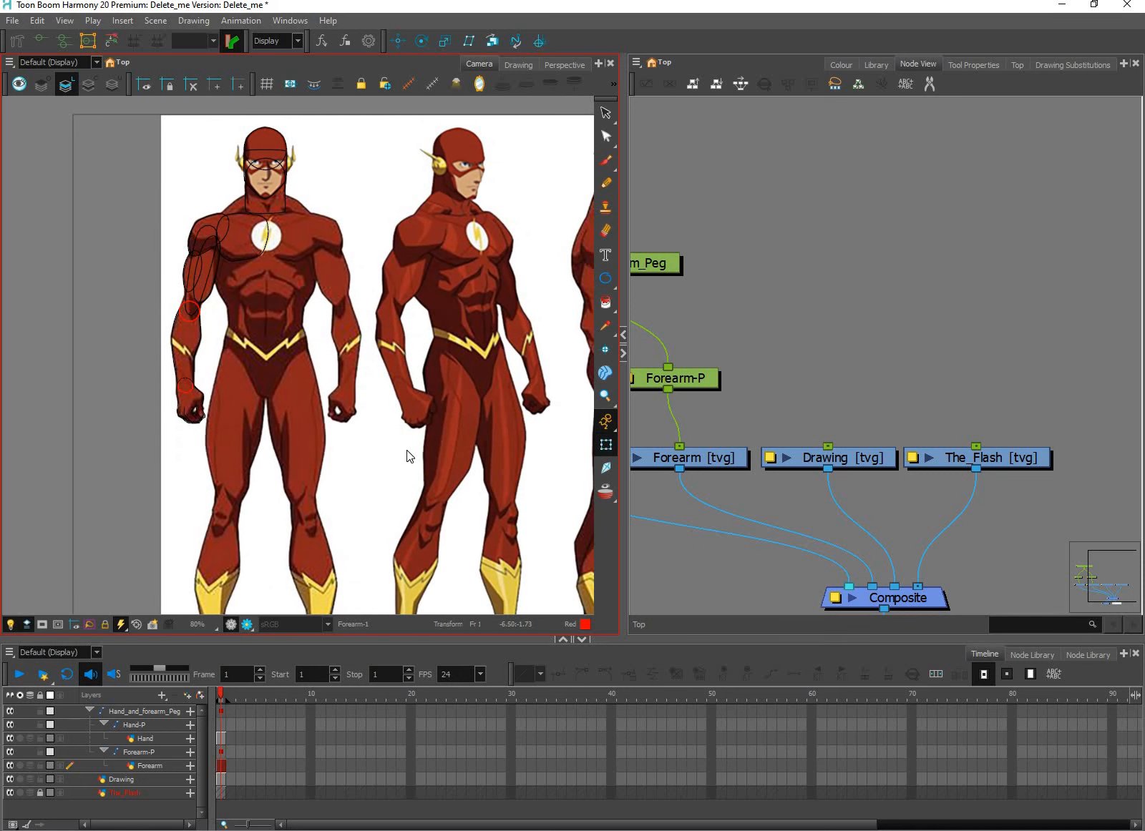
mouse_move(816, 830)
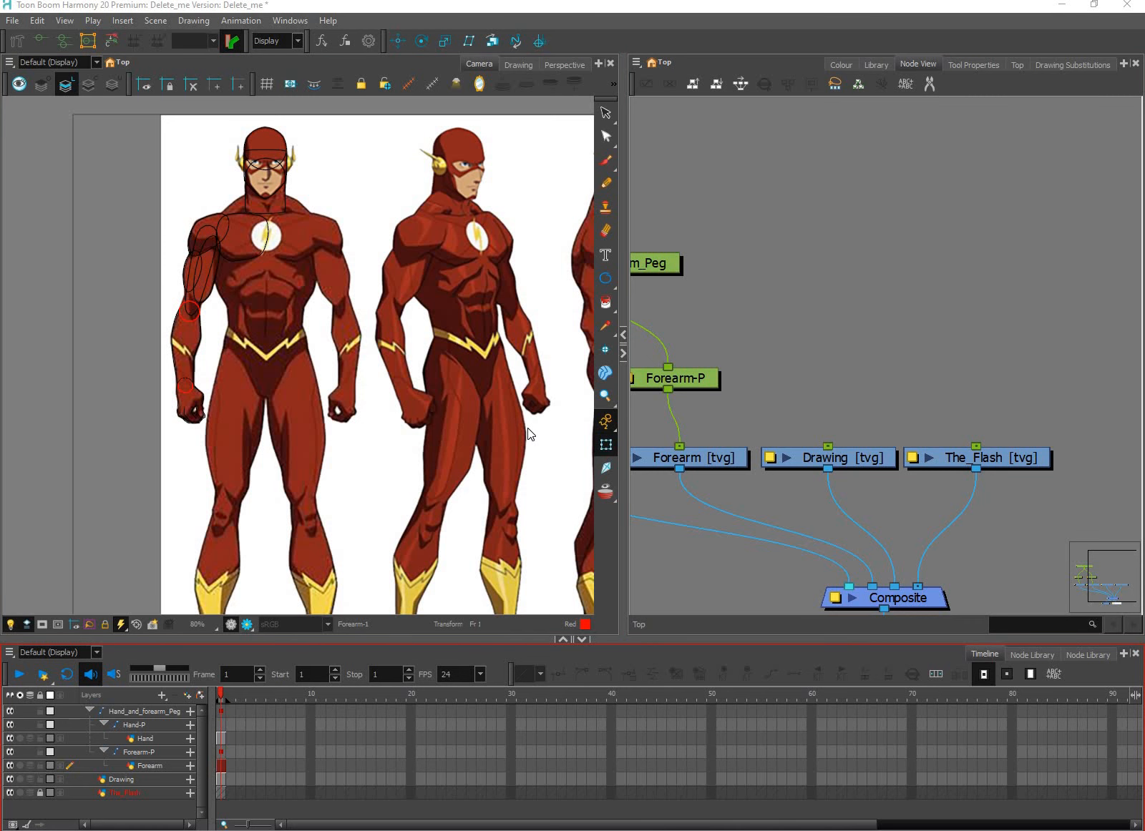
scroll(470, 427, down, 1)
scroll(468, 429, down, 1)
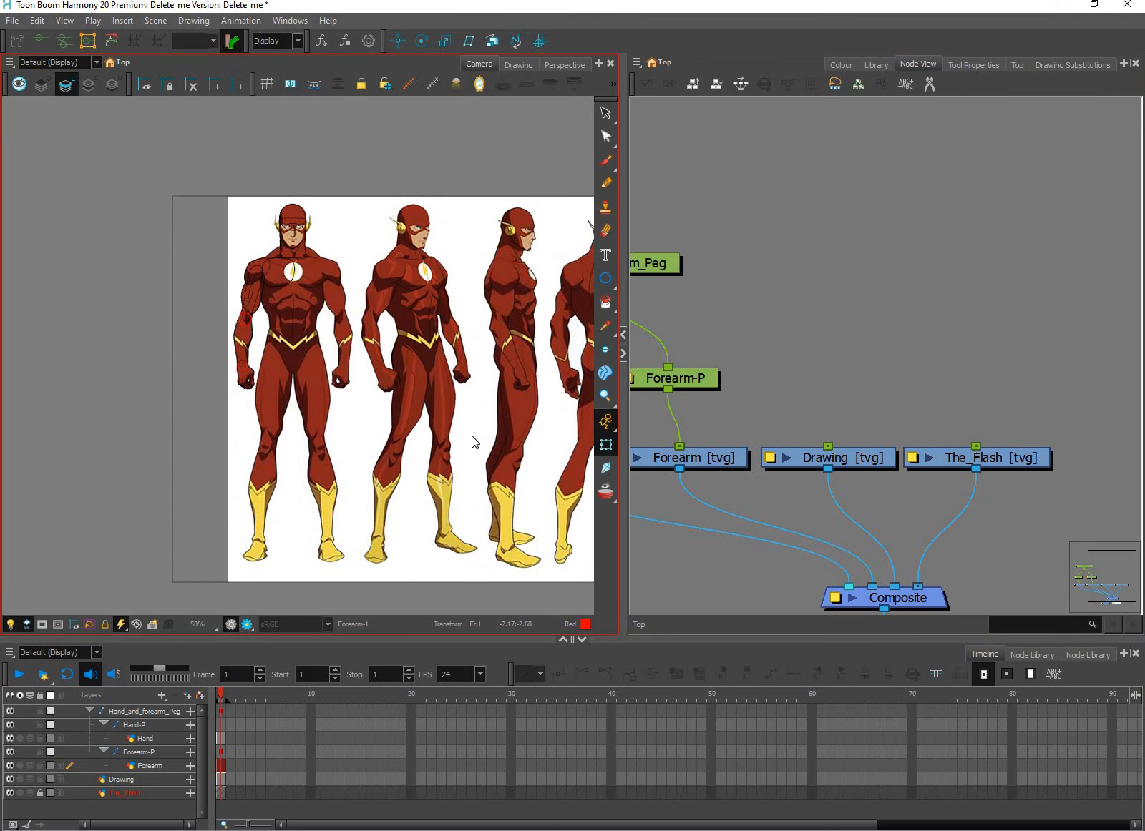
drag(557, 449, 466, 457)
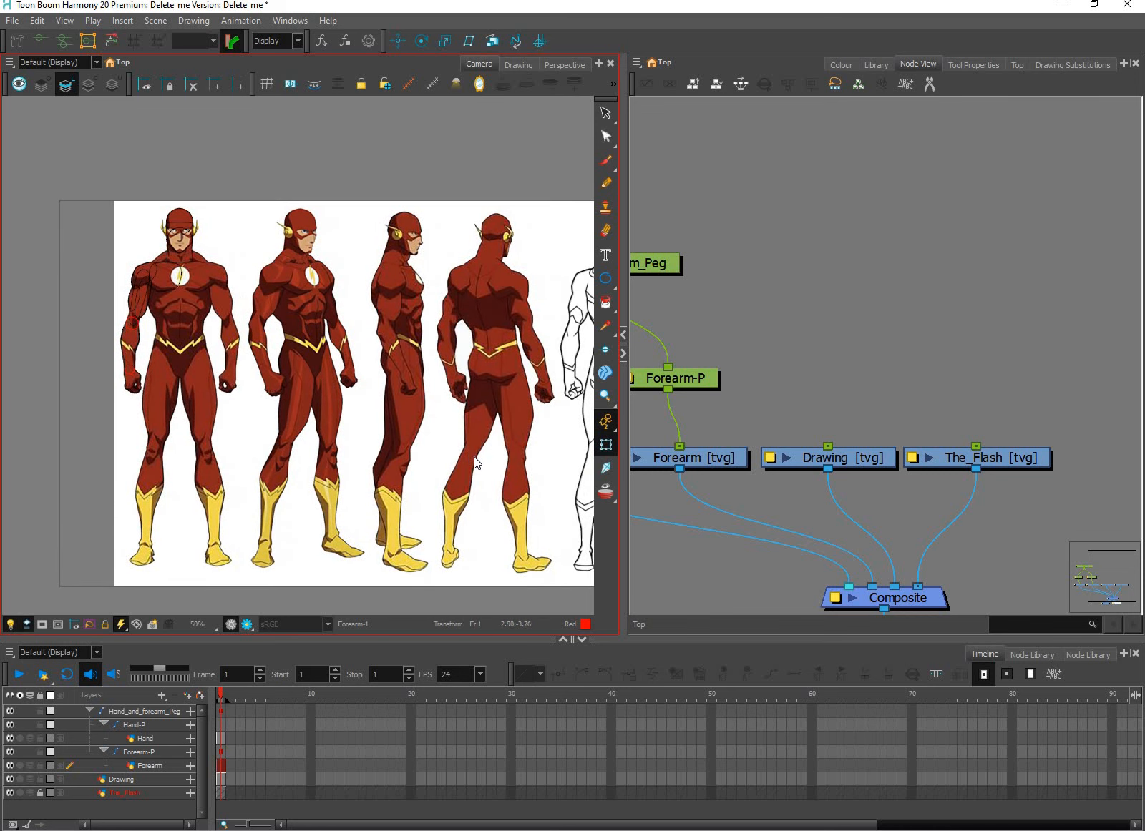
click(247, 736)
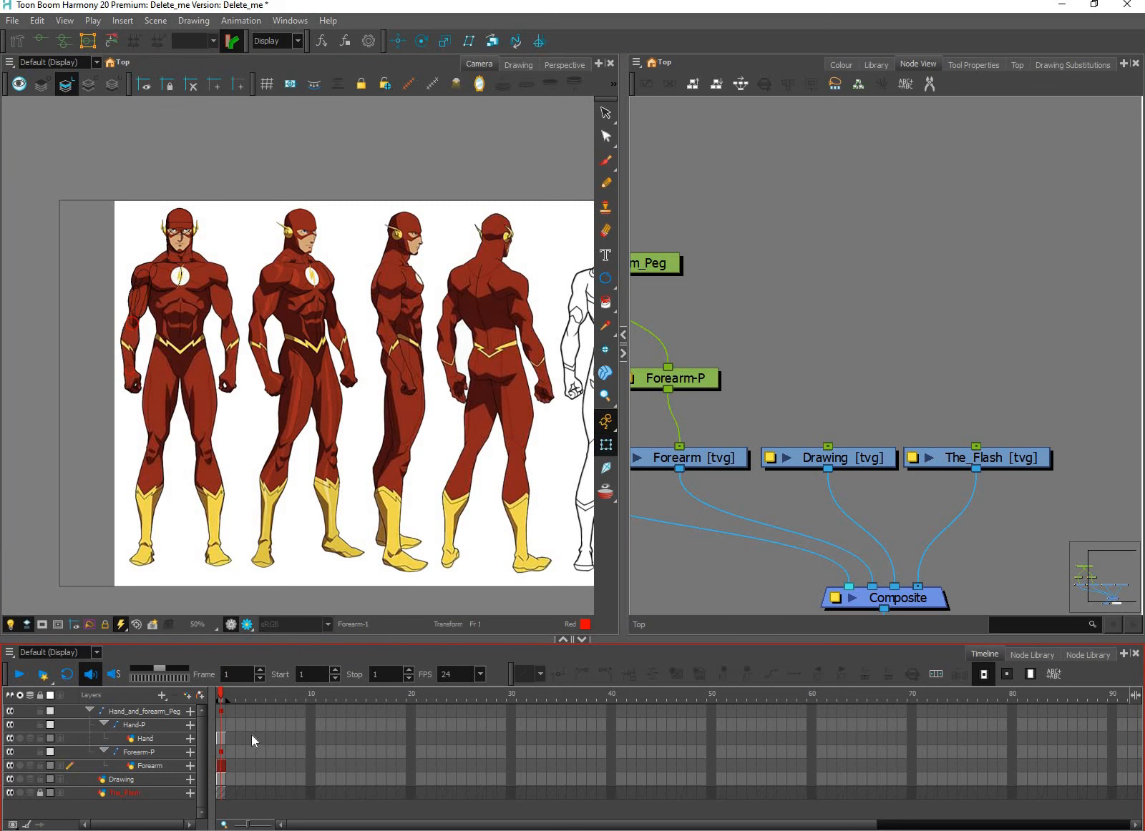